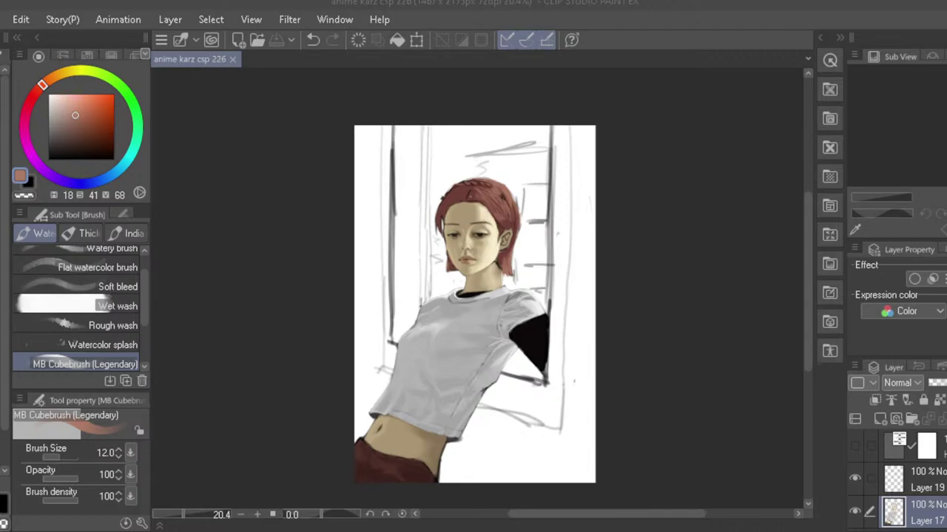
- Examine the portrait's face, hair and shirt at different zoom levels and with the canvas mirrored
{"action": "left_click_drag", "start_coordinate": [526, 516], "coordinate": [518, 515]}
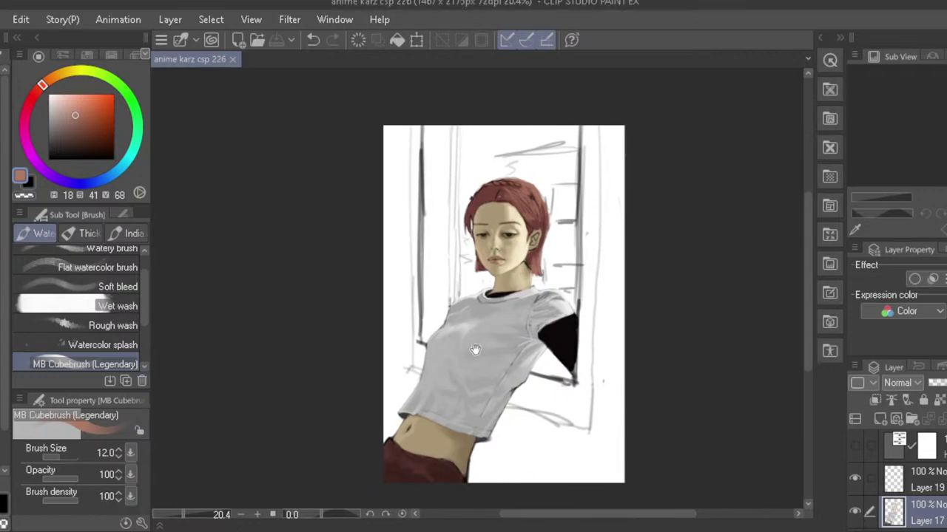
{"action": "left_click_drag", "start_coordinate": [476, 350], "coordinate": [443, 314]}
{"action": "scroll", "coordinate": [468, 205], "scroll_direction": "up", "scroll_amount": 2}
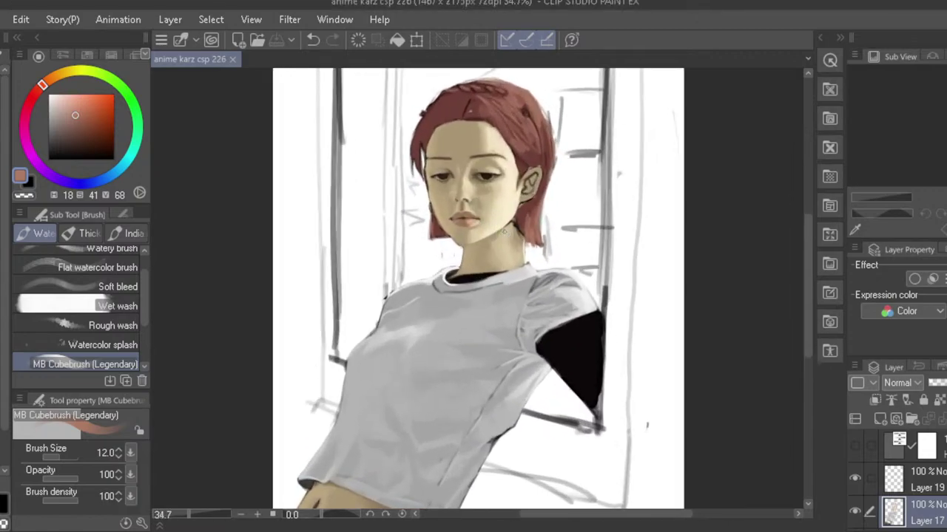
{"action": "left_click_drag", "start_coordinate": [462, 208], "coordinate": [462, 219]}
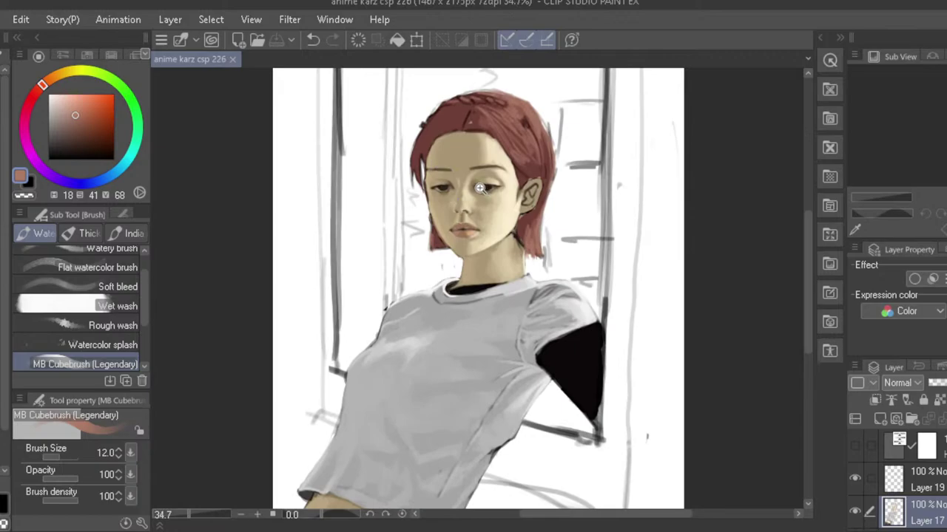
{"action": "left_click_drag", "start_coordinate": [480, 189], "coordinate": [484, 182]}
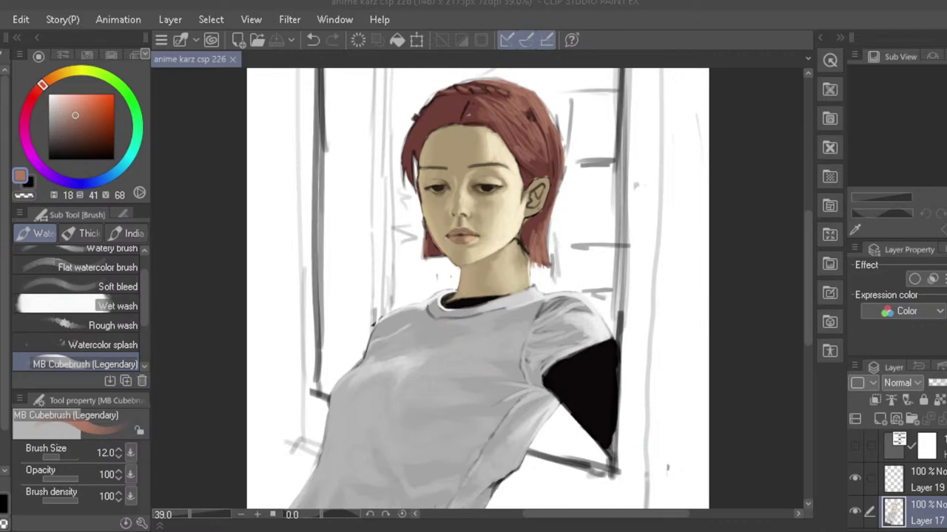
{"action": "left_click_drag", "start_coordinate": [534, 515], "coordinate": [528, 515]}
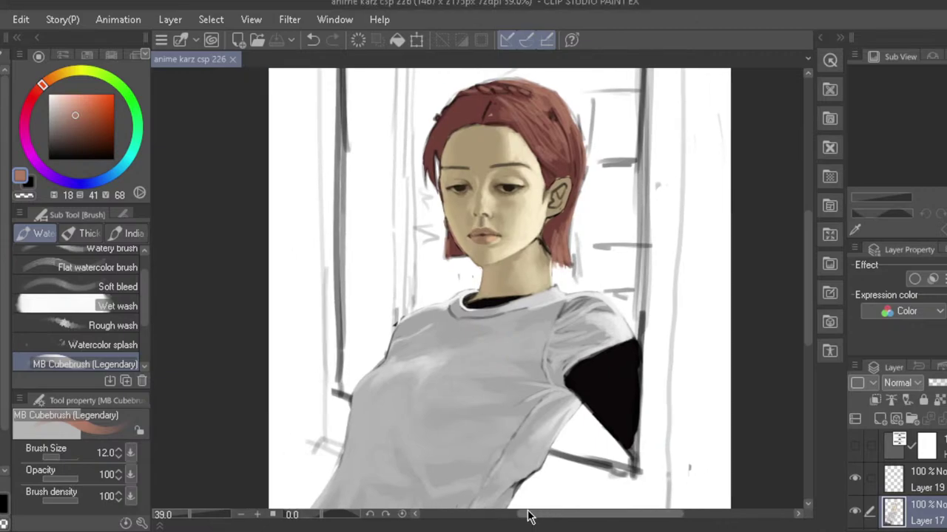
{"action": "key", "text": "h"}
{"action": "key", "text": "h"}
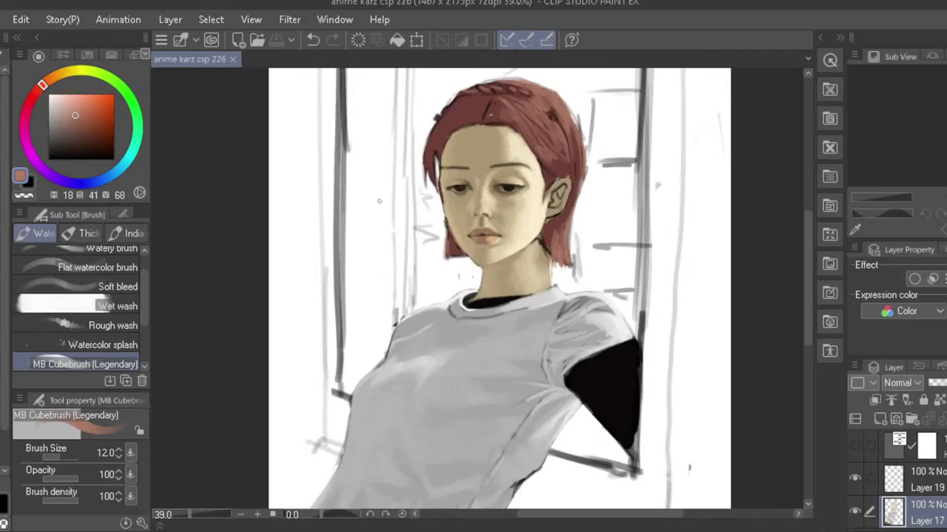
{"action": "key", "text": "h"}
{"action": "key", "text": "h"}
{"action": "left_click_drag", "start_coordinate": [380, 236], "coordinate": [373, 222]}
{"action": "left_click_drag", "start_coordinate": [379, 188], "coordinate": [383, 201]}
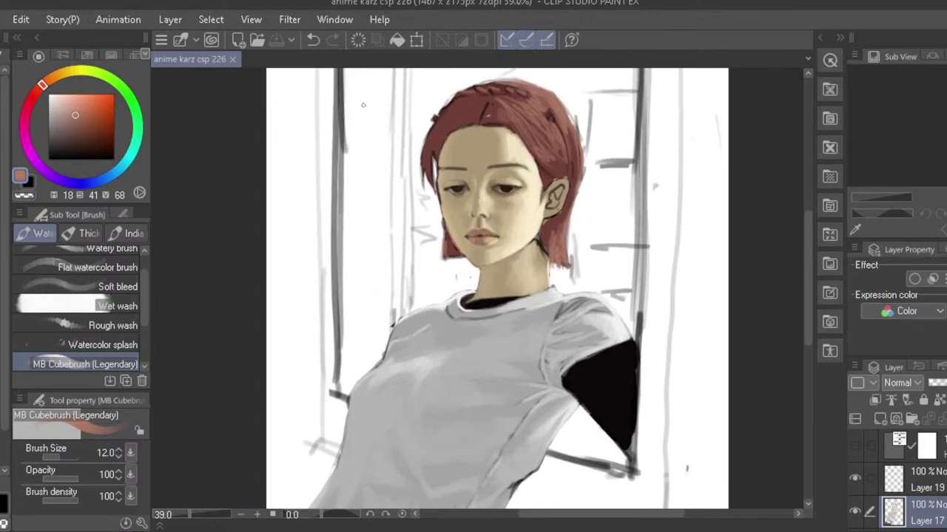
- Sample the red hair colour and darken it to a near-black brown with hue 5, saturation 54, value 11
{"action": "left_click", "coordinate": [461, 117], "text": "alt"}
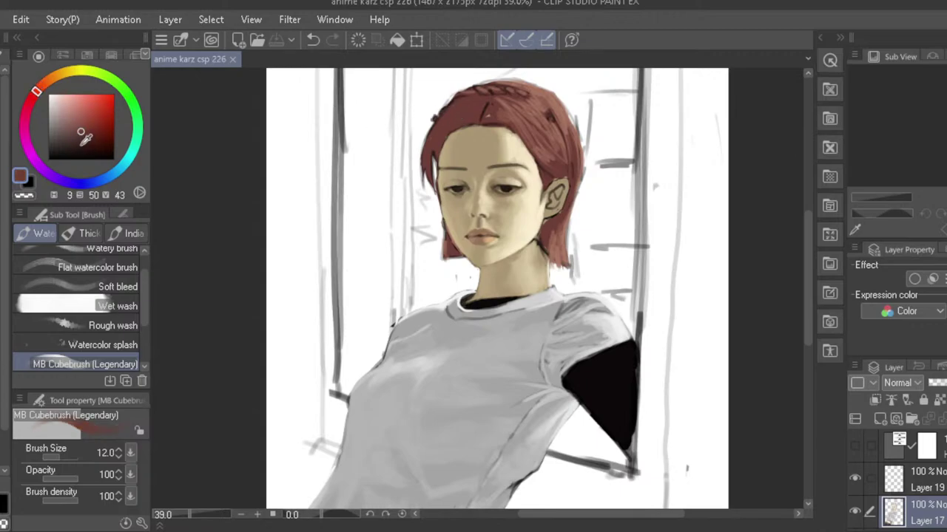
{"action": "left_click", "coordinate": [86, 143]}
{"action": "left_click_drag", "start_coordinate": [86, 143], "coordinate": [84, 152]}
{"action": "left_click", "coordinate": [36, 96]}
{"action": "left_click_drag", "start_coordinate": [36, 97], "coordinate": [37, 95]}
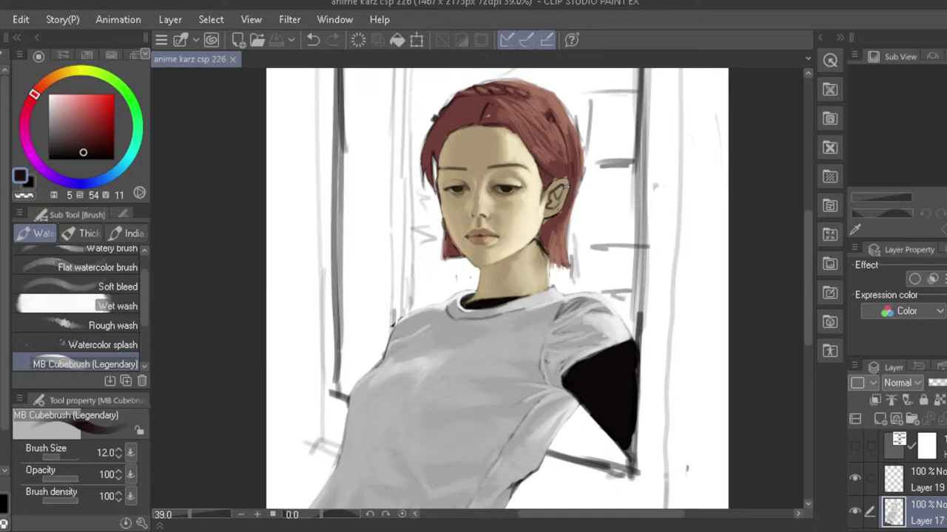
- Paint near-black shadow strokes in the hair below the ear and beside the neck
{"action": "left_click_drag", "start_coordinate": [561, 215], "coordinate": [546, 248]}
{"action": "key", "text": "ctrl+z"}
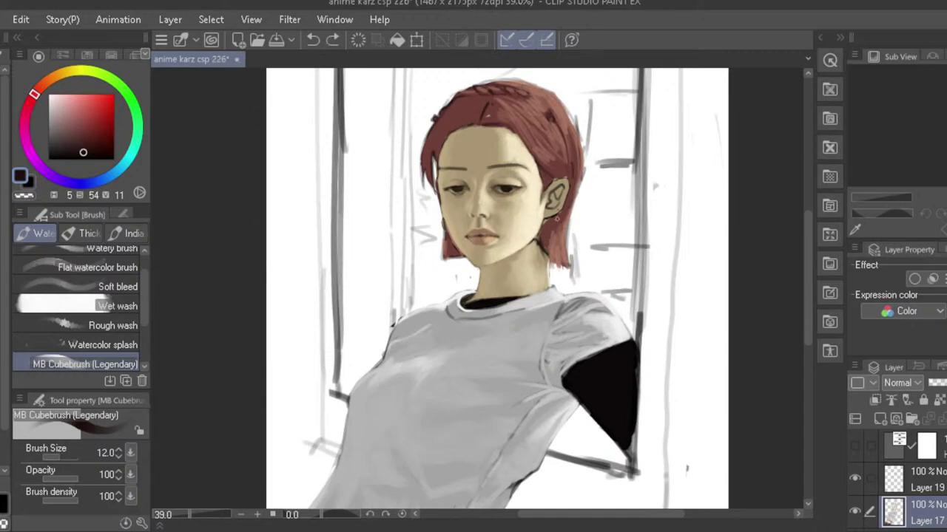
{"action": "left_click_drag", "start_coordinate": [560, 212], "coordinate": [547, 244]}
{"action": "key", "text": "ctrl+z"}
{"action": "key", "text": "ctrl+y"}
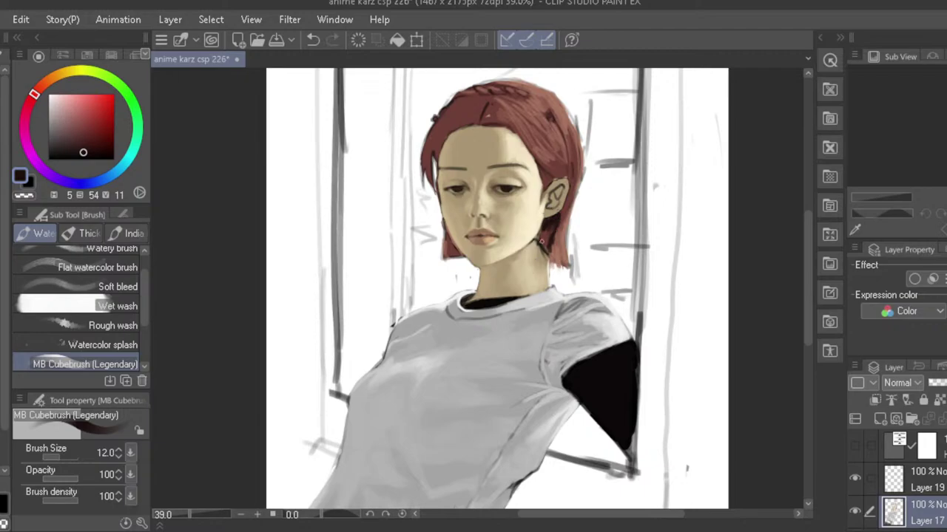
{"action": "left_click_drag", "start_coordinate": [545, 229], "coordinate": [541, 244]}
{"action": "key", "text": "ctrl+z"}
{"action": "key", "text": "ctrl+y"}
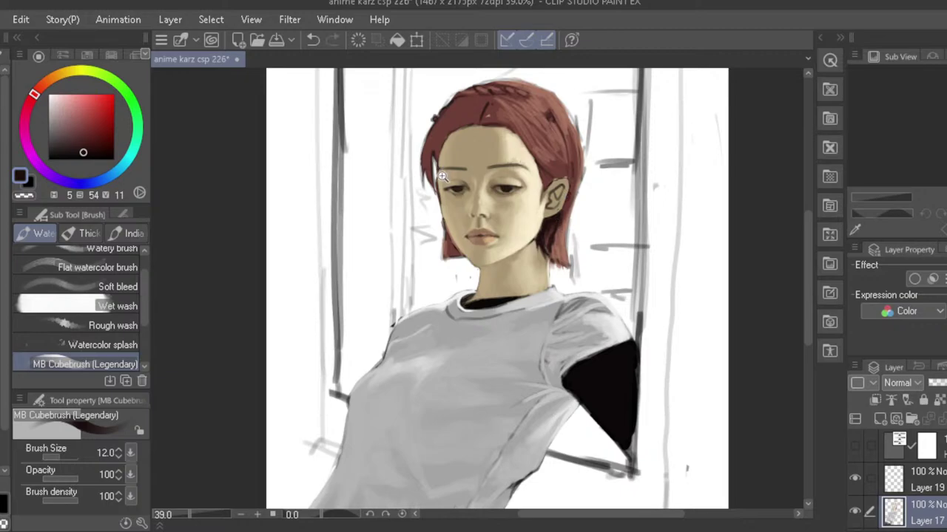
- Reduce the brush size to 10 and paint dark shadow strands in the hair just above the ear
{"action": "scroll", "coordinate": [447, 177], "scroll_direction": "down", "scroll_amount": 3}
{"action": "key", "text": "h"}
{"action": "key", "text": "h"}
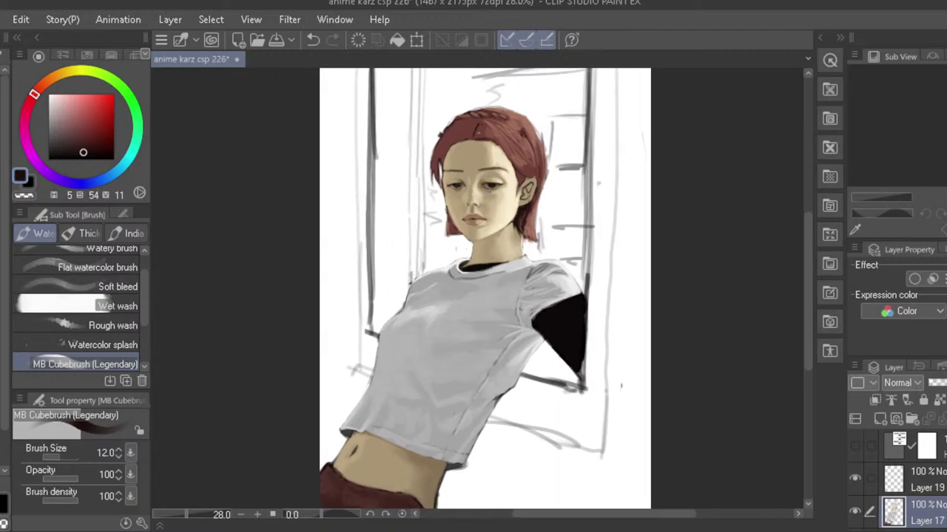
{"action": "mouse_move", "coordinate": [502, 175]}
{"action": "left_mouse_down"}
{"action": "mouse_move", "coordinate": [527, 198]}
{"action": "mouse_move", "coordinate": [518, 199]}
{"action": "mouse_move", "coordinate": [524, 266]}
{"action": "left_mouse_up"}
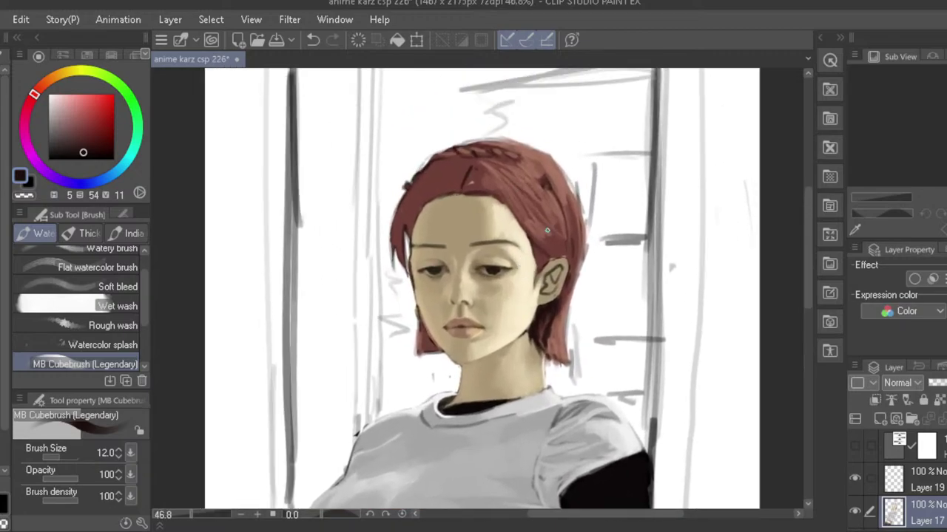
{"action": "key", "text": "bracketleft"}
{"action": "key", "text": "ctrl+z"}
{"action": "key", "text": "ctrl+z"}
{"action": "left_click_drag", "start_coordinate": [568, 266], "coordinate": [564, 218]}
{"action": "key", "text": "bracketright"}
{"action": "mouse_move", "coordinate": [561, 219]}
{"action": "left_mouse_down"}
{"action": "mouse_move", "coordinate": [564, 252]}
{"action": "mouse_move", "coordinate": [562, 216]}
{"action": "mouse_move", "coordinate": [562, 246]}
{"action": "mouse_move", "coordinate": [550, 235]}
{"action": "mouse_move", "coordinate": [565, 251]}
{"action": "mouse_move", "coordinate": [525, 218]}
{"action": "mouse_move", "coordinate": [552, 256]}
{"action": "mouse_move", "coordinate": [512, 203]}
{"action": "mouse_move", "coordinate": [542, 240]}
{"action": "left_mouse_up"}
{"action": "key", "text": "ctrl+z"}
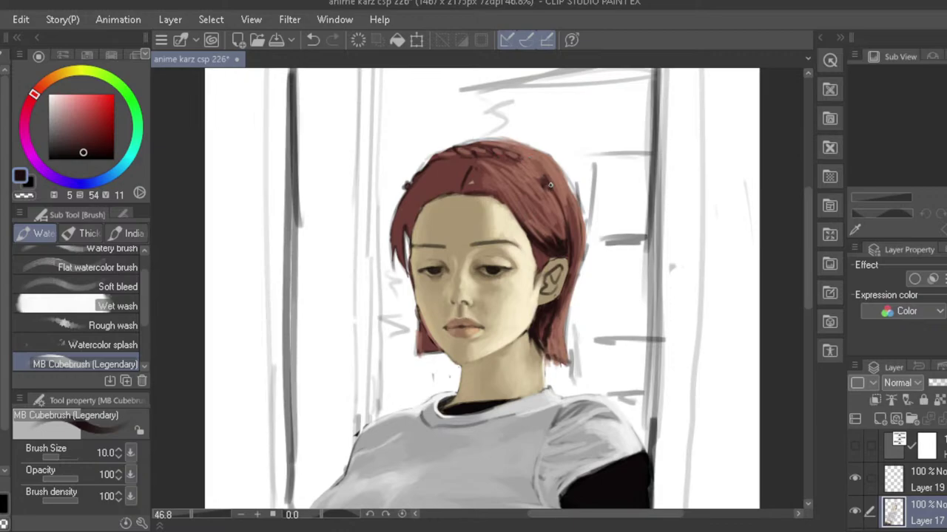
- Add dark strands running from the side of the crown toward the ear, reducing the brush size to 7
{"action": "left_click_drag", "start_coordinate": [549, 181], "coordinate": [562, 210]}
{"action": "key", "text": "ctrl+z"}
{"action": "key", "text": "ctrl+z"}
{"action": "key", "text": "bracketleft"}
{"action": "key", "text": "bracketleft"}
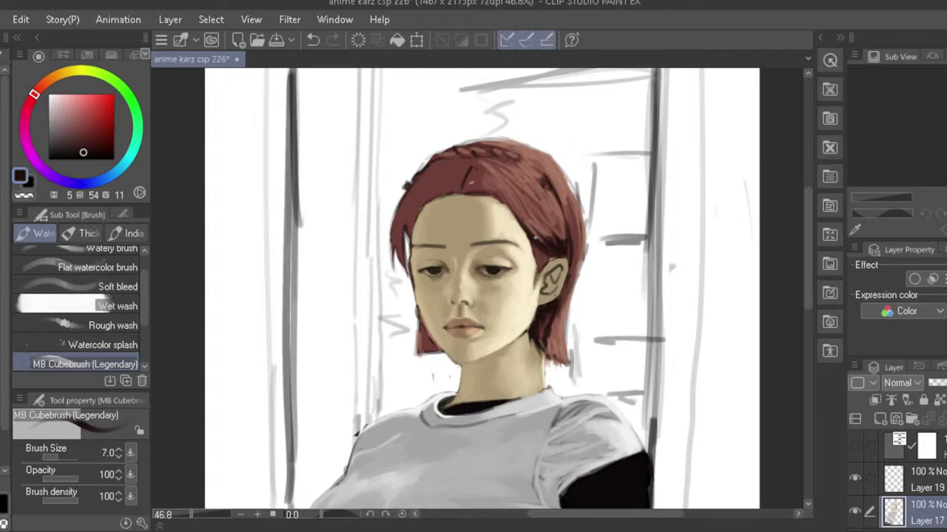
- Darken the hair parting and the strands sweeping from it along the forehead with brush size 8
{"action": "key", "text": "bracketright"}
{"action": "scroll", "coordinate": [490, 185], "scroll_direction": "down", "scroll_amount": 1}
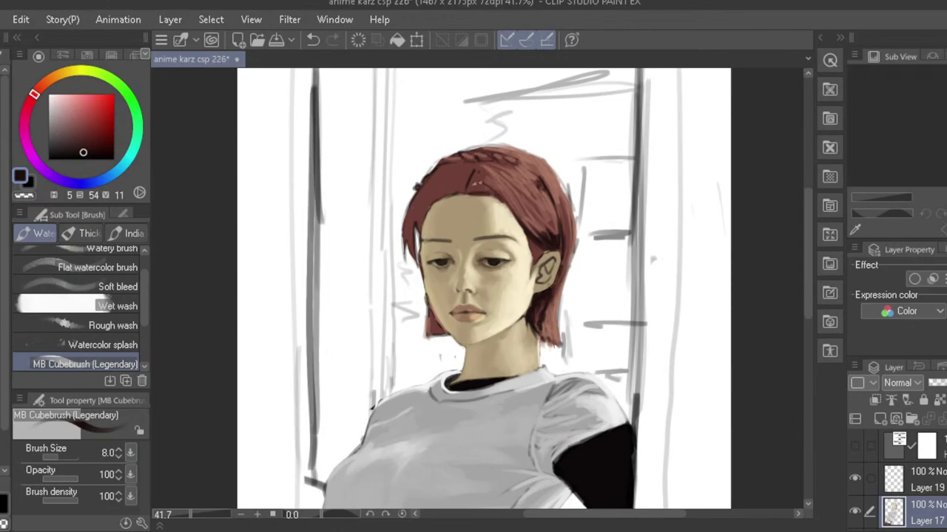
{"action": "key", "text": "ctrl+z"}
{"action": "mouse_move", "coordinate": [480, 179]}
{"action": "left_mouse_down"}
{"action": "mouse_move", "coordinate": [497, 195]}
{"action": "mouse_move", "coordinate": [479, 195]}
{"action": "left_mouse_up"}
{"action": "left_click_drag", "start_coordinate": [483, 173], "coordinate": [533, 232]}
{"action": "key", "text": "ctrl+z"}
{"action": "key", "text": "ctrl+z"}
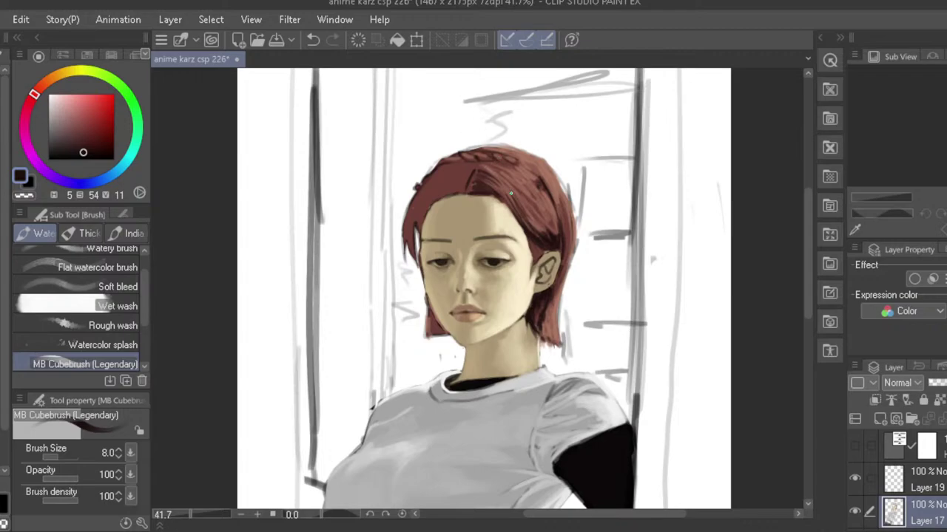
- Set the brush size to 17 and mix a dark red-brown from the hair colour with hue 9, saturation 56, value 33
{"action": "key", "text": "bracketright"}
{"action": "key", "text": "bracketright"}
{"action": "key", "text": "bracketright"}
{"action": "key", "text": "bracketright"}
{"action": "key", "text": "bracketright"}
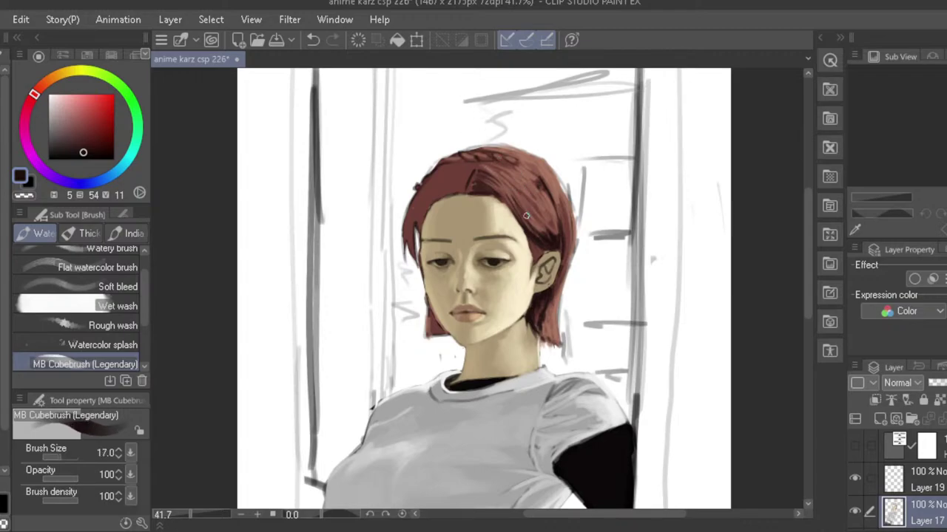
{"action": "left_click_drag", "start_coordinate": [538, 231], "coordinate": [521, 204]}
{"action": "key", "text": "ctrl+z"}
{"action": "key", "text": "ctrl+z"}
{"action": "left_click", "coordinate": [429, 176], "text": "alt"}
{"action": "left_click_drag", "start_coordinate": [79, 145], "coordinate": [85, 138]}
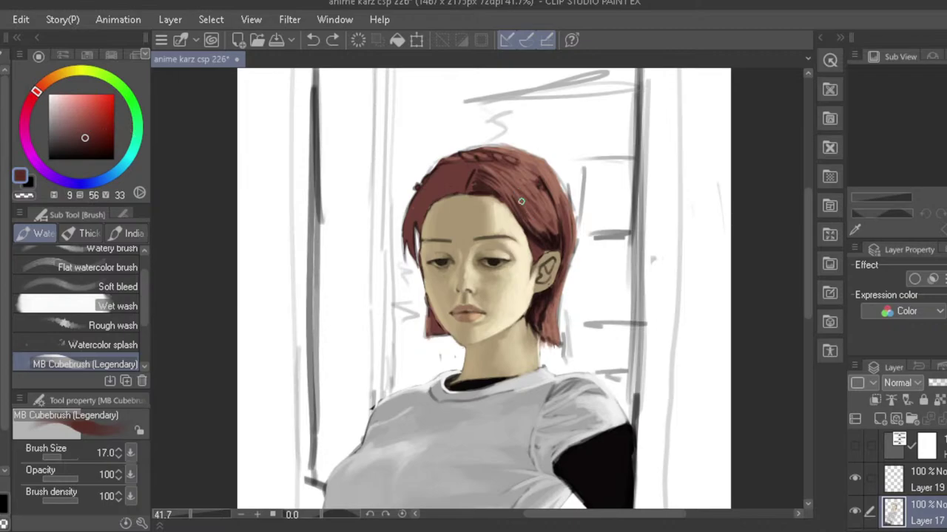
- Adjust the colour to hue 11, saturation 61, value 32 and paint mid-dark strands between the parting and the ear
{"action": "key", "text": "ctrl+z"}
{"action": "left_click_drag", "start_coordinate": [521, 202], "coordinate": [543, 231]}
{"action": "key", "text": "ctrl+z"}
{"action": "left_click_drag", "start_coordinate": [85, 137], "coordinate": [88, 138]}
{"action": "left_click_drag", "start_coordinate": [522, 203], "coordinate": [540, 229]}
{"action": "key", "text": "ctrl+z"}
{"action": "key", "text": "ctrl+z"}
{"action": "left_click", "coordinate": [39, 91]}
{"action": "left_click_drag", "start_coordinate": [522, 200], "coordinate": [543, 231]}
{"action": "key", "text": "ctrl+z"}
{"action": "left_click_drag", "start_coordinate": [521, 199], "coordinate": [531, 223]}
{"action": "left_click_drag", "start_coordinate": [532, 185], "coordinate": [539, 202]}
- Sample the near-black shadow from the hair below the ear and set the brush size to 10
{"action": "scroll", "coordinate": [477, 213], "scroll_direction": "down", "scroll_amount": 3}
{"action": "key", "text": "h"}
{"action": "left_click_drag", "start_coordinate": [415, 215], "coordinate": [465, 201]}
{"action": "key", "text": "h"}
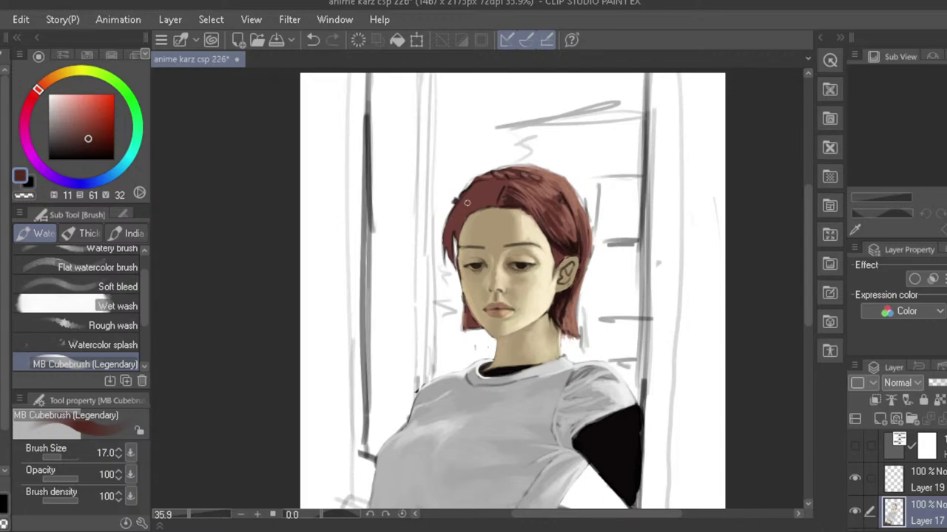
{"action": "scroll", "coordinate": [501, 224], "scroll_direction": "up", "scroll_amount": 1}
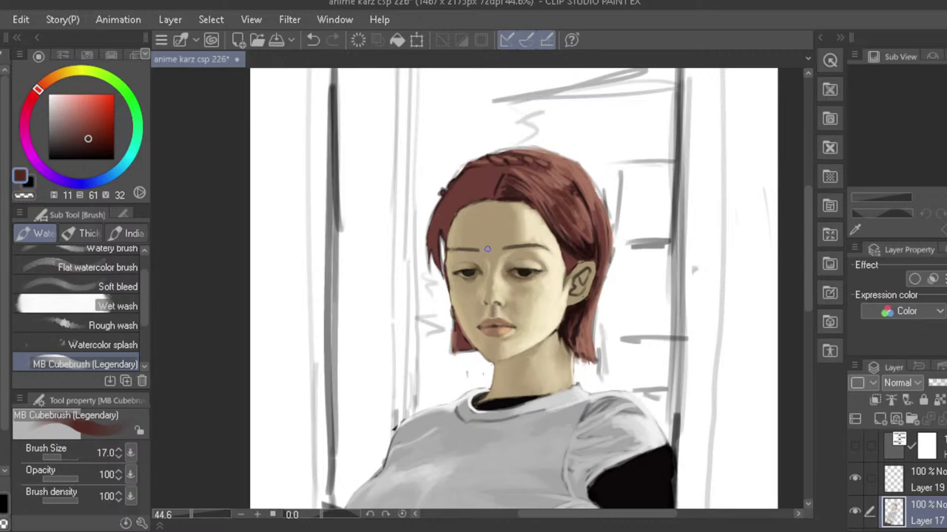
{"action": "left_click_drag", "start_coordinate": [619, 517], "coordinate": [617, 517]}
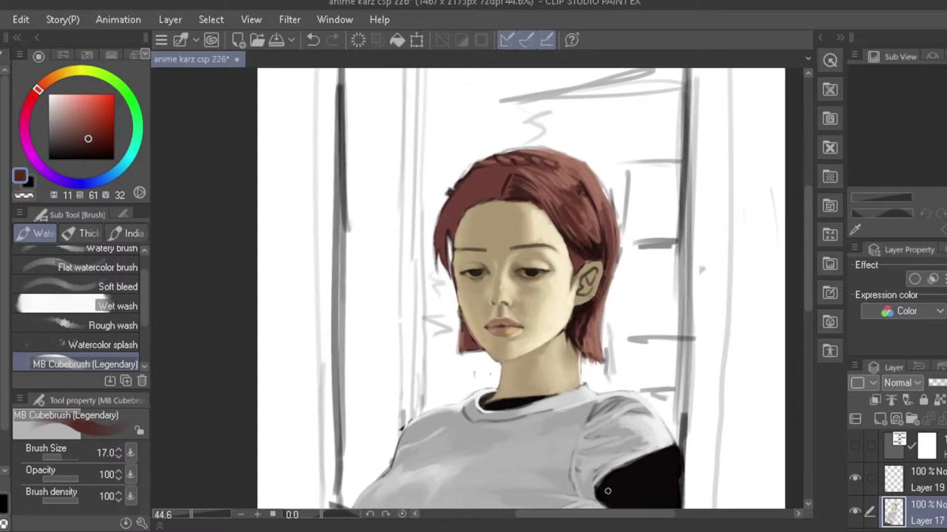
{"action": "left_click", "coordinate": [588, 303], "text": "alt"}
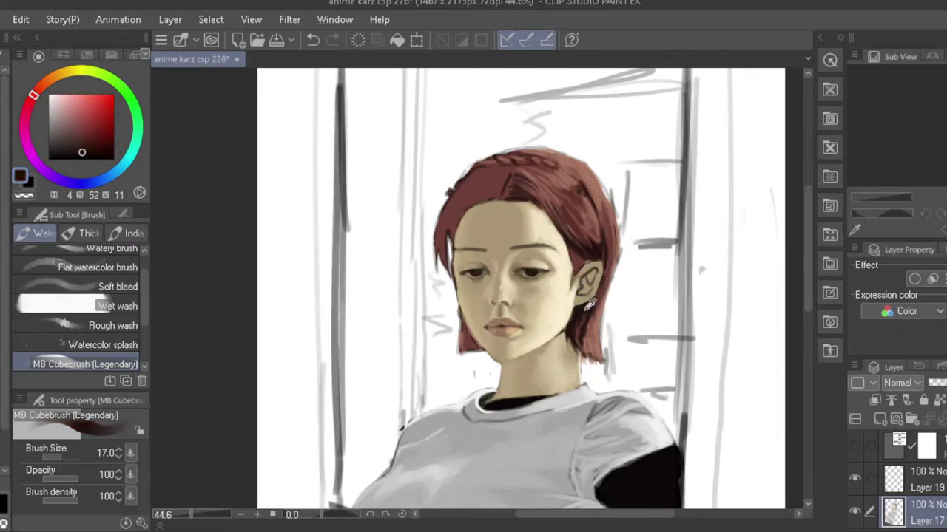
{"action": "left_click", "coordinate": [586, 308], "text": "alt"}
{"action": "key", "text": "bracketleft"}
{"action": "key", "text": "bracketleft"}
{"action": "key", "text": "bracketleft"}
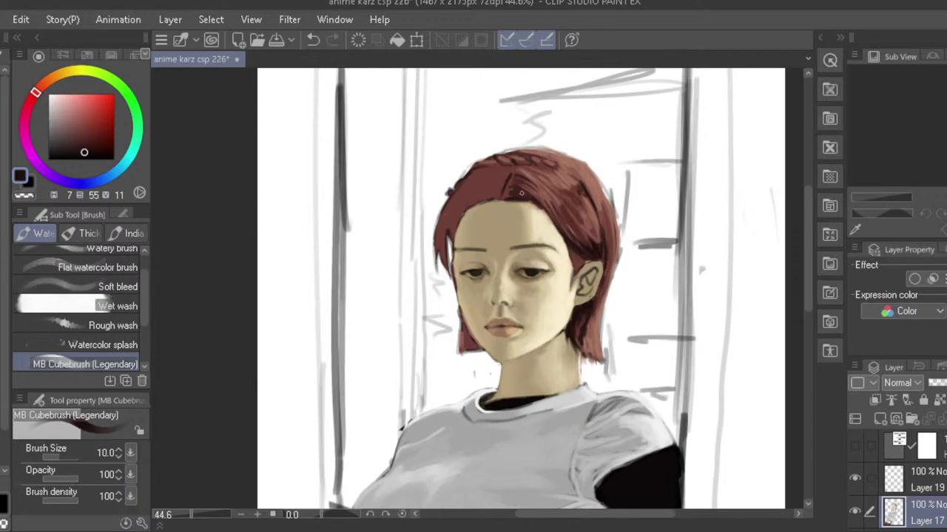
- Try to paint dark strands sweeping down from the parting toward the temple on the ear side
{"action": "left_click_drag", "start_coordinate": [546, 202], "coordinate": [563, 230]}
{"action": "key", "text": "ctrl+z"}
{"action": "key", "text": "ctrl+z"}
{"action": "left_click_drag", "start_coordinate": [538, 187], "coordinate": [557, 225]}
{"action": "key", "text": "ctrl+z"}
{"action": "left_click_drag", "start_coordinate": [536, 188], "coordinate": [556, 223]}
{"action": "key", "text": "ctrl+z"}
- Darken the front hair strand beside the temple opposite the ear, reducing the brush size to 7
{"action": "left_click_drag", "start_coordinate": [445, 248], "coordinate": [446, 271]}
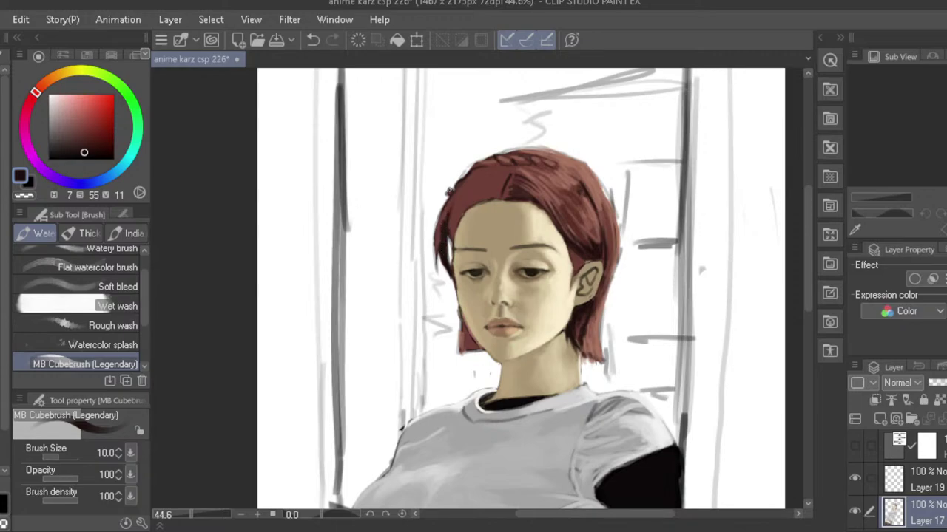
{"action": "key", "text": "ctrl+z"}
{"action": "key", "text": "bracketleft"}
{"action": "key", "text": "bracketleft"}
{"action": "key", "text": "bracketleft"}
{"action": "key", "text": "ctrl+z"}
{"action": "left_click_drag", "start_coordinate": [467, 185], "coordinate": [451, 213]}
{"action": "key", "text": "ctrl+z"}
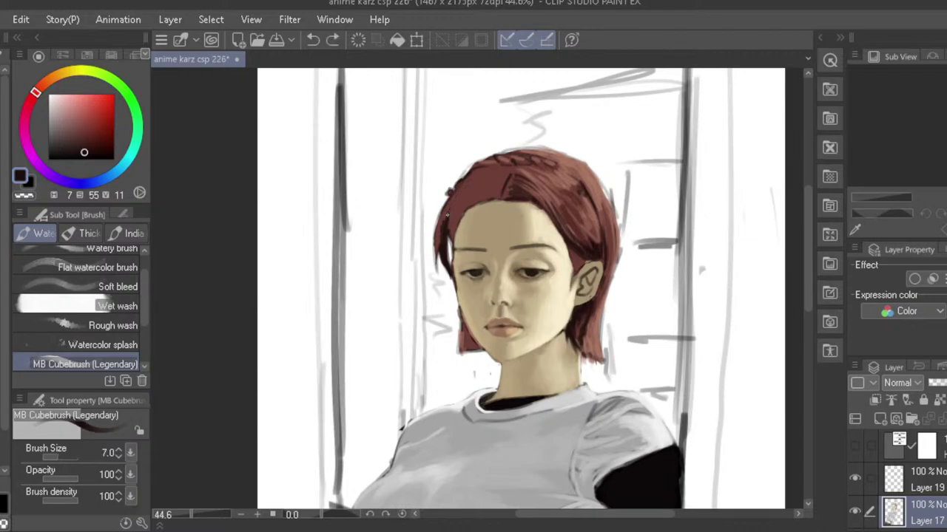
- Paint dark strokes with brush size 10 along the outer hair on the side opposite the ear
{"action": "key", "text": "bracketright"}
{"action": "key", "text": "bracketright"}
{"action": "key", "text": "bracketright"}
{"action": "left_click_drag", "start_coordinate": [448, 195], "coordinate": [437, 237]}
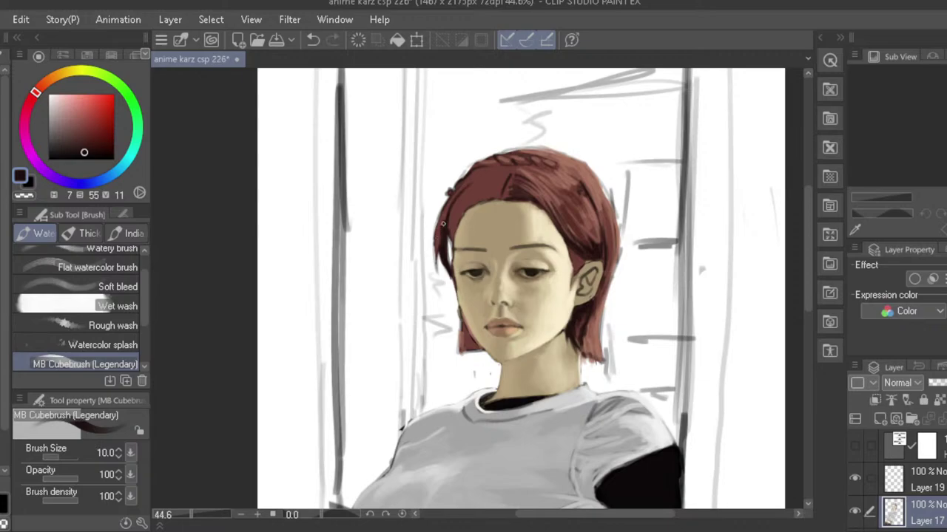
{"action": "key", "text": "ctrl+z"}
{"action": "mouse_move", "coordinate": [459, 190]}
{"action": "left_mouse_down"}
{"action": "mouse_move", "coordinate": [449, 212]}
{"action": "mouse_move", "coordinate": [473, 181]}
{"action": "mouse_move", "coordinate": [451, 214]}
{"action": "left_mouse_up"}
{"action": "key", "text": "ctrl+z"}
{"action": "key", "text": "ctrl+z"}
{"action": "key", "text": "ctrl+z"}
{"action": "left_click_drag", "start_coordinate": [473, 178], "coordinate": [448, 214]}
{"action": "key", "text": "ctrl+z"}
{"action": "key", "text": "ctrl+z"}
{"action": "left_click_drag", "start_coordinate": [476, 173], "coordinate": [437, 217]}
- Try a thin dark stroke at the tip of the front strand with brush size 7
{"action": "key", "text": "bracketleft"}
{"action": "key", "text": "bracketleft"}
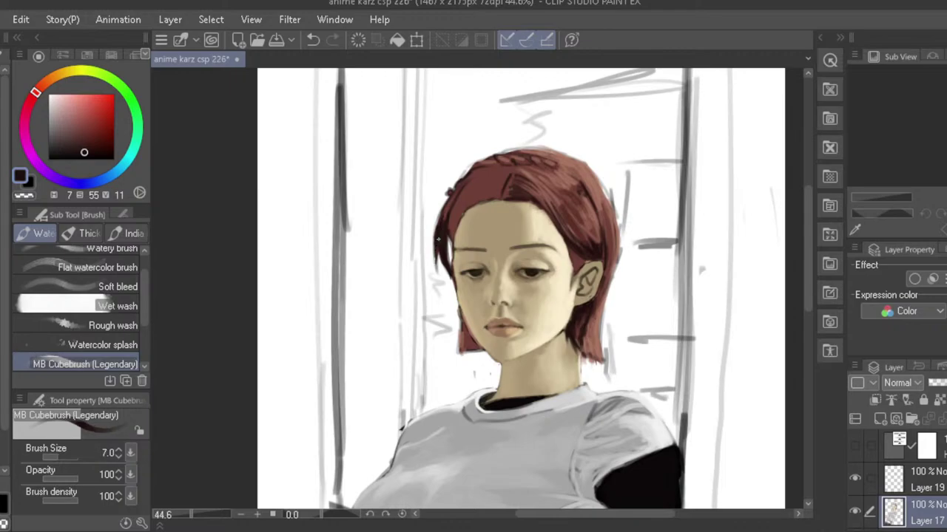
{"action": "left_click_drag", "start_coordinate": [436, 256], "coordinate": [437, 271]}
{"action": "key", "text": "ctrl+z"}
- Enlarge the brush to 17 and shade the hair beside the forehead on the side opposite the ear
{"action": "key", "text": "bracketright"}
{"action": "key", "text": "bracketright"}
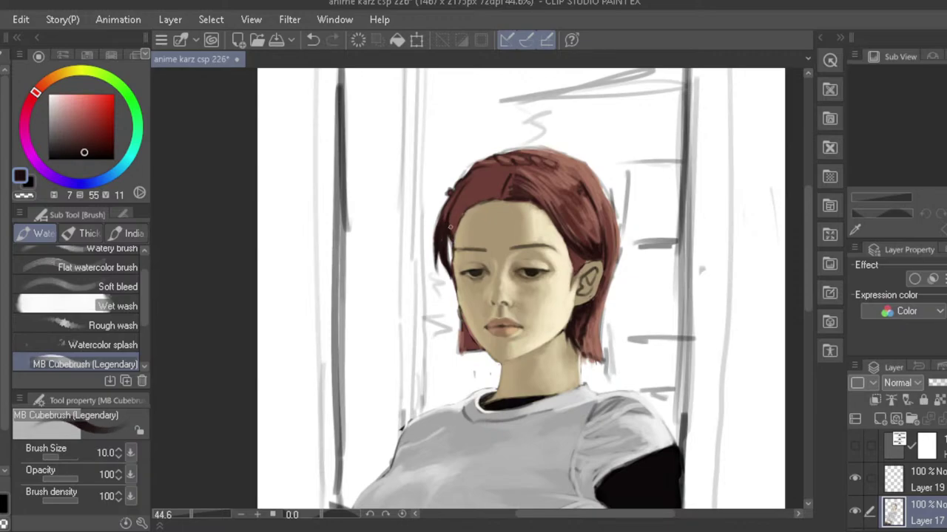
{"action": "key", "text": "bracketright"}
{"action": "key", "text": "bracketright"}
{"action": "key", "text": "bracketright"}
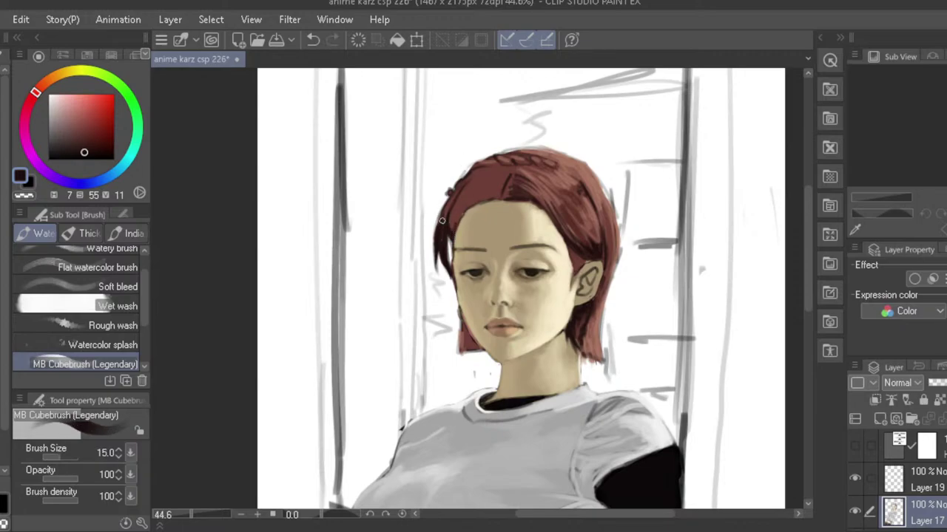
{"action": "key", "text": "ctrl+z"}
{"action": "left_click_drag", "start_coordinate": [452, 232], "coordinate": [472, 192]}
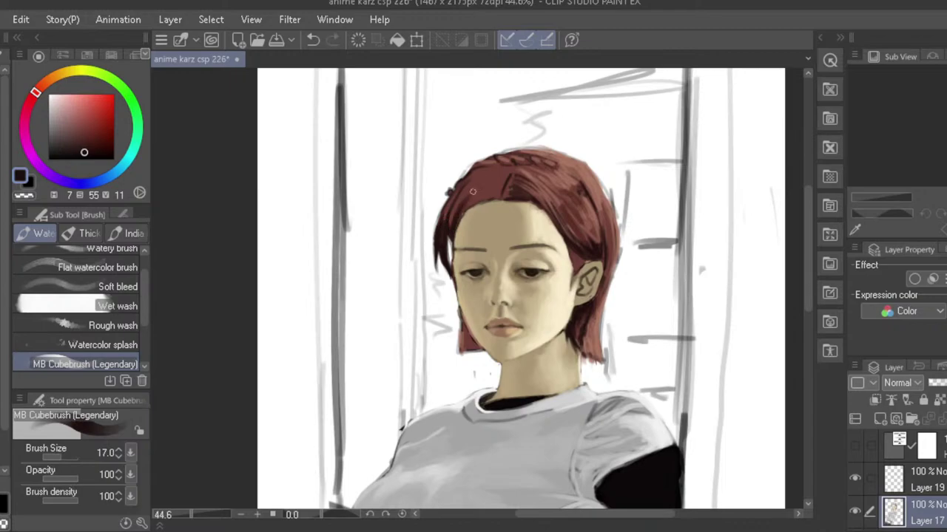
- Try further dark strokes along the same side of the hairline, enlarging the brush to 25
{"action": "mouse_move", "coordinate": [451, 229]}
{"action": "left_mouse_down"}
{"action": "mouse_move", "coordinate": [473, 183]}
{"action": "mouse_move", "coordinate": [462, 200]}
{"action": "mouse_move", "coordinate": [480, 192]}
{"action": "mouse_move", "coordinate": [457, 219]}
{"action": "left_mouse_up"}
{"action": "key", "text": "ctrl+z"}
{"action": "key", "text": "ctrl+z"}
{"action": "key", "text": "bracketright"}
{"action": "key", "text": "bracketright"}
{"action": "key", "text": "ctrl+z"}
{"action": "key", "text": "ctrl+z"}
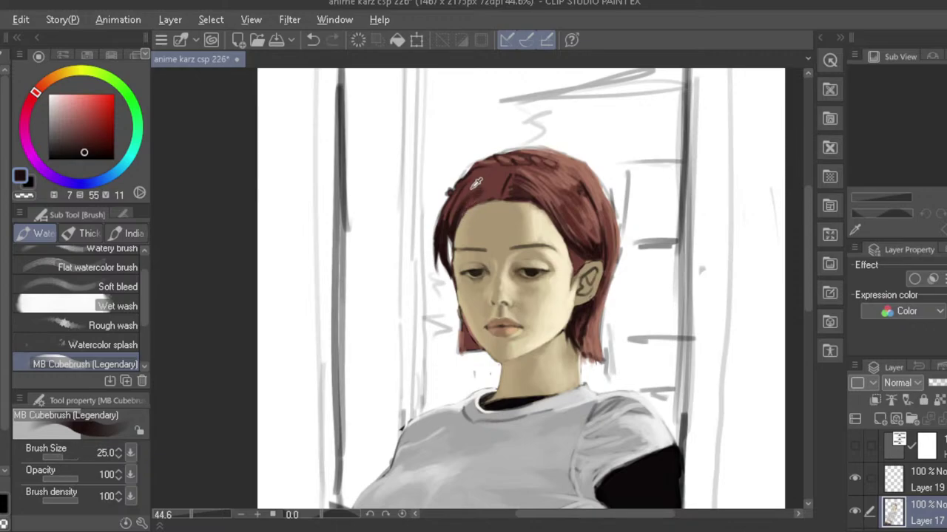
- Sample a dark red-brown from the hair, set the brush size to 15 and paint strands above the forehead beside the parting
{"action": "left_click", "coordinate": [475, 186], "text": "alt"}
{"action": "key", "text": "ctrl+z"}
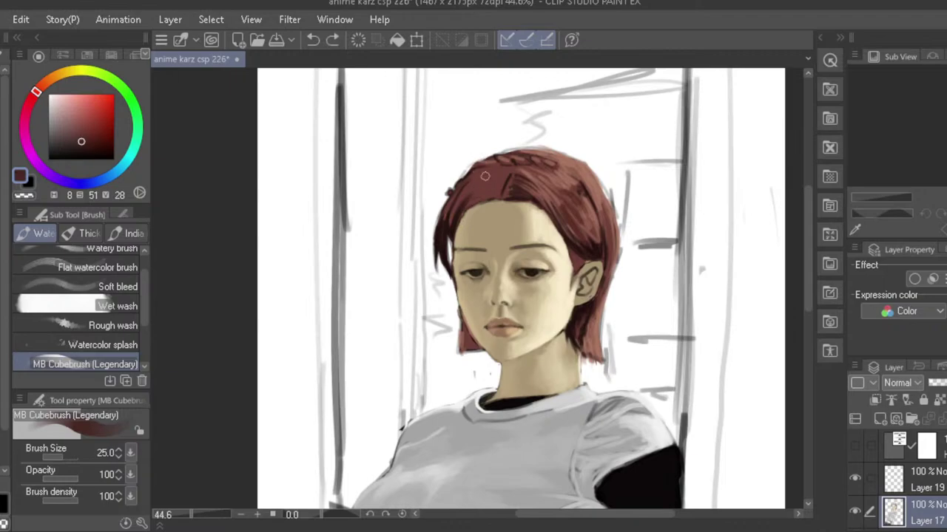
{"action": "key", "text": "bracketleft"}
{"action": "key", "text": "bracketleft"}
{"action": "key", "text": "ctrl+z"}
{"action": "key", "text": "bracketleft"}
{"action": "mouse_move", "coordinate": [477, 200]}
{"action": "left_mouse_down"}
{"action": "mouse_move", "coordinate": [471, 213]}
{"action": "mouse_move", "coordinate": [485, 183]}
{"action": "left_mouse_up"}
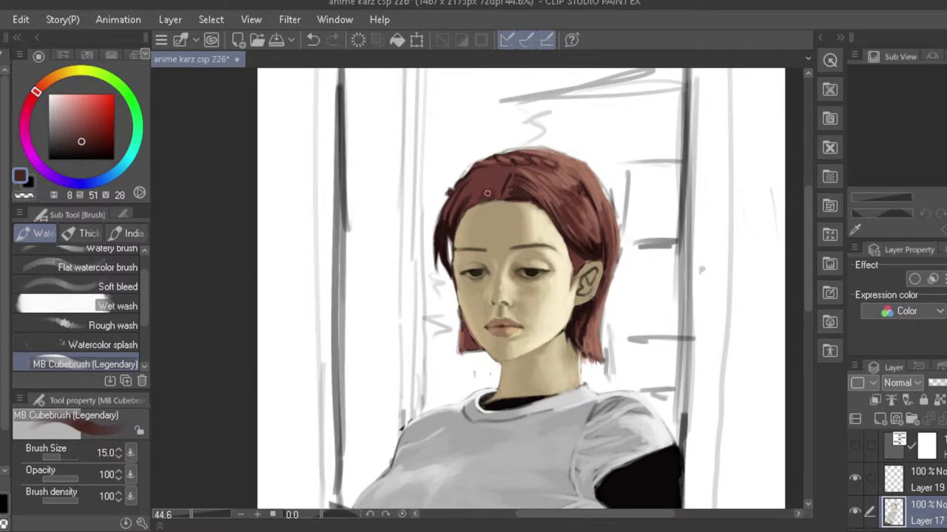
- Reduce the brush size to 10 and try fine dark strands in the hair beside the parting
{"action": "key", "text": "bracketleft"}
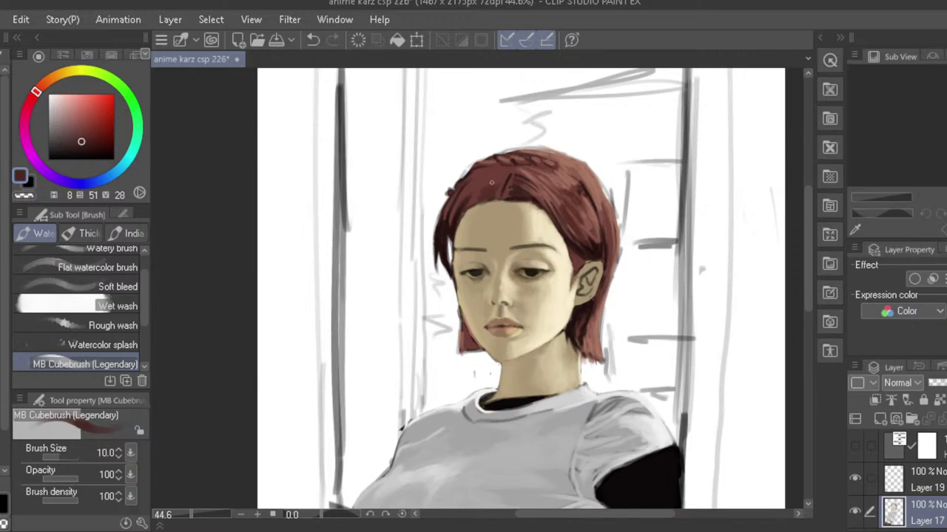
{"action": "left_click_drag", "start_coordinate": [500, 180], "coordinate": [486, 175]}
{"action": "key", "text": "ctrl+z"}
{"action": "left_click_drag", "start_coordinate": [482, 170], "coordinate": [472, 179]}
{"action": "key", "text": "ctrl+z"}
{"action": "key", "text": "ctrl+z"}
{"action": "key", "text": "ctrl+z"}
{"action": "key", "text": "ctrl+y"}
- Sample the tan skin tone from the forehead and paint a thin parting line up through the hair
{"action": "scroll", "coordinate": [445, 177], "scroll_direction": "down", "scroll_amount": 2}
{"action": "key", "text": "h"}
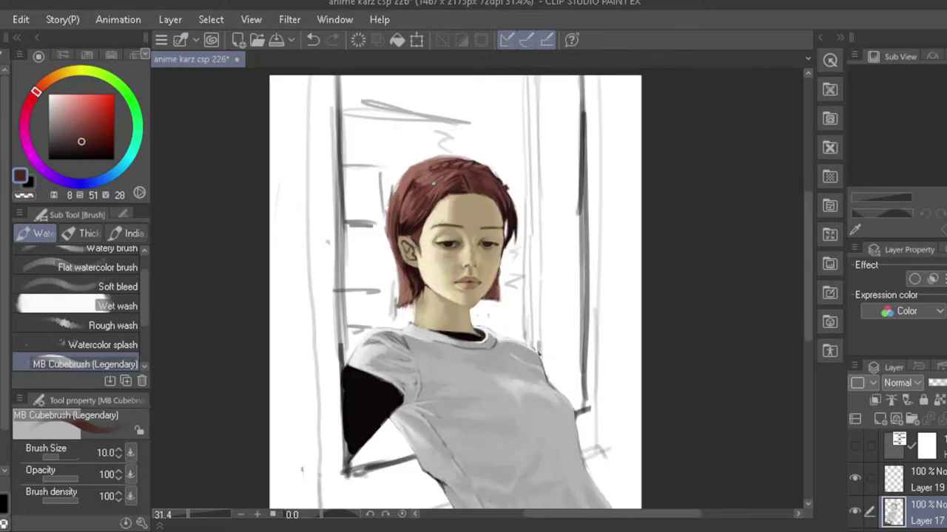
{"action": "key", "text": "h"}
{"action": "scroll", "coordinate": [463, 115], "scroll_direction": "up", "scroll_amount": 1}
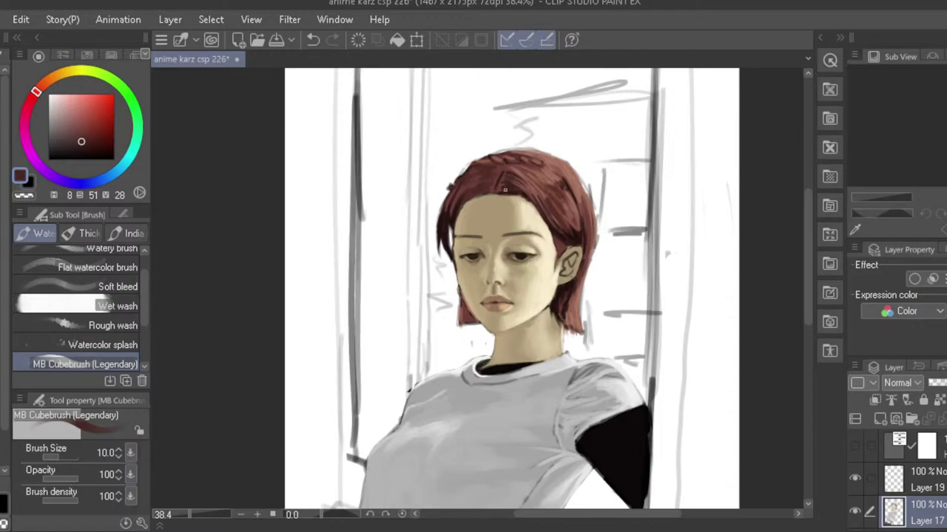
{"action": "left_click", "coordinate": [494, 194], "text": "alt"}
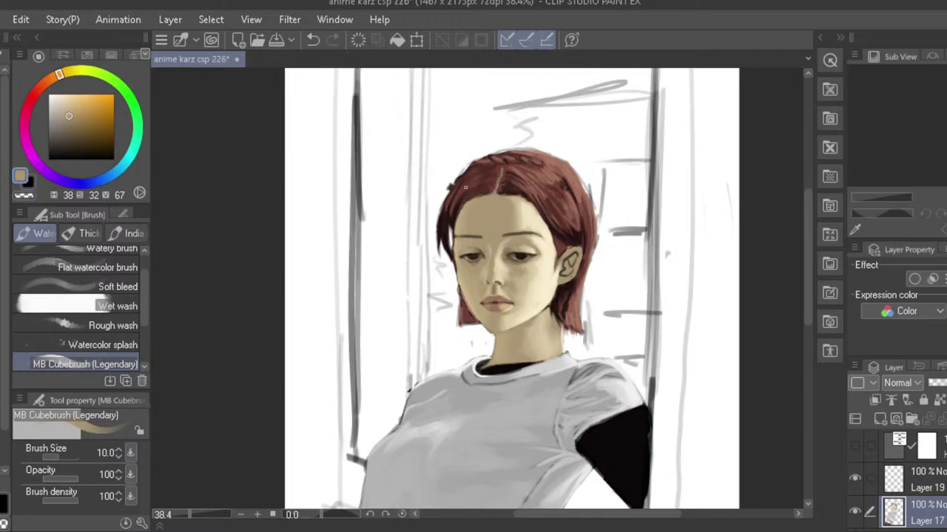
{"action": "left_click_drag", "start_coordinate": [472, 189], "coordinate": [453, 177]}
- Sample the mid red-brown from the hair near the crown and refine the upper part of the parting line
{"action": "key", "text": "h"}
{"action": "scroll", "coordinate": [434, 167], "scroll_direction": "up", "scroll_amount": 2}
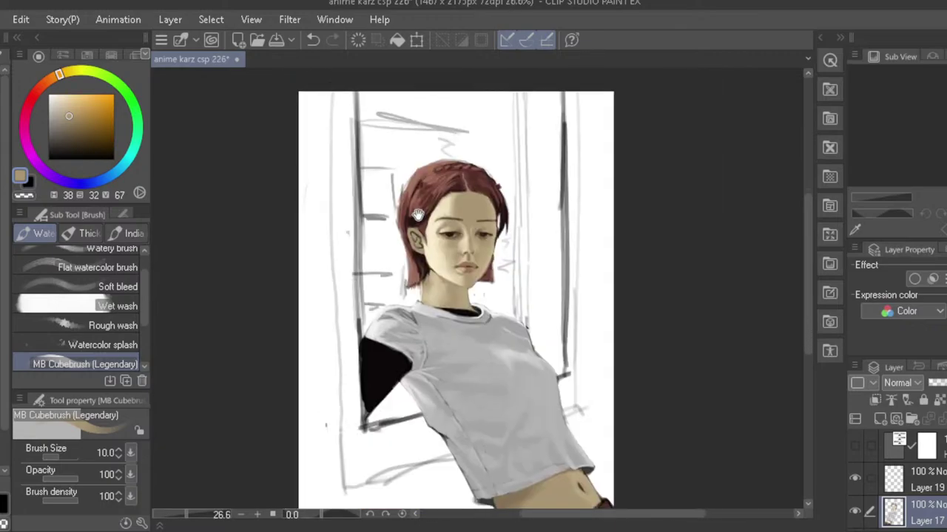
{"action": "key", "text": "h"}
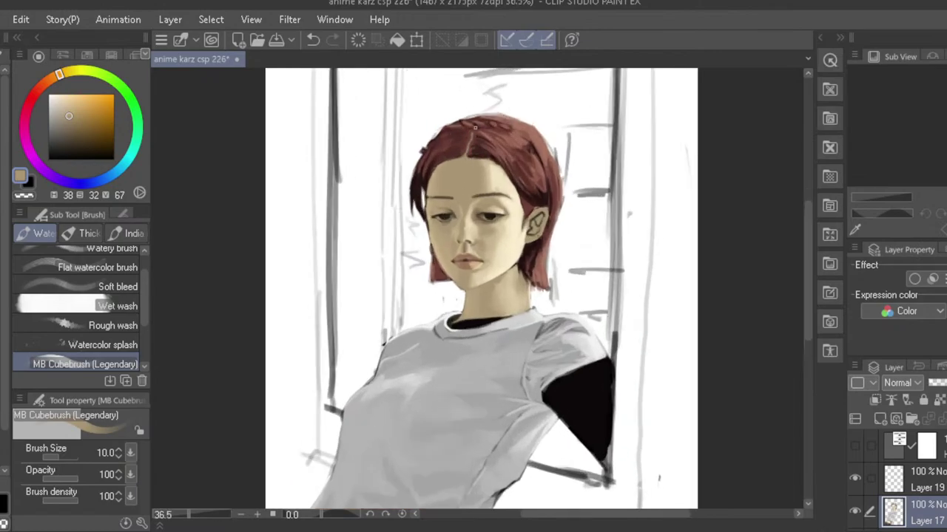
{"action": "left_click", "coordinate": [480, 127], "text": "alt"}
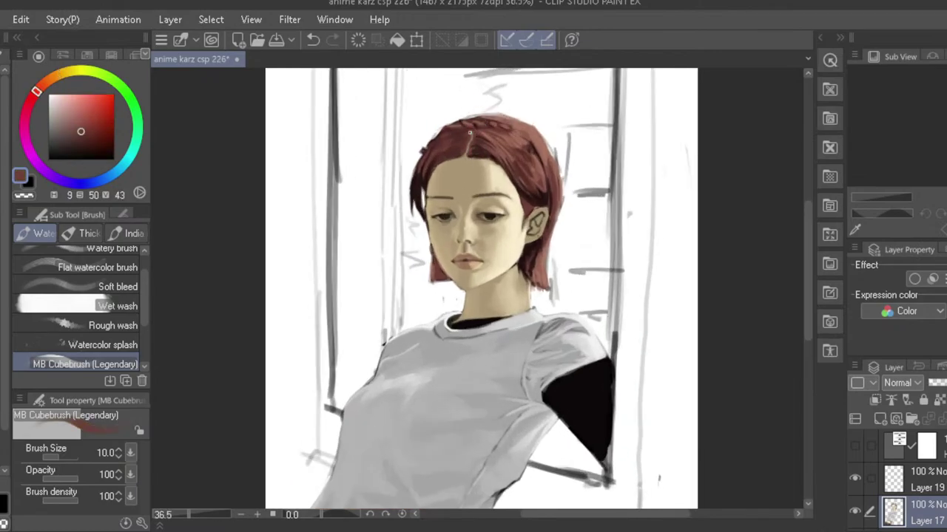
{"action": "key", "text": "ctrl+z"}
{"action": "left_click_drag", "start_coordinate": [470, 135], "coordinate": [469, 145]}
{"action": "scroll", "coordinate": [467, 140], "scroll_direction": "up", "scroll_amount": 2}
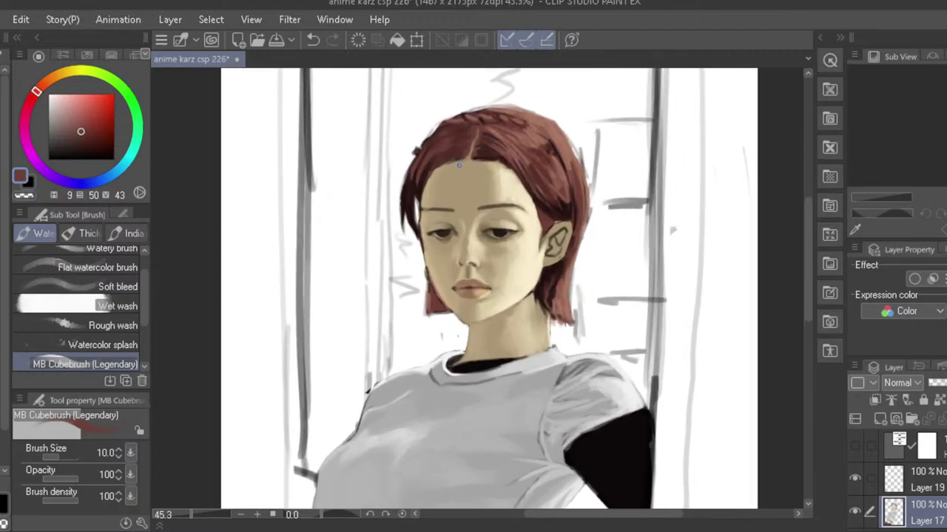
- Resample the forehead skin tone, extend the parting line toward the braid and soften it with the Blend tool at size 8
{"action": "left_click", "coordinate": [461, 175], "text": "alt"}
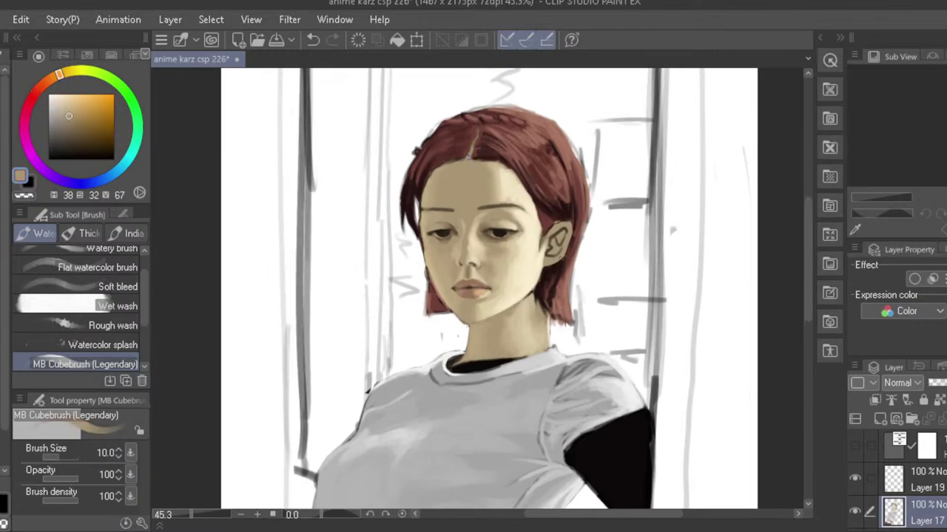
{"action": "left_click_drag", "start_coordinate": [472, 145], "coordinate": [479, 130]}
{"action": "key", "text": "j"}
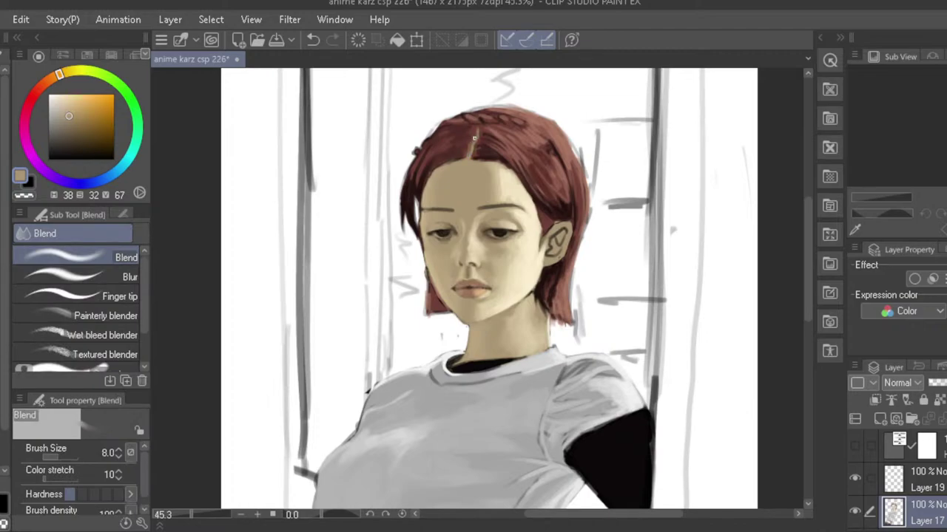
{"action": "mouse_move", "coordinate": [476, 131]}
{"action": "left_mouse_down"}
{"action": "mouse_move", "coordinate": [471, 159]}
{"action": "mouse_move", "coordinate": [473, 148]}
{"action": "mouse_move", "coordinate": [436, 120]}
{"action": "mouse_move", "coordinate": [387, 128]}
{"action": "left_mouse_up"}
- Sample a dark red-brown from the hair above the ear and brush shading into the hair behind and below the ear
{"action": "key", "text": "h"}
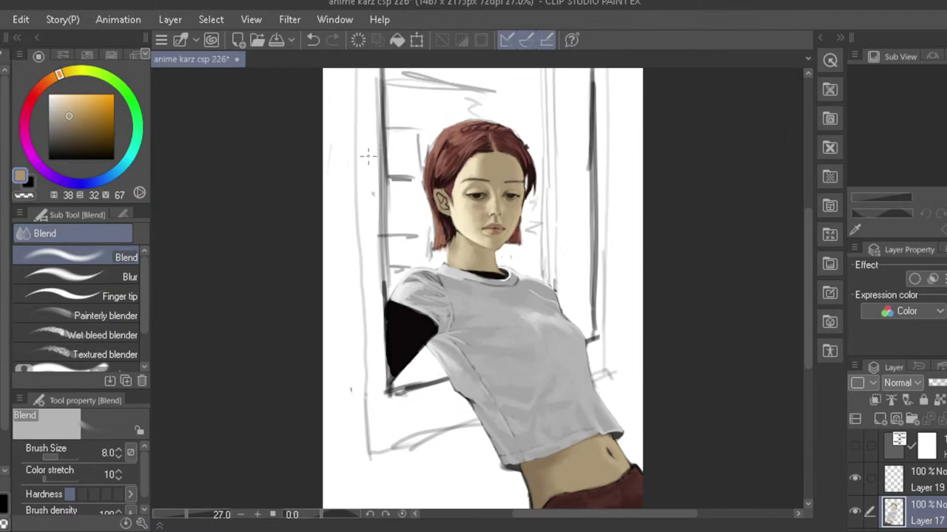
{"action": "key", "text": "h"}
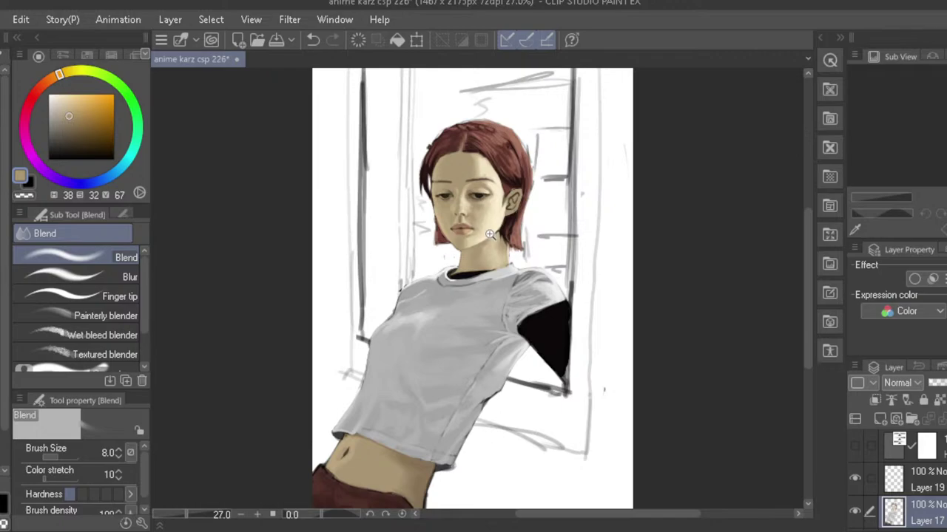
{"action": "scroll", "coordinate": [491, 235], "scroll_direction": "up", "scroll_amount": 1}
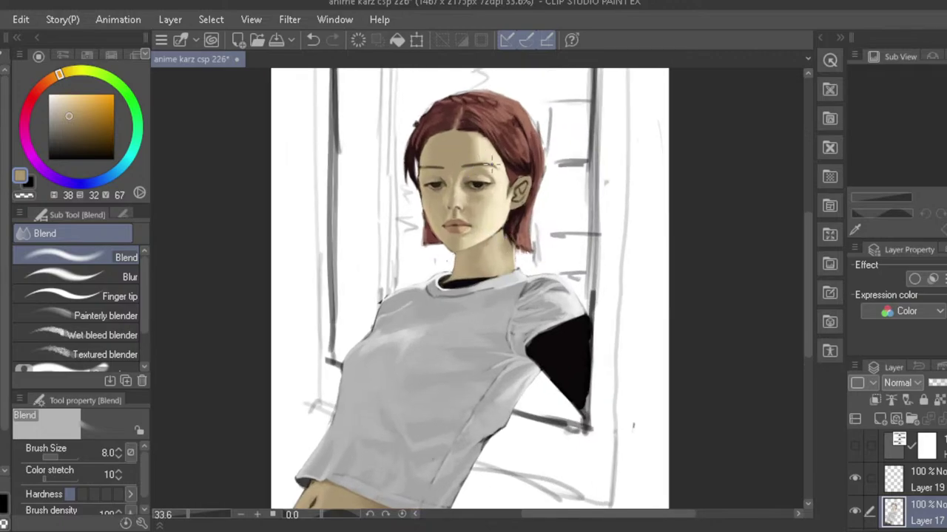
{"action": "left_click", "coordinate": [517, 148], "text": "alt"}
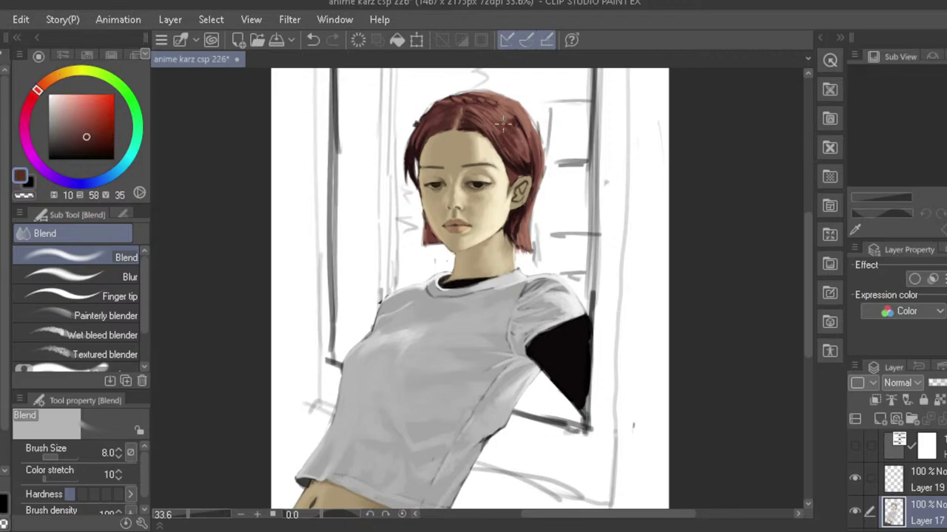
{"action": "key", "text": "p"}
{"action": "key", "text": "b"}
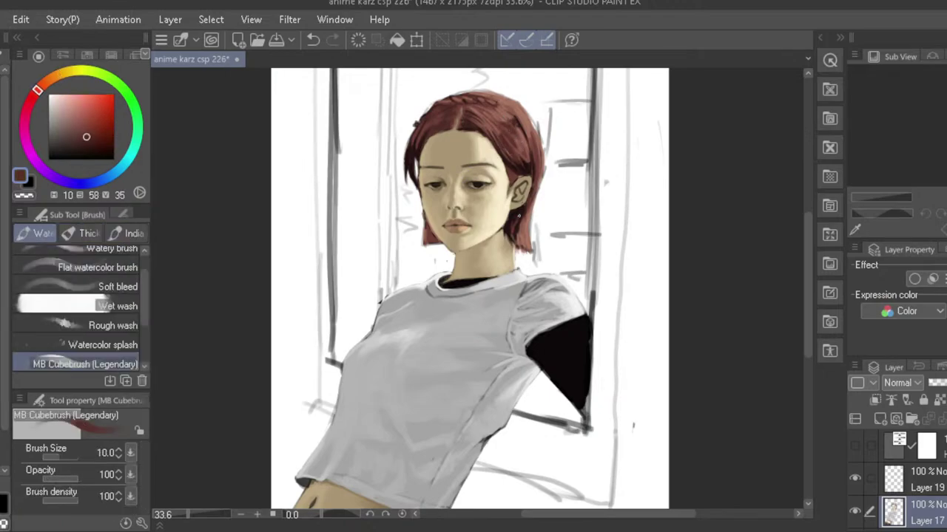
{"action": "key", "text": "bracketright"}
{"action": "key", "text": "bracketright"}
{"action": "key", "text": "ctrl+z"}
{"action": "mouse_move", "coordinate": [526, 235]}
{"action": "left_mouse_down"}
{"action": "mouse_move", "coordinate": [525, 207]}
{"action": "mouse_move", "coordinate": [519, 247]}
{"action": "left_mouse_up"}
{"action": "key", "text": "ctrl+z"}
{"action": "key", "text": "bracketleft"}
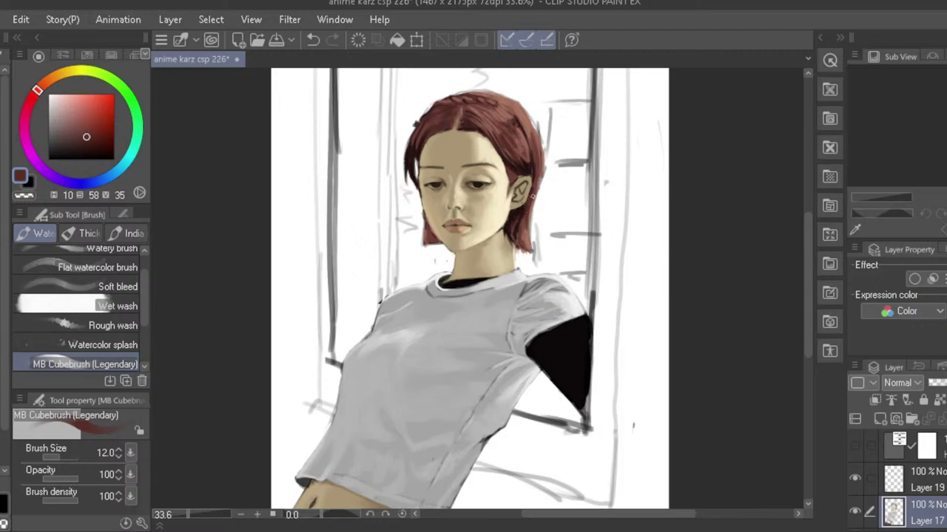
{"action": "key", "text": "ctrl+z"}
{"action": "key", "text": "ctrl+y"}
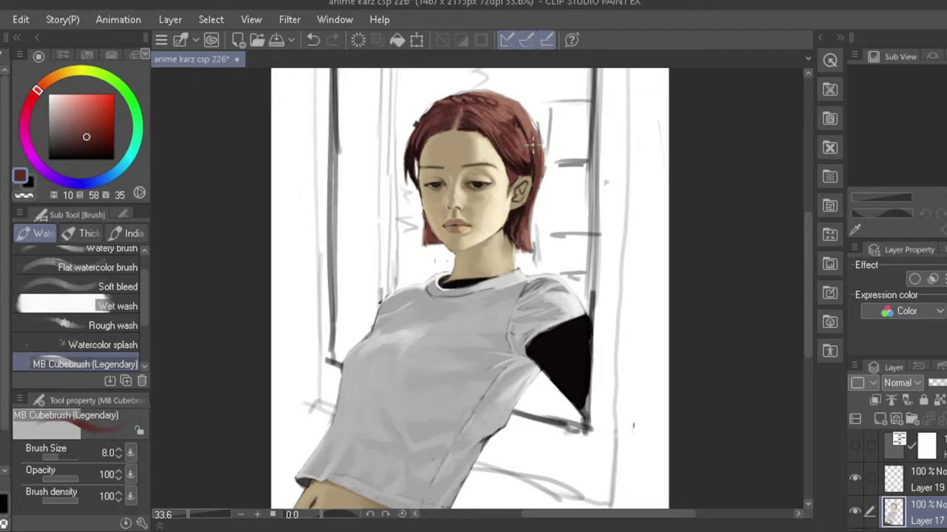
- Set the brush size to 10 and try a dark strand in the hair above the ear
{"action": "key", "text": "bracketright"}
{"action": "left_click_drag", "start_coordinate": [532, 147], "coordinate": [522, 122]}
{"action": "key", "text": "ctrl+z"}
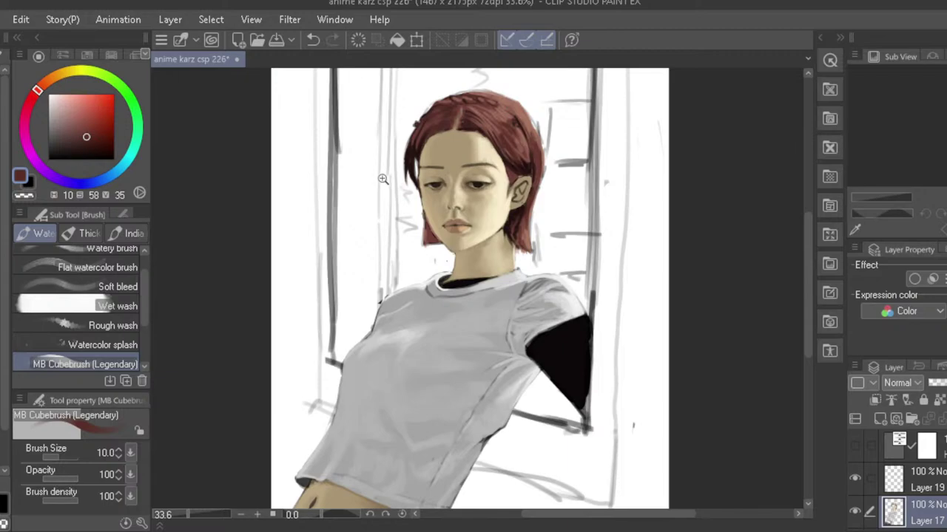
- Sample a near-black brown from the hair opposite the ear and darken the lock running down beside the cheek
{"action": "left_click_drag", "start_coordinate": [383, 179], "coordinate": [363, 163]}
{"action": "key", "text": "h"}
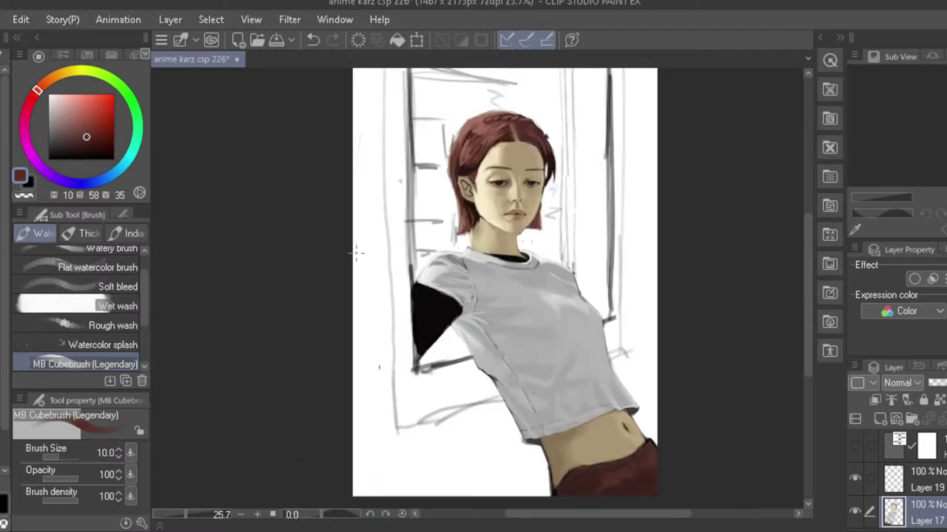
{"action": "key", "text": "h"}
{"action": "scroll", "coordinate": [383, 185], "scroll_direction": "down", "scroll_amount": 2}
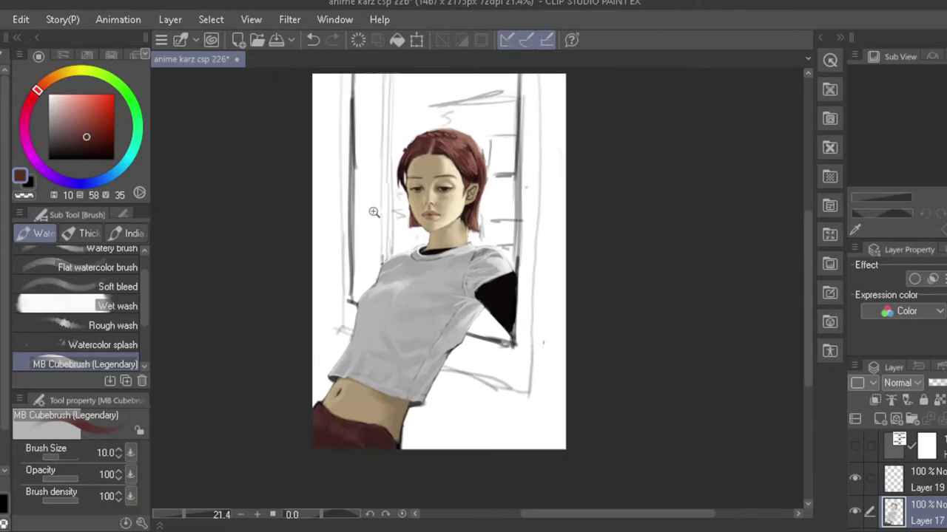
{"action": "scroll", "coordinate": [383, 185], "scroll_direction": "up", "scroll_amount": 2}
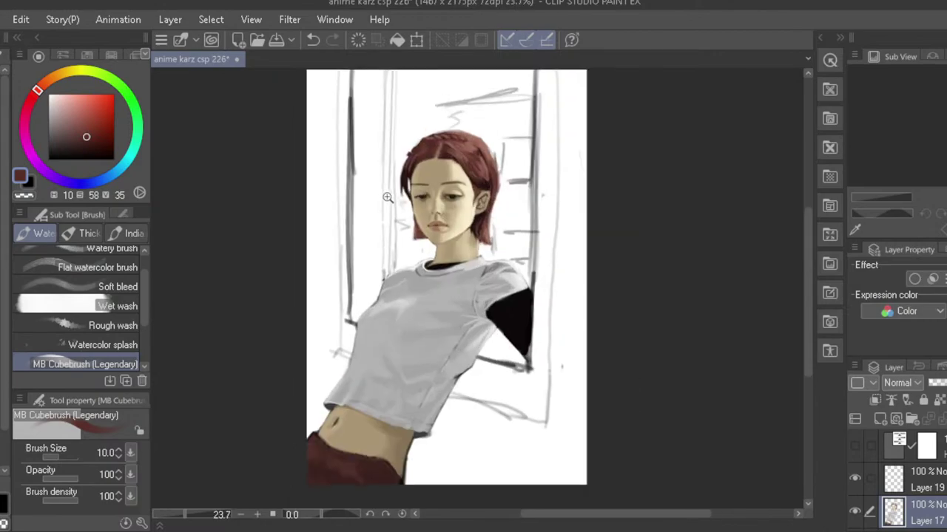
{"action": "scroll", "coordinate": [397, 213], "scroll_direction": "up", "scroll_amount": 2}
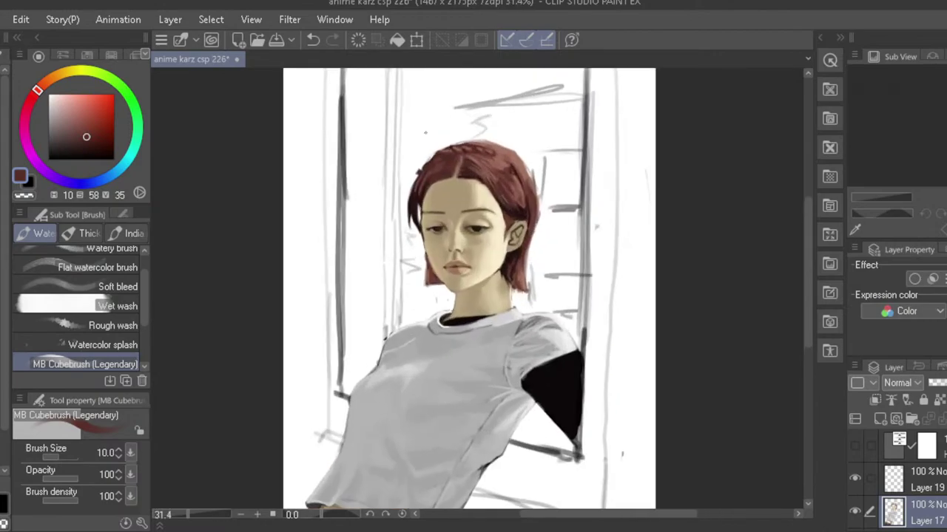
{"action": "left_click", "coordinate": [417, 205], "text": "alt"}
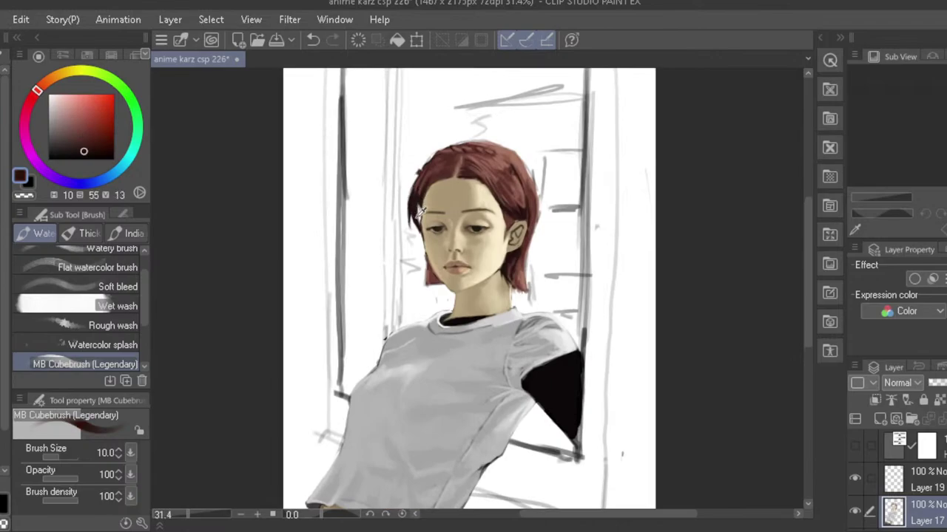
{"action": "left_click", "coordinate": [418, 212], "text": "alt"}
{"action": "key", "text": "ctrl+z"}
{"action": "left_click_drag", "start_coordinate": [422, 228], "coordinate": [428, 270]}
{"action": "key", "text": "ctrl+z"}
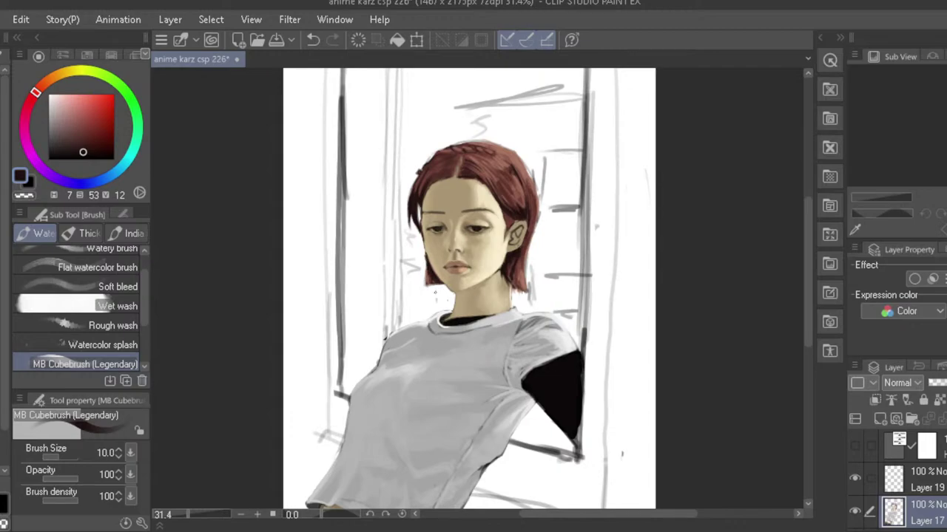
- Try dark strokes at the lower tip of the hair lock opposite the ear
{"action": "left_click_drag", "start_coordinate": [427, 282], "coordinate": [424, 273]}
{"action": "key", "text": "ctrl+z"}
{"action": "key", "text": "ctrl+z"}
- Examine the whole figure in normal and mirrored views, checking the hair's shading and silhouette from afar and close up
{"action": "scroll", "coordinate": [411, 264], "scroll_direction": "down", "scroll_amount": 2}
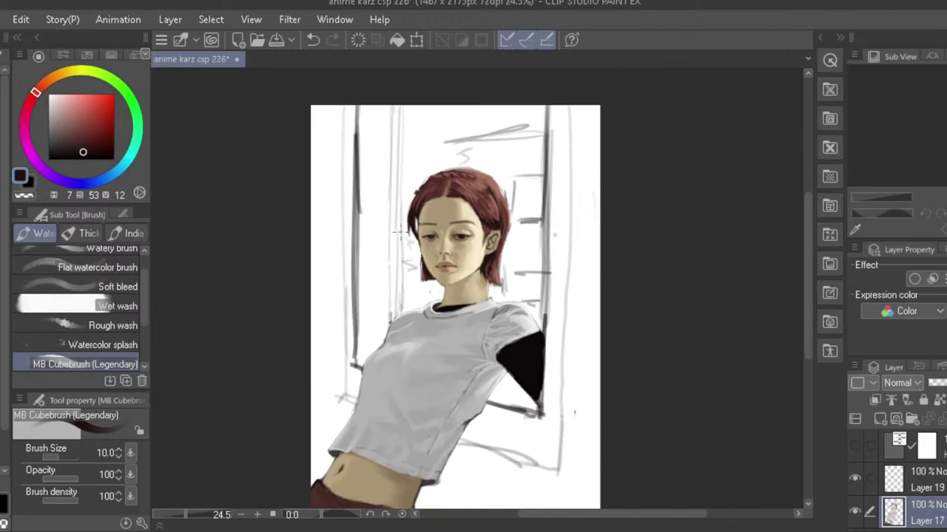
{"action": "key", "text": "h"}
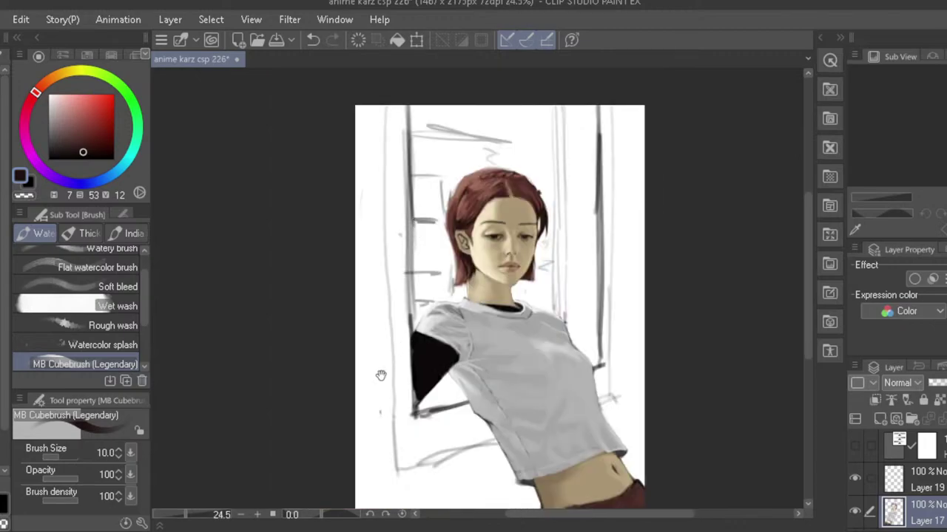
{"action": "left_click_drag", "start_coordinate": [381, 375], "coordinate": [394, 336]}
{"action": "key", "text": "h"}
{"action": "key", "text": "h"}
{"action": "key", "text": "h"}
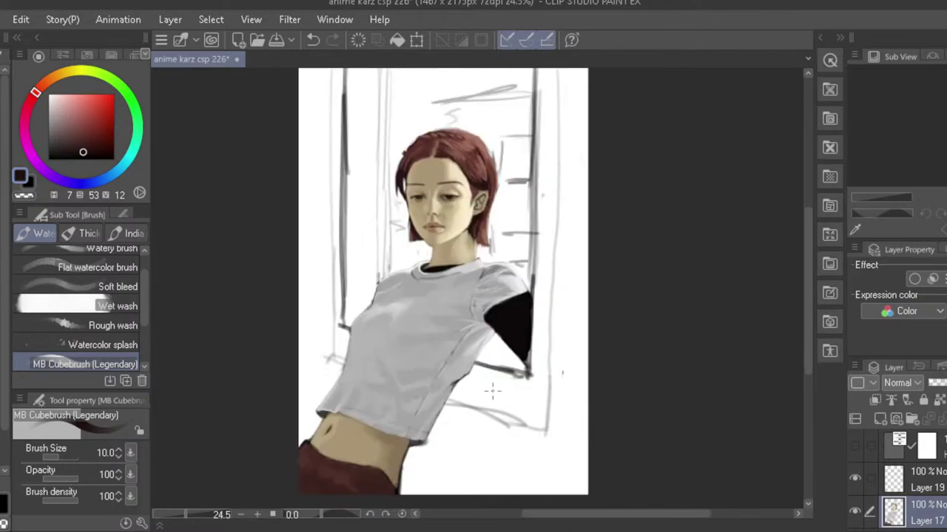
{"action": "scroll", "coordinate": [419, 220], "scroll_direction": "up", "scroll_amount": 4}
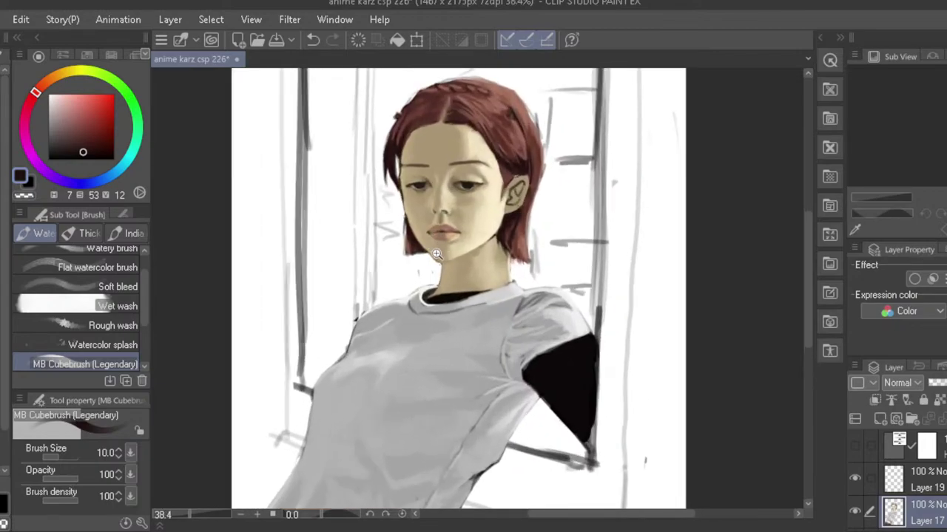
{"action": "scroll", "coordinate": [429, 302], "scroll_direction": "down", "scroll_amount": 2}
{"action": "scroll", "coordinate": [407, 318], "scroll_direction": "down", "scroll_amount": 2}
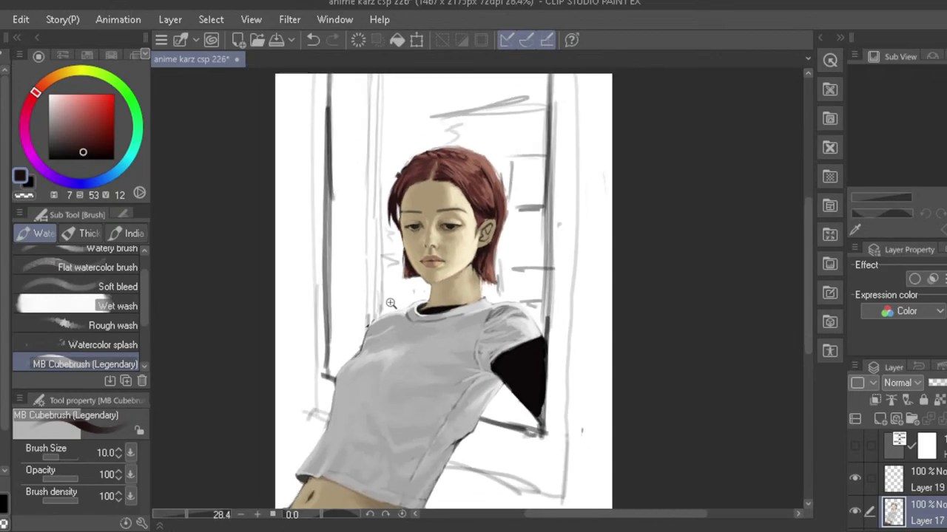
{"action": "left_click_drag", "start_coordinate": [352, 377], "coordinate": [391, 295]}
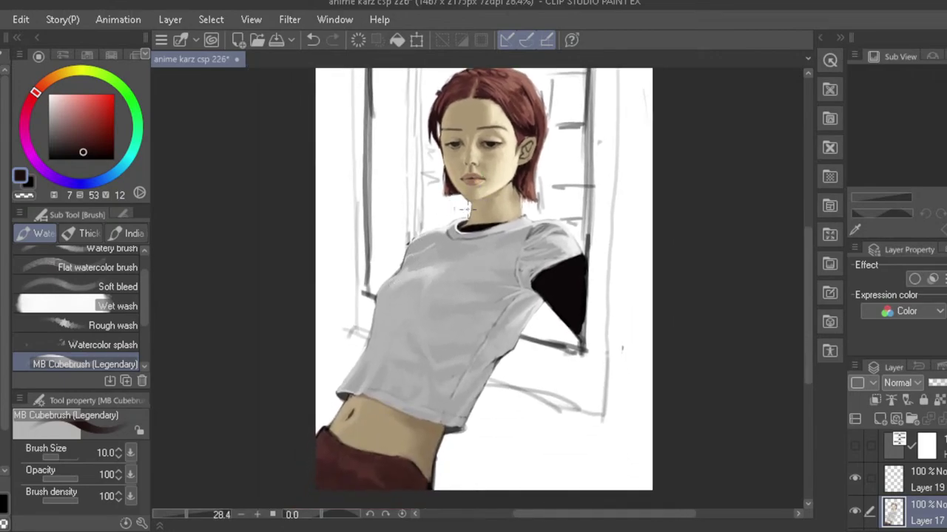
{"action": "left_click", "coordinate": [748, 322]}
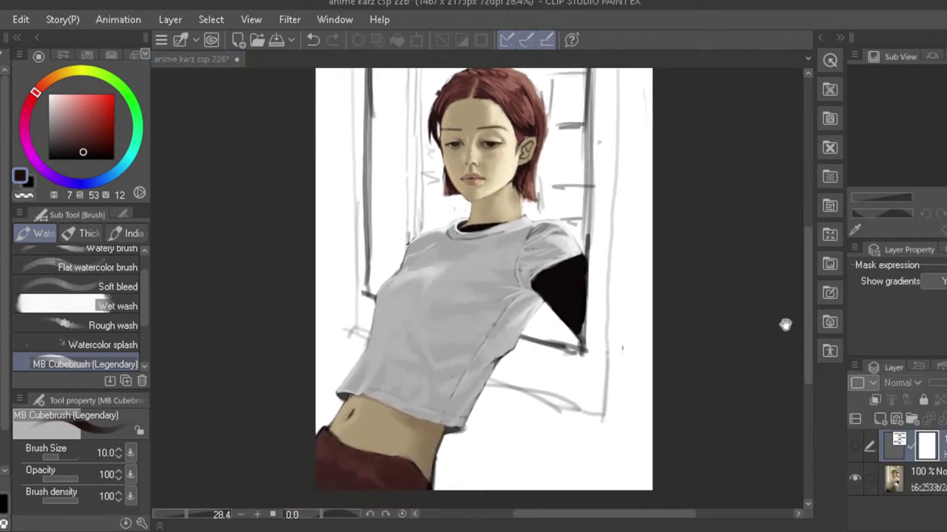
{"action": "key", "text": "ctrl+y"}
{"action": "scroll", "coordinate": [439, 278], "scroll_direction": "down", "scroll_amount": 2}
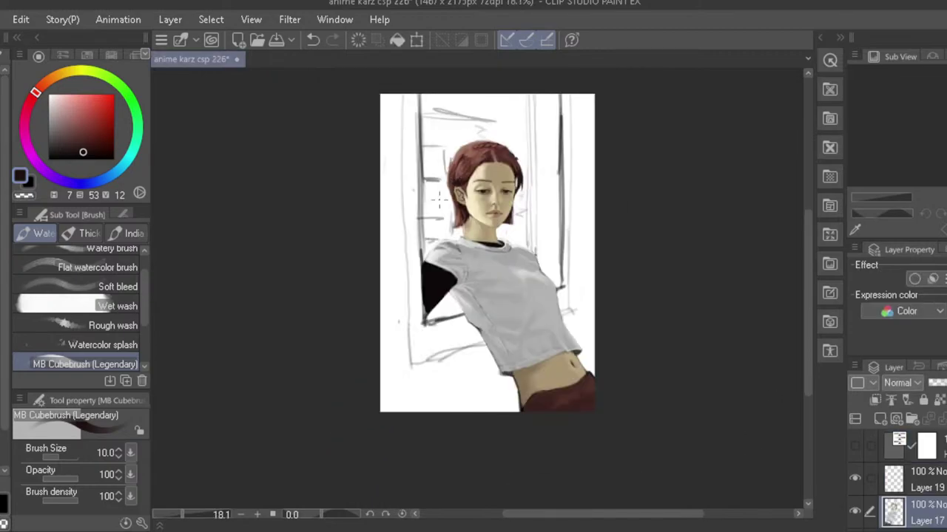
{"action": "left_click_drag", "start_coordinate": [412, 326], "coordinate": [409, 365]}
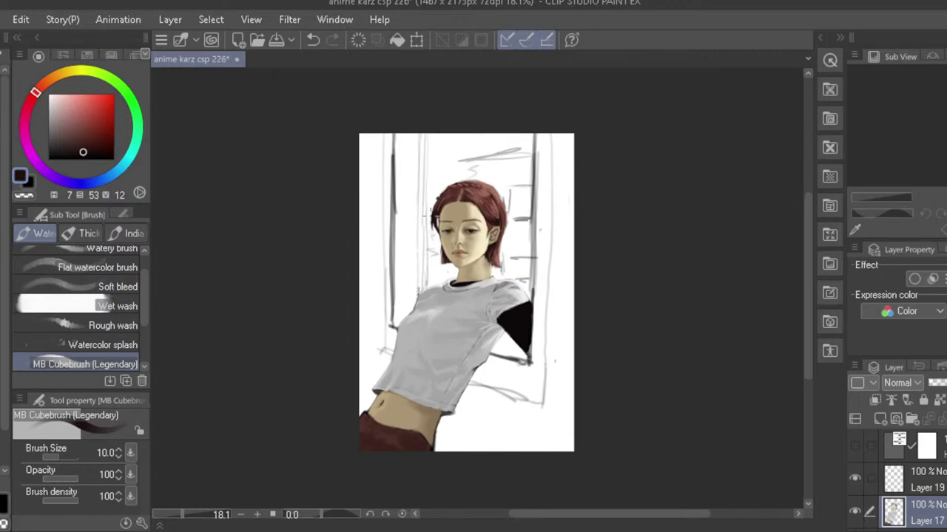
{"action": "key", "text": "h"}
{"action": "key", "text": "h"}
{"action": "mouse_move", "coordinate": [440, 255]}
{"action": "left_mouse_down"}
{"action": "mouse_move", "coordinate": [474, 310]}
{"action": "mouse_move", "coordinate": [481, 301]}
{"action": "left_mouse_up"}
{"action": "left_click_drag", "start_coordinate": [474, 254], "coordinate": [479, 260]}
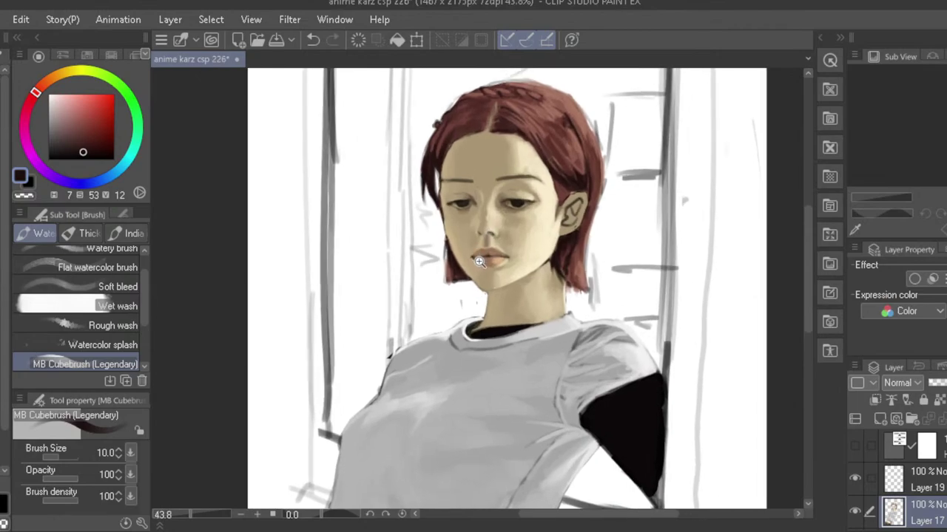
- Sample a tan skin tone from beside the nose and touch up the cheek near the hair lock
{"action": "left_click", "coordinate": [479, 221], "text": "alt"}
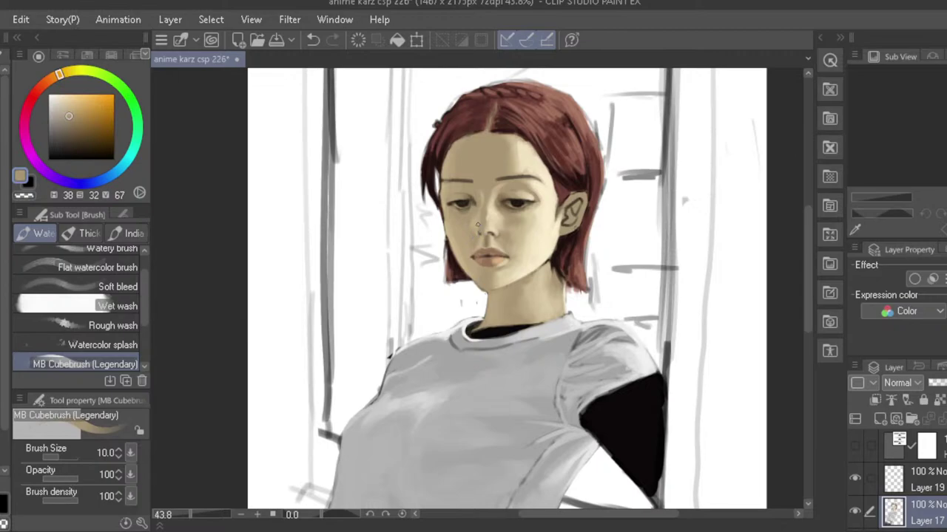
{"action": "mouse_move", "coordinate": [458, 241]}
{"action": "left_mouse_down"}
{"action": "mouse_move", "coordinate": [444, 249]}
{"action": "mouse_move", "coordinate": [454, 242]}
{"action": "left_mouse_up"}
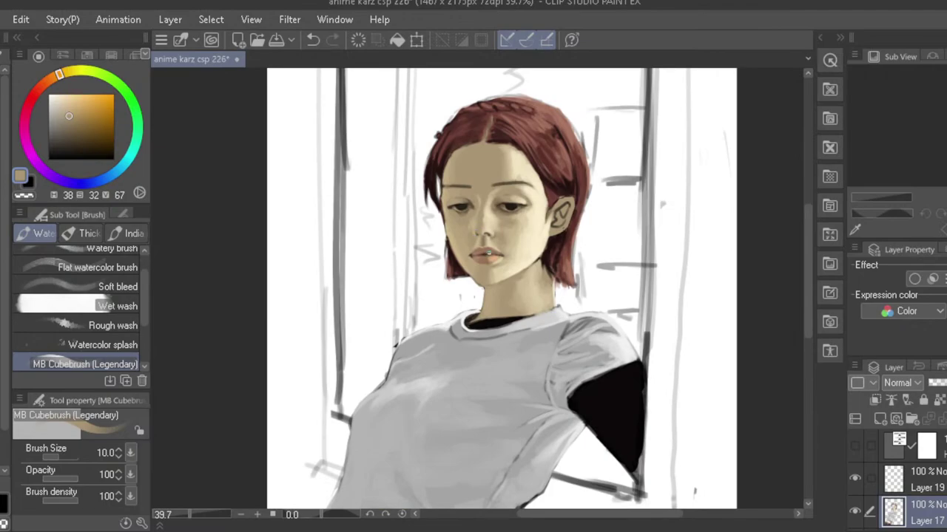
- Compare the head and torso in normal and mirrored views, checking the face's proportions from a distance
{"action": "left_click_drag", "start_coordinate": [467, 253], "coordinate": [428, 265]}
{"action": "key", "text": "h"}
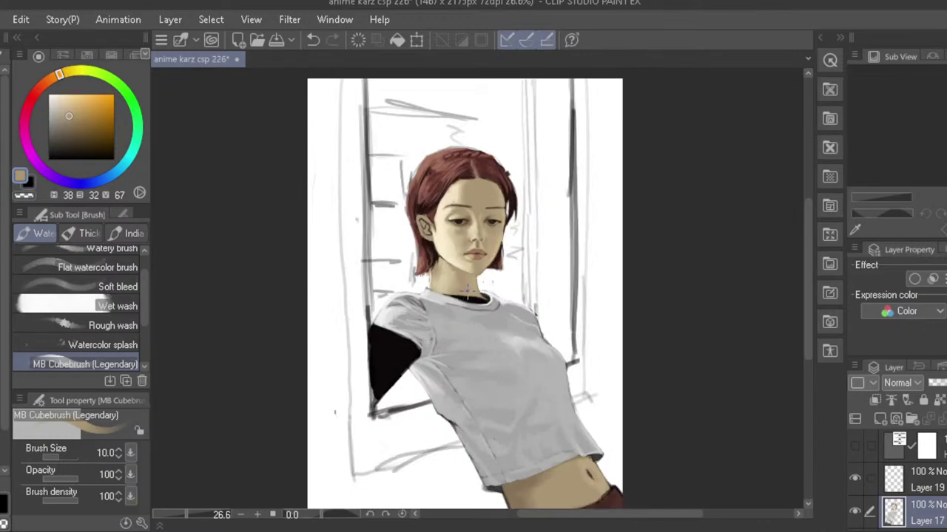
{"action": "key", "text": "h"}
{"action": "mouse_move", "coordinate": [471, 272]}
{"action": "left_mouse_down"}
{"action": "mouse_move", "coordinate": [482, 270]}
{"action": "mouse_move", "coordinate": [437, 232]}
{"action": "mouse_move", "coordinate": [460, 276]}
{"action": "left_mouse_up"}
{"action": "key", "text": "h"}
{"action": "key", "text": "h"}
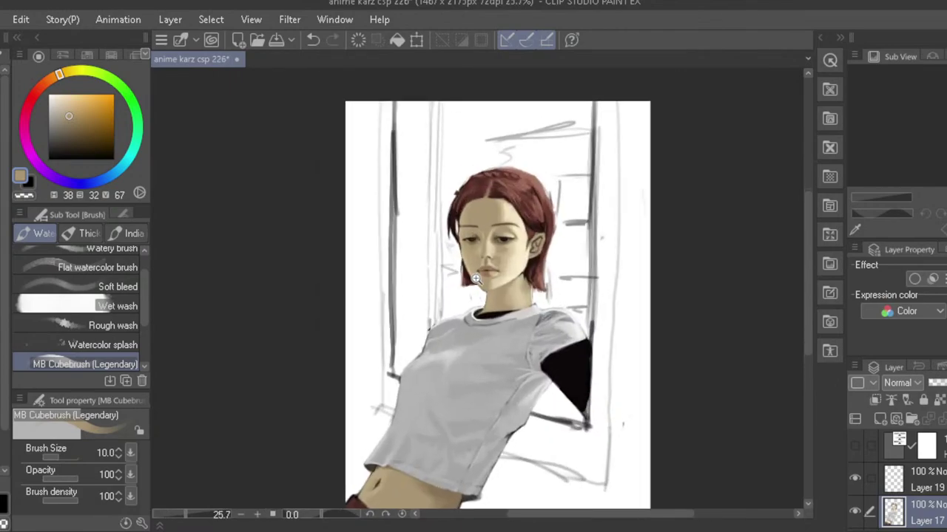
{"action": "left_click_drag", "start_coordinate": [398, 413], "coordinate": [398, 378]}
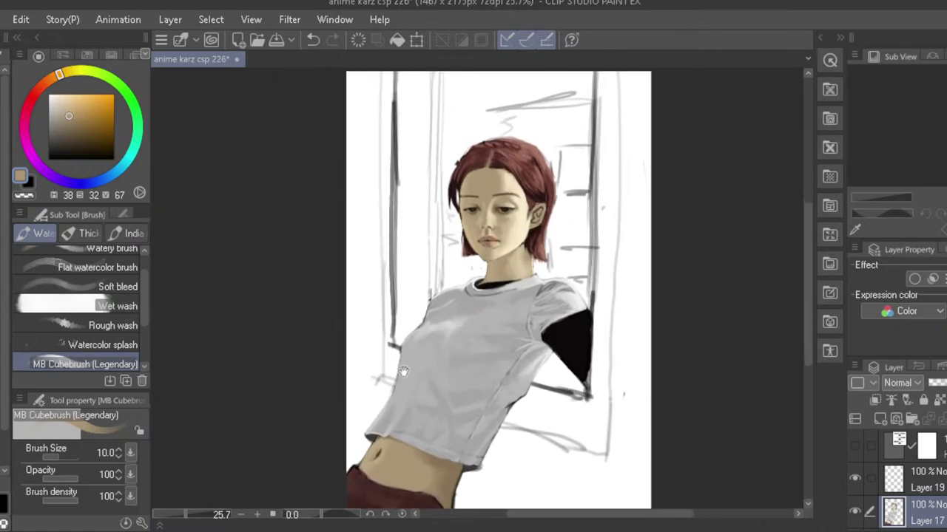
- Sample the neck's skin tone, lighten it to a pale cream, and try a thin highlight along the neck's front edge at brush size 7
{"action": "left_click_drag", "start_coordinate": [462, 257], "coordinate": [507, 278]}
{"action": "left_click", "coordinate": [512, 280], "text": "alt"}
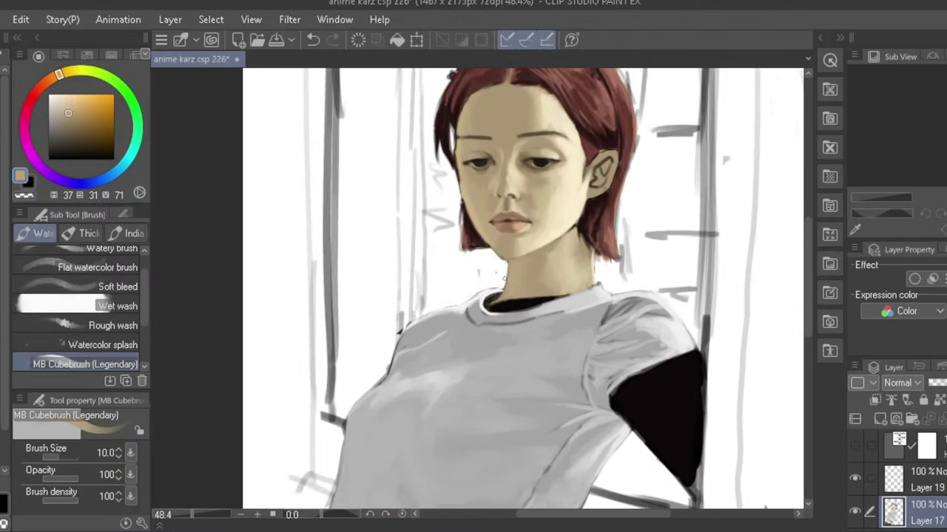
{"action": "left_click", "coordinate": [61, 94]}
{"action": "key", "text": "bracketleft"}
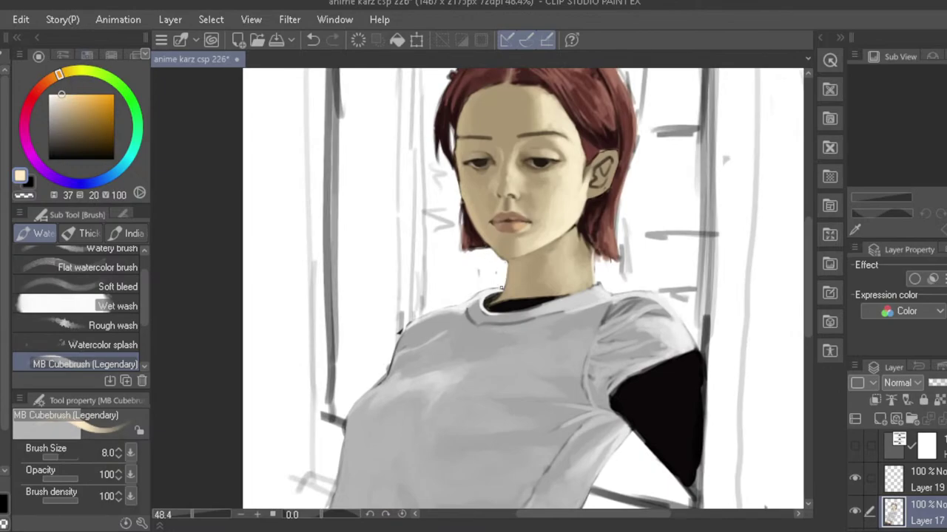
{"action": "key", "text": "bracketleft"}
{"action": "key", "text": "ctrl+z"}
{"action": "left_click", "coordinate": [57, 98]}
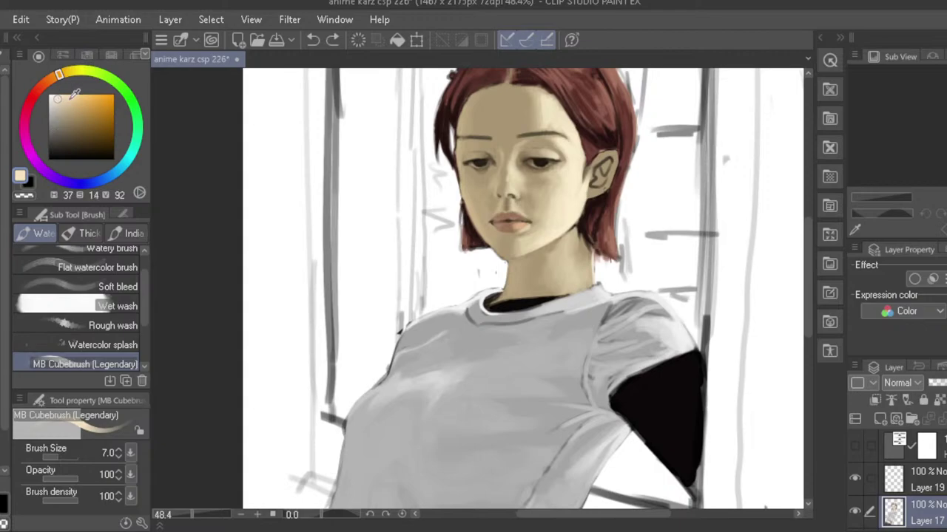
{"action": "mouse_move", "coordinate": [508, 275]}
{"action": "left_mouse_down"}
{"action": "mouse_move", "coordinate": [498, 311]}
{"action": "mouse_move", "coordinate": [497, 300]}
{"action": "left_mouse_up"}
{"action": "key", "text": "ctrl+z"}
{"action": "key", "text": "ctrl+z"}
{"action": "key", "text": "ctrl+z"}
{"action": "key", "text": "ctrl+z"}
- Examine the neck and the whole figure in normal and mirrored views, down to the waist
{"action": "scroll", "coordinate": [465, 255], "scroll_direction": "down", "scroll_amount": 5}
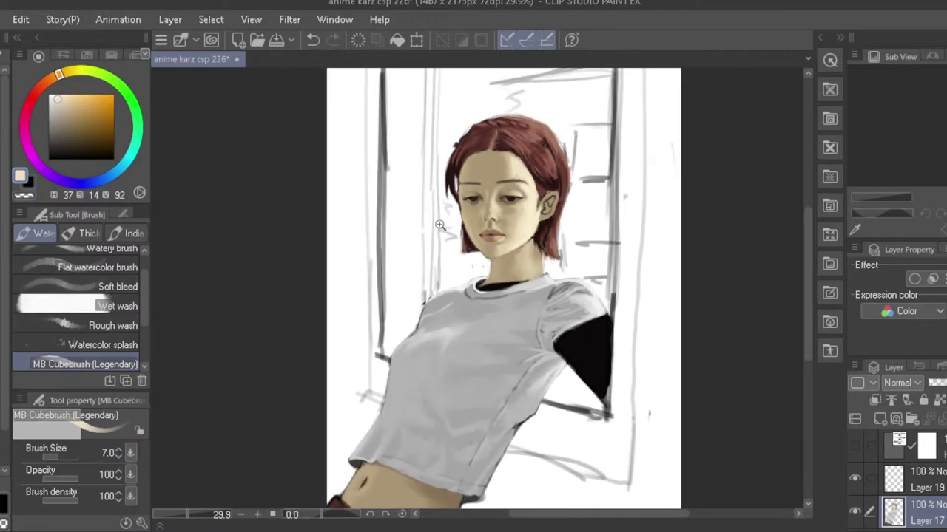
{"action": "key", "text": "h"}
{"action": "key", "text": "h"}
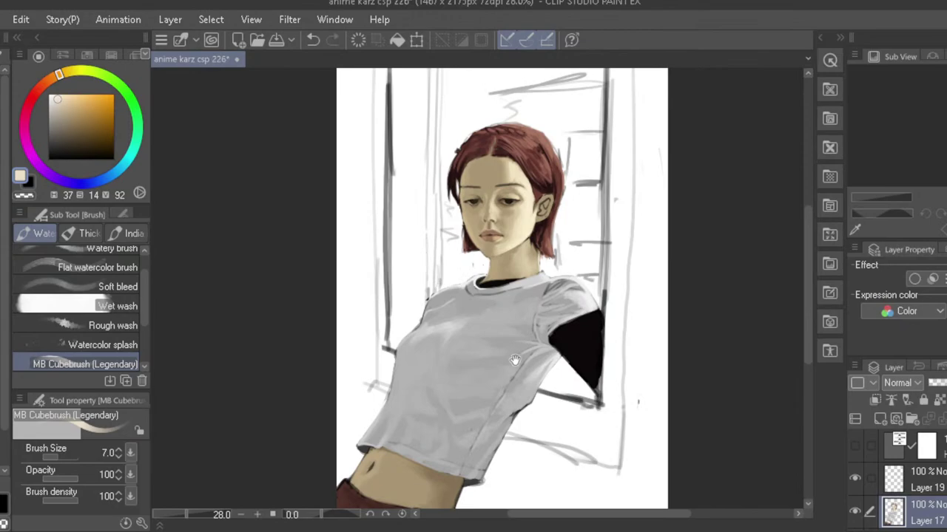
{"action": "mouse_move", "coordinate": [483, 379]}
{"action": "left_mouse_down"}
{"action": "mouse_move", "coordinate": [498, 348]}
{"action": "mouse_move", "coordinate": [500, 370]}
{"action": "left_mouse_up"}
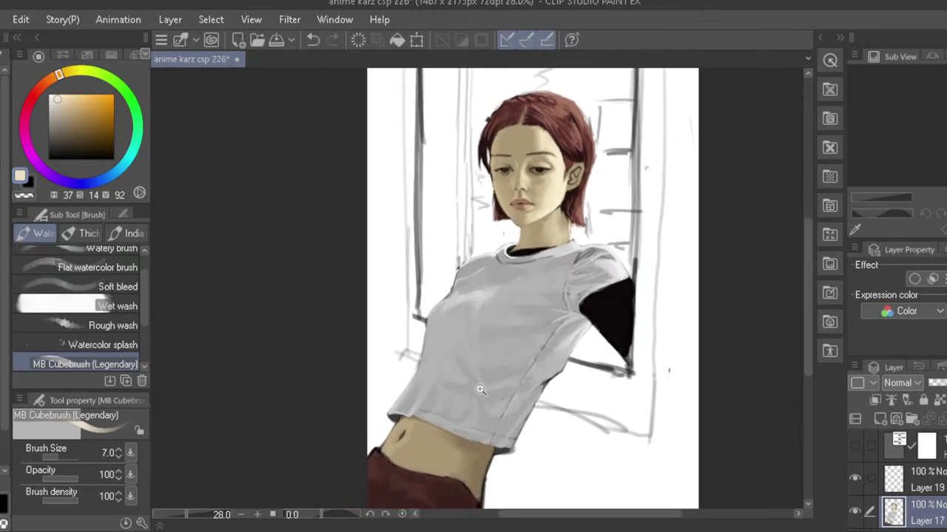
{"action": "scroll", "coordinate": [468, 382], "scroll_direction": "down", "scroll_amount": 2}
{"action": "key", "text": "h"}
{"action": "key", "text": "h"}
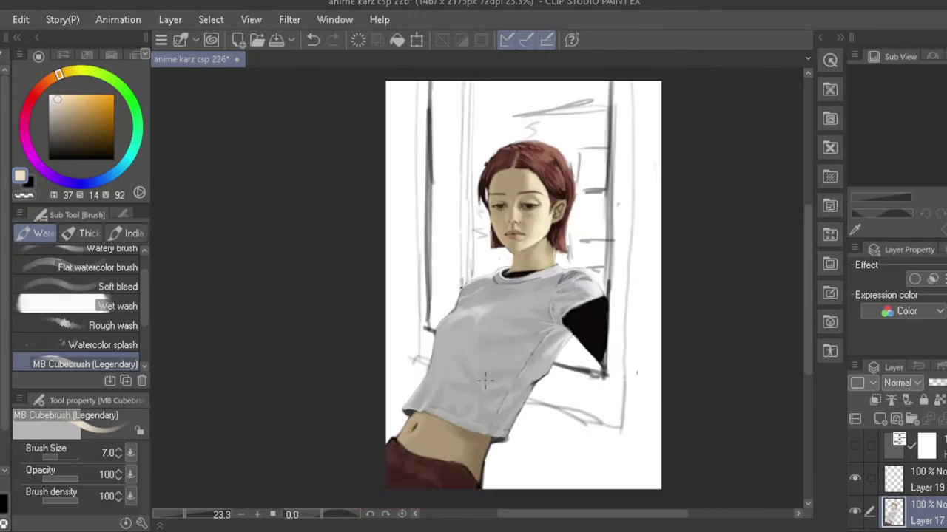
- Check the painting's values in greyscale, both normal and mirrored, and return to full colour
{"action": "left_click", "coordinate": [861, 447]}
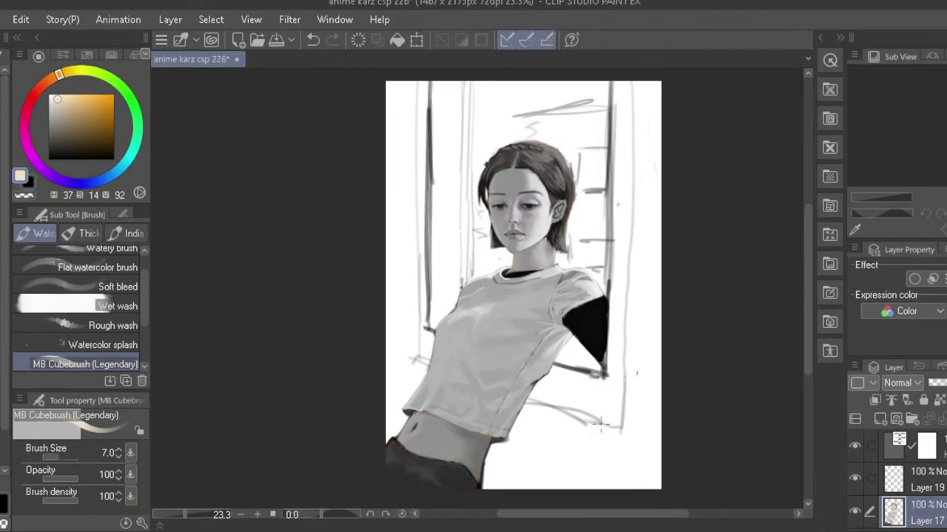
{"action": "key", "text": "h"}
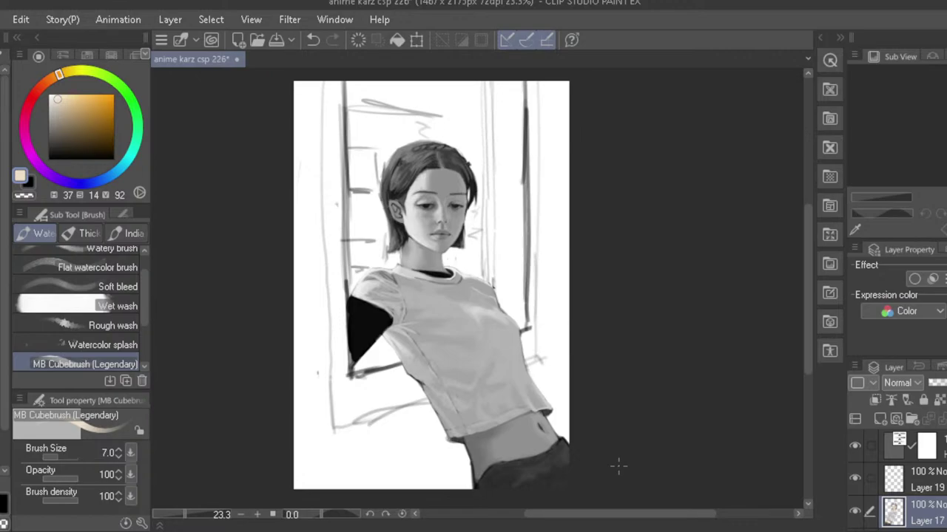
{"action": "key", "text": "h"}
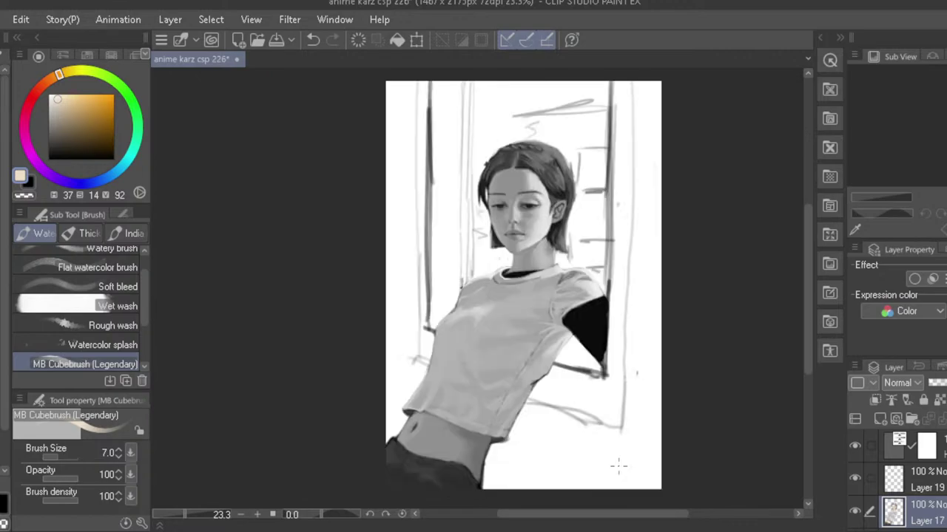
{"action": "left_click", "coordinate": [855, 448]}
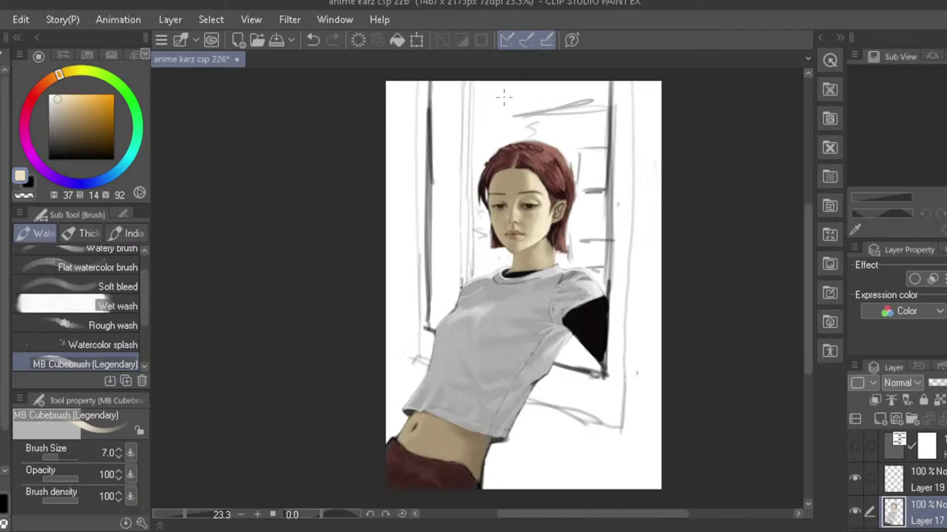
- Review the coloured figure close up and from afar, mirrored and unmirrored, for areas that still need rendering
{"action": "scroll", "coordinate": [479, 231], "scroll_direction": "up", "scroll_amount": 2}
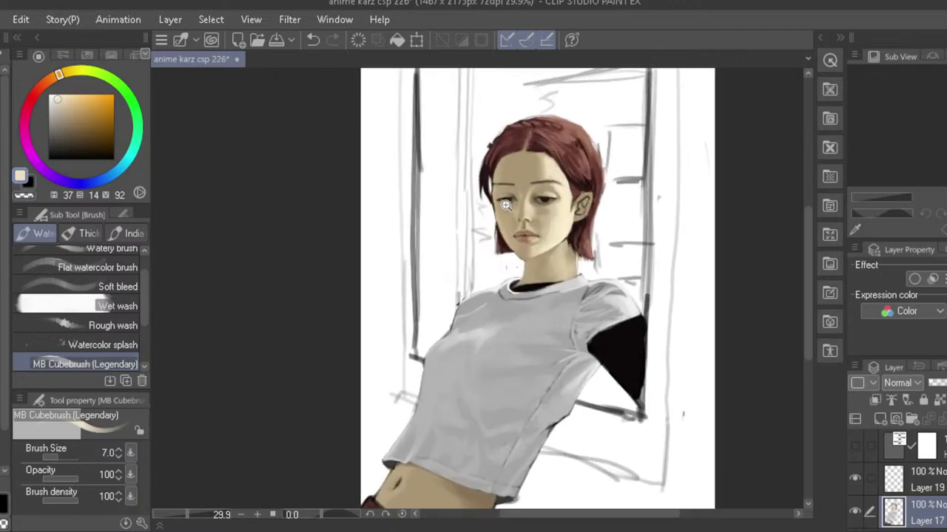
{"action": "scroll", "coordinate": [508, 205], "scroll_direction": "up", "scroll_amount": 1}
{"action": "scroll", "coordinate": [501, 238], "scroll_direction": "down", "scroll_amount": 2}
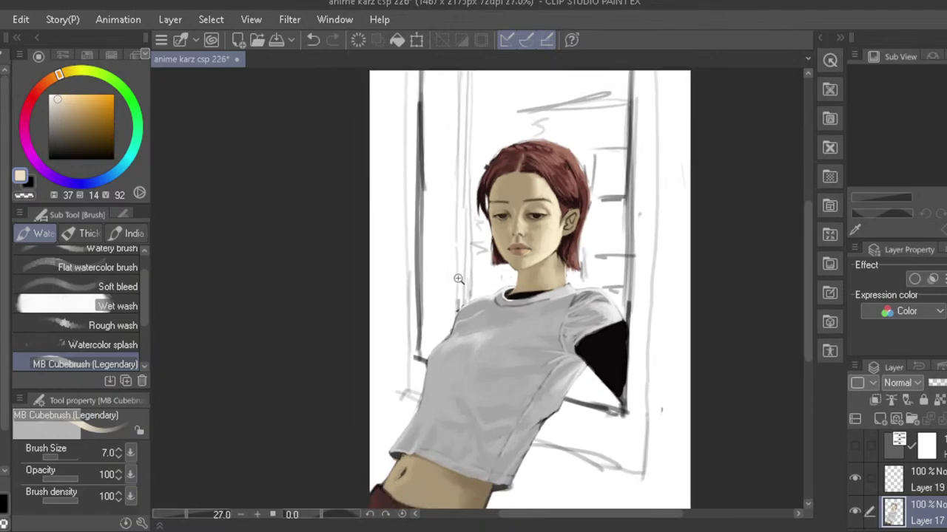
{"action": "left_click_drag", "start_coordinate": [449, 346], "coordinate": [439, 314]}
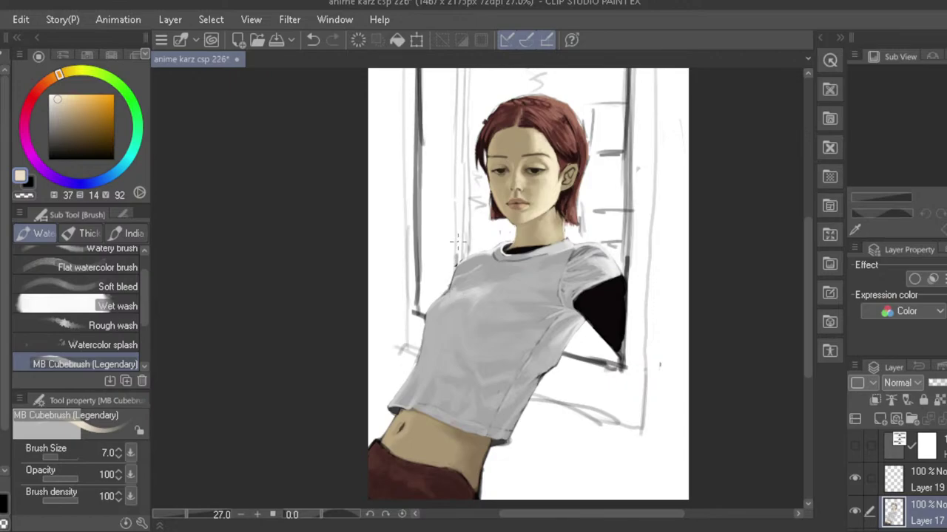
{"action": "scroll", "coordinate": [460, 255], "scroll_direction": "down", "scroll_amount": 1}
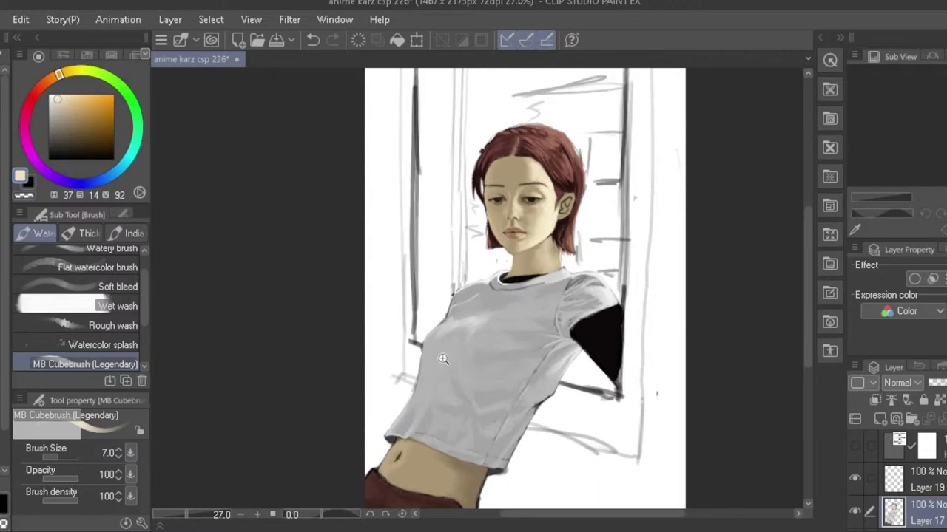
{"action": "scroll", "coordinate": [433, 351], "scroll_direction": "down", "scroll_amount": 1}
{"action": "left_click_drag", "start_coordinate": [432, 349], "coordinate": [429, 350]}
{"action": "key", "text": "h"}
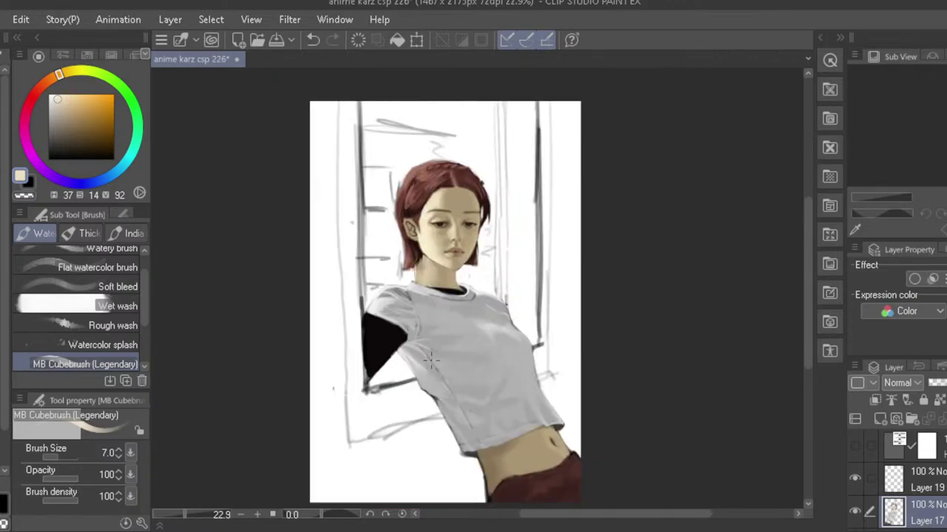
{"action": "key", "text": "h"}
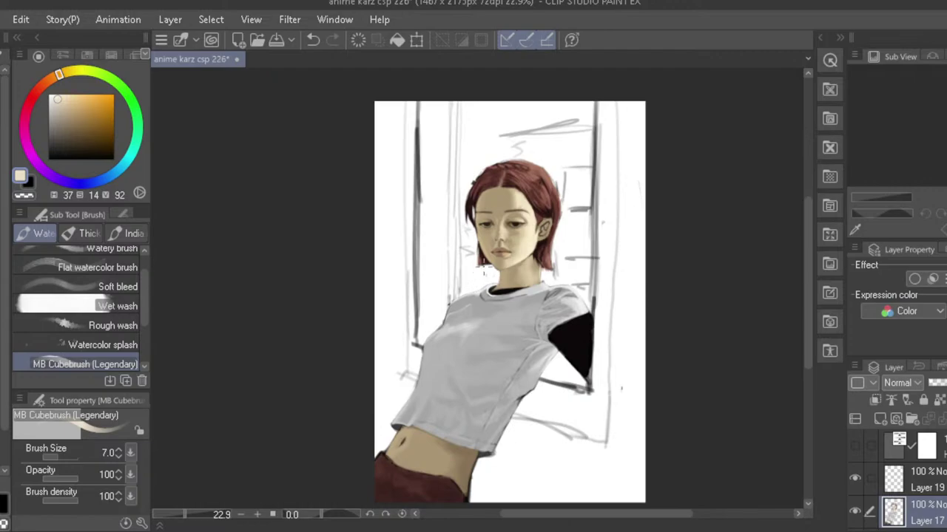
{"action": "key", "text": "h"}
{"action": "key", "text": "h"}
{"action": "scroll", "coordinate": [522, 317], "scroll_direction": "up", "scroll_amount": 1}
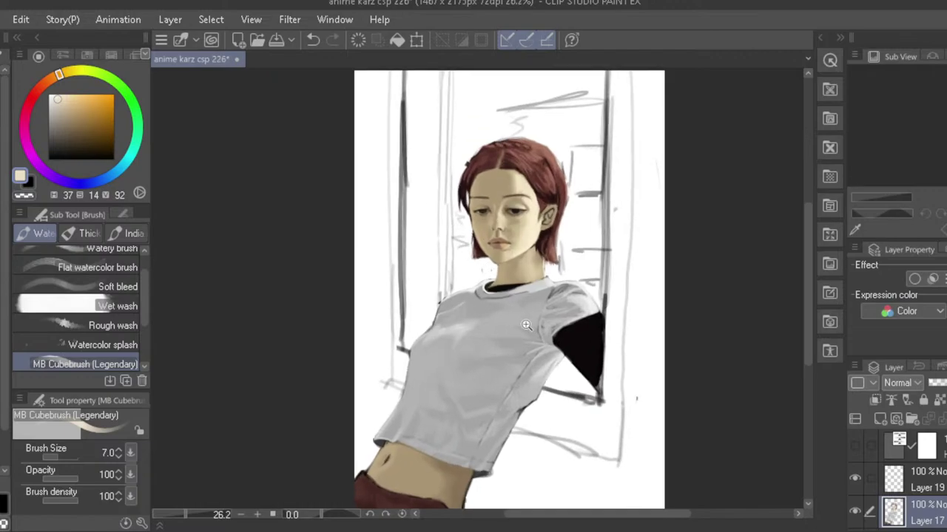
- Sample the black sleeve, lighten the colour to hue 0, saturation 28, value 19, and try fold strokes across the sleeve at brush size 12
{"action": "left_click", "coordinate": [597, 323], "text": "alt"}
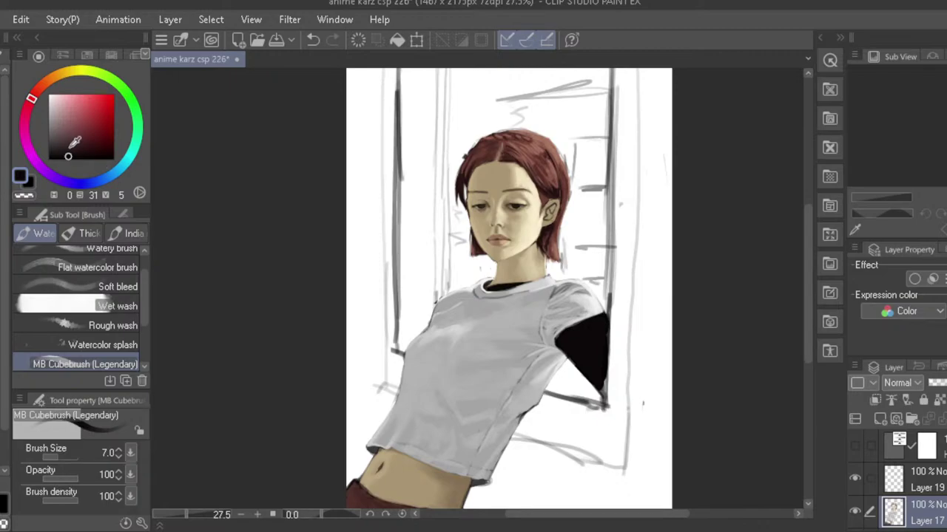
{"action": "left_click_drag", "start_coordinate": [68, 150], "coordinate": [67, 147]}
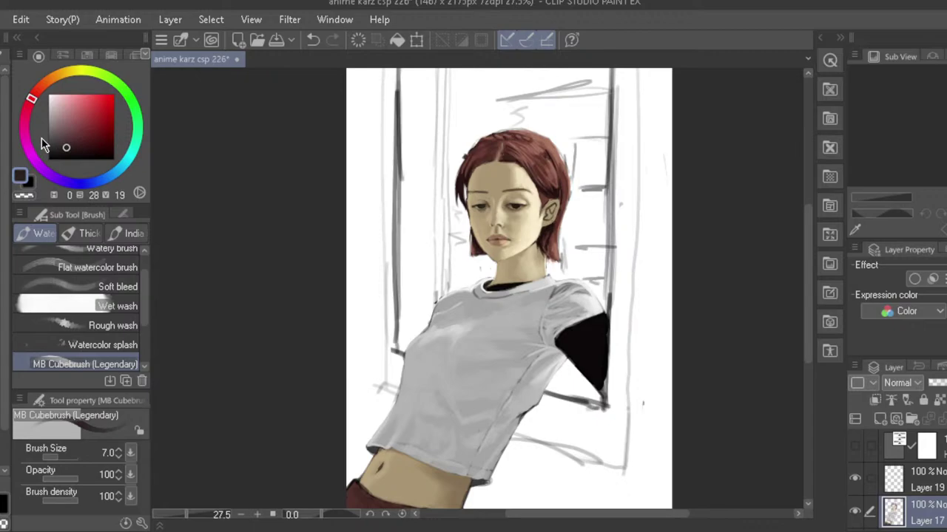
{"action": "key", "text": "ctrl+z"}
{"action": "key", "text": "bracketright"}
{"action": "key", "text": "bracketright"}
{"action": "key", "text": "bracketright"}
{"action": "key", "text": "bracketright"}
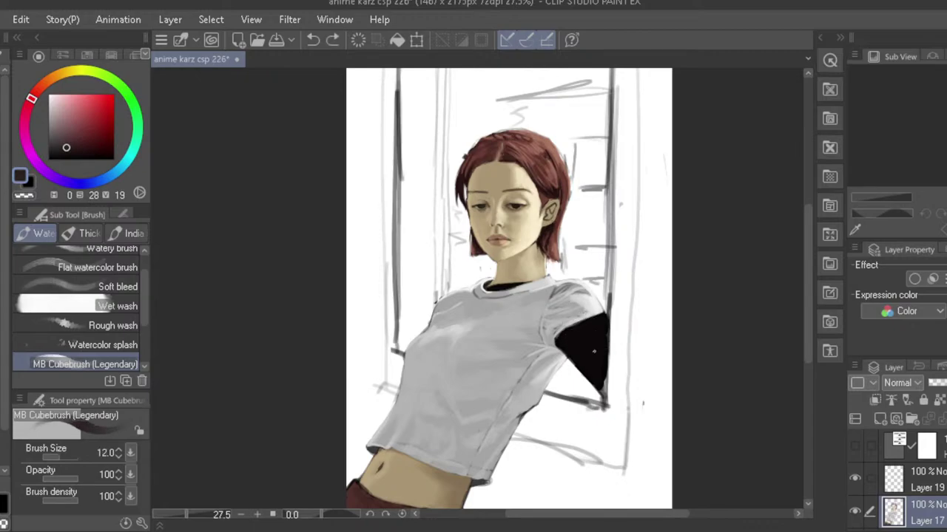
{"action": "mouse_move", "coordinate": [604, 350]}
{"action": "left_mouse_down"}
{"action": "mouse_move", "coordinate": [563, 349]}
{"action": "mouse_move", "coordinate": [597, 346]}
{"action": "mouse_move", "coordinate": [571, 343]}
{"action": "left_mouse_up"}
{"action": "key", "text": "ctrl+z"}
{"action": "key", "text": "ctrl+z"}
- Paint dark reddish-brown folds across the middle of the black sleeve, enlarging the brush to size 17
{"action": "key", "text": "bracketleft"}
{"action": "key", "text": "ctrl+z"}
{"action": "key", "text": "bracketright"}
{"action": "key", "text": "ctrl+z"}
{"action": "key", "text": "bracketleft"}
{"action": "left_click_drag", "start_coordinate": [571, 340], "coordinate": [601, 346]}
{"action": "key", "text": "bracketright"}
{"action": "key", "text": "bracketright"}
{"action": "key", "text": "ctrl+z"}
{"action": "left_click_drag", "start_coordinate": [607, 343], "coordinate": [567, 332]}
{"action": "key", "text": "ctrl+z"}
{"action": "key", "text": "ctrl+z"}
{"action": "key", "text": "ctrl+z"}
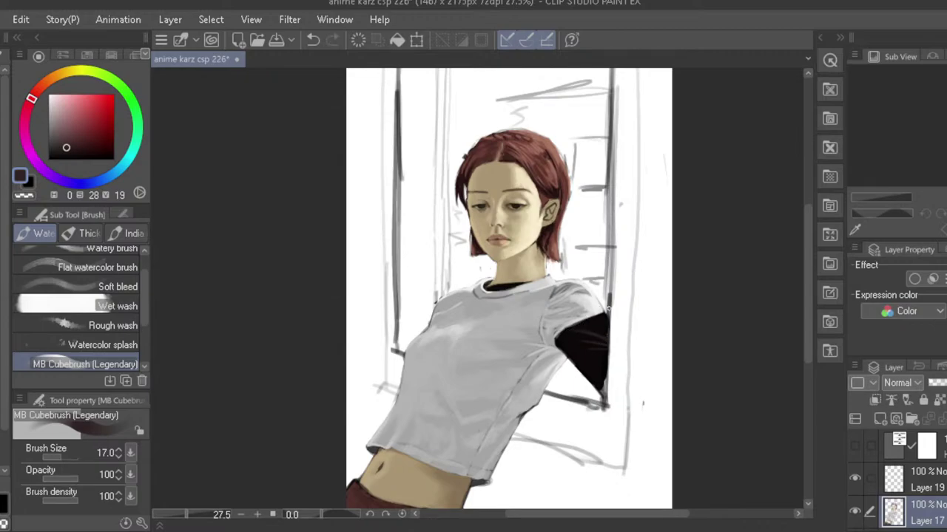
- Extend the folds near the black sleeve's upper edge with a brush up to size 25 and check them in mirrored view
{"action": "key", "text": "bracketright"}
{"action": "key", "text": "bracketleft"}
{"action": "key", "text": "bracketleft"}
{"action": "key", "text": "bracketleft"}
{"action": "key", "text": "bracketright"}
{"action": "key", "text": "bracketright"}
{"action": "key", "text": "bracketright"}
{"action": "key", "text": "ctrl+z"}
{"action": "left_click_drag", "start_coordinate": [605, 317], "coordinate": [606, 325]}
{"action": "left_click_drag", "start_coordinate": [580, 360], "coordinate": [557, 359]}
{"action": "key", "text": "h"}
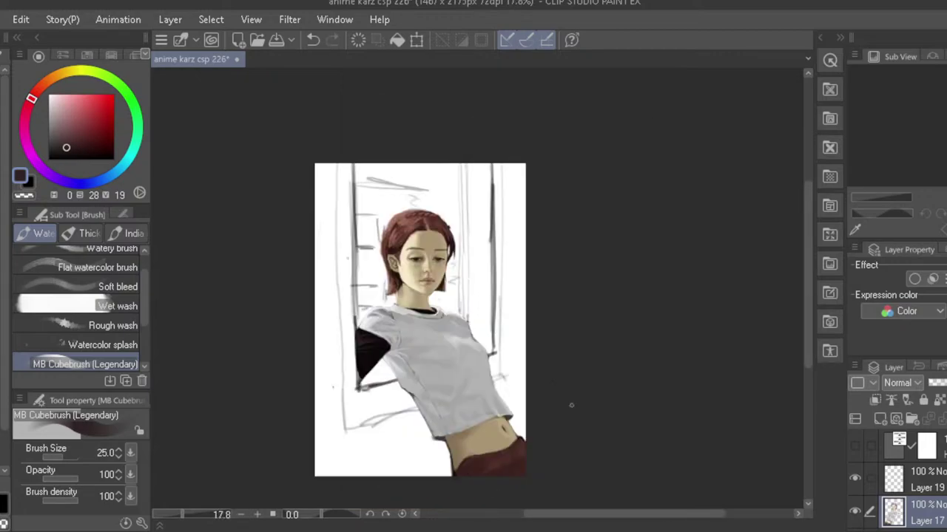
{"action": "key", "text": "h"}
- Lighten the colour to hue 0, saturation 20, value 27 and try finer highlights on the sleeve folds at brush size 12
{"action": "scroll", "coordinate": [575, 379], "scroll_direction": "up", "scroll_amount": 2}
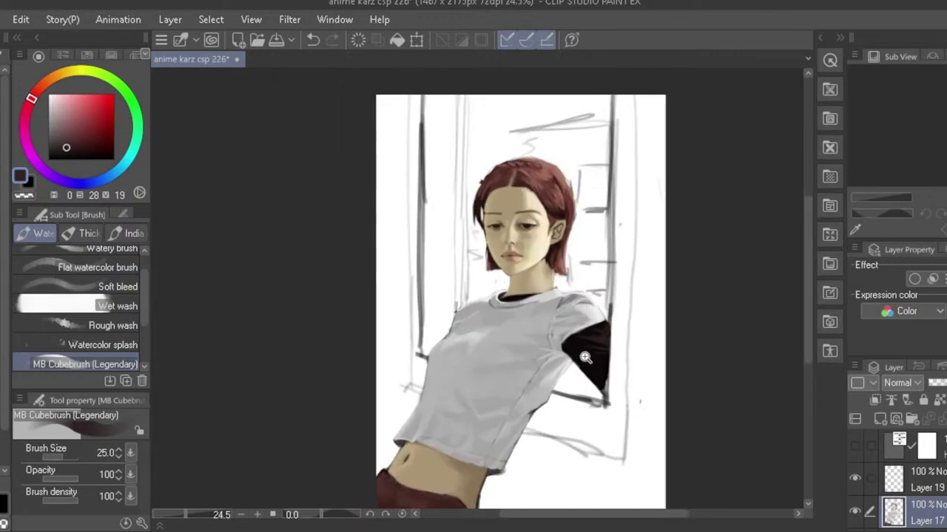
{"action": "left_click", "coordinate": [62, 142]}
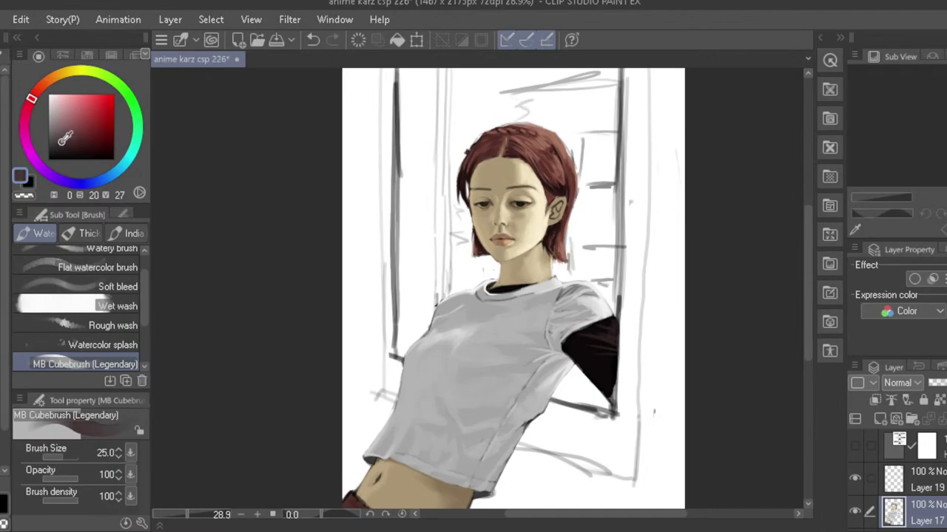
{"action": "key", "text": "bracketleft"}
{"action": "key", "text": "bracketleft"}
{"action": "key", "text": "bracketleft"}
{"action": "key", "text": "bracketleft"}
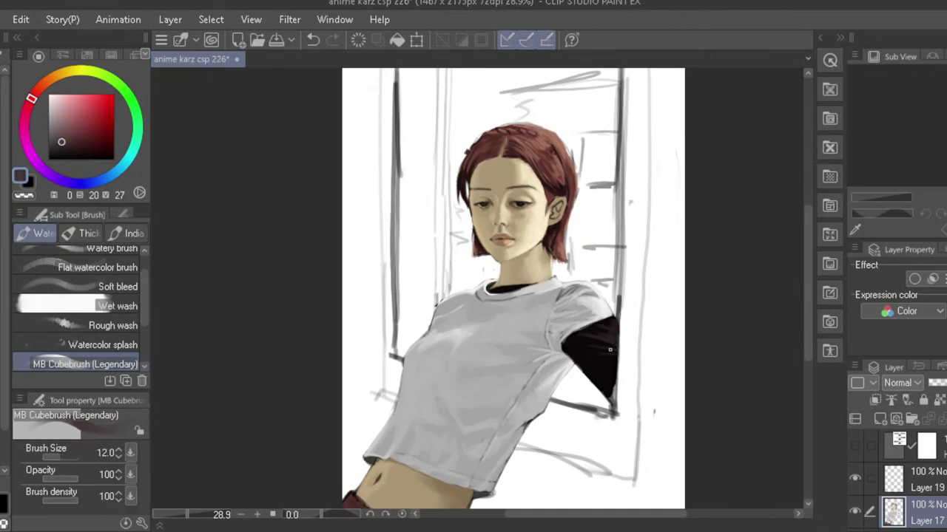
{"action": "key", "text": "ctrl+z"}
{"action": "key", "text": "bracketleft"}
{"action": "key", "text": "bracketright"}
{"action": "mouse_move", "coordinate": [614, 346]}
{"action": "left_mouse_down"}
{"action": "mouse_move", "coordinate": [590, 348]}
{"action": "mouse_move", "coordinate": [612, 367]}
{"action": "mouse_move", "coordinate": [584, 344]}
{"action": "left_mouse_up"}
{"action": "key", "text": "ctrl+z"}
{"action": "key", "text": "ctrl+z"}
{"action": "key", "text": "ctrl+z"}
{"action": "key", "text": "ctrl+z"}
- Compare the whole figure in normal and mirrored views to check the shaded black sleeve
{"action": "scroll", "coordinate": [581, 339], "scroll_direction": "down", "scroll_amount": 2}
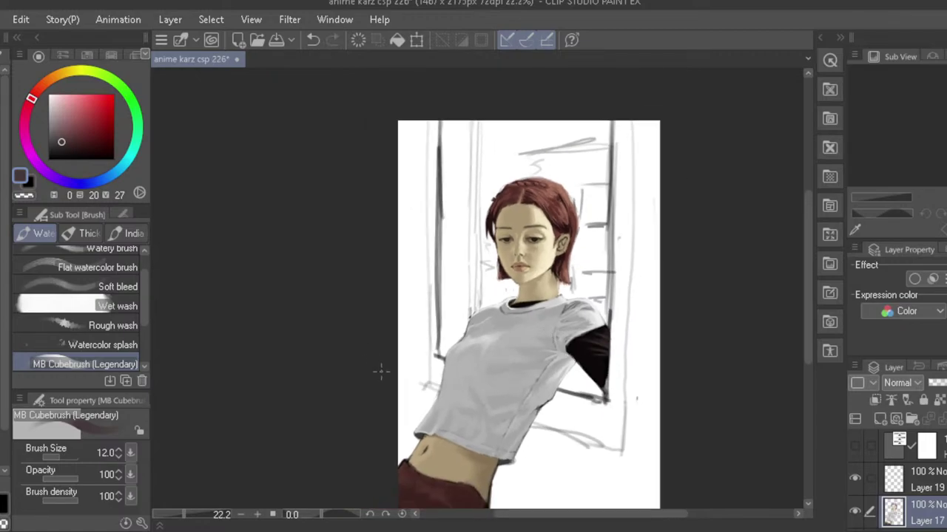
{"action": "key", "text": "h"}
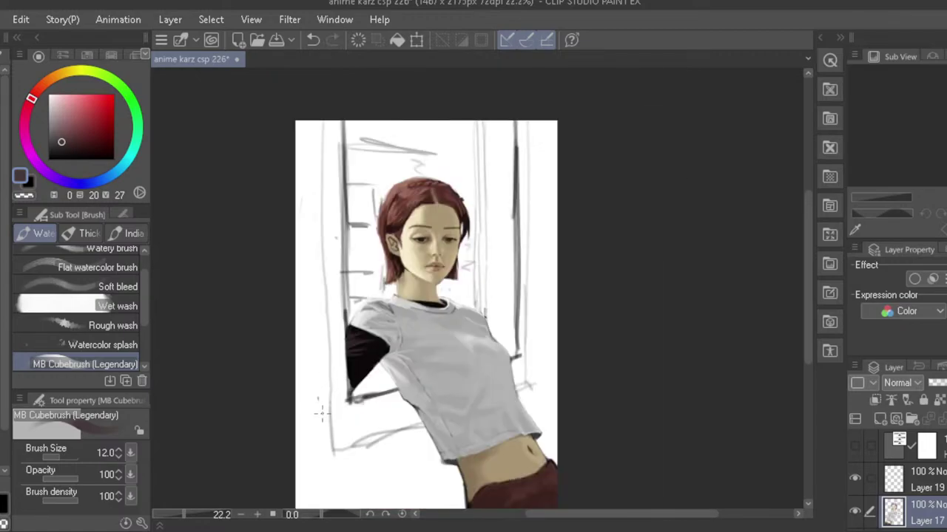
{"action": "left_click_drag", "start_coordinate": [315, 450], "coordinate": [336, 432]}
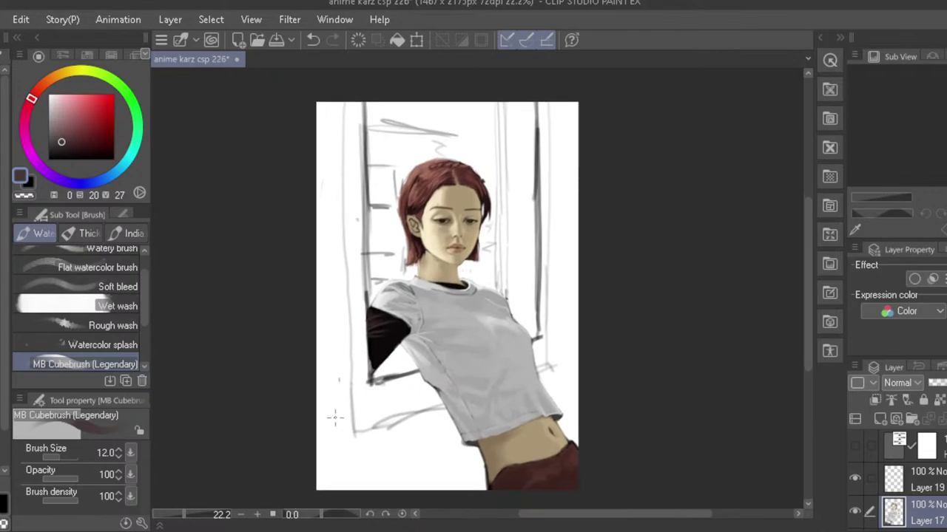
{"action": "key", "text": "h"}
{"action": "key", "text": "h"}
{"action": "key", "text": "h"}
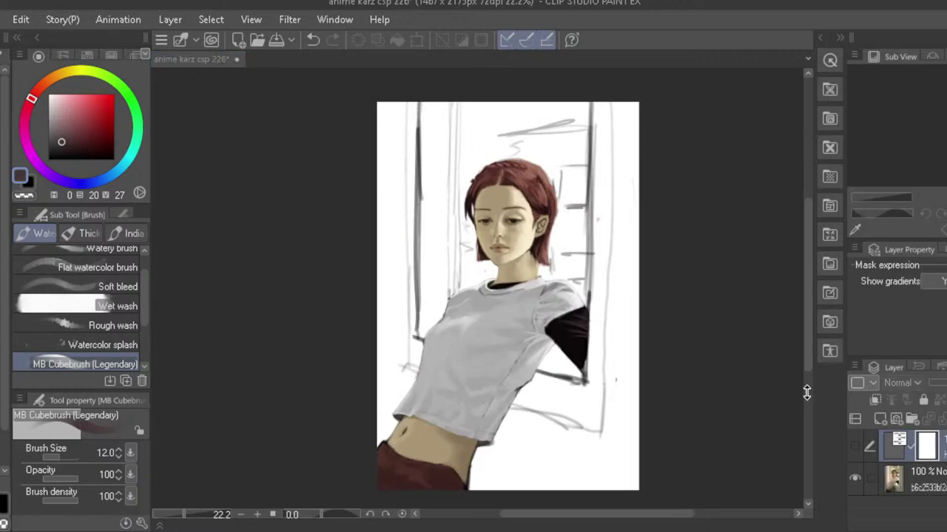
- Mix a brown of hue 33, saturation 40, value 54 from the ear's skin tone and block in the inner ear shadow
{"action": "mouse_move", "coordinate": [521, 233]}
{"action": "left_mouse_down"}
{"action": "mouse_move", "coordinate": [459, 285]}
{"action": "mouse_move", "coordinate": [482, 284]}
{"action": "left_mouse_up"}
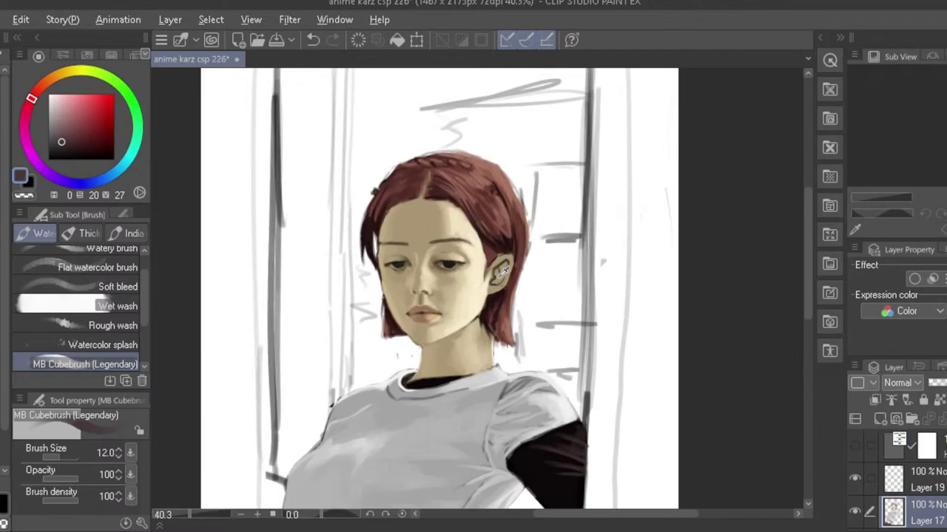
{"action": "left_click", "coordinate": [504, 272], "text": "alt"}
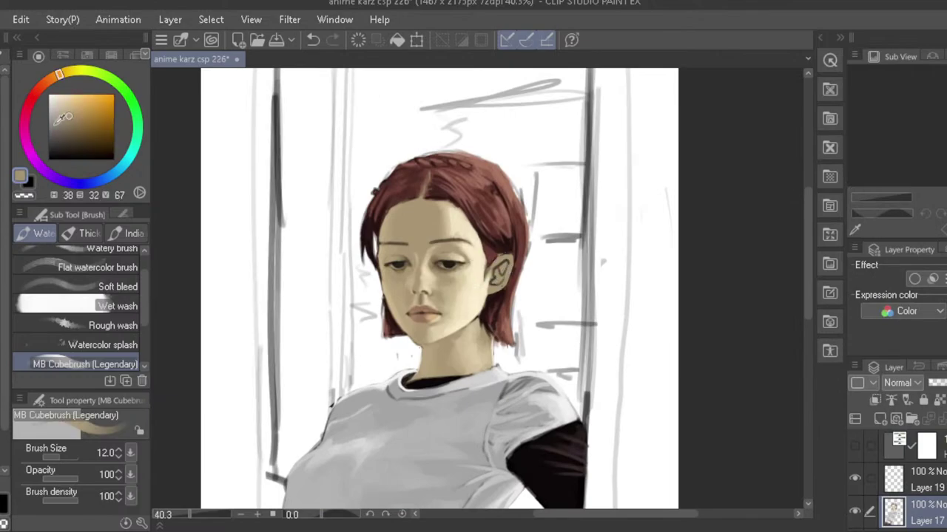
{"action": "left_click_drag", "start_coordinate": [73, 121], "coordinate": [75, 125]}
{"action": "left_click", "coordinate": [55, 77]}
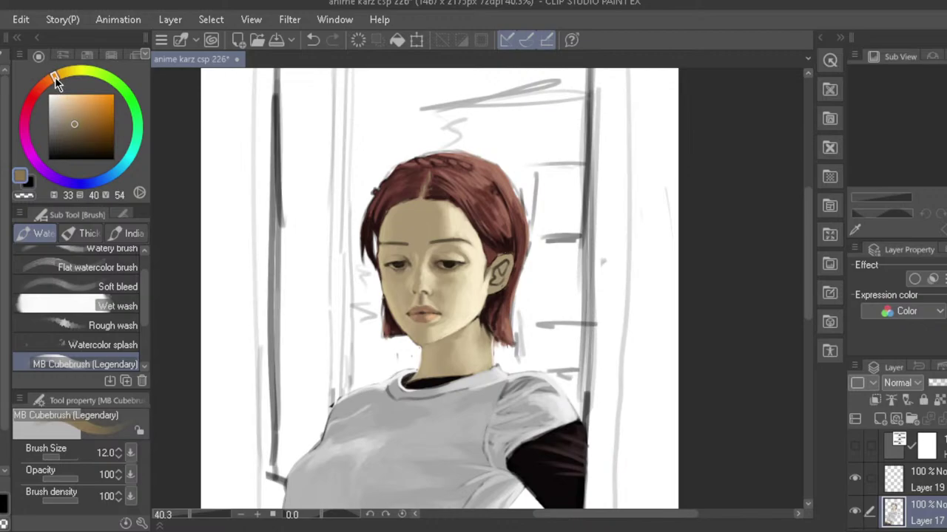
{"action": "key", "text": "bracketright"}
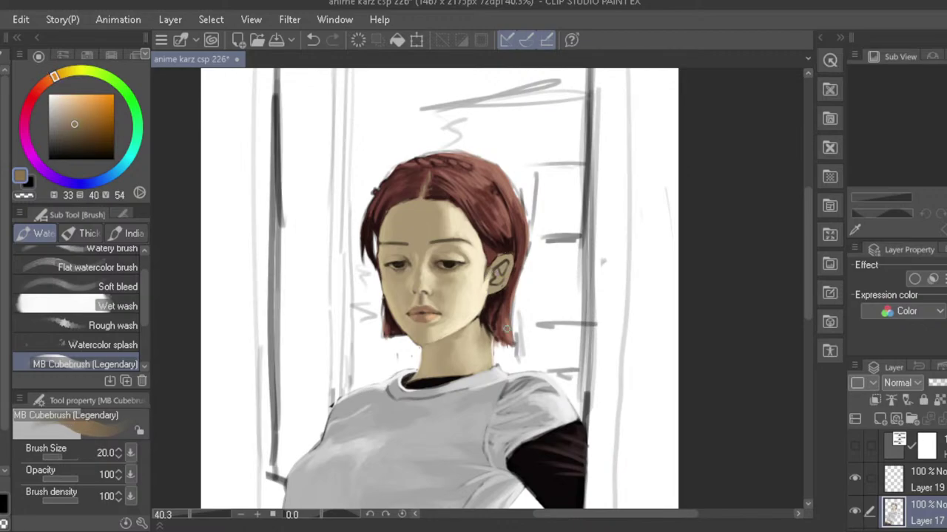
{"action": "key", "text": "bracketright"}
{"action": "mouse_move", "coordinate": [497, 274]}
{"action": "left_mouse_down"}
{"action": "mouse_move", "coordinate": [492, 284]}
{"action": "mouse_move", "coordinate": [485, 278]}
{"action": "mouse_move", "coordinate": [500, 275]}
{"action": "left_mouse_up"}
{"action": "key", "text": "bracketleft"}
{"action": "key", "text": "ctrl+z"}
{"action": "key", "text": "bracketleft"}
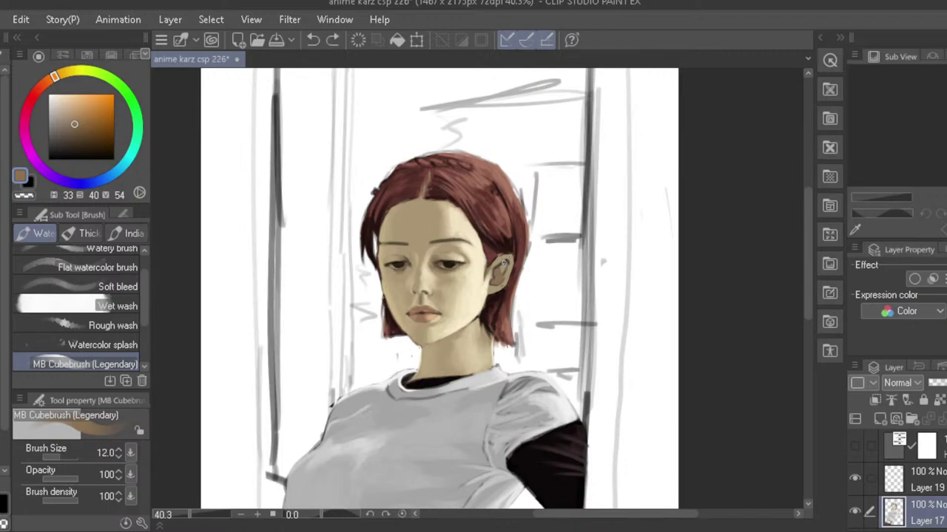
- Refine the inner ear at brush size 8 with sampled skin tone of hue 38, saturation 32, value 67, and check it mirrored
{"action": "left_click", "coordinate": [506, 261]}
{"action": "key", "text": "bracketleft"}
{"action": "key", "text": "bracketleft"}
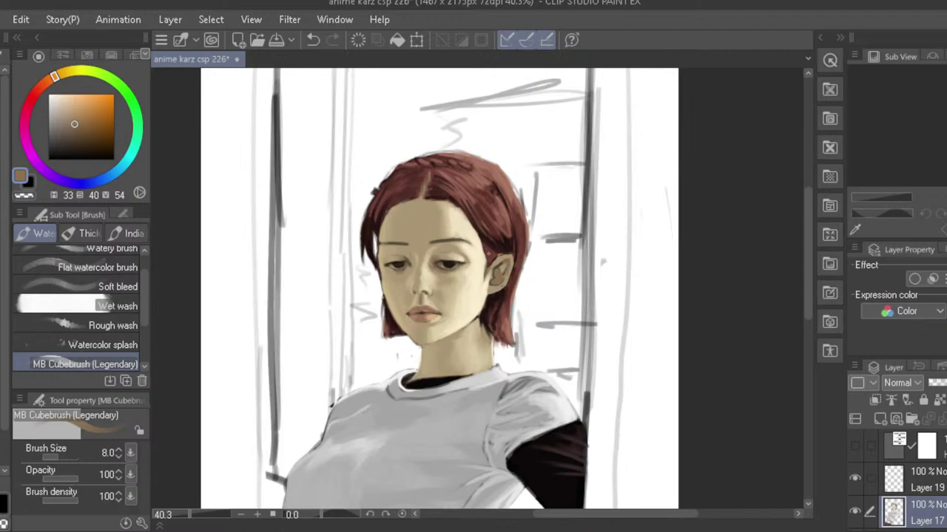
{"action": "left_click", "coordinate": [502, 260], "text": "alt"}
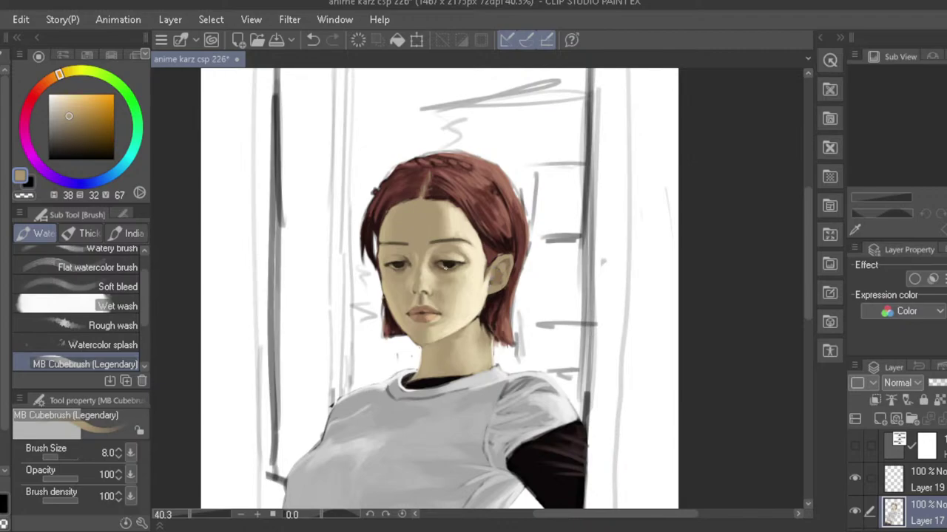
{"action": "key", "text": "h"}
{"action": "key", "text": "h"}
- Try darker ear contour lines at brush size 7, darkening the brown to hue 32, saturation 46, value 25, and undo them
{"action": "left_click", "coordinate": [501, 274], "text": "alt"}
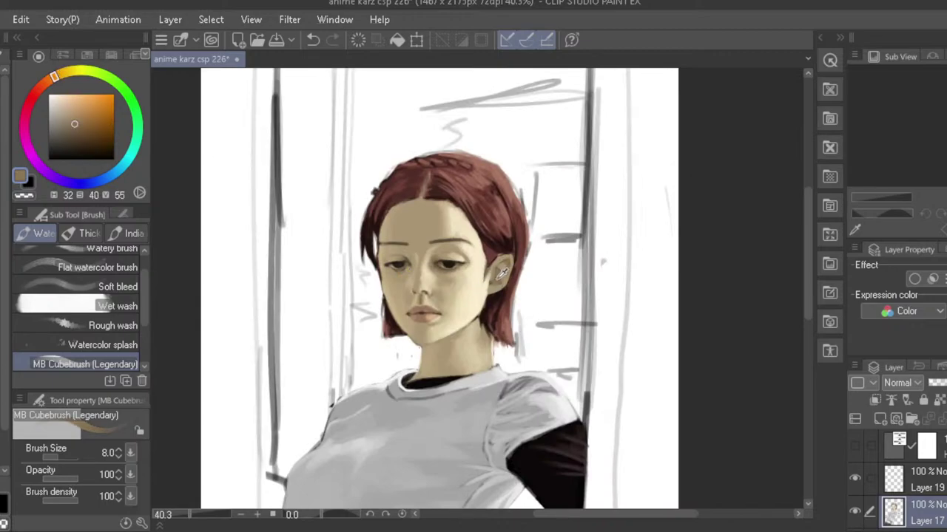
{"action": "left_click", "coordinate": [79, 136]}
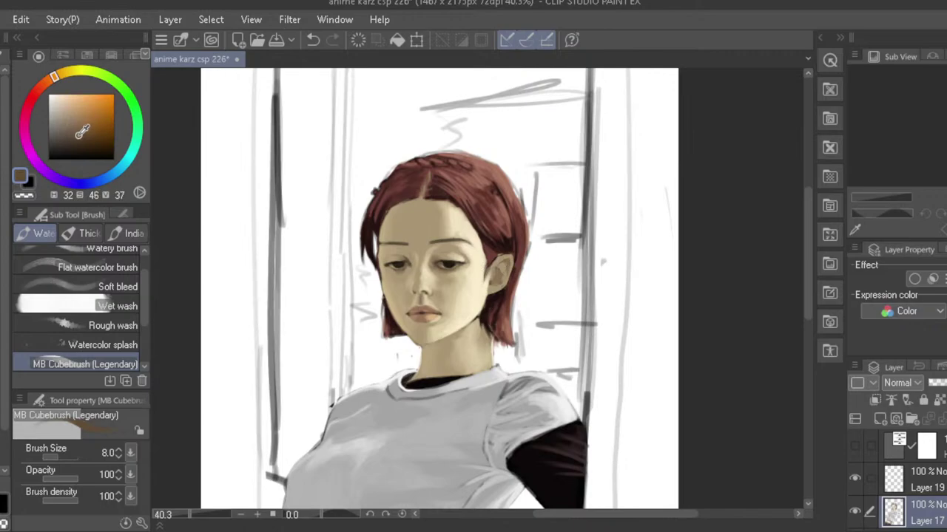
{"action": "key", "text": "bracketleft"}
{"action": "key", "text": "ctrl+z"}
{"action": "left_click", "coordinate": [78, 143]}
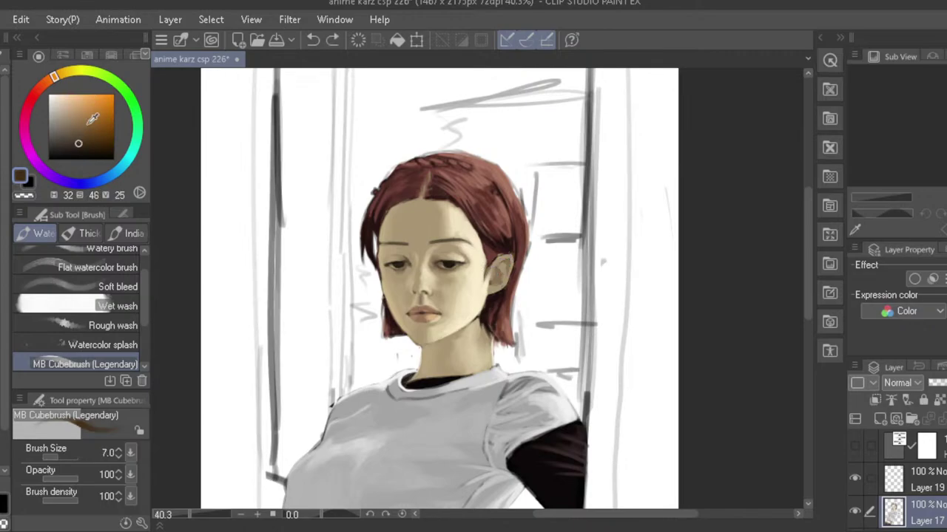
{"action": "mouse_move", "coordinate": [510, 260]}
{"action": "left_mouse_down"}
{"action": "mouse_move", "coordinate": [499, 262]}
{"action": "mouse_move", "coordinate": [502, 281]}
{"action": "left_mouse_up"}
{"action": "key", "text": "ctrl+z"}
{"action": "key", "text": "ctrl+z"}
{"action": "key", "text": "ctrl+z"}
{"action": "key", "text": "ctrl+z"}
- Paint dark accents inside the ear with hue 32, saturation 45, value 33 at brush size 8 and check them mirrored
{"action": "left_click", "coordinate": [79, 140]}
{"action": "left_click", "coordinate": [77, 138]}
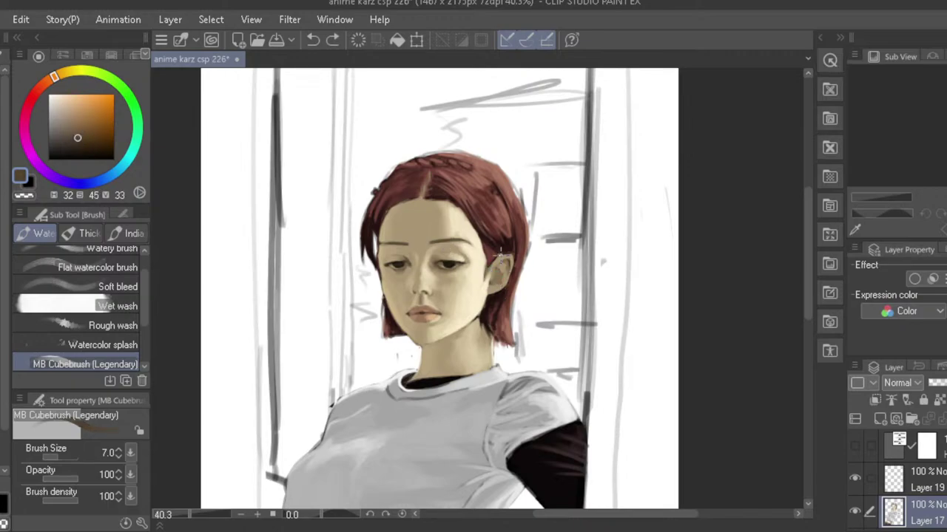
{"action": "left_click_drag", "start_coordinate": [511, 257], "coordinate": [508, 269]}
{"action": "key", "text": "ctrl+z"}
{"action": "key", "text": "ctrl+z"}
{"action": "key", "text": "bracketright"}
{"action": "left_click_drag", "start_coordinate": [498, 272], "coordinate": [501, 281]}
{"action": "left_click", "coordinate": [493, 279]}
{"action": "scroll", "coordinate": [412, 258], "scroll_direction": "down", "scroll_amount": 3}
{"action": "key", "text": "h"}
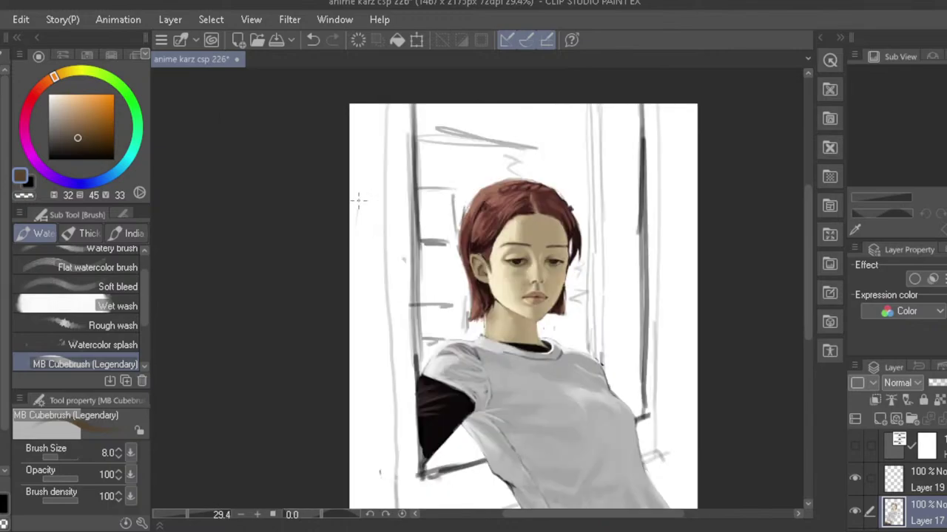
{"action": "key", "text": "h"}
{"action": "scroll", "coordinate": [441, 262], "scroll_direction": "up", "scroll_amount": 3}
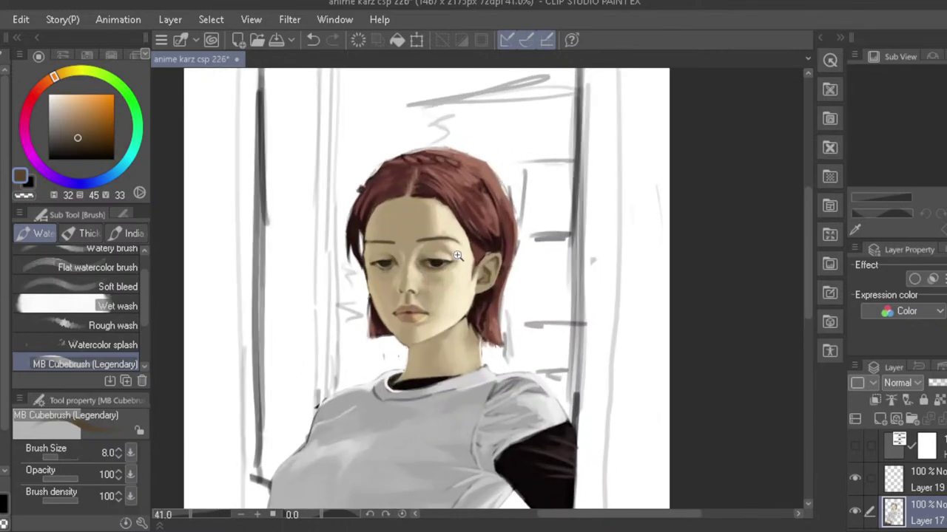
- Paint a small cream highlight of hue 43, saturation 19, value 97 along the ear's upper edge at brush size 8
{"action": "left_click", "coordinate": [1, 321]}
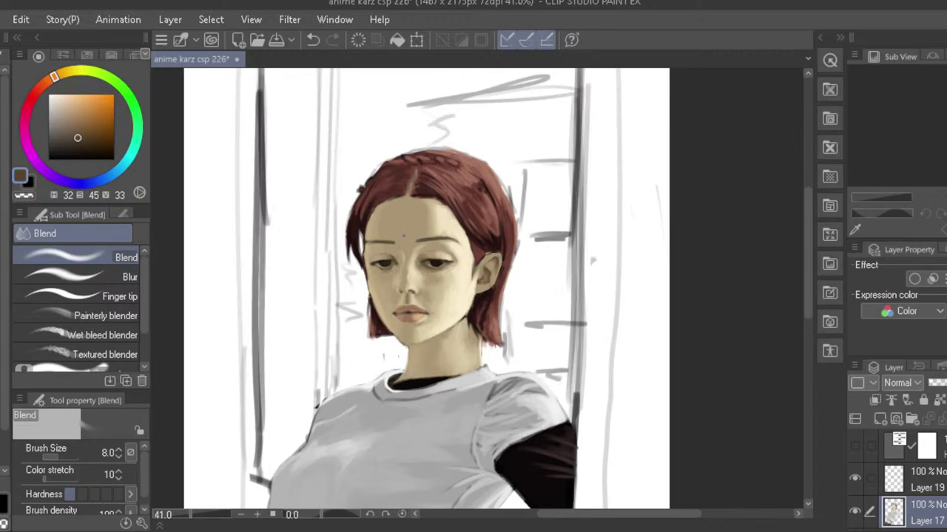
{"action": "left_click", "coordinate": [7, 240]}
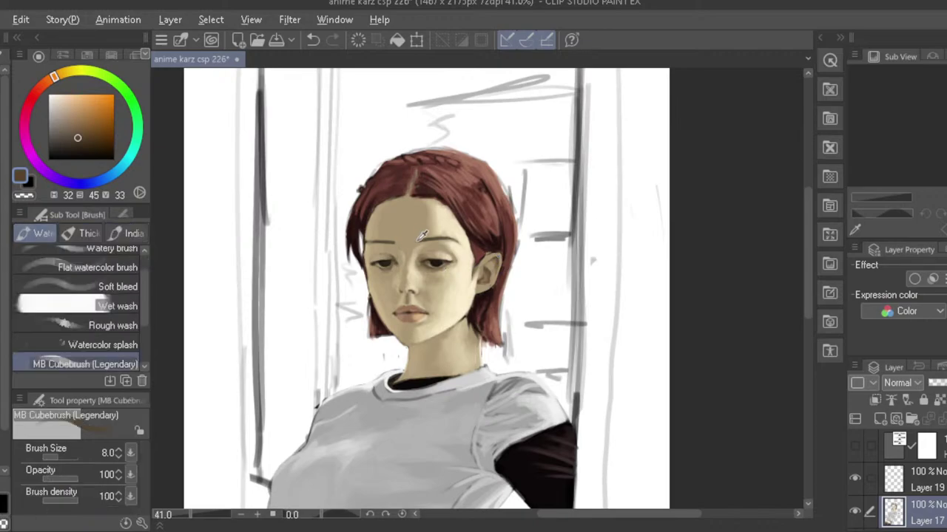
{"action": "left_click", "coordinate": [465, 273], "text": "alt"}
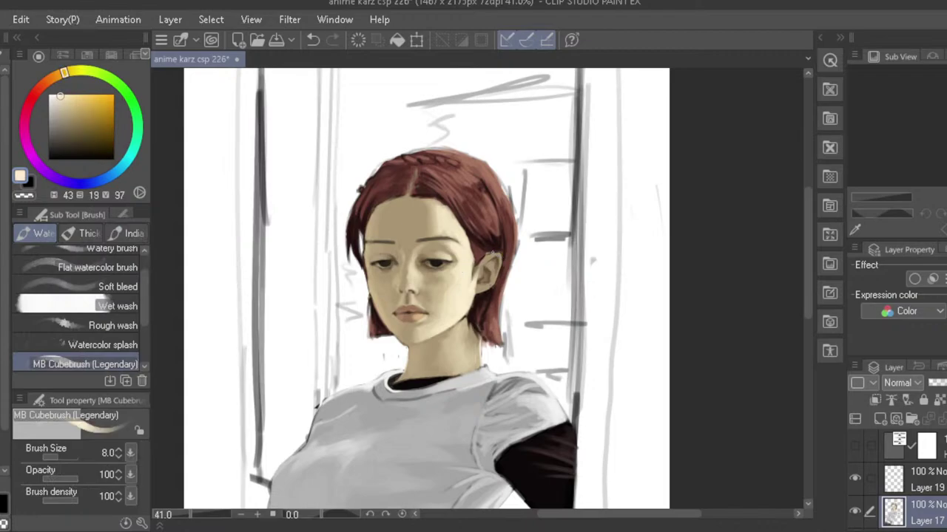
{"action": "left_click", "coordinate": [500, 253]}
{"action": "key", "text": "ctrl+z"}
{"action": "left_click", "coordinate": [479, 250]}
{"action": "key", "text": "ctrl+z"}
{"action": "left_click", "coordinate": [496, 253]}
- Compare the whole figure in normal and mirrored views to check the reworked ear
{"action": "scroll", "coordinate": [434, 263], "scroll_direction": "down", "scroll_amount": 5}
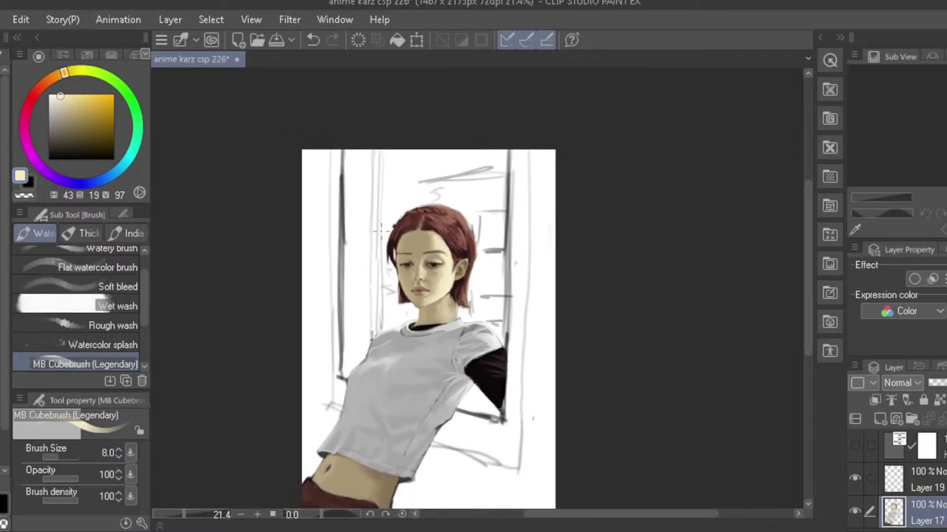
{"action": "key", "text": "h"}
{"action": "left_click_drag", "start_coordinate": [373, 403], "coordinate": [353, 349]}
{"action": "key", "text": "h"}
{"action": "key", "text": "h"}
{"action": "key", "text": "h"}
{"action": "key", "text": "h"}
{"action": "key", "text": "h"}
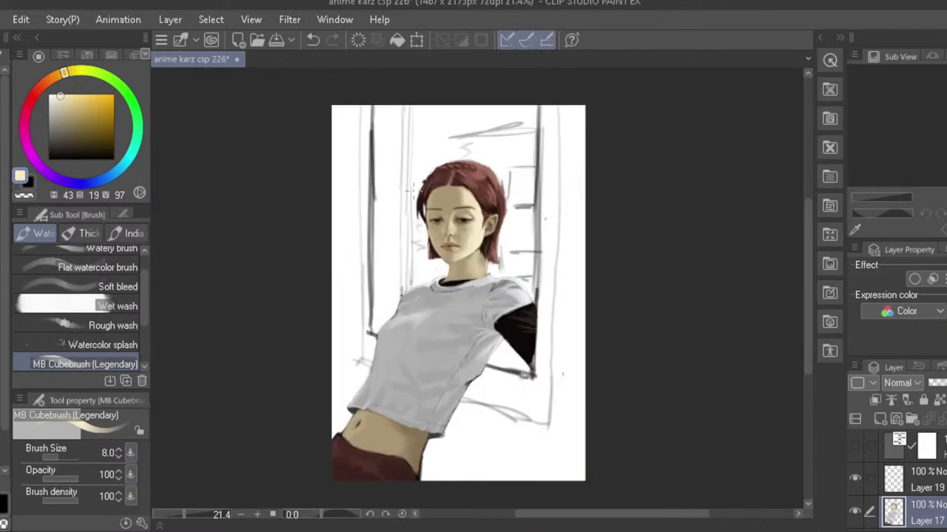
- Check the figure's light and dark values through the greyscale layer in normal and mirrored views, then return to colour
{"action": "left_click", "coordinate": [854, 448]}
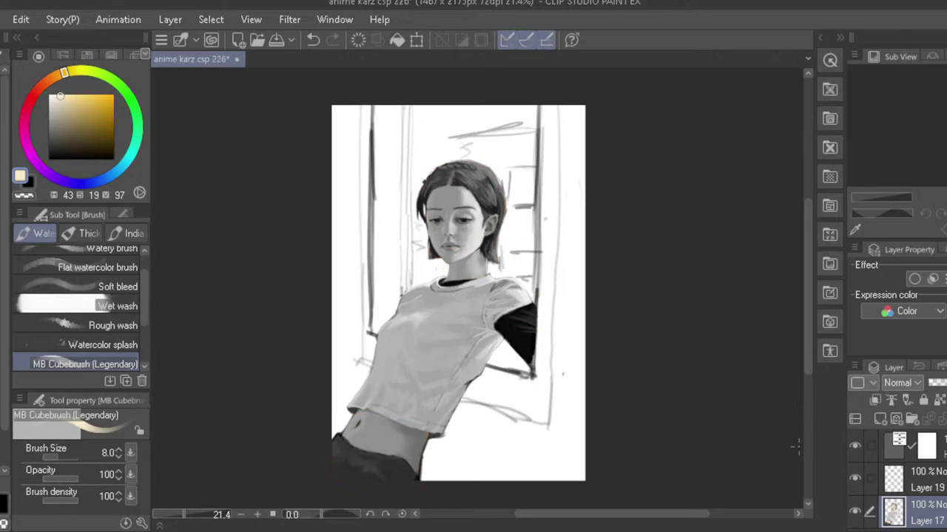
{"action": "key", "text": "h"}
{"action": "left_click", "coordinate": [768, 322]}
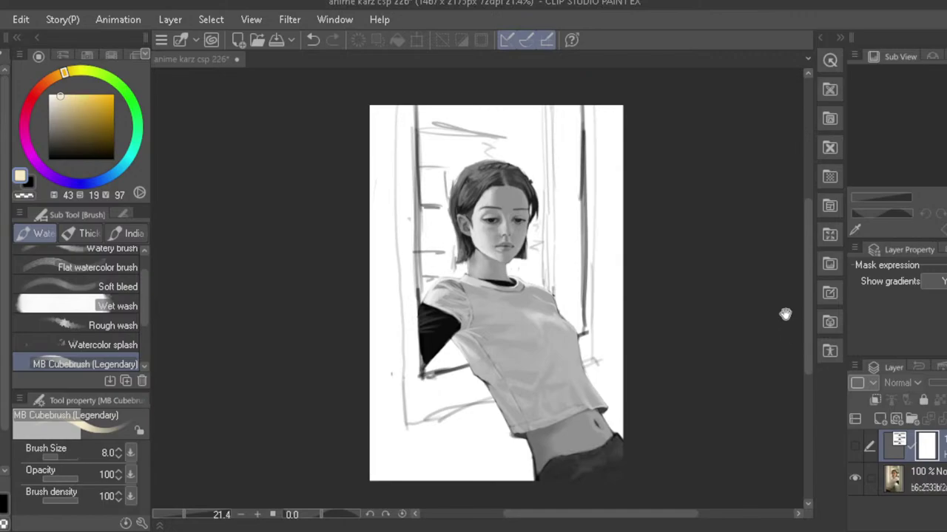
{"action": "left_click", "coordinate": [855, 447]}
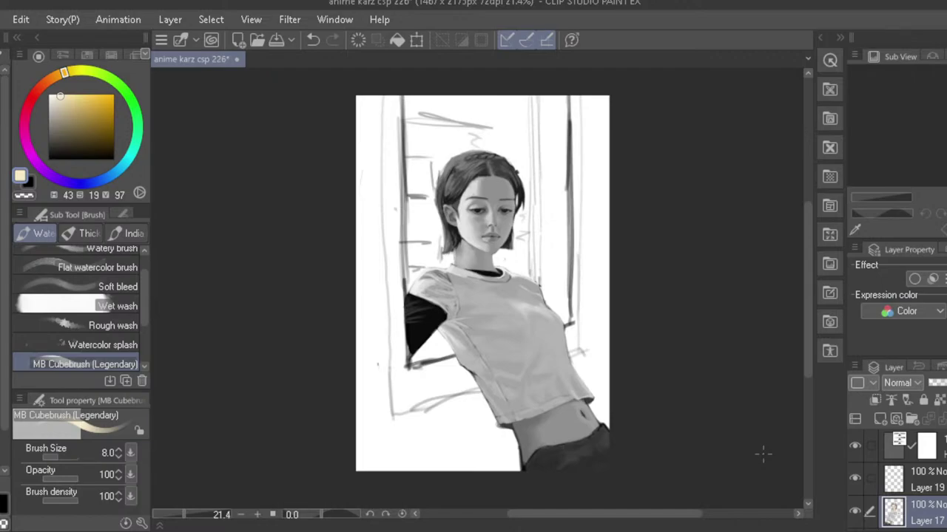
{"action": "key", "text": "h"}
{"action": "left_click", "coordinate": [773, 325]}
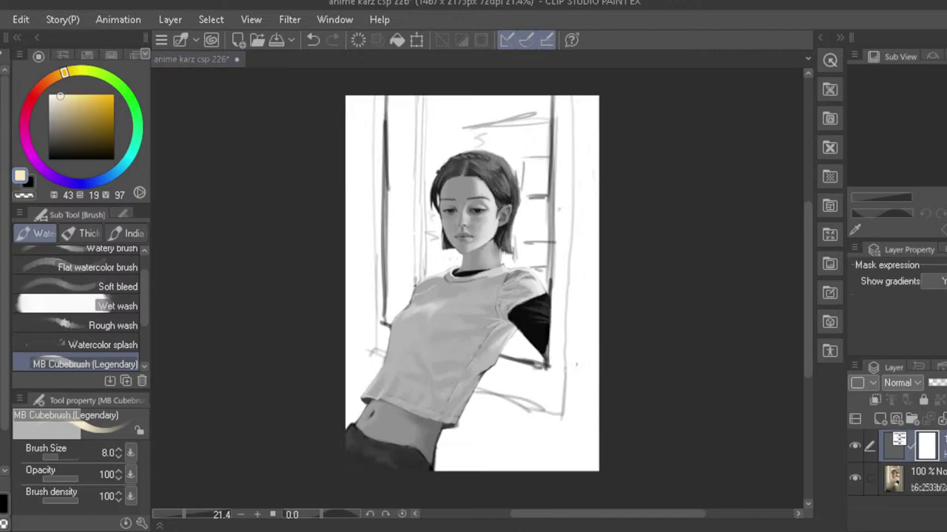
{"action": "key", "text": "ctrl+z"}
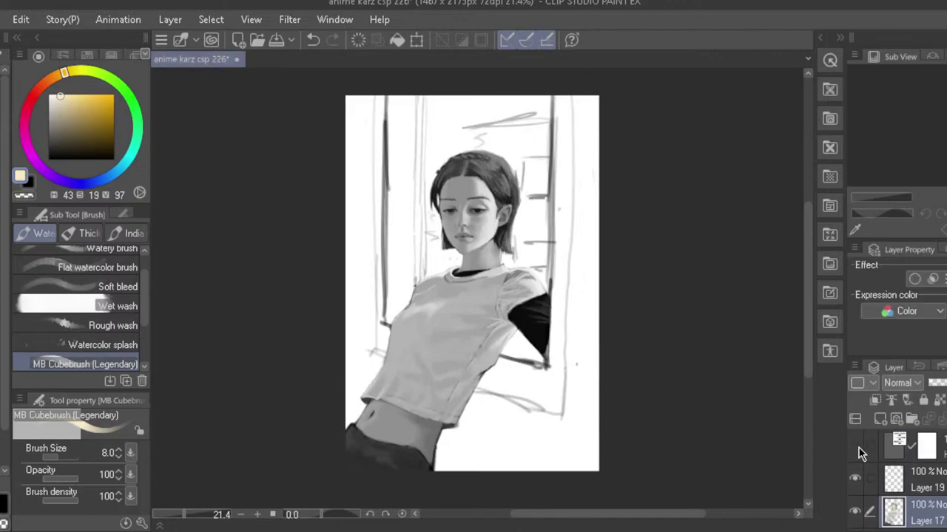
{"action": "left_click_drag", "start_coordinate": [406, 371], "coordinate": [420, 388]}
{"action": "key", "text": "ctrl+e"}
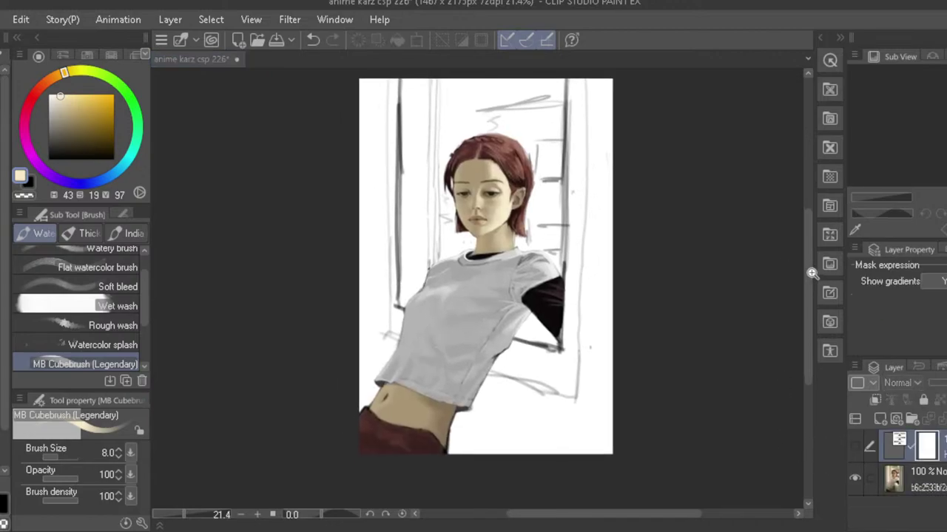
{"action": "key", "text": "ctrl+z"}
- Darken the sampled shirt grey to value 46 and paint a fold from the armpit across the chest at brush size 25
{"action": "scroll", "coordinate": [475, 308], "scroll_direction": "up", "scroll_amount": 3}
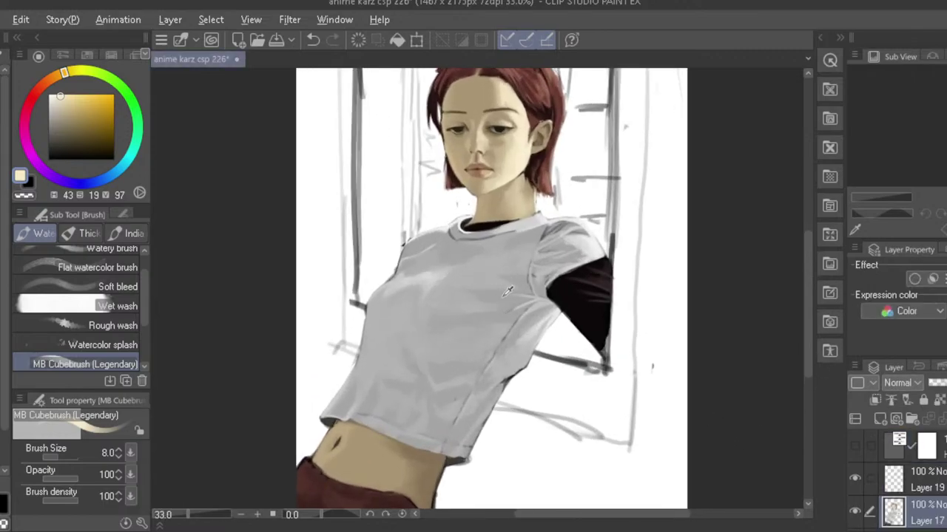
{"action": "left_click", "coordinate": [474, 280], "text": "alt"}
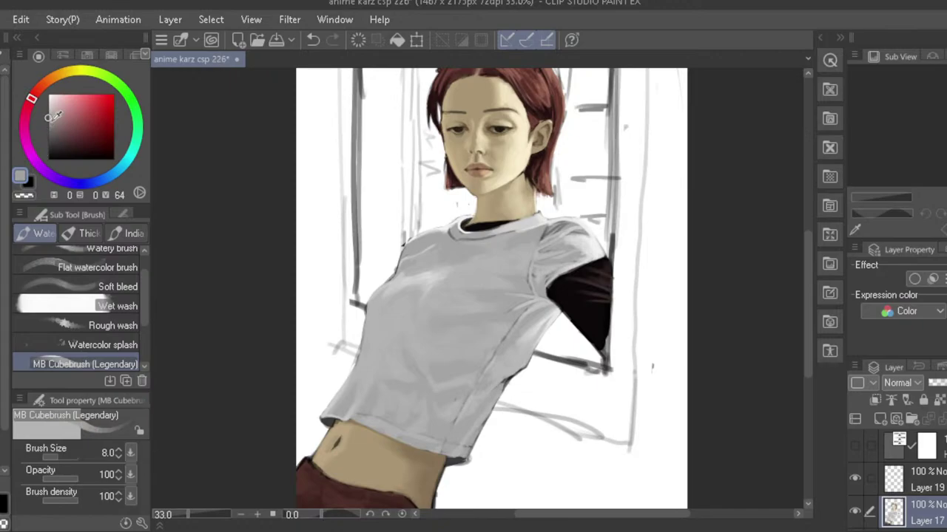
{"action": "left_click_drag", "start_coordinate": [49, 118], "coordinate": [46, 130]}
{"action": "key", "text": "bracketright"}
{"action": "key", "text": "bracketright"}
{"action": "key", "text": "bracketright"}
{"action": "key", "text": "bracketright"}
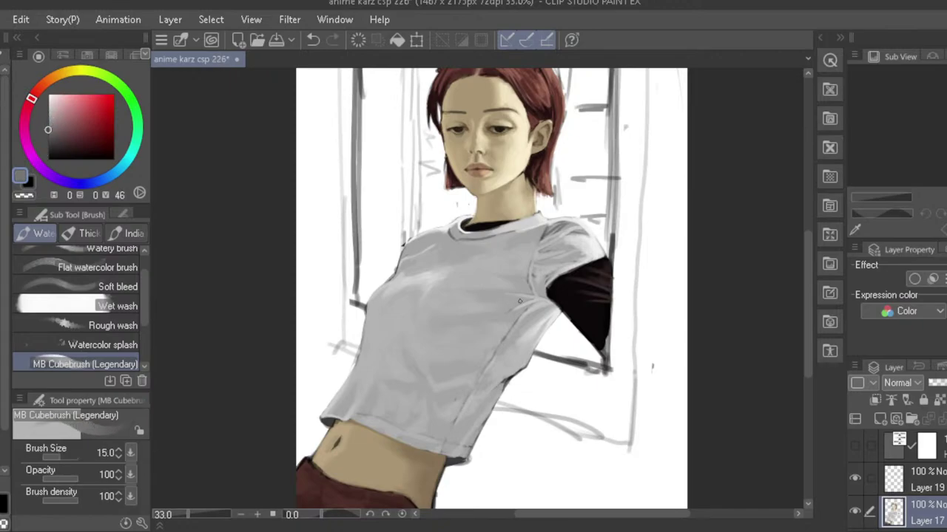
{"action": "key", "text": "bracketright"}
{"action": "key", "text": "bracketright"}
{"action": "key", "text": "ctrl+z"}
{"action": "mouse_move", "coordinate": [522, 301]}
{"action": "left_mouse_down"}
{"action": "mouse_move", "coordinate": [463, 298]}
{"action": "mouse_move", "coordinate": [516, 311]}
{"action": "mouse_move", "coordinate": [524, 299]}
{"action": "mouse_move", "coordinate": [452, 300]}
{"action": "mouse_move", "coordinate": [523, 299]}
{"action": "mouse_move", "coordinate": [465, 297]}
{"action": "left_mouse_up"}
{"action": "key", "text": "ctrl+z"}
{"action": "key", "text": "ctrl+z"}
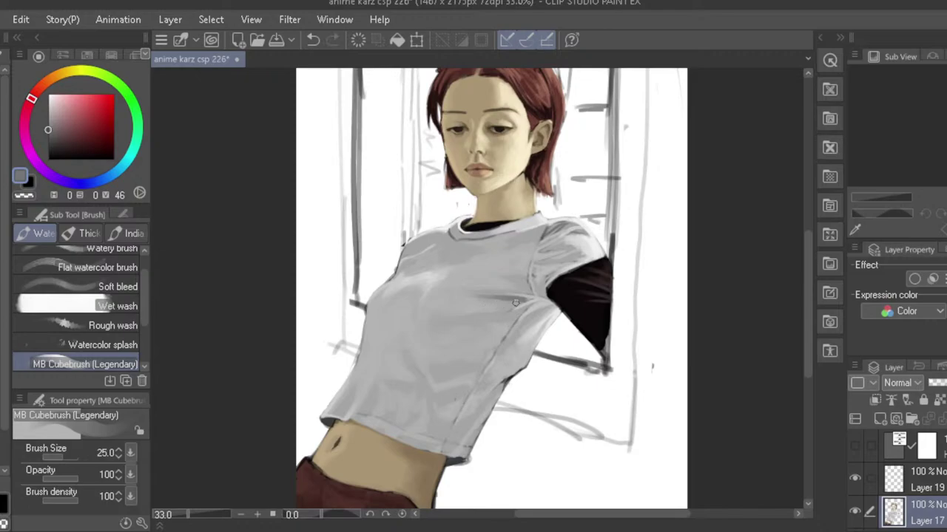
- Try further folds fanning out from the armpit with varied brush sizes and undo them
{"action": "key", "text": "bracketleft"}
{"action": "key", "text": "bracketleft"}
{"action": "key", "text": "bracketleft"}
{"action": "key", "text": "bracketright"}
{"action": "key", "text": "bracketright"}
{"action": "key", "text": "bracketright"}
{"action": "key", "text": "bracketleft"}
{"action": "mouse_move", "coordinate": [529, 292]}
{"action": "left_mouse_down"}
{"action": "mouse_move", "coordinate": [519, 271]}
{"action": "mouse_move", "coordinate": [491, 276]}
{"action": "left_mouse_up"}
{"action": "key", "text": "ctrl+z"}
{"action": "key", "text": "ctrl+z"}
{"action": "key", "text": "ctrl+z"}
{"action": "key", "text": "ctrl+z"}
- Paint short shadow folds beside the armpit seam at brush size 15 and check them in mirrored view
{"action": "key", "text": "bracketleft"}
{"action": "key", "text": "bracketleft"}
{"action": "left_click_drag", "start_coordinate": [527, 274], "coordinate": [527, 291]}
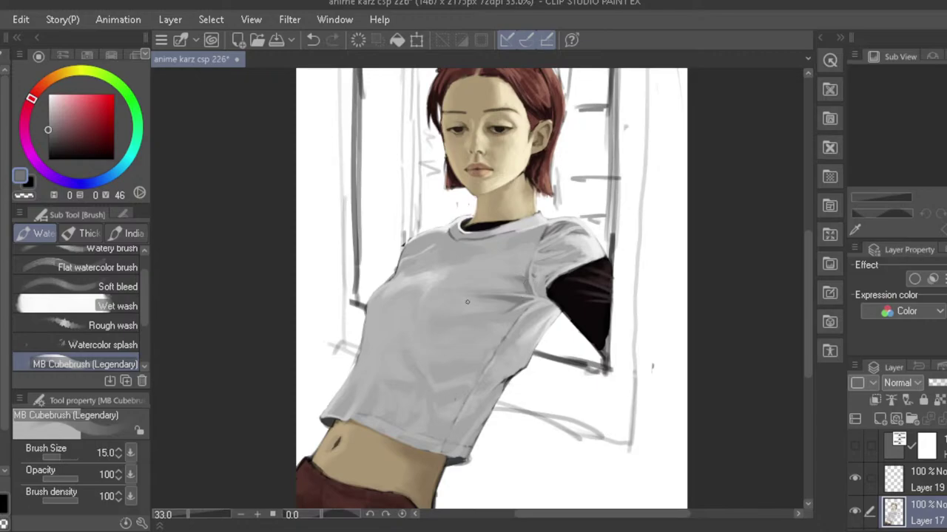
{"action": "scroll", "coordinate": [478, 335], "scroll_direction": "down", "scroll_amount": 2}
{"action": "key", "text": "h"}
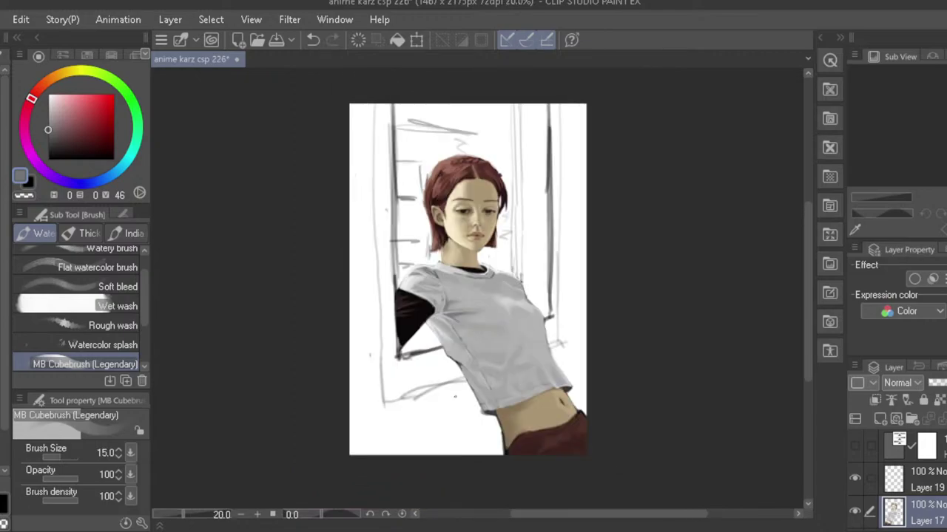
{"action": "key", "text": "h"}
- Shade the folds on the lower part of the shirt with soft grey strokes, enlarging the brush to size 40
{"action": "left_click_drag", "start_coordinate": [466, 327], "coordinate": [481, 333]}
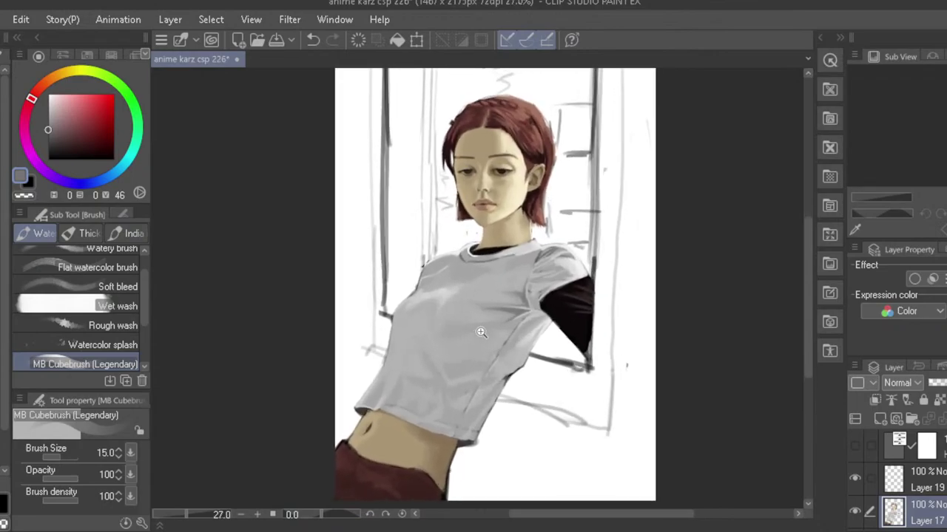
{"action": "key", "text": "bracketright"}
{"action": "key", "text": "bracketright"}
{"action": "key", "text": "bracketright"}
{"action": "left_click", "coordinate": [775, 305]}
{"action": "key", "text": "ctrl+y"}
{"action": "key", "text": "bracketright"}
{"action": "key", "text": "bracketright"}
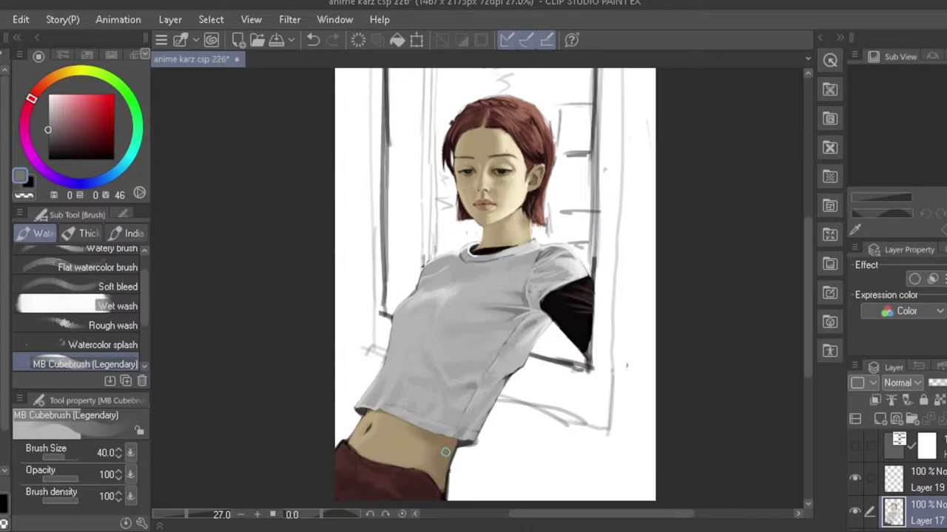
- Try broad grey shading above the shirt's hem with a brush starting at size 40, and undo the strokes
{"action": "left_click_drag", "start_coordinate": [449, 438], "coordinate": [466, 423]}
{"action": "key", "text": "ctrl+z"}
{"action": "key", "text": "ctrl+z"}
{"action": "key", "text": "h"}
{"action": "key", "text": "h"}
{"action": "key", "text": "bracketleft"}
{"action": "key", "text": "bracketleft"}
{"action": "left_click_drag", "start_coordinate": [425, 416], "coordinate": [428, 411]}
{"action": "key", "text": "ctrl+z"}
- Paint grey folds along the shirt's hem at brush size 17 and compare the figure in normal and mirrored views
{"action": "key", "text": "bracketleft"}
{"action": "key", "text": "bracketleft"}
{"action": "key", "text": "ctrl+z"}
{"action": "key", "text": "ctrl+y"}
{"action": "key", "text": "h"}
{"action": "key", "text": "h"}
{"action": "key", "text": "ctrl+z"}
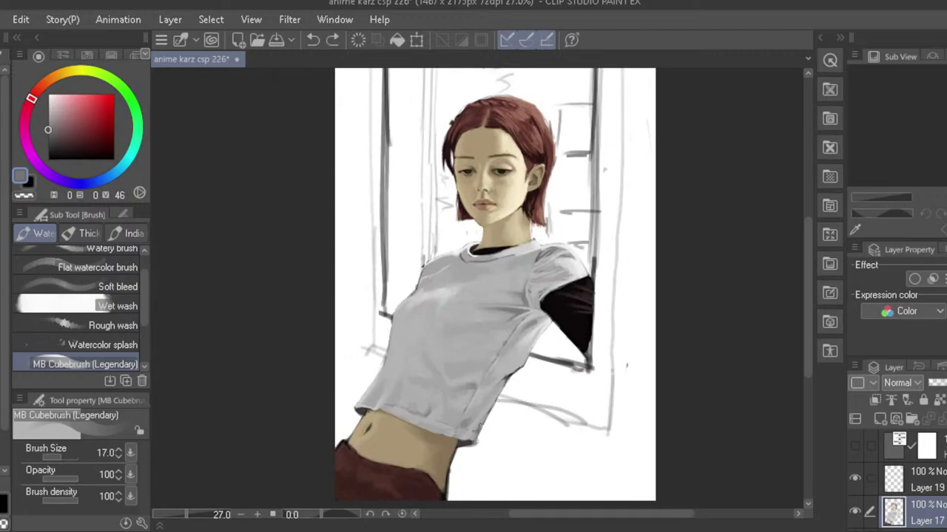
{"action": "left_click_drag", "start_coordinate": [482, 423], "coordinate": [475, 434]}
{"action": "left_click_drag", "start_coordinate": [534, 514], "coordinate": [528, 517]}
{"action": "key", "text": "h"}
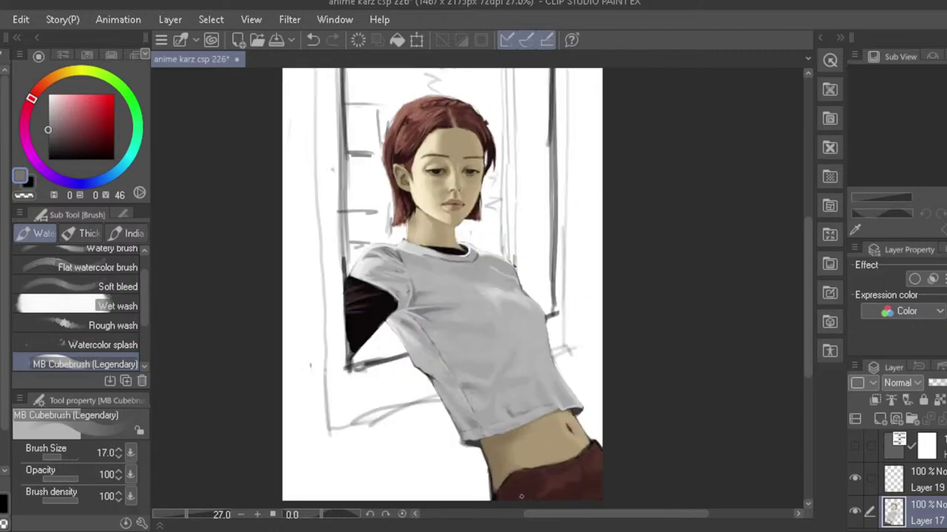
{"action": "key", "text": "h"}
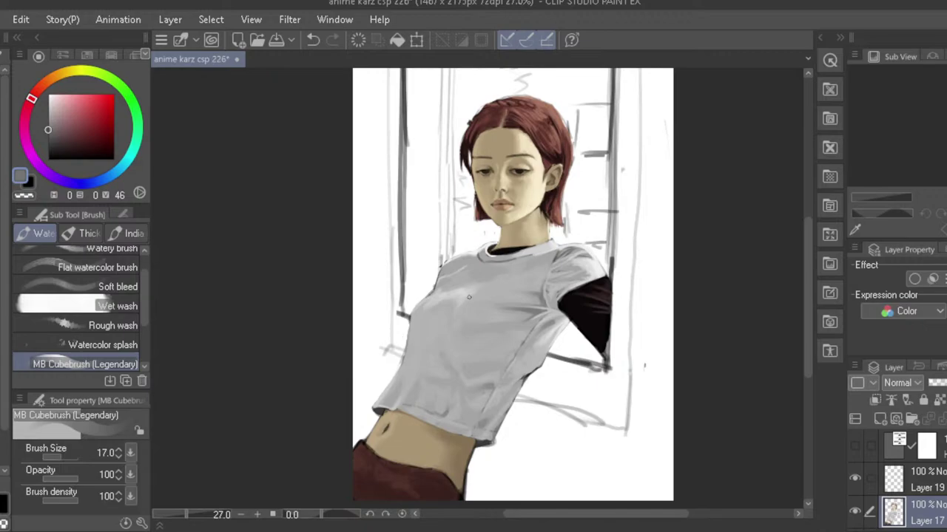
{"action": "mouse_move", "coordinate": [500, 307]}
{"action": "left_mouse_down"}
{"action": "mouse_move", "coordinate": [525, 307]}
{"action": "mouse_move", "coordinate": [511, 305]}
{"action": "left_mouse_up"}
{"action": "key", "text": "ctrl+z"}
{"action": "key", "text": "ctrl+z"}
- Soften the fold running from the armpit across the chest with the Blend tool, adjusting its size between 15 and 17
{"action": "key", "text": "j"}
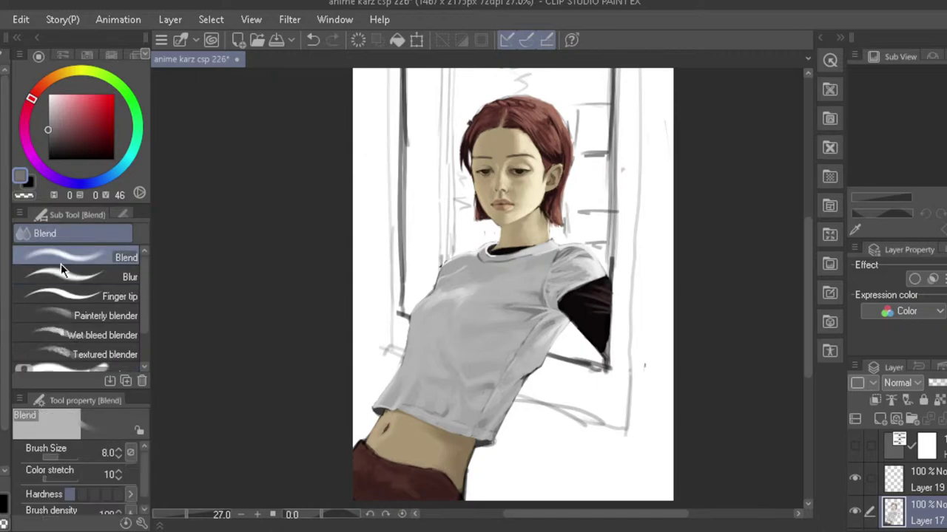
{"action": "key", "text": "]"}
{"action": "key", "text": "]"}
{"action": "key", "text": "]"}
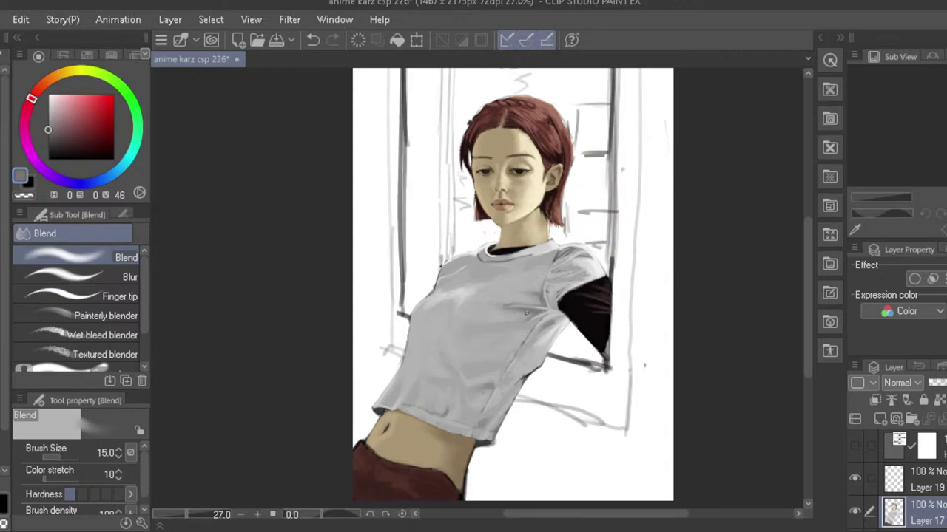
{"action": "key", "text": "ctrl+z"}
{"action": "key", "text": "["}
{"action": "left_click_drag", "start_coordinate": [536, 312], "coordinate": [513, 310]}
{"action": "key", "text": "bracketright"}
{"action": "key", "text": "bracketright"}
- Compare the whole figure in normal and mirrored views to judge the shirt's blended folds
{"action": "scroll", "coordinate": [434, 324], "scroll_direction": "down", "scroll_amount": 2}
{"action": "key", "text": "h"}
{"action": "key", "text": "h"}
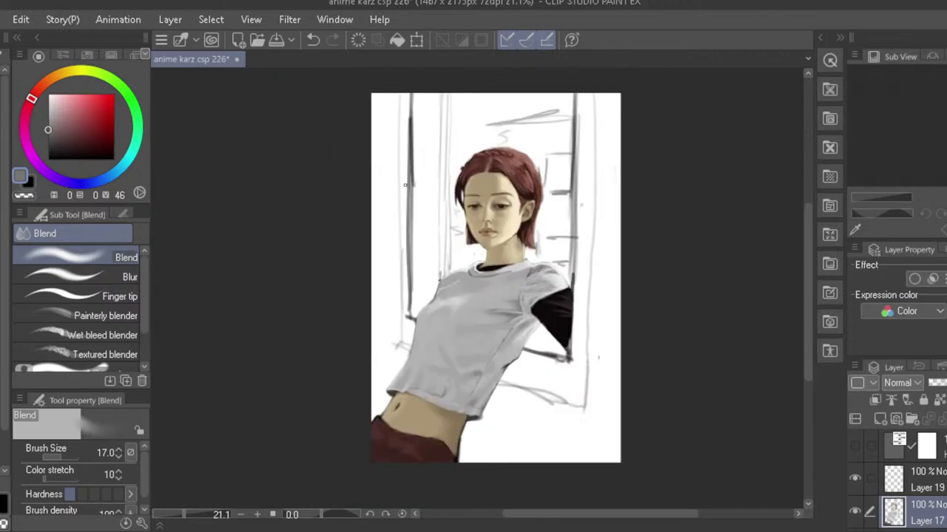
{"action": "left_click", "coordinate": [783, 314]}
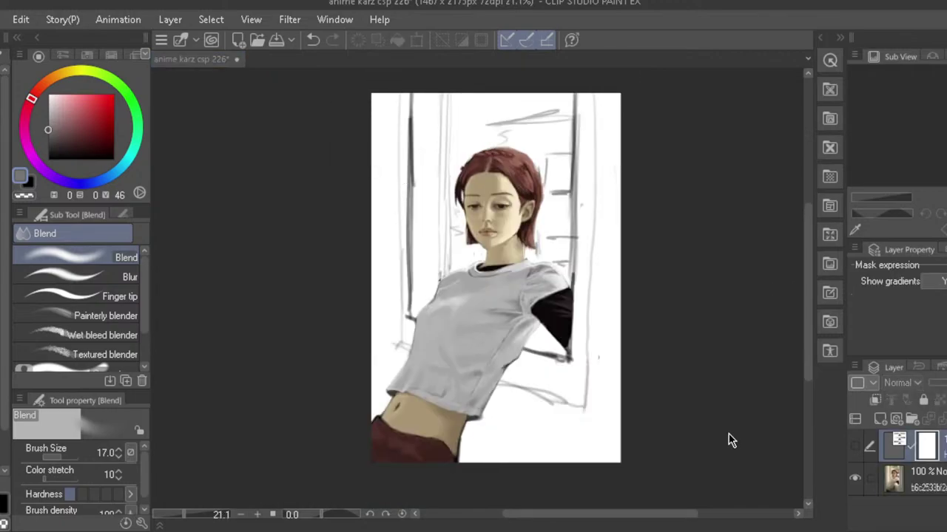
{"action": "left_click", "coordinate": [439, 296]}
{"action": "key", "text": "h"}
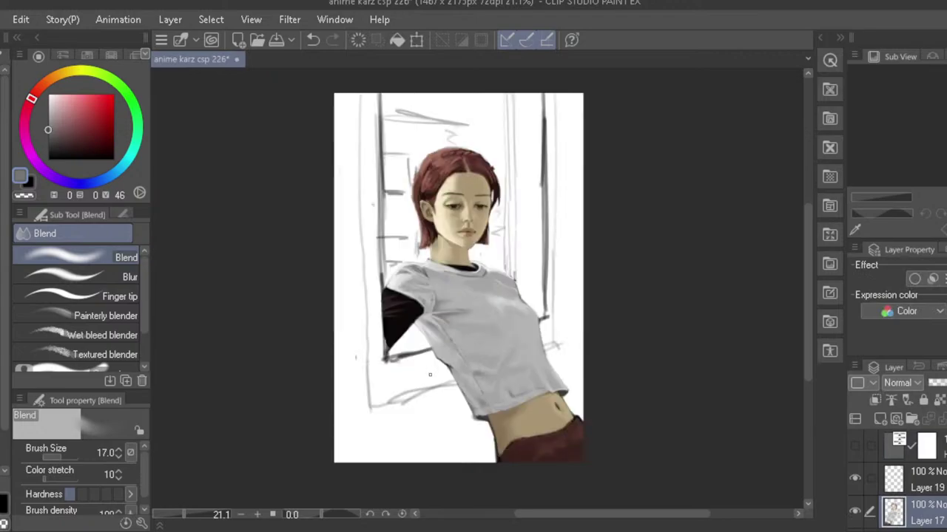
{"action": "key", "text": "h"}
{"action": "scroll", "coordinate": [516, 281], "scroll_direction": "up", "scroll_amount": 2}
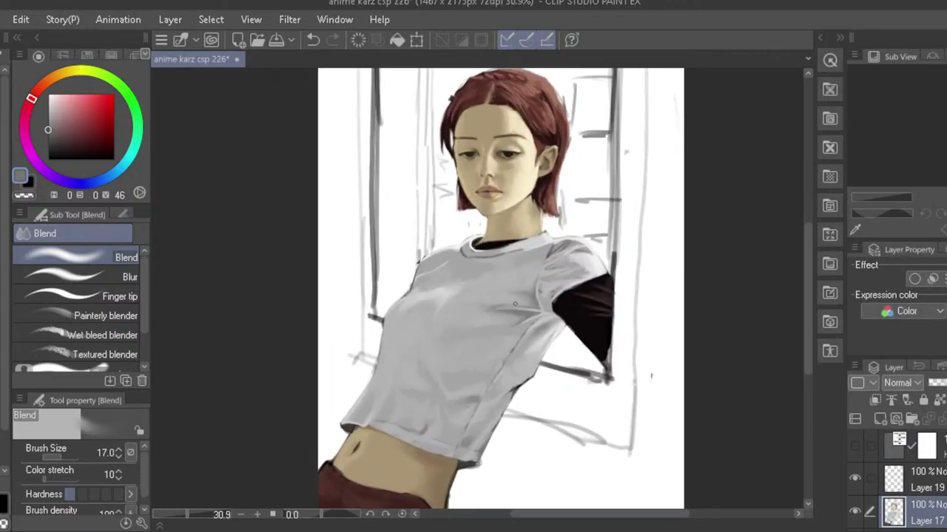
- Paint over the armpit fold with a grey of value 54 at brush size 20 and check the whole figure
{"action": "left_click", "coordinate": [532, 311], "text": "alt"}
{"action": "left_click", "coordinate": [48, 125]}
{"action": "left_click", "coordinate": [3, 249]}
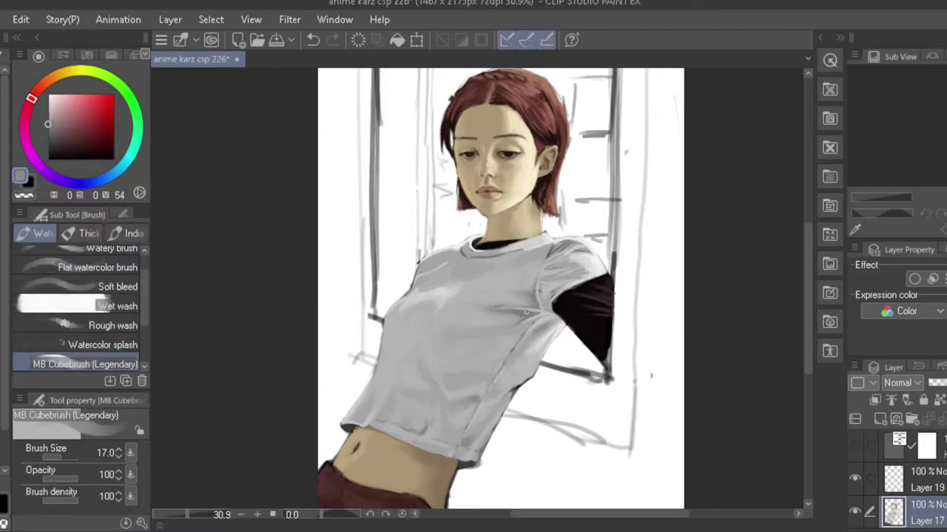
{"action": "key", "text": "bracketright"}
{"action": "left_click_drag", "start_coordinate": [400, 244], "coordinate": [382, 236]}
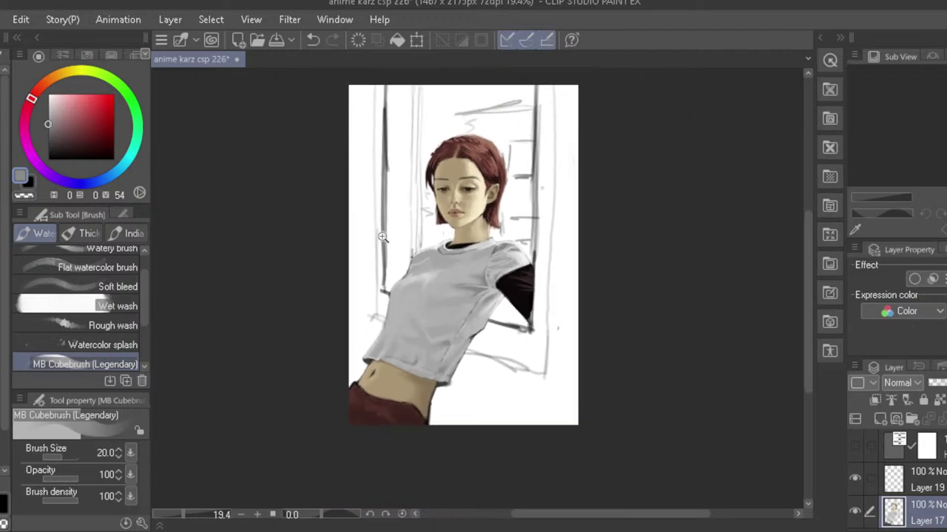
{"action": "scroll", "coordinate": [382, 237], "scroll_direction": "up", "scroll_amount": 2}
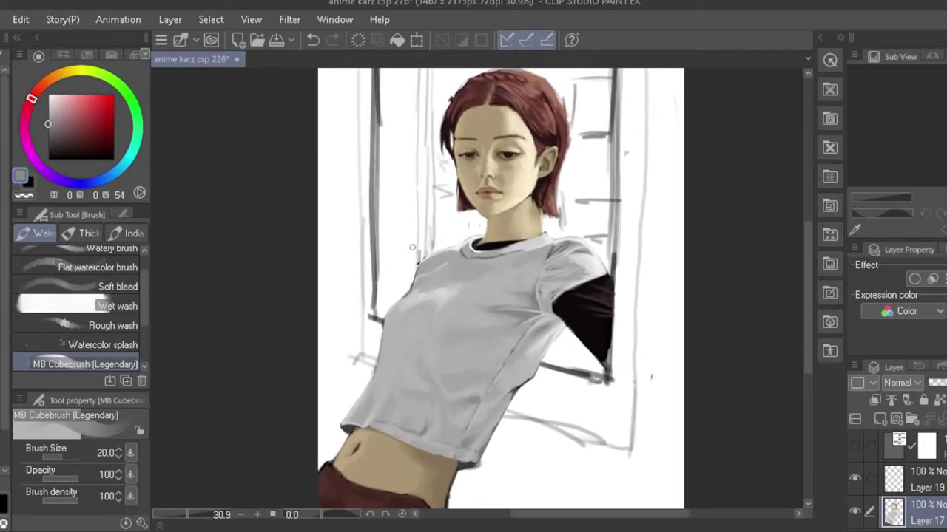
{"action": "scroll", "coordinate": [471, 307], "scroll_direction": "up", "scroll_amount": 1}
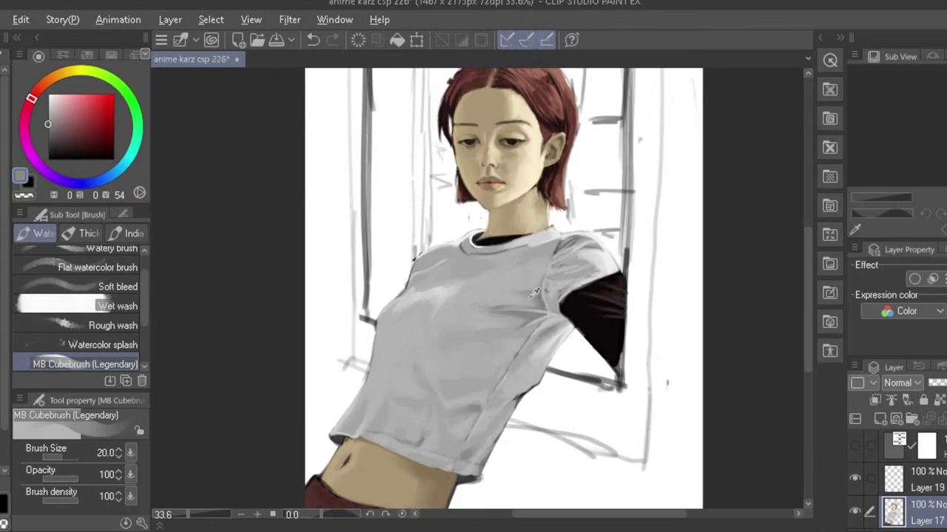
- Reduce the brush to size 10, try fine strokes in a lighter grey along the armpit fold, and undo them
{"action": "left_click", "coordinate": [555, 309], "text": "alt"}
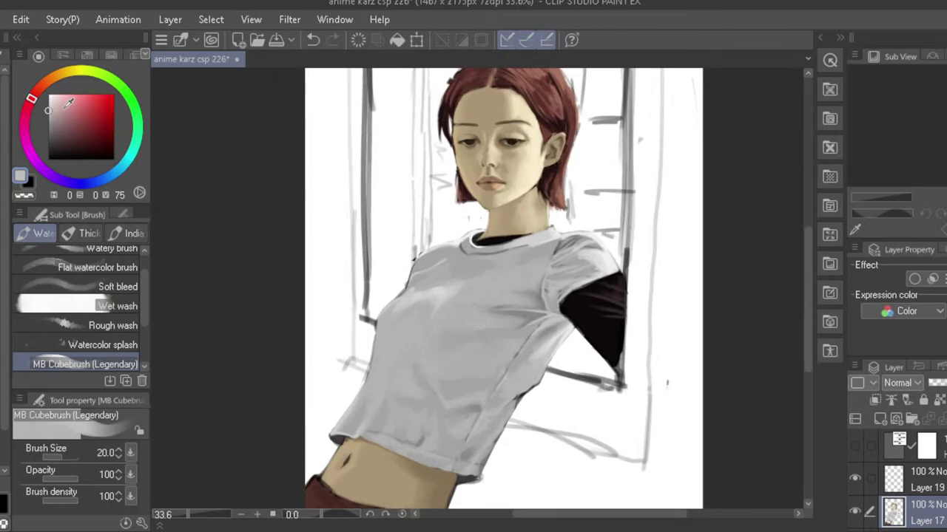
{"action": "left_click", "coordinate": [48, 116]}
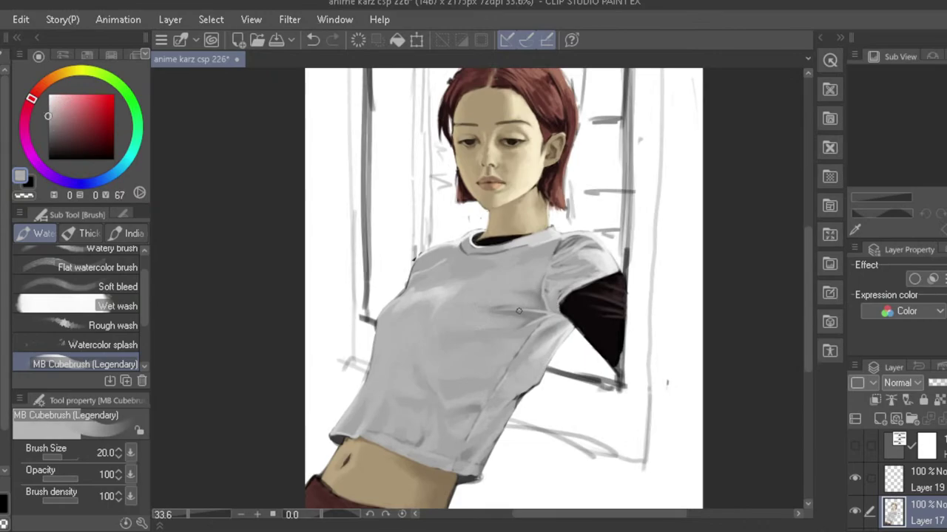
{"action": "key", "text": "bracketleft"}
{"action": "key", "text": "bracketleft"}
{"action": "key", "text": "bracketleft"}
{"action": "key", "text": "ctrl+z"}
{"action": "key", "text": "bracketleft"}
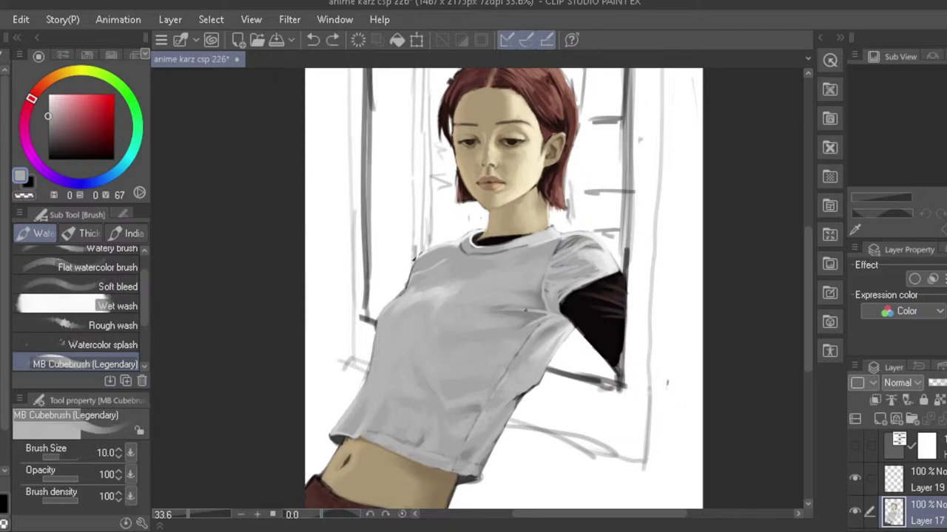
{"action": "key", "text": "ctrl+z"}
{"action": "left_click_drag", "start_coordinate": [506, 309], "coordinate": [522, 311]}
{"action": "key", "text": "ctrl+z"}
- Paint a thin fold line leading to the armpit in a darker grey of value 57
{"action": "left_click", "coordinate": [48, 122]}
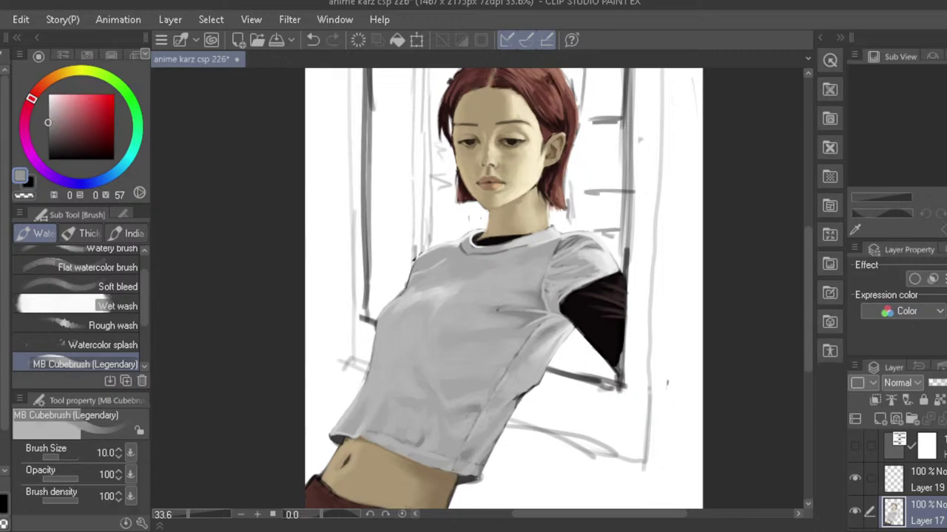
{"action": "key", "text": "ctrl+z"}
{"action": "left_click_drag", "start_coordinate": [498, 309], "coordinate": [520, 311]}
{"action": "key", "text": "ctrl+z"}
{"action": "key", "text": "ctrl+y"}
{"action": "scroll", "coordinate": [427, 270], "scroll_direction": "down", "scroll_amount": 2}
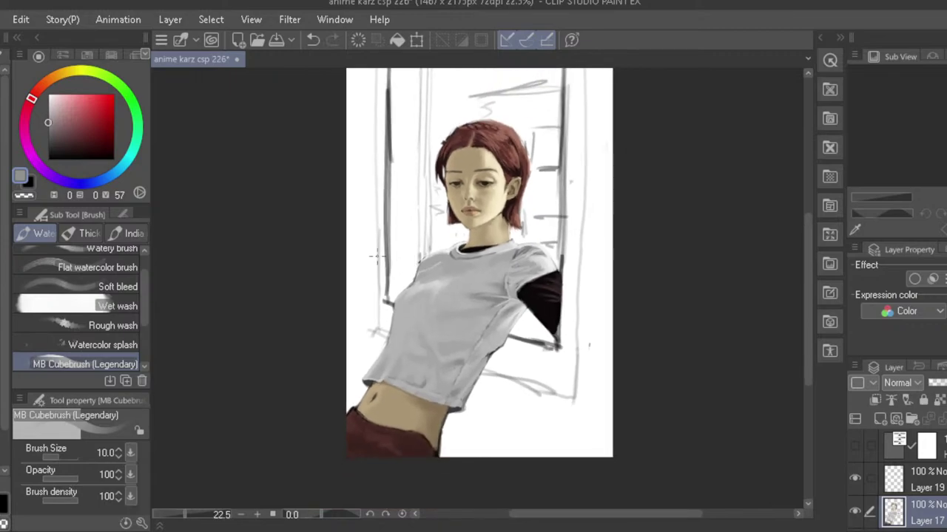
{"action": "scroll", "coordinate": [433, 288], "scroll_direction": "up", "scroll_amount": 2}
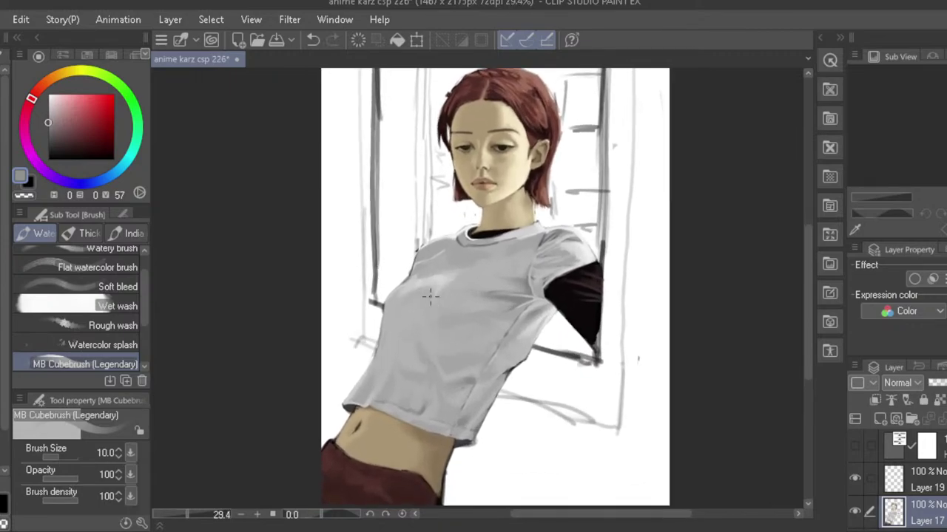
- Blend the folds across the chest at size 25 and check the figure in mirrored view
{"action": "key", "text": "j"}
{"action": "key", "text": "bracketright"}
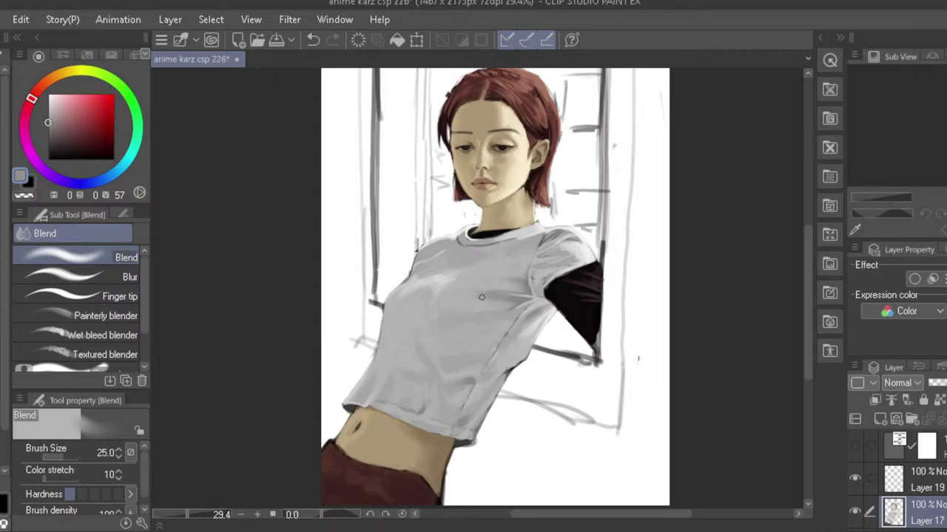
{"action": "scroll", "coordinate": [417, 260], "scroll_direction": "down", "scroll_amount": 2}
{"action": "key", "text": "h"}
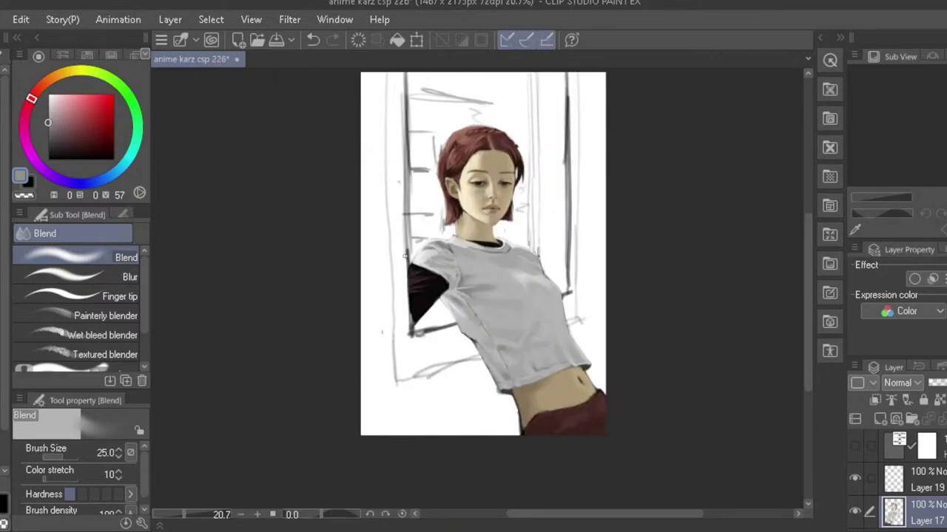
{"action": "key", "text": "h"}
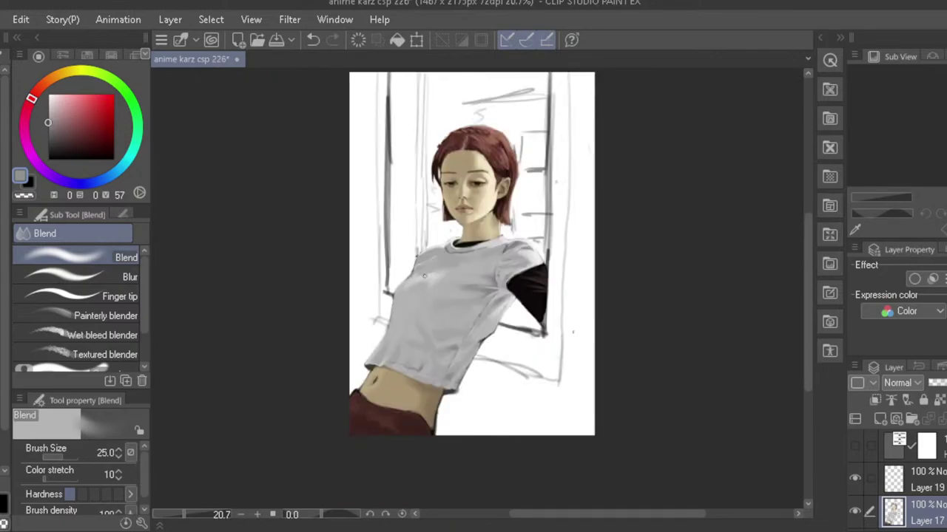
{"action": "scroll", "coordinate": [408, 264], "scroll_direction": "up", "scroll_amount": 2}
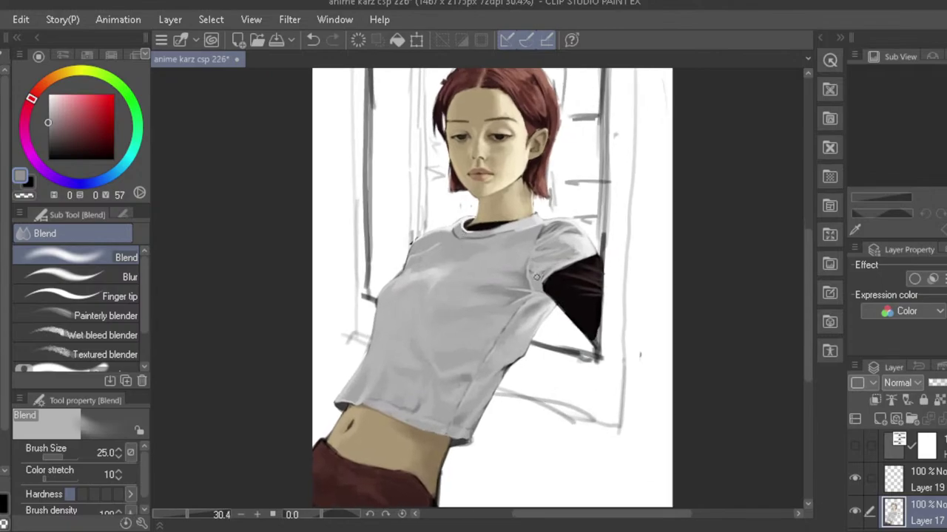
- Blend the folds around the armpit at size 17, check them in mirrored view, and enlarge the blender to 25
{"action": "key", "text": "bracketleft"}
{"action": "key", "text": "bracketleft"}
{"action": "scroll", "coordinate": [392, 292], "scroll_direction": "down", "scroll_amount": 1}
{"action": "key", "text": "h"}
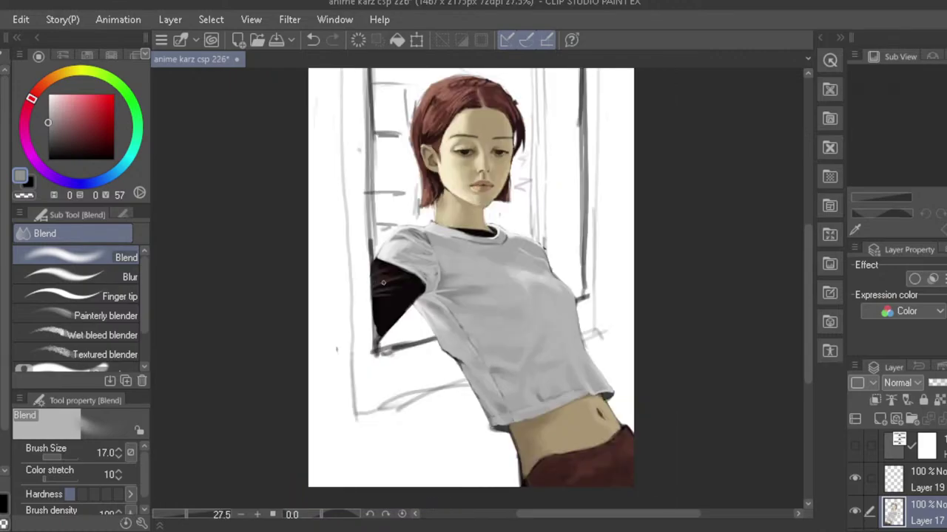
{"action": "key", "text": "h"}
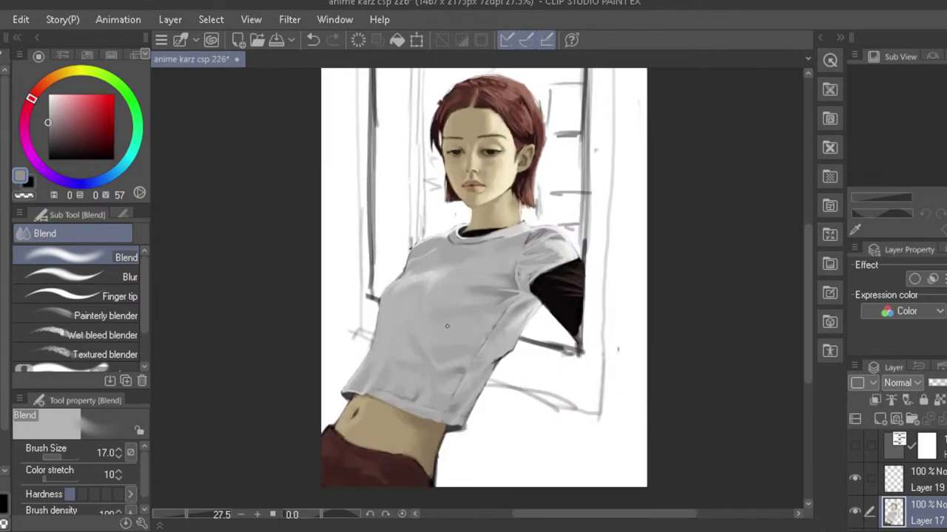
{"action": "key", "text": "bracketright"}
{"action": "key", "text": "bracketright"}
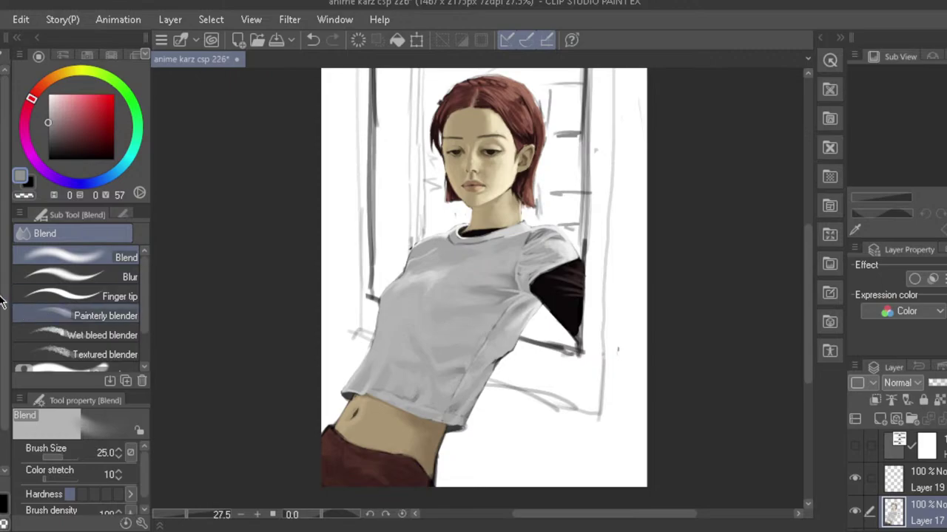
- Shade the shirt's side below the armpit with sampled grey of value 53, enlarging the brush to size 20 and beyond
{"action": "key", "text": "b"}
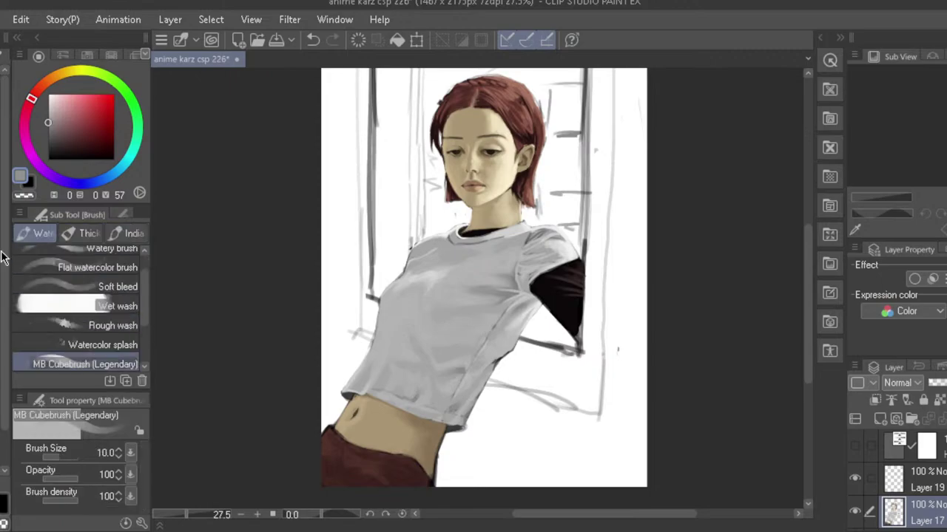
{"action": "left_click", "coordinate": [504, 280], "text": "alt"}
{"action": "key", "text": "bracketright"}
{"action": "key", "text": "bracketright"}
{"action": "key", "text": "bracketright"}
{"action": "key", "text": "bracketright"}
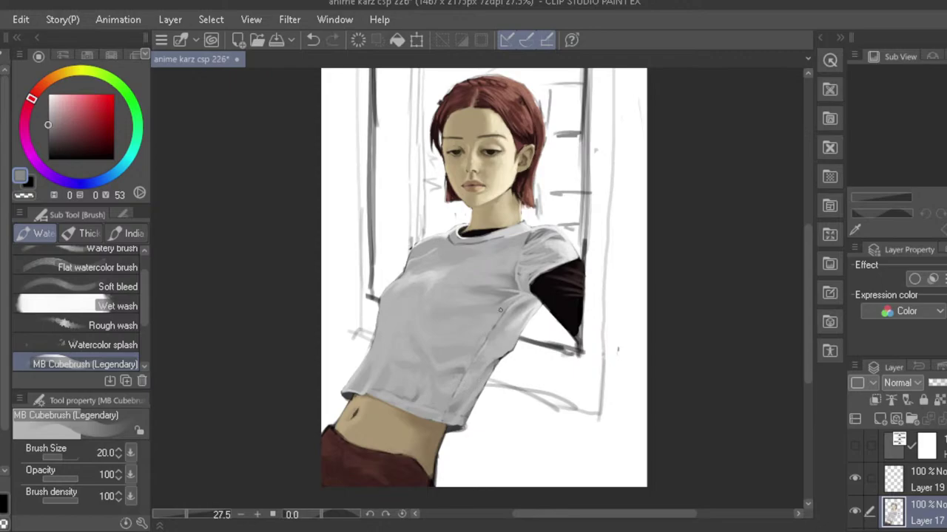
{"action": "key", "text": "bracketright"}
{"action": "key", "text": "bracketright"}
{"action": "key", "text": "bracketright"}
{"action": "key", "text": "bracketright"}
{"action": "key", "text": "bracketleft"}
{"action": "key", "text": "bracketleft"}
- Blend the shading on the shirt's lower side, reducing the blender to size 25, and check the mirrored view
{"action": "key", "text": "j"}
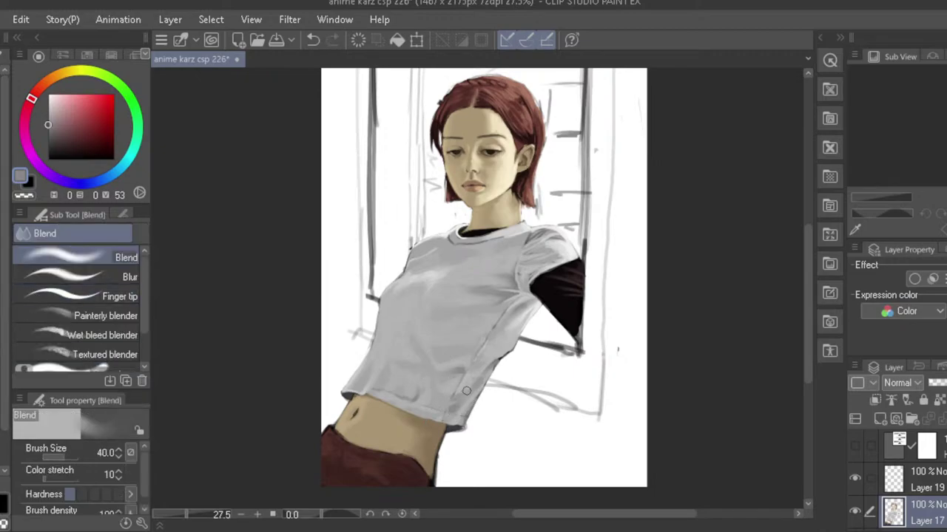
{"action": "key", "text": "bracketleft"}
{"action": "scroll", "coordinate": [373, 314], "scroll_direction": "down", "scroll_amount": 1}
{"action": "key", "text": "h"}
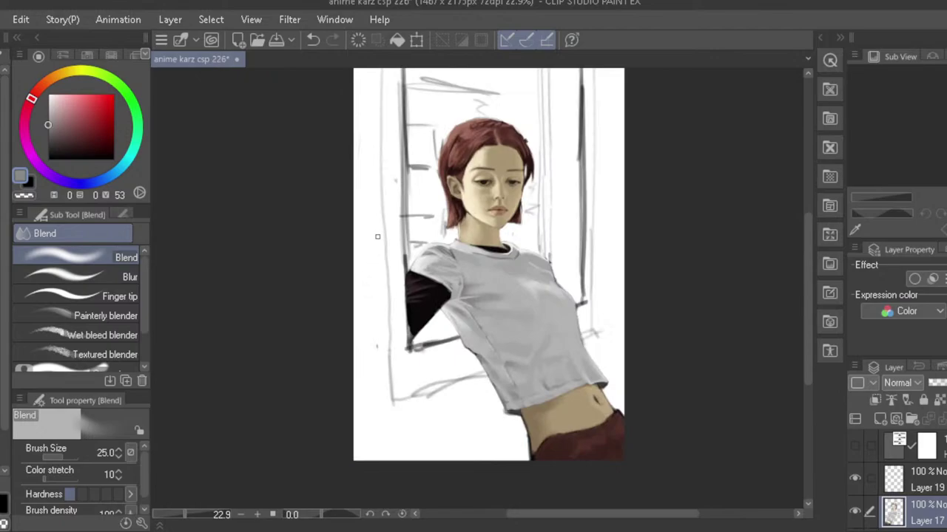
{"action": "key", "text": "h"}
- Check the painting's values in greyscale by temporarily showing the correction layer, in both normal and mirrored views
{"action": "left_click", "coordinate": [855, 447]}
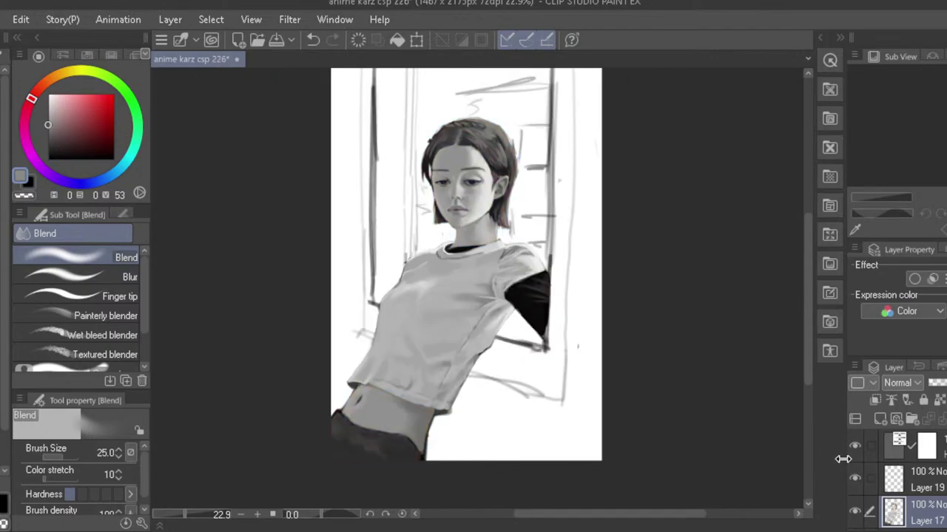
{"action": "left_click", "coordinate": [855, 446]}
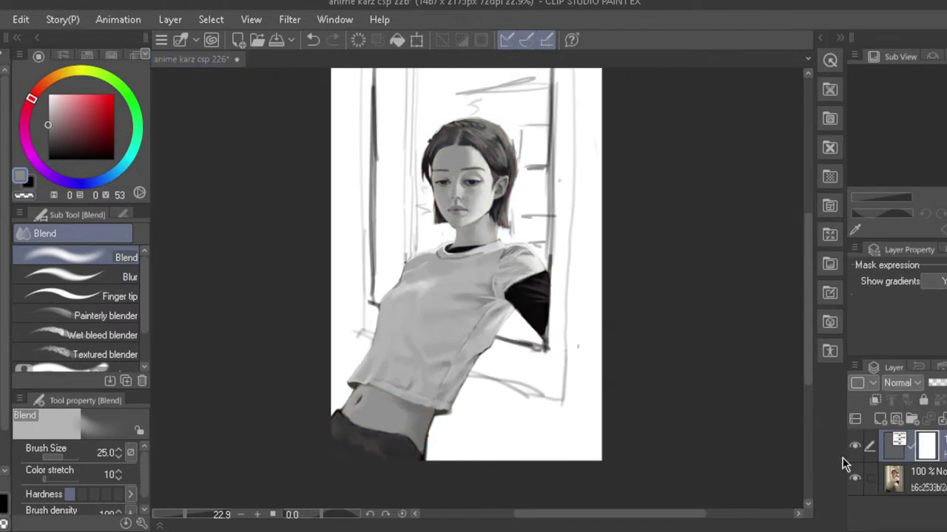
{"action": "left_click", "coordinate": [765, 458]}
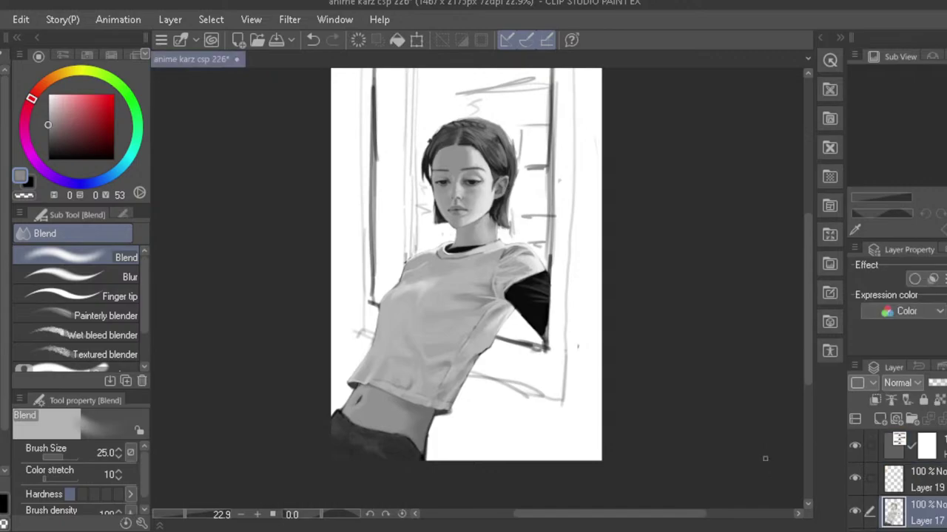
{"action": "key", "text": "h"}
{"action": "key", "text": "h"}
{"action": "left_click", "coordinate": [855, 445]}
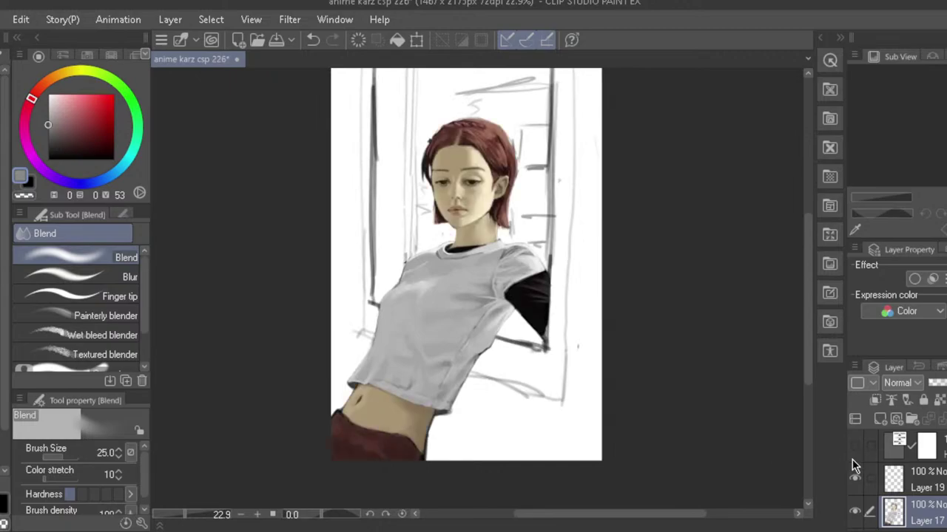
- Darken the underside of the shirt hem's front corner with near-black grey of value 12, reducing the brush to size 12
{"action": "scroll", "coordinate": [418, 411], "scroll_direction": "up", "scroll_amount": 2}
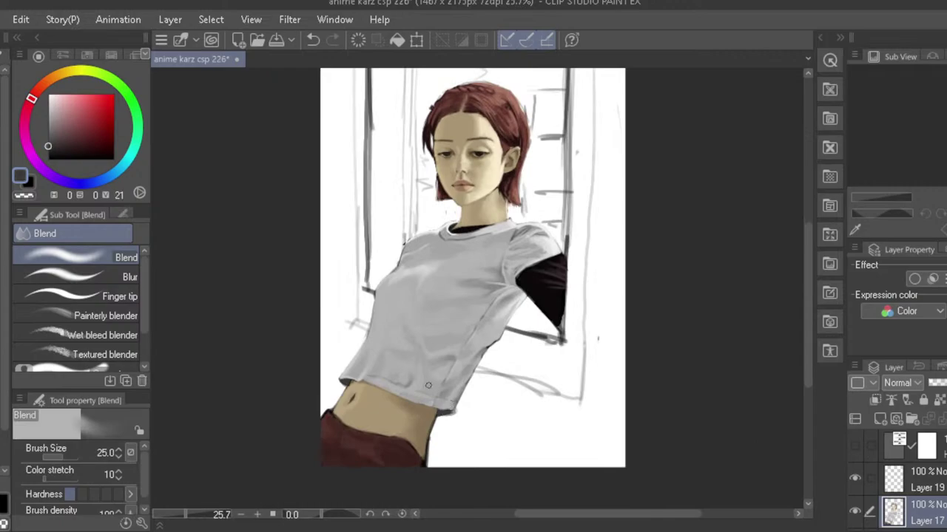
{"action": "left_click", "coordinate": [50, 147]}
{"action": "key", "text": "b"}
{"action": "scroll", "coordinate": [345, 386], "scroll_direction": "up", "scroll_amount": 2}
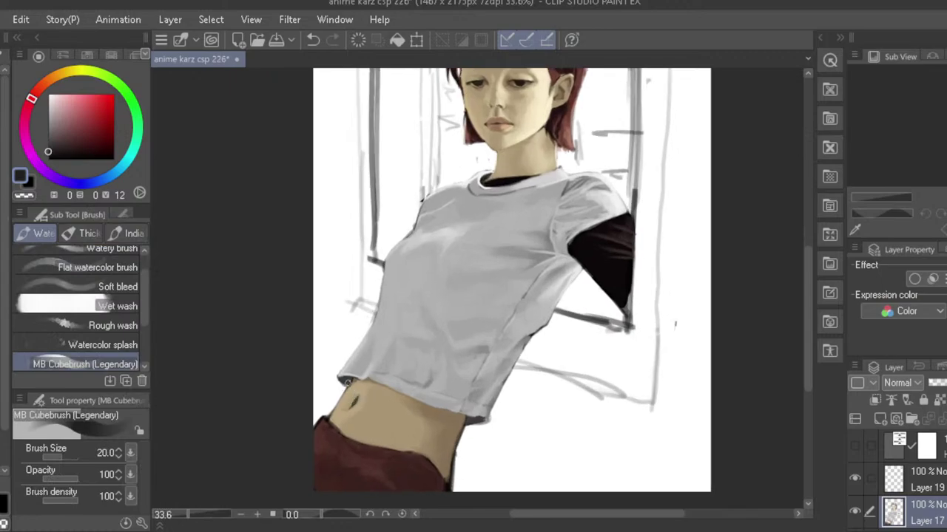
{"action": "key", "text": "bracketleft"}
{"action": "key", "text": "bracketleft"}
{"action": "key", "text": "bracketleft"}
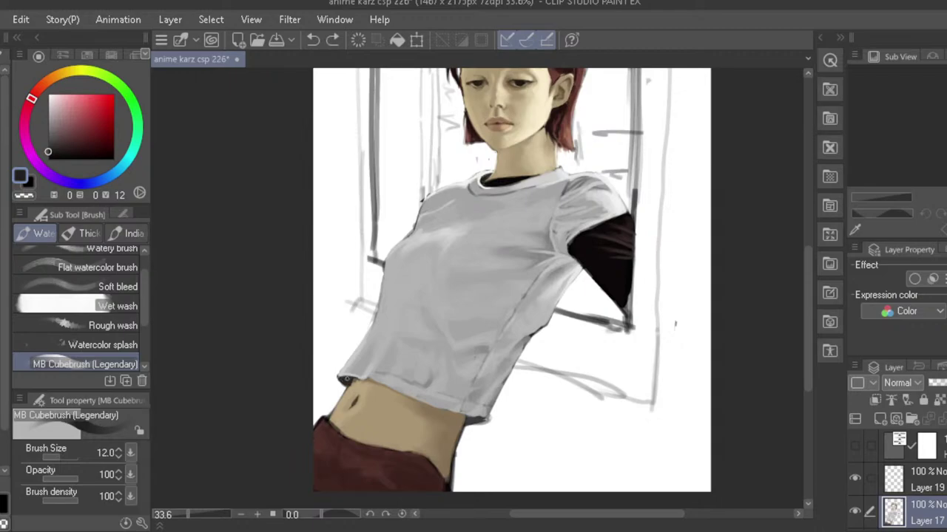
{"action": "left_click_drag", "start_coordinate": [345, 381], "coordinate": [339, 383]}
- Touch up the waist edge beside the hem with sampled skin tan (H 39, S 30, V 73) and check it in mirrored view
{"action": "left_click", "coordinate": [352, 386], "text": "alt"}
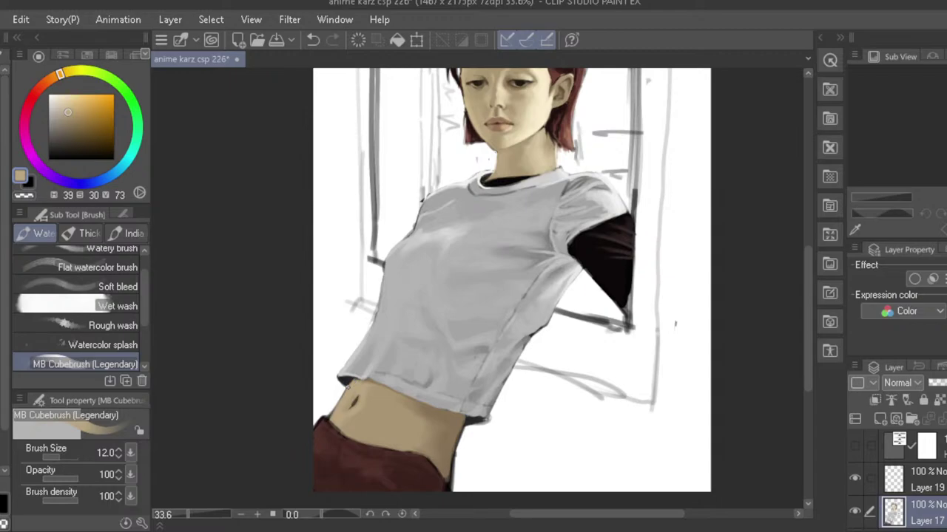
{"action": "left_click_drag", "start_coordinate": [341, 372], "coordinate": [326, 347]}
{"action": "key", "text": "h"}
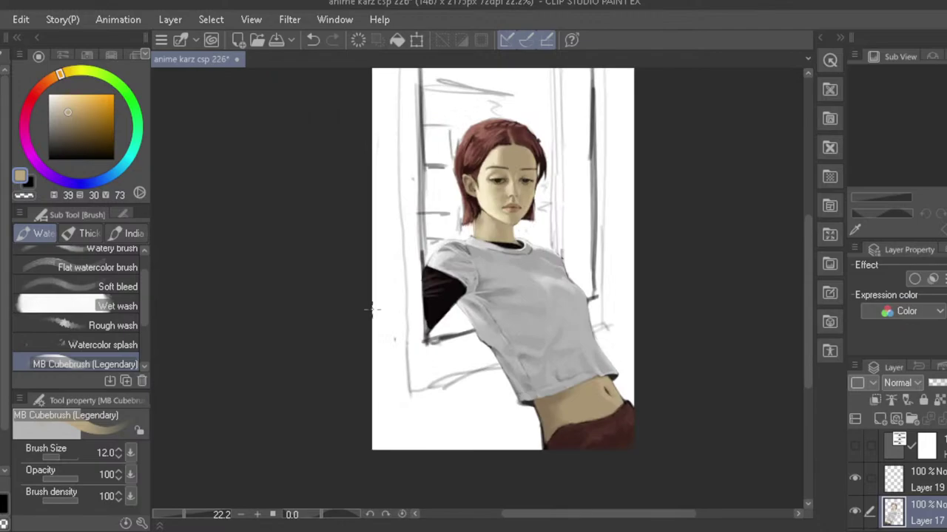
{"action": "key", "text": "h"}
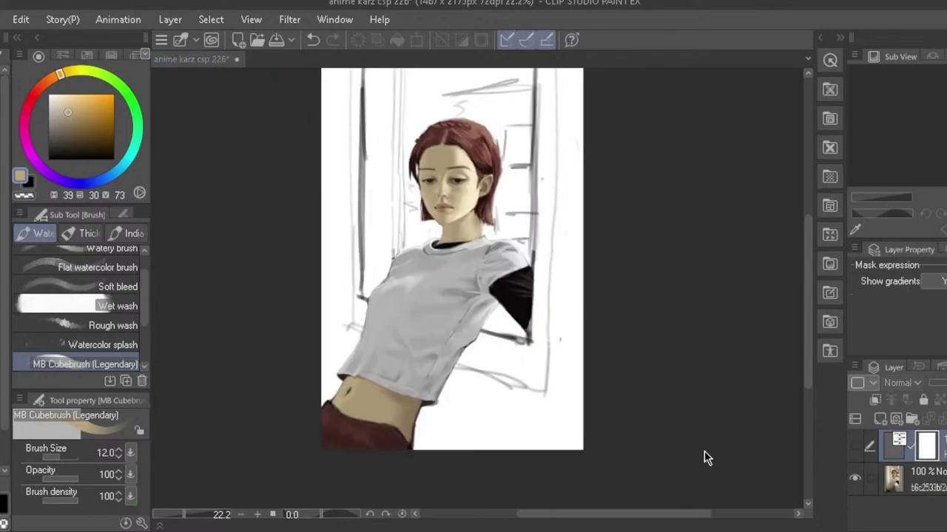
- Touch up the black undershirt's neckline with muted pink (H 0, S 19, V 73), reducing the brush to size 7
{"action": "left_click", "coordinate": [399, 241]}
{"action": "left_click", "coordinate": [399, 241]}
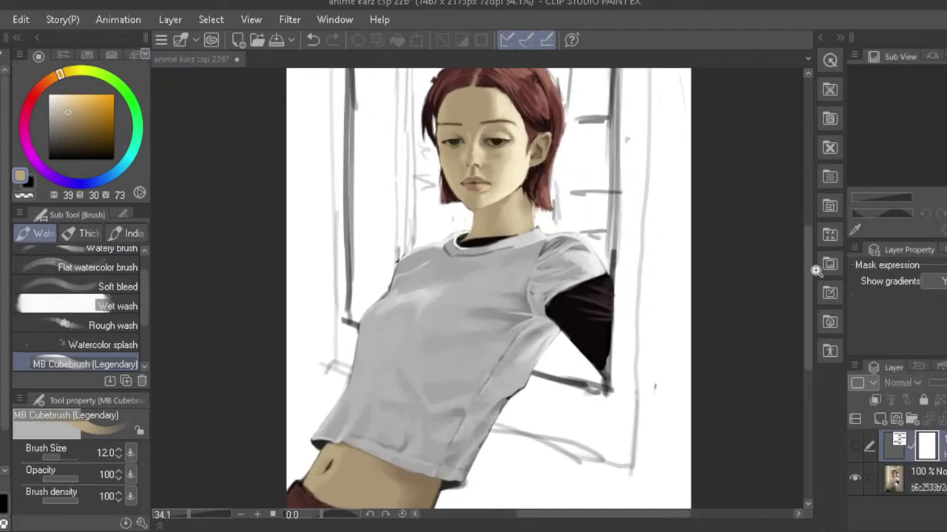
{"action": "left_click", "coordinate": [444, 224]}
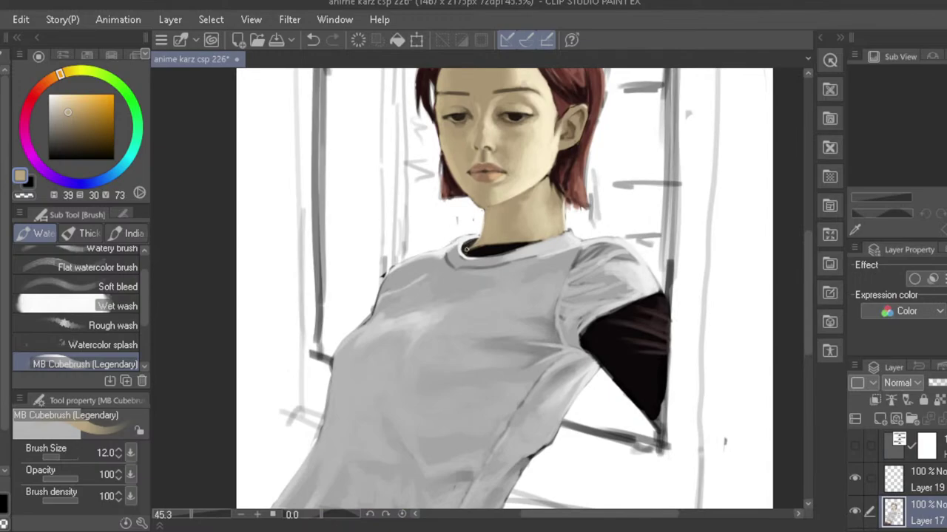
{"action": "left_click", "coordinate": [476, 250], "text": "alt"}
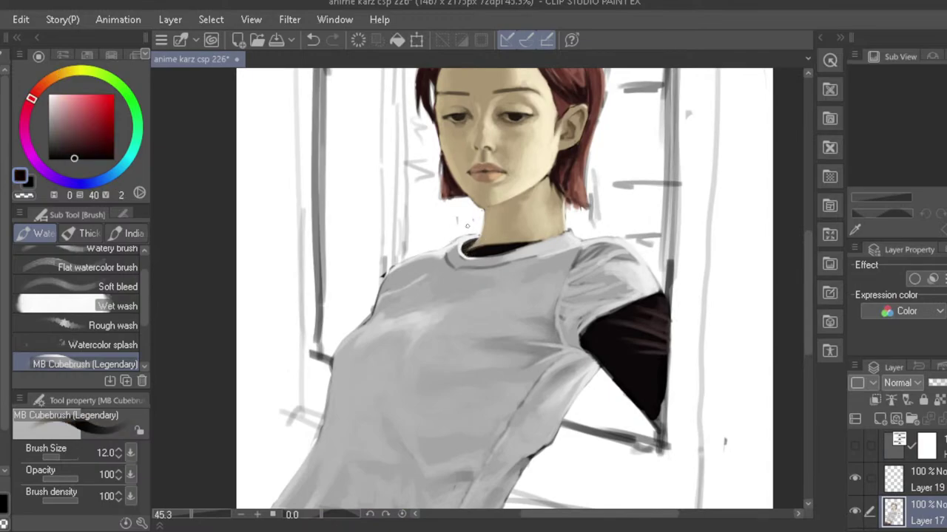
{"action": "left_click_drag", "start_coordinate": [62, 124], "coordinate": [60, 112]}
{"action": "key", "text": "bracketleft"}
{"action": "key", "text": "bracketleft"}
{"action": "key", "text": "bracketleft"}
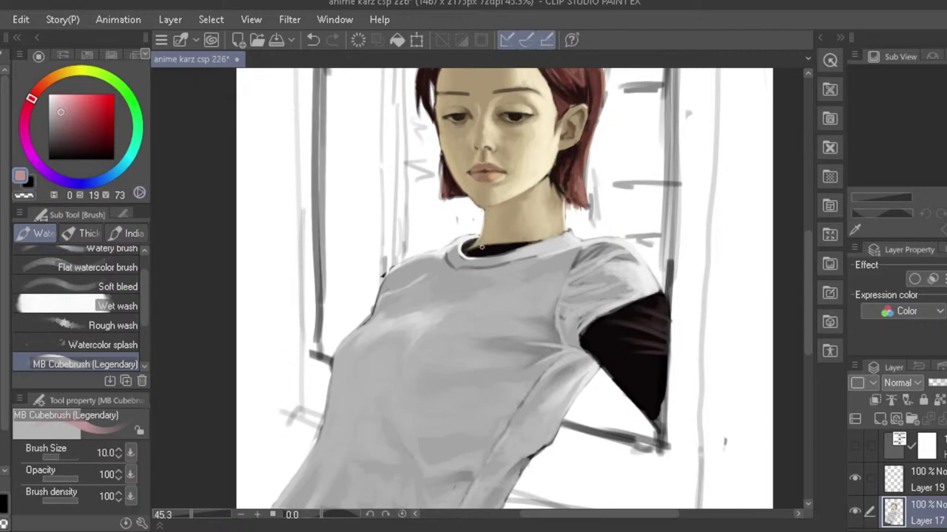
{"action": "key", "text": "ctrl+z"}
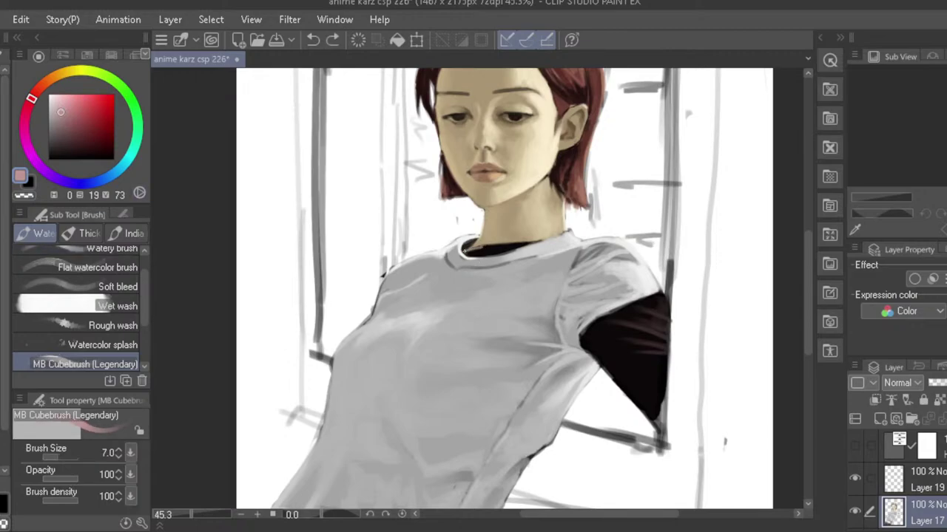
{"action": "key", "text": "ctrl+y"}
- Refine the undershirt's neckline with sampled near-black of value 5 and the shirt collar with sampled greys of values 65 and 64
{"action": "left_click", "coordinate": [492, 247], "text": "alt"}
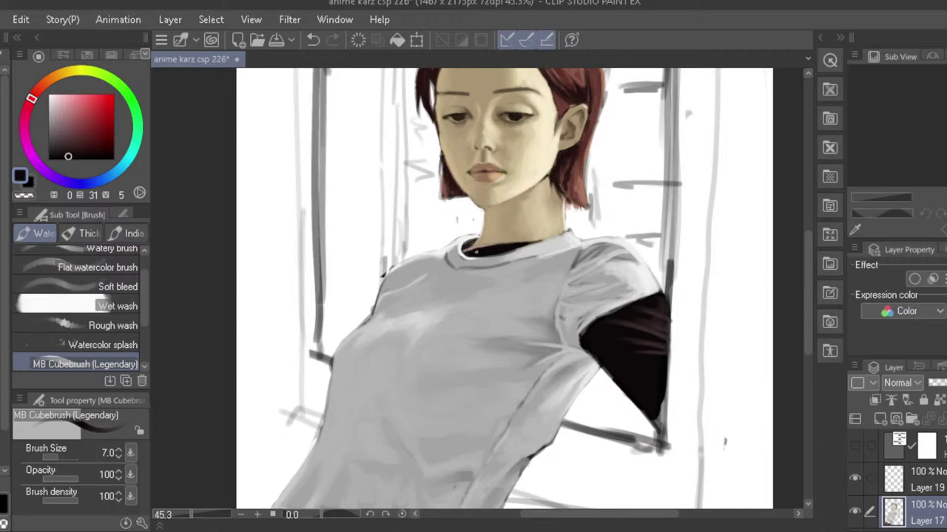
{"action": "mouse_move", "coordinate": [484, 248]}
{"action": "left_mouse_down"}
{"action": "mouse_move", "coordinate": [498, 246]}
{"action": "mouse_move", "coordinate": [474, 250]}
{"action": "left_mouse_up"}
{"action": "left_click", "coordinate": [522, 247], "text": "alt"}
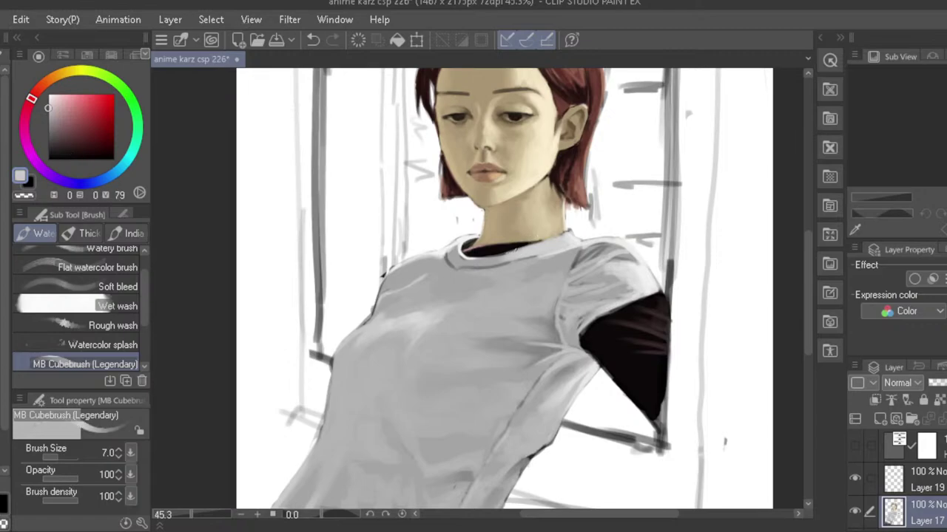
{"action": "left_click", "coordinate": [500, 254], "text": "alt"}
{"action": "left_click_drag", "start_coordinate": [501, 254], "coordinate": [481, 257]}
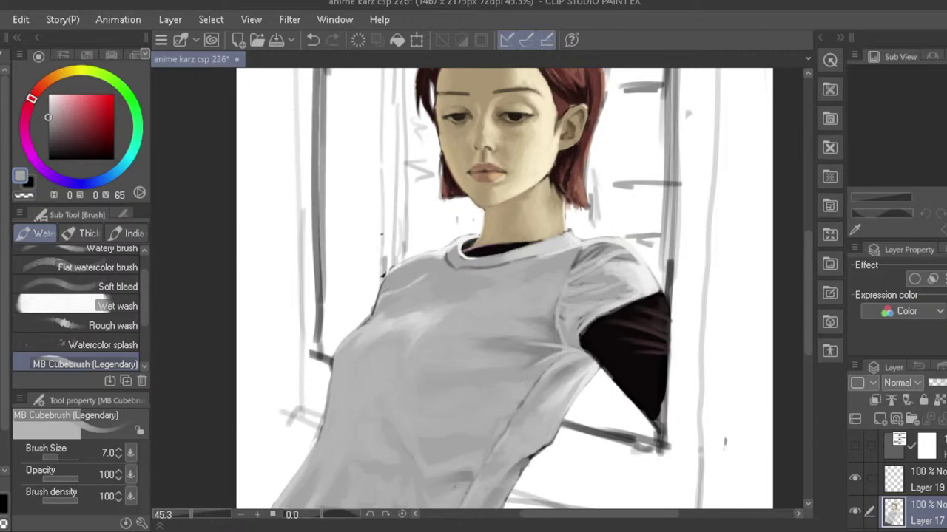
{"action": "left_click", "coordinate": [458, 255], "text": "alt"}
{"action": "left_click_drag", "start_coordinate": [461, 250], "coordinate": [454, 256]}
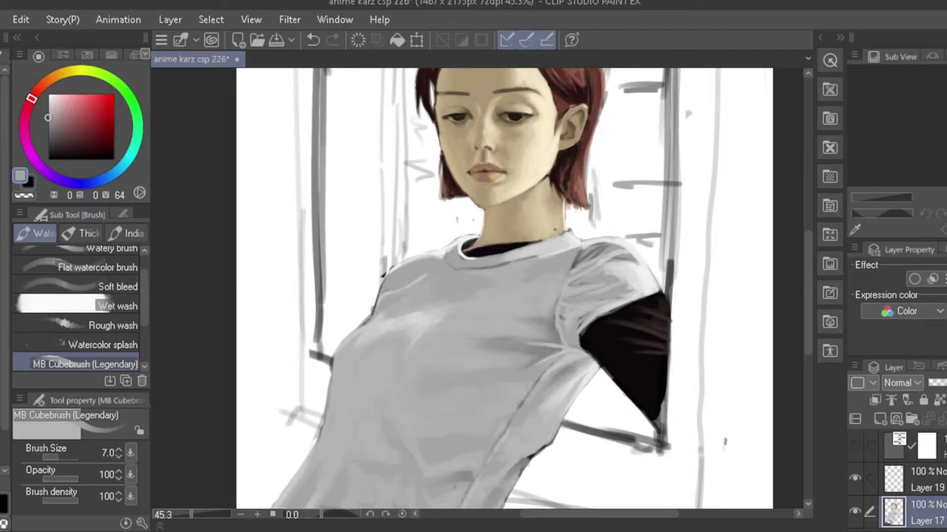
- Mix an orange-brown hair colour (H 28, S 54, V 57) starting from a sampled dark hair tone
{"action": "left_click_drag", "start_coordinate": [530, 515], "coordinate": [527, 516]}
{"action": "mouse_move", "coordinate": [488, 456]}
{"action": "left_mouse_down"}
{"action": "mouse_move", "coordinate": [429, 370]}
{"action": "mouse_move", "coordinate": [446, 297]}
{"action": "left_mouse_up"}
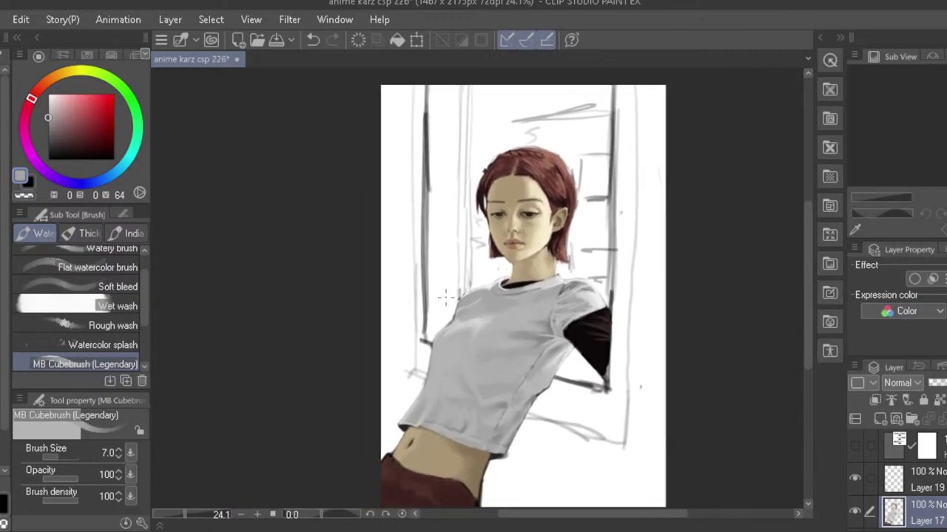
{"action": "scroll", "coordinate": [473, 208], "scroll_direction": "up", "scroll_amount": 2}
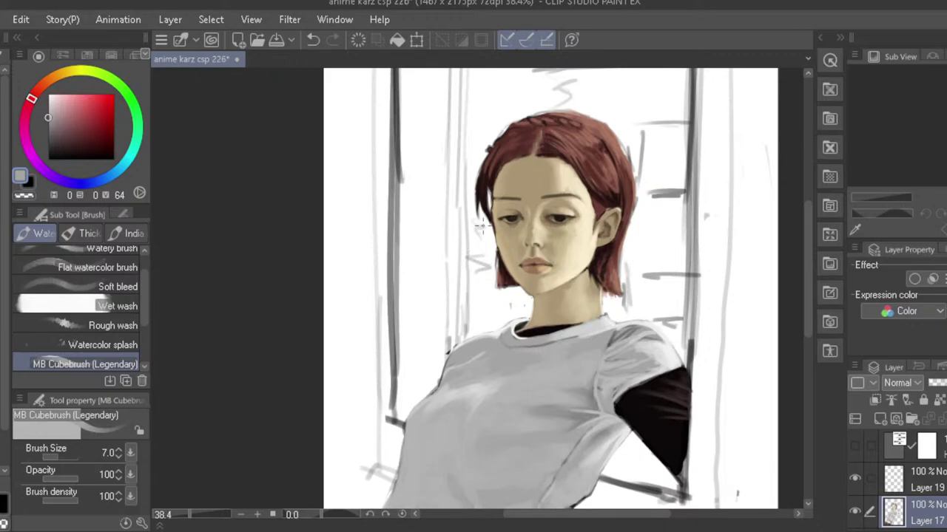
{"action": "key", "text": "alt"}
{"action": "left_click", "coordinate": [596, 167], "text": "alt"}
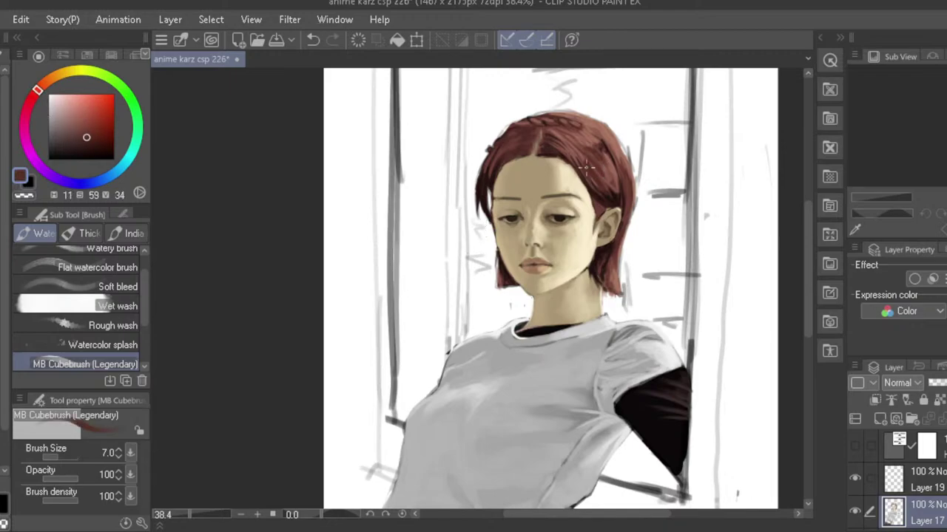
{"action": "left_click", "coordinate": [83, 122]}
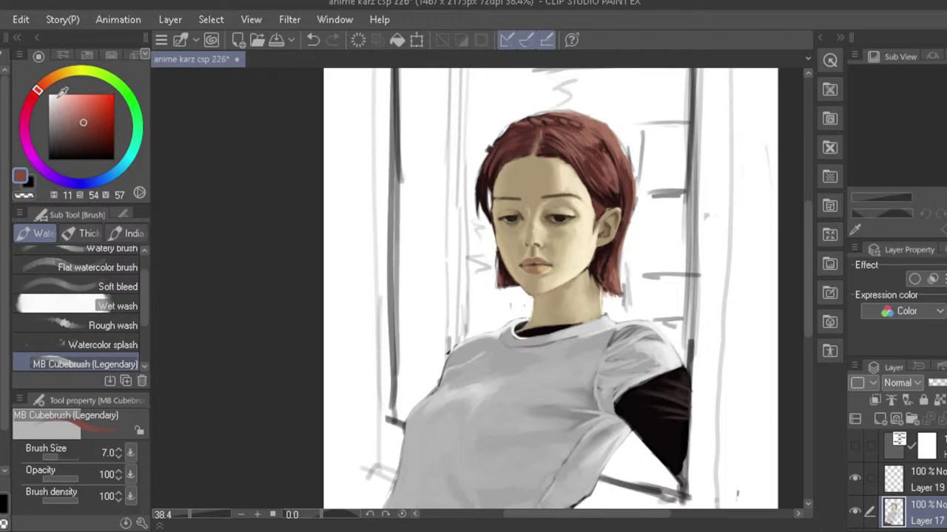
{"action": "left_click_drag", "start_coordinate": [39, 90], "coordinate": [47, 77]}
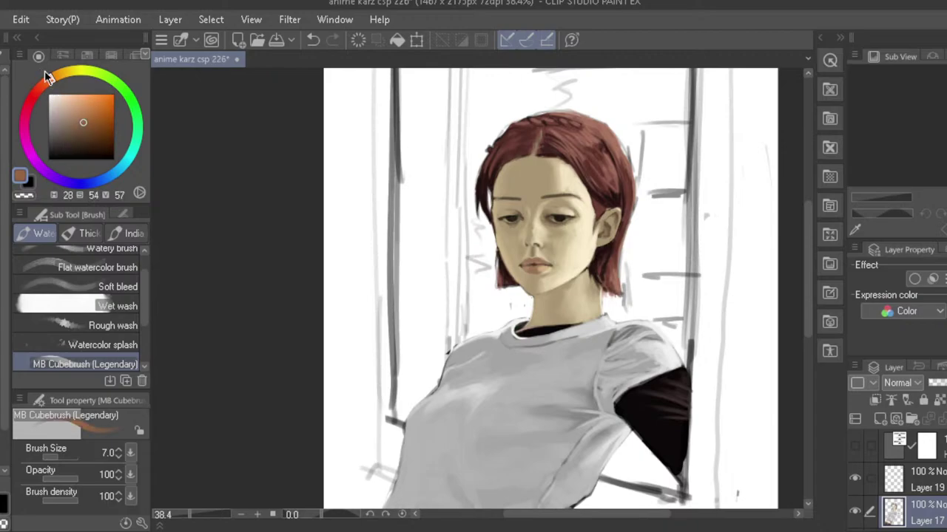
- Try orange-brown strokes on the hair beside the forehead, enlarging the brush to sizes 15 and 17
{"action": "key", "text": "]"}
{"action": "key", "text": "]"}
{"action": "key", "text": "]"}
{"action": "key", "text": "]"}
{"action": "mouse_move", "coordinate": [479, 207]}
{"action": "left_mouse_down"}
{"action": "mouse_move", "coordinate": [478, 233]}
{"action": "mouse_move", "coordinate": [482, 220]}
{"action": "left_mouse_up"}
{"action": "key", "text": "ctrl+z"}
{"action": "key", "text": "ctrl+z"}
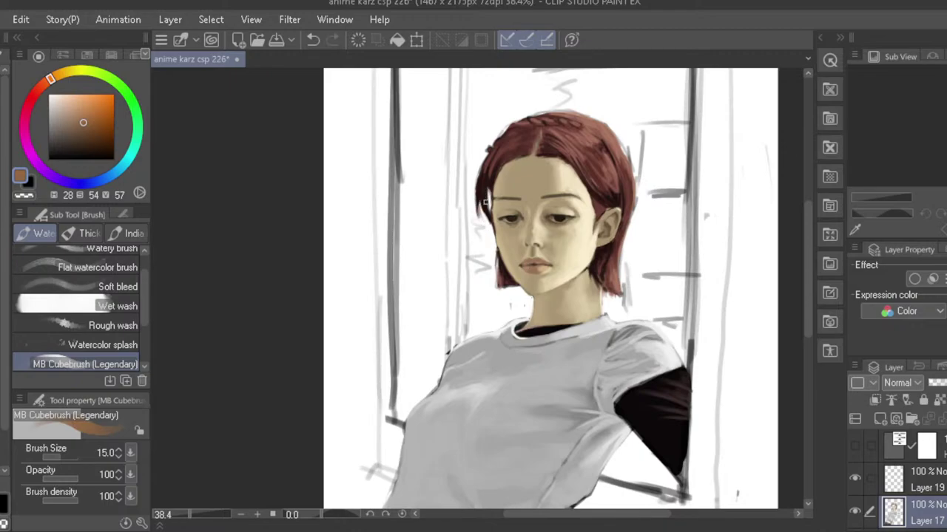
{"action": "key", "text": "bracketleft"}
{"action": "key", "text": "bracketright"}
{"action": "key", "text": "bracketright"}
{"action": "key", "text": "ctrl+z"}
- Paint darker brown strands (H 28, S 56, V 44) on the hair above the ear, reducing the brush to size 12
{"action": "left_click", "coordinate": [85, 131]}
{"action": "left_click_drag", "start_coordinate": [591, 163], "coordinate": [606, 185]}
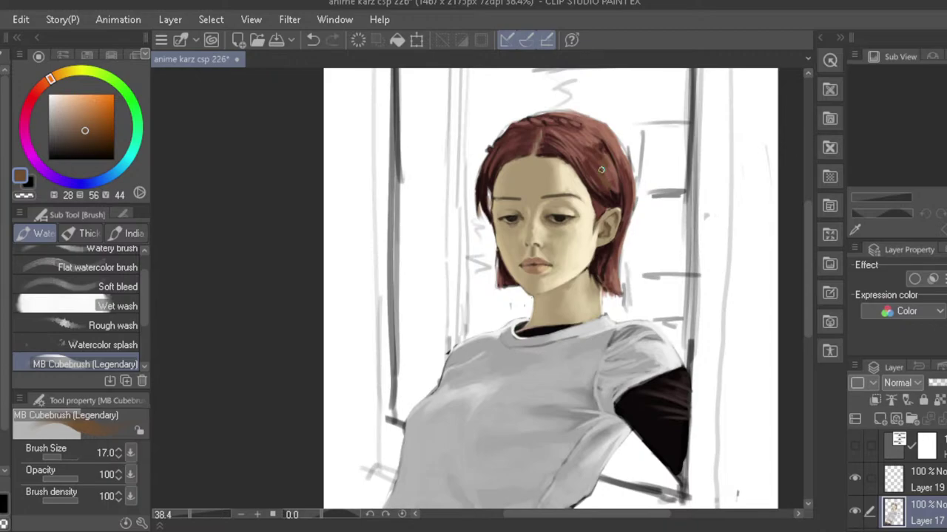
{"action": "key", "text": "ctrl+z"}
{"action": "left_click_drag", "start_coordinate": [596, 166], "coordinate": [610, 185]}
{"action": "key", "text": "bracketleft"}
{"action": "key", "text": "bracketleft"}
{"action": "scroll", "coordinate": [521, 137], "scroll_direction": "up", "scroll_amount": 1}
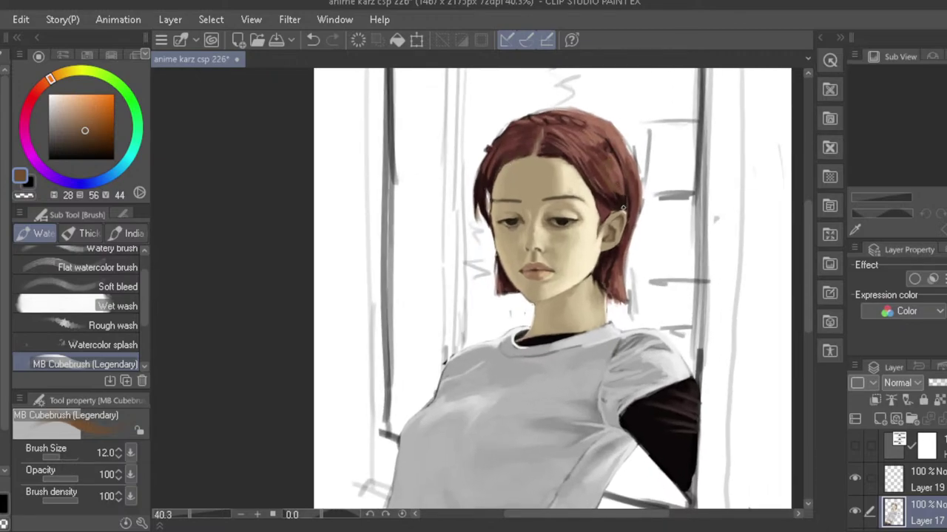
{"action": "key", "text": "ctrl+z"}
{"action": "key", "text": "ctrl+y"}
- Check the whole figure and the new hair tones in normal and mirrored views
{"action": "scroll", "coordinate": [545, 176], "scroll_direction": "down", "scroll_amount": 1}
{"action": "scroll", "coordinate": [509, 222], "scroll_direction": "down", "scroll_amount": 2}
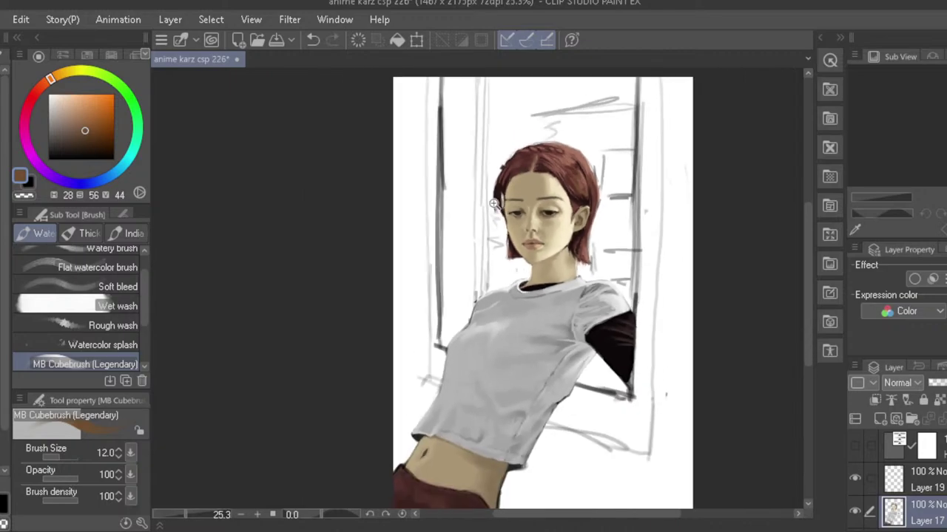
{"action": "key", "text": "h"}
{"action": "key", "text": "h"}
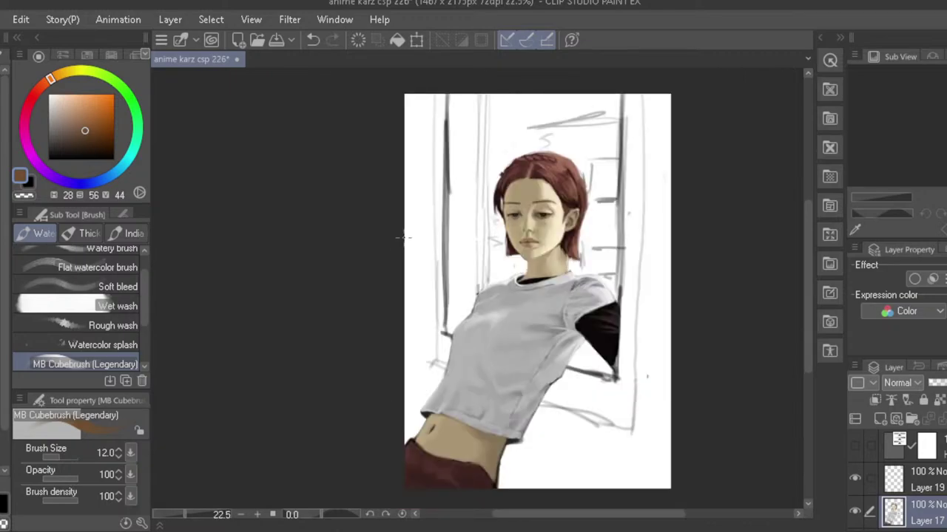
{"action": "key", "text": "h"}
{"action": "key", "text": "h"}
{"action": "key", "text": "h"}
{"action": "key", "text": "h"}
{"action": "left_click_drag", "start_coordinate": [566, 515], "coordinate": [549, 515]}
{"action": "left_click", "coordinate": [753, 327]}
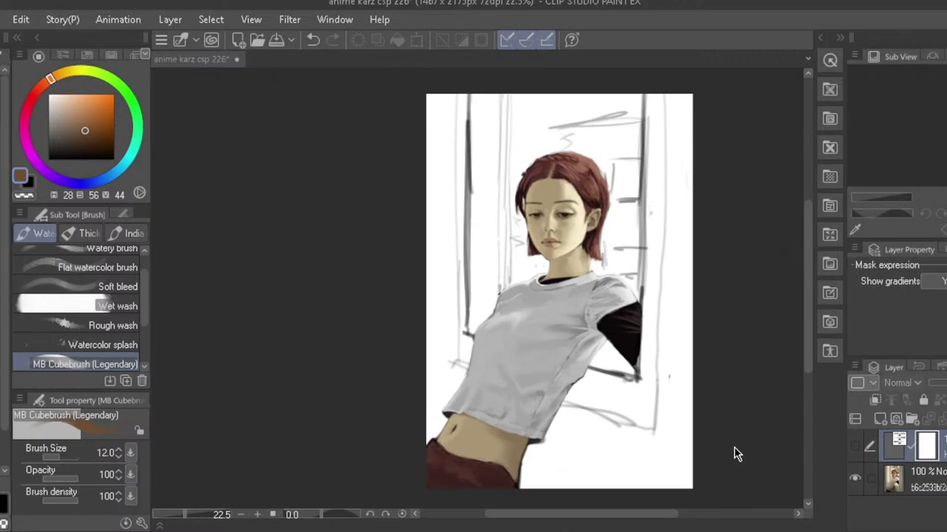
{"action": "key", "text": "ctrl+z"}
- Dot a pure white spot on the side of the hair with the G-pen at size 15 and check it at full figure
{"action": "scroll", "coordinate": [539, 239], "scroll_direction": "up", "scroll_amount": 3}
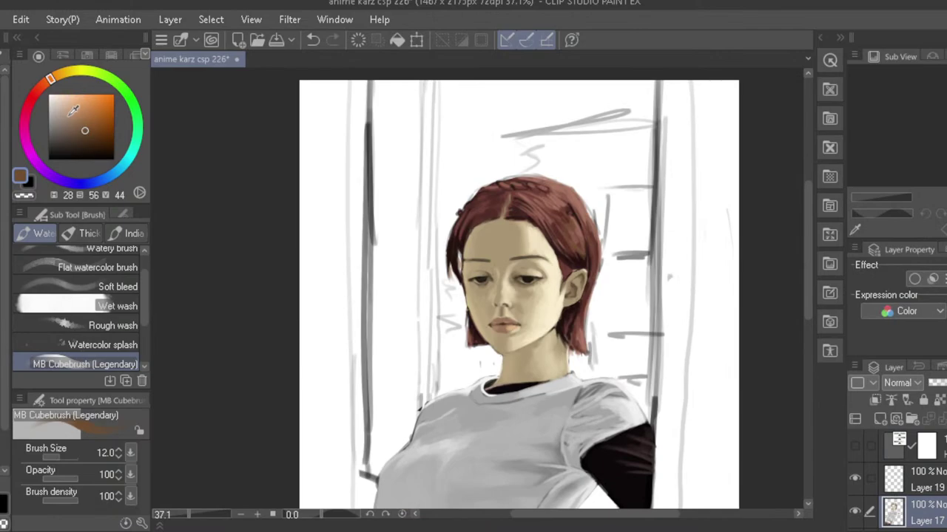
{"action": "left_click_drag", "start_coordinate": [72, 111], "coordinate": [32, 71]}
{"action": "key", "text": "p"}
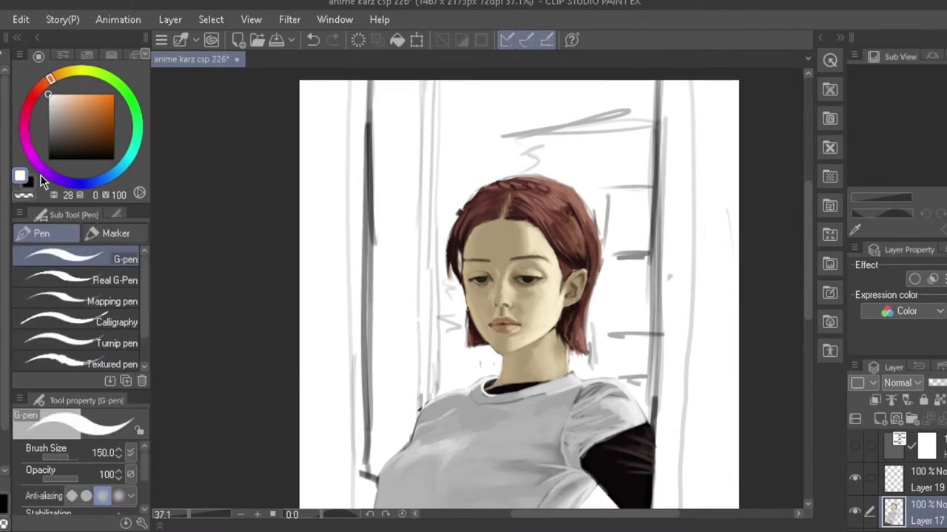
{"action": "key", "text": "bracketleft"}
{"action": "key", "text": "bracketleft"}
{"action": "key", "text": "bracketleft"}
{"action": "key", "text": "bracketleft"}
{"action": "key", "text": "bracketleft"}
{"action": "key", "text": "bracketleft"}
{"action": "left_click", "coordinate": [570, 213]}
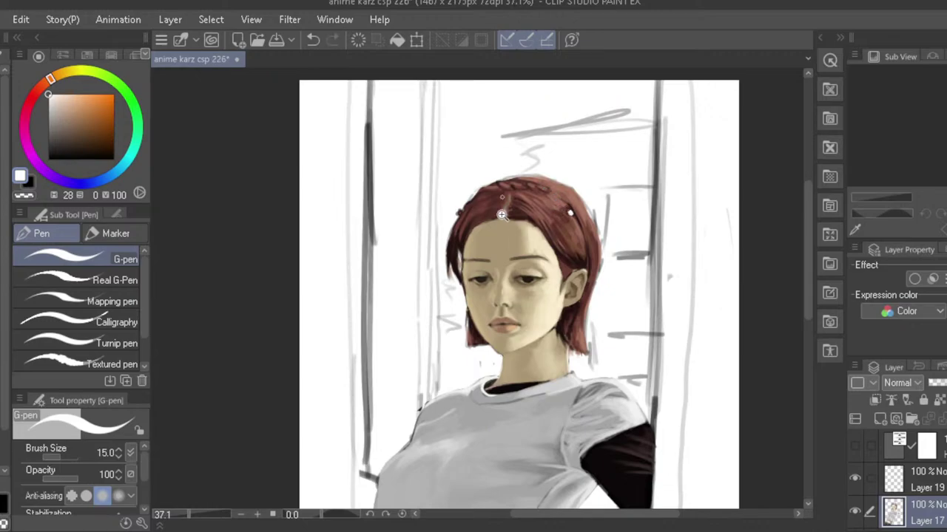
{"action": "scroll", "coordinate": [446, 209], "scroll_direction": "down", "scroll_amount": 2}
{"action": "scroll", "coordinate": [446, 208], "scroll_direction": "down", "scroll_amount": 3}
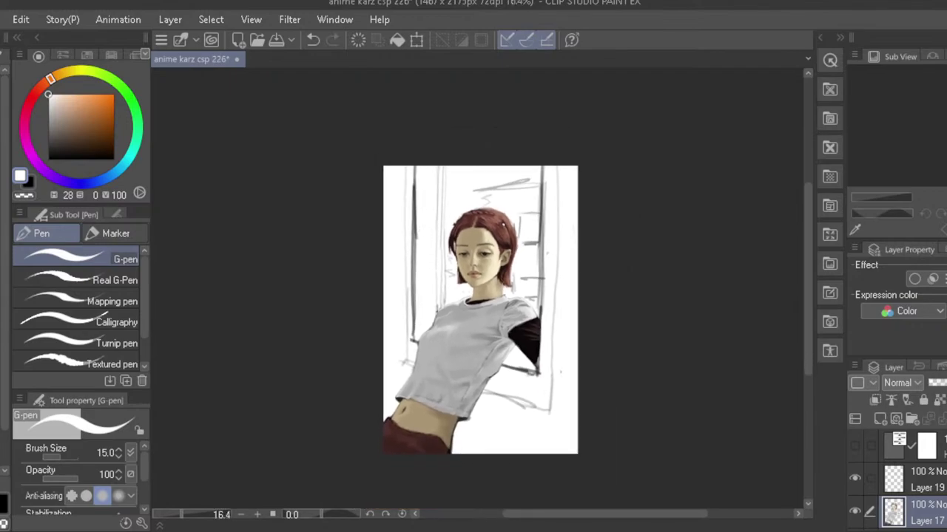
{"action": "scroll", "coordinate": [480, 230], "scroll_direction": "up", "scroll_amount": 5}
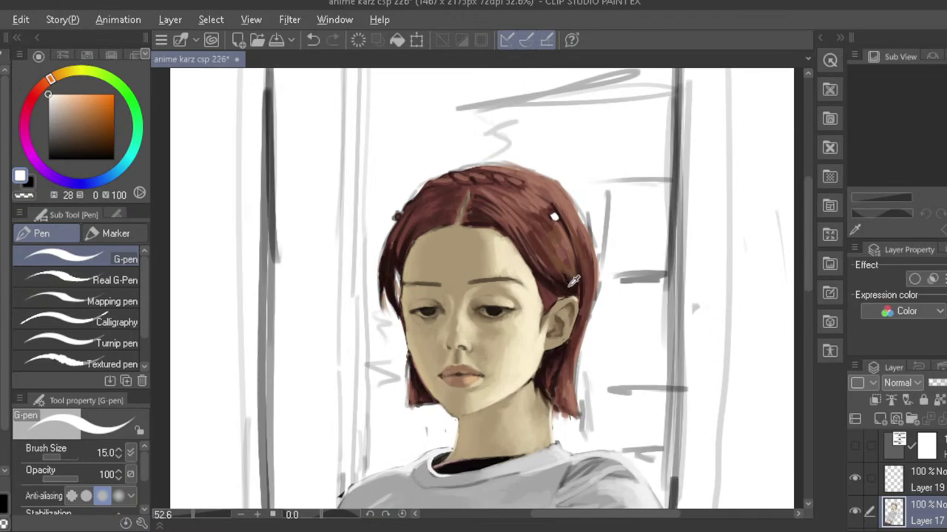
- Sample a near-black hair tone (H 4, S 53, V 13) and try it beside the white hair spot with the Pencil at size 10
{"action": "left_click", "coordinate": [574, 281], "text": "alt"}
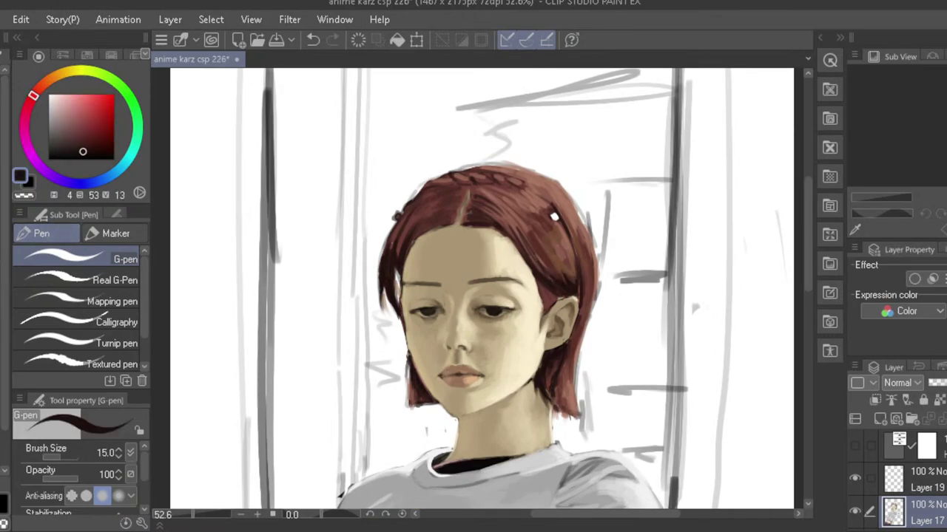
{"action": "key", "text": "p"}
{"action": "key", "text": "bracketleft"}
{"action": "key", "text": "bracketleft"}
{"action": "key", "text": "bracketleft"}
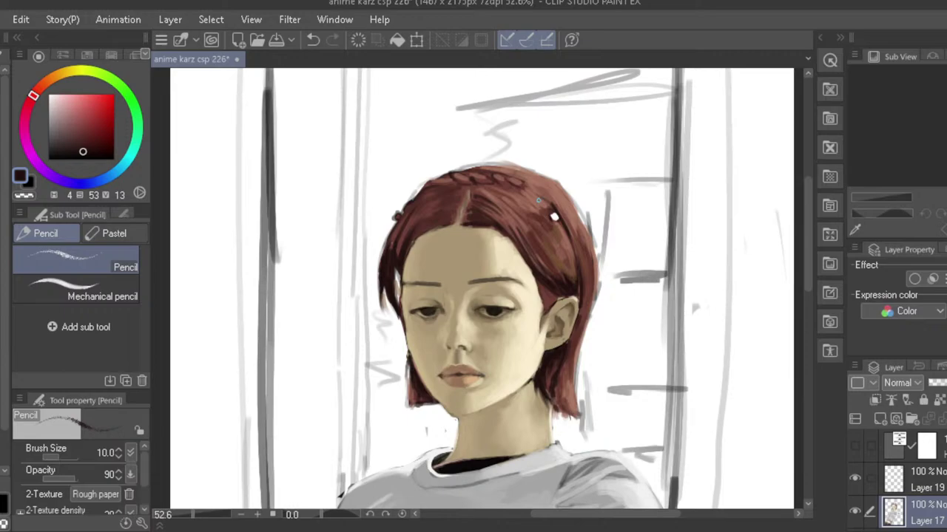
{"action": "key", "text": "ctrl+z"}
- Touch up the edge of the white hair spot in near-black with the MB Cubebrush, reducing it to sizes 8 and 6
{"action": "key", "text": "b"}
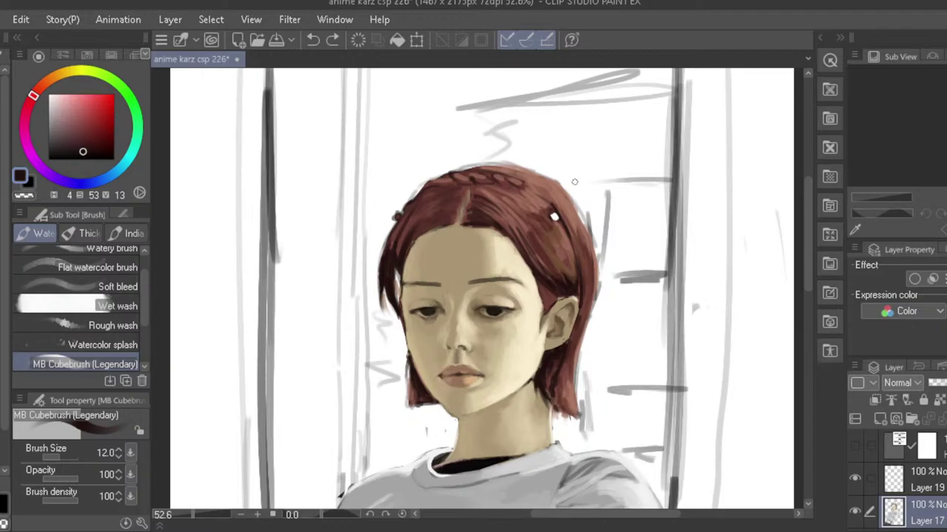
{"action": "key", "text": "bracketleft"}
{"action": "key", "text": "bracketleft"}
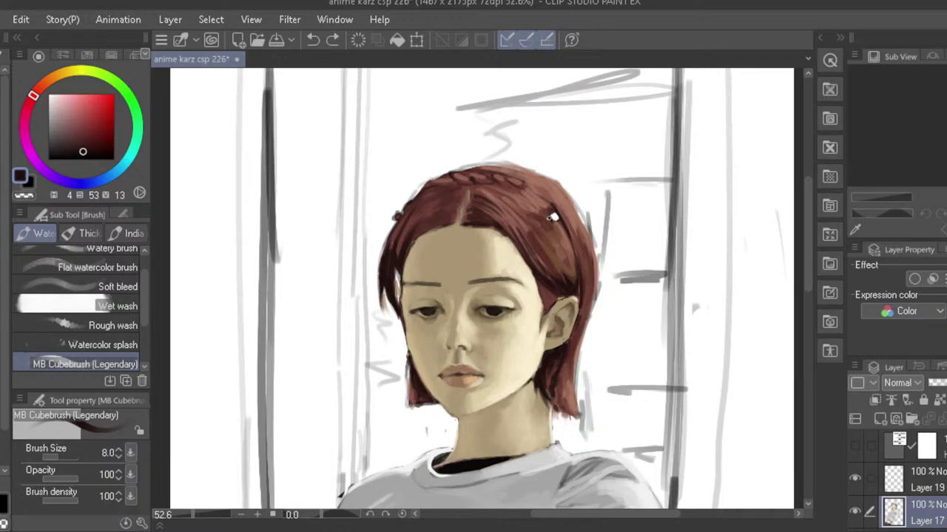
{"action": "left_click_drag", "start_coordinate": [549, 218], "coordinate": [545, 216]}
{"action": "key", "text": "bracketleft"}
{"action": "key", "text": "bracketleft"}
{"action": "key", "text": "ctrl+z"}
- Check the hair accent and the whole figure in mirrored and normal views
{"action": "scroll", "coordinate": [511, 235], "scroll_direction": "down", "scroll_amount": 3}
{"action": "key", "text": "h"}
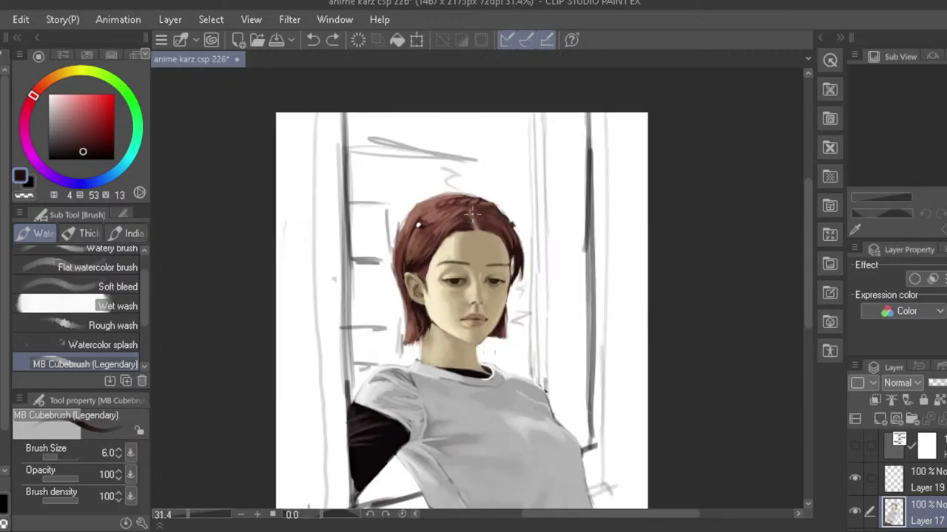
{"action": "key", "text": "h"}
{"action": "left_click_drag", "start_coordinate": [443, 351], "coordinate": [472, 220]}
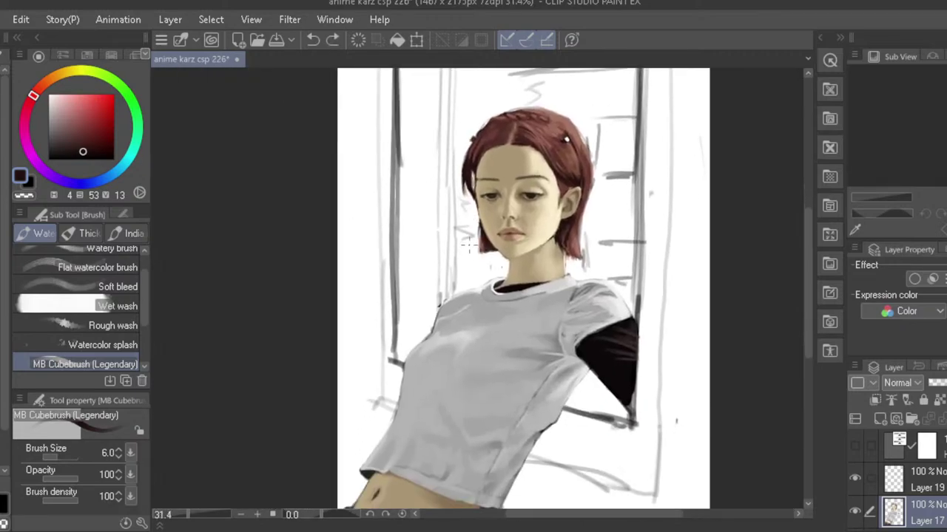
{"action": "left_click_drag", "start_coordinate": [482, 264], "coordinate": [464, 245]}
{"action": "key", "text": "h"}
{"action": "key", "text": "h"}
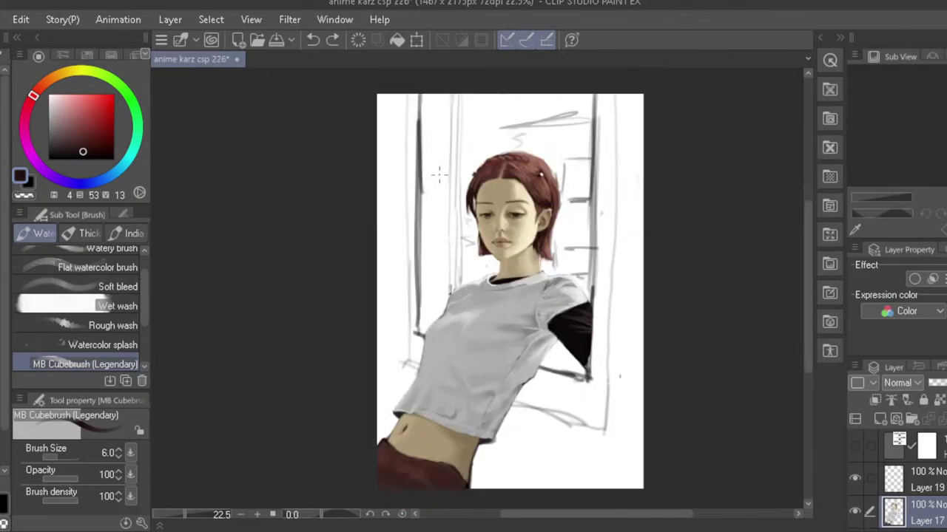
{"action": "left_click", "coordinate": [781, 265]}
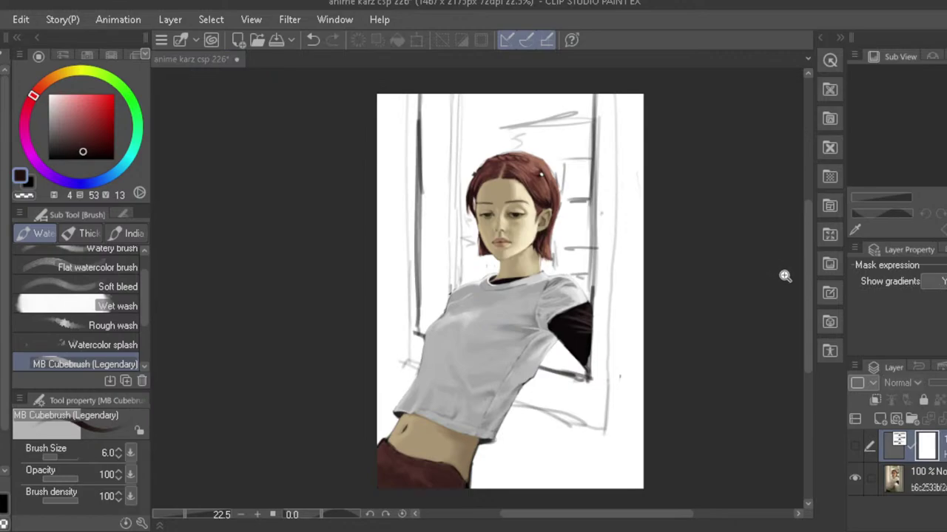
{"action": "key", "text": "ctrl+z"}
- Darken the sampled skin tone to H 38, S 33, V 56 and try it as a shadow on the eyelid nearer the ear
{"action": "left_click", "coordinate": [526, 232]}
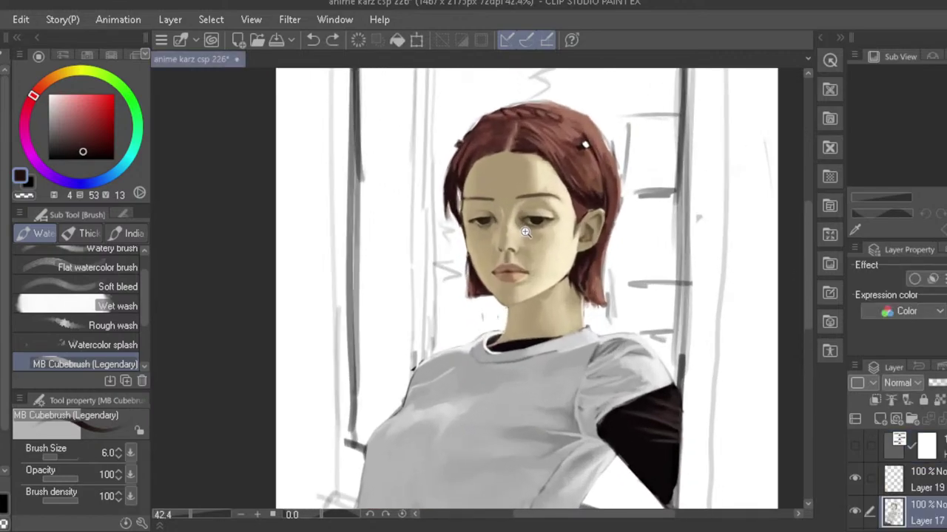
{"action": "scroll", "coordinate": [525, 232], "scroll_direction": "up", "scroll_amount": 1}
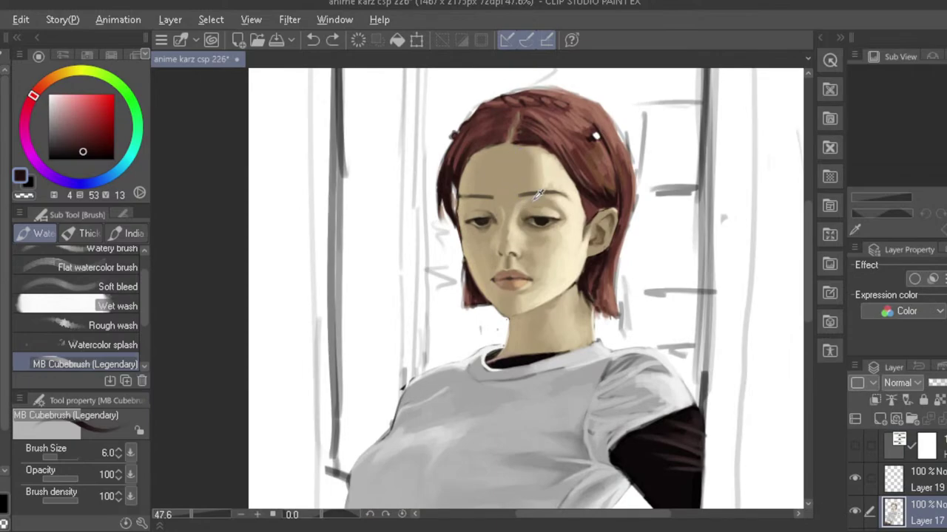
{"action": "left_click", "coordinate": [540, 196], "text": "alt"}
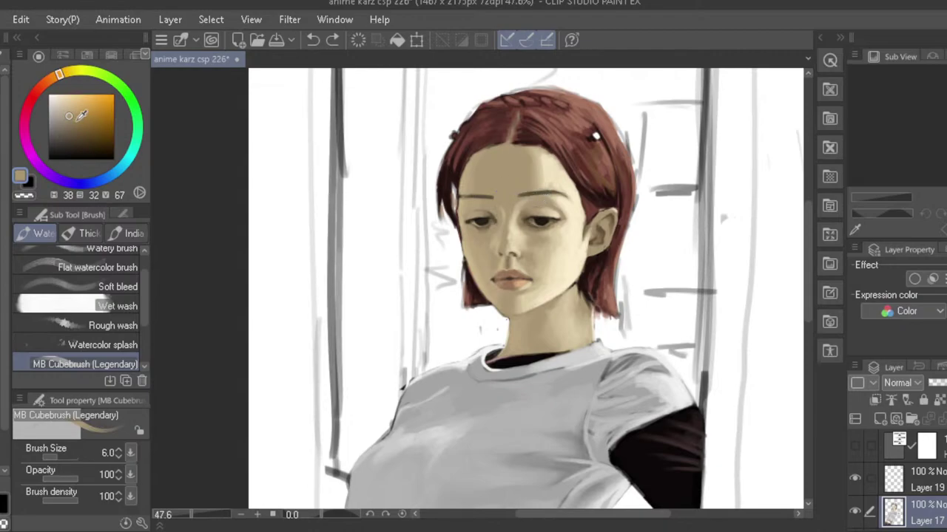
{"action": "left_click", "coordinate": [70, 124]}
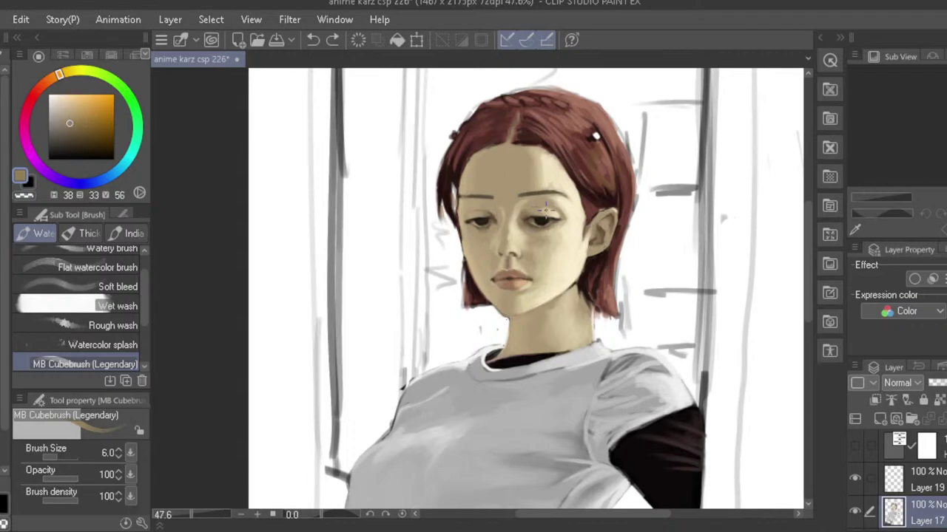
{"action": "key", "text": "bracketright"}
{"action": "key", "text": "bracketright"}
{"action": "key", "text": "bracketright"}
{"action": "key", "text": "bracketright"}
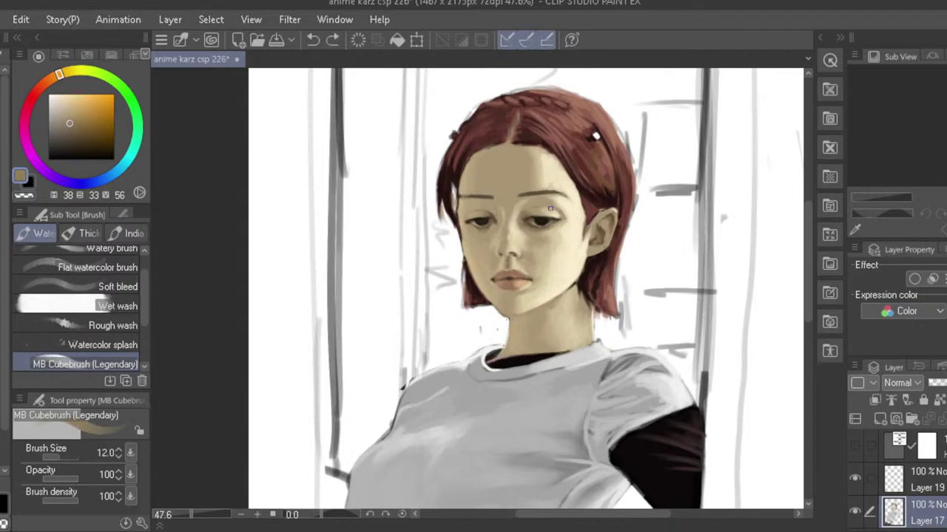
{"action": "key", "text": "bracketleft"}
{"action": "key", "text": "bracketleft"}
{"action": "key", "text": "bracketleft"}
{"action": "left_click", "coordinate": [552, 211]}
{"action": "key", "text": "bracketright"}
{"action": "key", "text": "bracketright"}
{"action": "key", "text": "bracketright"}
{"action": "key", "text": "ctrl+z"}
- Shade the inner corner of the far eye beside the nose bridge at size 15 and soften it with Blend, starting at size 17
{"action": "left_click_drag", "start_coordinate": [490, 211], "coordinate": [493, 218]}
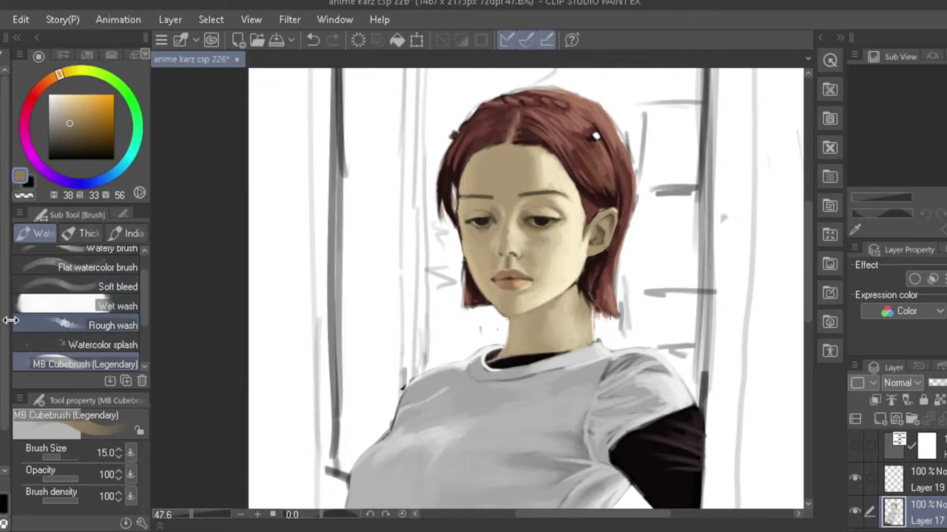
{"action": "key", "text": "j"}
{"action": "key", "text": "bracketleft"}
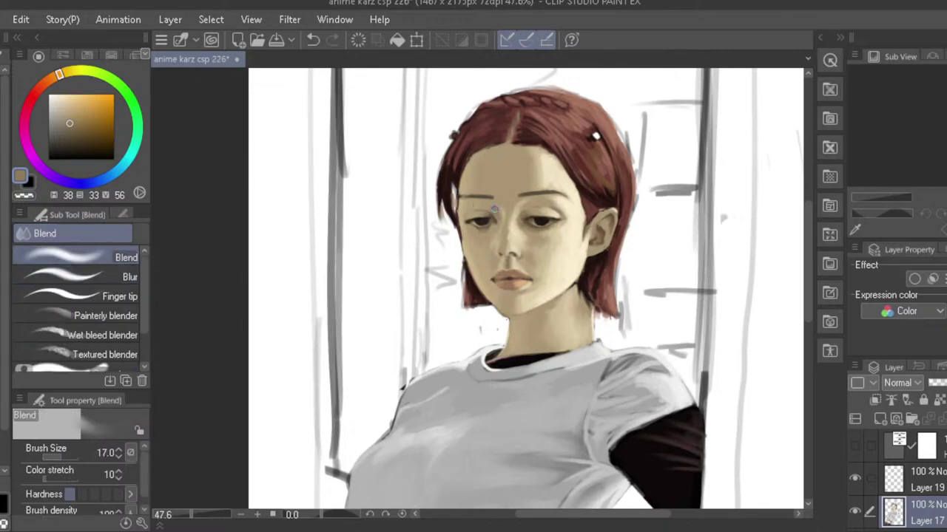
{"action": "key", "text": "ctrl+z"}
{"action": "key", "text": "bracketleft"}
{"action": "key", "text": "ctrl+y"}
{"action": "key", "text": "bracketleft"}
- Sample the lighter skin tone (H 38, S 32, V 67) above the far eye for retouching the eyelid with the size 15 MB Cubebrush
{"action": "key", "text": "b"}
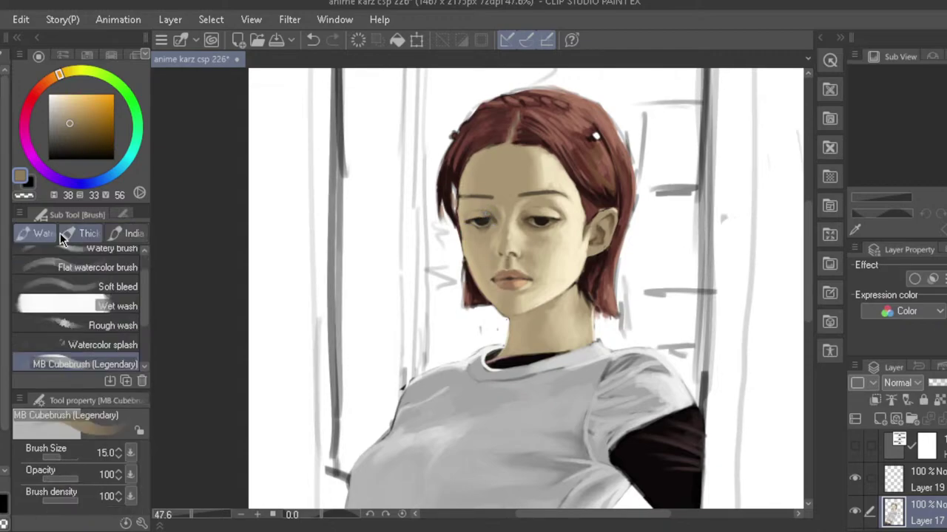
{"action": "left_click", "coordinate": [474, 204], "text": "alt"}
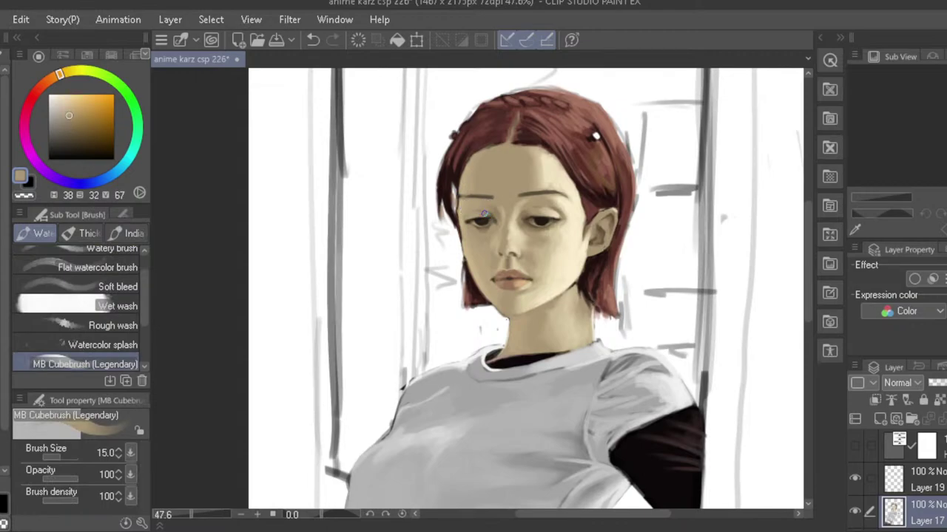
{"action": "left_click_drag", "start_coordinate": [477, 269], "coordinate": [448, 253]}
- Examine the face shading up close and the full figure's proportions in both normal and flipped orientation
{"action": "scroll", "coordinate": [448, 253], "scroll_direction": "up", "scroll_amount": 3}
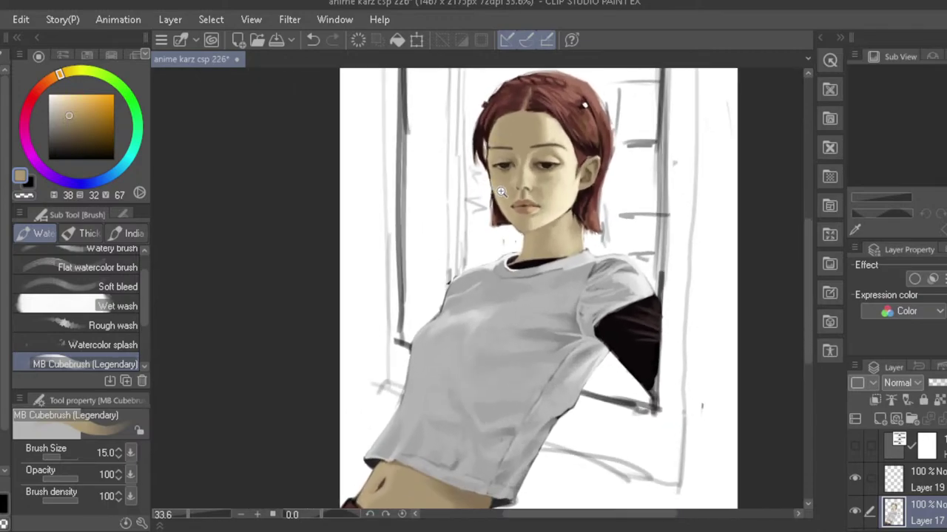
{"action": "scroll", "coordinate": [515, 202], "scroll_direction": "up", "scroll_amount": 2}
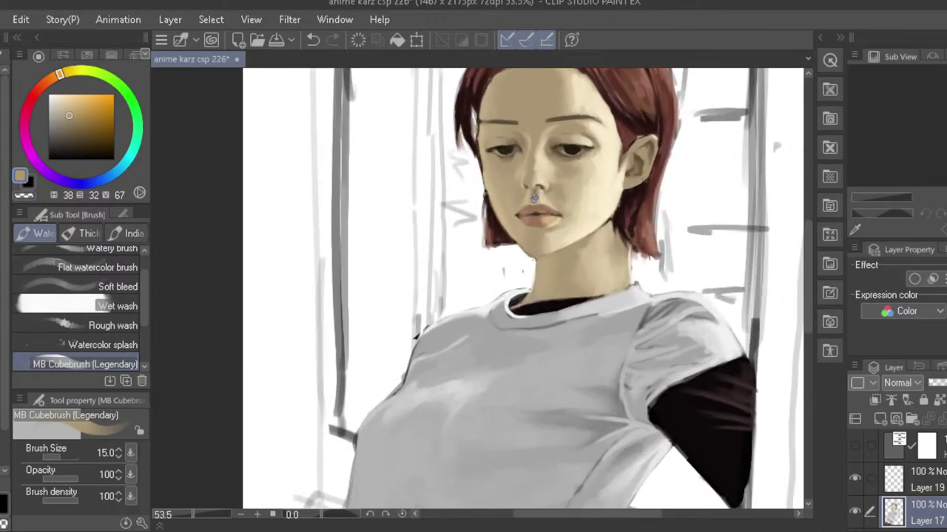
{"action": "scroll", "coordinate": [532, 203], "scroll_direction": "down", "scroll_amount": 1}
{"action": "scroll", "coordinate": [520, 232], "scroll_direction": "down", "scroll_amount": 2}
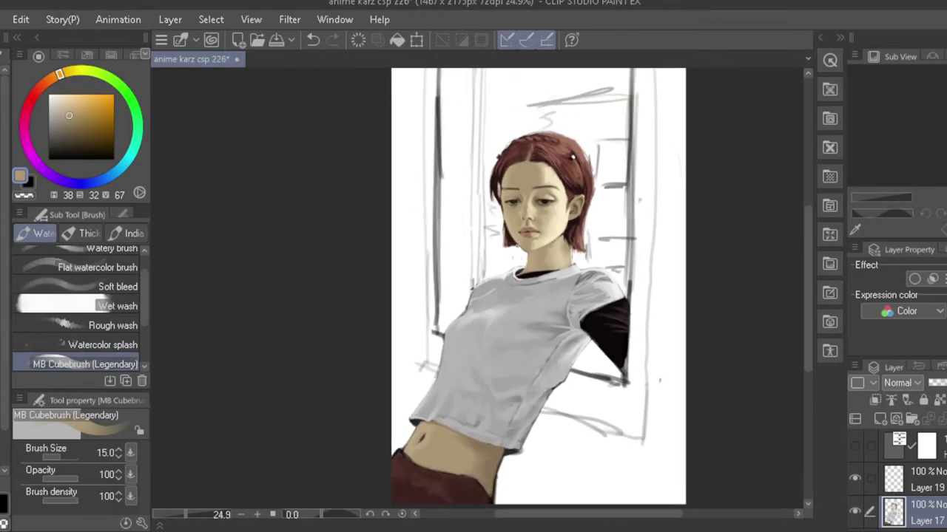
{"action": "key", "text": "h"}
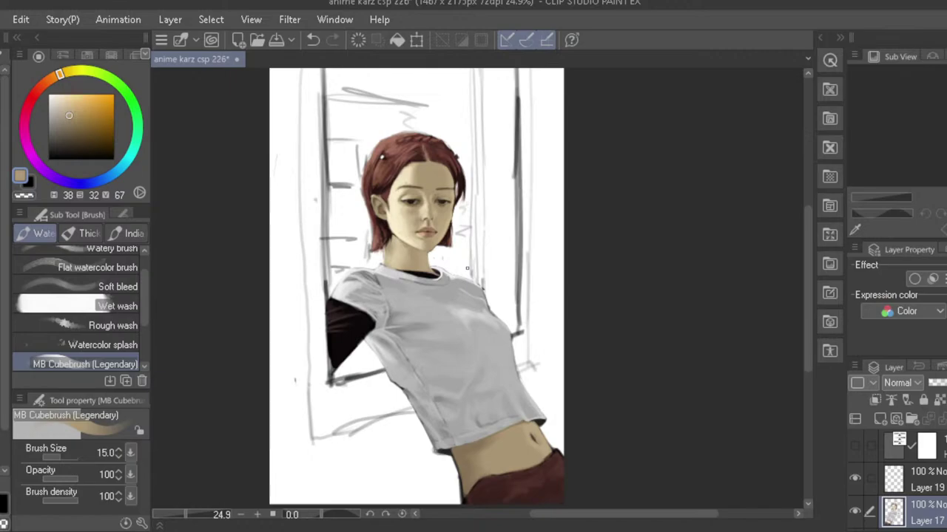
{"action": "left_click_drag", "start_coordinate": [543, 515], "coordinate": [539, 515]}
{"action": "key", "text": "h"}
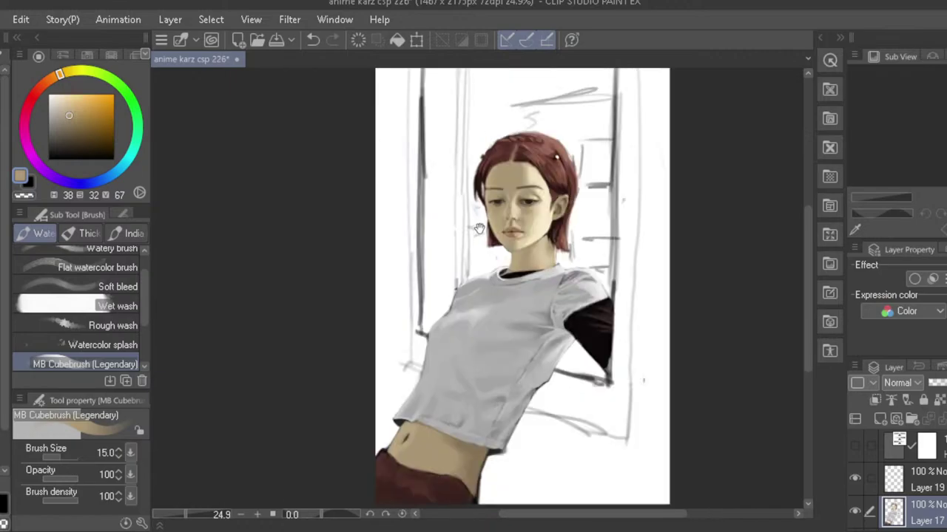
{"action": "left_click_drag", "start_coordinate": [479, 229], "coordinate": [489, 273]}
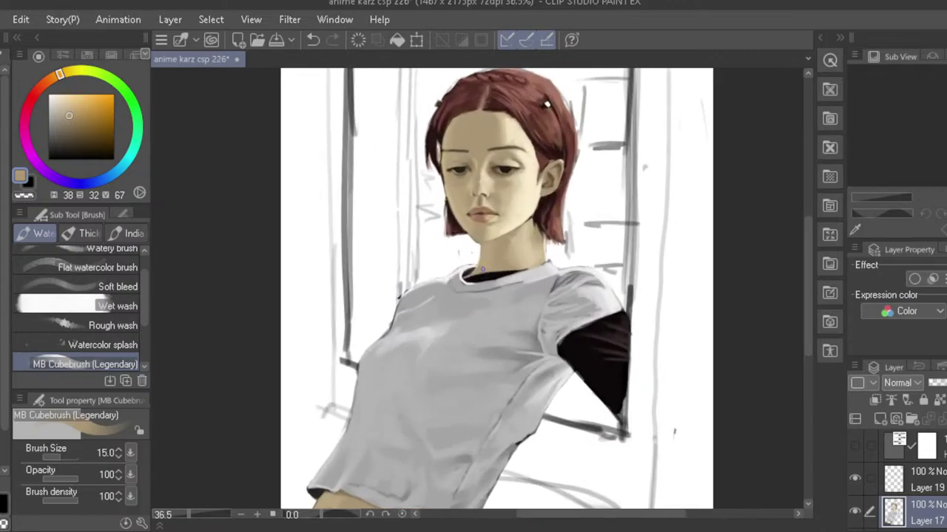
{"action": "mouse_move", "coordinate": [467, 203]}
{"action": "left_mouse_down"}
{"action": "mouse_move", "coordinate": [453, 208]}
{"action": "mouse_move", "coordinate": [457, 217]}
{"action": "left_mouse_up"}
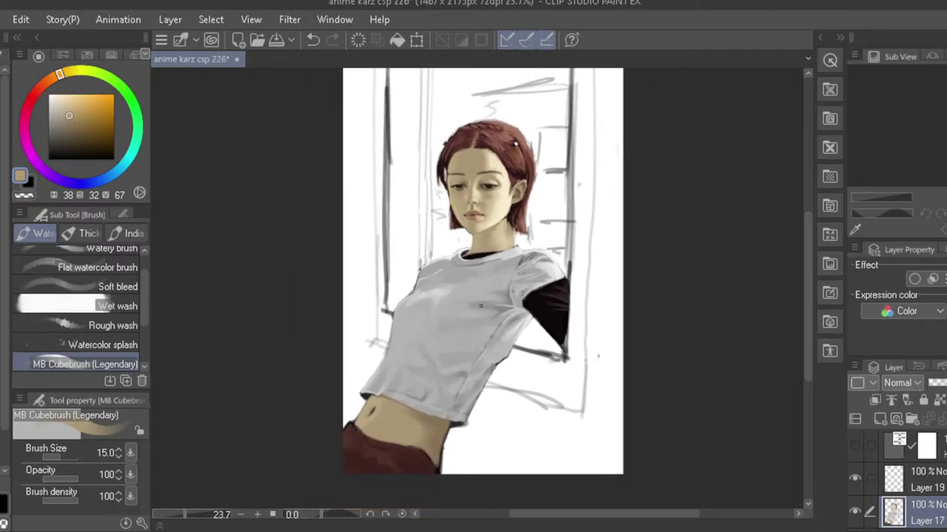
{"action": "key", "text": "h"}
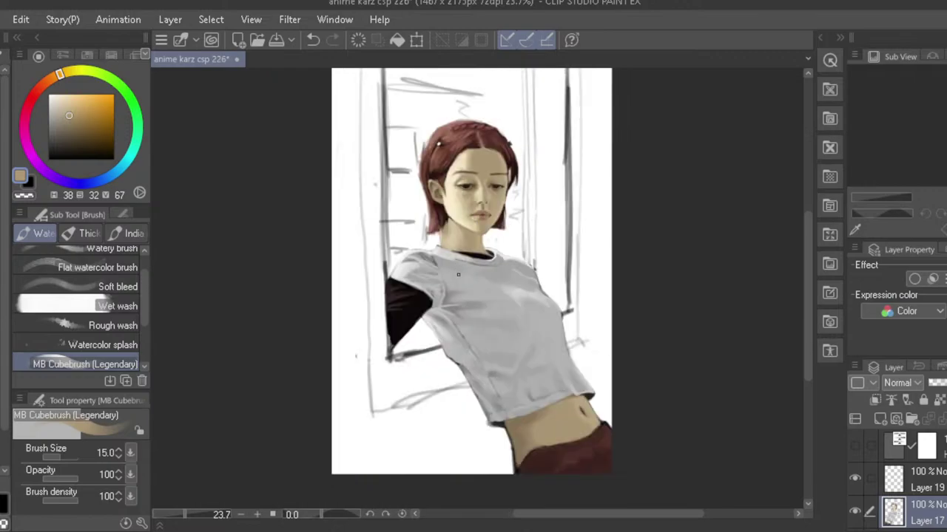
{"action": "key", "text": "h"}
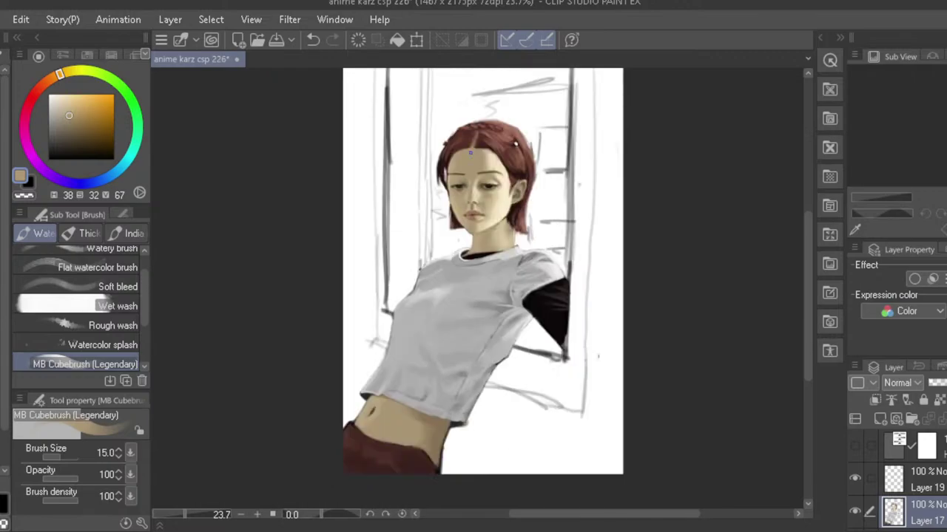
{"action": "left_click_drag", "start_coordinate": [443, 255], "coordinate": [453, 312]}
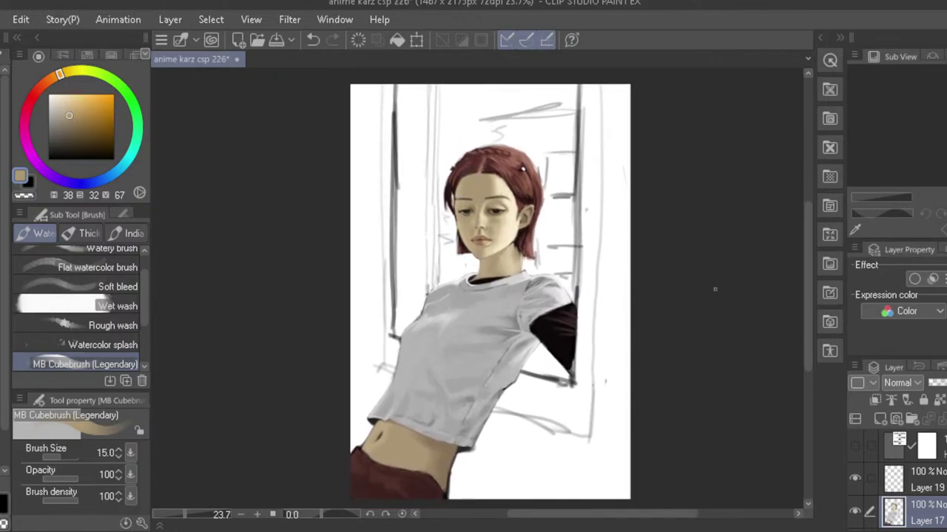
{"action": "left_click_drag", "start_coordinate": [779, 300], "coordinate": [797, 327]}
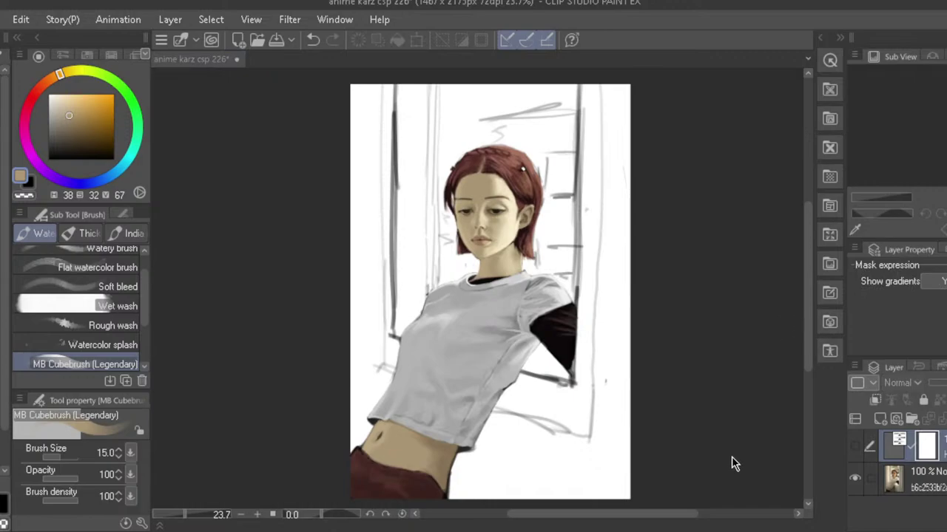
{"action": "key", "text": "ctrl+y"}
{"action": "left_click_drag", "start_coordinate": [537, 515], "coordinate": [534, 515]}
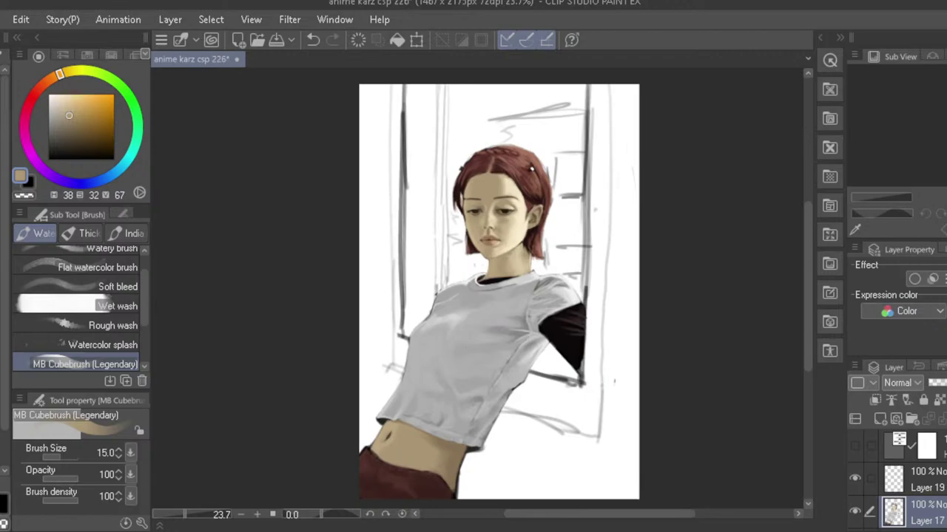
- Show the grey background wall on Layer 9 behind the figure
{"action": "scroll", "coordinate": [898, 481], "scroll_direction": "down", "scroll_amount": 5}
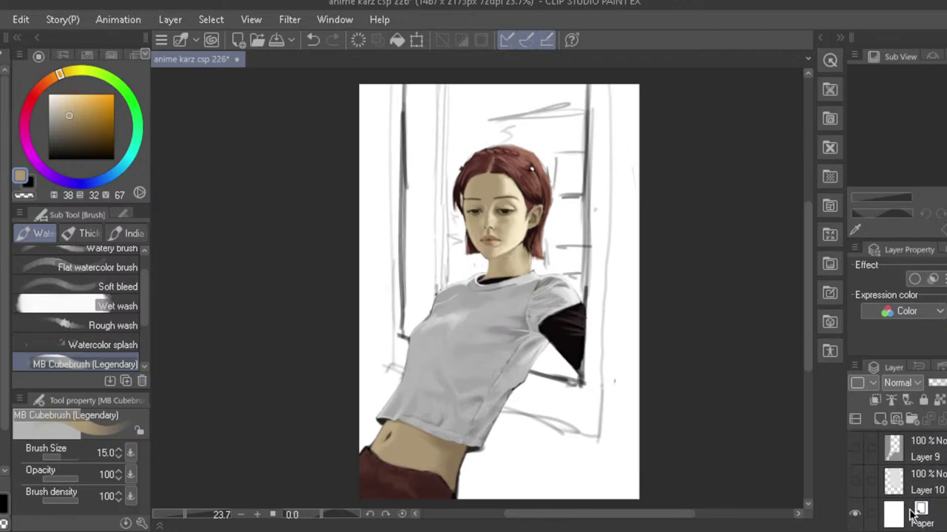
{"action": "left_click", "coordinate": [855, 447]}
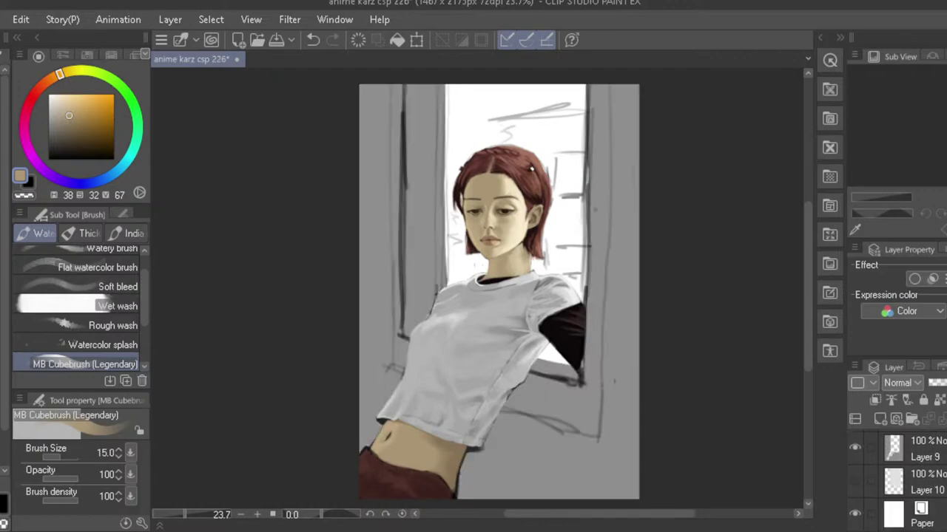
- Duplicate Layer 9 with the grey background and hide the original layer
{"action": "scroll", "coordinate": [899, 481], "scroll_direction": "up", "scroll_amount": 1}
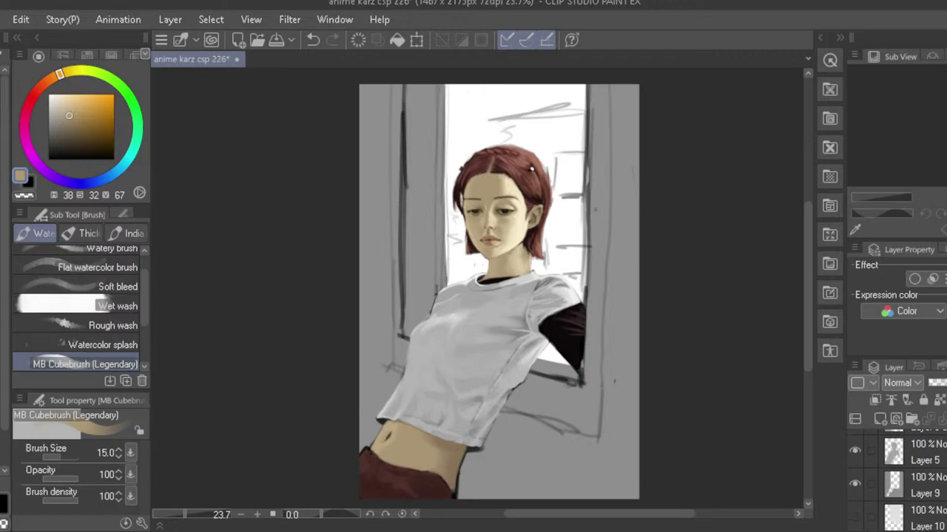
{"action": "left_click", "coordinate": [939, 482]}
{"action": "key", "text": "ctrl+v"}
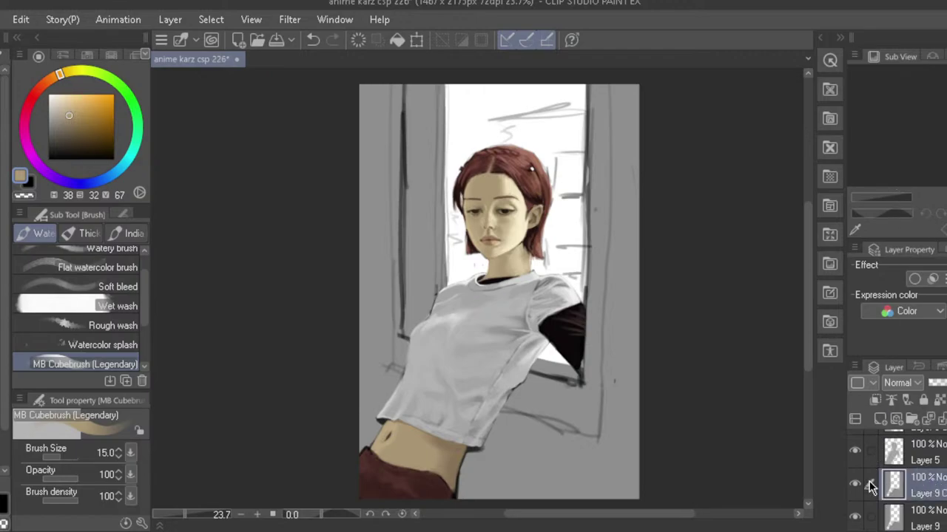
{"action": "left_click", "coordinate": [854, 517]}
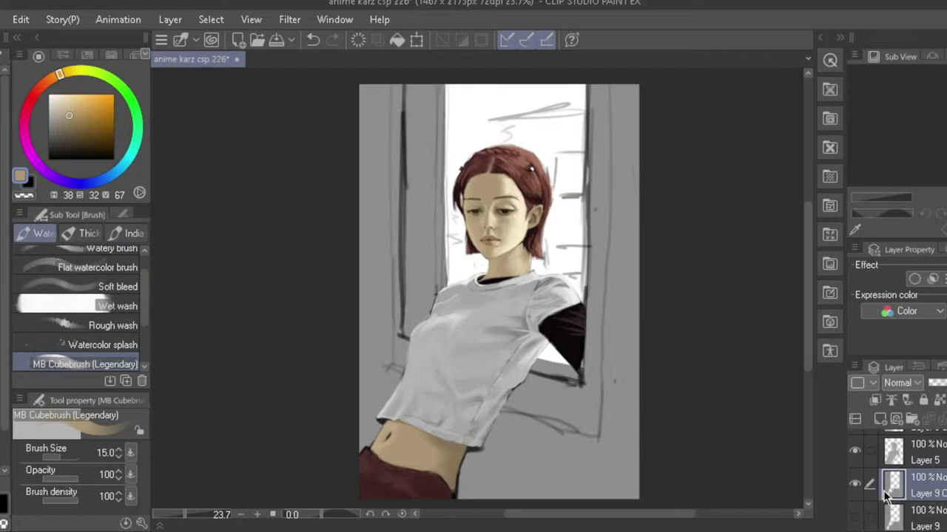
{"action": "scroll", "coordinate": [561, 326], "scroll_direction": "down", "scroll_amount": 1}
{"action": "scroll", "coordinate": [560, 326], "scroll_direction": "up", "scroll_amount": 1}
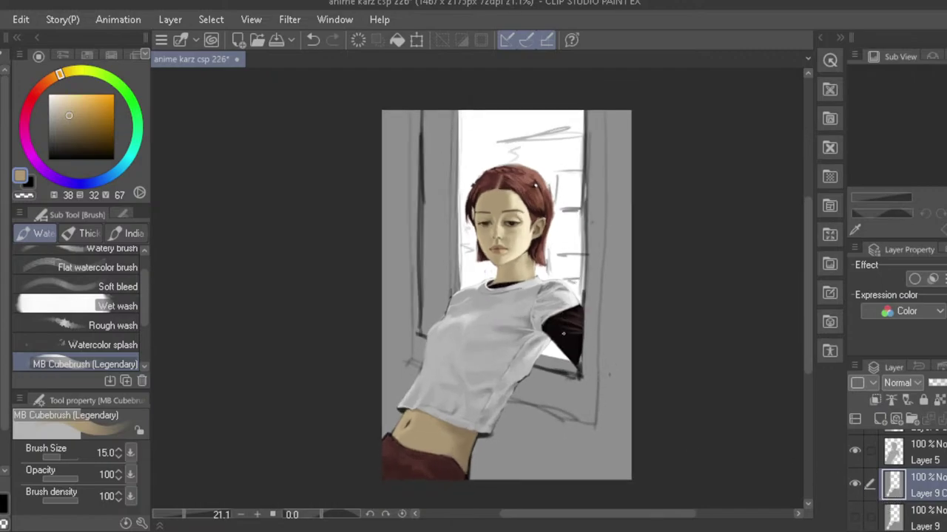
- Show the light grey window backdrop on Layer 10 and check the painting's values in greyscale with the top correction layer
{"action": "scroll", "coordinate": [898, 473], "scroll_direction": "down", "scroll_amount": 2}
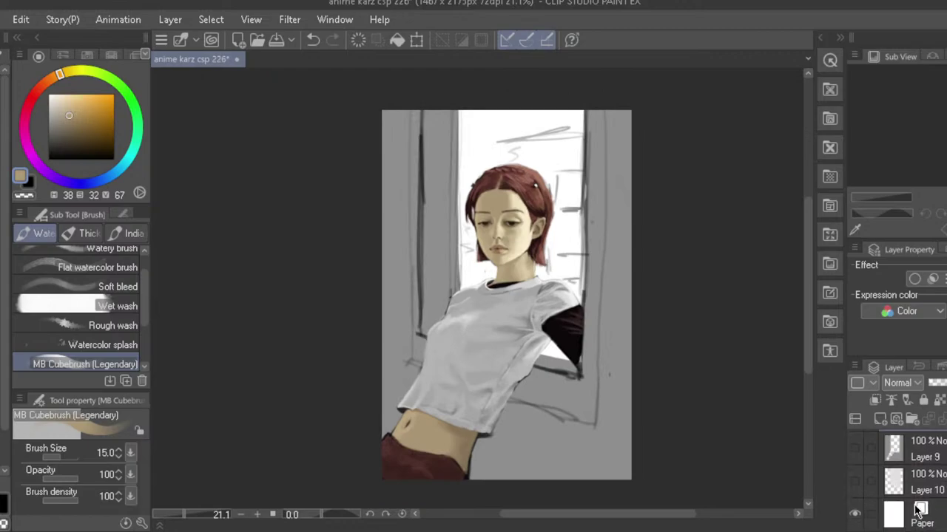
{"action": "left_click", "coordinate": [855, 484]}
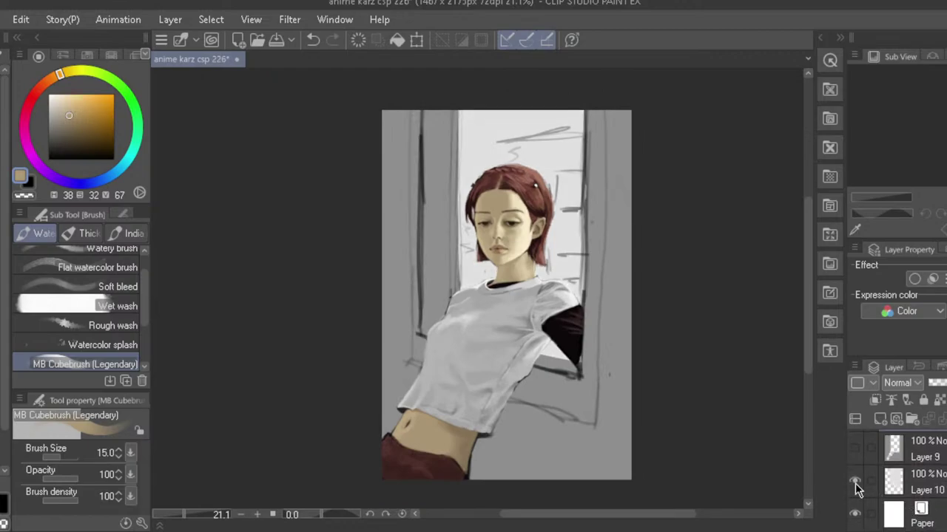
{"action": "scroll", "coordinate": [865, 494], "scroll_direction": "up", "scroll_amount": 3}
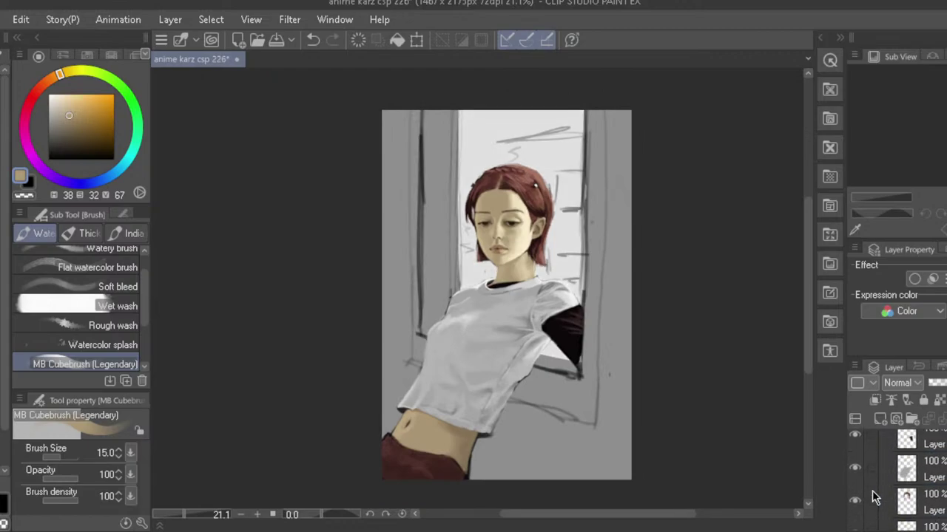
{"action": "scroll", "coordinate": [872, 500], "scroll_direction": "up", "scroll_amount": 2}
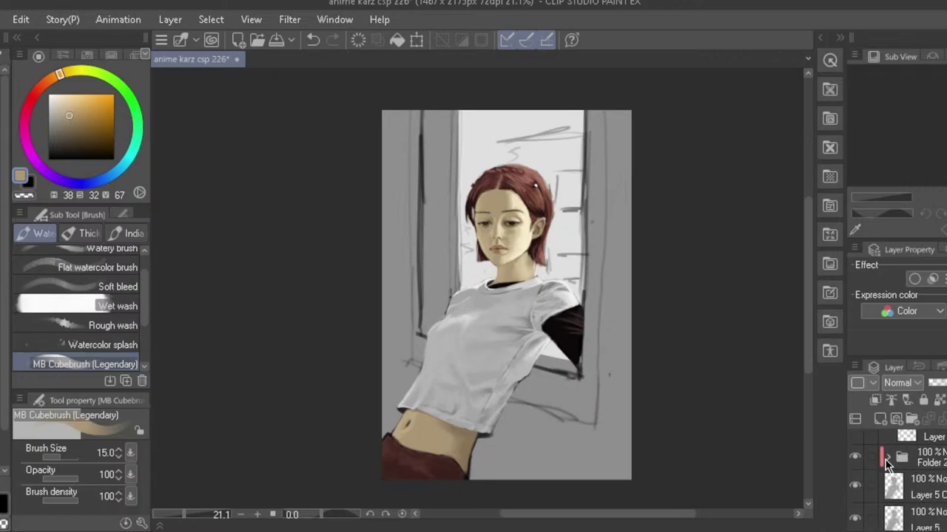
{"action": "scroll", "coordinate": [880, 506], "scroll_direction": "up", "scroll_amount": 2}
{"action": "scroll", "coordinate": [880, 507], "scroll_direction": "up", "scroll_amount": 2}
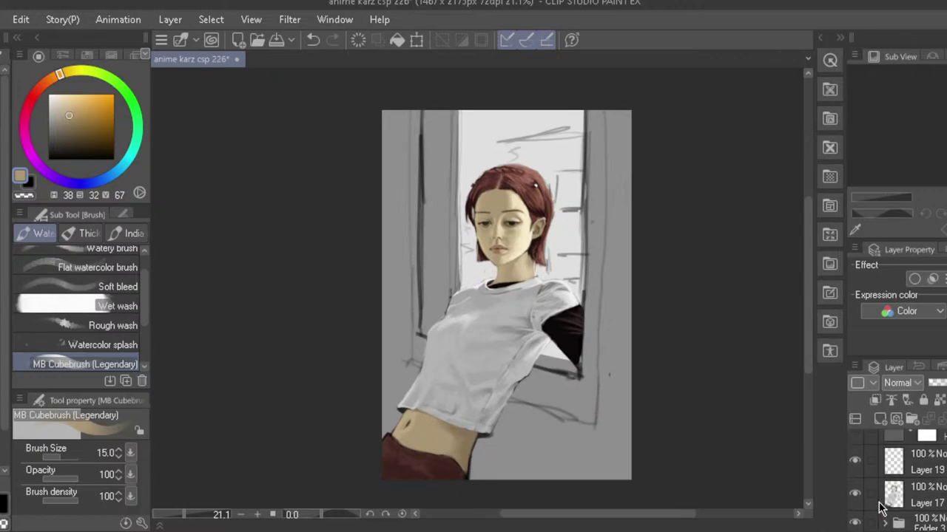
{"action": "left_click", "coordinate": [855, 457]}
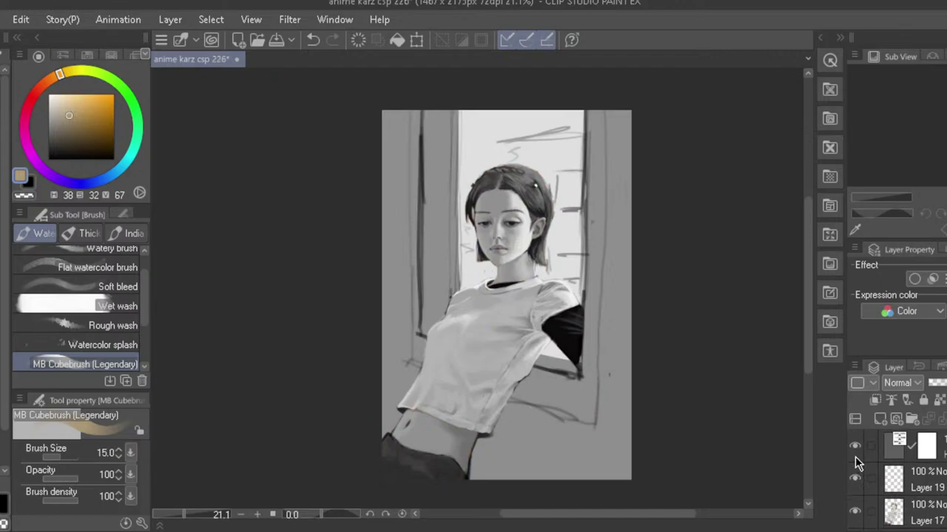
{"action": "left_click", "coordinate": [855, 459]}
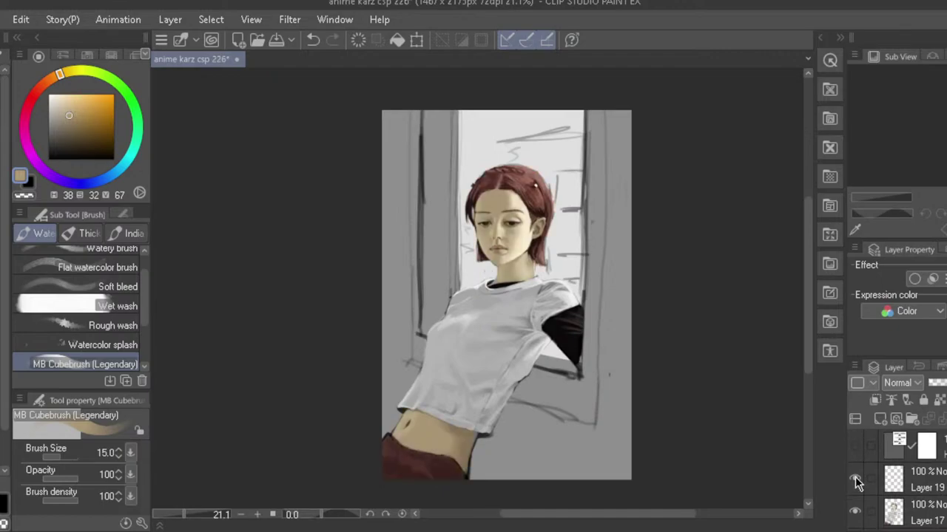
- Compare the figure with Folder 1 temporarily hidden, viewing it in both normal and flipped orientation
{"action": "scroll", "coordinate": [856, 482], "scroll_direction": "down", "scroll_amount": 2}
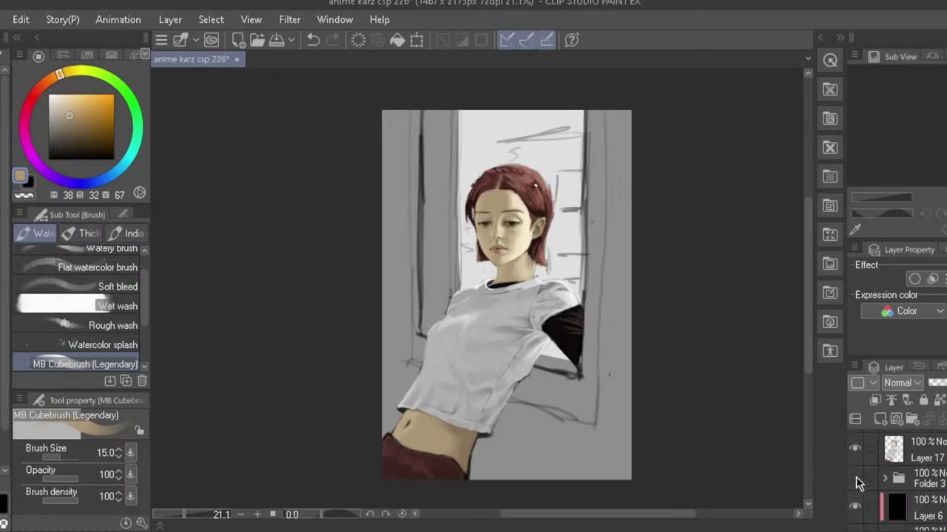
{"action": "left_click", "coordinate": [856, 479]}
{"action": "scroll", "coordinate": [854, 508], "scroll_direction": "down", "scroll_amount": 1}
{"action": "left_click", "coordinate": [855, 505]}
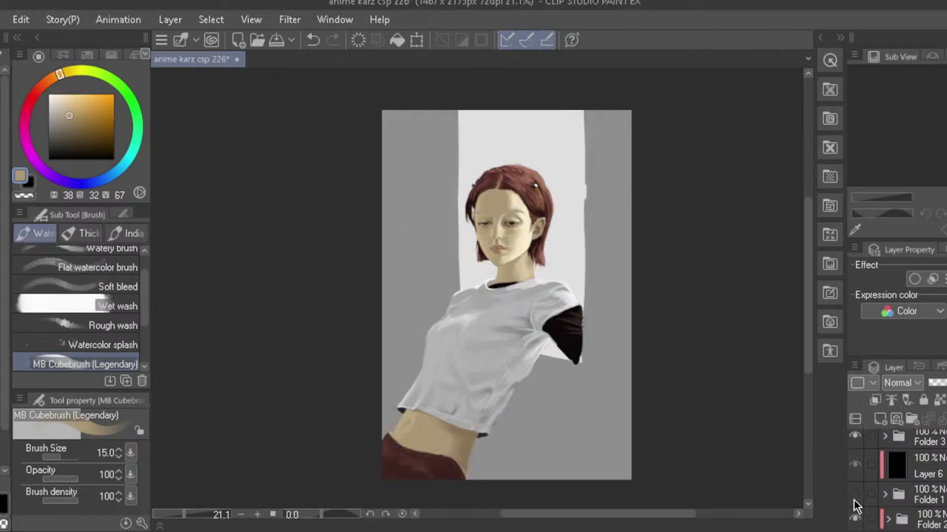
{"action": "key", "text": "h"}
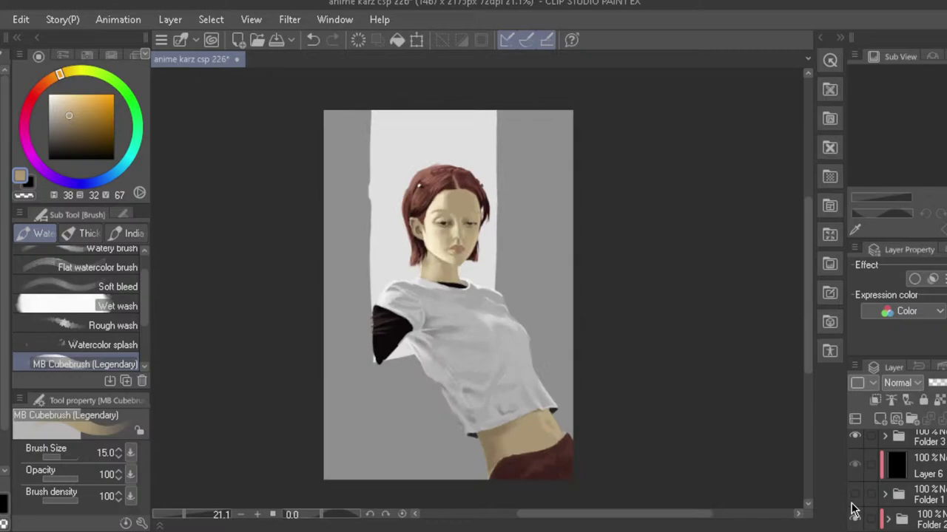
{"action": "key", "text": "h"}
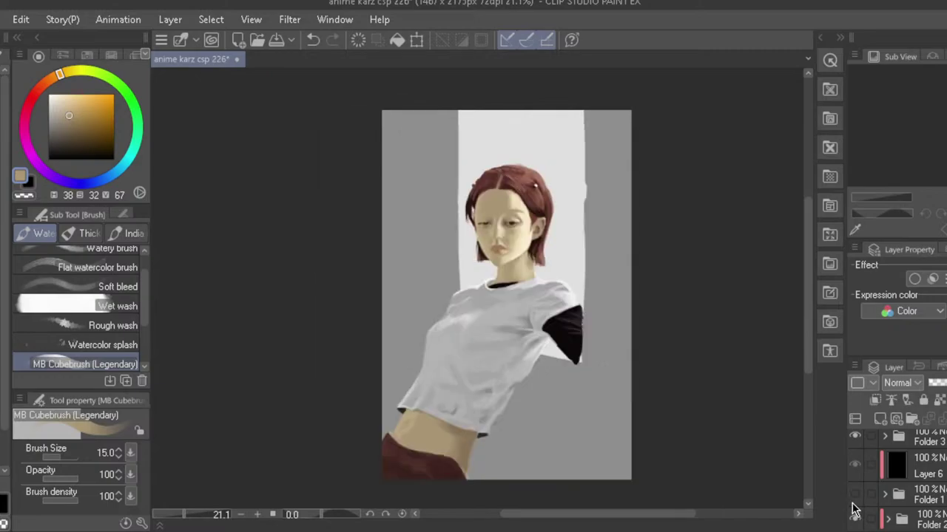
{"action": "left_click", "coordinate": [854, 494]}
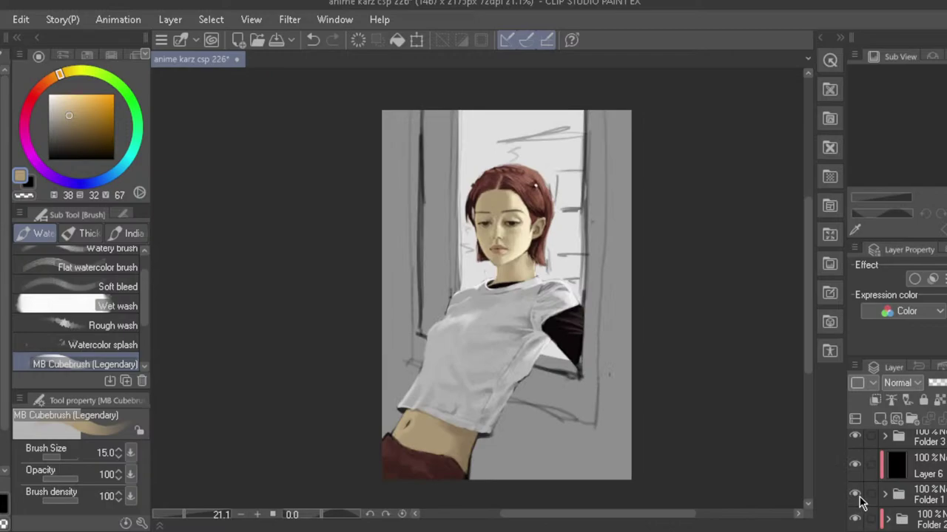
- Add a new folder clipped to the copy of Layer 9 and create an empty layer inside it
{"action": "scroll", "coordinate": [862, 501], "scroll_direction": "down", "scroll_amount": 3}
{"action": "scroll", "coordinate": [868, 502], "scroll_direction": "up", "scroll_amount": 1}
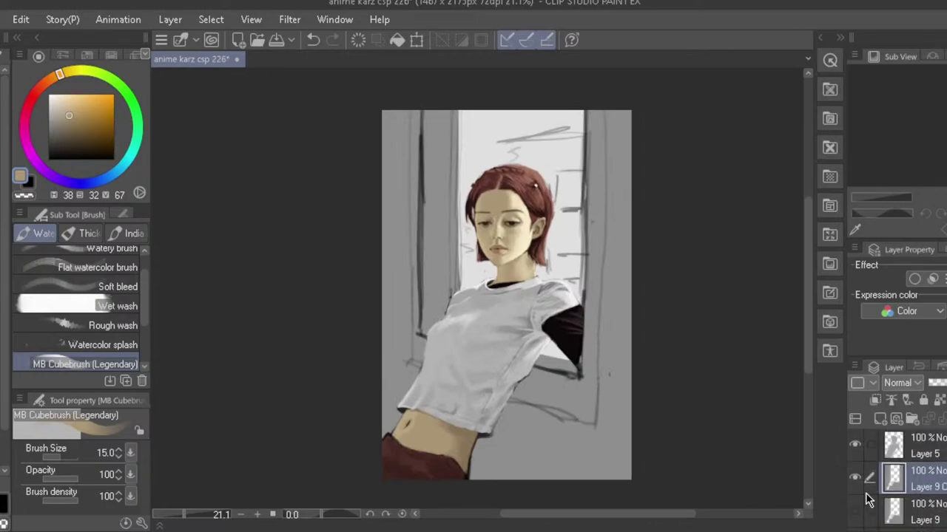
{"action": "left_click", "coordinate": [912, 419]}
{"action": "left_click", "coordinate": [880, 420]}
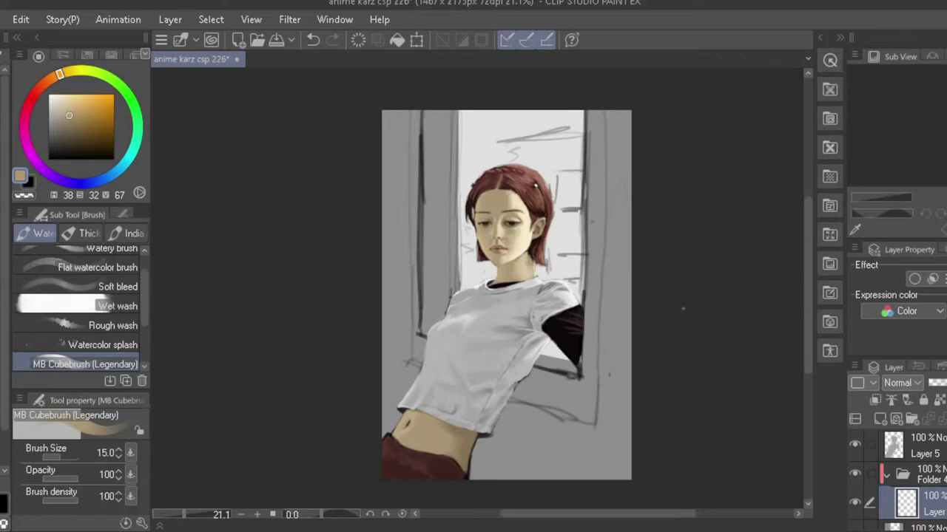
- Fill the new clipped layer with a warm beige-grey (H 37, S 16, V 59) to tint the wall around the window
{"action": "left_click", "coordinate": [503, 313], "text": "alt"}
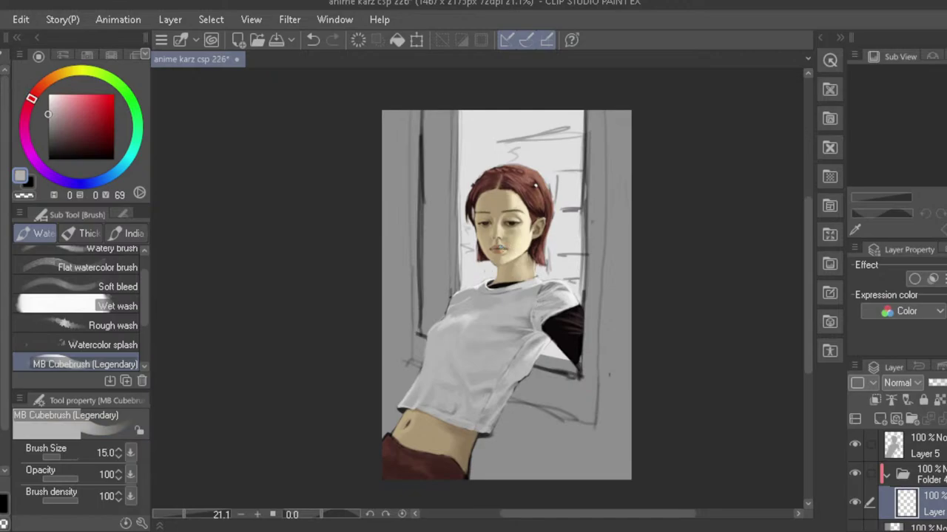
{"action": "left_click", "coordinate": [485, 233], "text": "alt"}
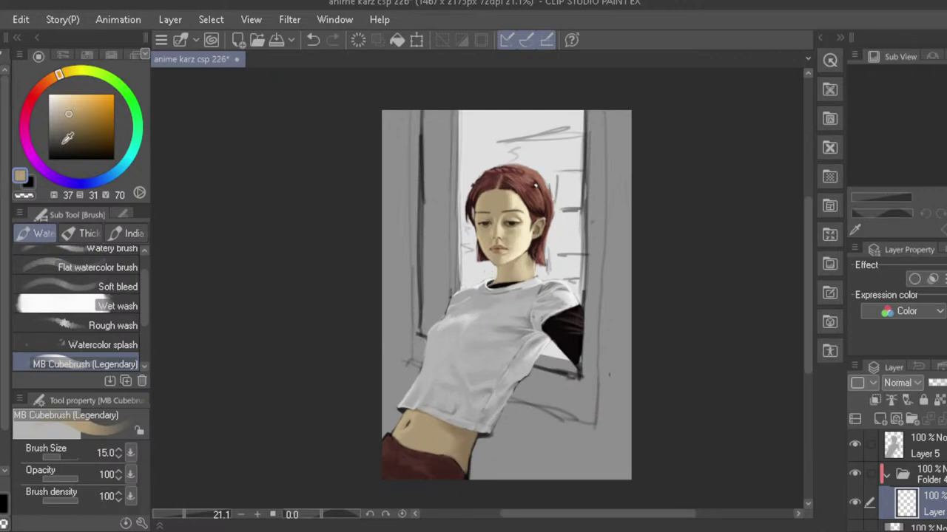
{"action": "left_click", "coordinate": [59, 111]}
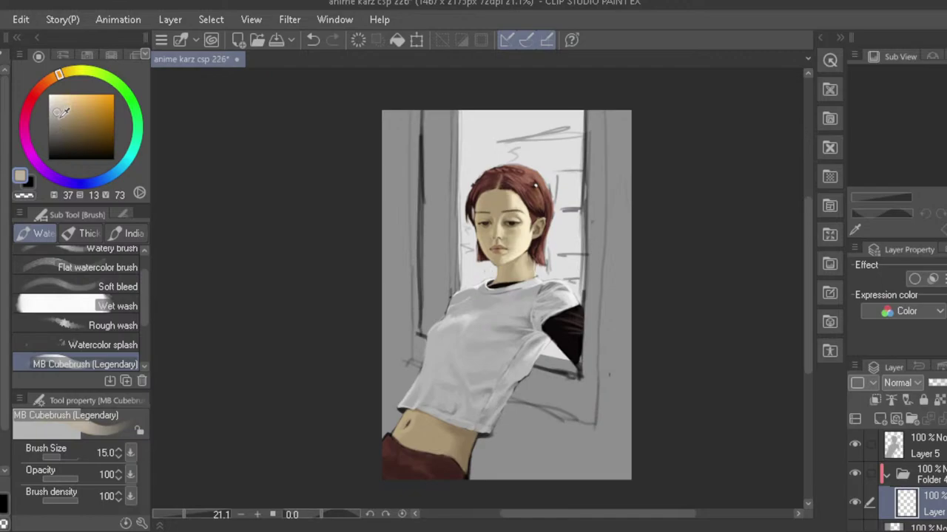
{"action": "left_click_drag", "start_coordinate": [58, 113], "coordinate": [59, 121]}
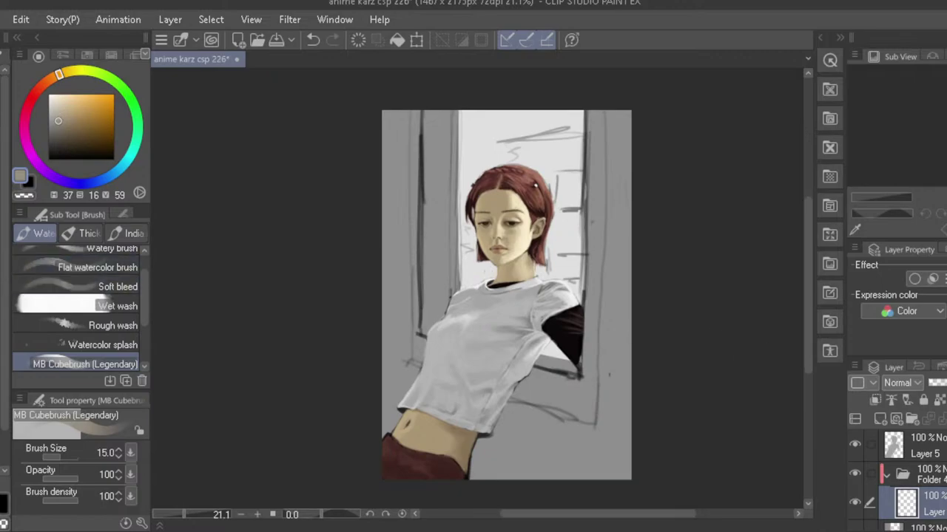
{"action": "key", "text": "g"}
{"action": "left_click", "coordinate": [409, 333]}
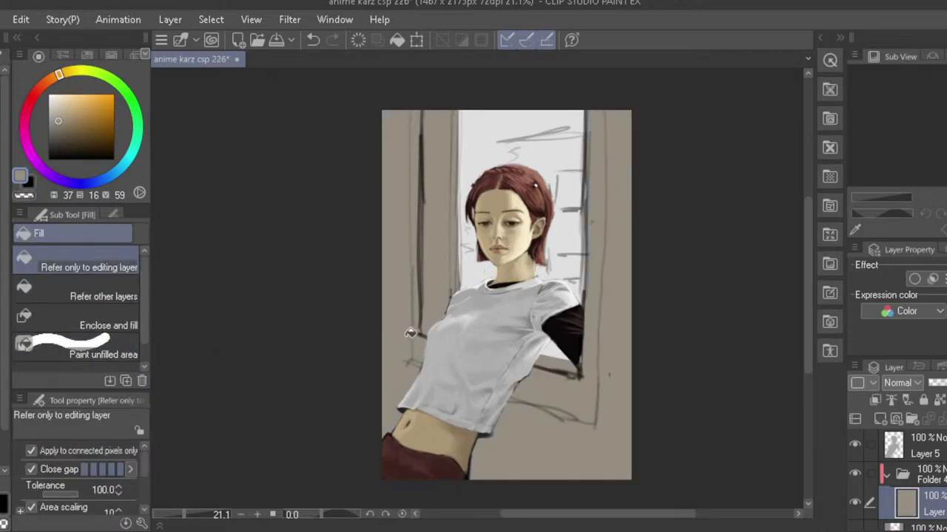
- Sample the slightly more saturated beige (H 39, S 21, V 59) from the reference image
{"action": "left_click", "coordinate": [910, 265]}
{"action": "left_click", "coordinate": [909, 265], "text": "alt"}
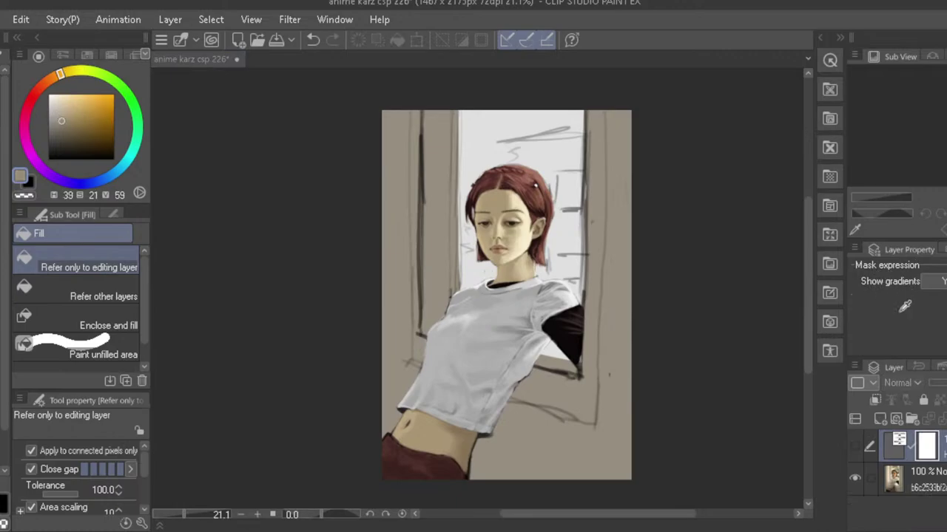
{"action": "mouse_move", "coordinate": [637, 513]}
{"action": "left_mouse_down"}
{"action": "mouse_move", "coordinate": [624, 515]}
{"action": "mouse_move", "coordinate": [637, 511]}
{"action": "left_mouse_up"}
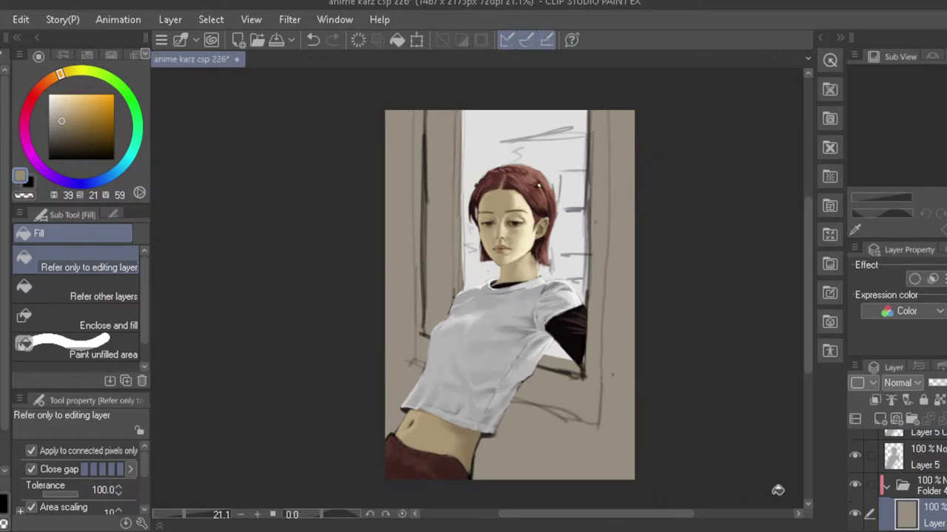
- Collapse Folder 4 and add a new empty layer above Layer 19 for painting the window frame
{"action": "left_click", "coordinate": [886, 486]}
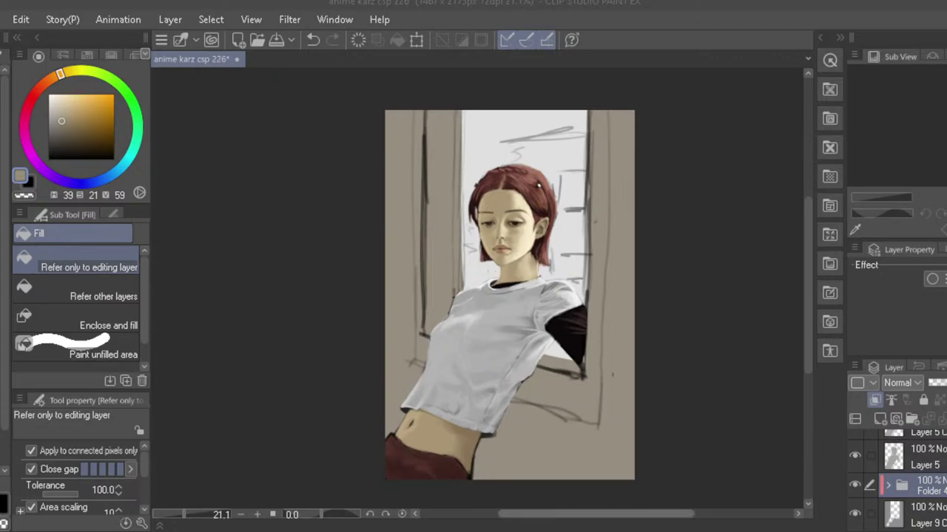
{"action": "left_click_drag", "start_coordinate": [522, 514], "coordinate": [519, 514]}
{"action": "scroll", "coordinate": [898, 481], "scroll_direction": "up", "scroll_amount": 5}
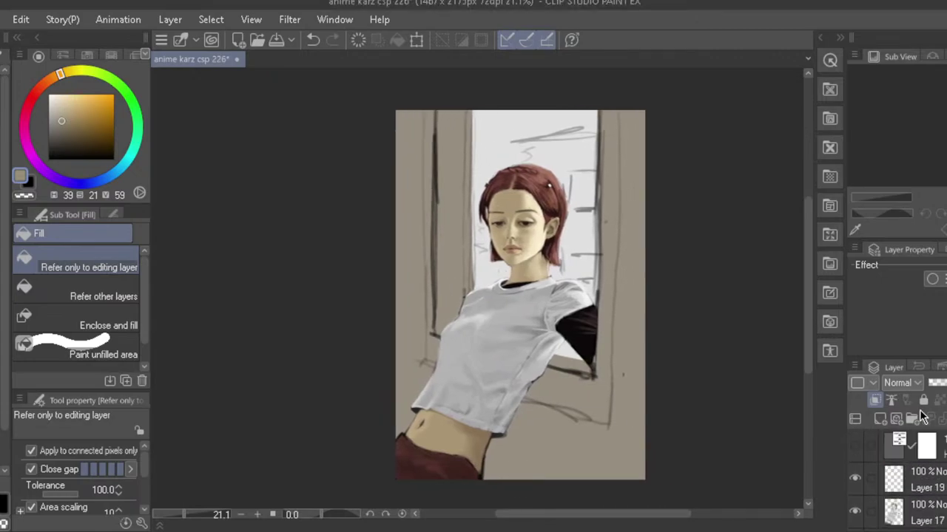
{"action": "left_click", "coordinate": [899, 484]}
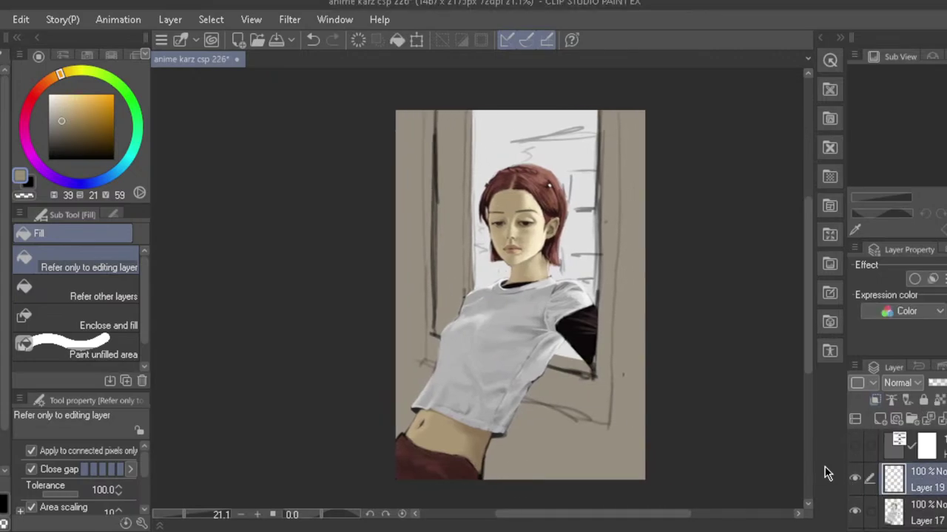
{"action": "left_click", "coordinate": [855, 479]}
{"action": "left_click", "coordinate": [854, 480]}
{"action": "left_click", "coordinate": [879, 421]}
- Set up the MB Cubebrush at size 50 with a darkened version of the wall tone (H 37, S 20, V 44)
{"action": "left_click", "coordinate": [628, 329], "text": "alt"}
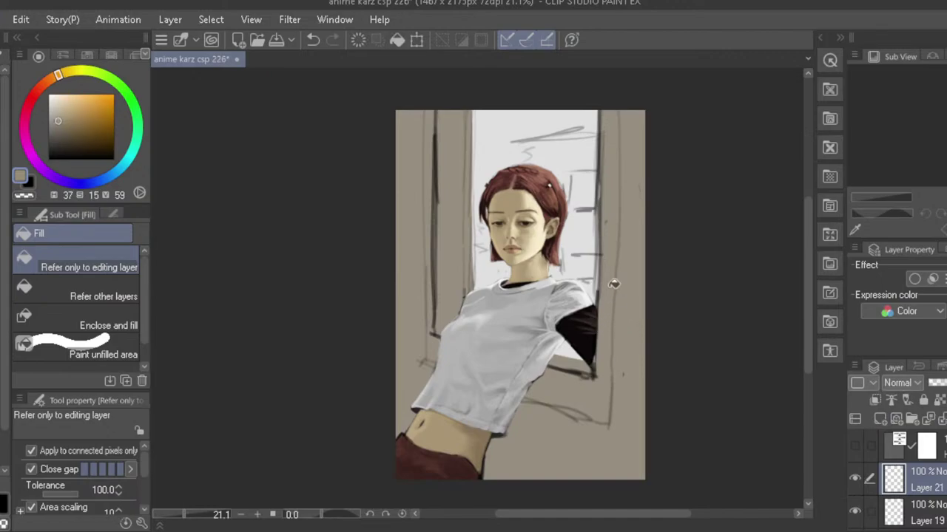
{"action": "key", "text": "b"}
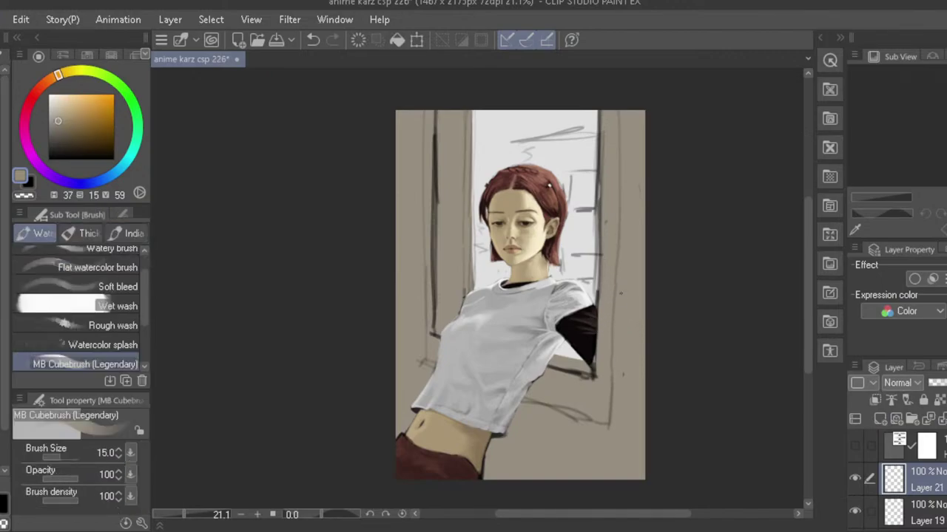
{"action": "key", "text": "bracketright"}
{"action": "key", "text": "bracketright"}
{"action": "key", "text": "bracketright"}
{"action": "key", "text": "bracketright"}
{"action": "key", "text": "bracketright"}
{"action": "left_click", "coordinate": [61, 129]}
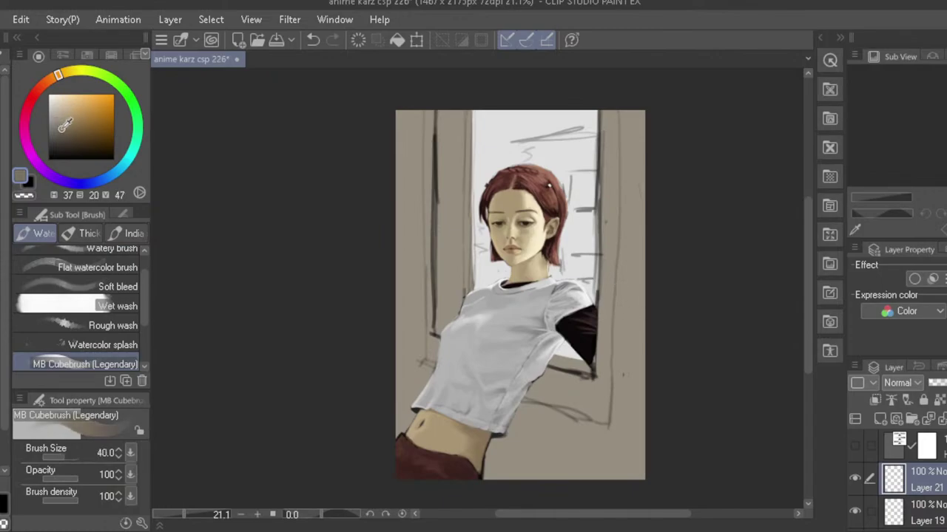
{"action": "key", "text": "bracketright"}
- Test wide shadow strokes on the right window frame, undo them, and set the colour to H 37, S 18, V 43 at brush size 30
{"action": "left_click_drag", "start_coordinate": [622, 179], "coordinate": [621, 227]}
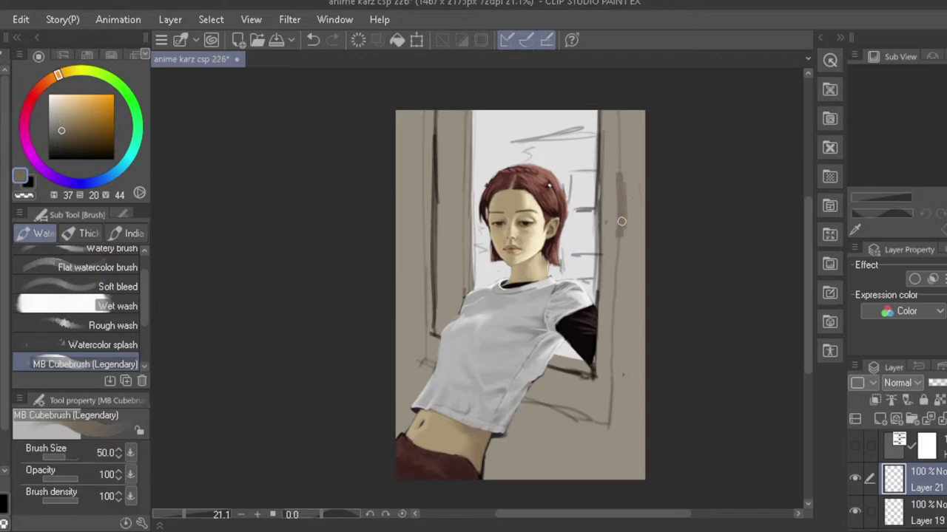
{"action": "key", "text": "ctrl+z"}
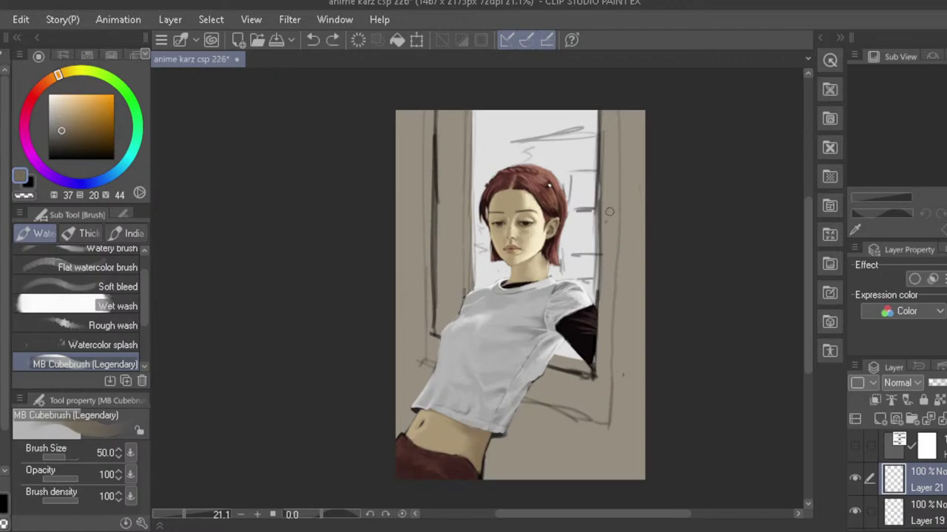
{"action": "left_click_drag", "start_coordinate": [62, 131], "coordinate": [59, 132]}
{"action": "mouse_move", "coordinate": [620, 151]}
{"action": "left_mouse_down"}
{"action": "mouse_move", "coordinate": [616, 213]}
{"action": "mouse_move", "coordinate": [622, 142]}
{"action": "mouse_move", "coordinate": [622, 198]}
{"action": "left_mouse_up"}
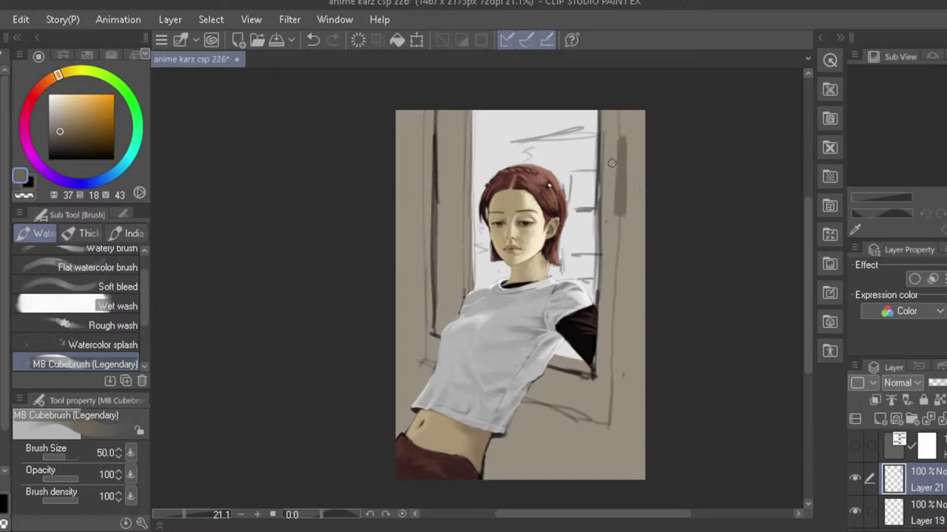
{"action": "key", "text": "ctrl+z"}
{"action": "key", "text": "bracketleft"}
{"action": "key", "text": "bracketleft"}
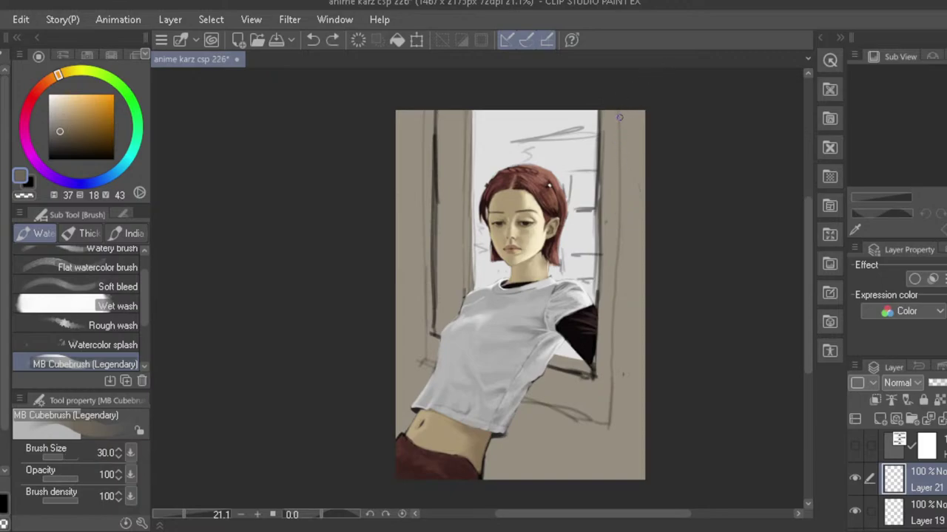
- Paint a dark vertical shadow line down the outer edge of the right window frame, enlarging the brush to size 40
{"action": "left_click_drag", "start_coordinate": [618, 104], "coordinate": [621, 184]}
{"action": "key", "text": "bracketright"}
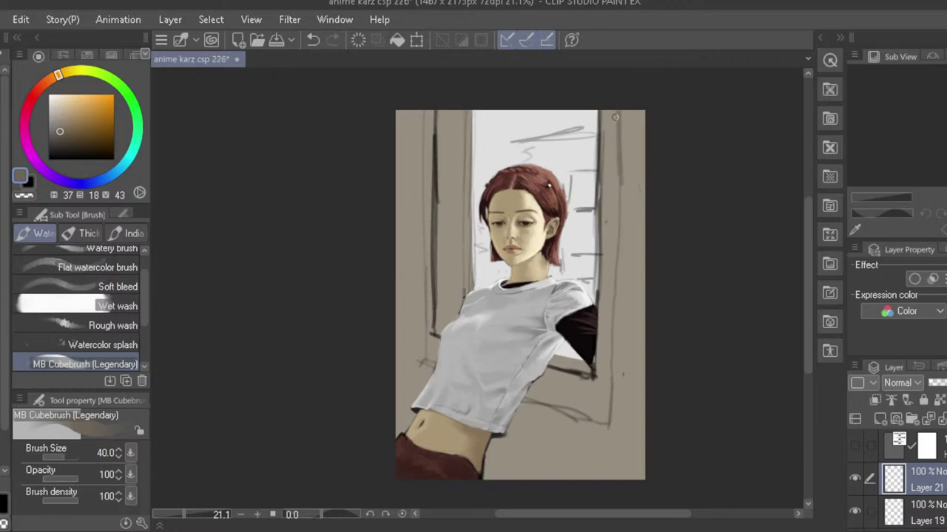
{"action": "left_click_drag", "start_coordinate": [619, 106], "coordinate": [618, 194]}
{"action": "mouse_move", "coordinate": [617, 111]}
{"action": "left_mouse_down"}
{"action": "mouse_move", "coordinate": [616, 162]}
{"action": "mouse_move", "coordinate": [617, 106]}
{"action": "mouse_move", "coordinate": [614, 265]}
{"action": "left_mouse_up"}
{"action": "key", "text": "ctrl+z"}
{"action": "mouse_move", "coordinate": [618, 194]}
{"action": "left_mouse_down"}
{"action": "mouse_move", "coordinate": [615, 298]}
{"action": "mouse_move", "coordinate": [621, 156]}
{"action": "mouse_move", "coordinate": [614, 381]}
{"action": "left_mouse_up"}
- Extend the frame's shadow line down to its lower corner with the brush at size 60
{"action": "key", "text": "bracketright"}
{"action": "key", "text": "bracketright"}
{"action": "left_click_drag", "start_coordinate": [615, 325], "coordinate": [612, 426]}
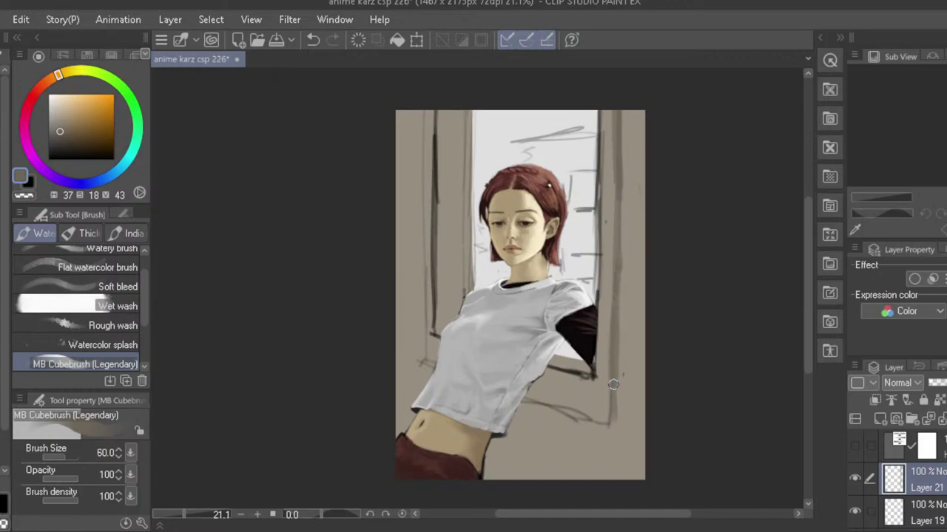
{"action": "left_click_drag", "start_coordinate": [612, 374], "coordinate": [610, 423]}
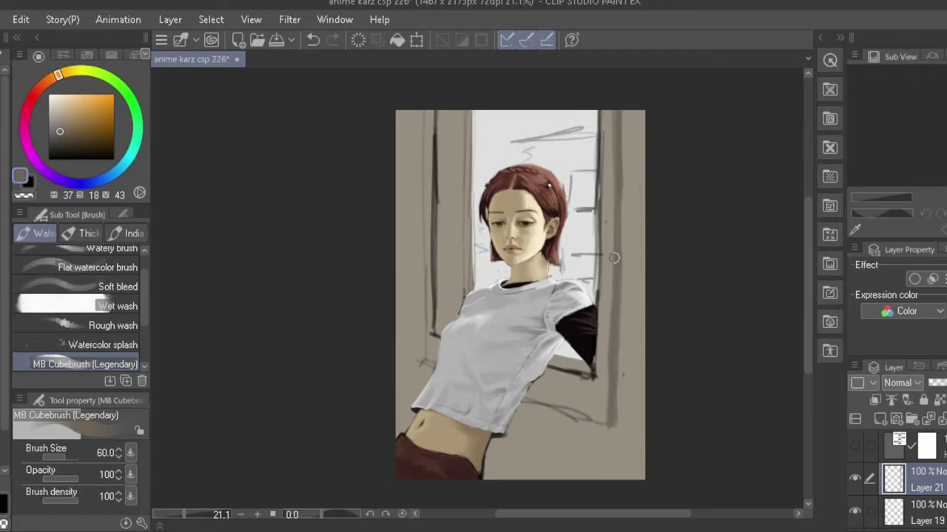
{"action": "key", "text": "ctrl+z"}
- Repaint the upper part of the right frame's shadow line with the size 60 brush, undoing the first stroke
{"action": "left_click_drag", "start_coordinate": [618, 108], "coordinate": [617, 176]}
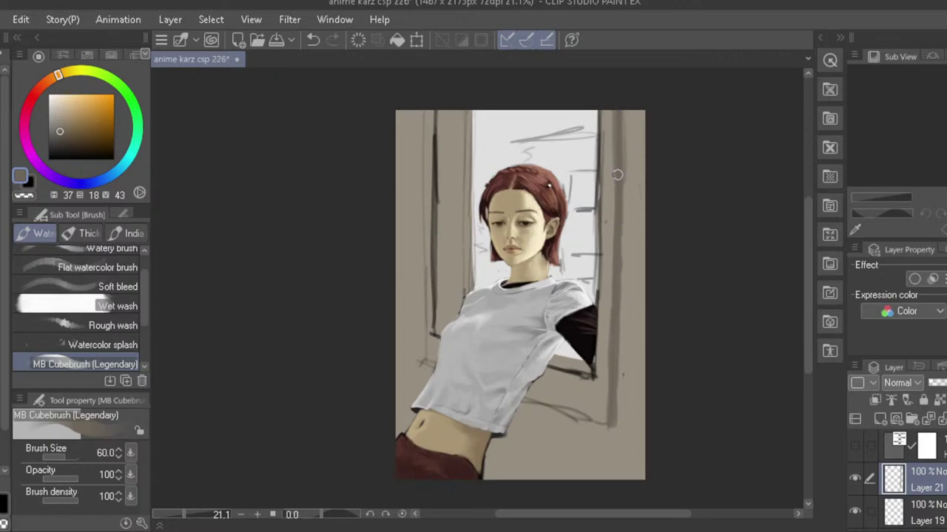
{"action": "key", "text": "ctrl+z"}
{"action": "left_click_drag", "start_coordinate": [615, 116], "coordinate": [616, 226]}
- Sample the beige wall tone (H 37, S 15, V 59) beside the shadow line and enlarge the brush to size 70
{"action": "left_click", "coordinate": [612, 191], "text": "alt"}
{"action": "key", "text": "bracketright"}
{"action": "key", "text": "bracketright"}
{"action": "key", "text": "bracketright"}
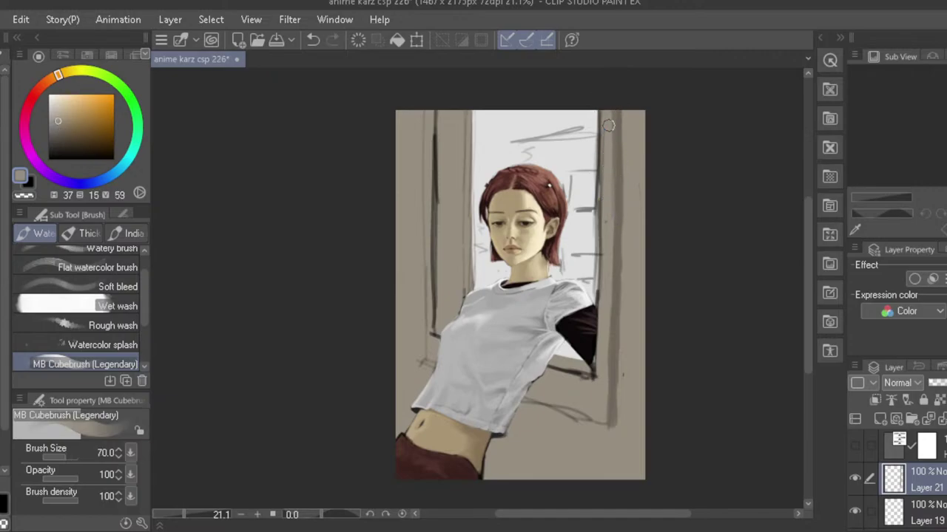
- Paint over the dark sketch line on the upper inner edge of the right window post with the beige brush at size 50
{"action": "key", "text": "bracketleft"}
{"action": "key", "text": "bracketleft"}
{"action": "key", "text": "bracketleft"}
{"action": "key", "text": "bracketleft"}
{"action": "left_click_drag", "start_coordinate": [614, 135], "coordinate": [614, 175]}
{"action": "key", "text": "ctrl+z"}
{"action": "left_click_drag", "start_coordinate": [603, 110], "coordinate": [602, 231]}
{"action": "left_click_drag", "start_coordinate": [601, 146], "coordinate": [602, 255]}
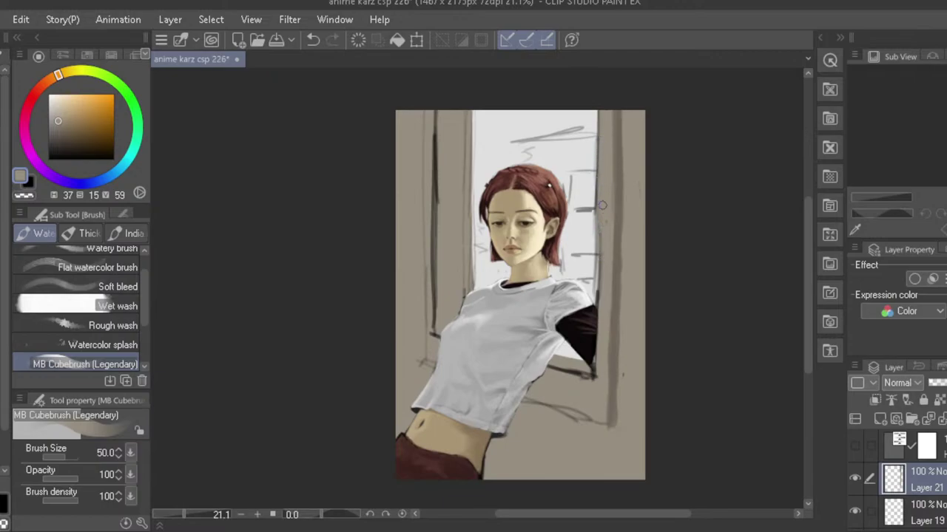
- Cover the middle stretch of the right post's dark inner line with beige strokes down to the black sleeve
{"action": "left_click_drag", "start_coordinate": [603, 205], "coordinate": [599, 305]}
{"action": "left_click_drag", "start_coordinate": [601, 232], "coordinate": [598, 331]}
{"action": "key", "text": "ctrl+z"}
{"action": "left_click_drag", "start_coordinate": [600, 272], "coordinate": [598, 333]}
{"action": "left_click_drag", "start_coordinate": [600, 296], "coordinate": [597, 356]}
- Clean the right post's inner edge beside the black sleeve down to the sill corner, comparing before and after
{"action": "left_click_drag", "start_coordinate": [599, 322], "coordinate": [593, 376]}
{"action": "key", "text": "ctrl+z"}
{"action": "mouse_move", "coordinate": [599, 325]}
{"action": "left_mouse_down"}
{"action": "mouse_move", "coordinate": [596, 392]}
{"action": "mouse_move", "coordinate": [593, 376]}
{"action": "left_mouse_up"}
{"action": "left_click_drag", "start_coordinate": [594, 336], "coordinate": [593, 387]}
{"action": "key", "text": "ctrl+z"}
{"action": "mouse_move", "coordinate": [597, 337]}
{"action": "left_mouse_down"}
{"action": "mouse_move", "coordinate": [592, 388]}
{"action": "mouse_move", "coordinate": [593, 381]}
{"action": "left_mouse_up"}
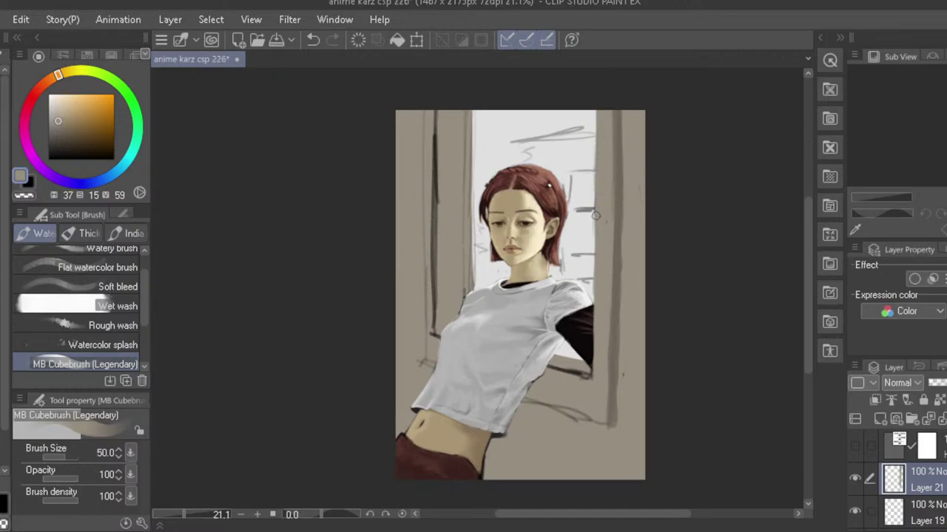
{"action": "key", "text": "ctrl+z"}
{"action": "key", "text": "ctrl+y"}
{"action": "key", "text": "ctrl+z"}
{"action": "key", "text": "ctrl+y"}
{"action": "key", "text": "ctrl+z"}
{"action": "key", "text": "ctrl+y"}
- Tidy the outer side of the right window post's dark line with a vertical beige stroke, redoing unsatisfactory attempts
{"action": "left_click_drag", "start_coordinate": [625, 179], "coordinate": [625, 210]}
{"action": "key", "text": "ctrl+z"}
{"action": "left_click_drag", "start_coordinate": [627, 165], "coordinate": [628, 240]}
{"action": "key", "text": "ctrl+z"}
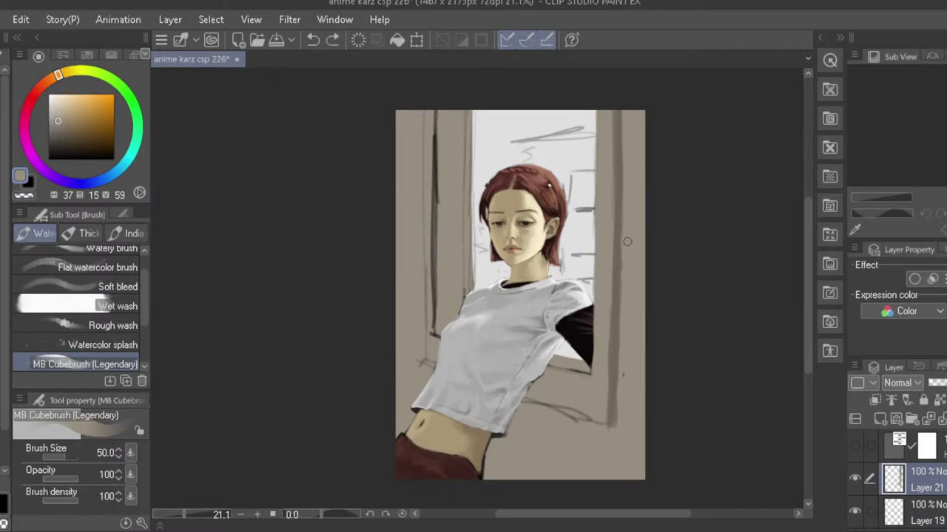
{"action": "left_click_drag", "start_coordinate": [627, 199], "coordinate": [627, 262]}
- Compare the whole painting with its horizontally mirrored view to check the window's shape
{"action": "scroll", "coordinate": [475, 279], "scroll_direction": "down", "scroll_amount": 1}
{"action": "key", "text": "h"}
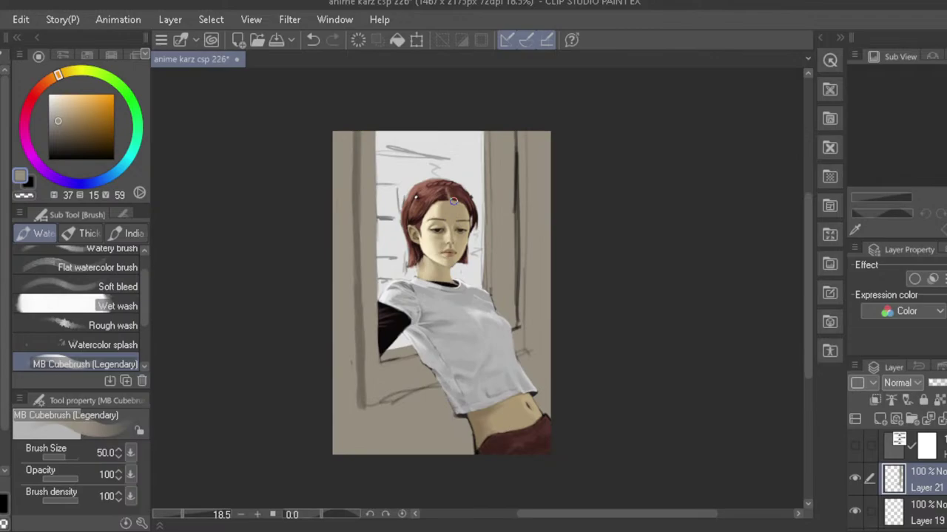
{"action": "key", "text": "h"}
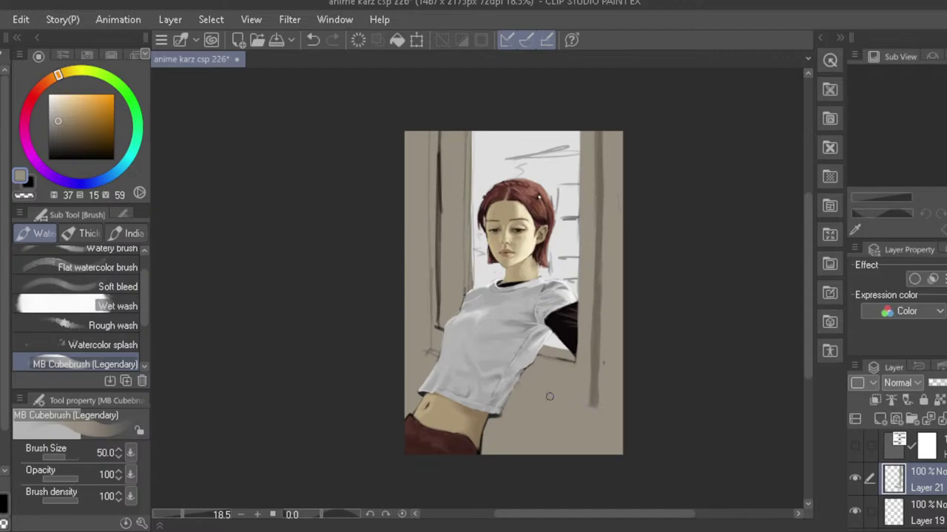
{"action": "key", "text": "h"}
{"action": "key", "text": "h"}
{"action": "key", "text": "h"}
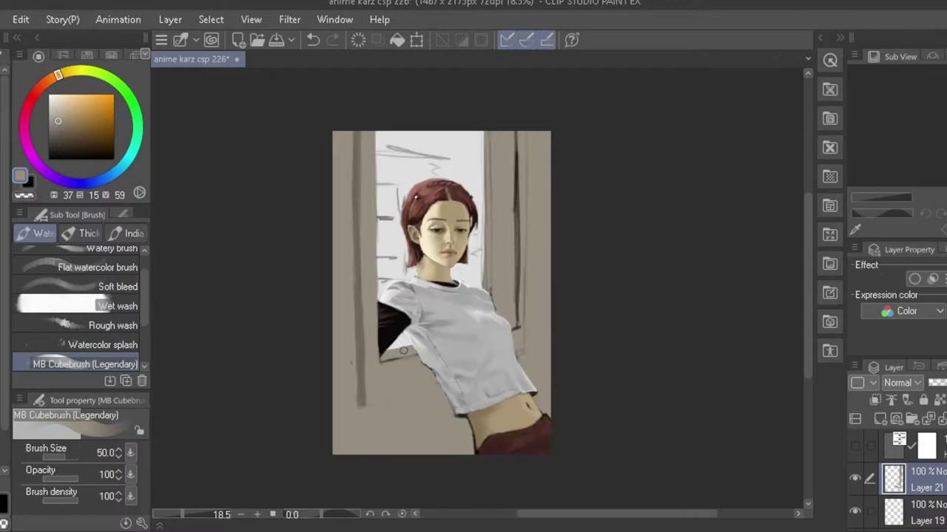
{"action": "key", "text": "h"}
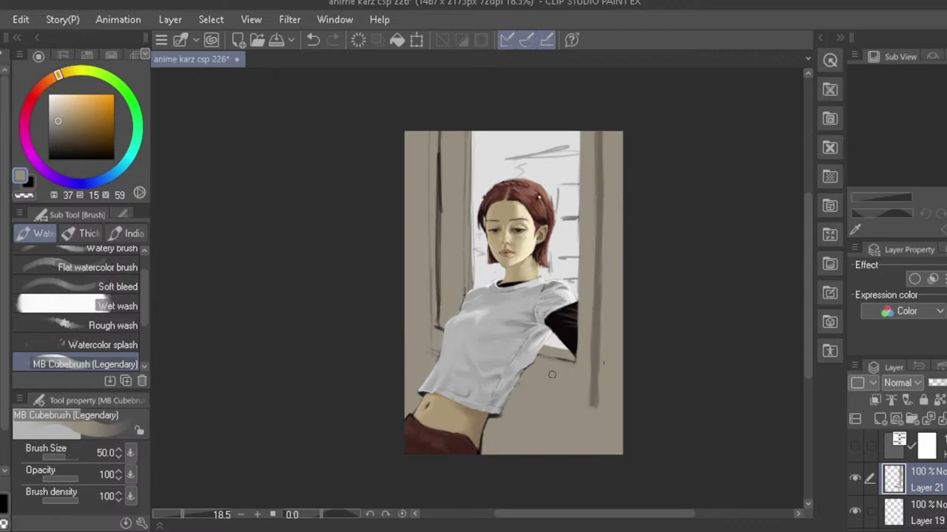
- Draw the window frame's outer bottom edge in the post's darker brown at size 25, and resample the wall's beige
{"action": "left_click", "coordinate": [599, 345], "text": "alt"}
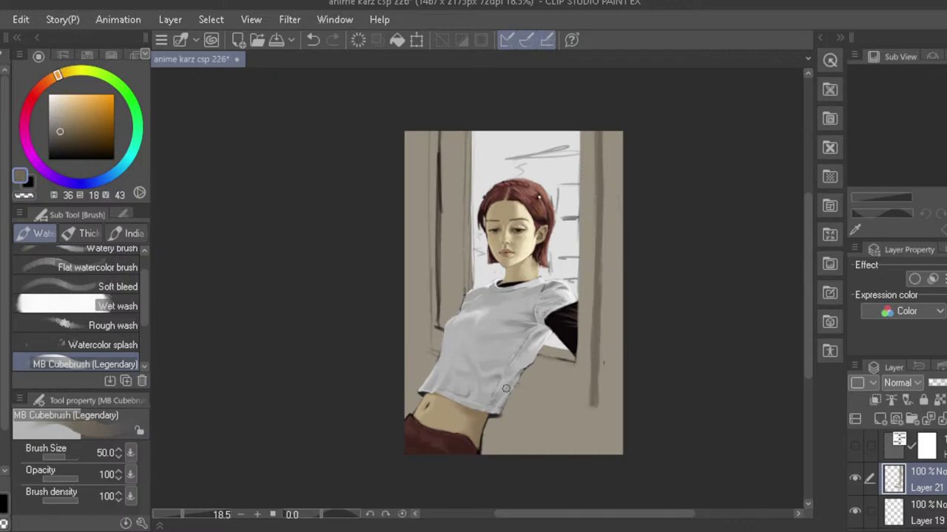
{"action": "key", "text": "bracketleft"}
{"action": "left_click_drag", "start_coordinate": [519, 383], "coordinate": [574, 402]}
{"action": "left_click_drag", "start_coordinate": [435, 358], "coordinate": [432, 355]}
{"action": "left_click", "coordinate": [515, 360], "text": "alt"}
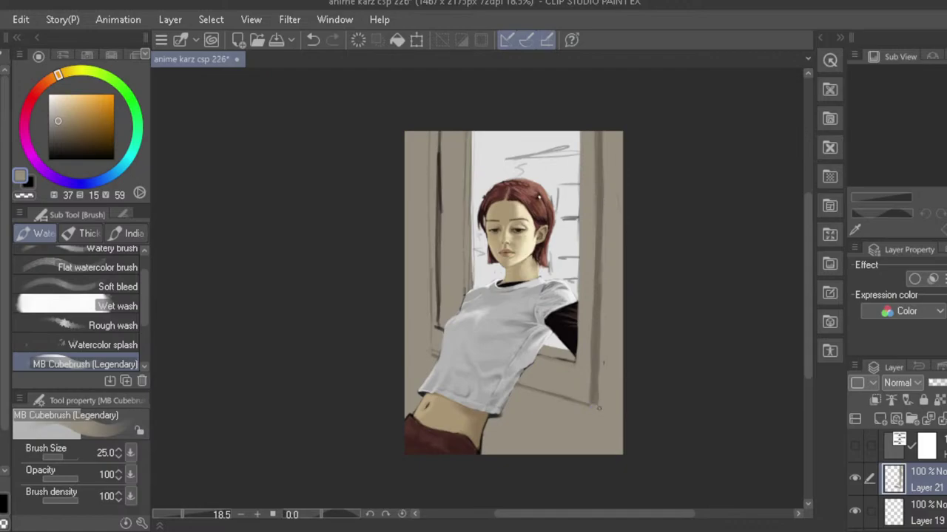
- Check the redrawn lower frame edge in the mirrored and normal views of the canvas
{"action": "key", "text": "h"}
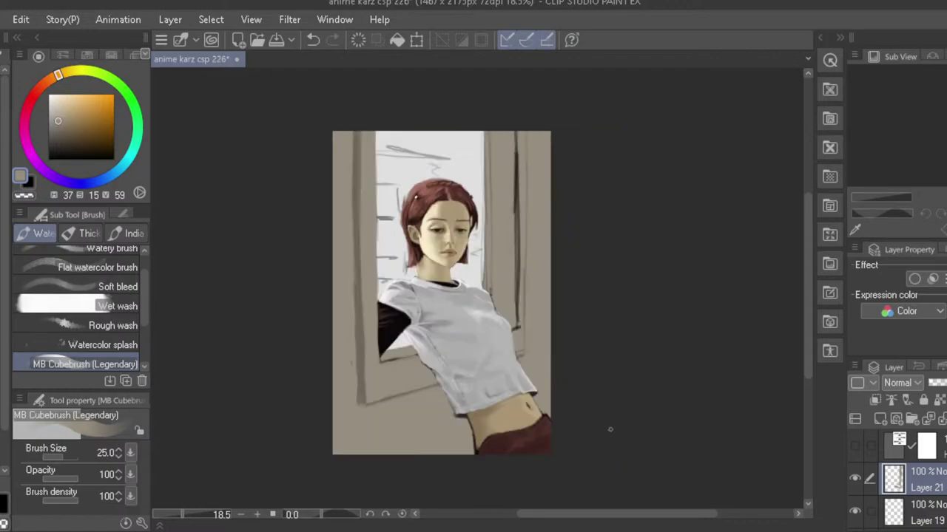
{"action": "key", "text": "h"}
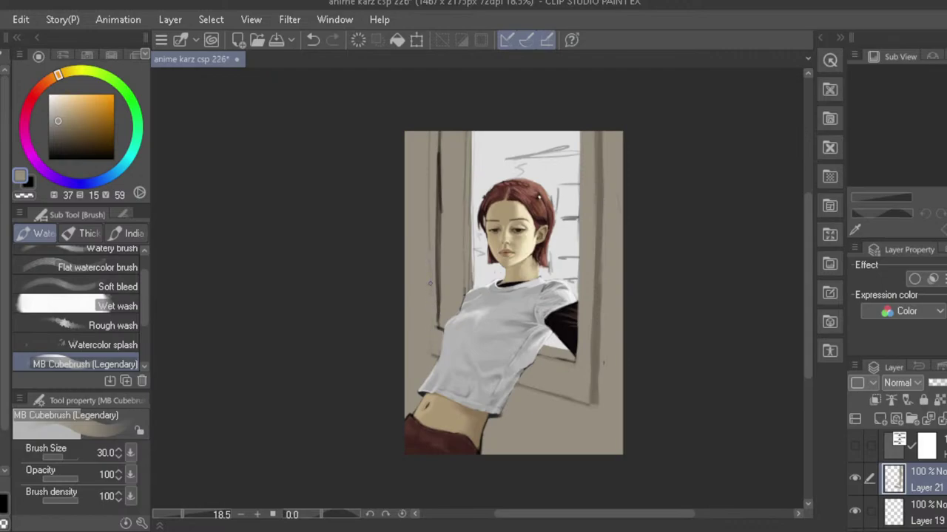
{"action": "key", "text": "bracketright"}
{"action": "key", "text": "h"}
{"action": "key", "text": "h"}
{"action": "scroll", "coordinate": [396, 232], "scroll_direction": "up", "scroll_amount": 1}
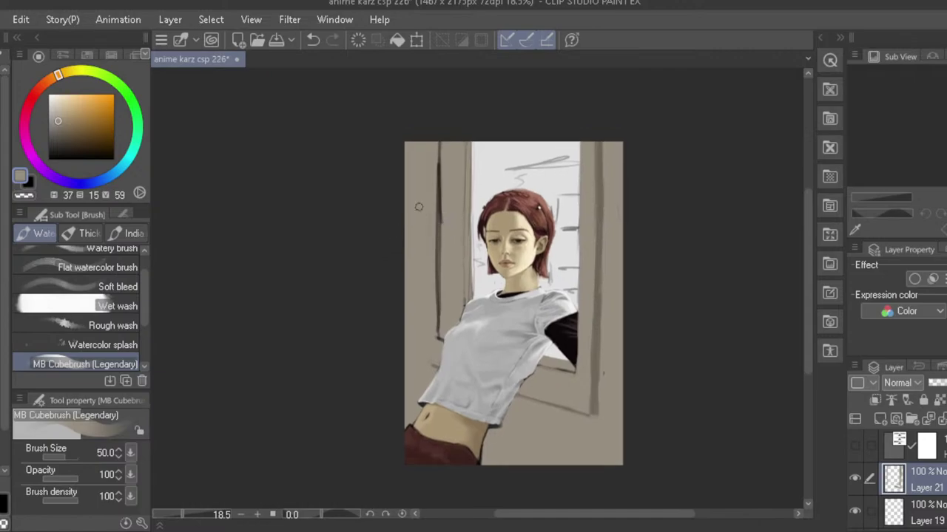
- Mix a light beige with hue 40, saturation 14 and value 79, testing a stroke on the left window post and undoing it
{"action": "left_click", "coordinate": [56, 106]}
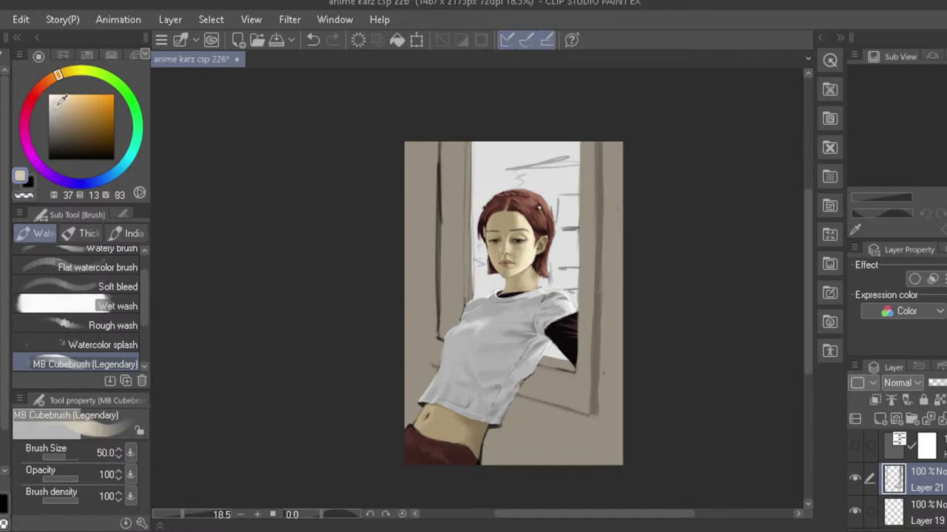
{"action": "left_click", "coordinate": [61, 75]}
{"action": "left_click", "coordinate": [61, 74]}
{"action": "mouse_move", "coordinate": [453, 199]}
{"action": "left_mouse_down"}
{"action": "mouse_move", "coordinate": [448, 267]}
{"action": "mouse_move", "coordinate": [445, 193]}
{"action": "mouse_move", "coordinate": [445, 273]}
{"action": "mouse_move", "coordinate": [451, 252]}
{"action": "left_mouse_up"}
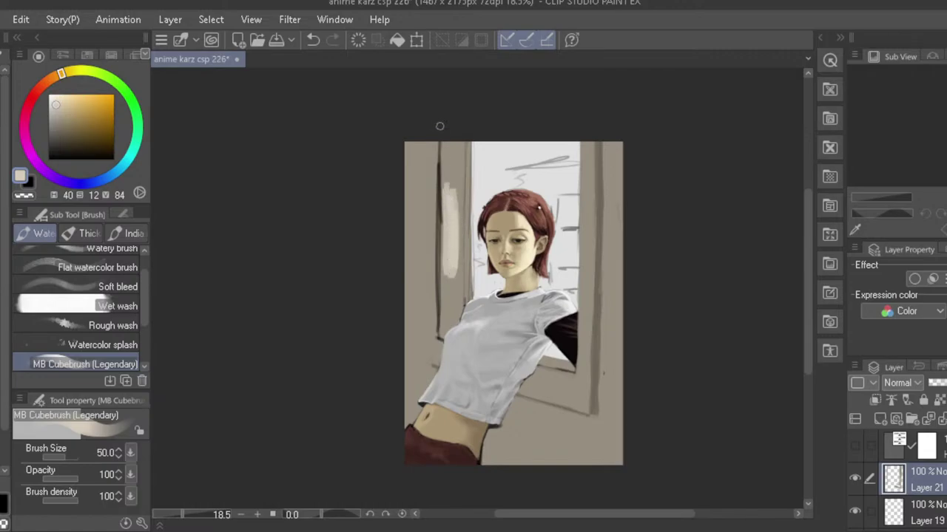
{"action": "key", "text": "ctrl+z"}
{"action": "key", "text": "ctrl+z"}
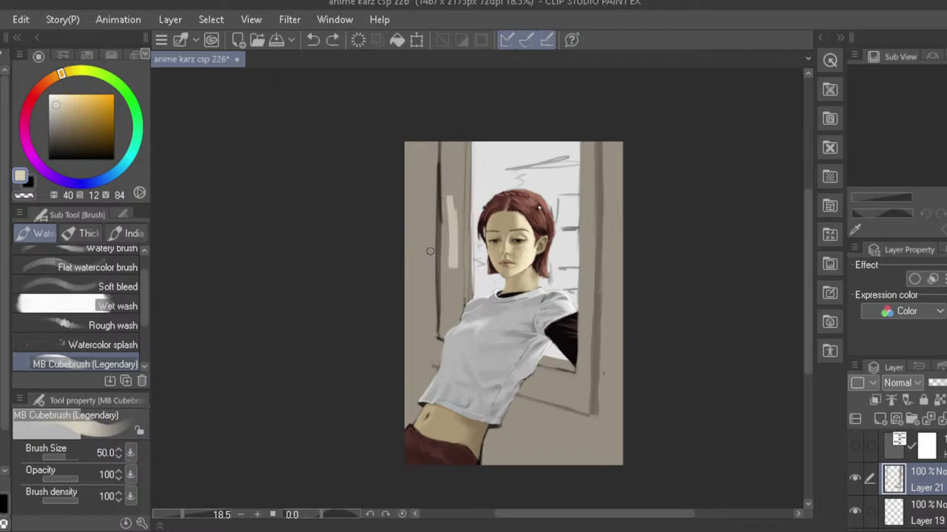
{"action": "left_click", "coordinate": [58, 107]}
{"action": "left_click", "coordinate": [57, 108]}
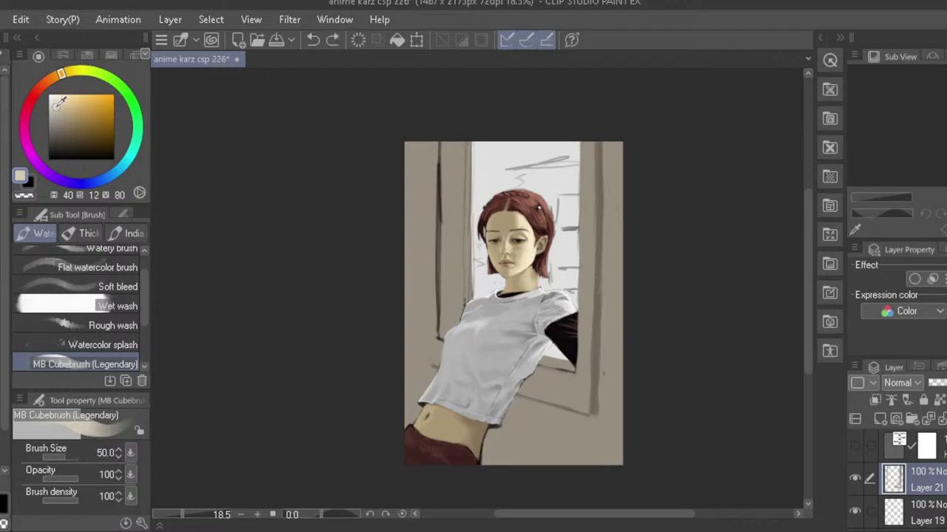
- Fill the left window post with light beige from the canvas top down to the shoulder, enlarging the brush to 100
{"action": "mouse_move", "coordinate": [448, 237]}
{"action": "left_mouse_down"}
{"action": "mouse_move", "coordinate": [445, 193]}
{"action": "mouse_move", "coordinate": [452, 252]}
{"action": "mouse_move", "coordinate": [448, 182]}
{"action": "mouse_move", "coordinate": [458, 225]}
{"action": "left_mouse_up"}
{"action": "key", "text": "bracketright"}
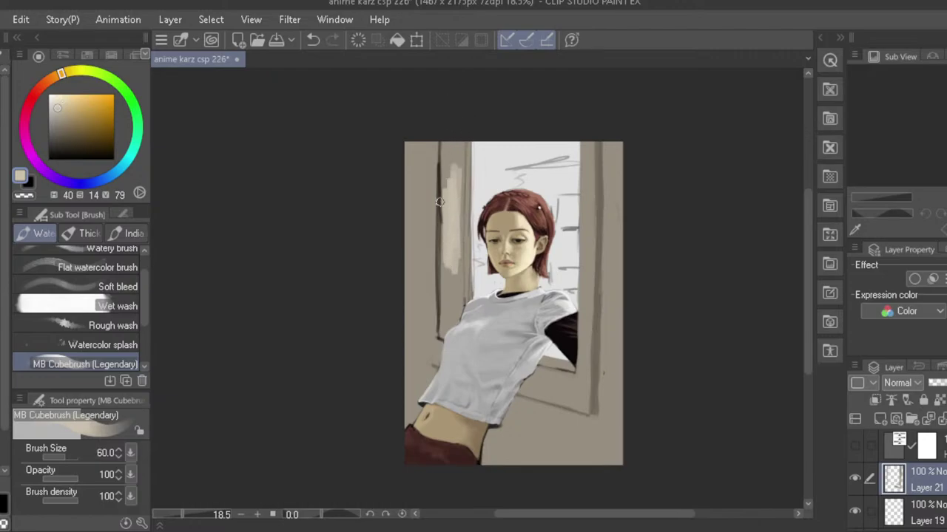
{"action": "mouse_move", "coordinate": [449, 172]}
{"action": "left_mouse_down"}
{"action": "mouse_move", "coordinate": [444, 222]}
{"action": "mouse_move", "coordinate": [438, 182]}
{"action": "mouse_move", "coordinate": [446, 161]}
{"action": "mouse_move", "coordinate": [456, 201]}
{"action": "mouse_move", "coordinate": [456, 147]}
{"action": "mouse_move", "coordinate": [456, 195]}
{"action": "left_mouse_up"}
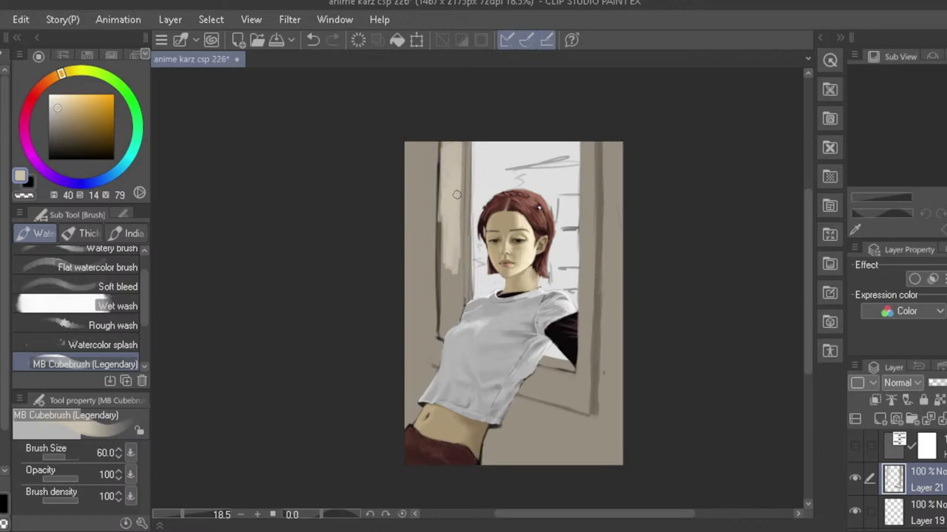
{"action": "key", "text": "bracketright"}
{"action": "key", "text": "bracketright"}
{"action": "key", "text": "bracketright"}
{"action": "left_click_drag", "start_coordinate": [450, 235], "coordinate": [445, 307]}
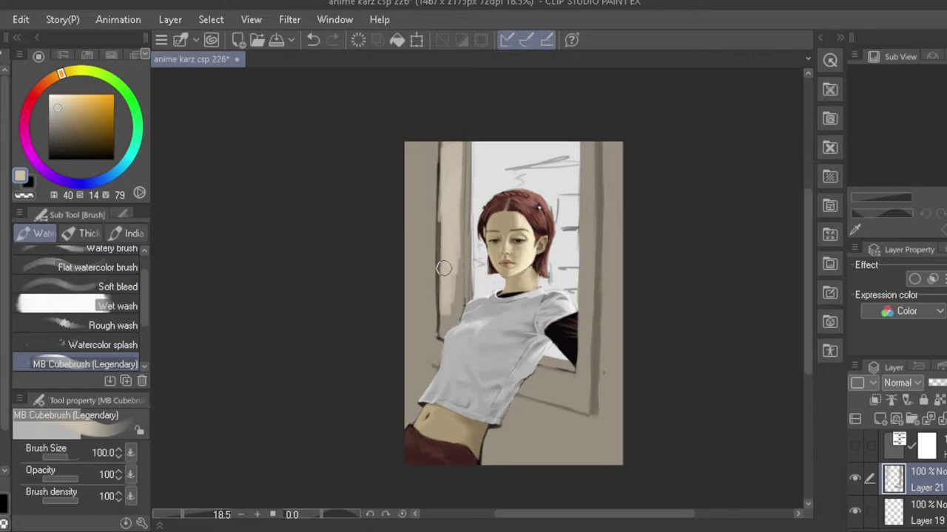
{"action": "mouse_move", "coordinate": [443, 268]}
{"action": "left_mouse_down"}
{"action": "mouse_move", "coordinate": [452, 314]}
{"action": "mouse_move", "coordinate": [458, 262]}
{"action": "mouse_move", "coordinate": [445, 325]}
{"action": "left_mouse_up"}
- Shape the lower corner of the light beige post beside the shirt with a much smaller brush, undoing rough strokes
{"action": "key", "text": "bracketleft"}
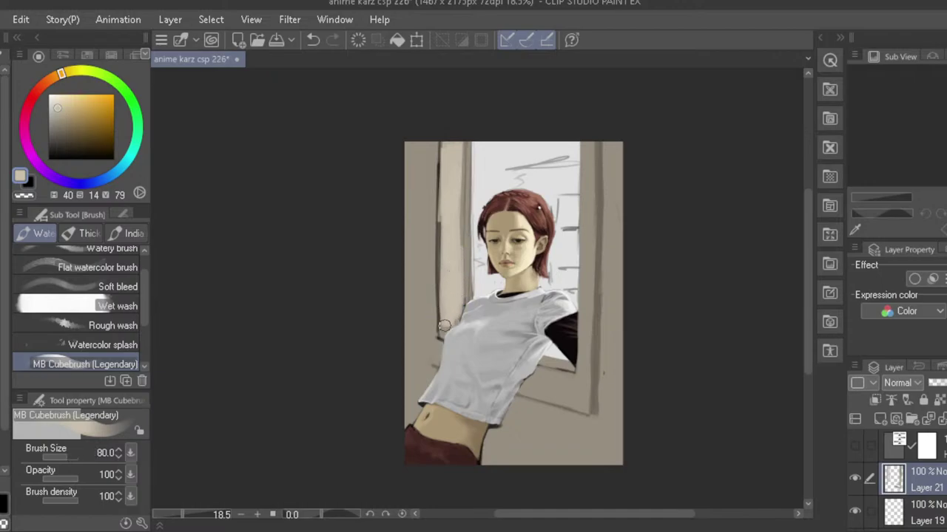
{"action": "key", "text": "bracketleft"}
{"action": "key", "text": "bracketleft"}
{"action": "key", "text": "bracketleft"}
{"action": "key", "text": "bracketleft"}
{"action": "key", "text": "bracketleft"}
{"action": "key", "text": "bracketleft"}
{"action": "key", "text": "["}
{"action": "key", "text": "ctrl+z"}
{"action": "left_click_drag", "start_coordinate": [440, 339], "coordinate": [437, 340]}
{"action": "key", "text": "ctrl+z"}
{"action": "key", "text": "ctrl+y"}
{"action": "key", "text": "ctrl+z"}
{"action": "mouse_move", "coordinate": [437, 338]}
{"action": "left_mouse_down"}
{"action": "mouse_move", "coordinate": [437, 309]}
{"action": "mouse_move", "coordinate": [440, 328]}
{"action": "left_mouse_up"}
- Paint over the dark line along the left post's outer edge in light beige with the brush at size 50
{"action": "key", "text": "bracketright"}
{"action": "key", "text": "bracketright"}
{"action": "key", "text": "bracketright"}
{"action": "left_click_drag", "start_coordinate": [441, 214], "coordinate": [440, 306]}
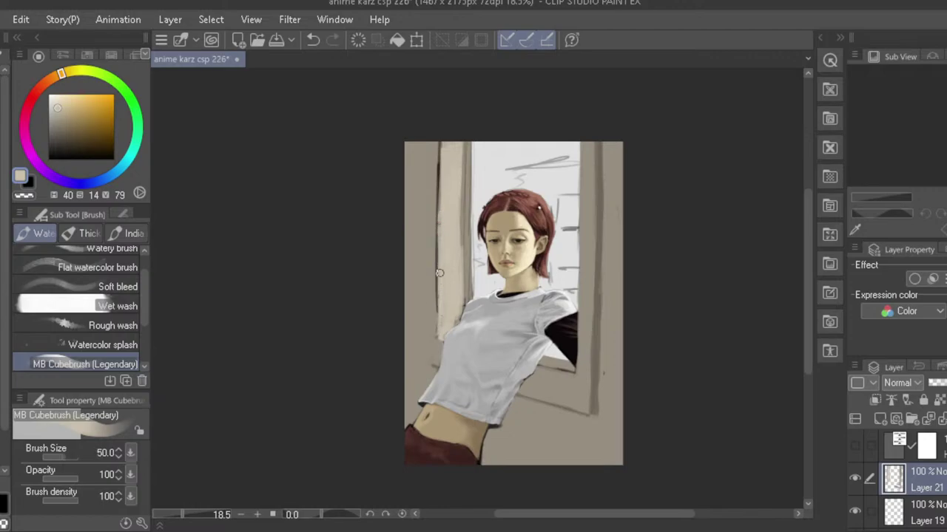
{"action": "left_click_drag", "start_coordinate": [439, 265], "coordinate": [440, 320]}
{"action": "mouse_move", "coordinate": [432, 146]}
{"action": "left_mouse_down"}
{"action": "mouse_move", "coordinate": [440, 181]}
{"action": "mouse_move", "coordinate": [440, 148]}
{"action": "mouse_move", "coordinate": [440, 261]}
{"action": "left_mouse_up"}
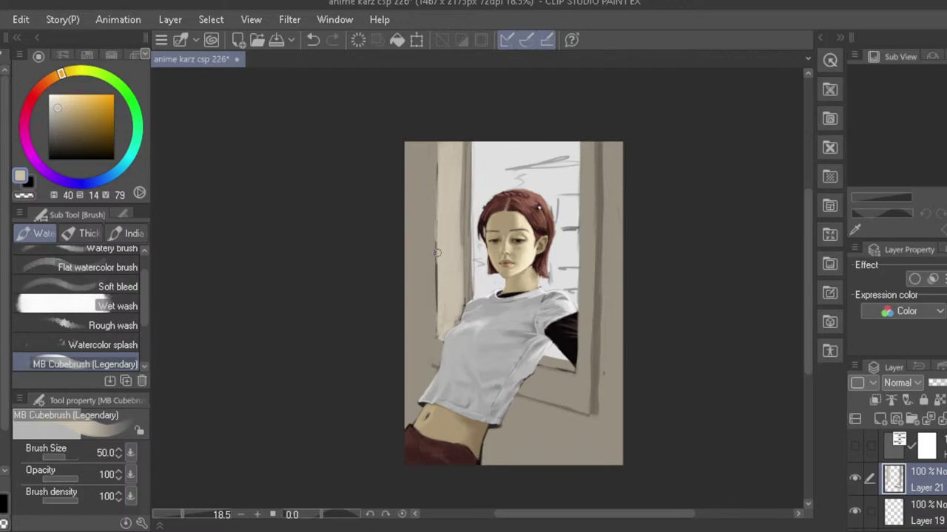
{"action": "left_click_drag", "start_coordinate": [440, 267], "coordinate": [439, 299]}
{"action": "mouse_move", "coordinate": [440, 263]}
{"action": "left_mouse_down"}
{"action": "mouse_move", "coordinate": [440, 317]}
{"action": "mouse_move", "coordinate": [440, 243]}
{"action": "mouse_move", "coordinate": [439, 316]}
{"action": "left_mouse_up"}
- Undo the last stroke near the post's top and extend the light beige along its upper inner edge
{"action": "mouse_move", "coordinate": [438, 189]}
{"action": "left_mouse_down"}
{"action": "mouse_move", "coordinate": [436, 143]}
{"action": "mouse_move", "coordinate": [443, 155]}
{"action": "left_mouse_up"}
{"action": "key", "text": "ctrl+z"}
{"action": "left_click_drag", "start_coordinate": [463, 143], "coordinate": [460, 176]}
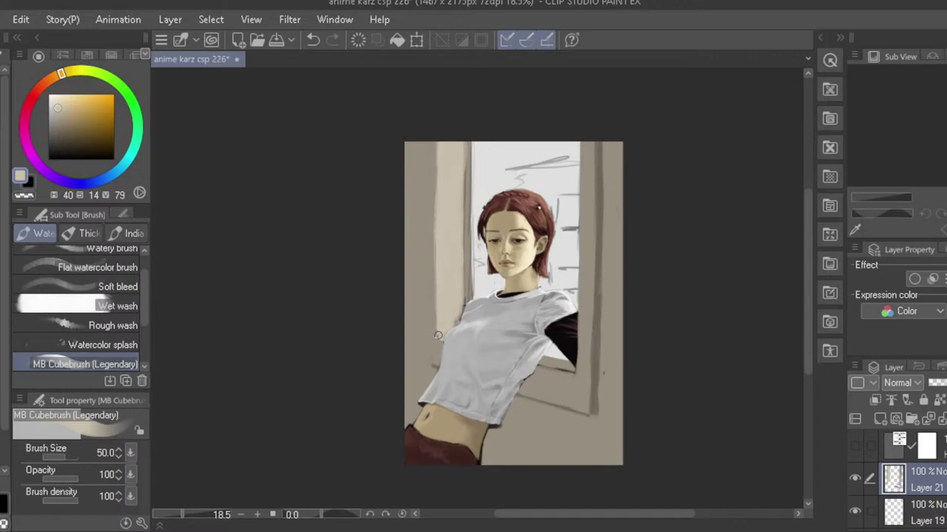
- Sample the wall's mid beige beside the left post and compare the lightened post in a mirrored view
{"action": "left_click", "coordinate": [426, 206], "text": "alt"}
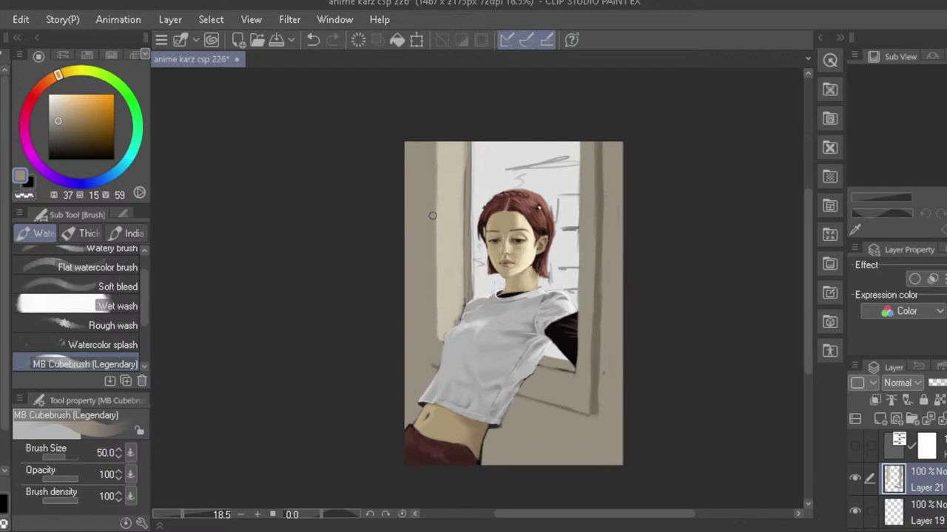
{"action": "key", "text": "h"}
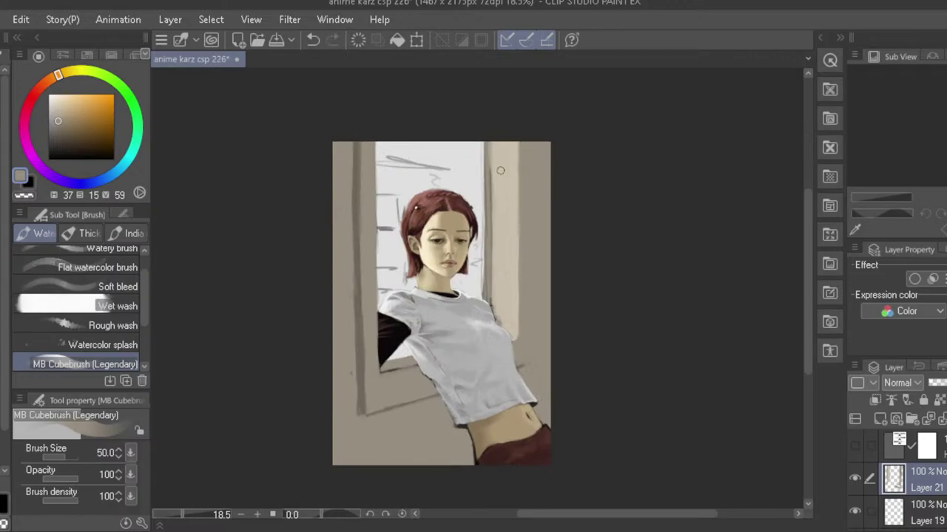
{"action": "key", "text": "h"}
{"action": "key", "text": "h"}
{"action": "key", "text": "h"}
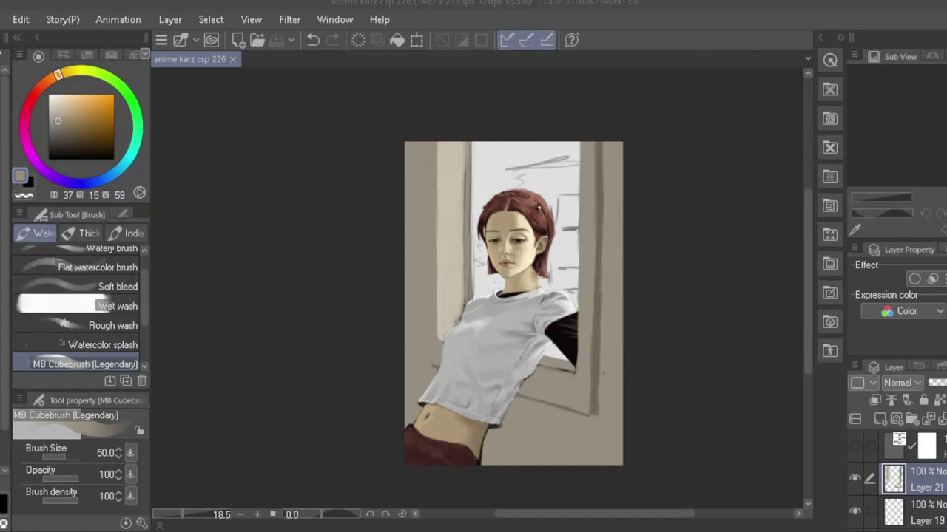
- Add a new layer and set up the G-pen in black at brush size 60
{"action": "left_click", "coordinate": [880, 420]}
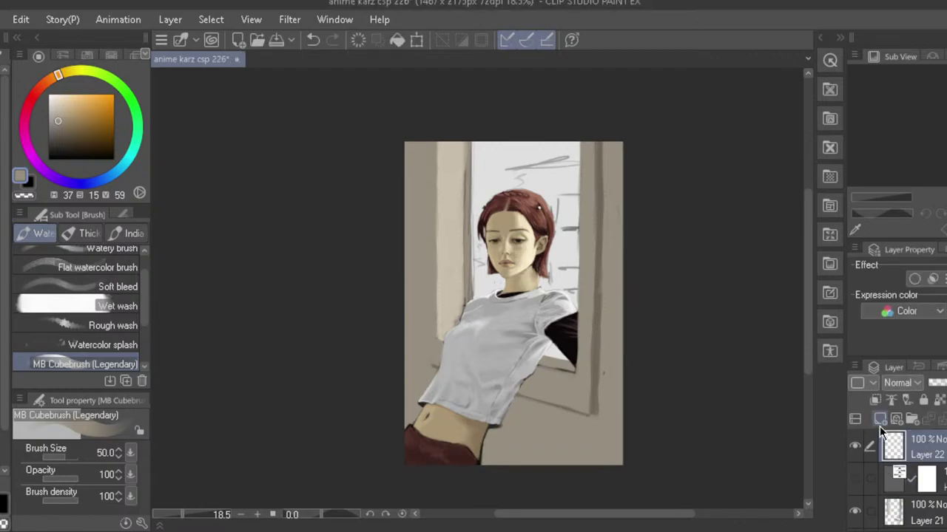
{"action": "key", "text": "p"}
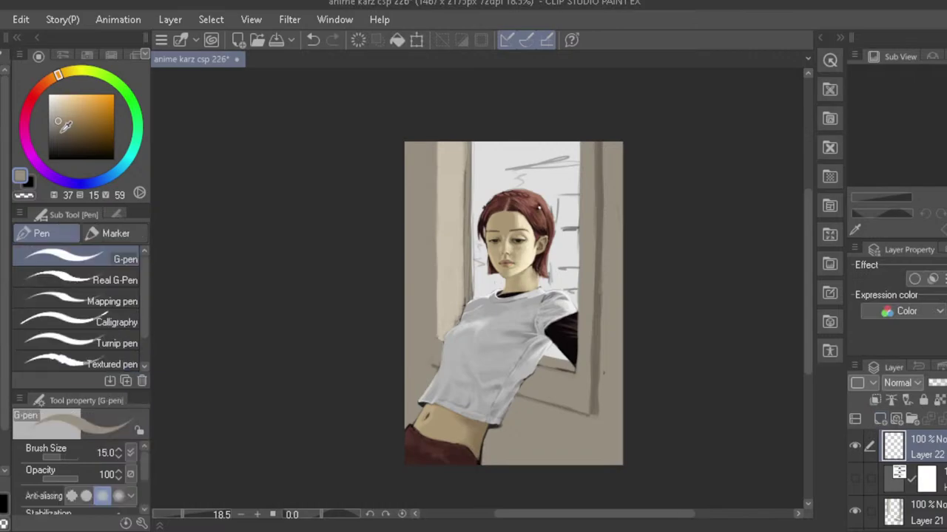
{"action": "key", "text": "x"}
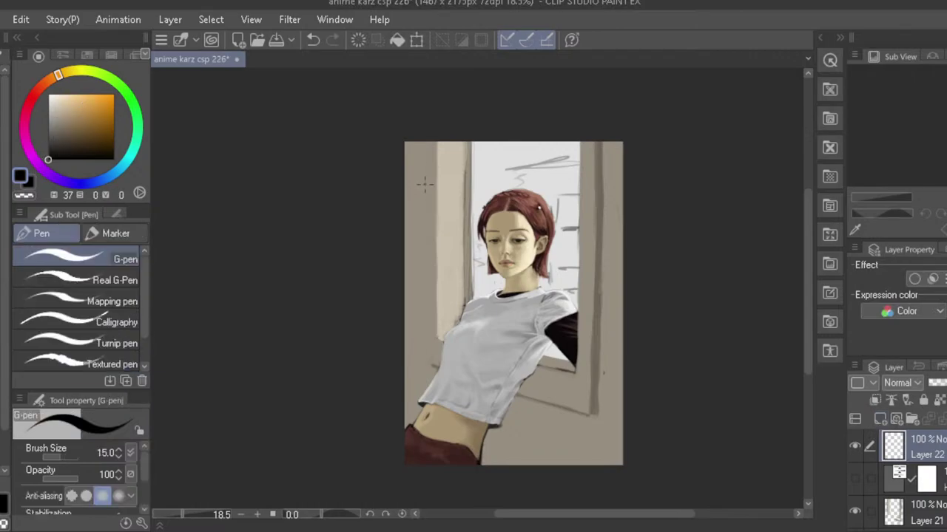
{"action": "key", "text": "]"}
{"action": "key", "text": "]"}
{"action": "key", "text": "bracketright"}
{"action": "key", "text": "bracketright"}
{"action": "key", "text": "bracketright"}
{"action": "key", "text": "bracketright"}
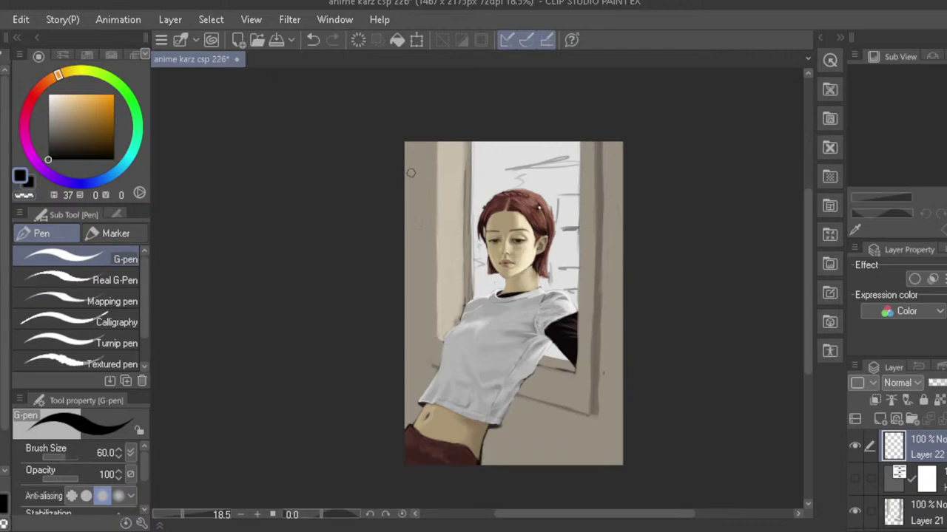
- Handwrite "Working on HW" in black across the upper part of the painting
{"action": "mouse_move", "coordinate": [410, 172]}
{"action": "left_mouse_down"}
{"action": "mouse_move", "coordinate": [423, 201]}
{"action": "mouse_move", "coordinate": [437, 176]}
{"action": "mouse_move", "coordinate": [443, 190]}
{"action": "mouse_move", "coordinate": [471, 175]}
{"action": "mouse_move", "coordinate": [479, 189]}
{"action": "mouse_move", "coordinate": [521, 194]}
{"action": "left_mouse_up"}
{"action": "left_click_drag", "start_coordinate": [534, 180], "coordinate": [511, 225]}
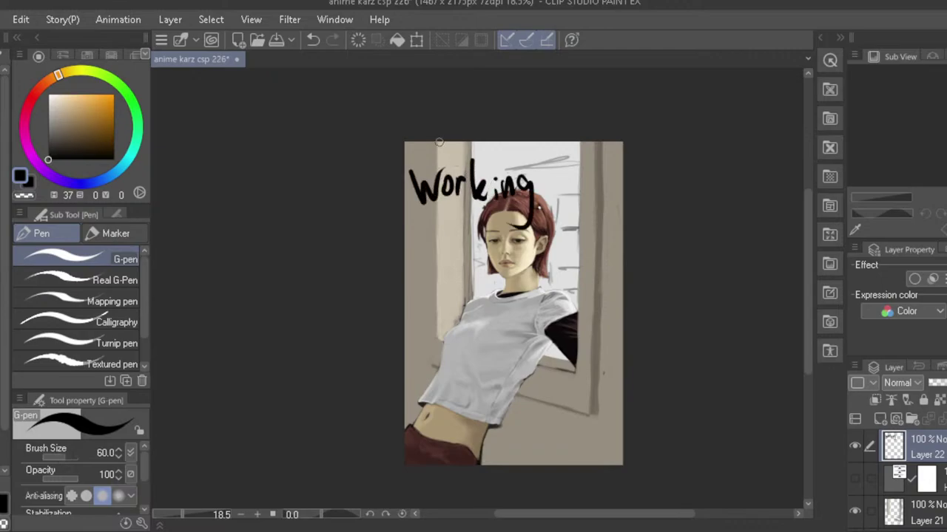
{"action": "mouse_move", "coordinate": [426, 230]}
{"action": "left_mouse_down"}
{"action": "mouse_move", "coordinate": [420, 241]}
{"action": "mouse_move", "coordinate": [440, 226]}
{"action": "mouse_move", "coordinate": [446, 241]}
{"action": "mouse_move", "coordinate": [468, 252]}
{"action": "left_mouse_up"}
{"action": "left_click_drag", "start_coordinate": [485, 212], "coordinate": [485, 249]}
{"action": "left_click_drag", "start_coordinate": [469, 236], "coordinate": [486, 235]}
{"action": "mouse_move", "coordinate": [491, 214]}
{"action": "left_mouse_down"}
{"action": "mouse_move", "coordinate": [522, 222]}
{"action": "mouse_move", "coordinate": [526, 210]}
{"action": "left_mouse_up"}
- Handwrite "for 30" as the third line of the note
{"action": "left_click_drag", "start_coordinate": [429, 267], "coordinate": [418, 304]}
{"action": "mouse_move", "coordinate": [412, 287]}
{"action": "left_mouse_down"}
{"action": "mouse_move", "coordinate": [436, 284]}
{"action": "mouse_move", "coordinate": [446, 298]}
{"action": "left_mouse_up"}
{"action": "mouse_move", "coordinate": [446, 290]}
{"action": "left_mouse_down"}
{"action": "mouse_move", "coordinate": [465, 275]}
{"action": "mouse_move", "coordinate": [492, 293]}
{"action": "left_mouse_up"}
{"action": "left_click_drag", "start_coordinate": [523, 260], "coordinate": [522, 262]}
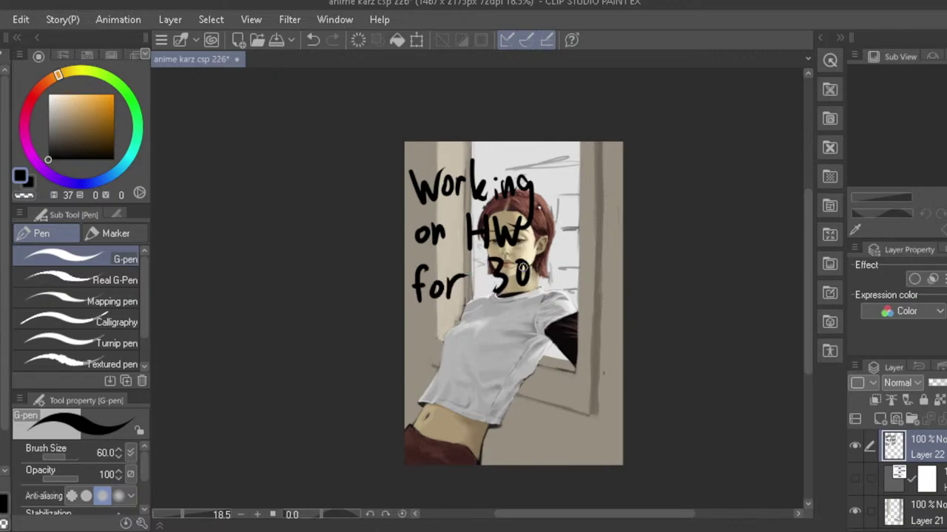
- Finish the note by handwriting "minutes" and a ":)" smiley beneath it
{"action": "mouse_move", "coordinate": [419, 322]}
{"action": "left_mouse_down"}
{"action": "mouse_move", "coordinate": [440, 337]}
{"action": "mouse_move", "coordinate": [447, 318]}
{"action": "mouse_move", "coordinate": [452, 338]}
{"action": "mouse_move", "coordinate": [501, 311]}
{"action": "mouse_move", "coordinate": [504, 337]}
{"action": "left_mouse_up"}
{"action": "left_click_drag", "start_coordinate": [512, 303], "coordinate": [515, 339]}
{"action": "left_click_drag", "start_coordinate": [504, 320], "coordinate": [519, 318]}
{"action": "mouse_move", "coordinate": [522, 328]}
{"action": "left_mouse_down"}
{"action": "mouse_move", "coordinate": [529, 323]}
{"action": "mouse_move", "coordinate": [543, 339]}
{"action": "left_mouse_up"}
{"action": "mouse_move", "coordinate": [559, 311]}
{"action": "left_mouse_down"}
{"action": "mouse_move", "coordinate": [547, 319]}
{"action": "mouse_move", "coordinate": [553, 337]}
{"action": "left_mouse_up"}
{"action": "left_click", "coordinate": [428, 358]}
{"action": "left_click", "coordinate": [429, 369]}
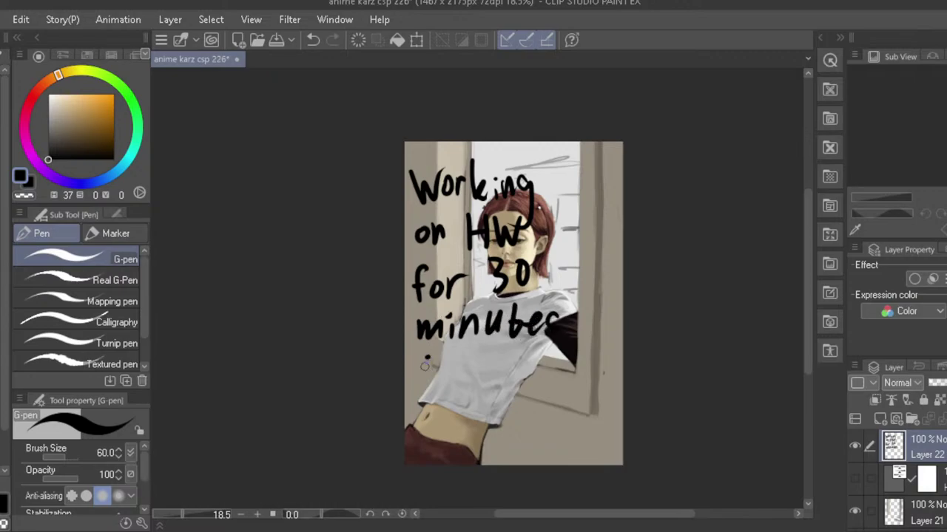
{"action": "left_click_drag", "start_coordinate": [436, 353], "coordinate": [438, 378]}
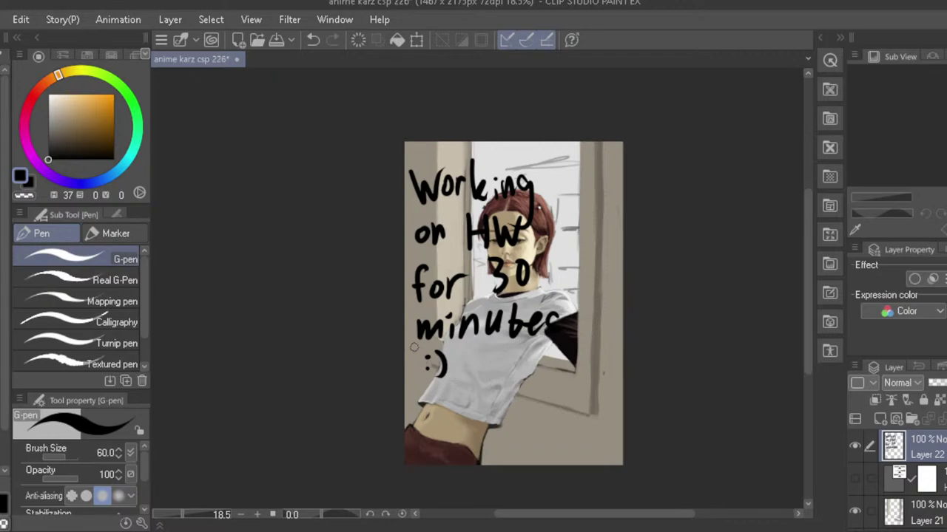
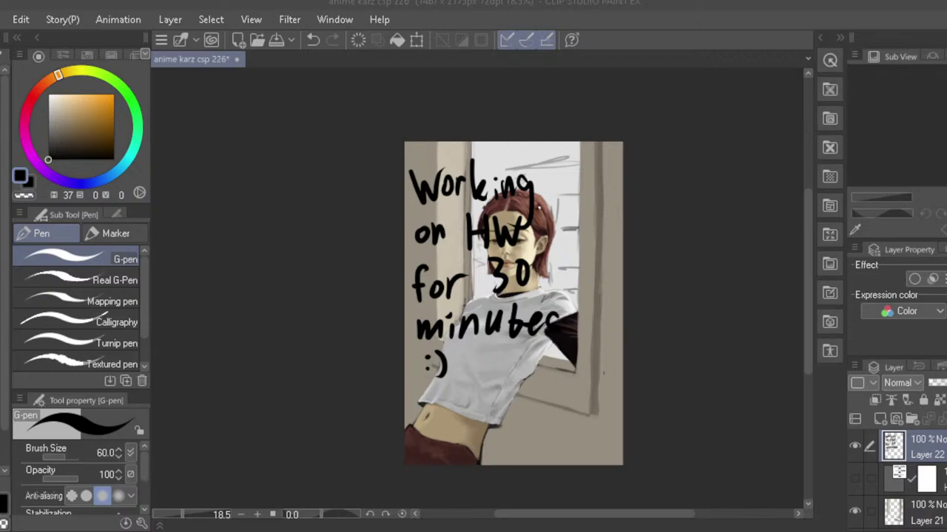
- Hide the layer with the handwritten note, Layer 22, leaving the painting unobstructed
{"action": "mouse_move", "coordinate": [546, 515]}
{"action": "left_mouse_down"}
{"action": "mouse_move", "coordinate": [530, 515]}
{"action": "mouse_move", "coordinate": [542, 516]}
{"action": "left_mouse_up"}
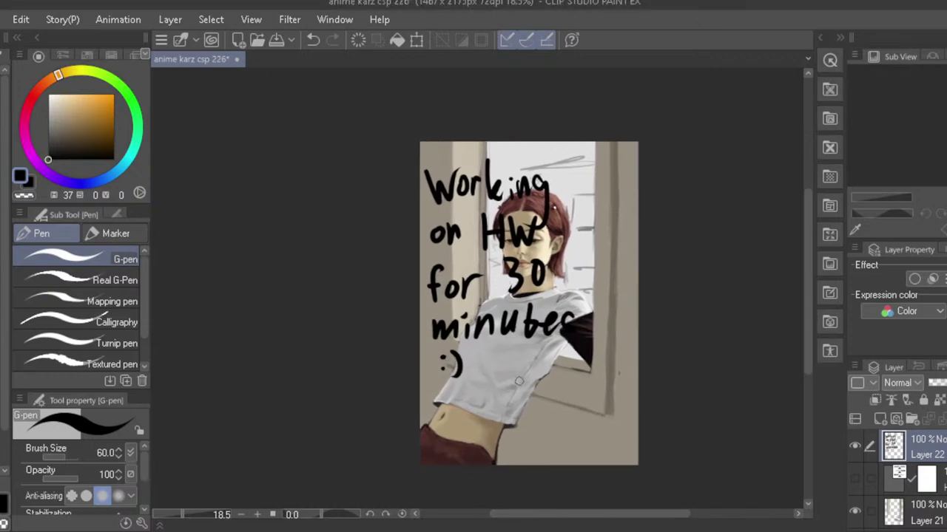
{"action": "left_click_drag", "start_coordinate": [496, 426], "coordinate": [470, 396]}
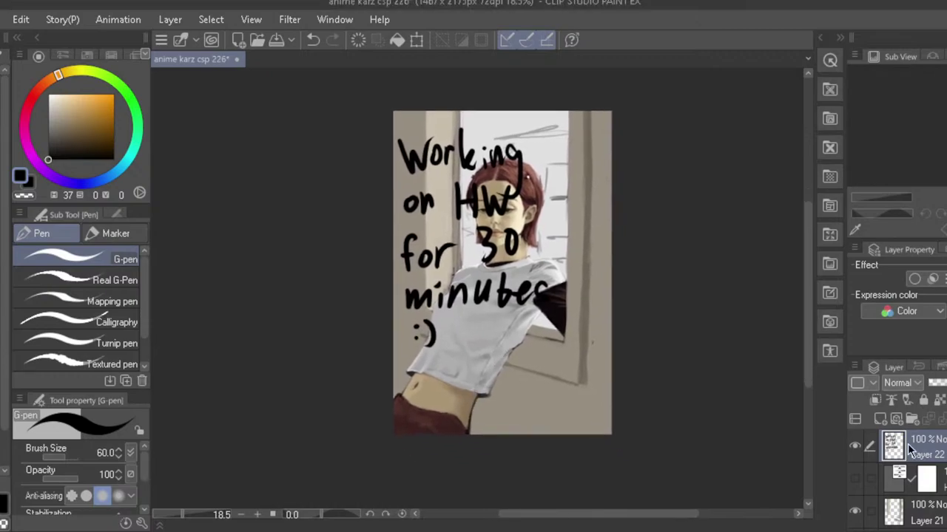
{"action": "left_click", "coordinate": [854, 446]}
{"action": "left_click_drag", "start_coordinate": [435, 244], "coordinate": [440, 237]}
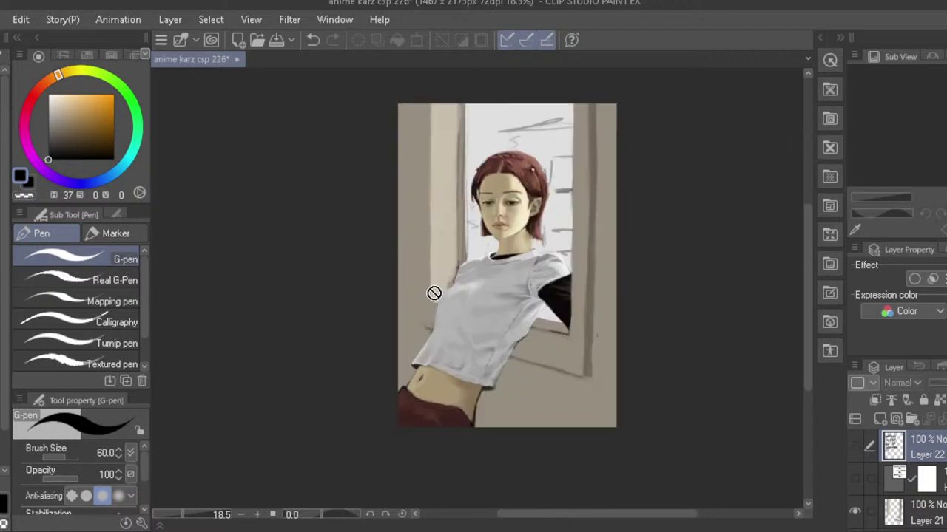
{"action": "scroll", "coordinate": [423, 284], "scroll_direction": "up", "scroll_amount": 3}
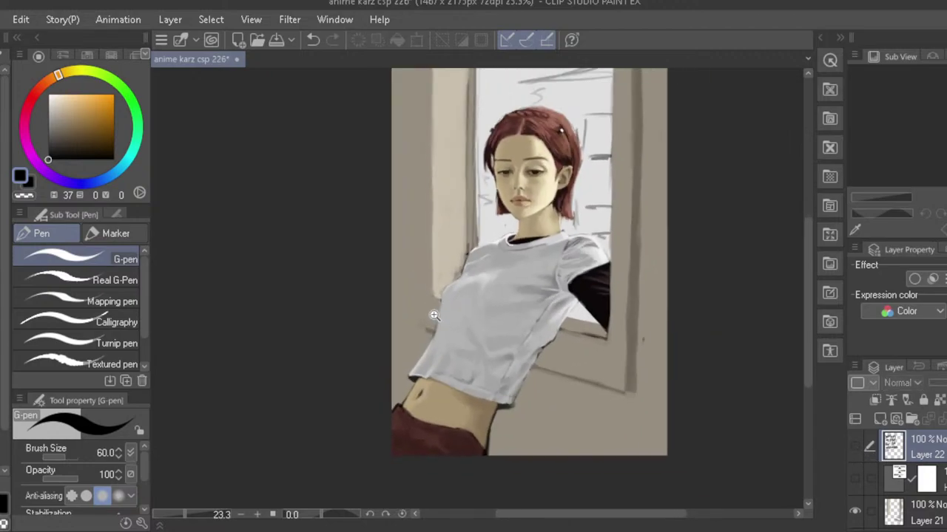
{"action": "scroll", "coordinate": [919, 494], "scroll_direction": "down", "scroll_amount": 2}
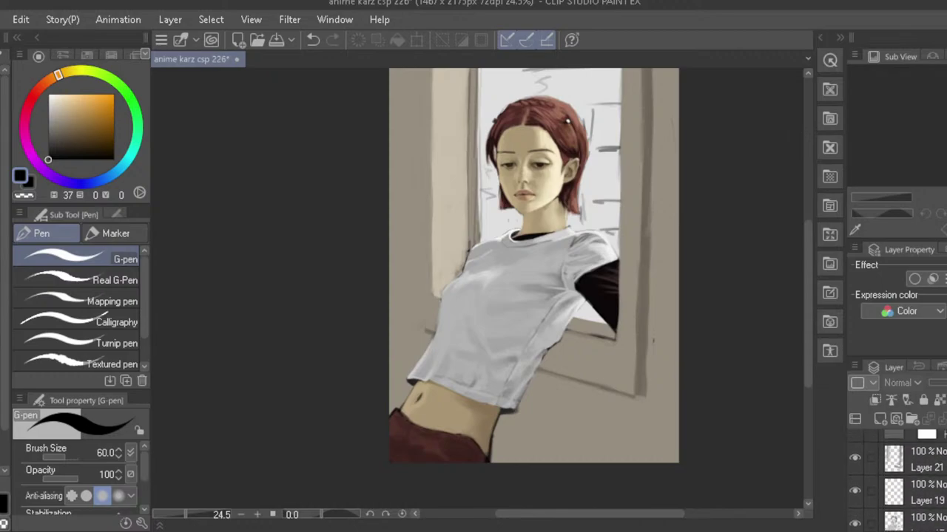
- Select Layer 21 and switch its visibility off and on to compare the painted window frame with the sketch
{"action": "left_click", "coordinate": [918, 491]}
{"action": "left_click", "coordinate": [854, 485]}
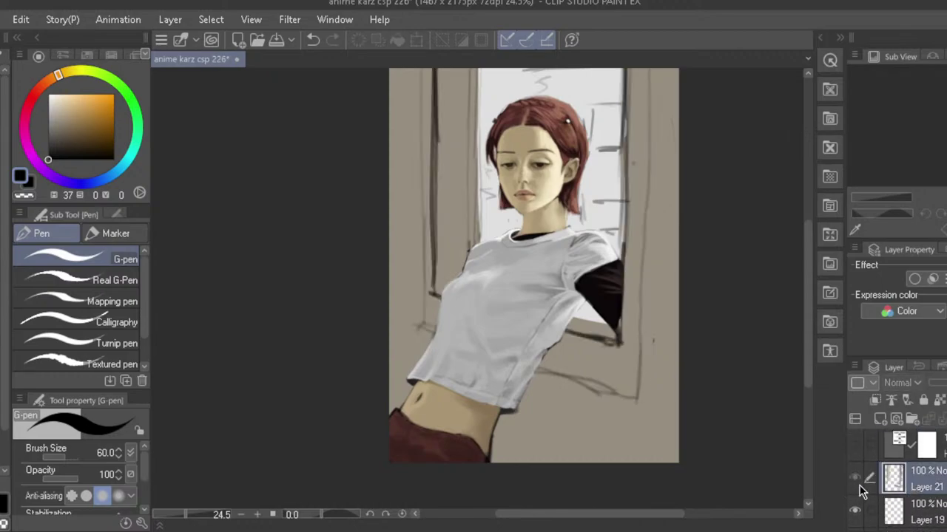
{"action": "left_click", "coordinate": [856, 485]}
{"action": "left_click_drag", "start_coordinate": [476, 289], "coordinate": [468, 360]}
{"action": "scroll", "coordinate": [432, 337], "scroll_direction": "down", "scroll_amount": 1}
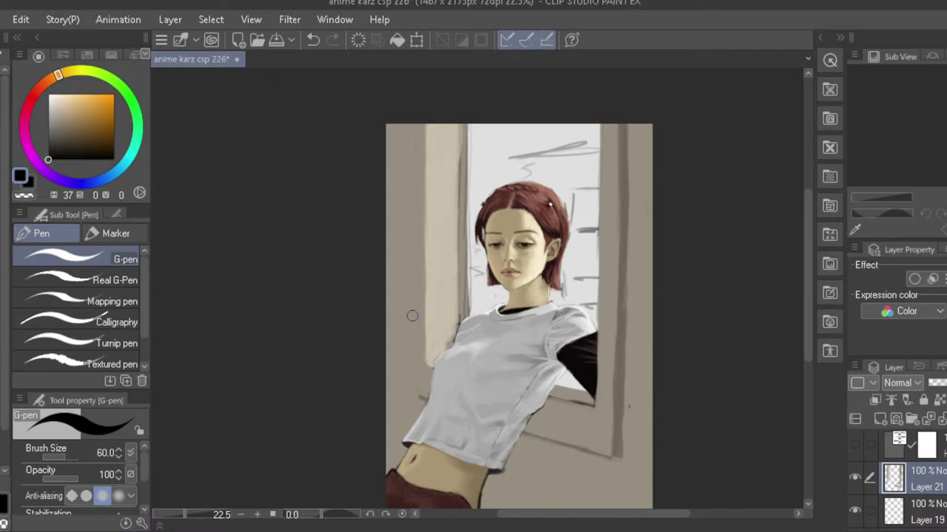
- With the MB Cubebrush at size 40, sample the pale frame's beige and paint over the dark inner edge beside the figure
{"action": "key", "text": "b"}
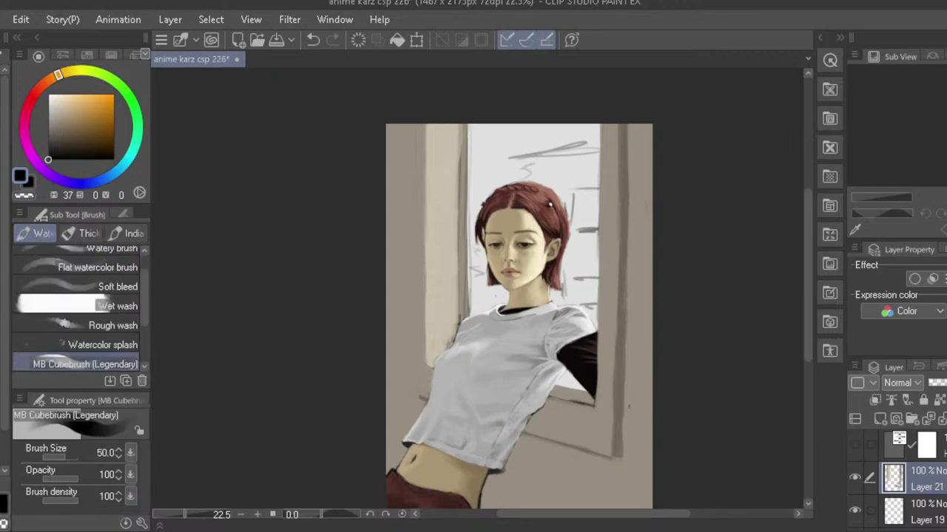
{"action": "left_click", "coordinate": [447, 185], "text": "alt"}
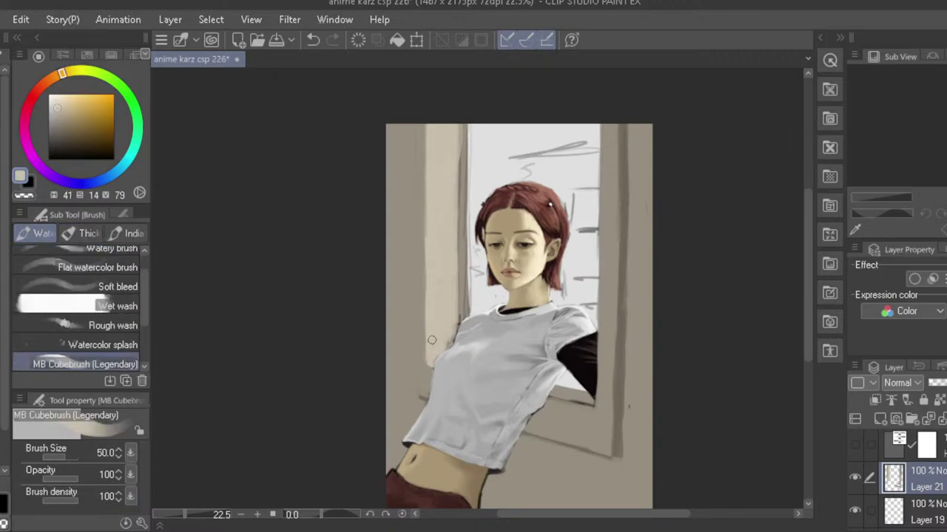
{"action": "key", "text": "bracketleft"}
{"action": "left_click_drag", "start_coordinate": [455, 162], "coordinate": [455, 217]}
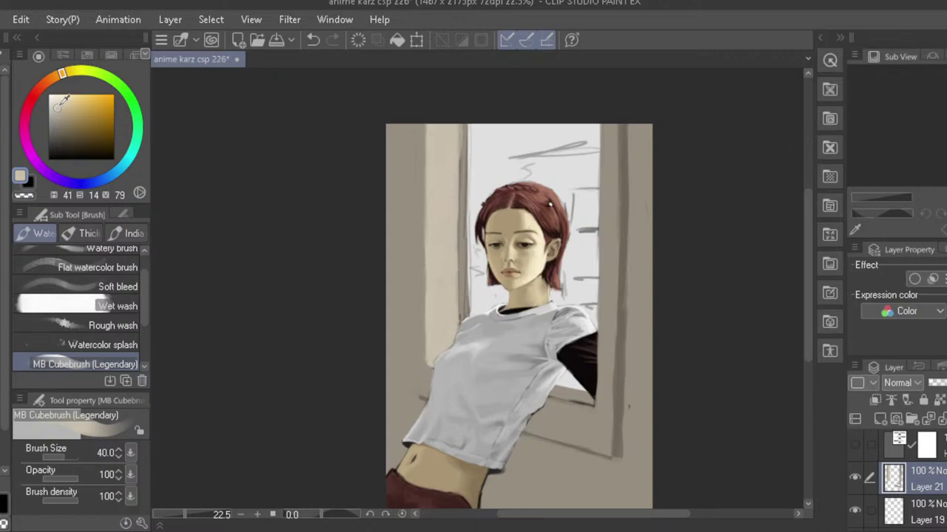
- Darken the beige to about 70 brightness and paint a shaded strip along the pale frame's inner edge
{"action": "left_click_drag", "start_coordinate": [59, 107], "coordinate": [60, 114]}
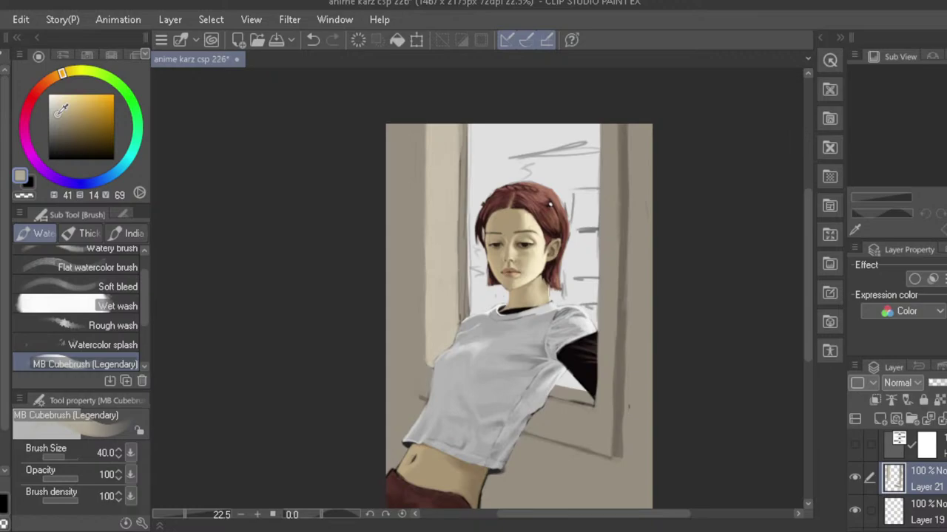
{"action": "left_click", "coordinate": [57, 112]}
{"action": "left_click_drag", "start_coordinate": [405, 177], "coordinate": [405, 228]}
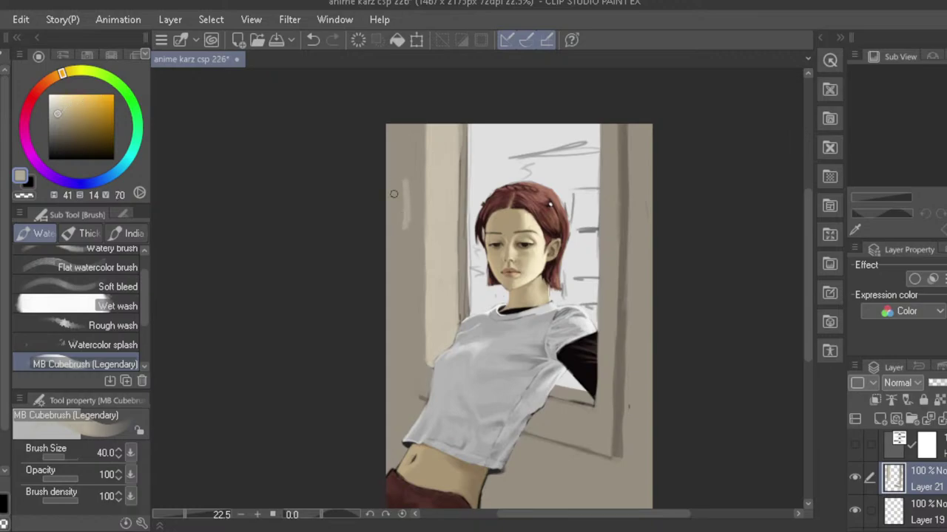
{"action": "key", "text": "ctrl+z"}
{"action": "left_click_drag", "start_coordinate": [463, 154], "coordinate": [461, 187]}
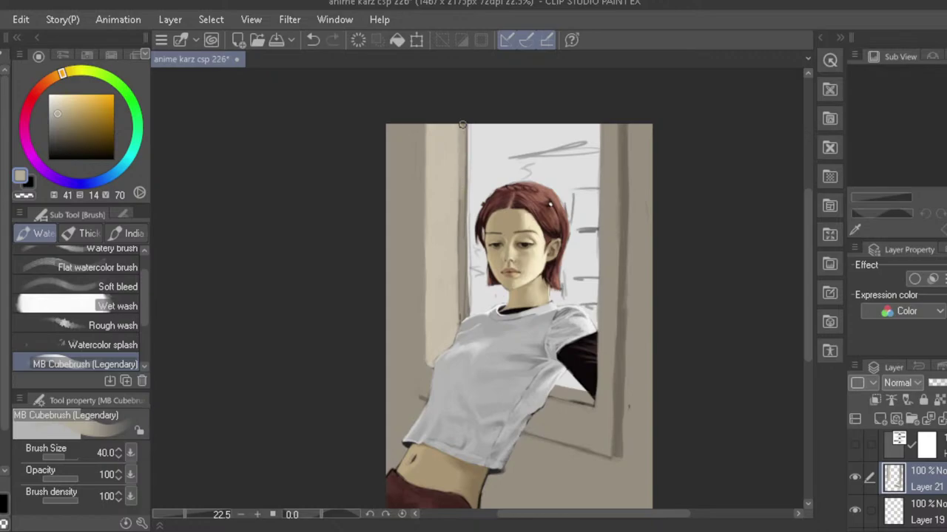
{"action": "left_click_drag", "start_coordinate": [462, 124], "coordinate": [462, 188]}
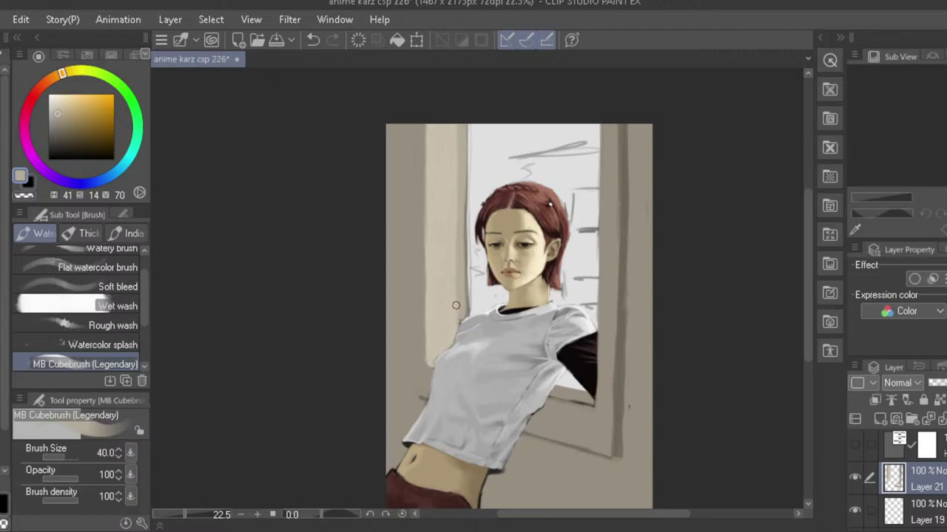
- Reduce the brush size to 17 and check the painting in a mirrored view before restoring its orientation
{"action": "key", "text": "bracketleft"}
{"action": "key", "text": "bracketleft"}
{"action": "key", "text": "bracketleft"}
{"action": "scroll", "coordinate": [462, 315], "scroll_direction": "up", "scroll_amount": 1}
{"action": "key", "text": "bracketleft"}
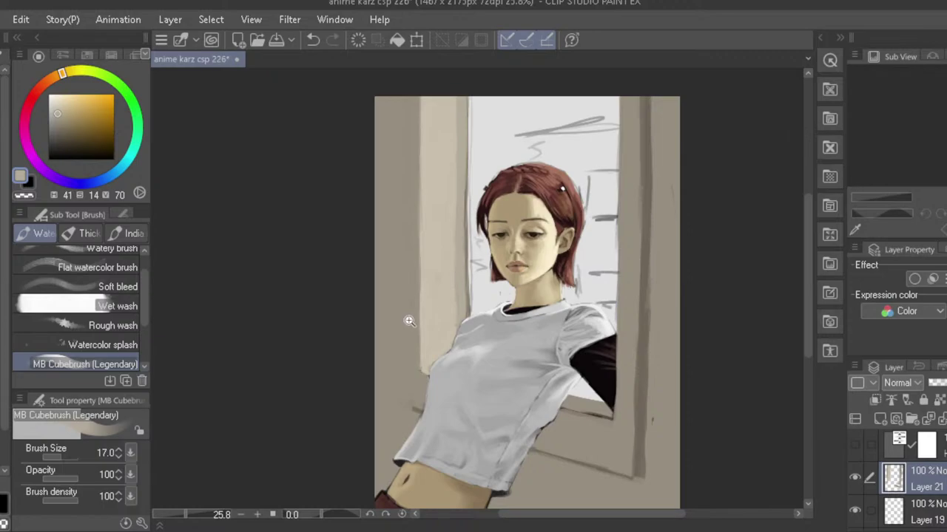
{"action": "left_click_drag", "start_coordinate": [410, 319], "coordinate": [407, 303]}
{"action": "key", "text": "h"}
{"action": "key", "text": "h"}
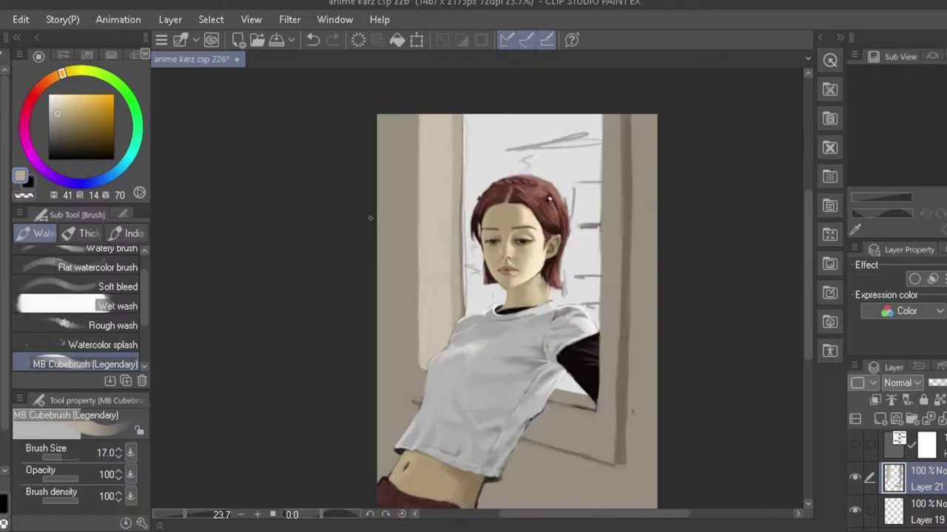
- Refine the pale frame's outer edge and lower corner using the sampled wall brown and frame beige
{"action": "left_click", "coordinate": [408, 285], "text": "alt"}
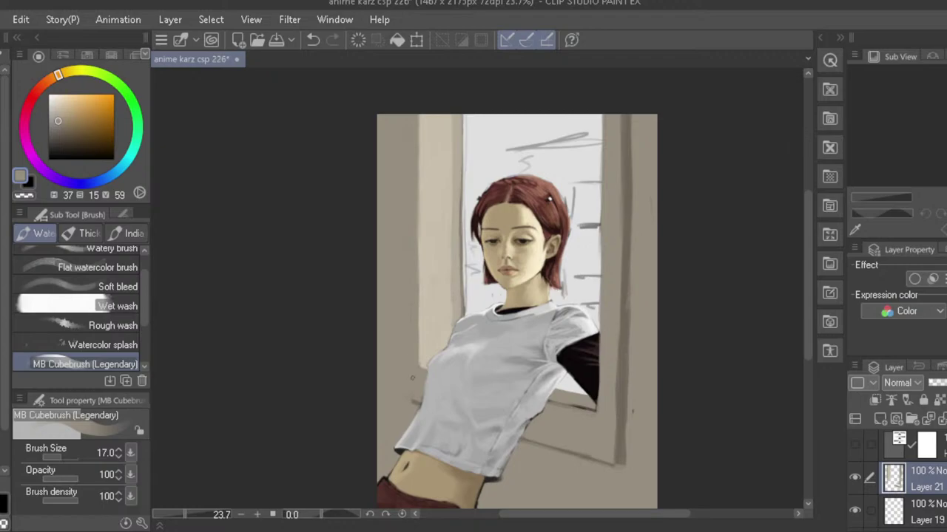
{"action": "key", "text": "ctrl+z"}
{"action": "key", "text": "ctrl+y"}
{"action": "left_click", "coordinate": [426, 355], "text": "alt"}
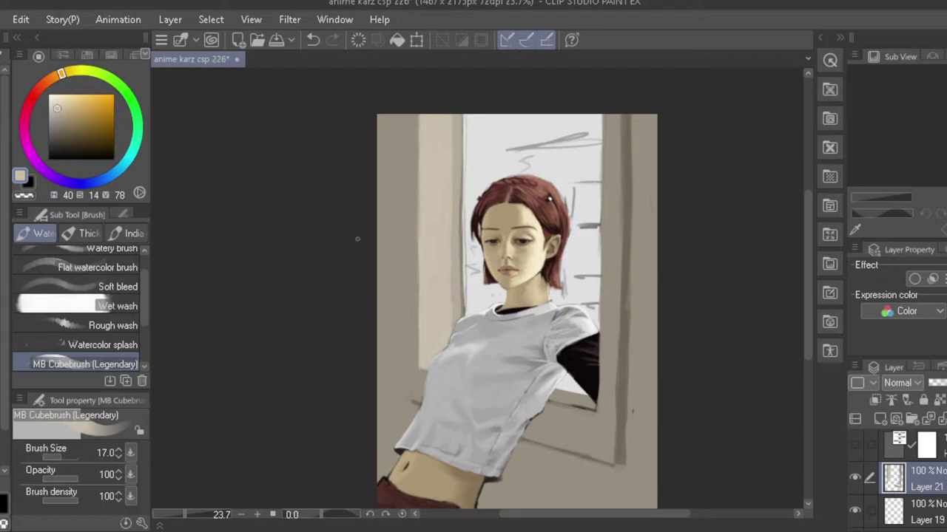
- Inspect the whole painting in a mirrored view, restore its orientation and return to the window frame
{"action": "scroll", "coordinate": [380, 352], "scroll_direction": "down", "scroll_amount": 2}
{"action": "key", "text": "h"}
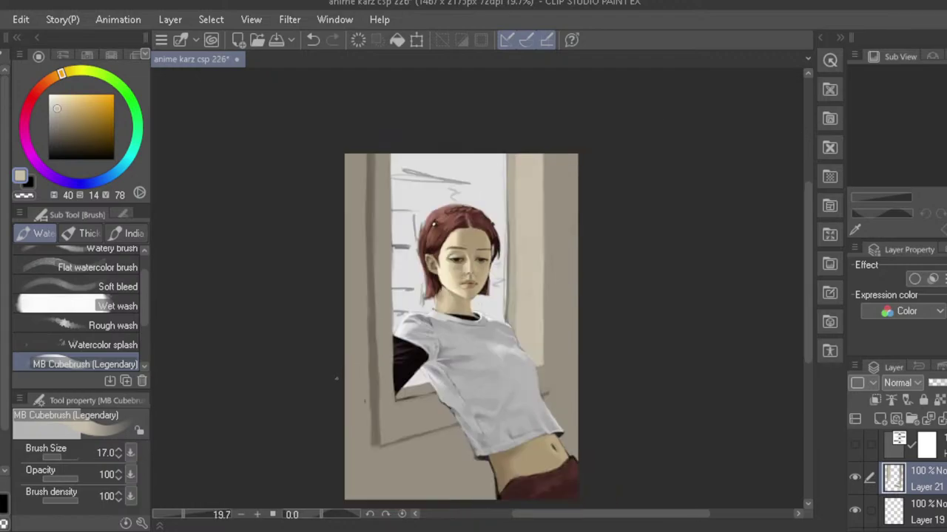
{"action": "key", "text": "h"}
{"action": "scroll", "coordinate": [399, 336], "scroll_direction": "up", "scroll_amount": 1}
{"action": "scroll", "coordinate": [391, 345], "scroll_direction": "up", "scroll_amount": 1}
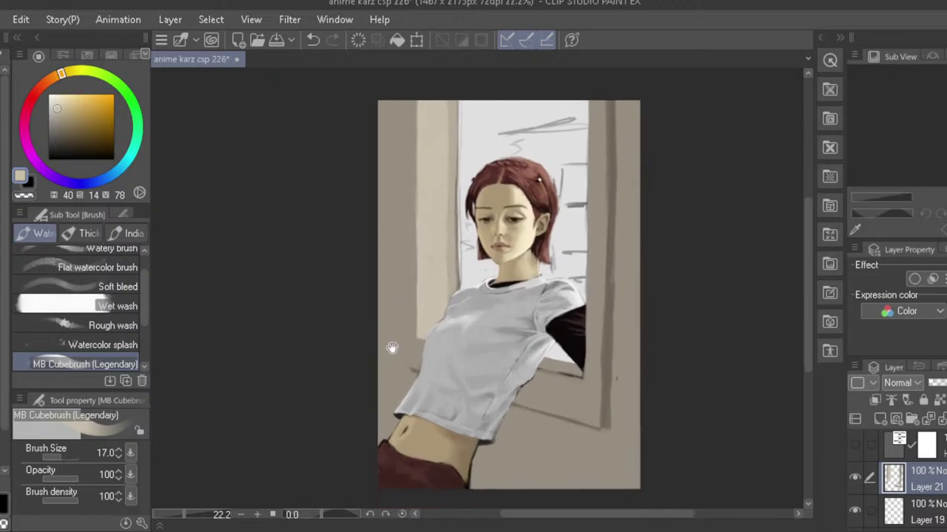
{"action": "scroll", "coordinate": [395, 298], "scroll_direction": "up", "scroll_amount": 1}
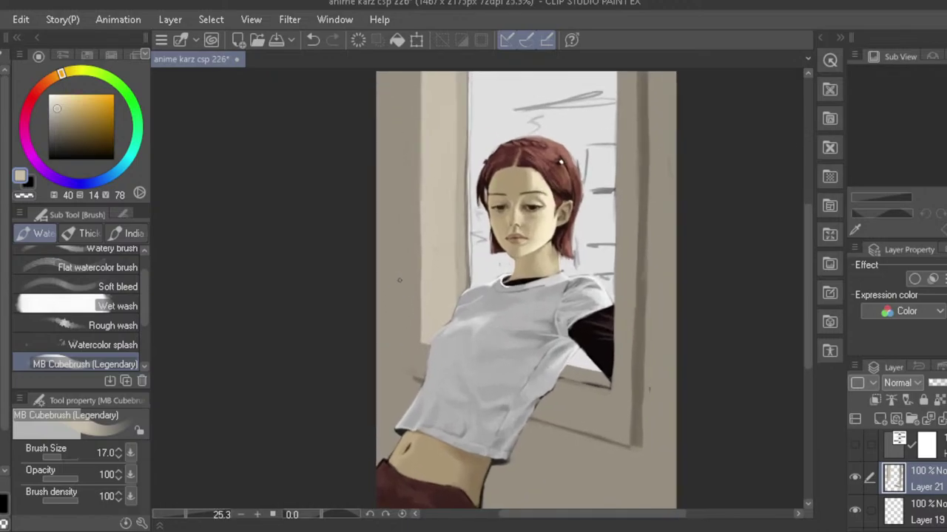
{"action": "left_click_drag", "start_coordinate": [396, 378], "coordinate": [379, 385]}
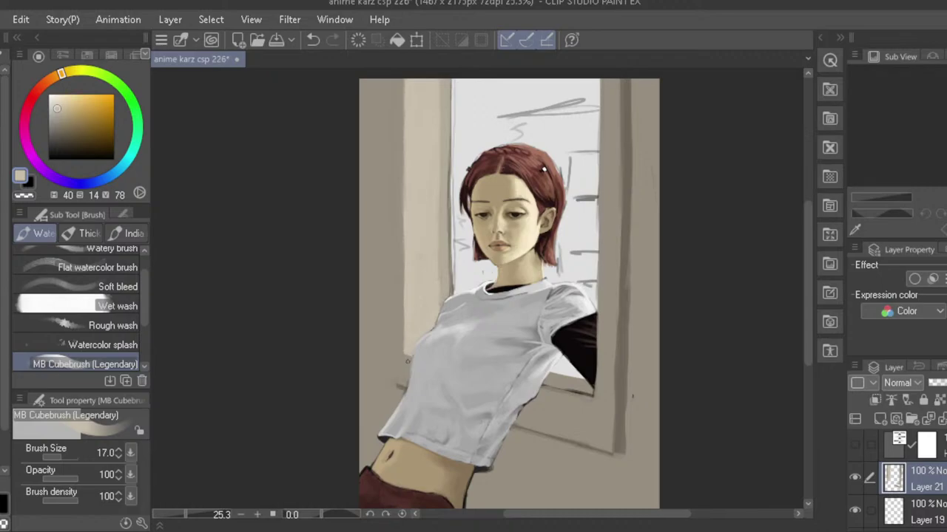
- Sample the wall's brown and paint a thin vertical line just inside the pale frame's outer edge, redoing unsatisfactory strokes
{"action": "left_click", "coordinate": [395, 268], "text": "alt"}
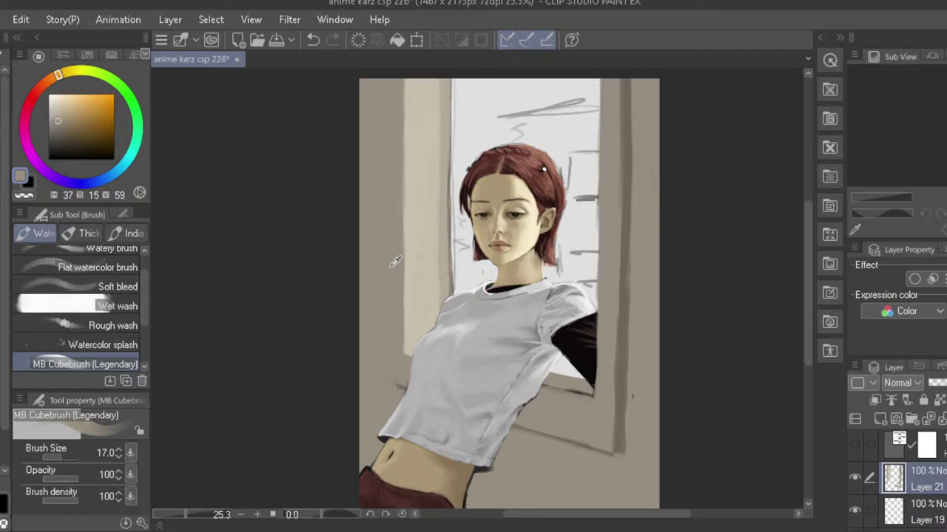
{"action": "left_click_drag", "start_coordinate": [410, 80], "coordinate": [413, 168]}
{"action": "key", "text": "ctrl+z"}
{"action": "left_click_drag", "start_coordinate": [408, 79], "coordinate": [409, 302]}
{"action": "key", "text": "ctrl+z"}
{"action": "left_click_drag", "start_coordinate": [408, 245], "coordinate": [407, 361]}
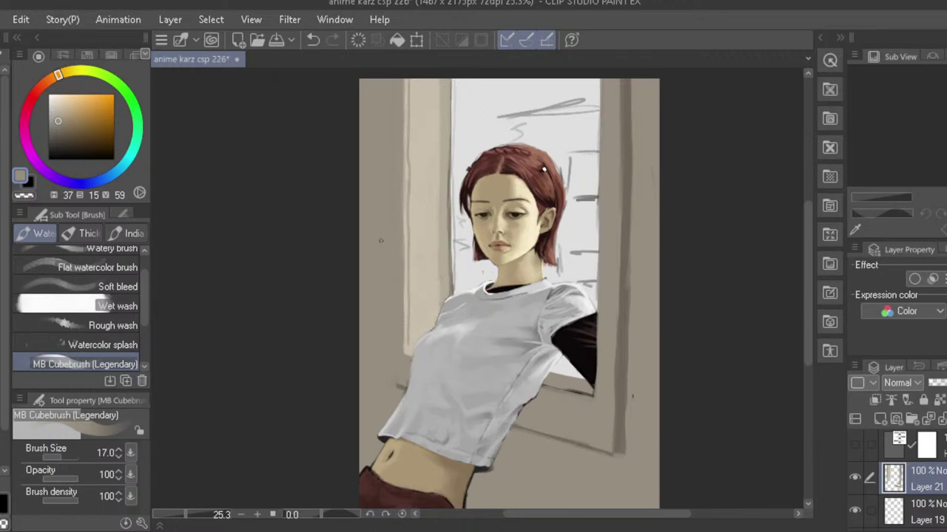
- Lower the brush size to 15 and check the frame's new line in a mirrored view of the whole painting
{"action": "key", "text": "bracketleft"}
{"action": "scroll", "coordinate": [389, 319], "scroll_direction": "down", "scroll_amount": 2}
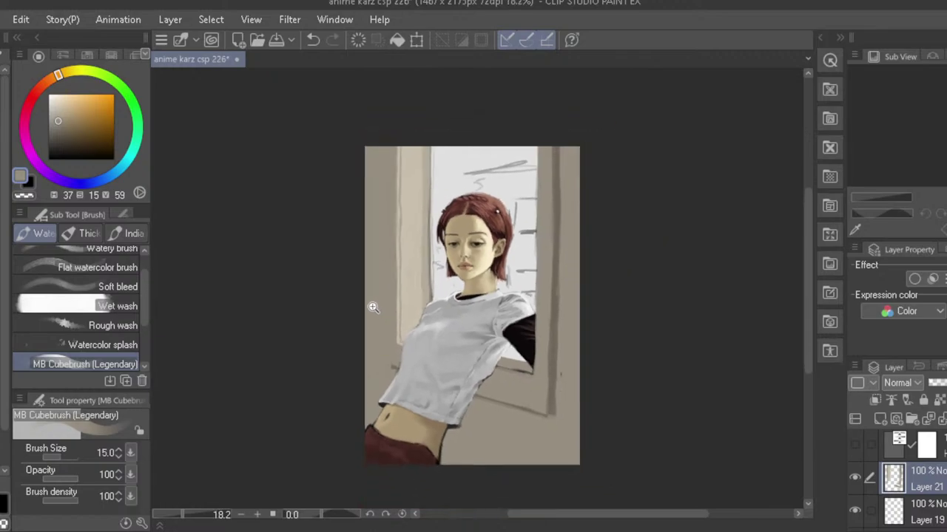
{"action": "scroll", "coordinate": [373, 309], "scroll_direction": "up", "scroll_amount": 1}
{"action": "key", "text": "h"}
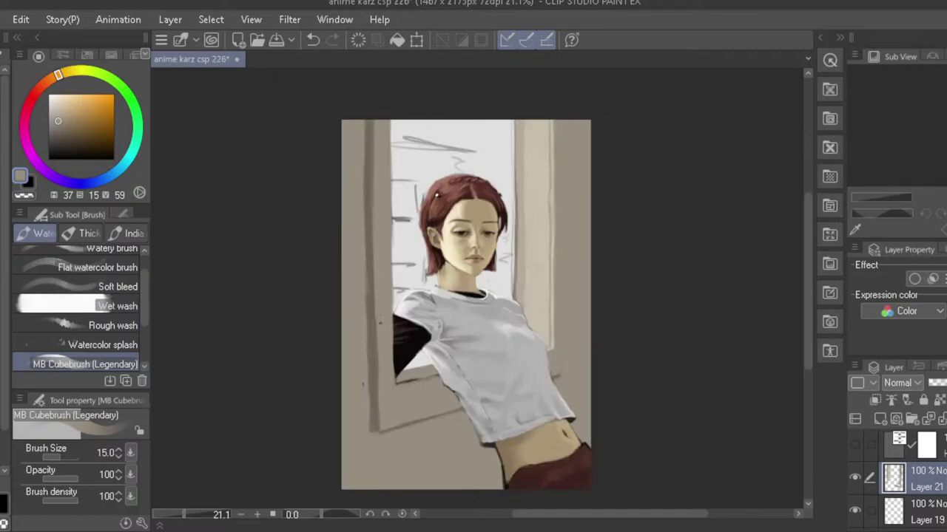
{"action": "key", "text": "h"}
{"action": "scroll", "coordinate": [387, 338], "scroll_direction": "up", "scroll_amount": 1}
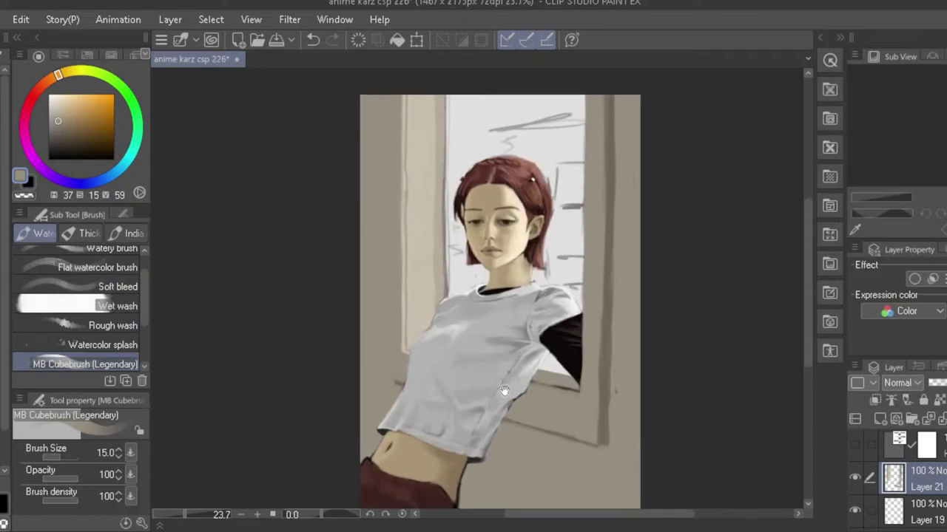
{"action": "left_click_drag", "start_coordinate": [503, 390], "coordinate": [478, 389]}
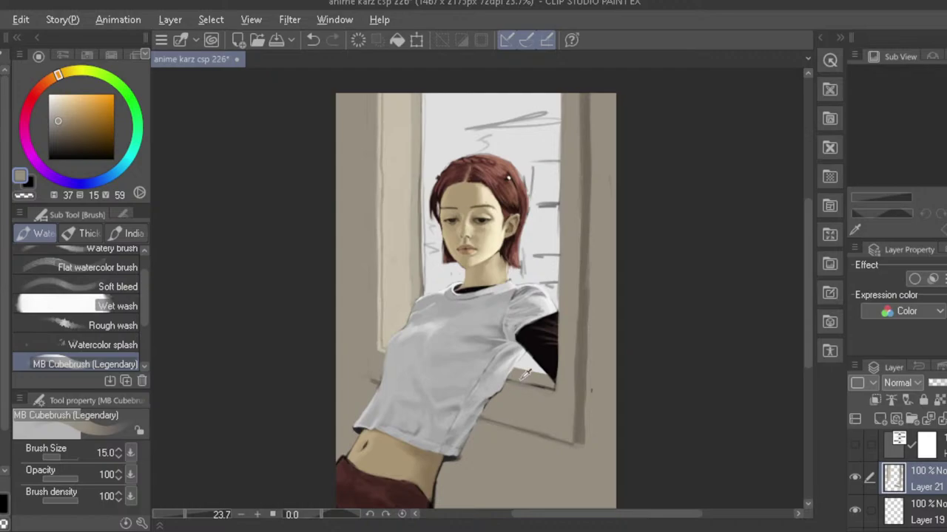
- Choose a warm off-white and paint the window sill beneath the black-sleeved arm at brush size 25
{"action": "left_click", "coordinate": [57, 96]}
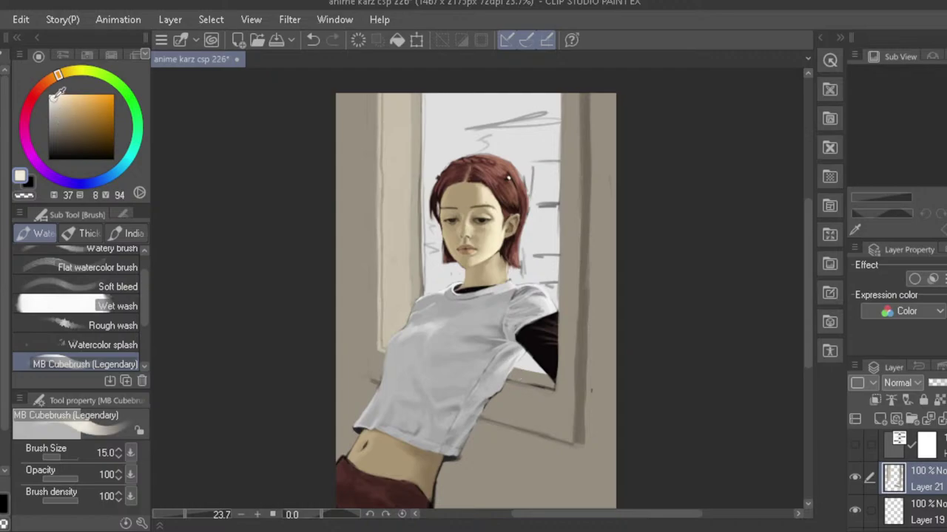
{"action": "key", "text": "]"}
{"action": "key", "text": "]"}
{"action": "key", "text": "]"}
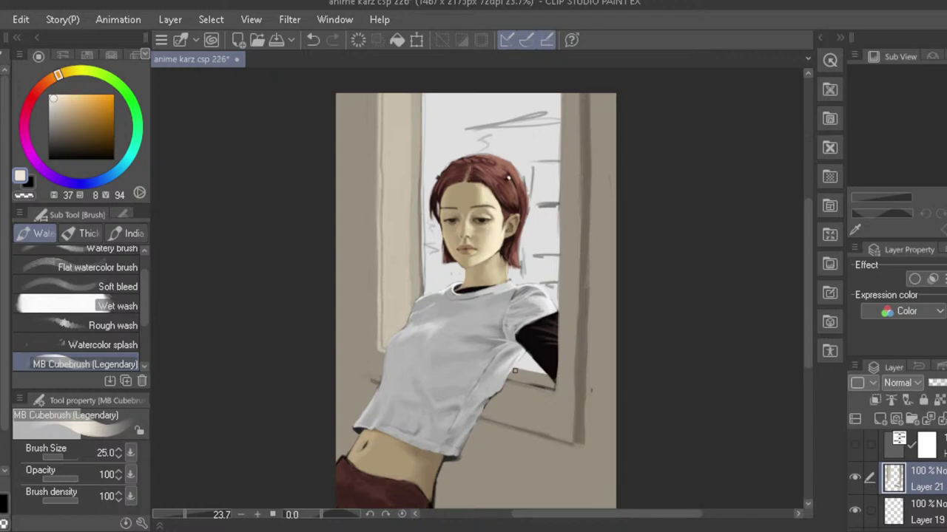
{"action": "mouse_move", "coordinate": [516, 372]}
{"action": "left_mouse_down"}
{"action": "mouse_move", "coordinate": [535, 376]}
{"action": "mouse_move", "coordinate": [514, 372]}
{"action": "mouse_move", "coordinate": [531, 376]}
{"action": "mouse_move", "coordinate": [541, 364]}
{"action": "left_mouse_up"}
{"action": "mouse_move", "coordinate": [541, 363]}
{"action": "left_mouse_down"}
{"action": "mouse_move", "coordinate": [515, 374]}
{"action": "mouse_move", "coordinate": [533, 378]}
{"action": "mouse_move", "coordinate": [517, 376]}
{"action": "left_mouse_up"}
{"action": "key", "text": "ctrl+z"}
{"action": "mouse_move", "coordinate": [520, 371]}
{"action": "left_mouse_down"}
{"action": "mouse_move", "coordinate": [539, 375]}
{"action": "mouse_move", "coordinate": [522, 372]}
{"action": "left_mouse_up"}
{"action": "key", "text": "ctrl+z"}
{"action": "key", "text": "ctrl+y"}
{"action": "mouse_move", "coordinate": [515, 380]}
{"action": "left_mouse_down"}
{"action": "mouse_move", "coordinate": [536, 383]}
{"action": "mouse_move", "coordinate": [506, 380]}
{"action": "left_mouse_up"}
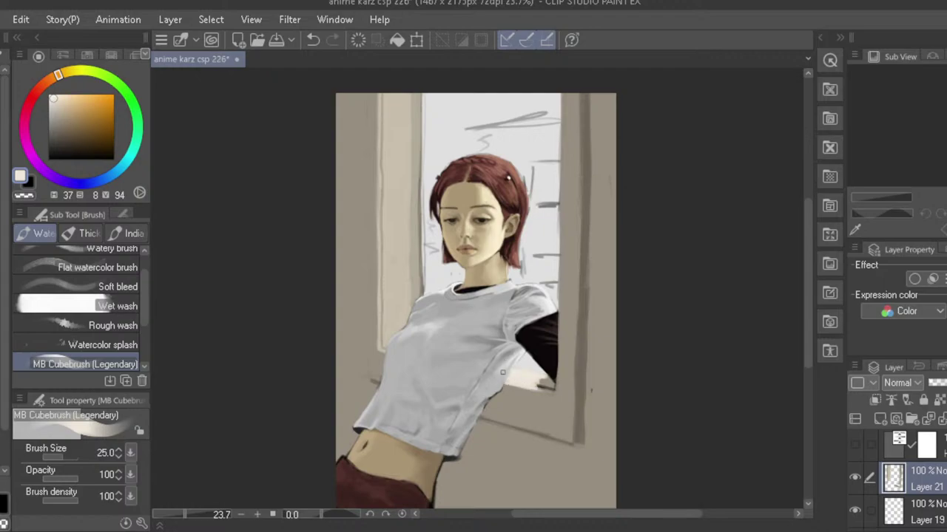
- Extend the off-white sill down over its dark lower sketch line to the frame's inner corner
{"action": "left_click_drag", "start_coordinate": [512, 385], "coordinate": [540, 393]}
{"action": "key", "text": "ctrl+z"}
{"action": "left_click_drag", "start_coordinate": [543, 381], "coordinate": [539, 386]}
{"action": "left_click_drag", "start_coordinate": [504, 387], "coordinate": [549, 398]}
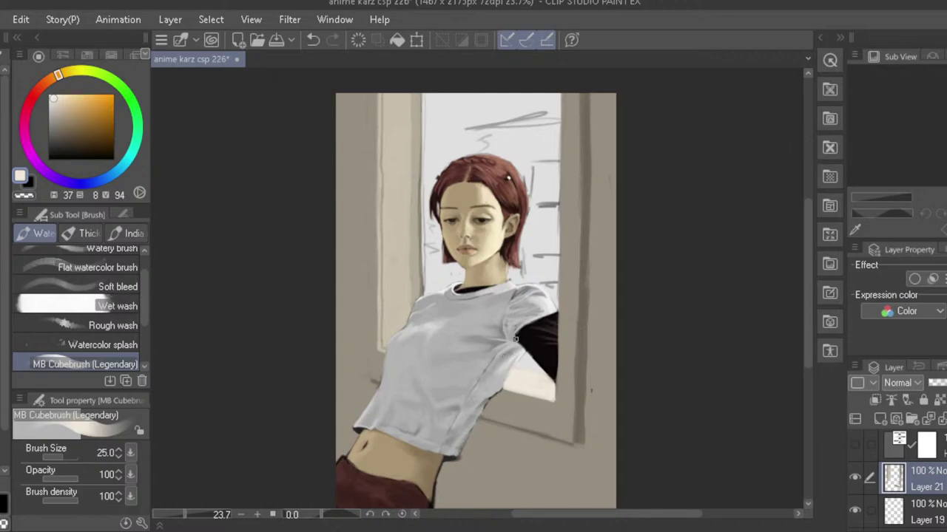
- Sample the frame's brown and try several strokes along the lower edge of the off-white sill, undoing each
{"action": "left_click", "coordinate": [559, 412], "text": "alt"}
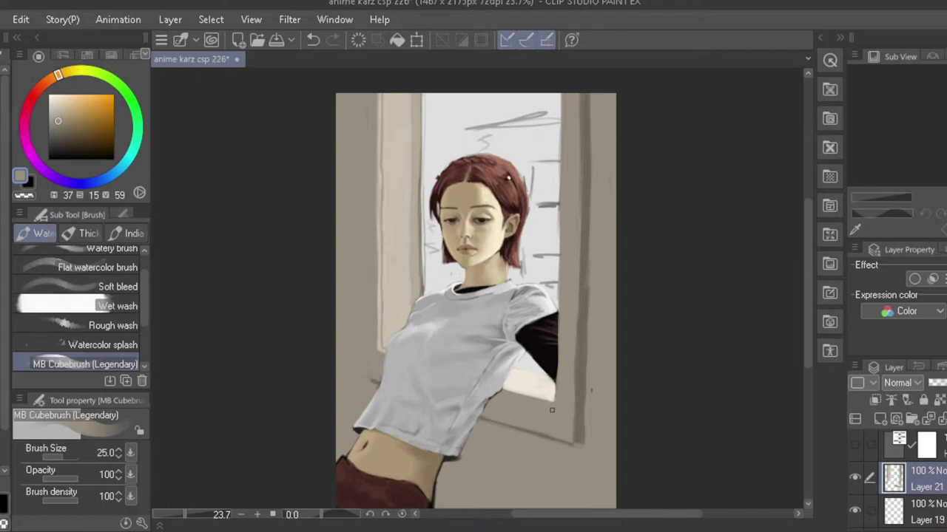
{"action": "key", "text": "ctrl+z"}
{"action": "left_click_drag", "start_coordinate": [555, 406], "coordinate": [534, 401]}
{"action": "key", "text": "ctrl+z"}
{"action": "left_click_drag", "start_coordinate": [555, 404], "coordinate": [521, 394]}
{"action": "key", "text": "ctrl+z"}
{"action": "left_click_drag", "start_coordinate": [555, 404], "coordinate": [541, 402]}
{"action": "key", "text": "ctrl+z"}
{"action": "left_click_drag", "start_coordinate": [557, 398], "coordinate": [497, 382]}
{"action": "key", "text": "ctrl+z"}
- Paint a thin brown line across the off-white sill at brush size 17 and check it undone, redone and mirrored
{"action": "key", "text": "bracketleft"}
{"action": "key", "text": "ctrl+z"}
{"action": "key", "text": "ctrl+z"}
{"action": "left_click_drag", "start_coordinate": [556, 397], "coordinate": [497, 382]}
{"action": "key", "text": "ctrl+z"}
{"action": "key", "text": "ctrl+y"}
{"action": "key", "text": "ctrl+z"}
{"action": "key", "text": "ctrl+y"}
{"action": "key", "text": "ctrl+z"}
{"action": "key", "text": "ctrl+y"}
{"action": "key", "text": "h"}
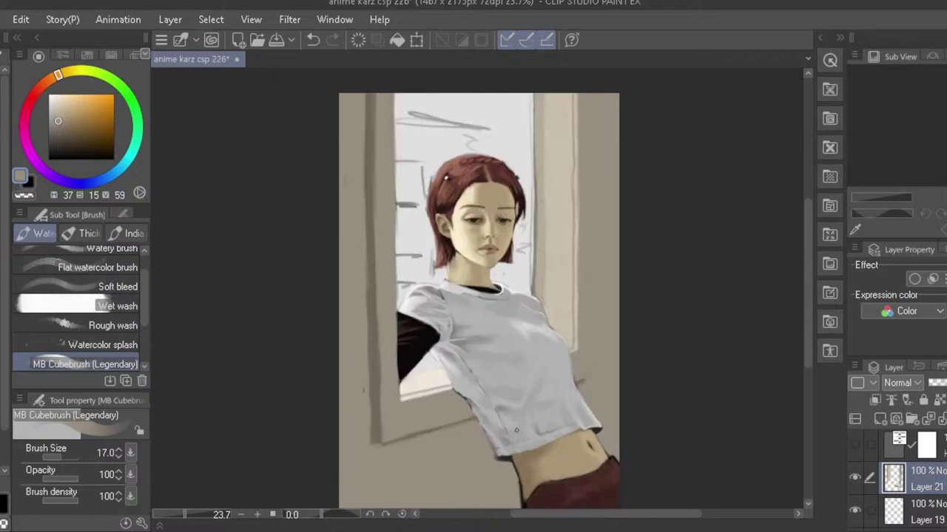
{"action": "key", "text": "h"}
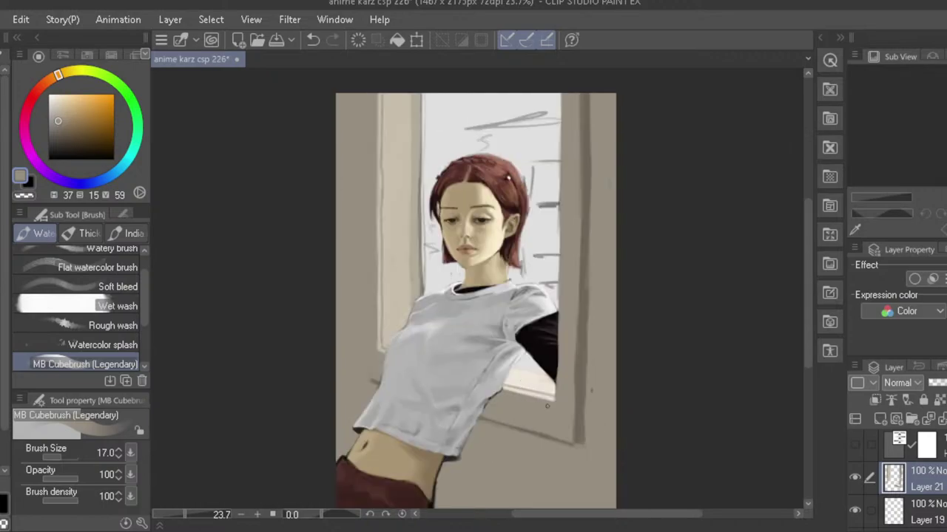
- Paint frame brown along the off-white sill's lower edge with a larger brush and try a short blend stroke beside the shirt
{"action": "key", "text": "bracketright"}
{"action": "key", "text": "bracketright"}
{"action": "key", "text": "bracketright"}
{"action": "key", "text": "bracketright"}
{"action": "key", "text": "bracketright"}
{"action": "left_click_drag", "start_coordinate": [554, 400], "coordinate": [504, 391]}
{"action": "key", "text": "bracketleft"}
{"action": "key", "text": "bracketleft"}
{"action": "key", "text": "j"}
{"action": "mouse_move", "coordinate": [504, 387]}
{"action": "left_mouse_down"}
{"action": "mouse_move", "coordinate": [539, 396]}
{"action": "mouse_move", "coordinate": [514, 391]}
{"action": "left_mouse_up"}
{"action": "key", "text": "ctrl+z"}
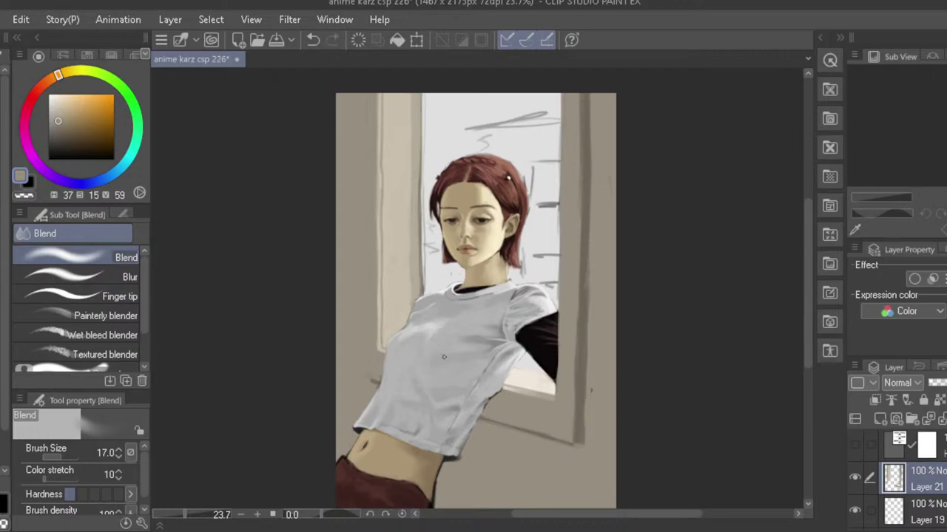
- Touch up the sill's corner beside the shirt with the G-pen at size 15 in the sill's sampled off-white
{"action": "key", "text": "p"}
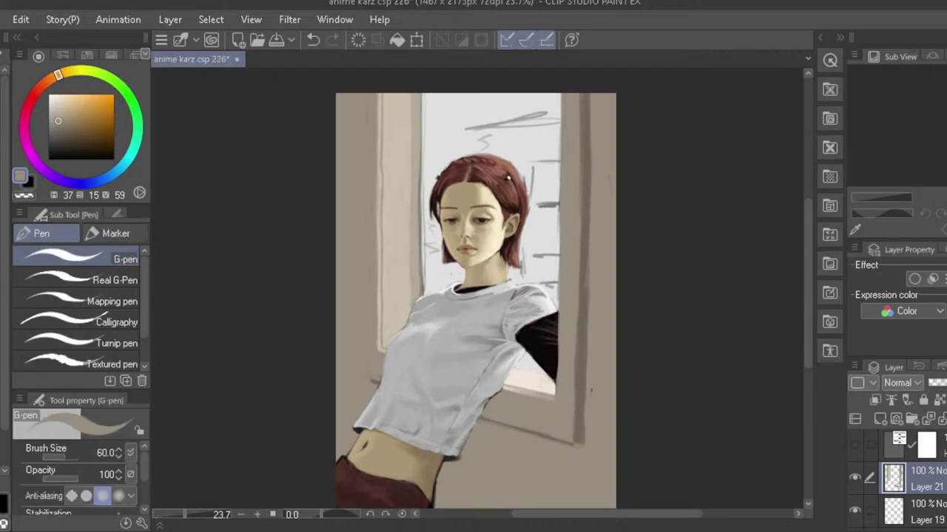
{"action": "left_click", "coordinate": [521, 374], "text": "alt"}
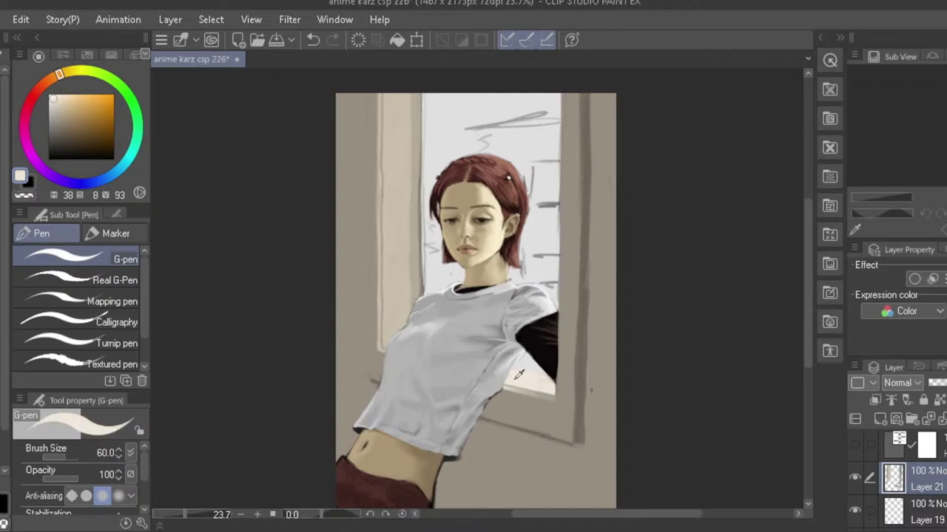
{"action": "key", "text": "bracketleft"}
{"action": "key", "text": "bracketleft"}
{"action": "key", "text": "bracketleft"}
{"action": "key", "text": "bracketleft"}
{"action": "key", "text": "bracketleft"}
{"action": "key", "text": "bracketleft"}
{"action": "key", "text": "bracketleft"}
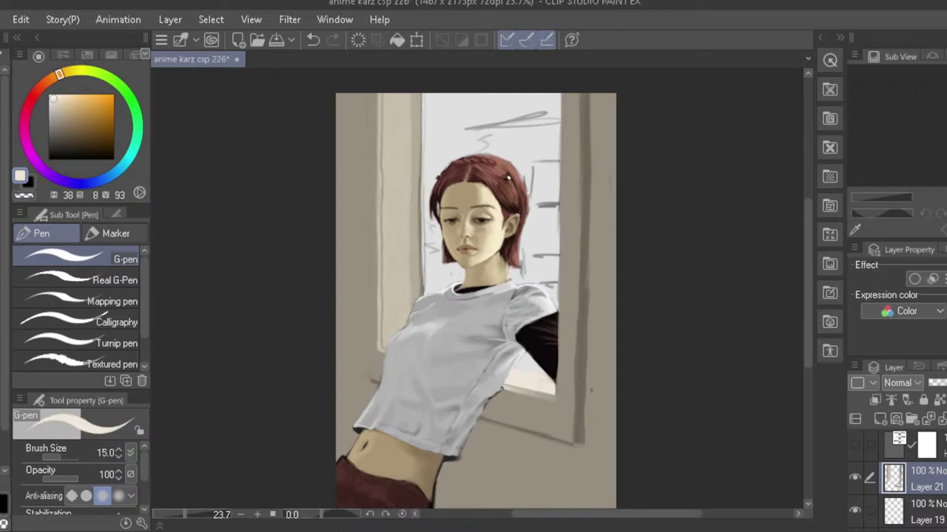
{"action": "left_click_drag", "start_coordinate": [508, 390], "coordinate": [502, 388]}
{"action": "key", "text": "ctrl+z"}
{"action": "left_click", "coordinate": [502, 388]}
- Sample the frame's brown and repaint the sill's lower edge with MB Cubebrush at size 40
{"action": "left_click", "coordinate": [523, 408], "text": "alt"}
{"action": "left_click", "coordinate": [3, 261]}
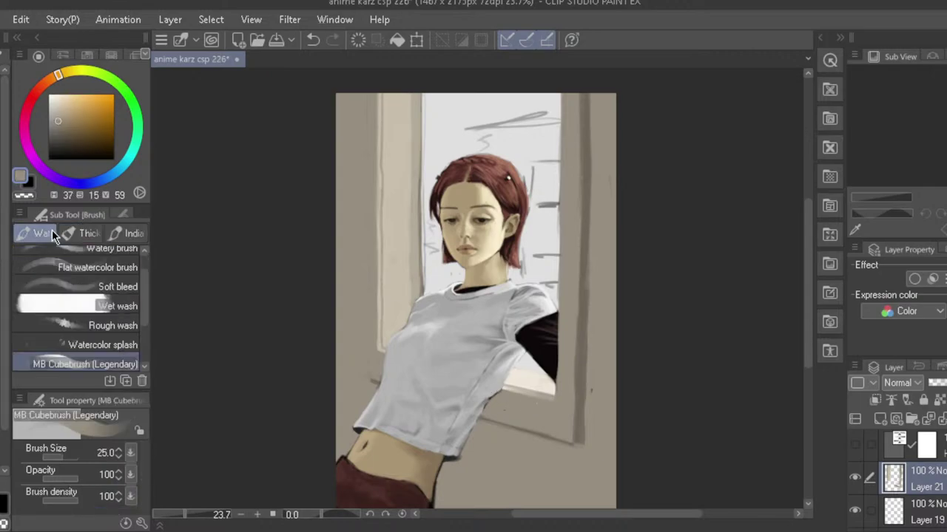
{"action": "key", "text": "bracketright"}
{"action": "key", "text": "bracketright"}
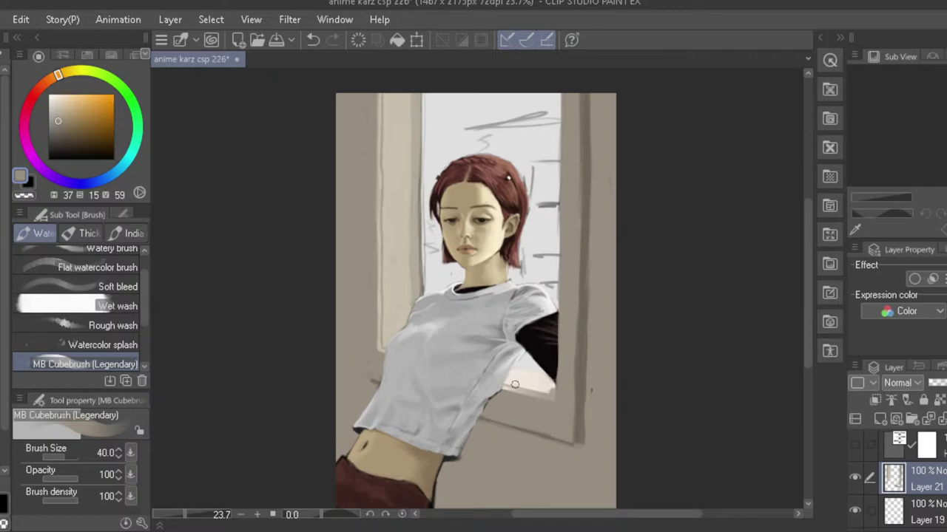
{"action": "key", "text": "j"}
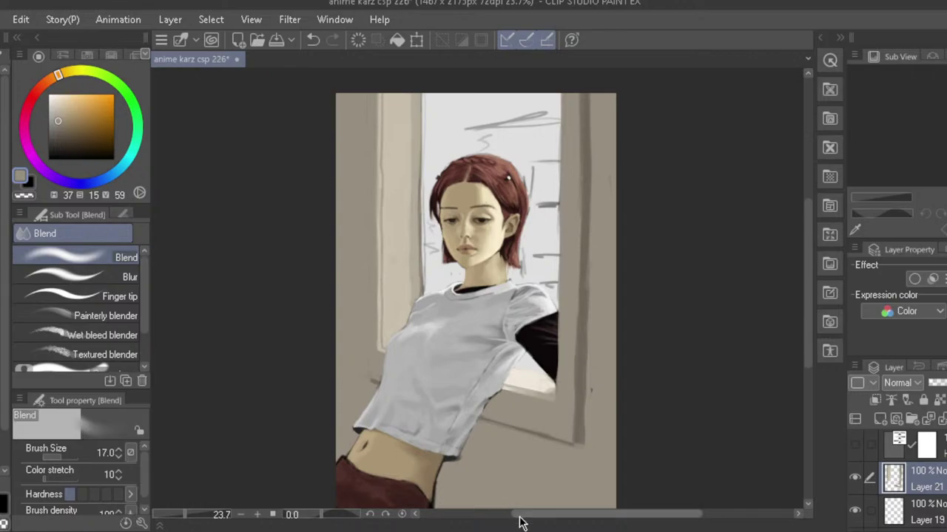
- Check the window frame and figure with the canvas mirrored and at different zoom levels
{"action": "left_click_drag", "start_coordinate": [525, 514], "coordinate": [522, 515]}
{"action": "left_click_drag", "start_coordinate": [415, 376], "coordinate": [407, 375]}
{"action": "key", "text": "h"}
{"action": "key", "text": "h"}
{"action": "key", "text": "h"}
{"action": "key", "text": "h"}
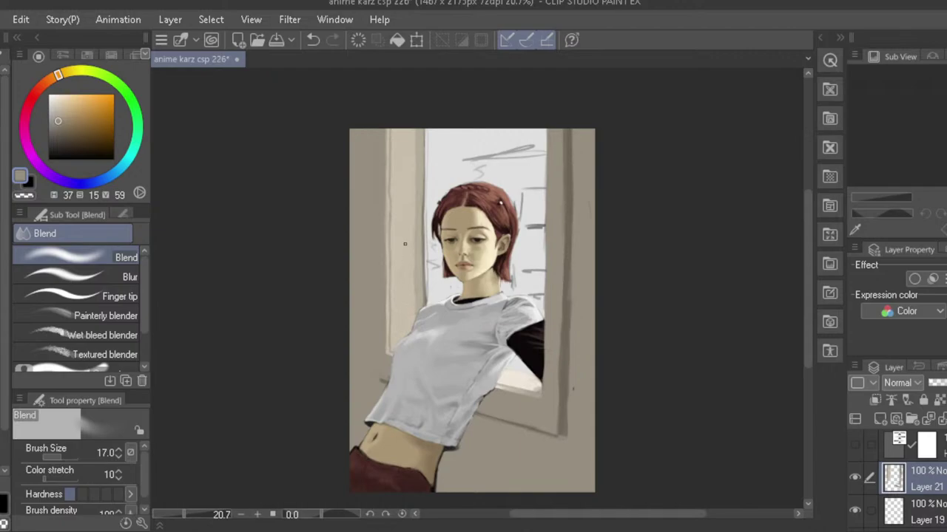
{"action": "left_click_drag", "start_coordinate": [406, 295], "coordinate": [391, 291]}
{"action": "key", "text": "h"}
{"action": "key", "text": "h"}
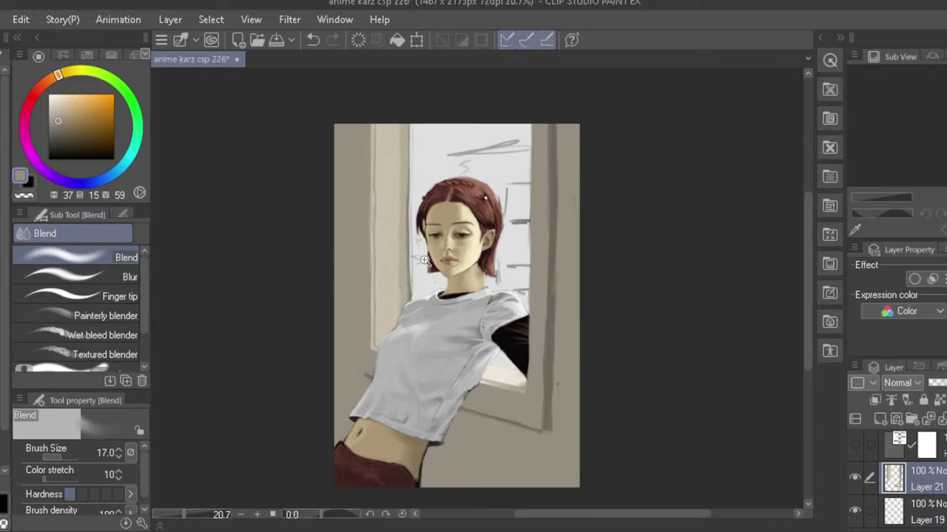
{"action": "left_click_drag", "start_coordinate": [423, 259], "coordinate": [435, 266]}
{"action": "left_click_drag", "start_coordinate": [432, 318], "coordinate": [429, 310]}
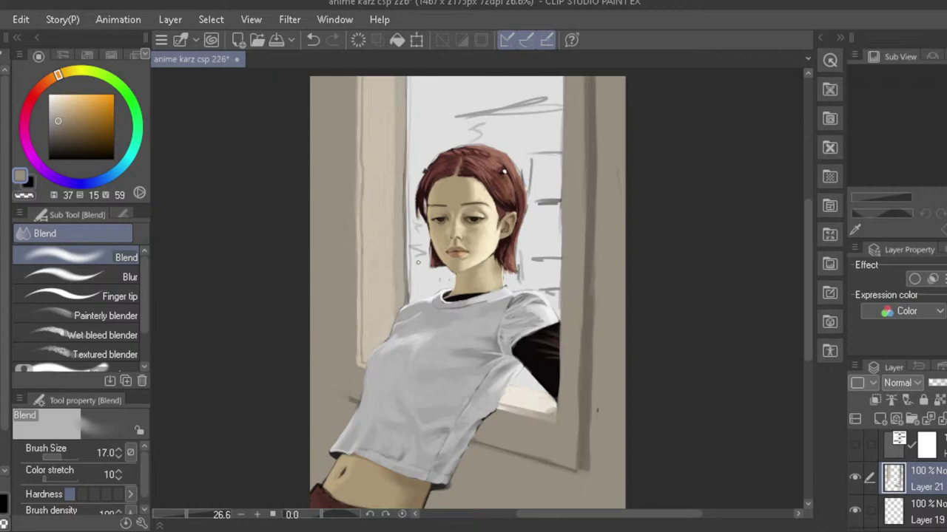
- Duplicate the light grey background Layer 10 and hide the lower copy
{"action": "scroll", "coordinate": [895, 474], "scroll_direction": "down", "scroll_amount": 5}
{"action": "left_click", "coordinate": [856, 482]}
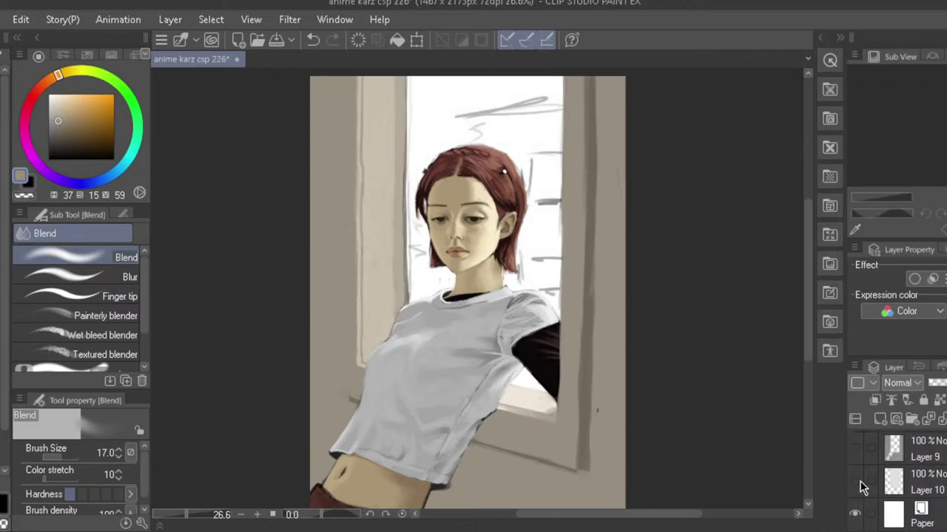
{"action": "left_click", "coordinate": [858, 481]}
{"action": "left_click", "coordinate": [915, 484]}
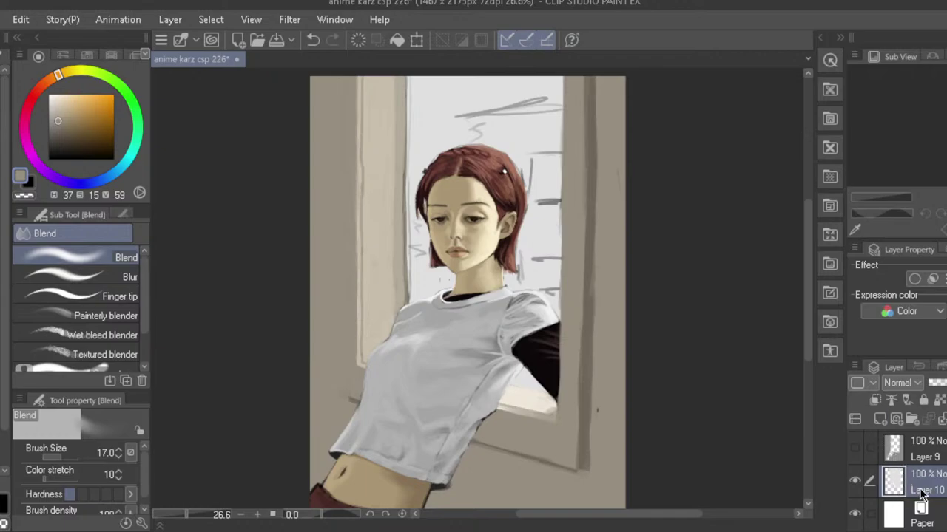
{"action": "left_click_drag", "start_coordinate": [916, 490], "coordinate": [914, 487]}
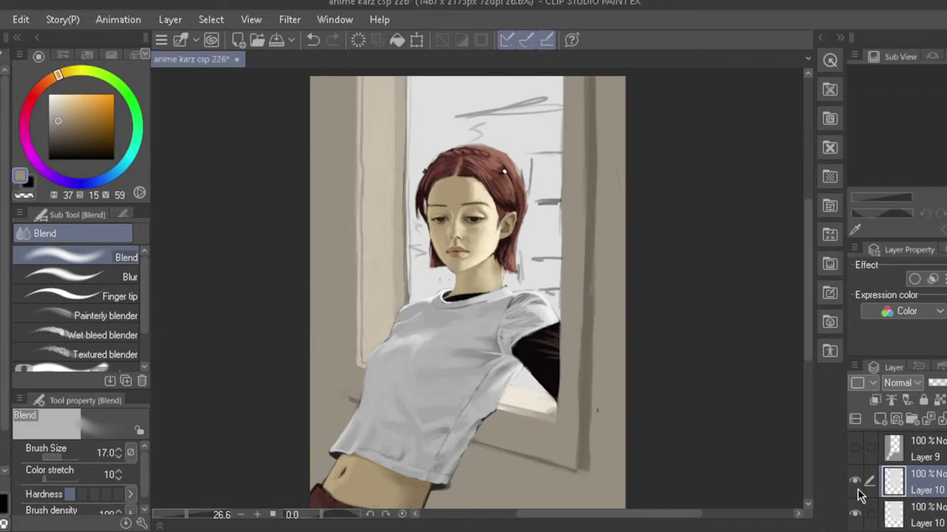
{"action": "left_click", "coordinate": [855, 514]}
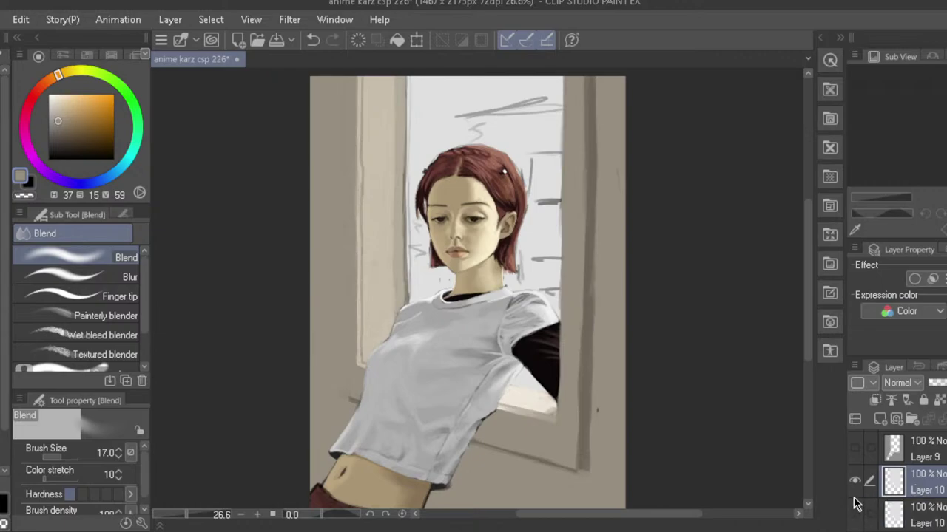
{"action": "scroll", "coordinate": [855, 503], "scroll_direction": "up", "scroll_amount": 3}
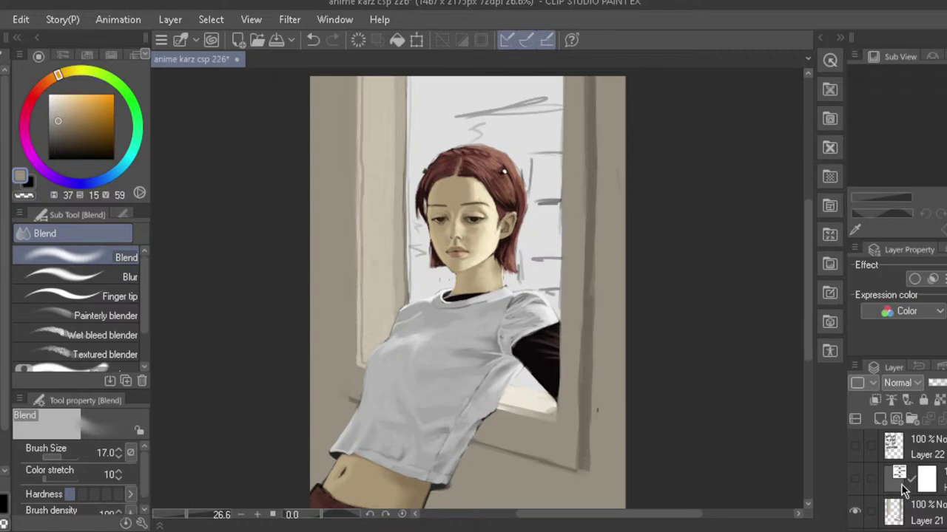
- On Layer 21, paint a dark reddish-brown block (H 0, S 22, V 27) in the window beside the hair at brush size 60
{"action": "left_click", "coordinate": [901, 514]}
{"action": "scroll", "coordinate": [382, 259], "scroll_direction": "down", "scroll_amount": 1}
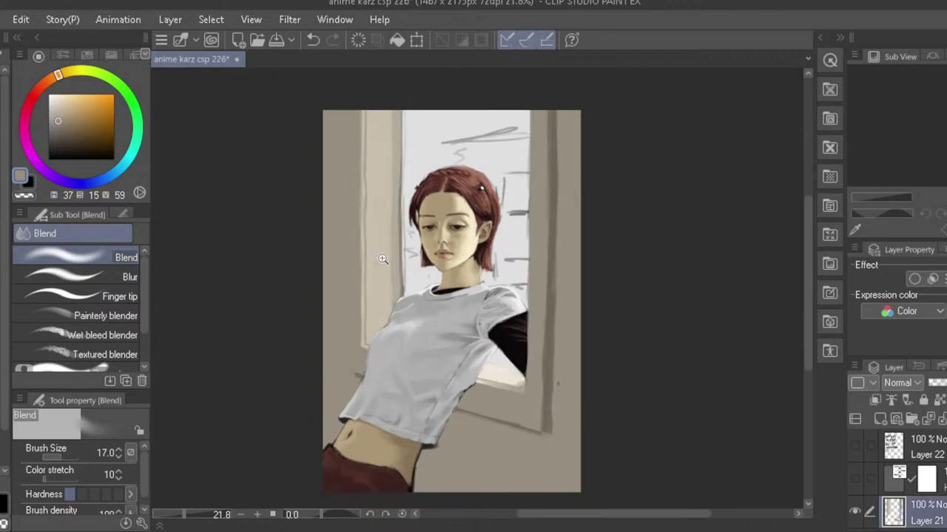
{"action": "key", "text": "h"}
{"action": "key", "text": "h"}
{"action": "left_click", "coordinate": [519, 225], "text": "alt"}
{"action": "left_click_drag", "start_coordinate": [58, 116], "coordinate": [59, 122]}
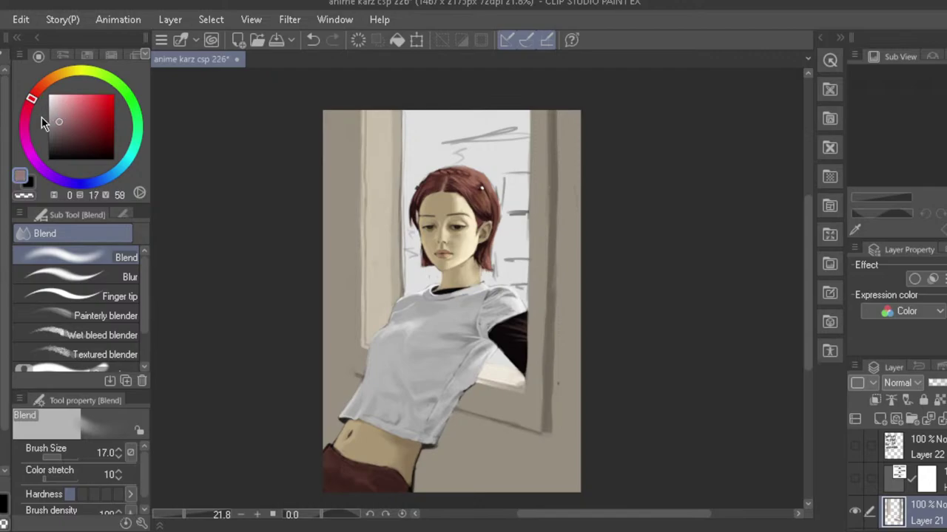
{"action": "key", "text": "b"}
{"action": "key", "text": "bracketright"}
{"action": "key", "text": "bracketright"}
{"action": "key", "text": "bracketleft"}
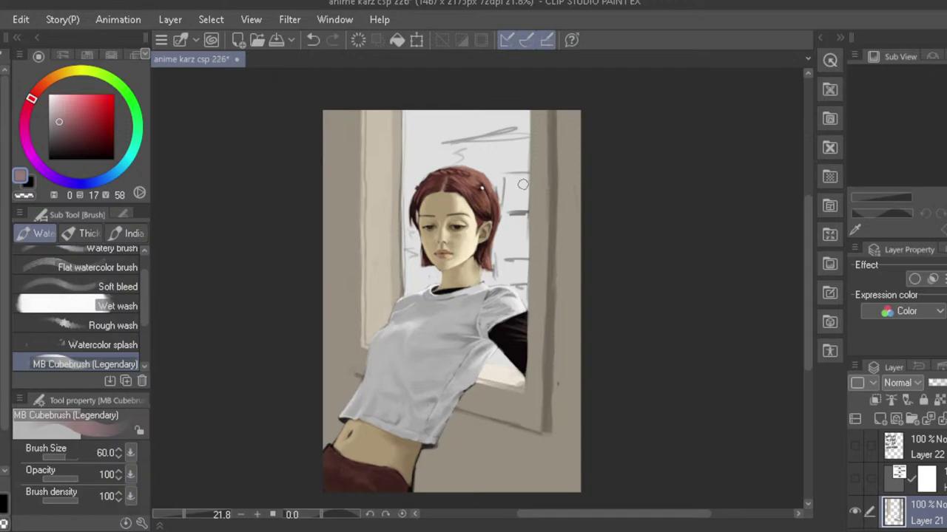
{"action": "mouse_move", "coordinate": [523, 178]}
{"action": "left_mouse_down"}
{"action": "mouse_move", "coordinate": [522, 211]}
{"action": "mouse_move", "coordinate": [521, 176]}
{"action": "mouse_move", "coordinate": [517, 207]}
{"action": "mouse_move", "coordinate": [514, 175]}
{"action": "mouse_move", "coordinate": [517, 208]}
{"action": "mouse_move", "coordinate": [507, 176]}
{"action": "mouse_move", "coordinate": [503, 209]}
{"action": "mouse_move", "coordinate": [515, 203]}
{"action": "mouse_move", "coordinate": [503, 179]}
{"action": "mouse_move", "coordinate": [505, 212]}
{"action": "mouse_move", "coordinate": [519, 207]}
{"action": "mouse_move", "coordinate": [508, 212]}
{"action": "left_mouse_up"}
{"action": "key", "text": "ctrl+z"}
{"action": "left_click", "coordinate": [62, 142]}
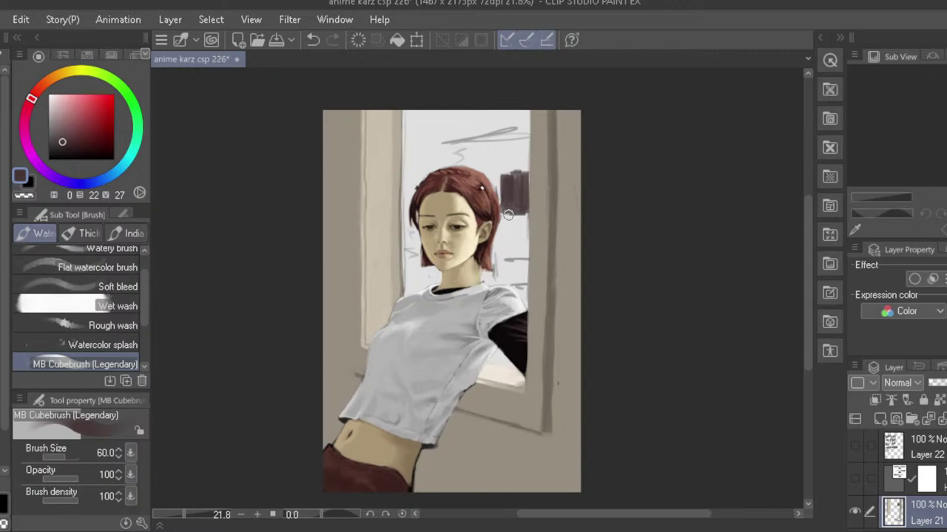
- Paint a second dark block lower in the window, above the shoulder, at brush size 50 and check it mirrored
{"action": "key", "text": "["}
{"action": "mouse_move", "coordinate": [525, 262]}
{"action": "left_mouse_down"}
{"action": "mouse_move", "coordinate": [523, 285]}
{"action": "mouse_move", "coordinate": [519, 262]}
{"action": "mouse_move", "coordinate": [505, 282]}
{"action": "mouse_move", "coordinate": [502, 264]}
{"action": "mouse_move", "coordinate": [497, 284]}
{"action": "mouse_move", "coordinate": [493, 272]}
{"action": "mouse_move", "coordinate": [500, 264]}
{"action": "mouse_move", "coordinate": [498, 278]}
{"action": "mouse_move", "coordinate": [502, 260]}
{"action": "mouse_move", "coordinate": [500, 282]}
{"action": "mouse_move", "coordinate": [522, 264]}
{"action": "mouse_move", "coordinate": [523, 284]}
{"action": "mouse_move", "coordinate": [527, 262]}
{"action": "mouse_move", "coordinate": [523, 285]}
{"action": "left_mouse_up"}
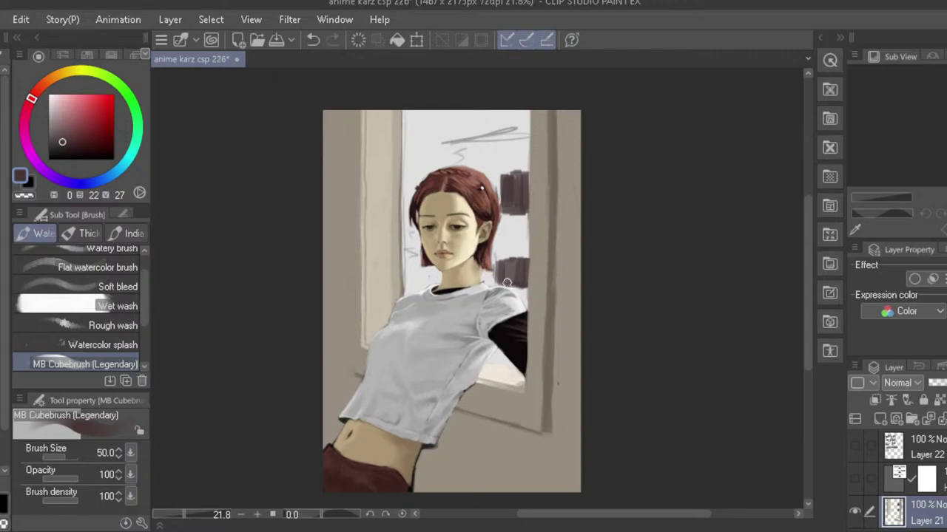
{"action": "scroll", "coordinate": [419, 223], "scroll_direction": "down", "scroll_amount": 1}
{"action": "key", "text": "h"}
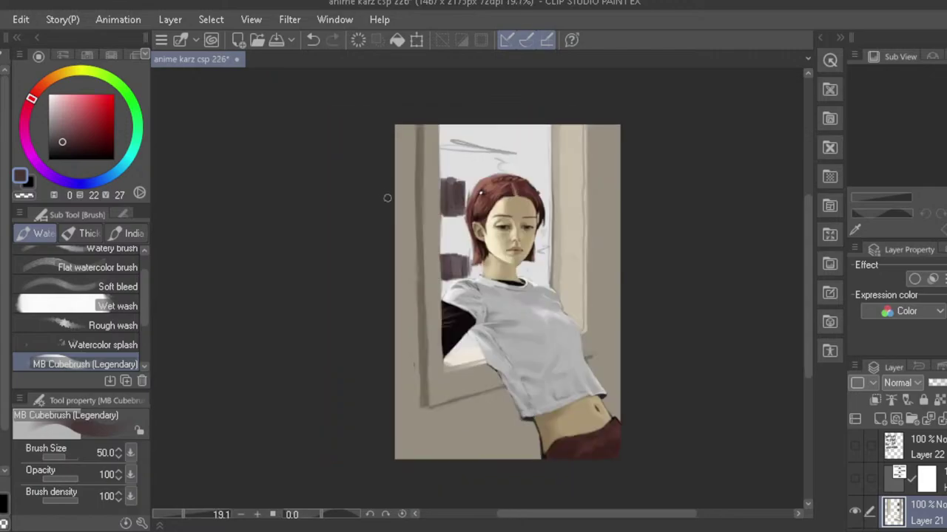
{"action": "key", "text": "h"}
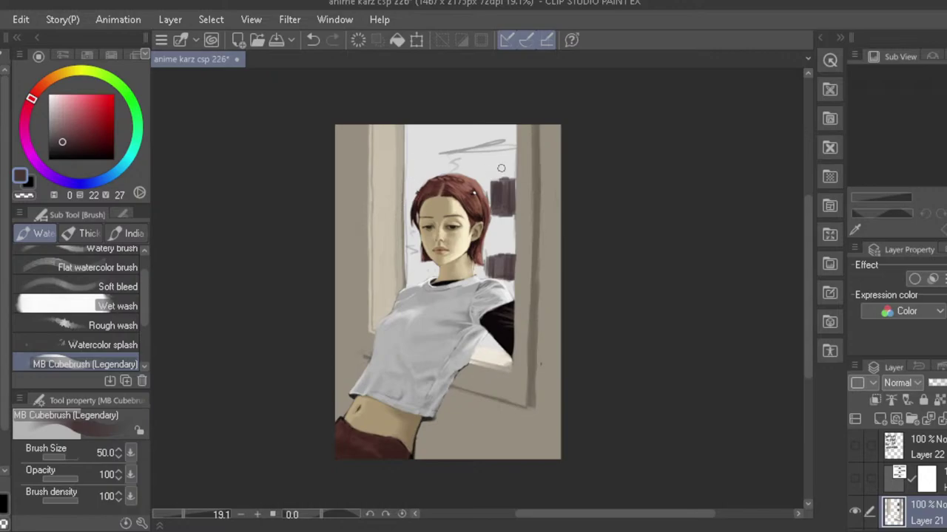
- Draw a dark roof edge above the upper block and fill the roof with lighter reddish brown (H 0, S 19, V 42)
{"action": "mouse_move", "coordinate": [512, 169]}
{"action": "left_mouse_down"}
{"action": "mouse_move", "coordinate": [471, 172]}
{"action": "mouse_move", "coordinate": [492, 169]}
{"action": "mouse_move", "coordinate": [472, 172]}
{"action": "mouse_move", "coordinate": [467, 159]}
{"action": "mouse_move", "coordinate": [491, 151]}
{"action": "mouse_move", "coordinate": [468, 169]}
{"action": "mouse_move", "coordinate": [511, 168]}
{"action": "mouse_move", "coordinate": [483, 171]}
{"action": "mouse_move", "coordinate": [515, 167]}
{"action": "left_mouse_up"}
{"action": "key", "text": "ctrl+z"}
{"action": "left_click", "coordinate": [61, 133]}
{"action": "key", "text": "bracketright"}
{"action": "key", "text": "bracketright"}
{"action": "key", "text": "bracketright"}
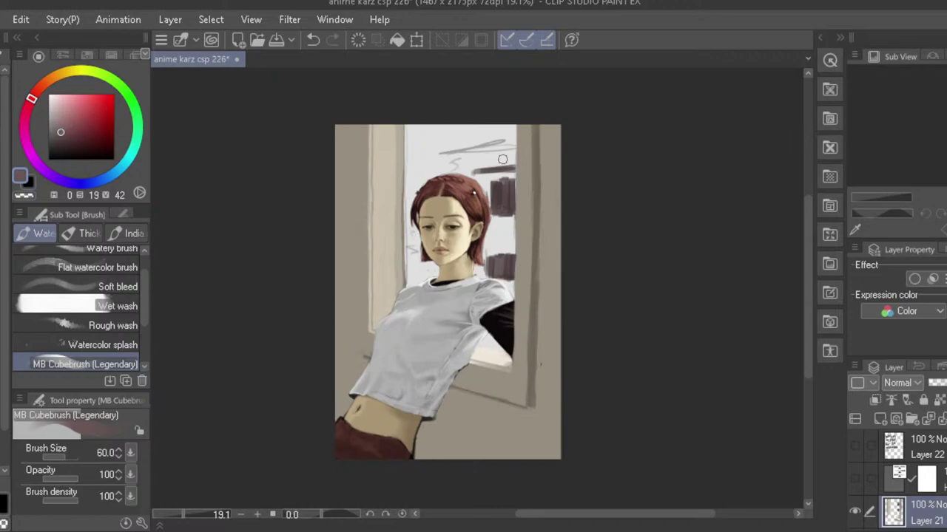
{"action": "mouse_move", "coordinate": [499, 154]}
{"action": "left_mouse_down"}
{"action": "mouse_move", "coordinate": [458, 158]}
{"action": "mouse_move", "coordinate": [475, 175]}
{"action": "mouse_move", "coordinate": [442, 160]}
{"action": "mouse_move", "coordinate": [461, 168]}
{"action": "mouse_move", "coordinate": [503, 160]}
{"action": "mouse_move", "coordinate": [479, 158]}
{"action": "mouse_move", "coordinate": [506, 162]}
{"action": "mouse_move", "coordinate": [477, 166]}
{"action": "mouse_move", "coordinate": [489, 152]}
{"action": "mouse_move", "coordinate": [479, 173]}
{"action": "left_mouse_up"}
{"action": "key", "text": "ctrl+z"}
{"action": "key", "text": "ctrl+z"}
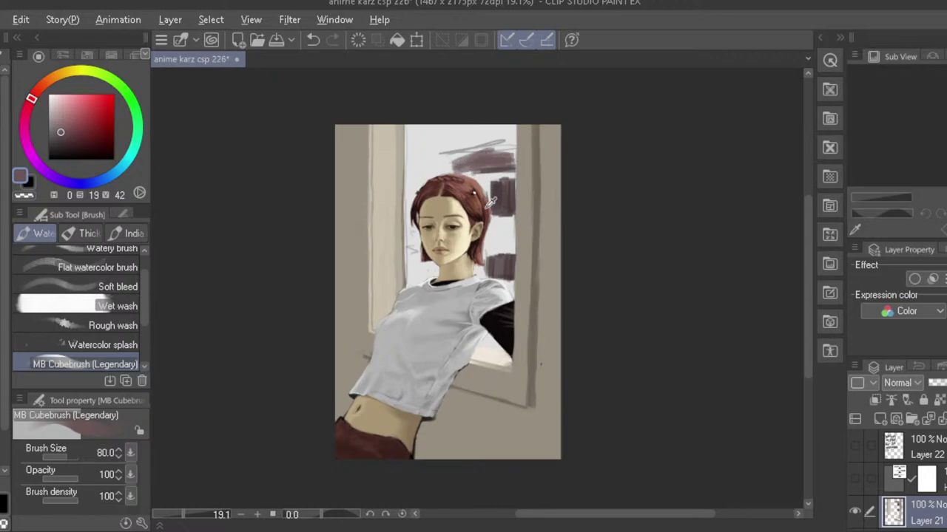
- Refine the roof's lower edge in sampled dark brown at brush size 40 and cover the sketch lines above it with background grey
{"action": "left_click", "coordinate": [505, 191], "text": "alt"}
{"action": "key", "text": "bracketleft"}
{"action": "key", "text": "bracketleft"}
{"action": "key", "text": "bracketleft"}
{"action": "key", "text": "bracketleft"}
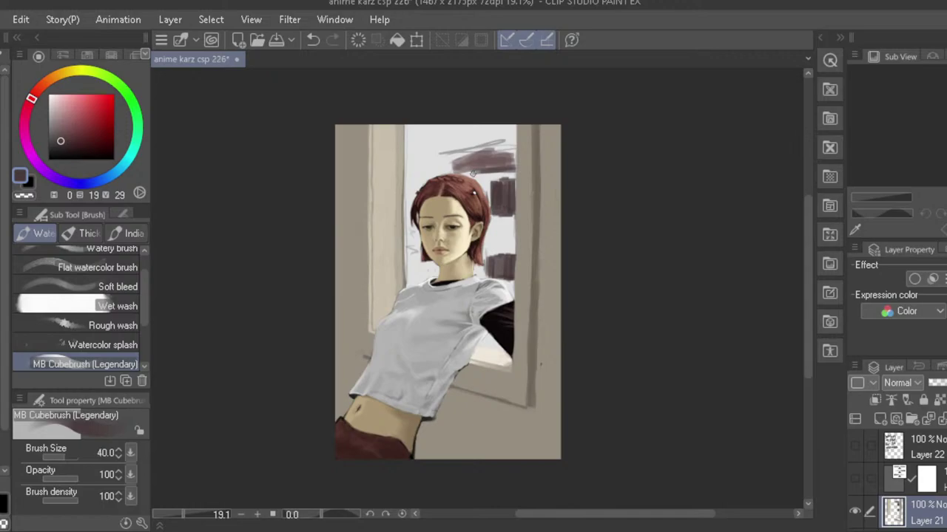
{"action": "key", "text": "ctrl+z"}
{"action": "left_click_drag", "start_coordinate": [472, 175], "coordinate": [457, 173]}
{"action": "key", "text": "h"}
{"action": "key", "text": "h"}
{"action": "left_click", "coordinate": [439, 147], "text": "alt"}
{"action": "left_click_drag", "start_coordinate": [471, 145], "coordinate": [500, 140]}
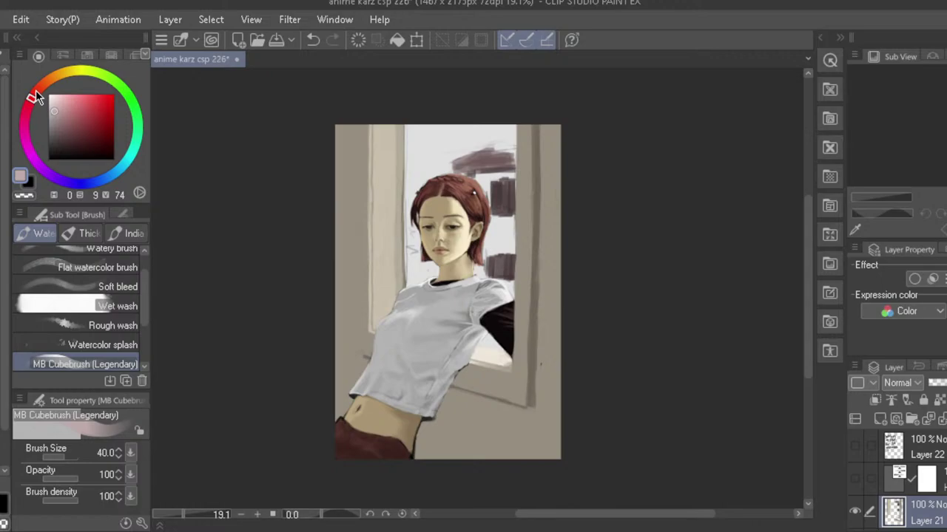
- Paint a pale beige block (H 20, S 9, V 74) in the window between the pale frame and the neck, then check it mirrored
{"action": "left_click_drag", "start_coordinate": [34, 96], "coordinate": [42, 87]}
{"action": "left_click", "coordinate": [49, 109]}
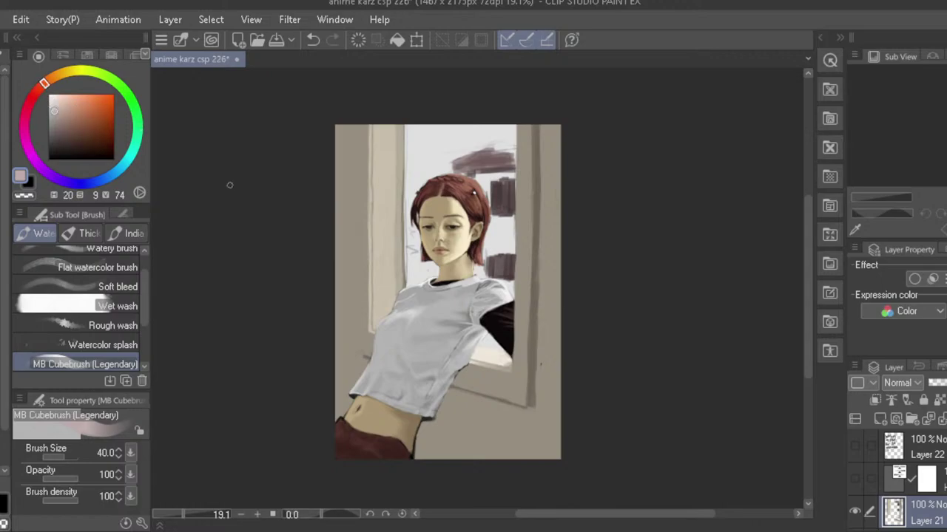
{"action": "key", "text": "bracketright"}
{"action": "key", "text": "bracketright"}
{"action": "left_click_drag", "start_coordinate": [413, 254], "coordinate": [414, 271]}
{"action": "key", "text": "ctrl+z"}
{"action": "key", "text": "ctrl+z"}
{"action": "key", "text": "bracketleft"}
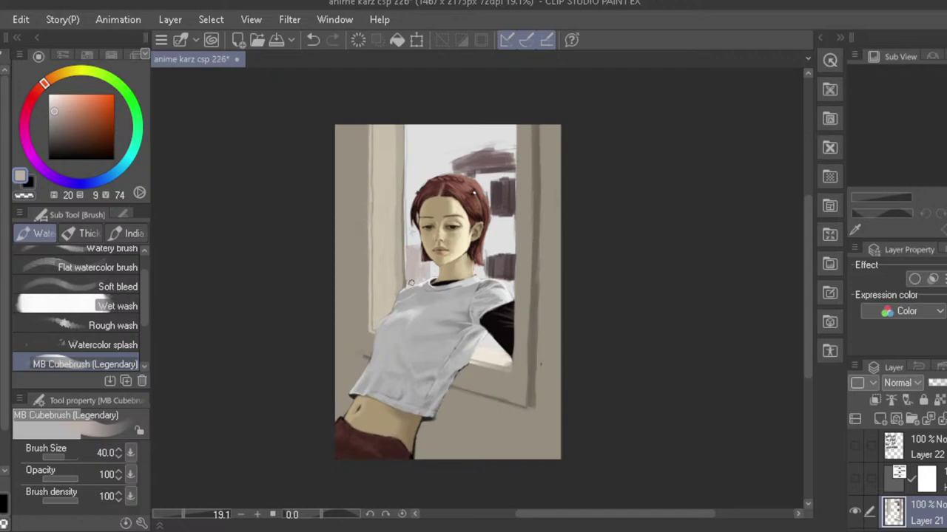
{"action": "key", "text": "h"}
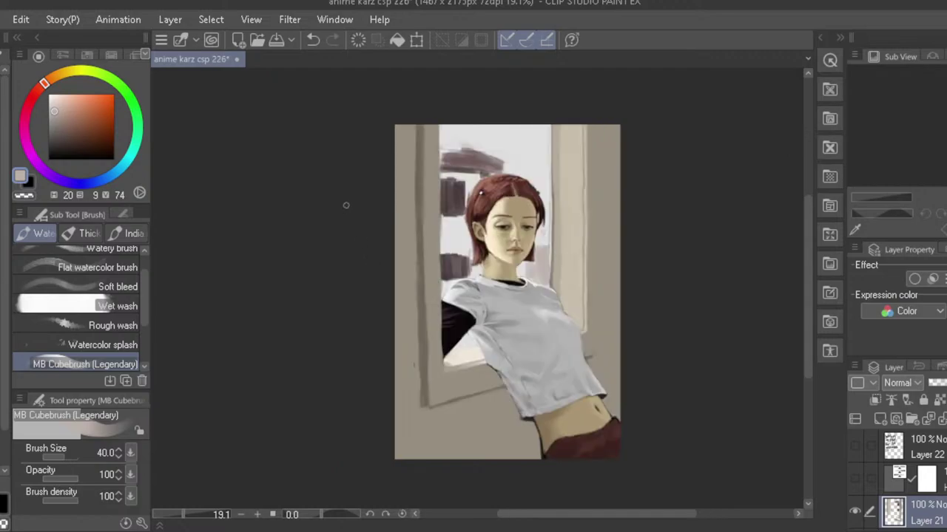
{"action": "key", "text": "h"}
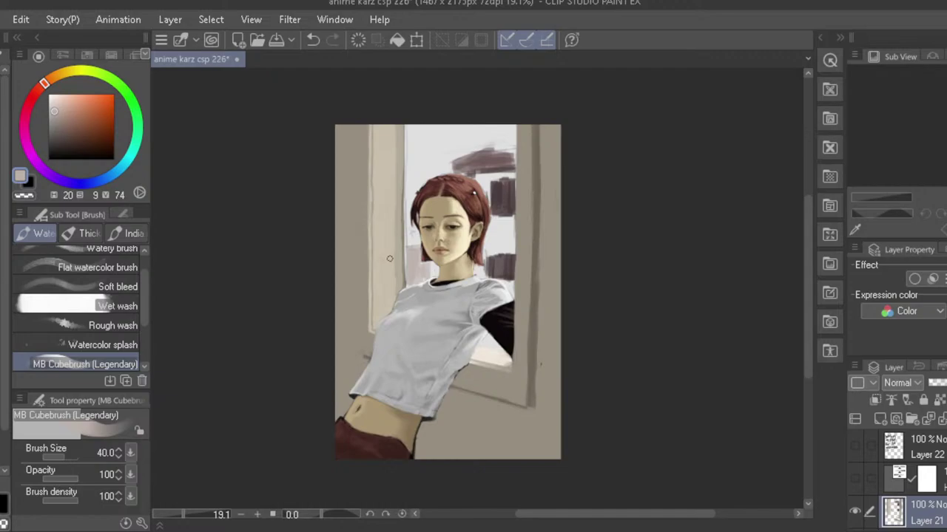
- Add darker brown (H 20, S 16, V 62) to the pale block beside the neck at brush size 30 and check it mirrored
{"action": "left_click", "coordinate": [58, 119]}
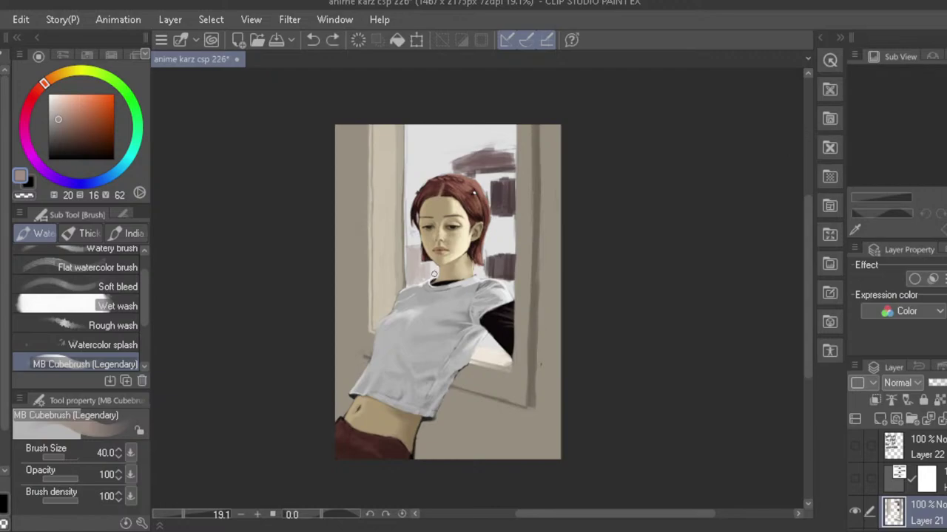
{"action": "key", "text": "bracketleft"}
{"action": "left_click", "coordinate": [431, 272]}
{"action": "key", "text": "h"}
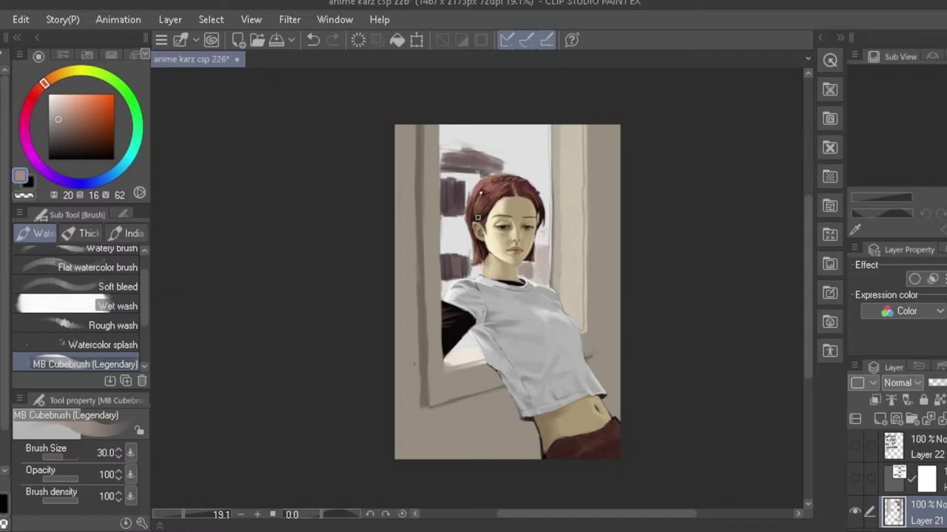
{"action": "key", "text": "h"}
{"action": "key", "text": "h"}
{"action": "key", "text": "h"}
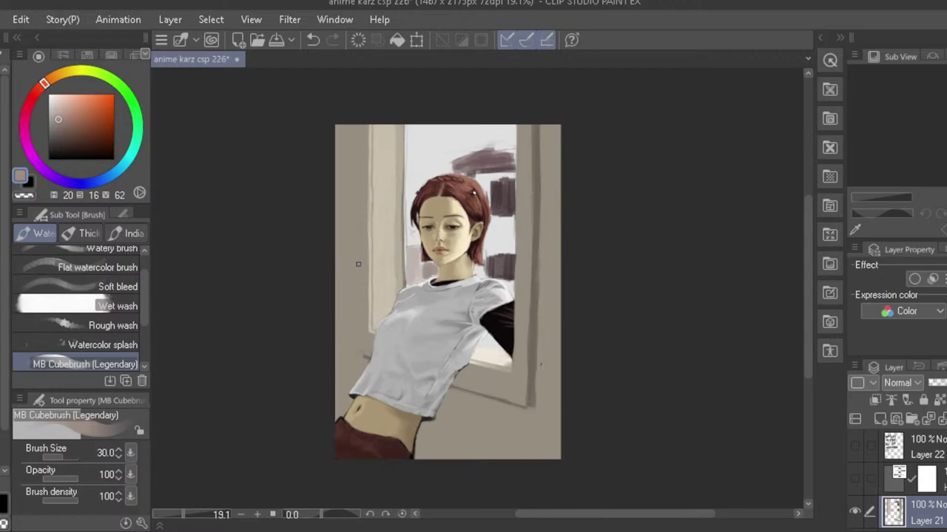
- Paint a light beige vertical strip (H 20, S 16, V 81) down the window beside the pale frame at brush size 70
{"action": "left_click", "coordinate": [59, 112]}
{"action": "key", "text": "]"}
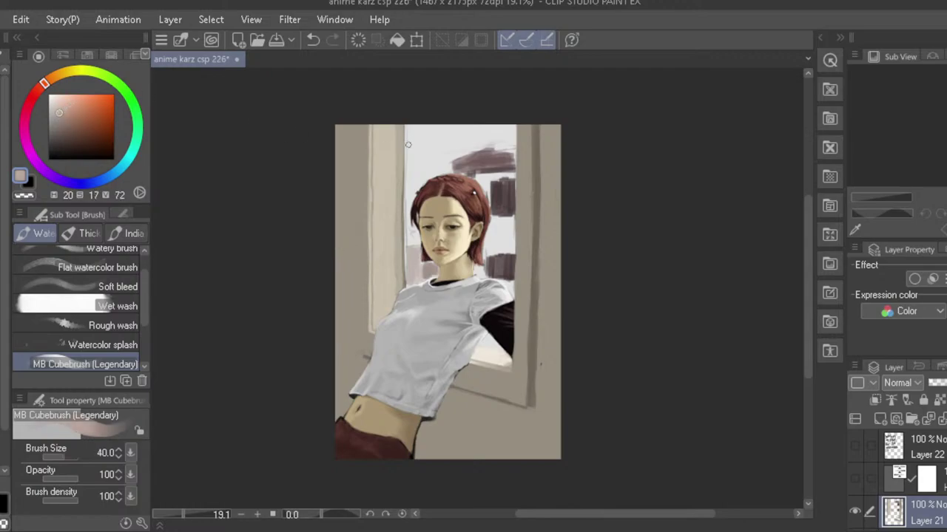
{"action": "key", "text": "]"}
{"action": "key", "text": "]"}
{"action": "key", "text": "]"}
{"action": "left_click_drag", "start_coordinate": [412, 126], "coordinate": [413, 193]}
{"action": "key", "text": "ctrl+z"}
{"action": "left_click", "coordinate": [57, 106]}
{"action": "left_click_drag", "start_coordinate": [416, 129], "coordinate": [414, 185]}
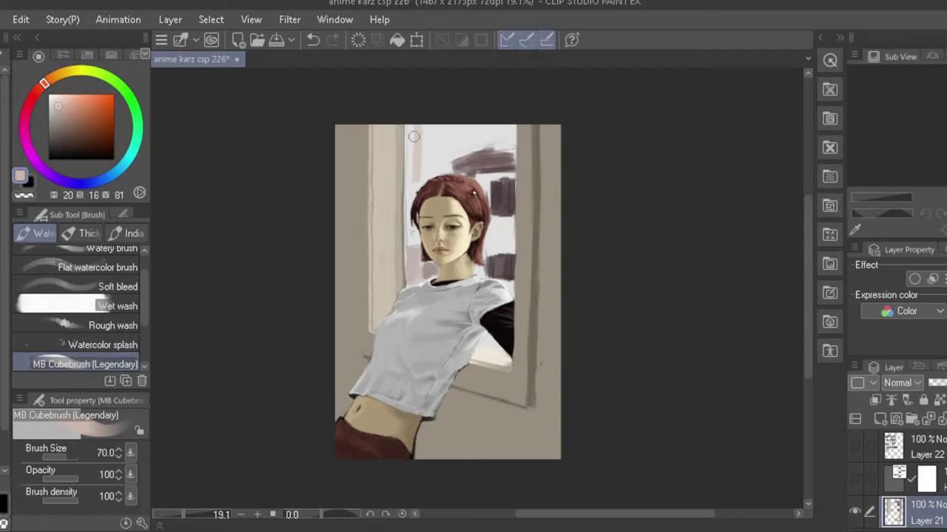
- Undo the last strip stroke and repaint the light beige (H 20, S 16, V 81) down the window beside the pale frame at brush size 70
{"action": "key", "text": "ctrl+z"}
{"action": "mouse_move", "coordinate": [415, 127]}
{"action": "left_mouse_down"}
{"action": "mouse_move", "coordinate": [411, 186]}
{"action": "mouse_move", "coordinate": [422, 147]}
{"action": "mouse_move", "coordinate": [417, 174]}
{"action": "left_mouse_up"}
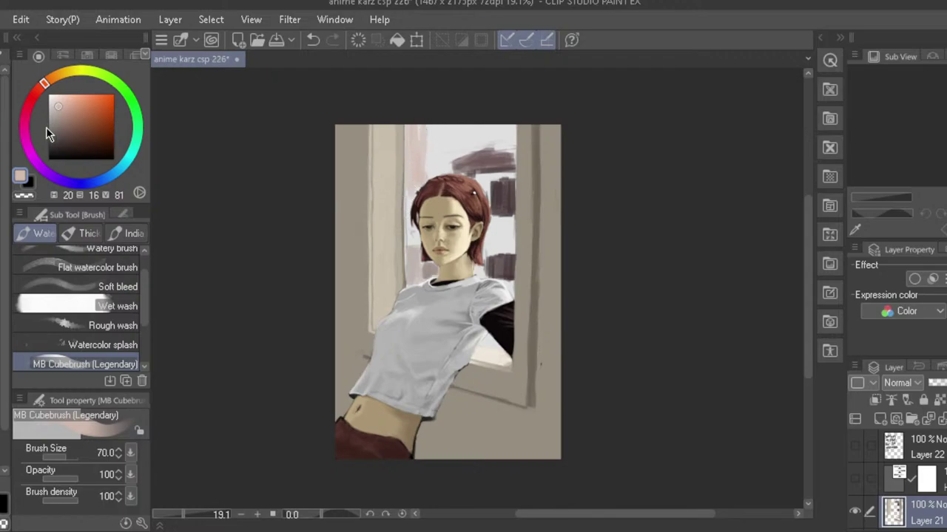
- Dab reddish brown (H 15, S 29, V 54) across the upper window above the head at brush size 50 and check it mirrored
{"action": "left_click", "coordinate": [70, 115]}
{"action": "left_click", "coordinate": [40, 86]}
{"action": "left_click_drag", "start_coordinate": [75, 116], "coordinate": [67, 124]}
{"action": "key", "text": "["}
{"action": "key", "text": "bracketleft"}
{"action": "mouse_move", "coordinate": [442, 132]}
{"action": "left_mouse_down"}
{"action": "mouse_move", "coordinate": [456, 135]}
{"action": "mouse_move", "coordinate": [448, 140]}
{"action": "mouse_move", "coordinate": [486, 132]}
{"action": "mouse_move", "coordinate": [432, 155]}
{"action": "mouse_move", "coordinate": [435, 136]}
{"action": "left_mouse_up"}
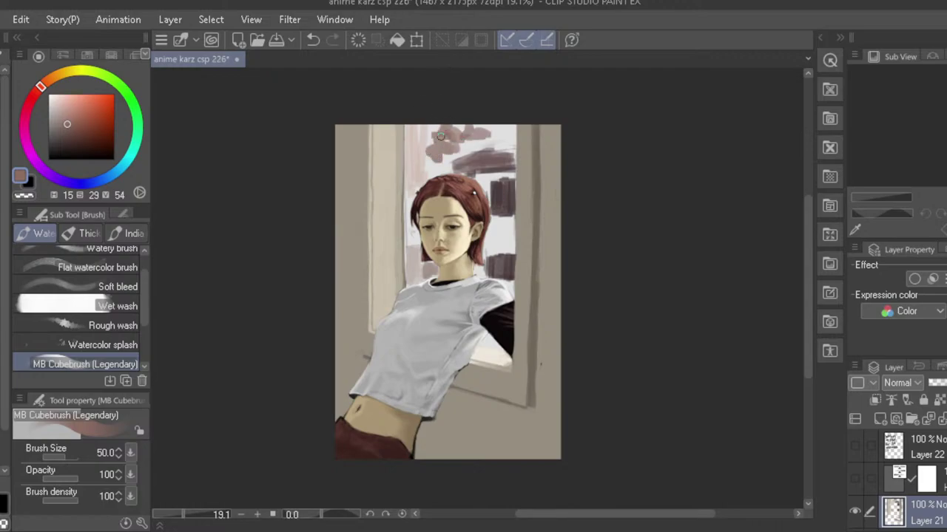
{"action": "left_click_drag", "start_coordinate": [497, 139], "coordinate": [503, 147]}
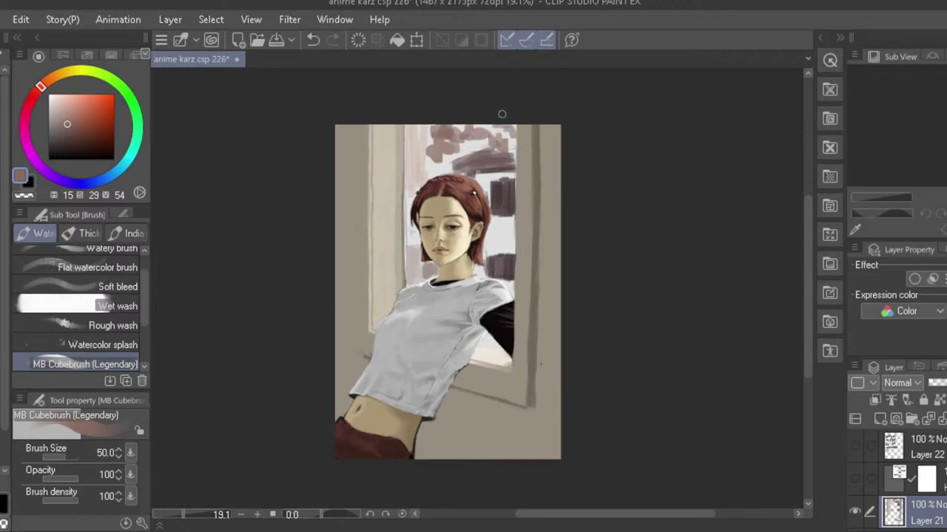
{"action": "mouse_move", "coordinate": [512, 124]}
{"action": "left_mouse_down"}
{"action": "mouse_move", "coordinate": [460, 149]}
{"action": "mouse_move", "coordinate": [478, 170]}
{"action": "mouse_move", "coordinate": [470, 149]}
{"action": "mouse_move", "coordinate": [450, 139]}
{"action": "mouse_move", "coordinate": [419, 154]}
{"action": "mouse_move", "coordinate": [428, 130]}
{"action": "mouse_move", "coordinate": [435, 168]}
{"action": "mouse_move", "coordinate": [443, 159]}
{"action": "mouse_move", "coordinate": [449, 171]}
{"action": "mouse_move", "coordinate": [451, 150]}
{"action": "mouse_move", "coordinate": [429, 173]}
{"action": "left_mouse_up"}
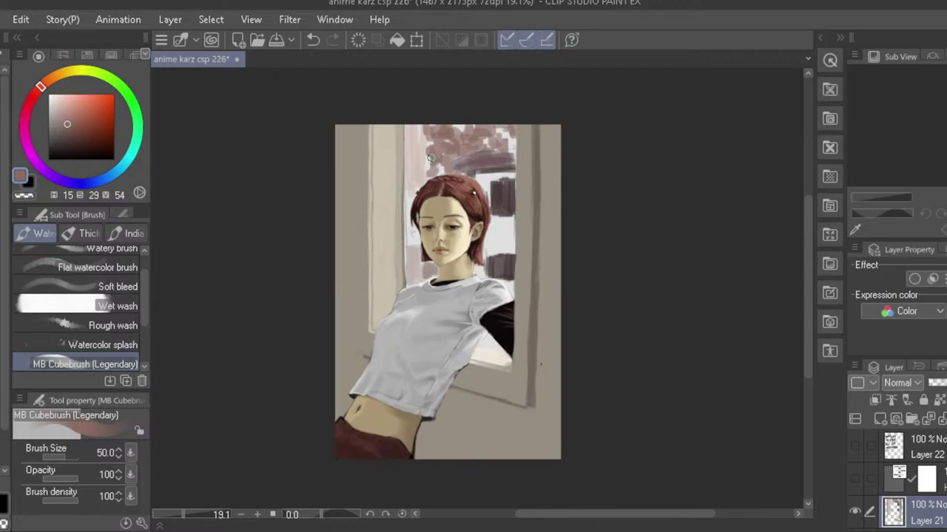
{"action": "left_click_drag", "start_coordinate": [505, 141], "coordinate": [512, 146]}
{"action": "key", "text": "h"}
{"action": "key", "text": "h"}
- Dab cream light spots (H 42, S 7, V 100) over the reddish-brown area above the head at brush size 40 and check them mirrored
{"action": "left_click_drag", "start_coordinate": [65, 99], "coordinate": [61, 72]}
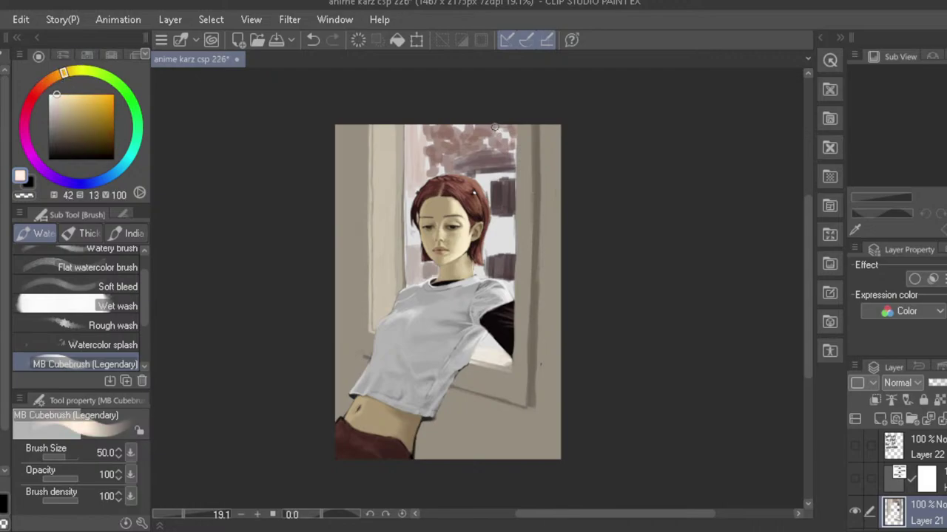
{"action": "key", "text": "bracketleft"}
{"action": "key", "text": "ctrl+z"}
{"action": "left_click", "coordinate": [52, 95]}
{"action": "left_click_drag", "start_coordinate": [499, 131], "coordinate": [505, 136]}
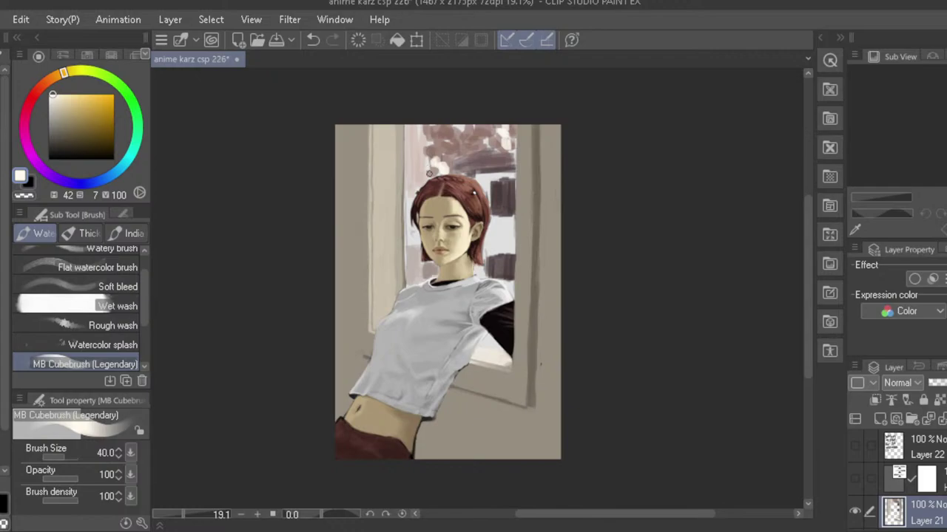
{"action": "left_click_drag", "start_coordinate": [426, 165], "coordinate": [428, 171]}
{"action": "key", "text": "h"}
{"action": "key", "text": "h"}
{"action": "left_click_drag", "start_coordinate": [452, 144], "coordinate": [453, 142]}
- Tint the cream light spots with soft yellow (H 45, S 28, V 89) at brush size 30, compare with and without, and check them mirrored
{"action": "left_click", "coordinate": [67, 101]}
{"action": "left_click", "coordinate": [65, 73]}
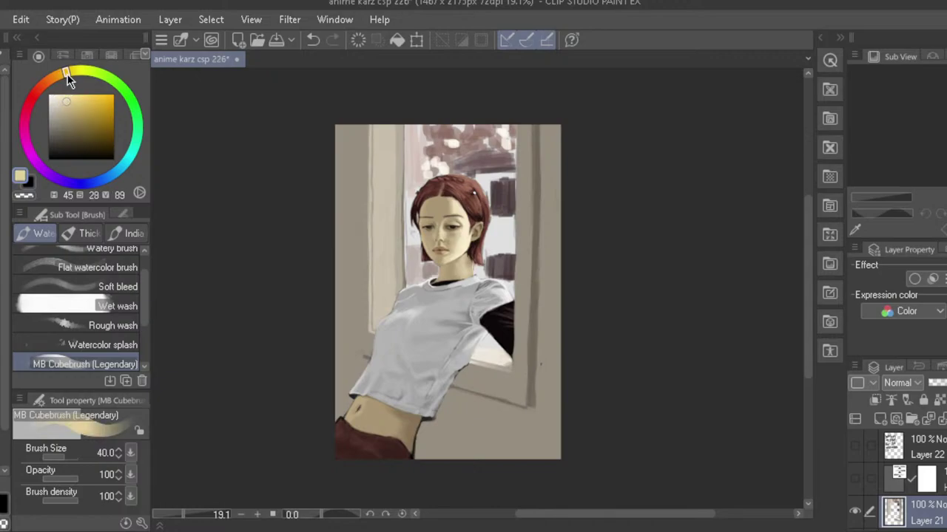
{"action": "key", "text": "bracketleft"}
{"action": "key", "text": "ctrl+z"}
{"action": "key", "text": "ctrl+y"}
{"action": "key", "text": "ctrl+z"}
{"action": "key", "text": "ctrl+y"}
{"action": "key", "text": "ctrl+z"}
{"action": "key", "text": "ctrl+y"}
{"action": "key", "text": "h"}
{"action": "key", "text": "h"}
{"action": "left_click_drag", "start_coordinate": [386, 262], "coordinate": [405, 282]}
{"action": "key", "text": "h"}
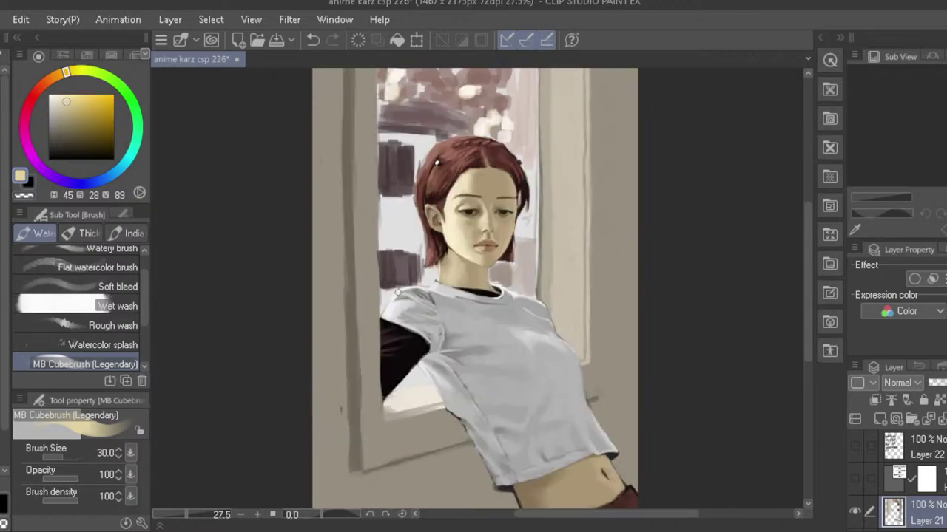
{"action": "key", "text": "h"}
{"action": "scroll", "coordinate": [400, 277], "scroll_direction": "down", "scroll_amount": 3}
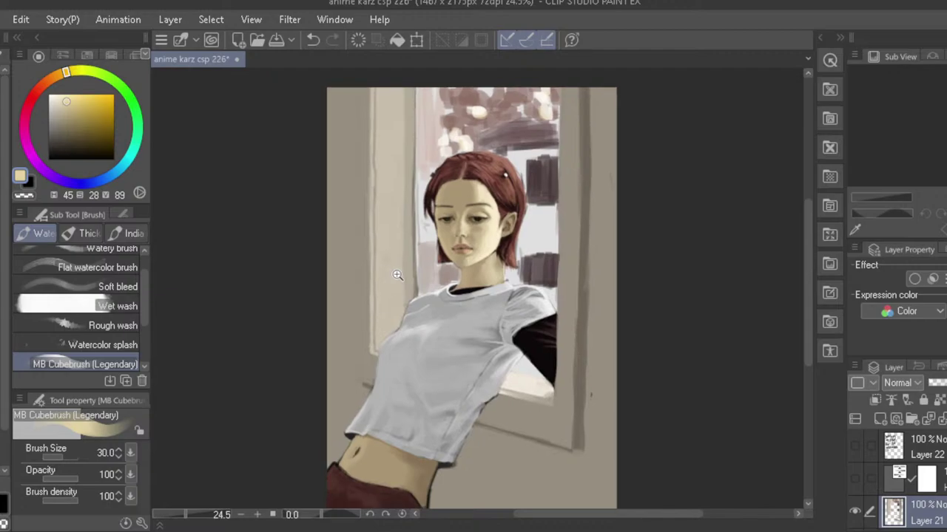
{"action": "scroll", "coordinate": [398, 275], "scroll_direction": "up", "scroll_amount": 1}
{"action": "scroll", "coordinate": [398, 276], "scroll_direction": "down", "scroll_amount": 1}
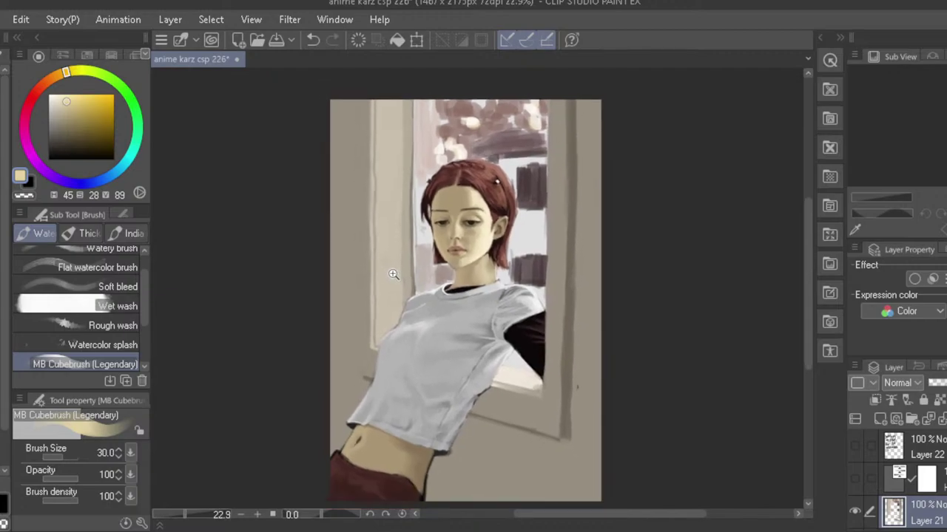
- Soften the building and roof shapes seen through the window with the Blend tool at size 40 and check the picture mirrored
{"action": "left_click", "coordinate": [1, 305]}
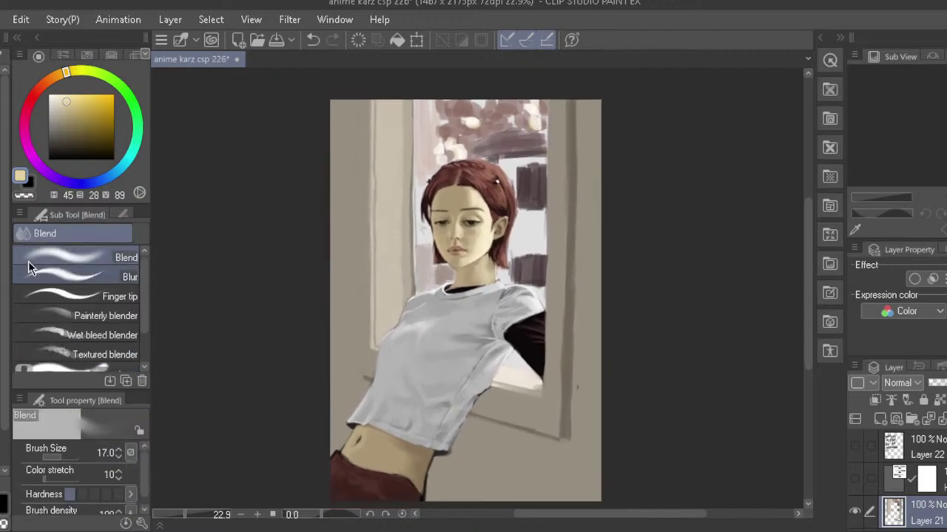
{"action": "left_click", "coordinate": [28, 261]}
{"action": "key", "text": "bracketright"}
{"action": "key", "text": "bracketright"}
{"action": "key", "text": "bracketright"}
{"action": "key", "text": "bracketright"}
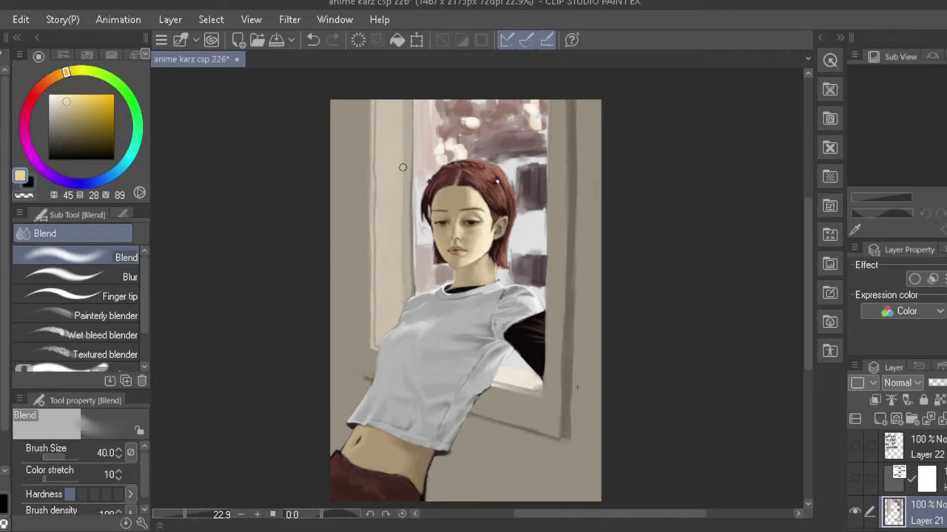
{"action": "left_click_drag", "start_coordinate": [417, 179], "coordinate": [389, 175]}
{"action": "key", "text": "h"}
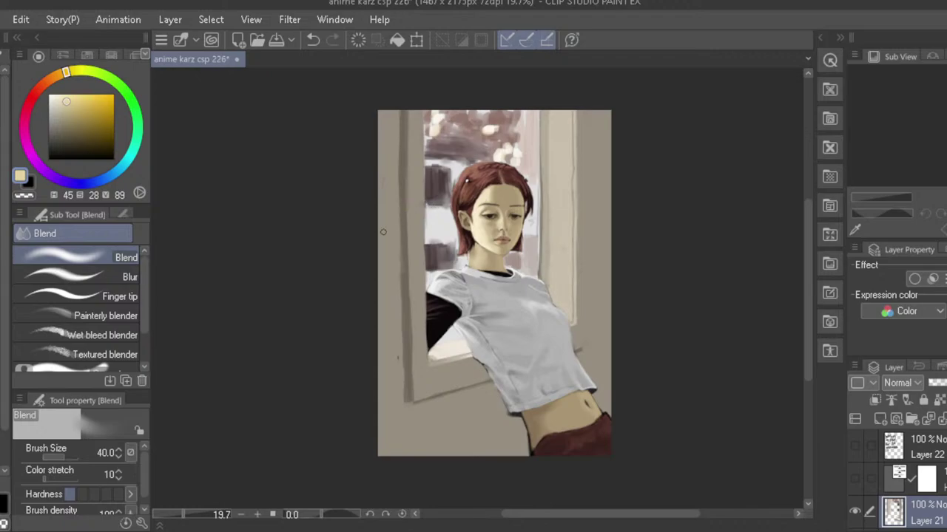
{"action": "key", "text": "h"}
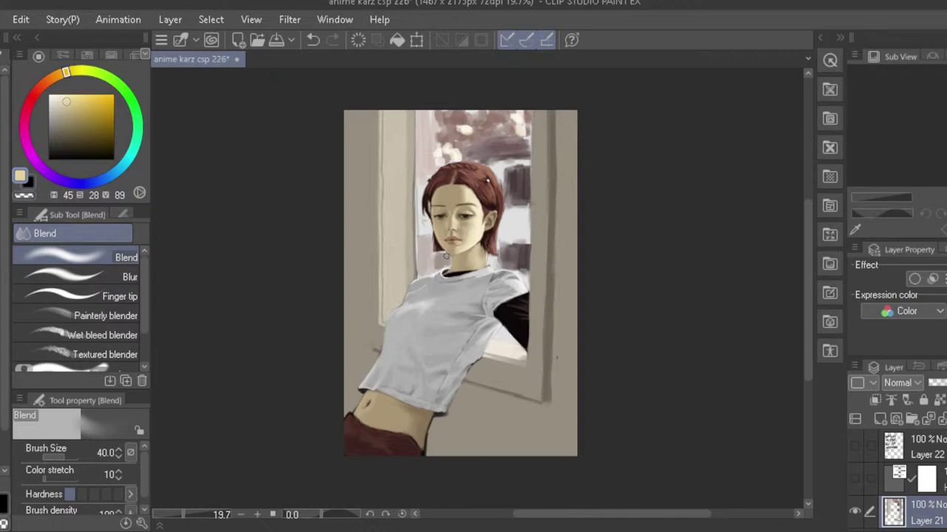
{"action": "key", "text": "h"}
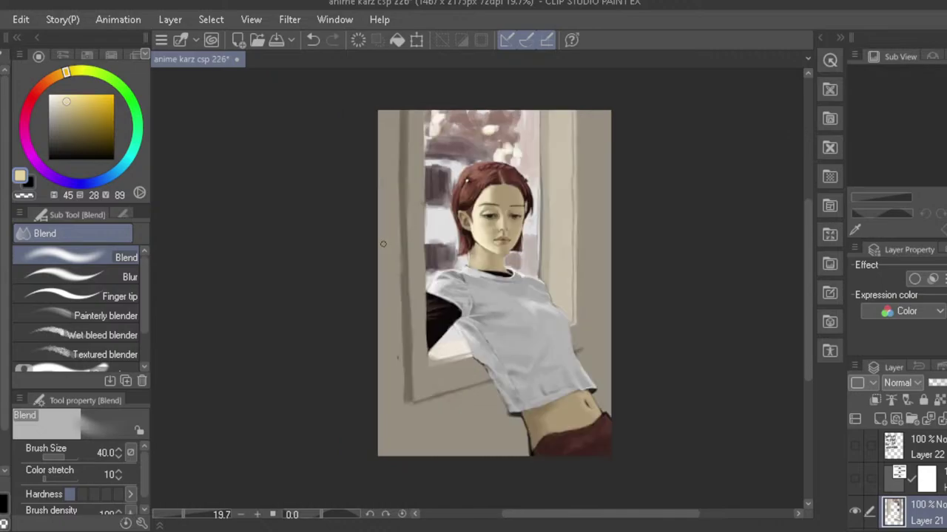
{"action": "key", "text": "h"}
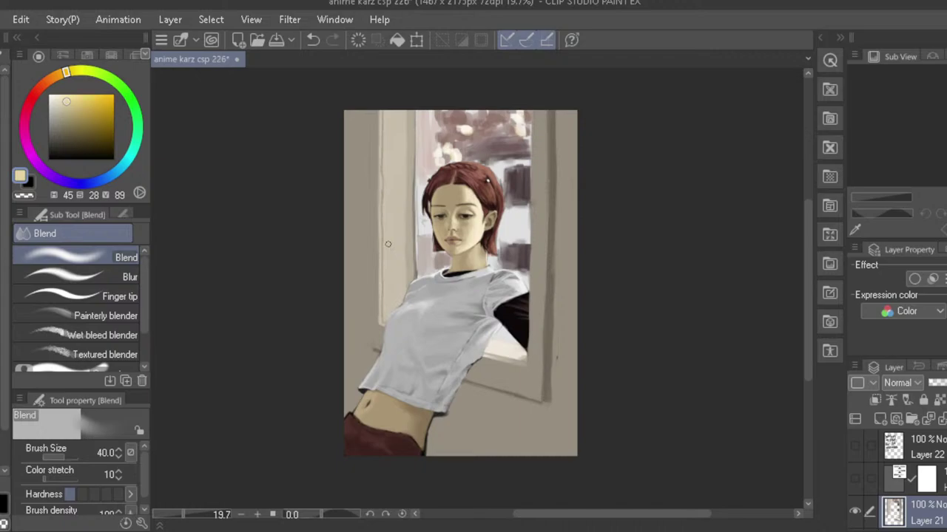
- Brighten the window sill below the bent arm with near-white cream (H 38, S 7, V 100) at brush size 30 and check it mirrored
{"action": "key", "text": "b"}
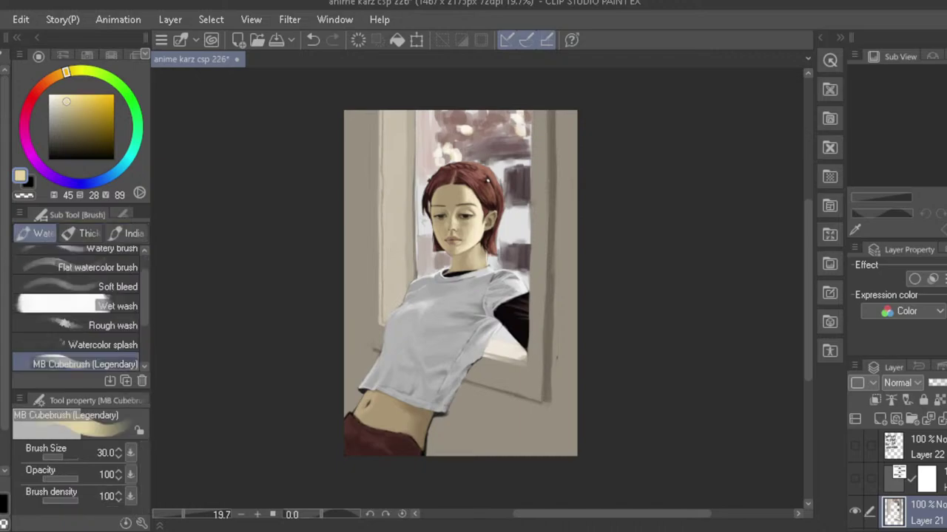
{"action": "left_click", "coordinate": [501, 352], "text": "alt"}
{"action": "left_click", "coordinate": [53, 96]}
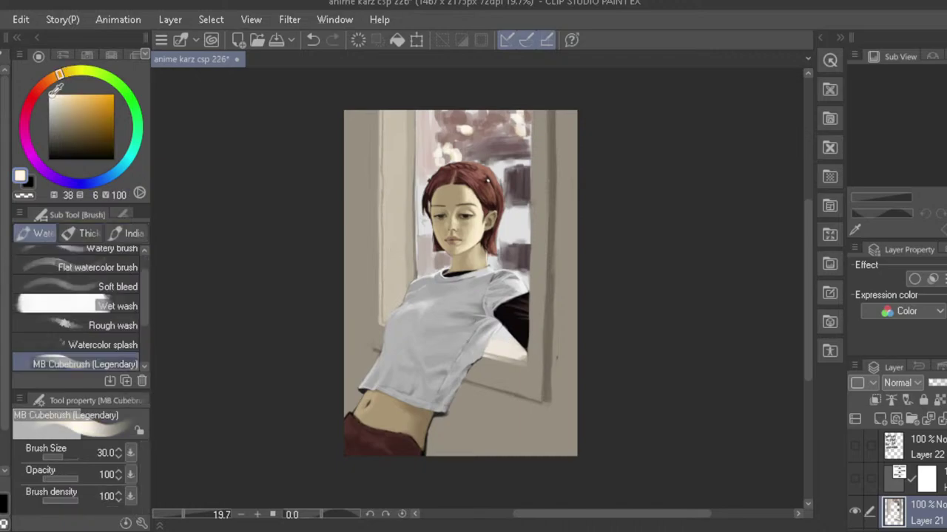
{"action": "left_click", "coordinate": [52, 95]}
{"action": "key", "text": "h"}
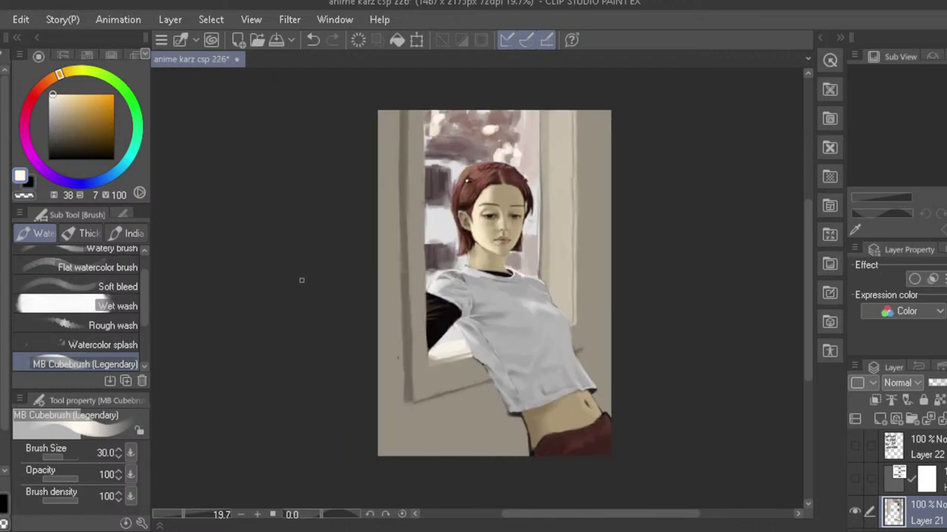
{"action": "scroll", "coordinate": [449, 268], "scroll_direction": "up", "scroll_amount": 2}
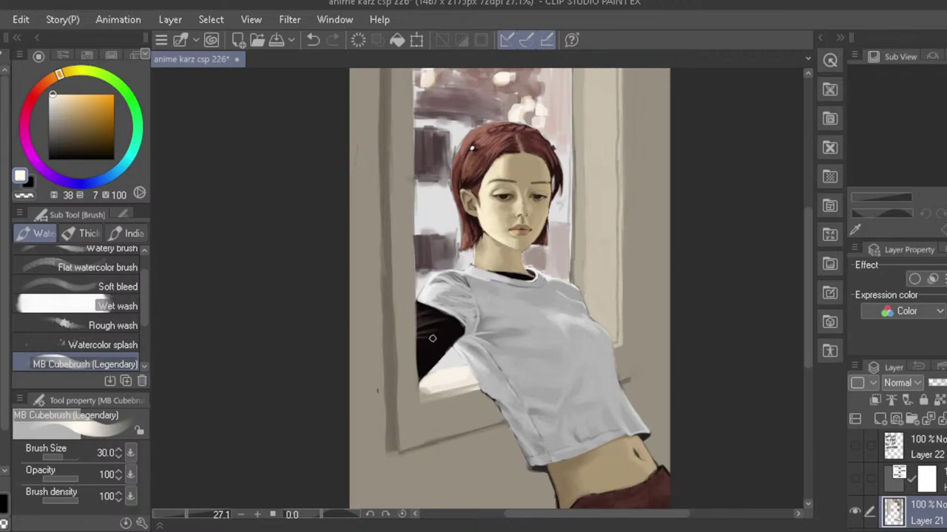
{"action": "key", "text": "h"}
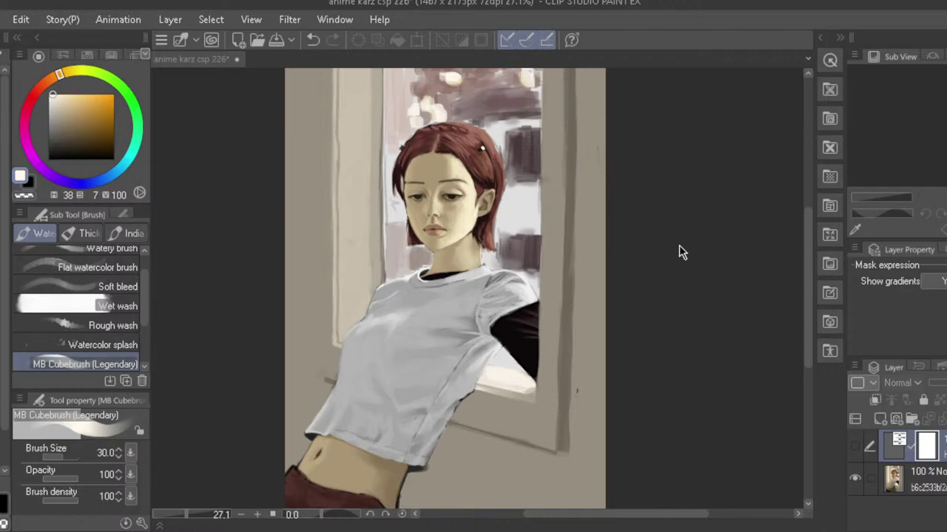
{"action": "key", "text": "ctrl+y"}
- Make the figure's layer, Layer 17, active for work on the hair
{"action": "scroll", "coordinate": [467, 132], "scroll_direction": "up", "scroll_amount": 3}
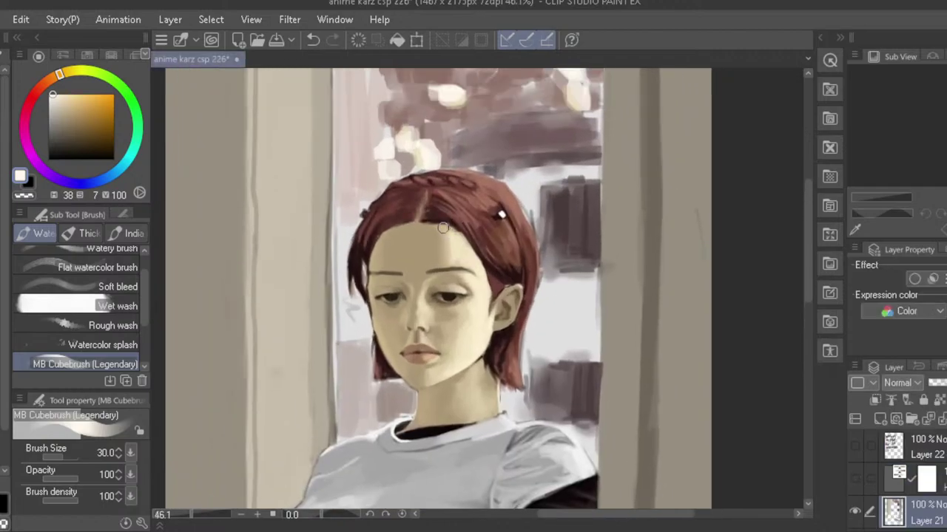
{"action": "scroll", "coordinate": [443, 228], "scroll_direction": "up", "scroll_amount": 1}
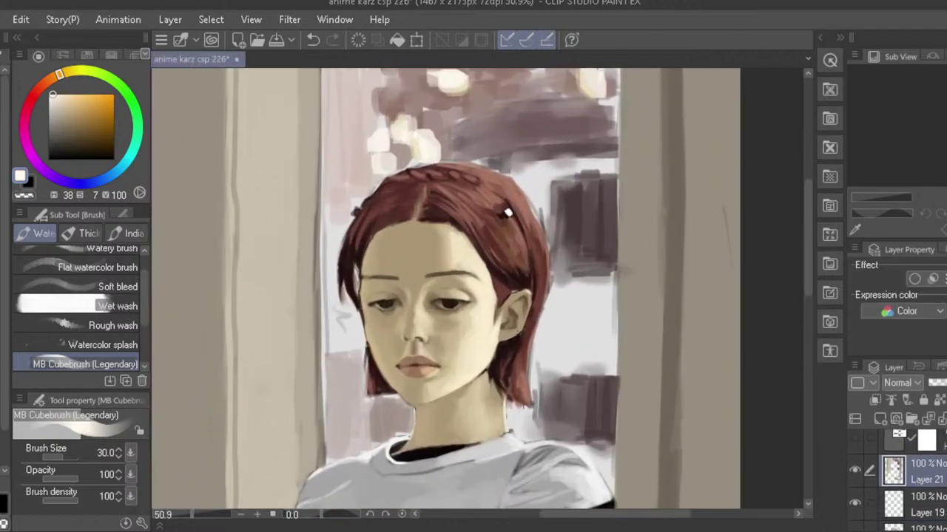
{"action": "scroll", "coordinate": [931, 484], "scroll_direction": "down", "scroll_amount": 1}
{"action": "left_click", "coordinate": [924, 484]}
{"action": "left_click", "coordinate": [911, 506]}
{"action": "left_click_drag", "start_coordinate": [467, 237], "coordinate": [449, 238]}
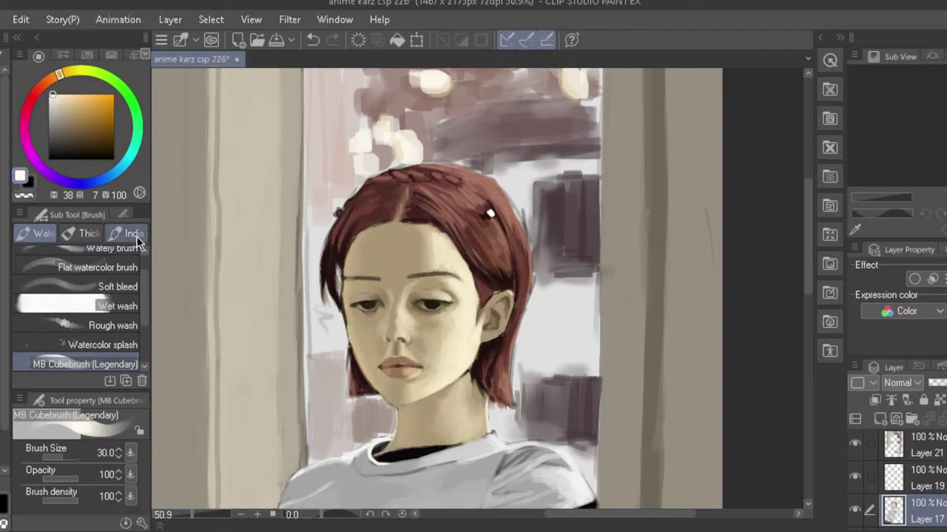
- Paint a pale peach rim highlight (H 35, S 18, V 89) along the outer edge of the hair above the ear at brush size 10
{"action": "key", "text": "bracketleft"}
{"action": "key", "text": "bracketleft"}
{"action": "key", "text": "bracketleft"}
{"action": "key", "text": "bracketleft"}
{"action": "key", "text": "bracketleft"}
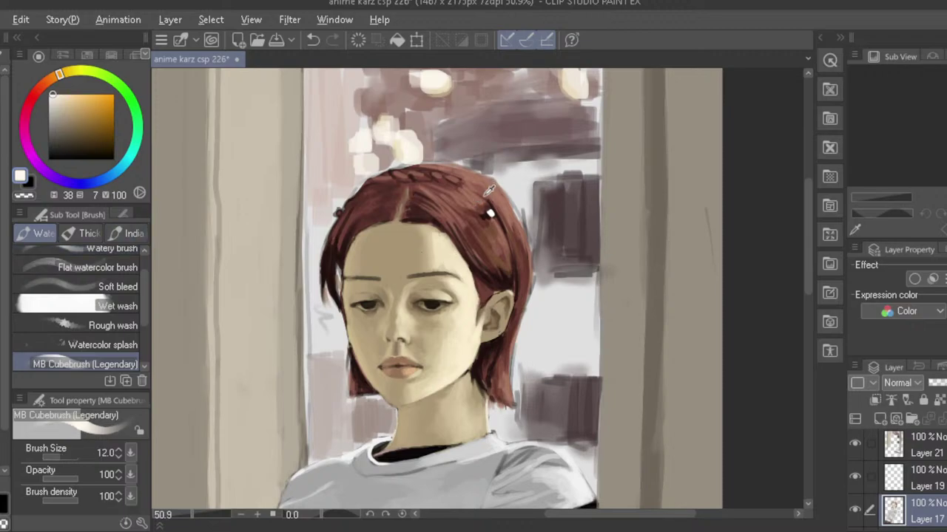
{"action": "left_click", "coordinate": [489, 188], "text": "alt"}
{"action": "left_click", "coordinate": [68, 100]}
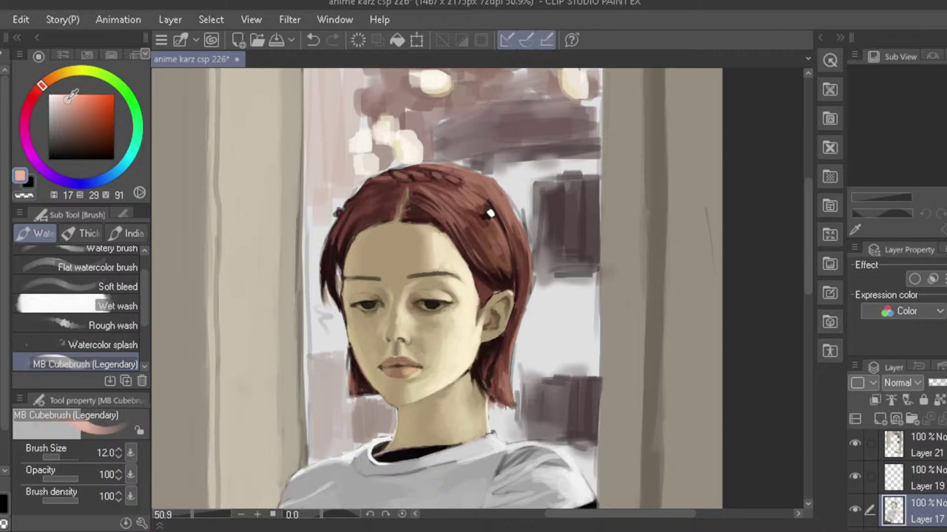
{"action": "left_click_drag", "start_coordinate": [52, 91], "coordinate": [60, 78]}
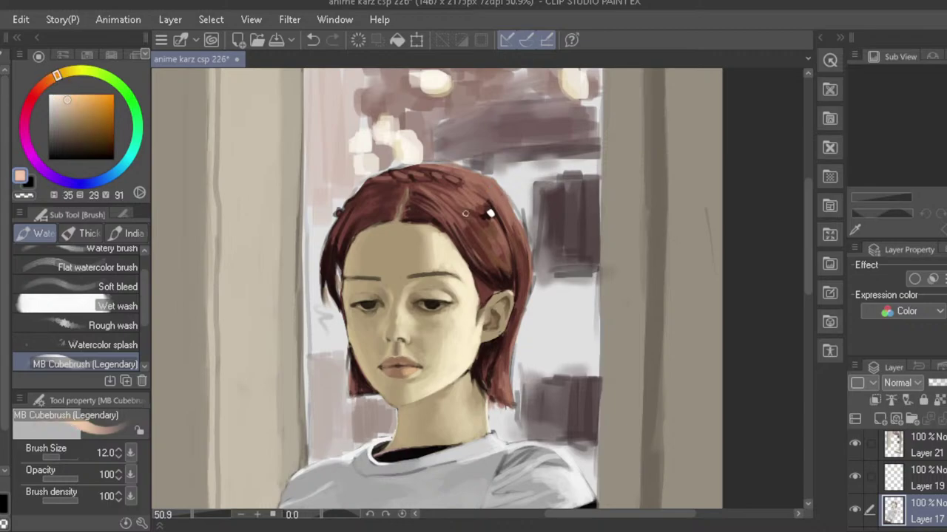
{"action": "left_click", "coordinate": [66, 100]}
{"action": "left_click", "coordinate": [61, 102]}
{"action": "key", "text": "["}
{"action": "left_click_drag", "start_coordinate": [491, 180], "coordinate": [510, 214]}
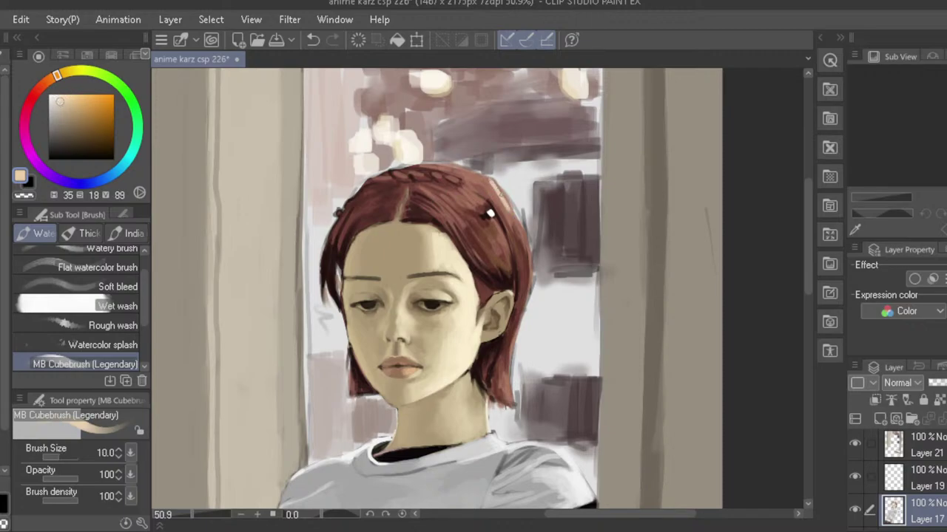
{"action": "left_click_drag", "start_coordinate": [494, 184], "coordinate": [521, 232]}
- Extend the pale rim highlight down the hair behind the ear at brush size 7 and broaden it near the crown at size 12
{"action": "key", "text": "bracketleft"}
{"action": "key", "text": "bracketleft"}
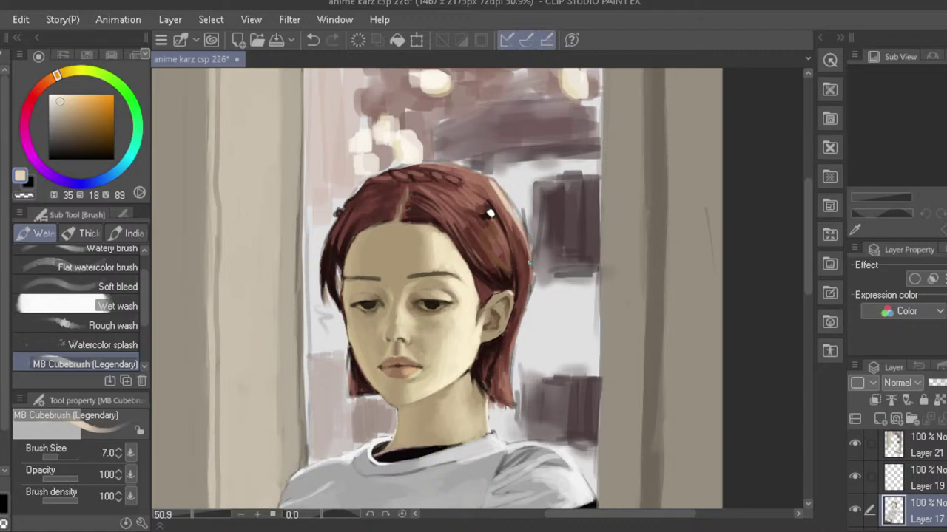
{"action": "left_click_drag", "start_coordinate": [530, 262], "coordinate": [526, 293]}
{"action": "left_click_drag", "start_coordinate": [494, 185], "coordinate": [506, 201]}
{"action": "key", "text": "bracketright"}
{"action": "key", "text": "bracketright"}
{"action": "key", "text": "bracketright"}
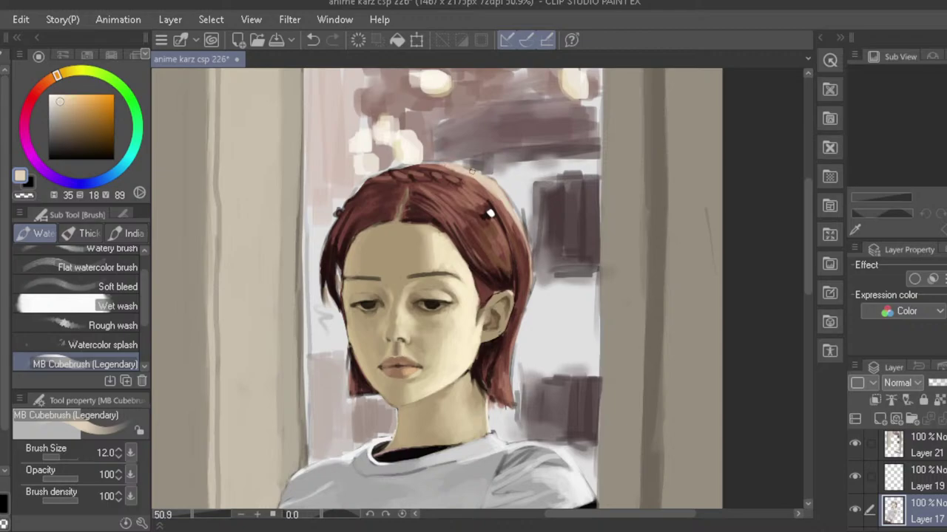
- Add fine pale highlight strands over the braid and the hair around the clip at brush size 7 and check them mirrored
{"action": "key", "text": "bracketleft"}
{"action": "key", "text": "bracketleft"}
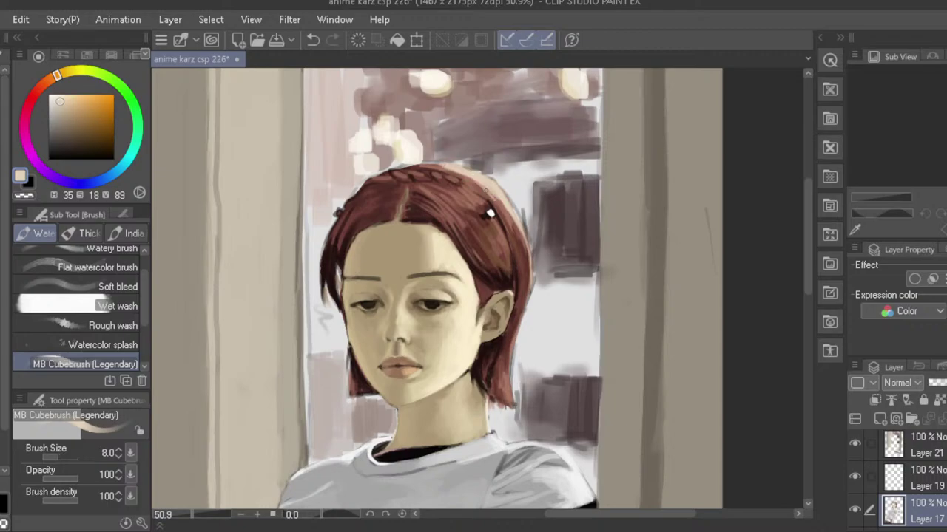
{"action": "key", "text": "bracketleft"}
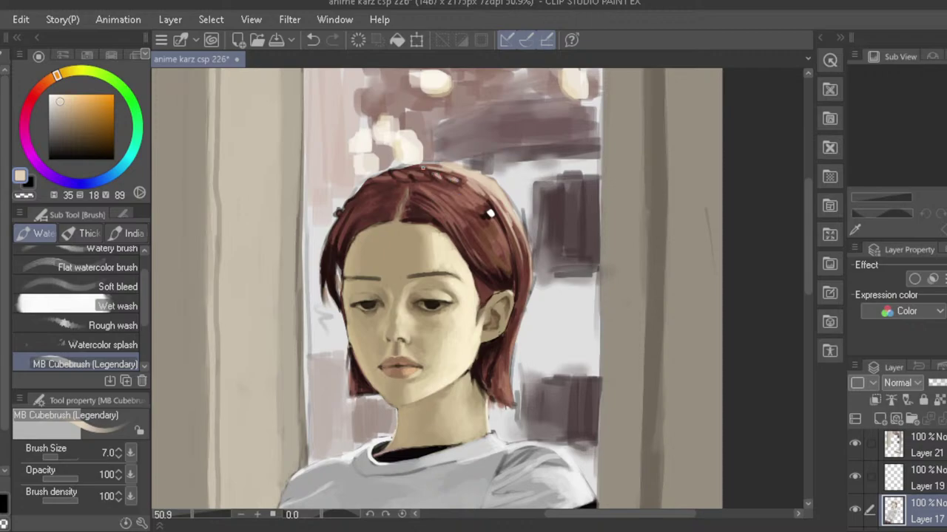
{"action": "mouse_move", "coordinate": [482, 201]}
{"action": "left_mouse_down"}
{"action": "mouse_move", "coordinate": [461, 196]}
{"action": "mouse_move", "coordinate": [476, 209]}
{"action": "mouse_move", "coordinate": [462, 194]}
{"action": "left_mouse_up"}
{"action": "mouse_move", "coordinate": [496, 223]}
{"action": "left_mouse_down"}
{"action": "mouse_move", "coordinate": [507, 251]}
{"action": "mouse_move", "coordinate": [454, 213]}
{"action": "mouse_move", "coordinate": [496, 239]}
{"action": "left_mouse_up"}
{"action": "mouse_move", "coordinate": [424, 191]}
{"action": "left_mouse_down"}
{"action": "mouse_move", "coordinate": [452, 213]}
{"action": "mouse_move", "coordinate": [447, 222]}
{"action": "mouse_move", "coordinate": [362, 222]}
{"action": "left_mouse_up"}
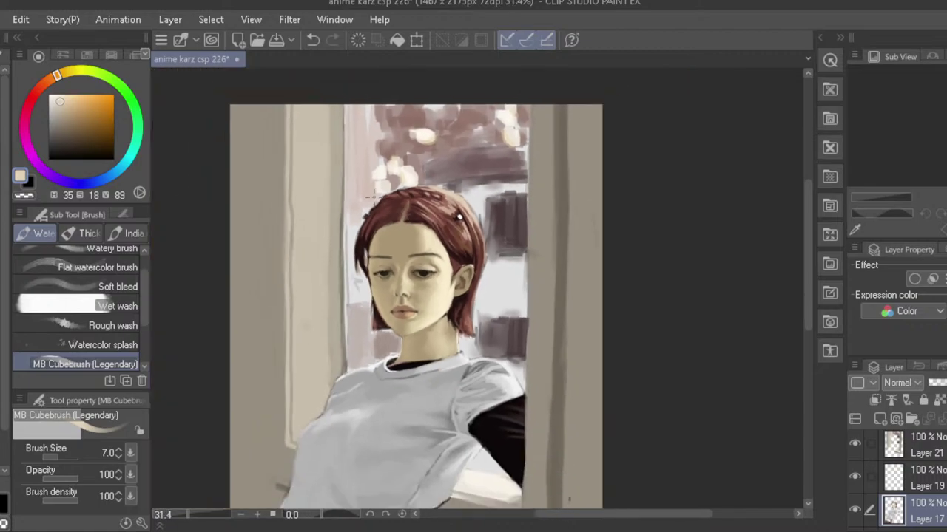
{"action": "key", "text": "h"}
{"action": "left_click_drag", "start_coordinate": [361, 319], "coordinate": [353, 217]}
{"action": "left_click_drag", "start_coordinate": [407, 231], "coordinate": [395, 224]}
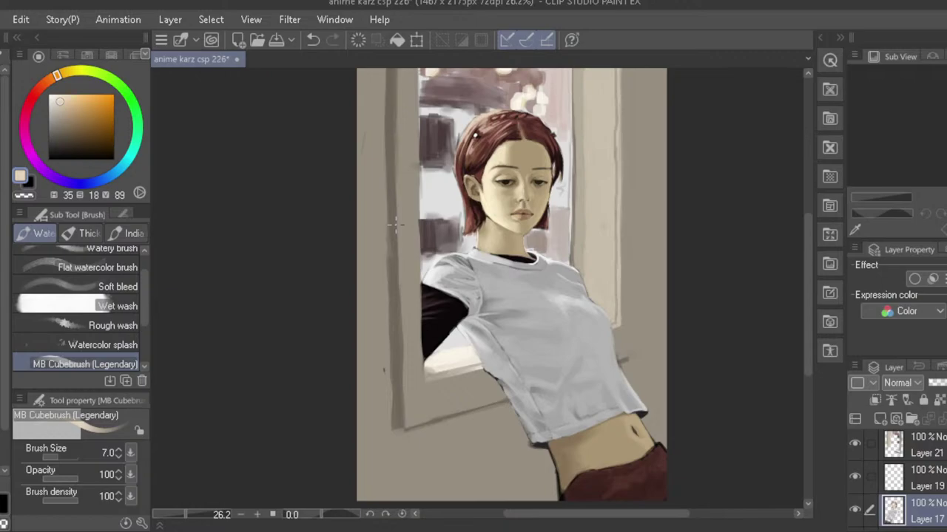
{"action": "key", "text": "h"}
{"action": "scroll", "coordinate": [447, 146], "scroll_direction": "up", "scroll_amount": 3}
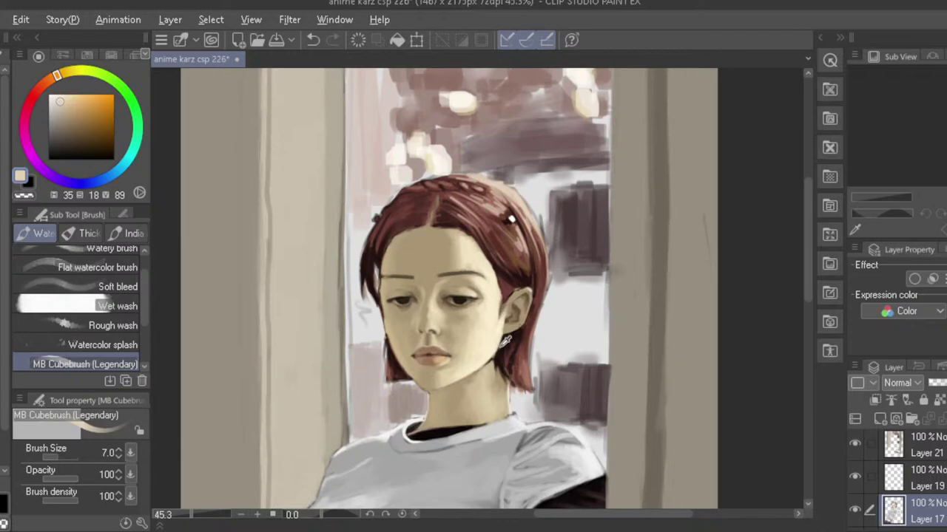
- Deepen the hair near the hairline and the side strands with dark browns (H 4, S 53, V 13 and H 9, S 51, V 27)
{"action": "left_click", "coordinate": [525, 328], "text": "alt"}
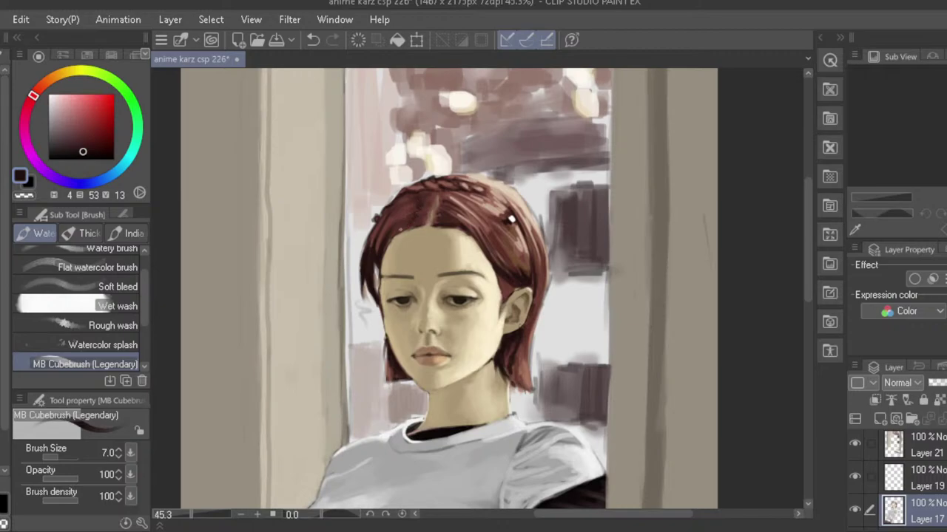
{"action": "key", "text": "j"}
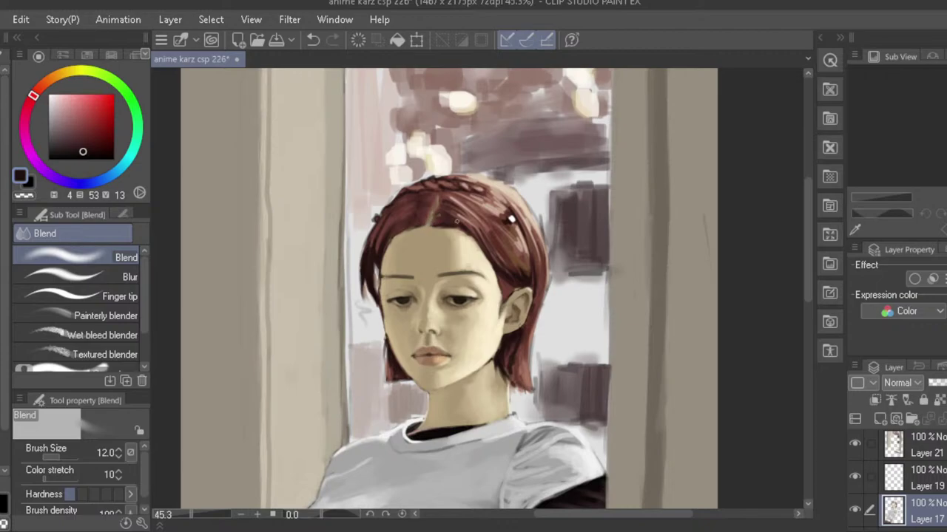
{"action": "key", "text": "b"}
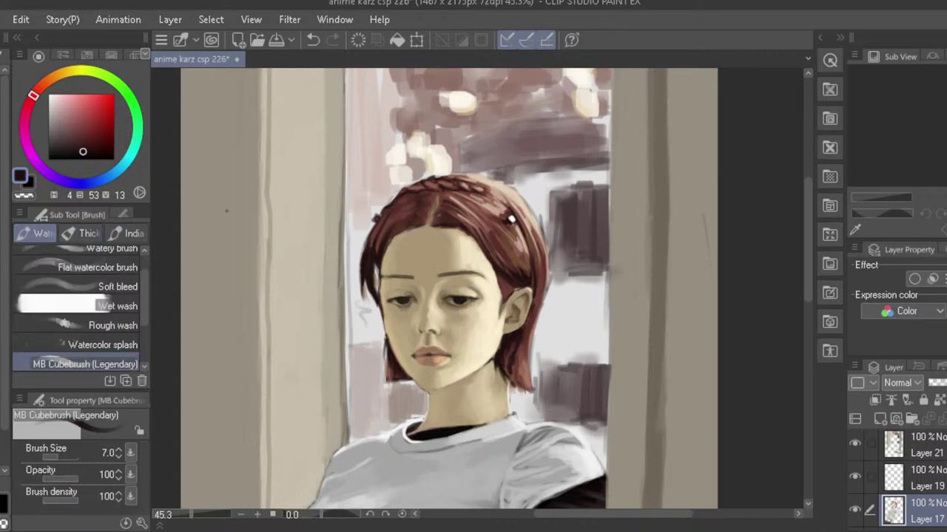
{"action": "left_click", "coordinate": [438, 216], "text": "alt"}
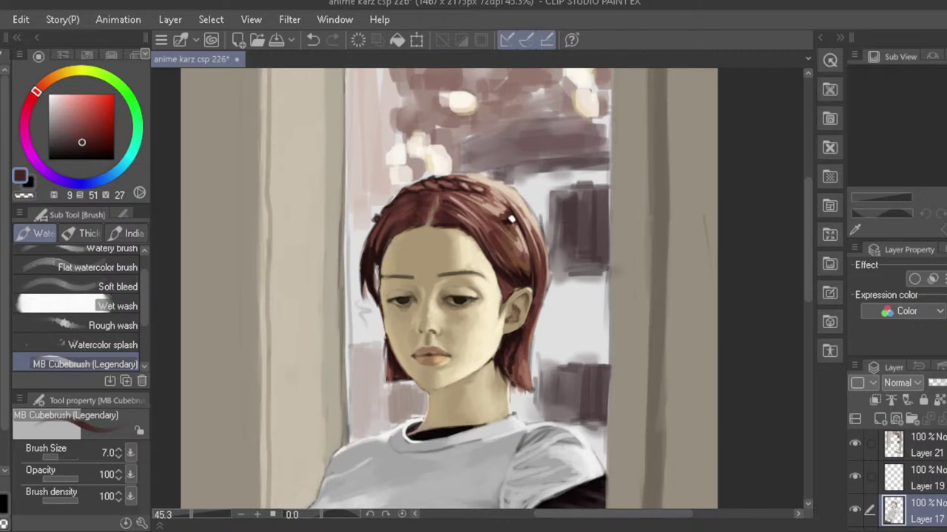
{"action": "mouse_move", "coordinate": [363, 309]}
{"action": "left_mouse_down"}
{"action": "mouse_move", "coordinate": [349, 300]}
{"action": "mouse_move", "coordinate": [362, 297]}
{"action": "left_mouse_up"}
- Darken both eyebrows with a near-black brown (H 24, S 48, V 11) at brush size 8
{"action": "left_click_drag", "start_coordinate": [422, 275], "coordinate": [442, 281]}
{"action": "left_click", "coordinate": [419, 255], "text": "alt"}
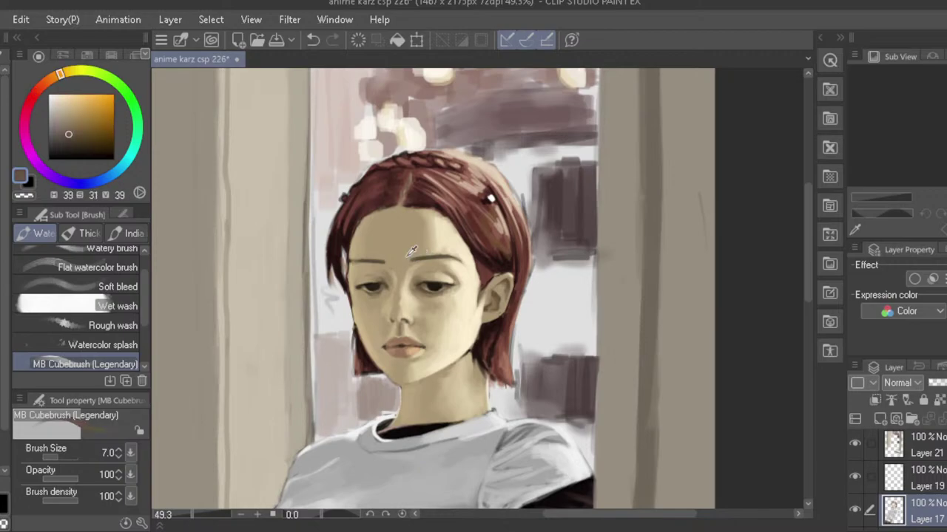
{"action": "left_click", "coordinate": [391, 257], "text": "alt"}
{"action": "key", "text": "bracketright"}
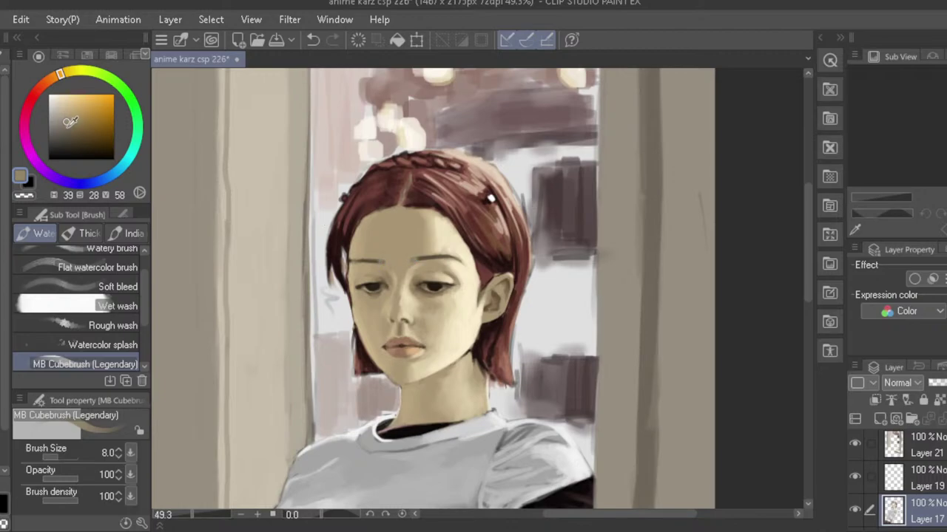
{"action": "left_click_drag", "start_coordinate": [71, 123], "coordinate": [74, 137]}
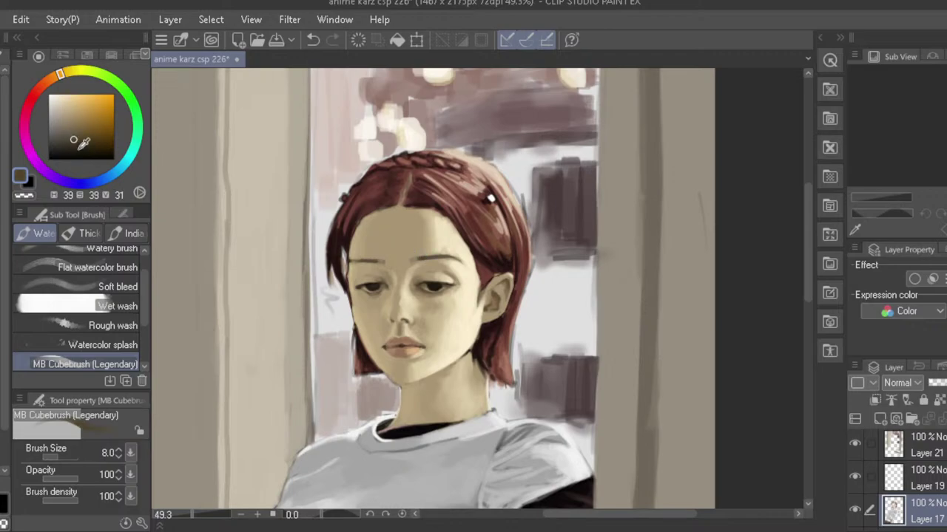
{"action": "left_click_drag", "start_coordinate": [77, 140], "coordinate": [79, 153]}
{"action": "left_click", "coordinate": [47, 81]}
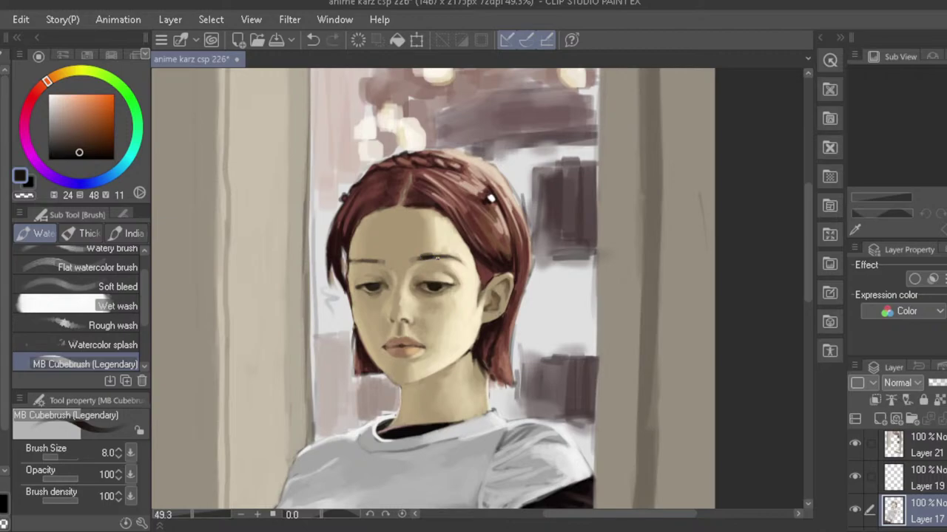
{"action": "key", "text": "ctrl+z"}
{"action": "left_click_drag", "start_coordinate": [422, 258], "coordinate": [433, 258]}
- Refine the ear-side eyebrow's outer end with browns (H 37, S 38, V 54 and H 37, S 33, V 72) and the skin above it with pale cream
{"action": "left_click", "coordinate": [454, 238], "text": "alt"}
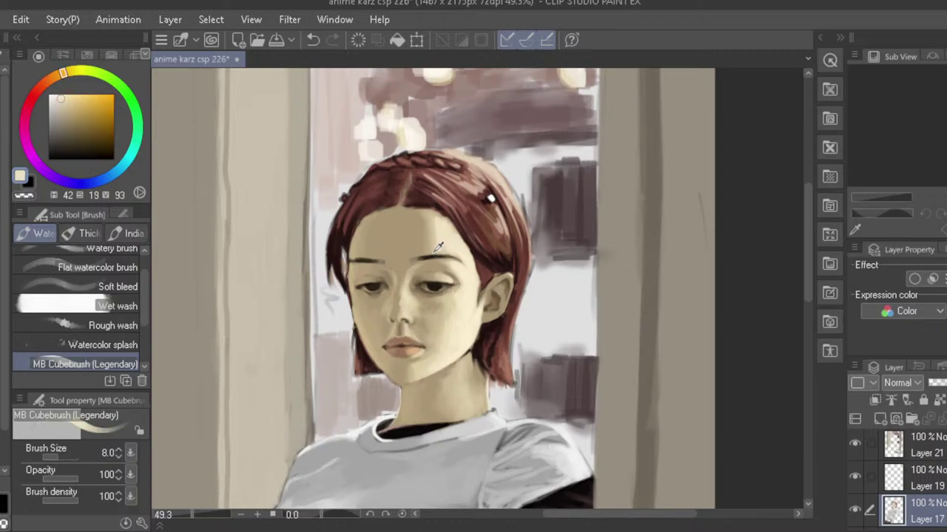
{"action": "left_click", "coordinate": [434, 246], "text": "alt"}
{"action": "left_click", "coordinate": [458, 252], "text": "alt"}
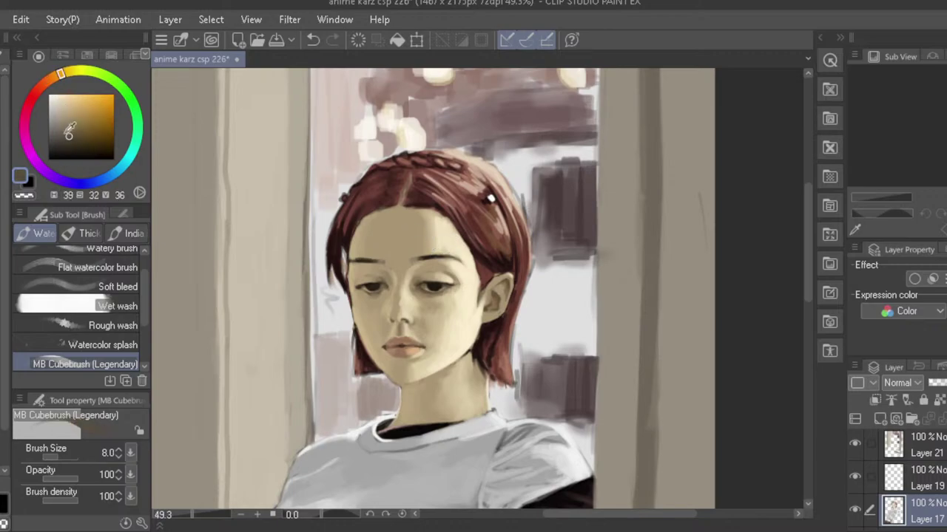
{"action": "left_click", "coordinate": [76, 121]}
{"action": "left_click", "coordinate": [53, 77]}
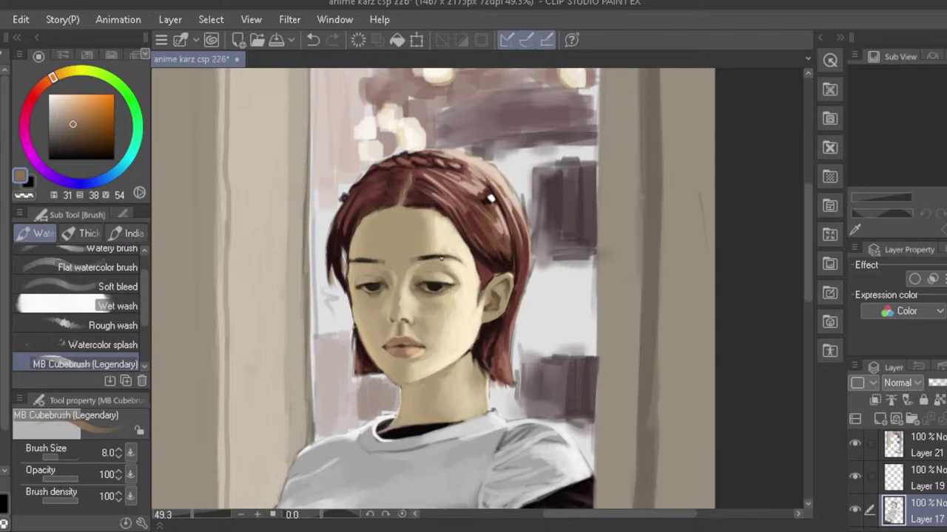
{"action": "left_click", "coordinate": [58, 75]}
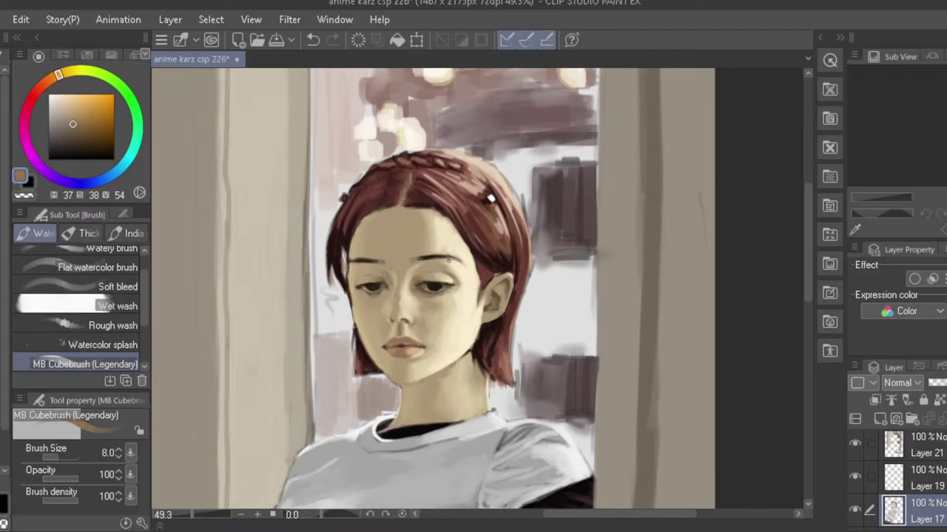
{"action": "key", "text": "ctrl+z"}
{"action": "key", "text": "ctrl+y"}
{"action": "left_click", "coordinate": [69, 113]}
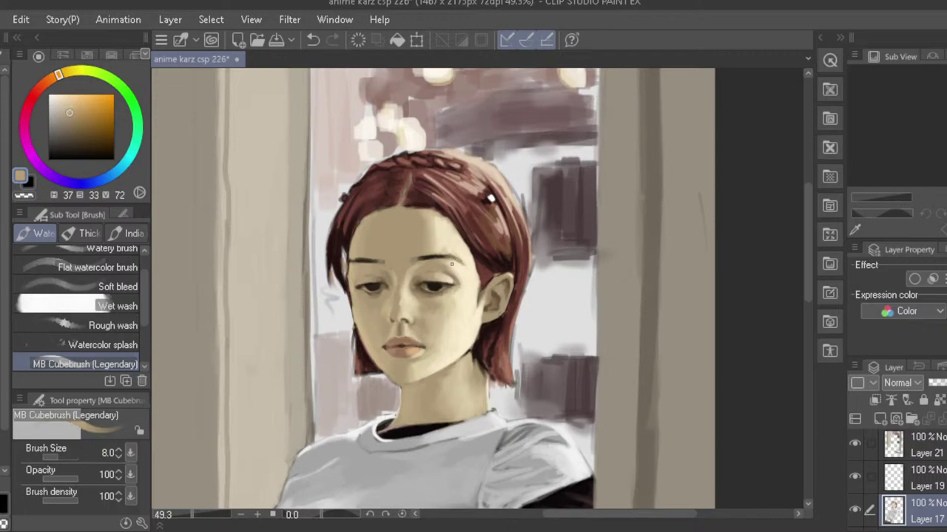
{"action": "left_click", "coordinate": [460, 246], "text": "alt"}
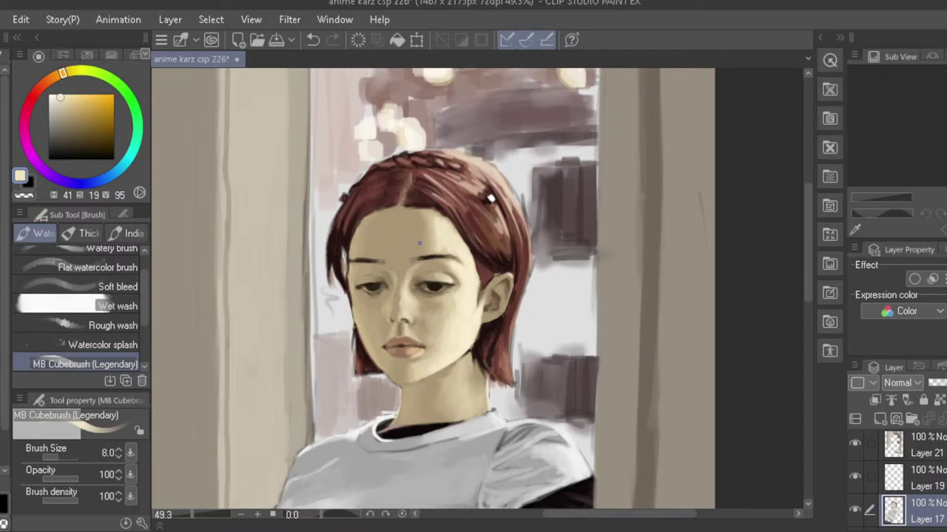
{"action": "scroll", "coordinate": [340, 311], "scroll_direction": "up", "scroll_amount": 1}
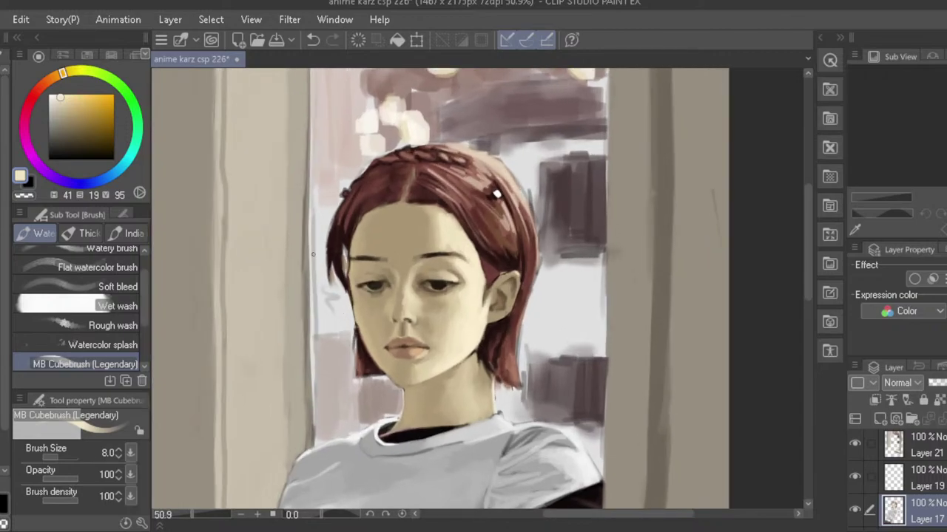
{"action": "left_click", "coordinate": [358, 251], "text": "alt"}
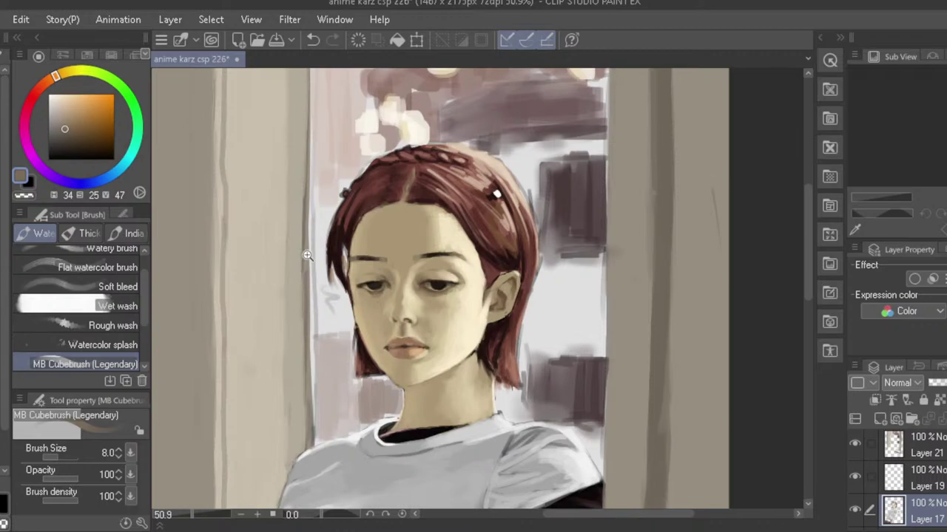
- Check the full figure mirrored, and touch up the hair ends beside the neck with a sampled terracotta (H 18, S 42, V 66)
{"action": "left_click_drag", "start_coordinate": [307, 256], "coordinate": [293, 291]}
{"action": "left_click_drag", "start_coordinate": [302, 339], "coordinate": [317, 258]}
{"action": "key", "text": "h"}
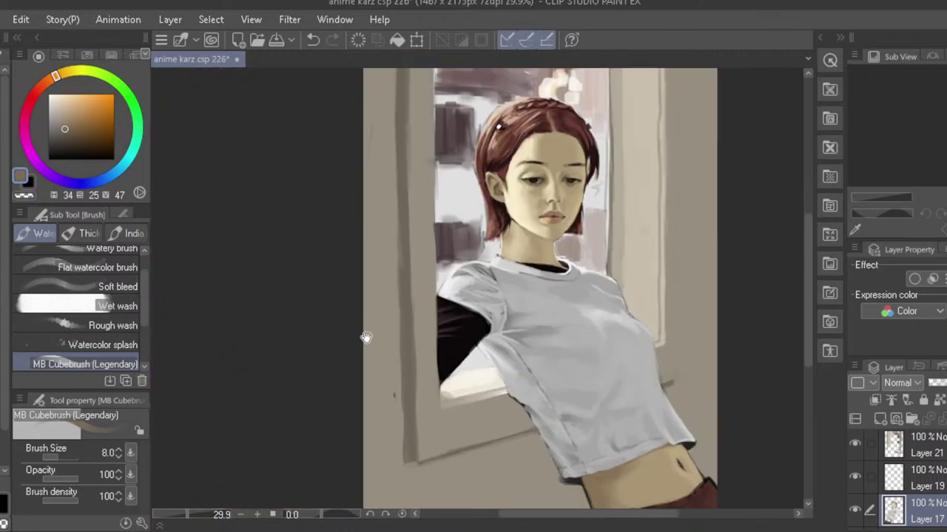
{"action": "scroll", "coordinate": [366, 310], "scroll_direction": "down", "scroll_amount": 2}
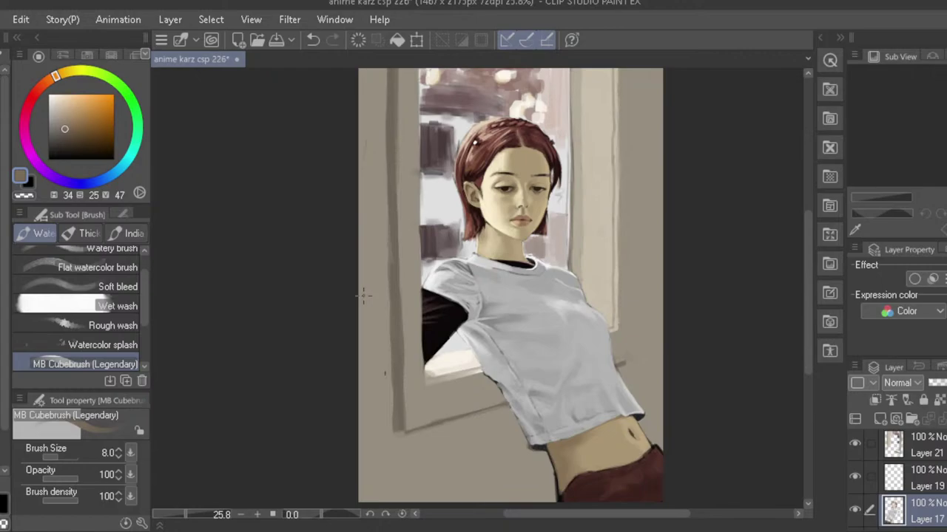
{"action": "key", "text": "h"}
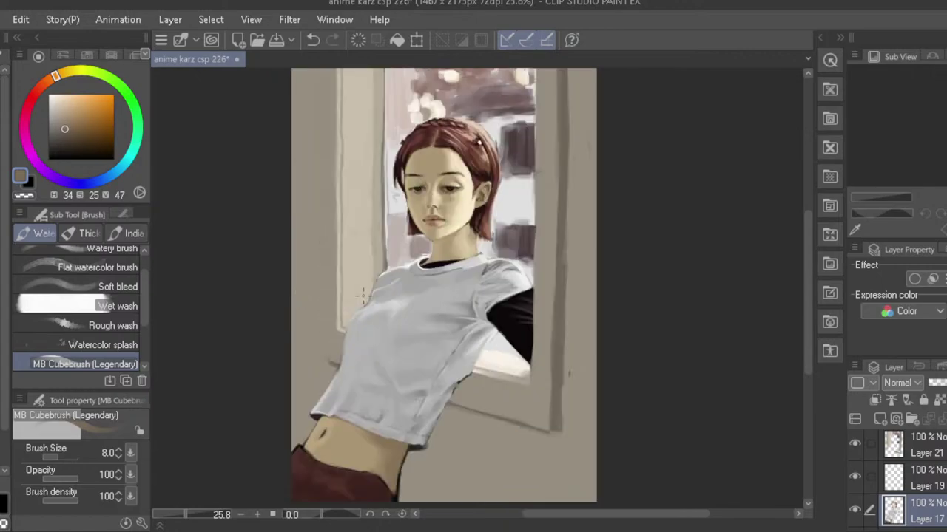
{"action": "scroll", "coordinate": [430, 194], "scroll_direction": "up", "scroll_amount": 2}
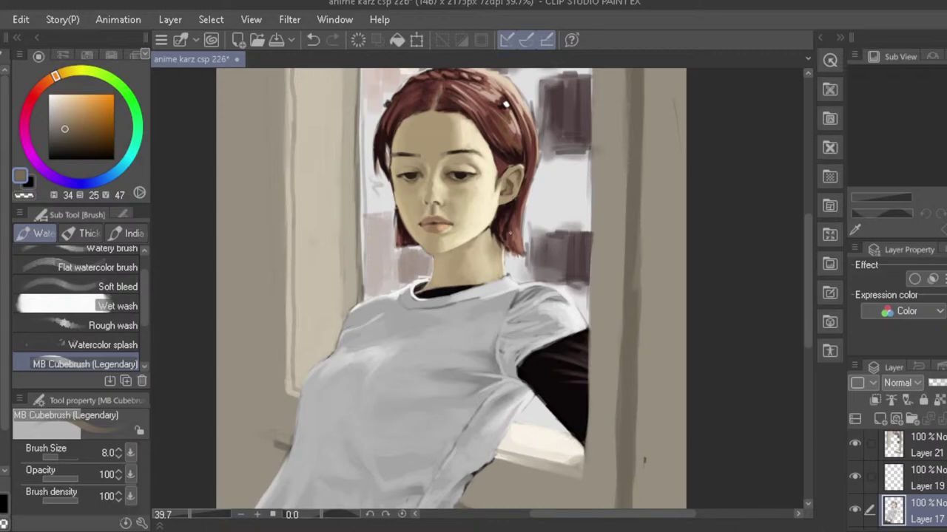
{"action": "left_click", "coordinate": [522, 240], "text": "alt"}
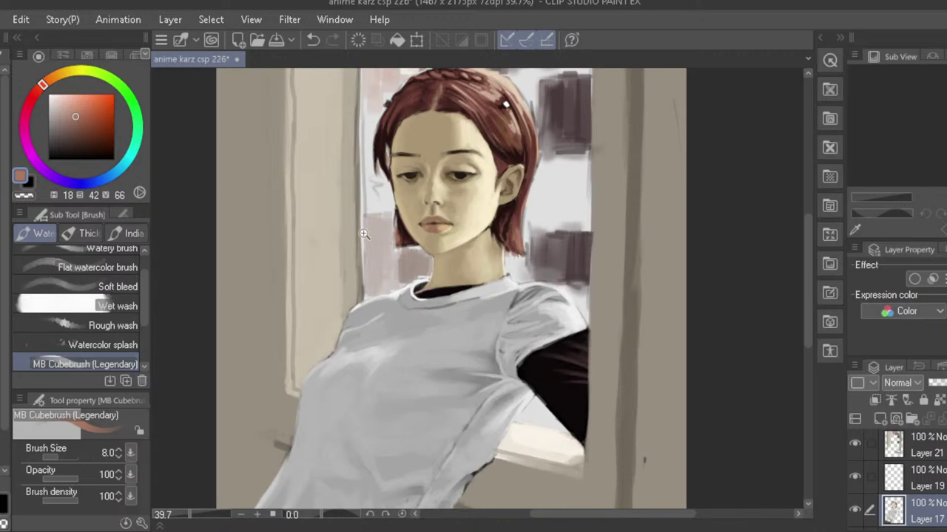
{"action": "scroll", "coordinate": [427, 222], "scroll_direction": "up", "scroll_amount": 1}
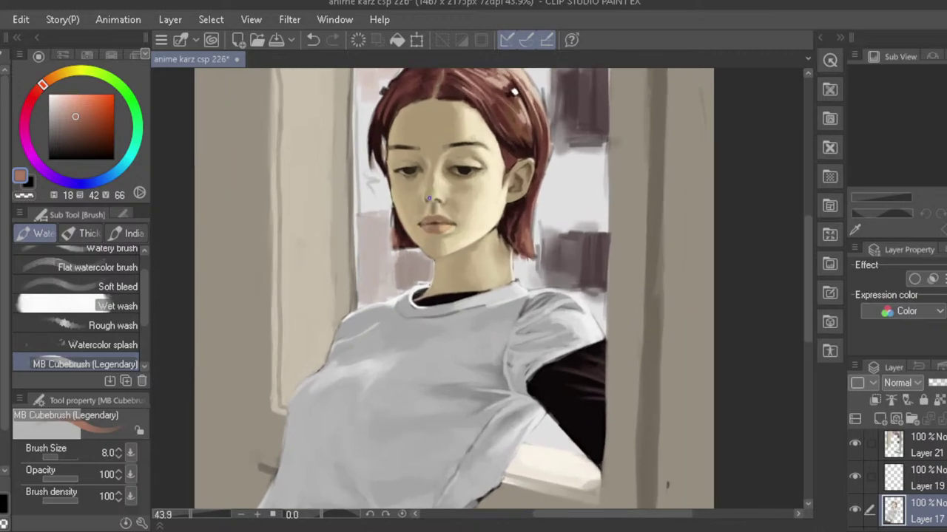
- Refine the jaw edge and neck shadow with sampled skin tones and brown (H 32, S 36, V 53), soften with Blend at size 12, and check mirrored
{"action": "left_click", "coordinate": [497, 227], "text": "alt"}
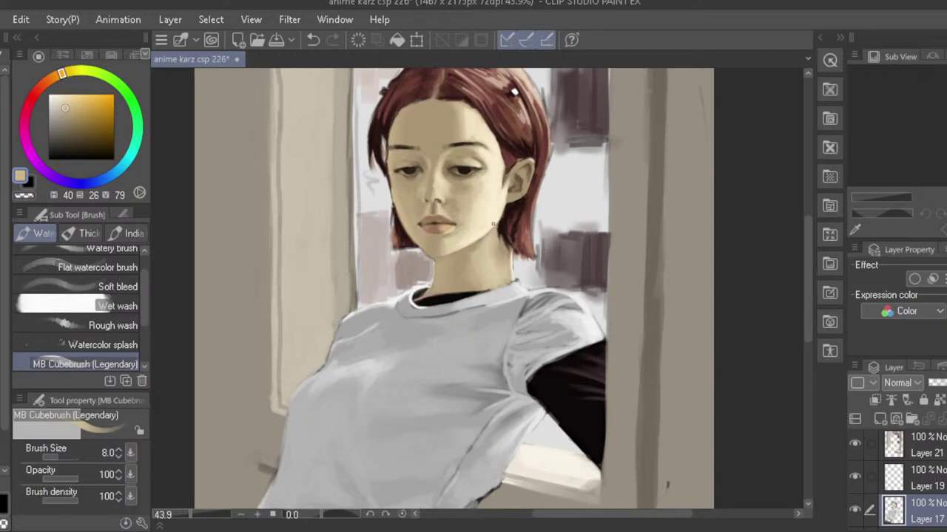
{"action": "left_click", "coordinate": [495, 221], "text": "alt"}
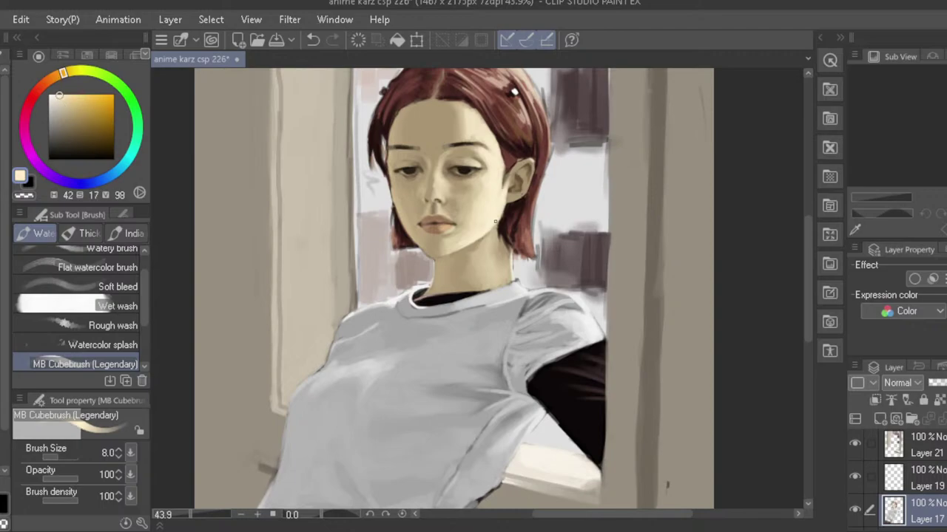
{"action": "left_click", "coordinate": [506, 244], "text": "alt"}
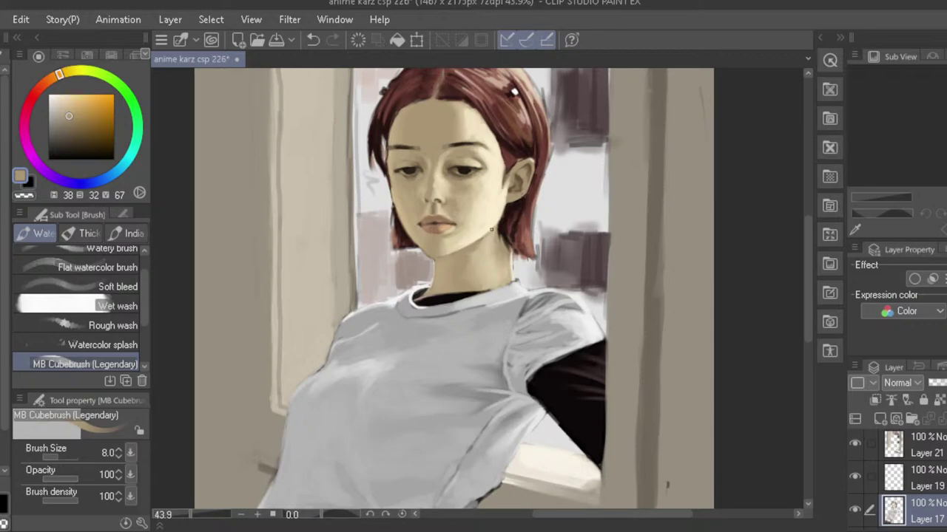
{"action": "left_click", "coordinate": [72, 125]}
{"action": "left_click", "coordinate": [54, 76]}
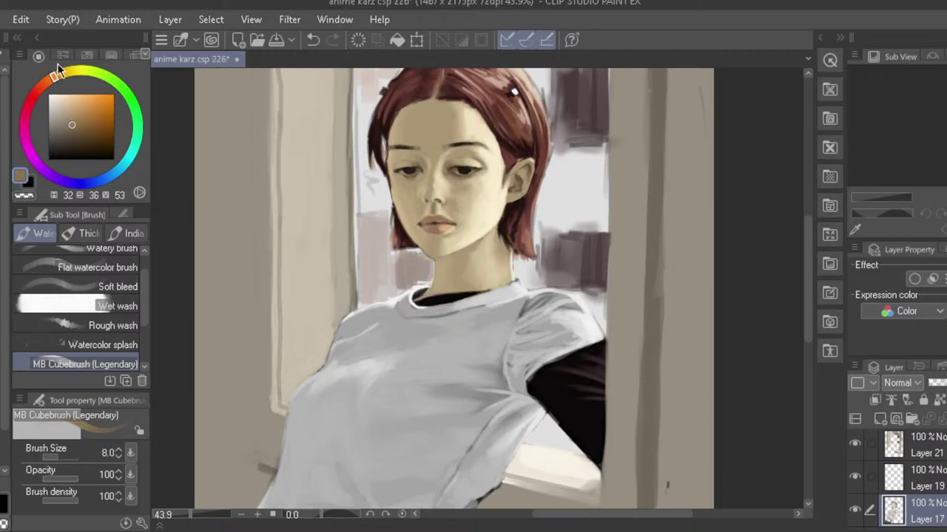
{"action": "key", "text": "bracketright"}
{"action": "key", "text": "j"}
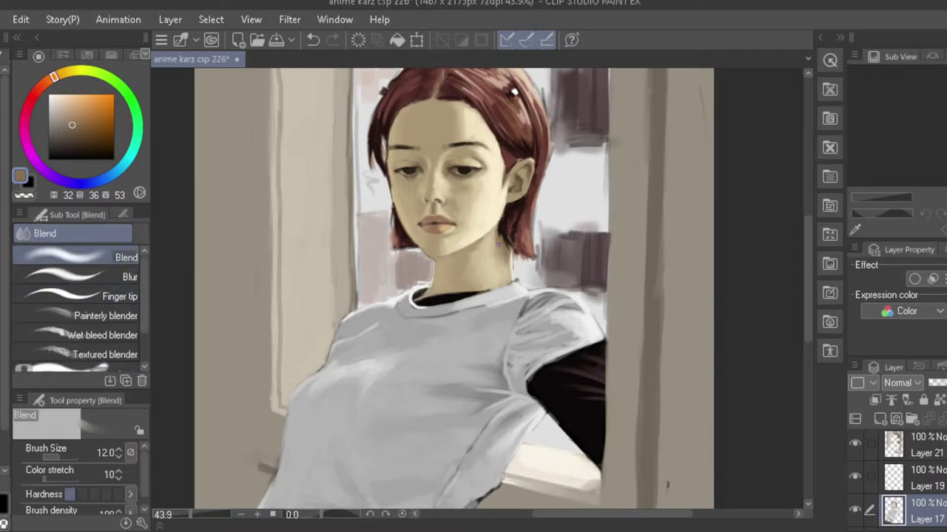
{"action": "scroll", "coordinate": [436, 241], "scroll_direction": "down", "scroll_amount": 5}
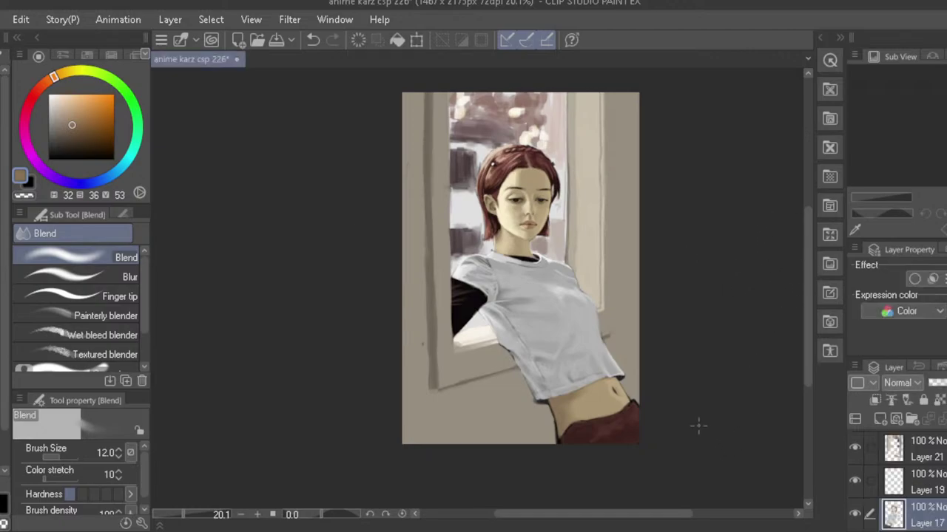
{"action": "key", "text": "h"}
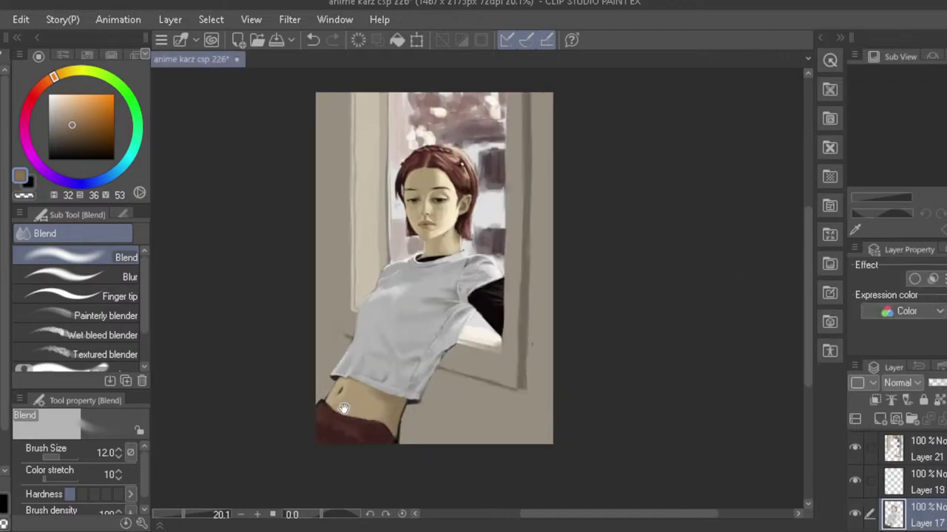
- Erase the heavy dark outline along the back edge of the waist on its Folder 1 line layer, using the Hard eraser at size 25
{"action": "left_click_drag", "start_coordinate": [344, 409], "coordinate": [391, 451]}
{"action": "scroll", "coordinate": [390, 451], "scroll_direction": "up", "scroll_amount": 1}
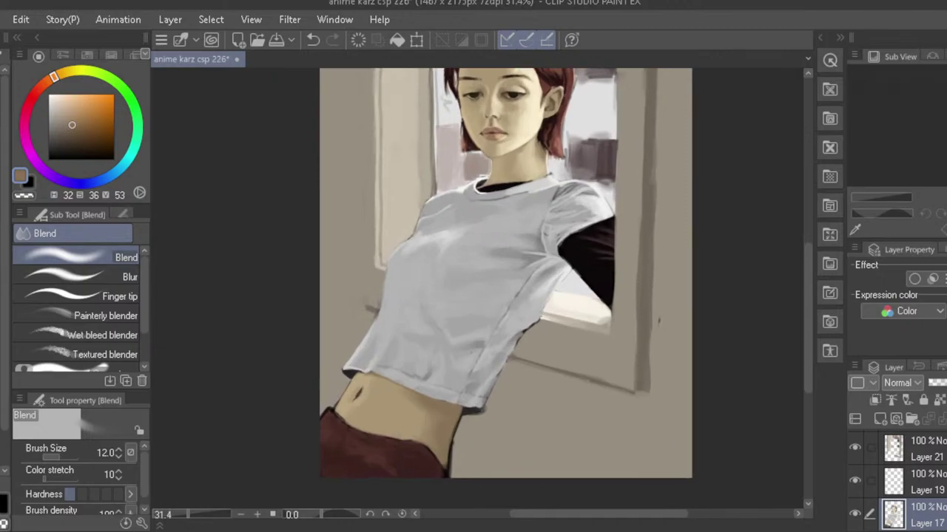
{"action": "scroll", "coordinate": [891, 503], "scroll_direction": "down", "scroll_amount": 10}
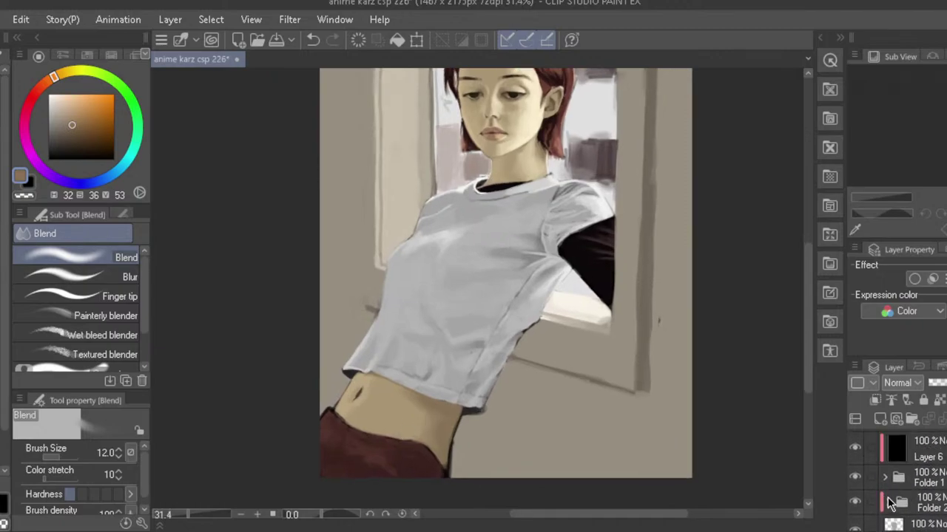
{"action": "left_click", "coordinate": [886, 503]}
{"action": "scroll", "coordinate": [891, 481], "scroll_direction": "down", "scroll_amount": 2}
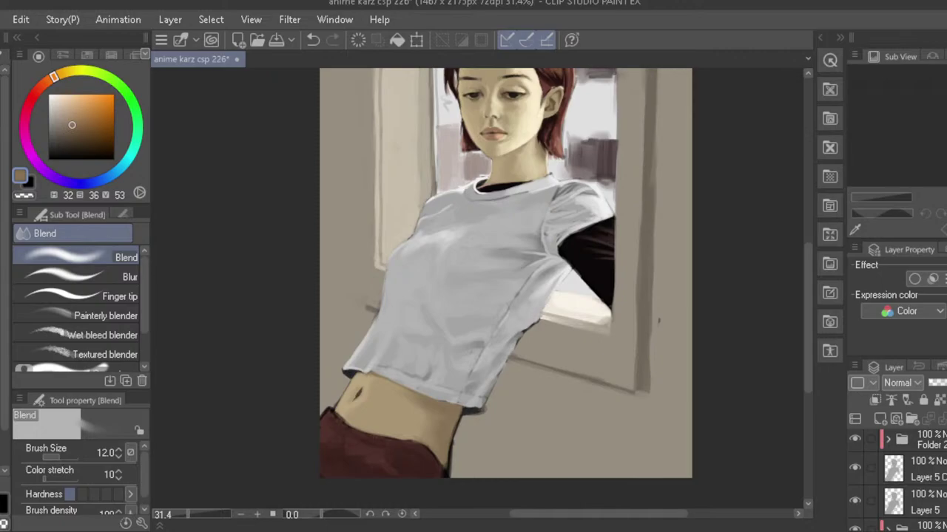
{"action": "left_click", "coordinate": [911, 419]}
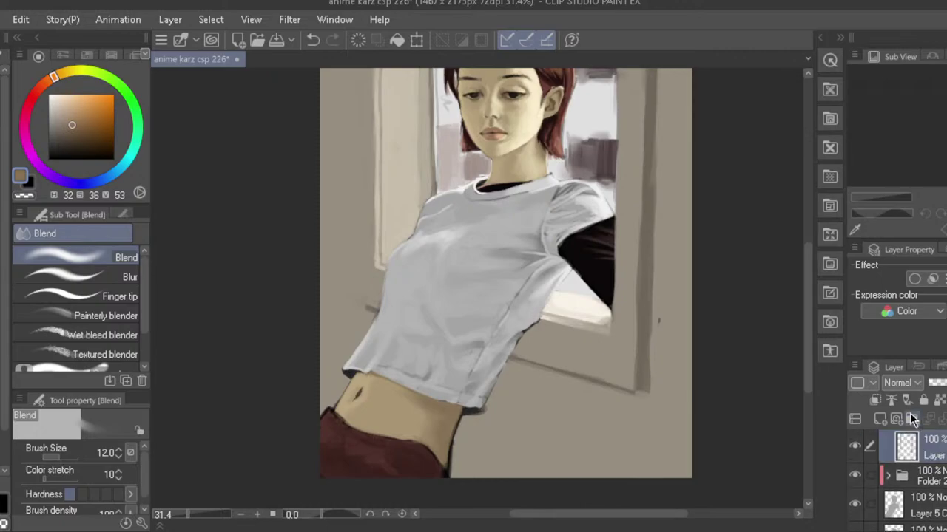
{"action": "key", "text": "e"}
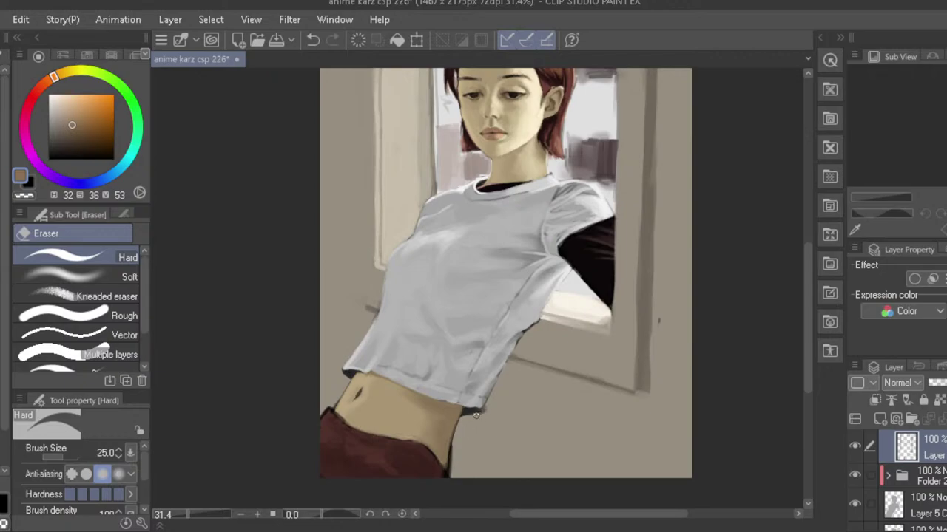
{"action": "scroll", "coordinate": [902, 480], "scroll_direction": "down", "scroll_amount": 3}
{"action": "scroll", "coordinate": [898, 477], "scroll_direction": "down", "scroll_amount": 5}
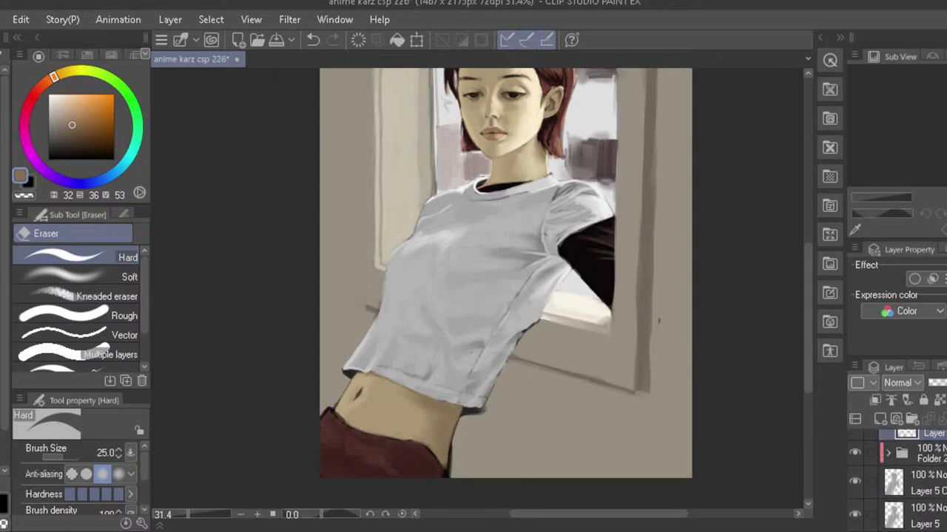
{"action": "left_click", "coordinate": [926, 462]}
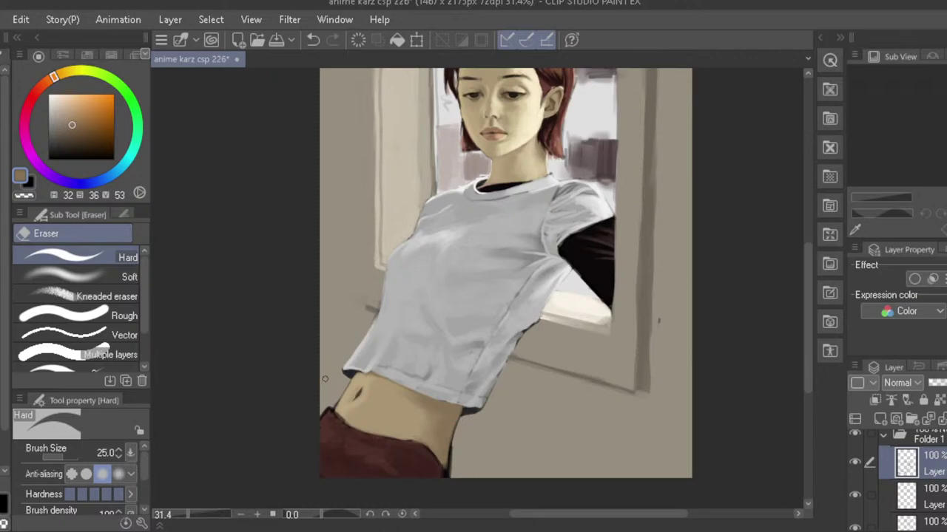
{"action": "scroll", "coordinate": [933, 473], "scroll_direction": "down", "scroll_amount": 5}
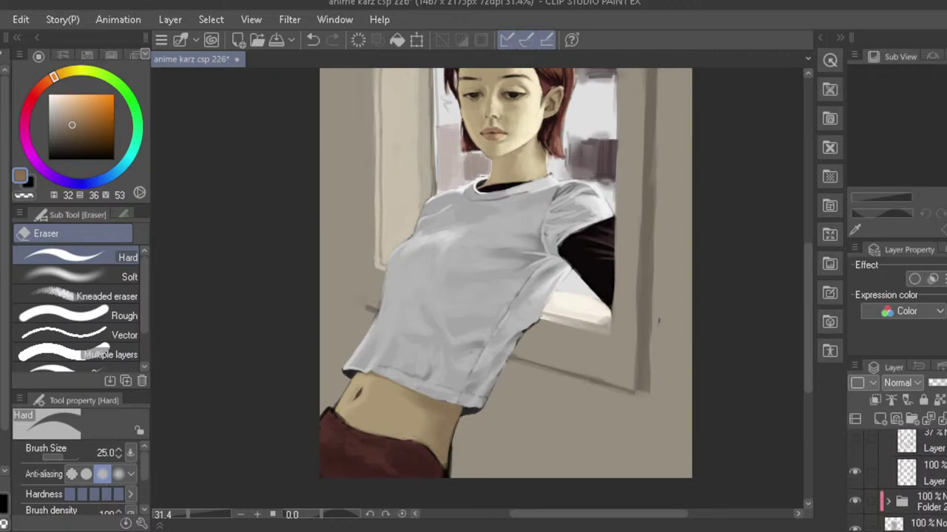
{"action": "left_click", "coordinate": [938, 460]}
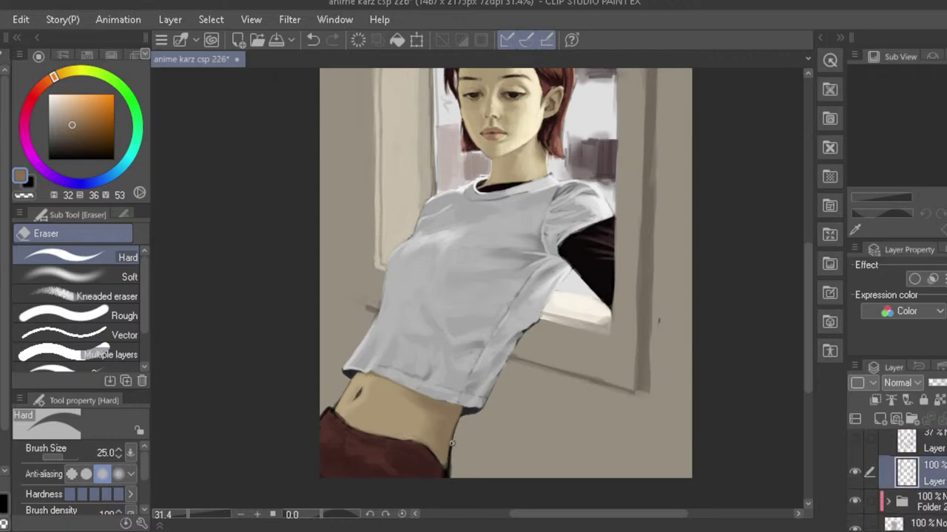
{"action": "mouse_move", "coordinate": [457, 422]}
{"action": "left_mouse_down"}
{"action": "mouse_move", "coordinate": [448, 482]}
{"action": "mouse_move", "coordinate": [435, 460]}
{"action": "mouse_move", "coordinate": [448, 473]}
{"action": "mouse_move", "coordinate": [449, 460]}
{"action": "mouse_move", "coordinate": [447, 486]}
{"action": "left_mouse_up"}
{"action": "key", "text": "ctrl+z"}
{"action": "key", "text": "ctrl+z"}
- Erase the dark outline along the trousers' waistband on the corresponding line layer in Folder 1
{"action": "scroll", "coordinate": [917, 480], "scroll_direction": "down", "scroll_amount": 8}
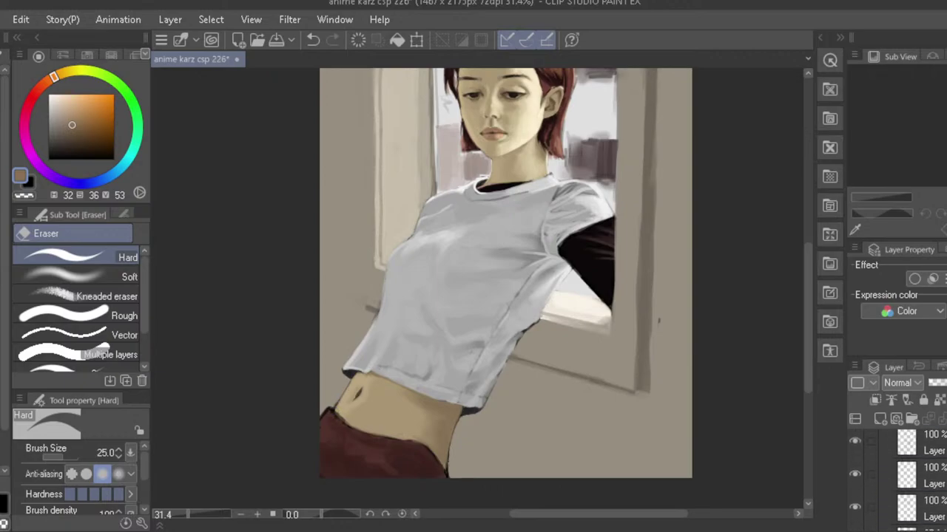
{"action": "left_click", "coordinate": [928, 464]}
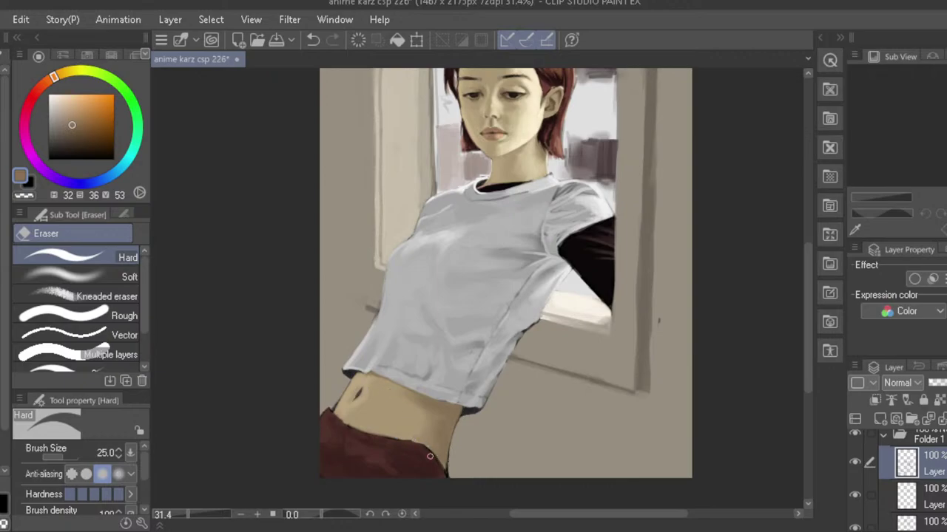
{"action": "scroll", "coordinate": [333, 318], "scroll_direction": "down", "scroll_amount": 3}
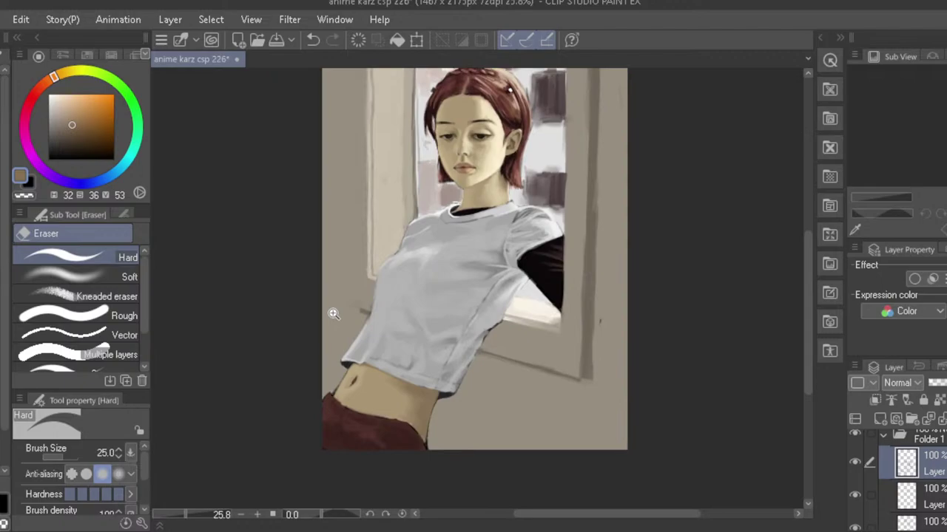
- Examine the whole figure mirrored and unmirrored, and inspect the shirt and neckline up close
{"action": "key", "text": "h"}
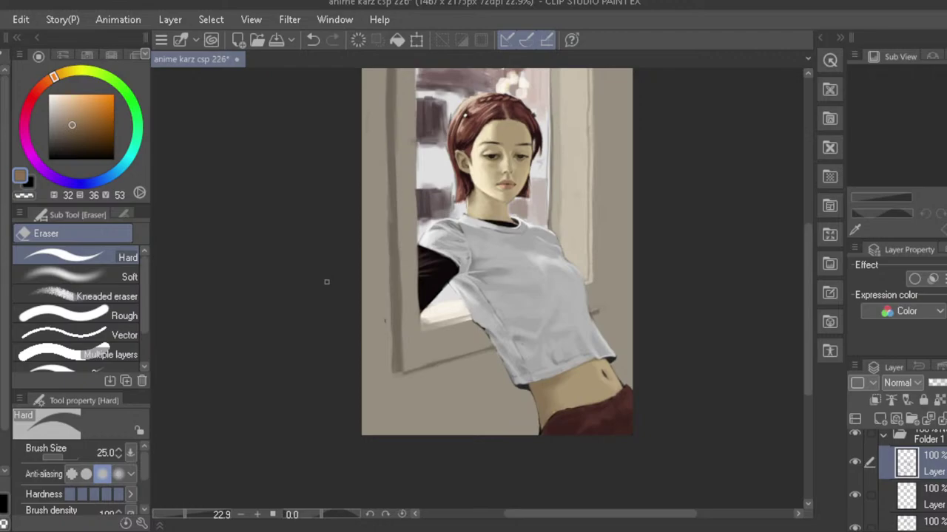
{"action": "key", "text": "h"}
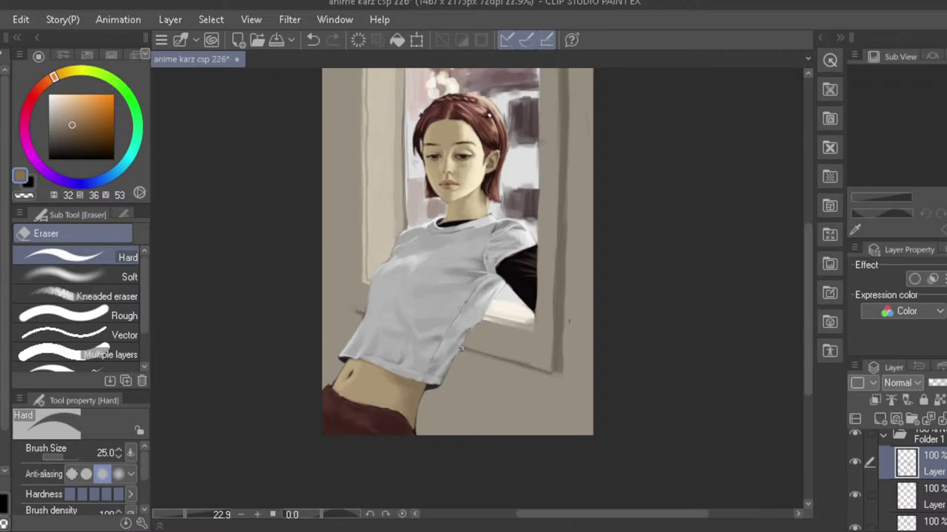
{"action": "key", "text": "h"}
{"action": "key", "text": "h"}
{"action": "scroll", "coordinate": [503, 232], "scroll_direction": "up", "scroll_amount": 2}
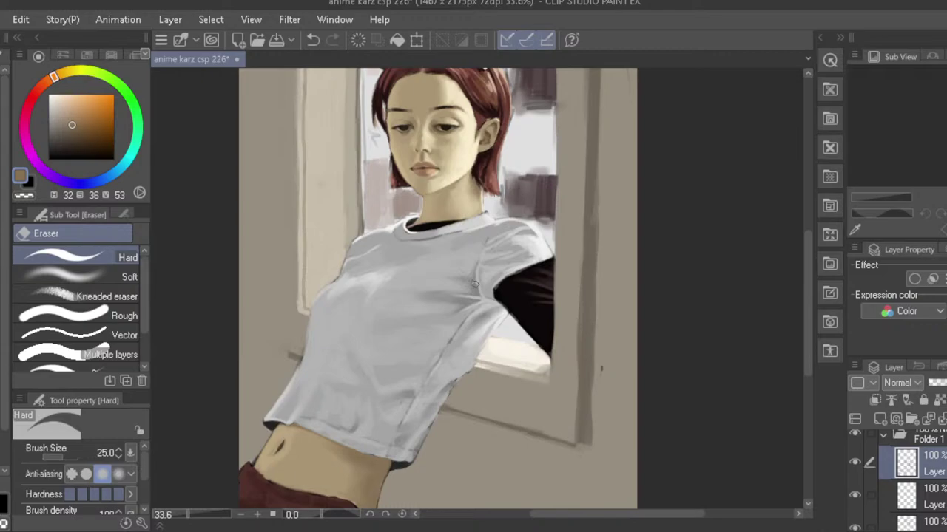
{"action": "scroll", "coordinate": [417, 255], "scroll_direction": "down", "scroll_amount": 2}
{"action": "scroll", "coordinate": [362, 226], "scroll_direction": "up", "scroll_amount": 3}
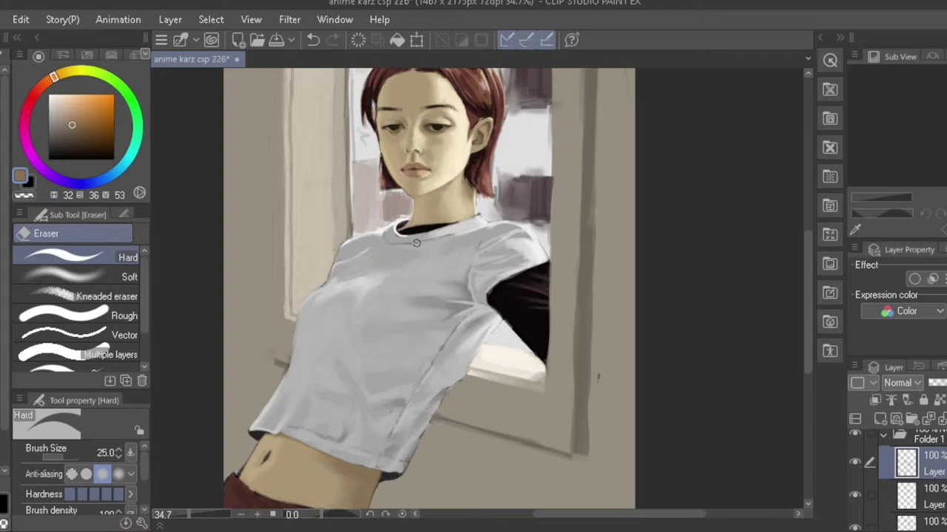
{"action": "left_click_drag", "start_coordinate": [370, 272], "coordinate": [335, 250]}
{"action": "key", "text": "h"}
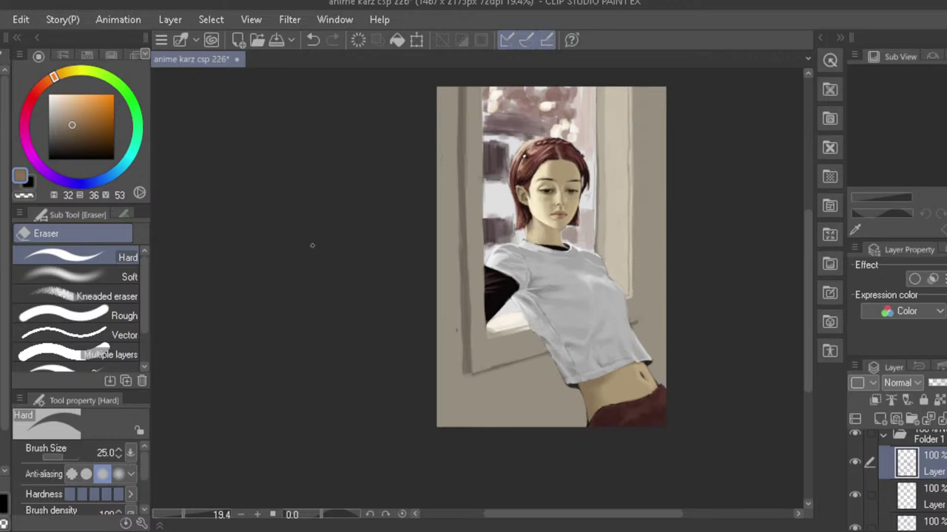
{"action": "key", "text": "h"}
{"action": "key", "text": "ctrl+plus"}
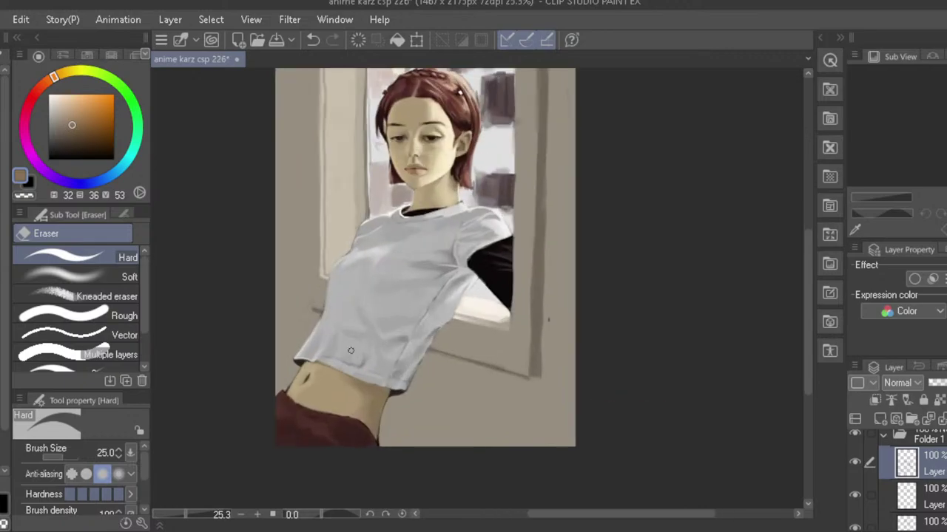
- Compare the values of the painting and the reference with their grayscale correction layers shown, view the painting both ways round, and hide the layers again
{"action": "scroll", "coordinate": [902, 481], "scroll_direction": "down", "scroll_amount": 3}
{"action": "left_click", "coordinate": [855, 478]}
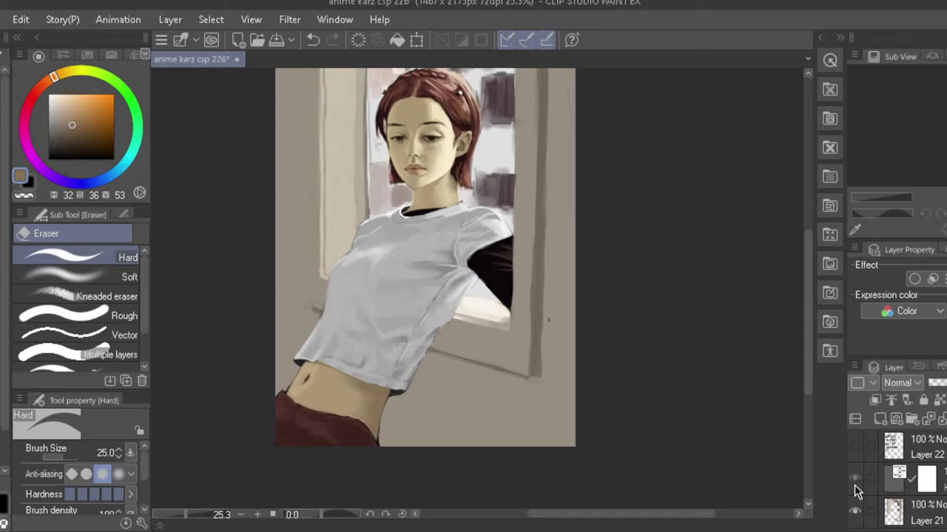
{"action": "left_click_drag", "start_coordinate": [345, 287], "coordinate": [332, 318]}
{"action": "key", "text": "h"}
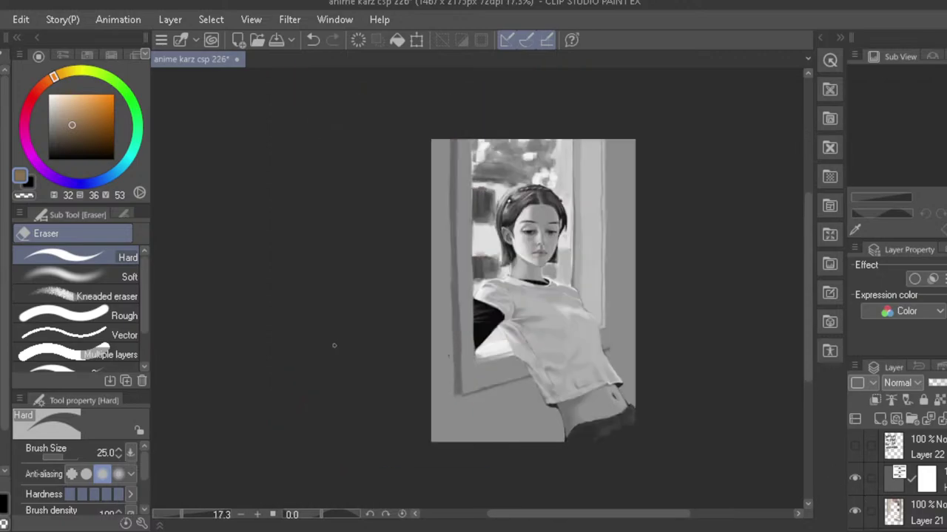
{"action": "left_click", "coordinate": [751, 321]}
{"action": "left_click", "coordinate": [854, 446]}
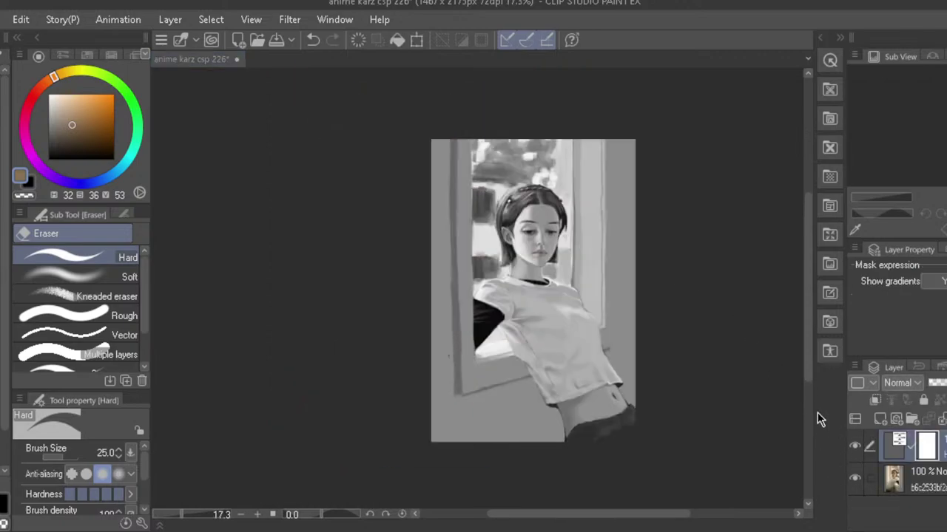
{"action": "left_click", "coordinate": [704, 446]}
{"action": "key", "text": "h"}
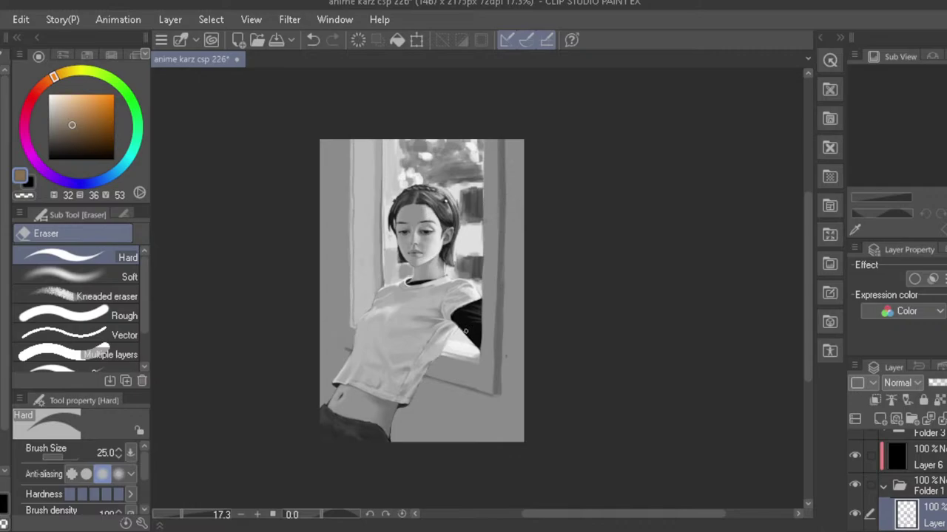
{"action": "scroll", "coordinate": [896, 477], "scroll_direction": "up", "scroll_amount": 5}
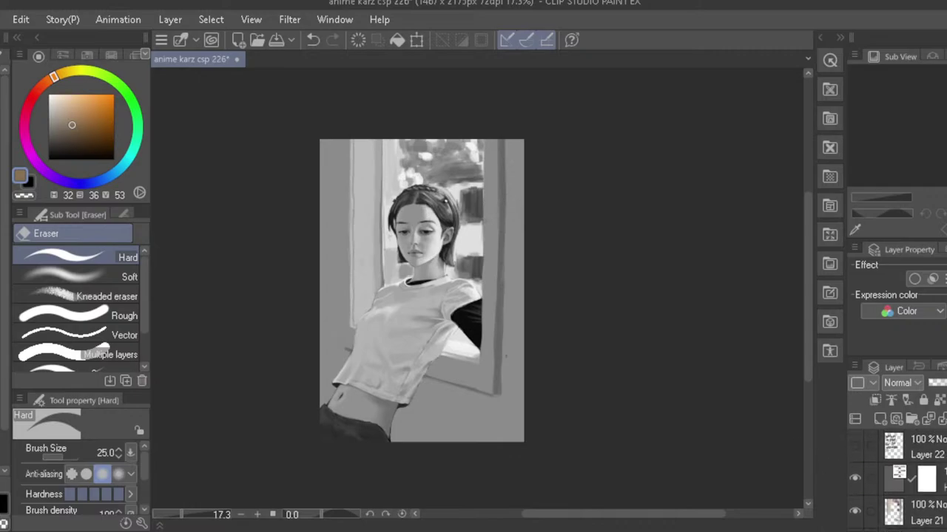
{"action": "left_click", "coordinate": [855, 482]}
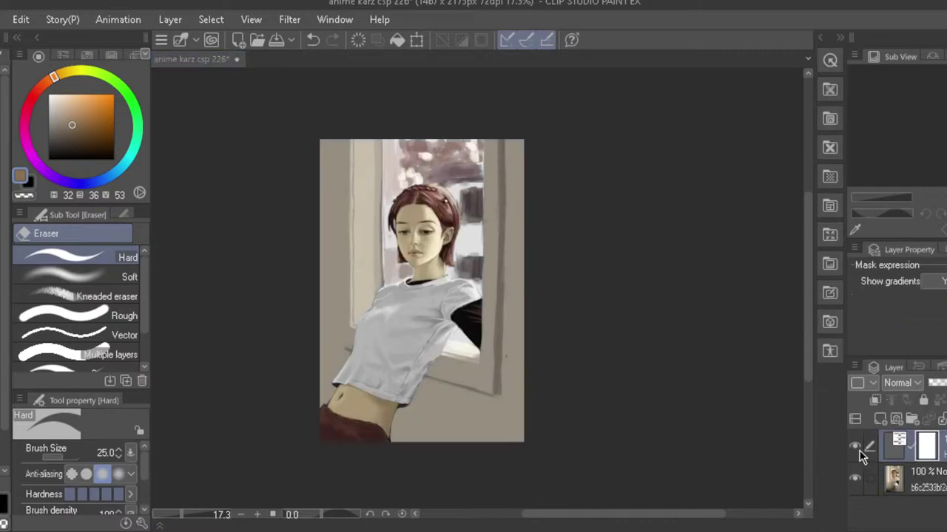
{"action": "left_click", "coordinate": [855, 446]}
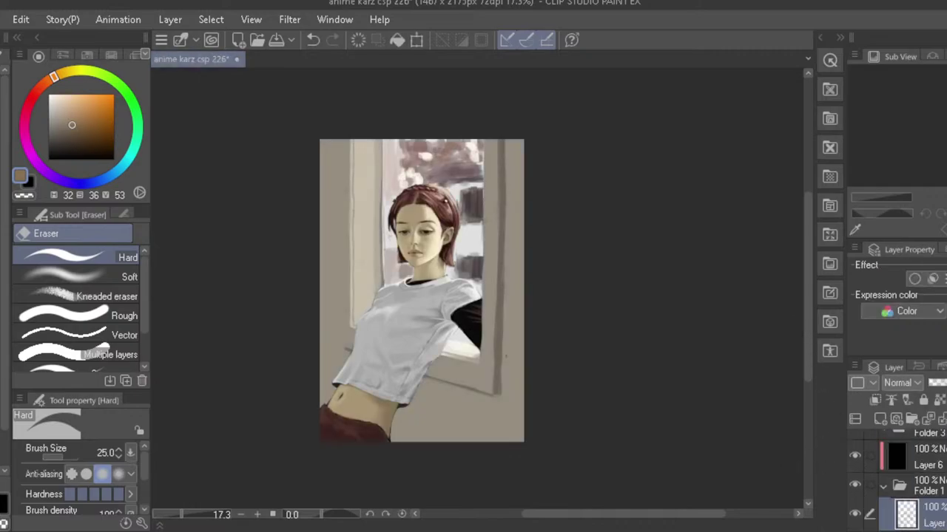
- Collapse Folder 1 and make Layer 17 the active painting layer
{"action": "scroll", "coordinate": [897, 480], "scroll_direction": "down", "scroll_amount": 2}
{"action": "scroll", "coordinate": [384, 342], "scroll_direction": "up", "scroll_amount": 1}
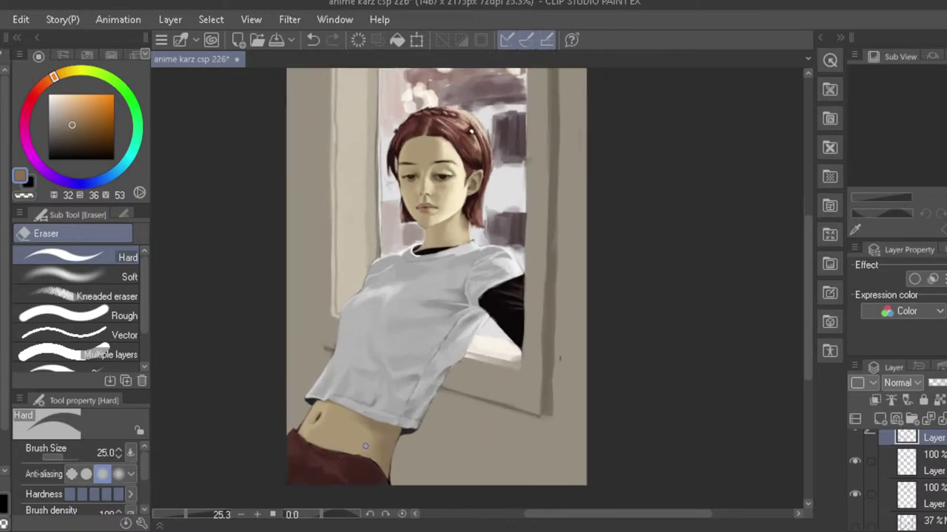
{"action": "scroll", "coordinate": [893, 503], "scroll_direction": "up", "scroll_amount": 2}
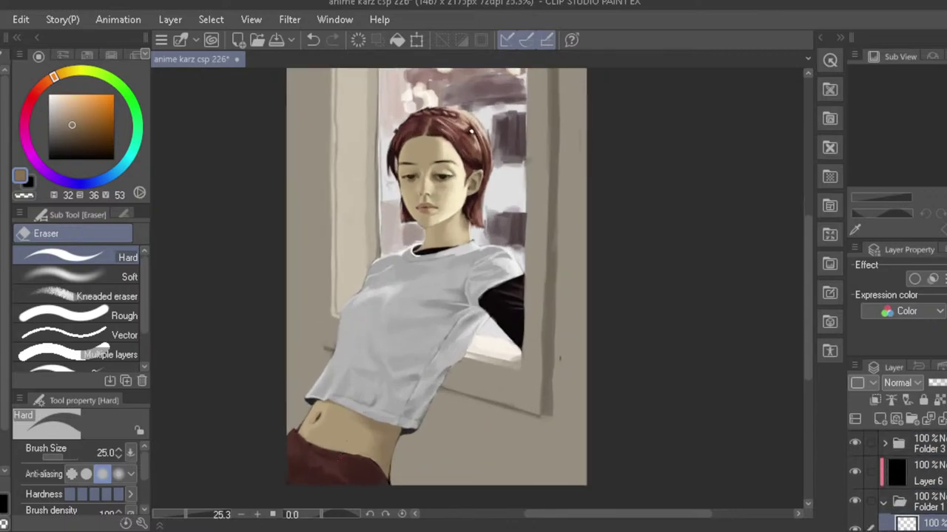
{"action": "left_click", "coordinate": [885, 503]}
{"action": "scroll", "coordinate": [909, 480], "scroll_direction": "down", "scroll_amount": 2}
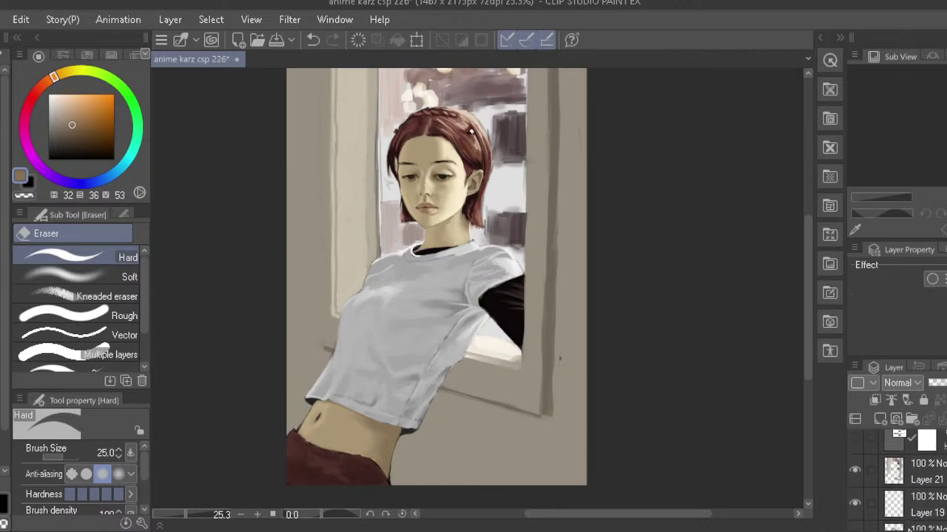
{"action": "left_click", "coordinate": [895, 517]}
{"action": "mouse_move", "coordinate": [324, 416]}
{"action": "left_mouse_down"}
{"action": "mouse_move", "coordinate": [330, 398]}
{"action": "mouse_move", "coordinate": [332, 433]}
{"action": "left_mouse_up"}
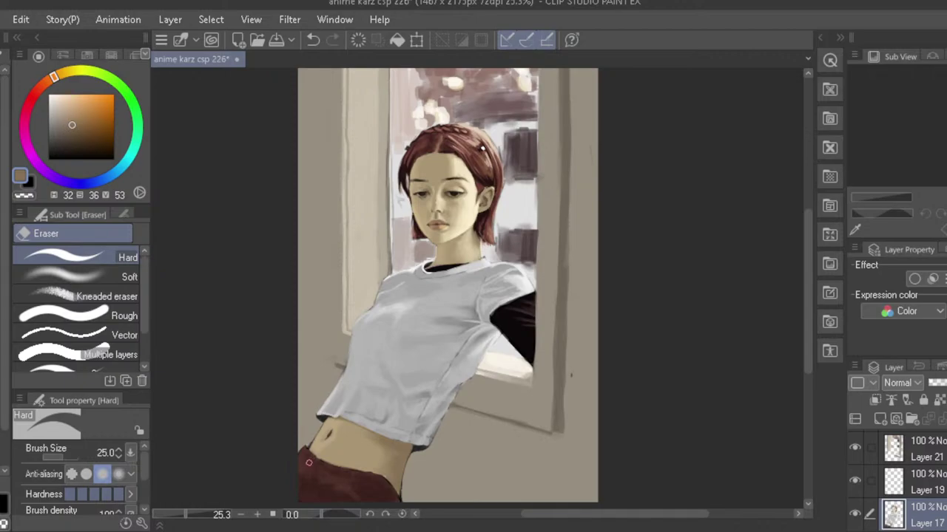
- Paint the back edge of the waist with brown (H 34, S 38, V 41) using MB Cubebrush at size 10, and soften it with Blend
{"action": "key", "text": "h"}
{"action": "key", "text": "h"}
{"action": "left_click", "coordinate": [339, 449], "text": "ctrl"}
{"action": "left_click_drag", "start_coordinate": [348, 473], "coordinate": [364, 433]}
{"action": "key", "text": "b"}
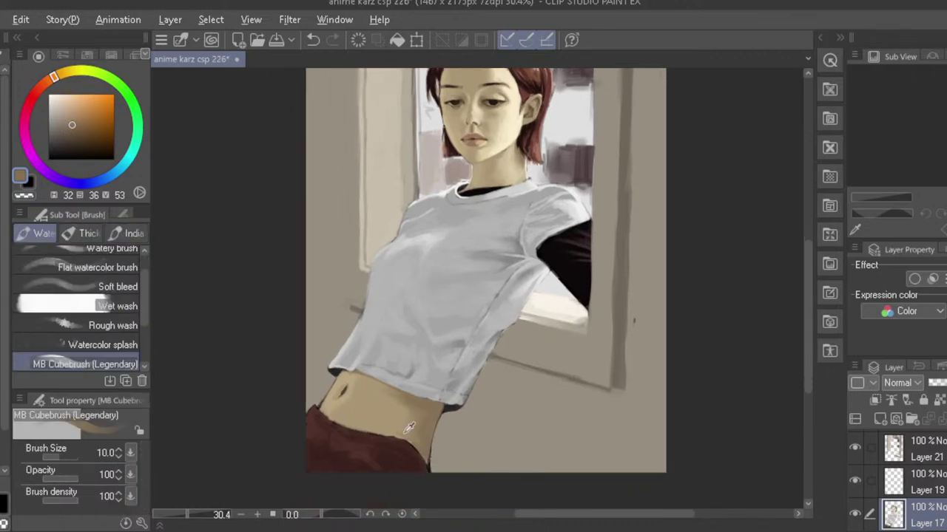
{"action": "left_click", "coordinate": [435, 437], "text": "alt"}
{"action": "left_click", "coordinate": [72, 132]}
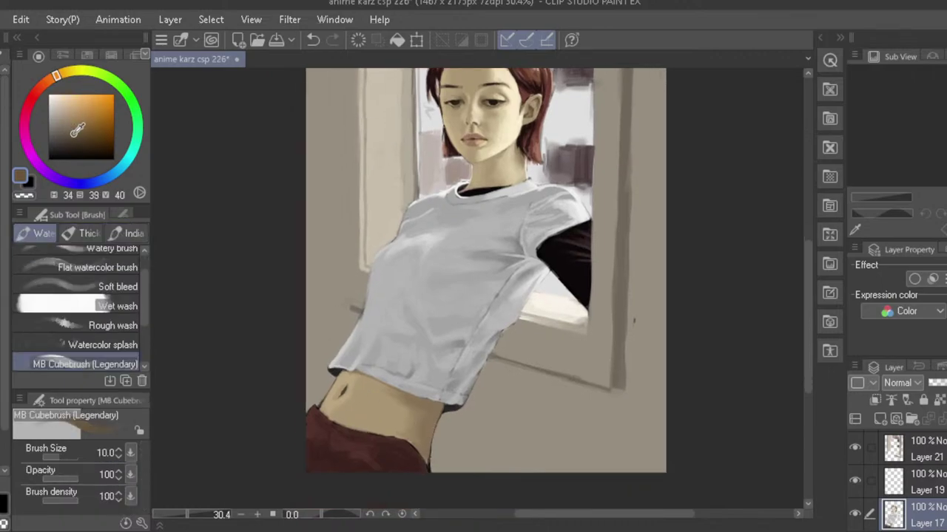
{"action": "left_click_drag", "start_coordinate": [438, 418], "coordinate": [430, 471]}
{"action": "key", "text": "j"}
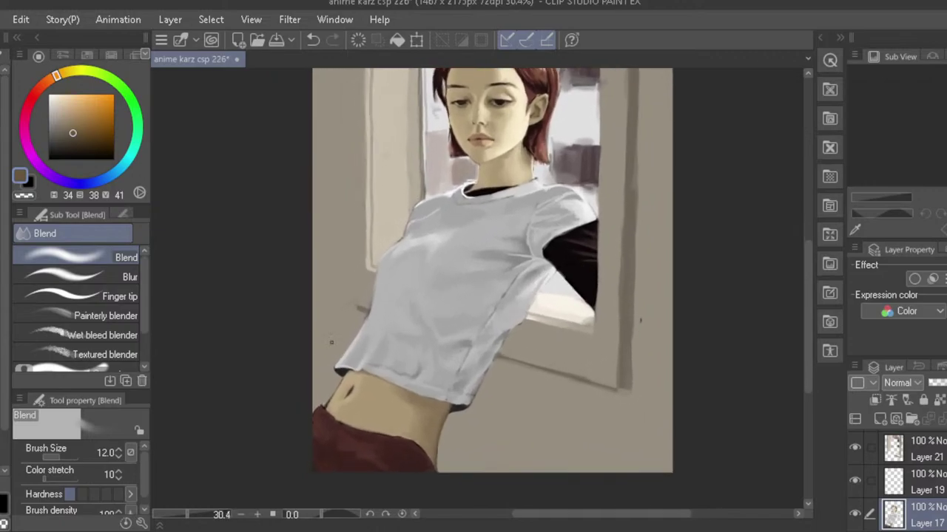
- Paint over the belly's front outline between shirt hem and trousers with skin tone (H 38, S 31, V 73) using MB Cubebrush at size 10
{"action": "scroll", "coordinate": [899, 473], "scroll_direction": "down", "scroll_amount": 3}
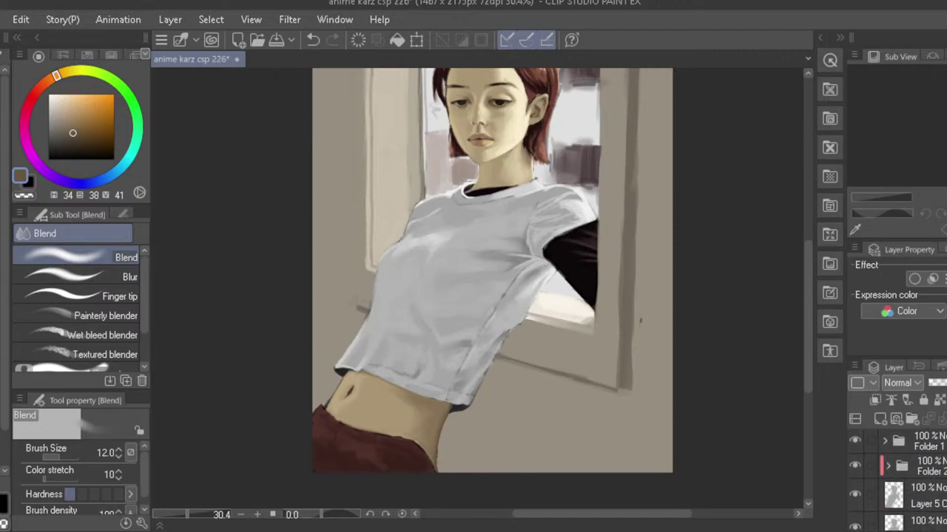
{"action": "scroll", "coordinate": [898, 474], "scroll_direction": "down", "scroll_amount": 1}
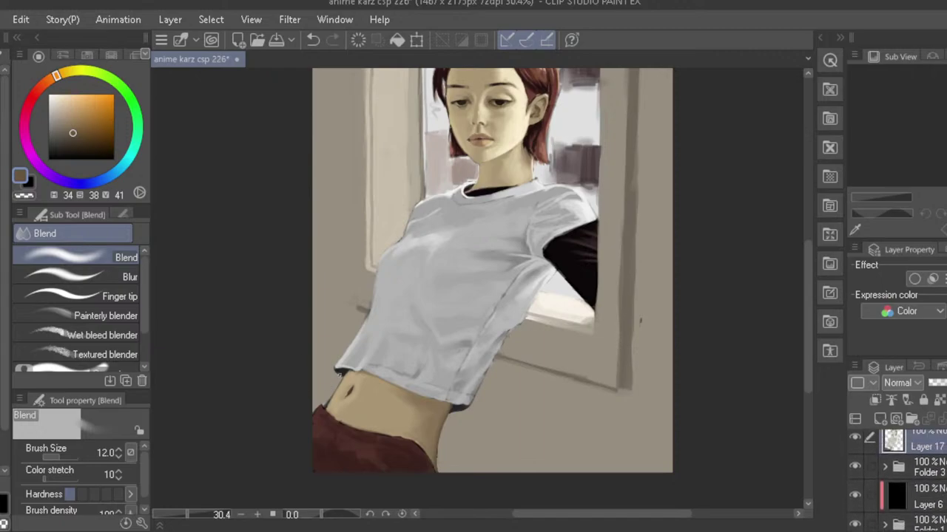
{"action": "left_click", "coordinate": [342, 386], "text": "alt"}
{"action": "key", "text": "b"}
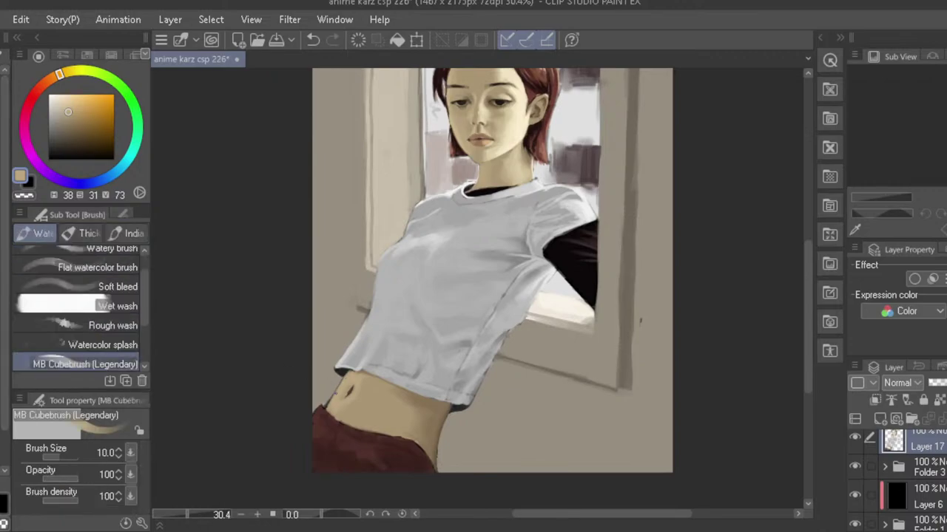
{"action": "left_click_drag", "start_coordinate": [339, 385], "coordinate": [330, 402]}
{"action": "left_click_drag", "start_coordinate": [326, 405], "coordinate": [324, 411]}
{"action": "left_click_drag", "start_coordinate": [294, 330], "coordinate": [267, 321]}
{"action": "key", "text": "h"}
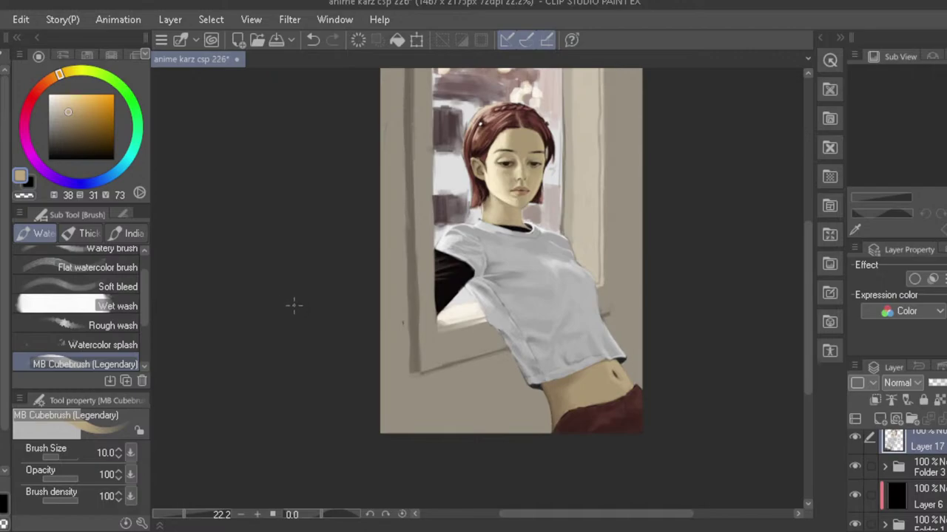
{"action": "key", "text": "h"}
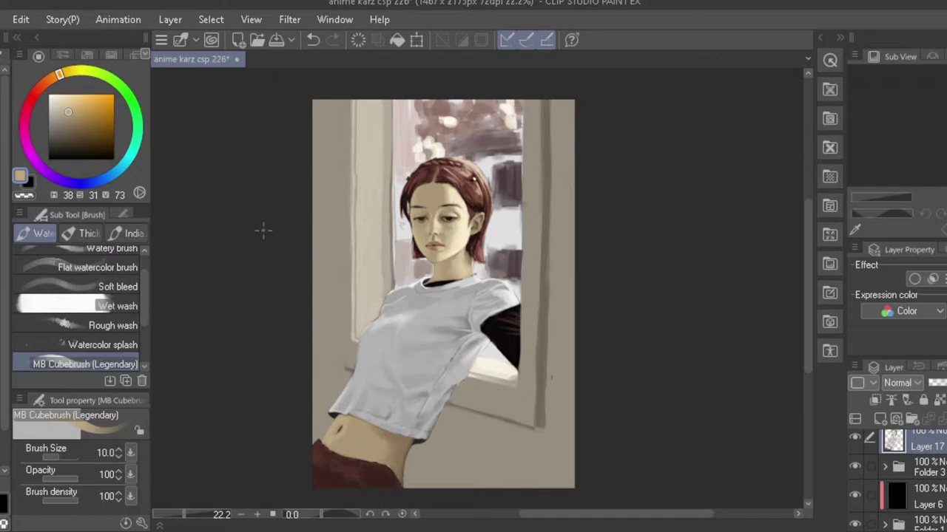
- Paint over the outlines beside the neck and along the shoulder and sleeve with light greys (V 88 and V 93)
{"action": "scroll", "coordinate": [451, 274], "scroll_direction": "up", "scroll_amount": 3}
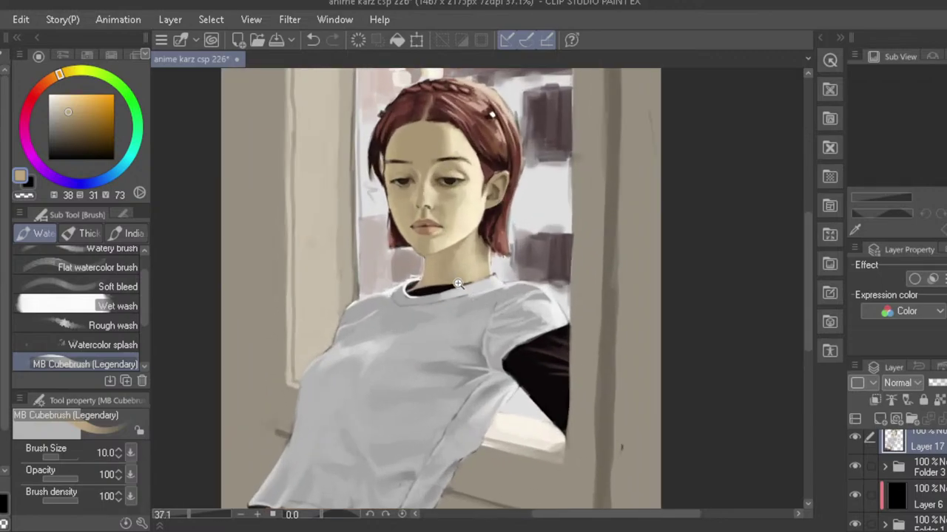
{"action": "left_click", "coordinate": [502, 255], "text": "alt"}
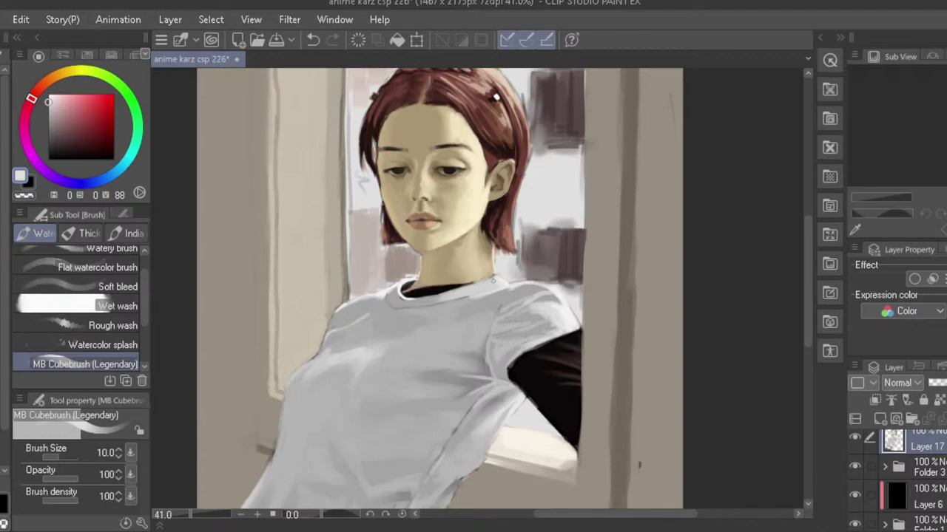
{"action": "left_click", "coordinate": [503, 279], "text": "alt"}
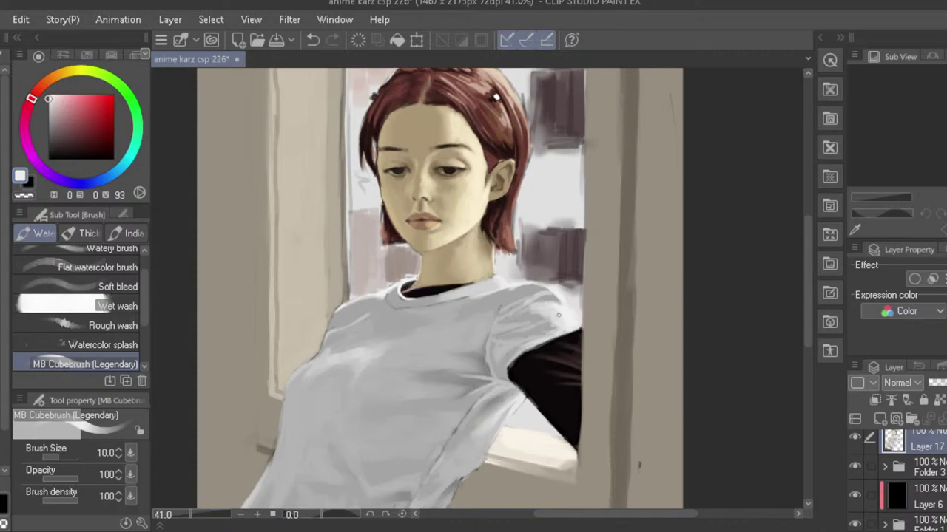
{"action": "mouse_move", "coordinate": [317, 301]}
{"action": "left_mouse_down"}
{"action": "mouse_move", "coordinate": [300, 286]}
{"action": "mouse_move", "coordinate": [310, 296]}
{"action": "left_mouse_up"}
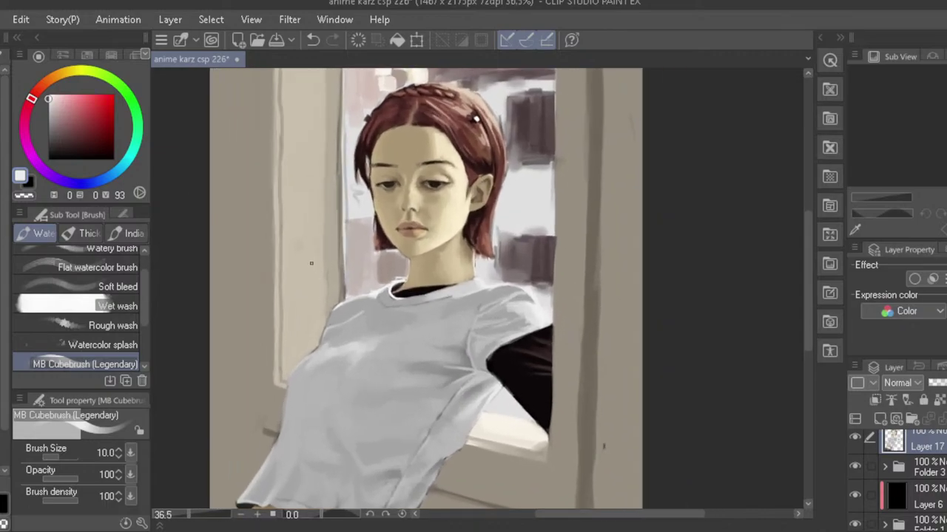
- On Layer 21, clean up the shirt's front outline against the window frame with beige (H 41, S 14, V 78) and grey (V 64)
{"action": "left_click", "coordinate": [309, 309], "text": "alt"}
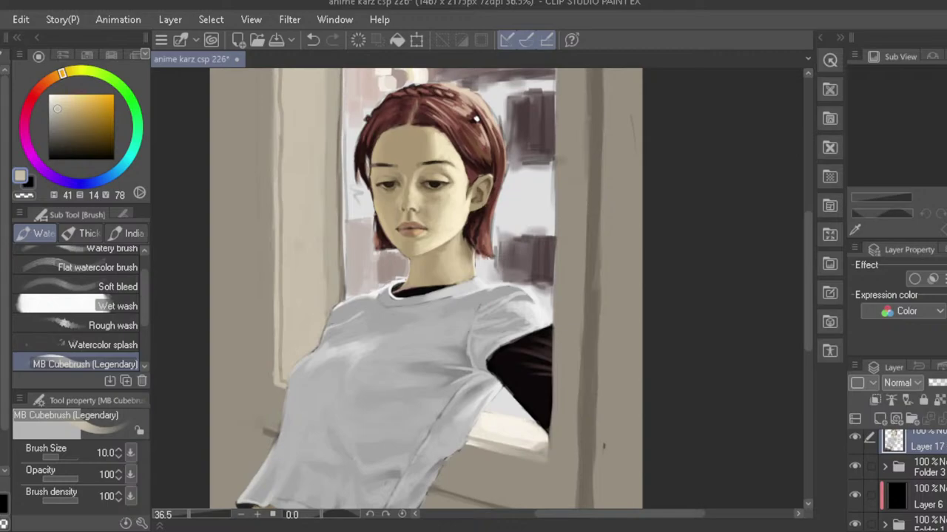
{"action": "key", "text": "ctrl+shift+n"}
{"action": "scroll", "coordinate": [924, 473], "scroll_direction": "up", "scroll_amount": 2}
{"action": "left_click", "coordinate": [917, 465]}
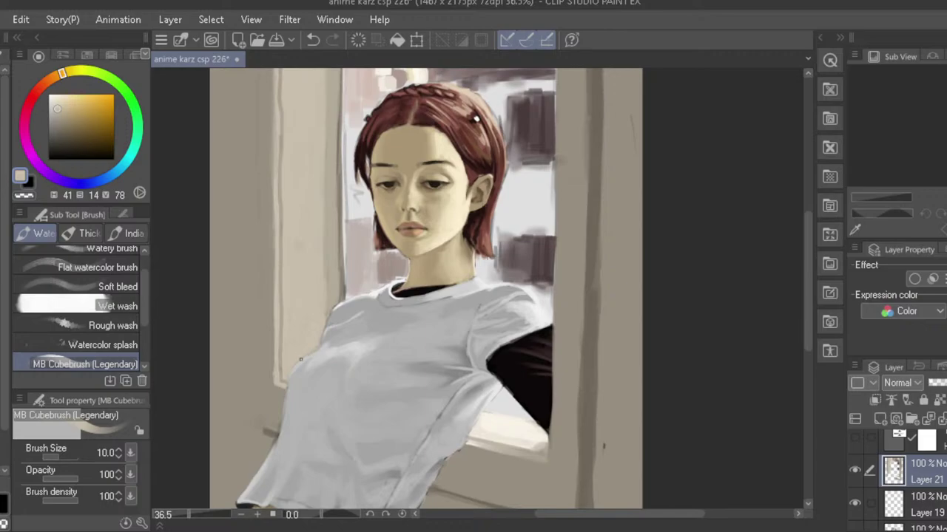
{"action": "left_click", "coordinate": [327, 320], "text": "alt"}
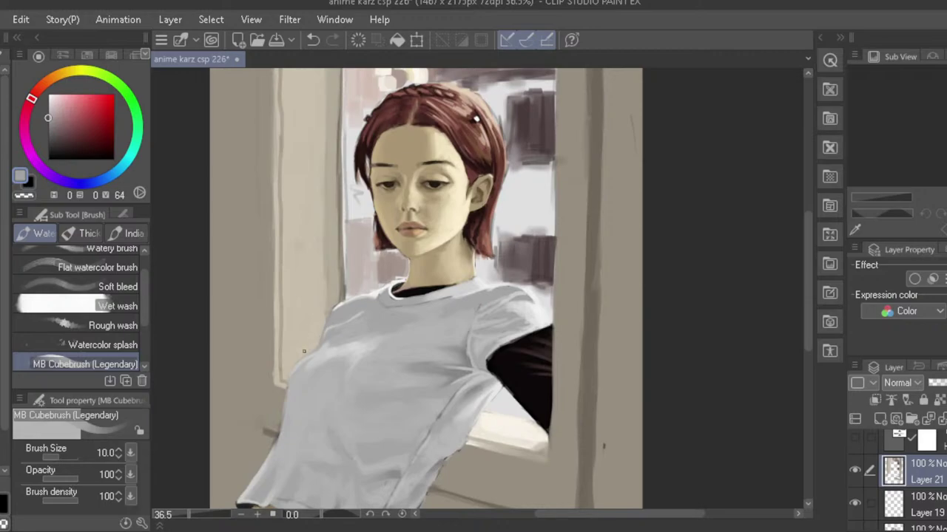
{"action": "scroll", "coordinate": [333, 370], "scroll_direction": "down", "scroll_amount": 3}
{"action": "key", "text": "h"}
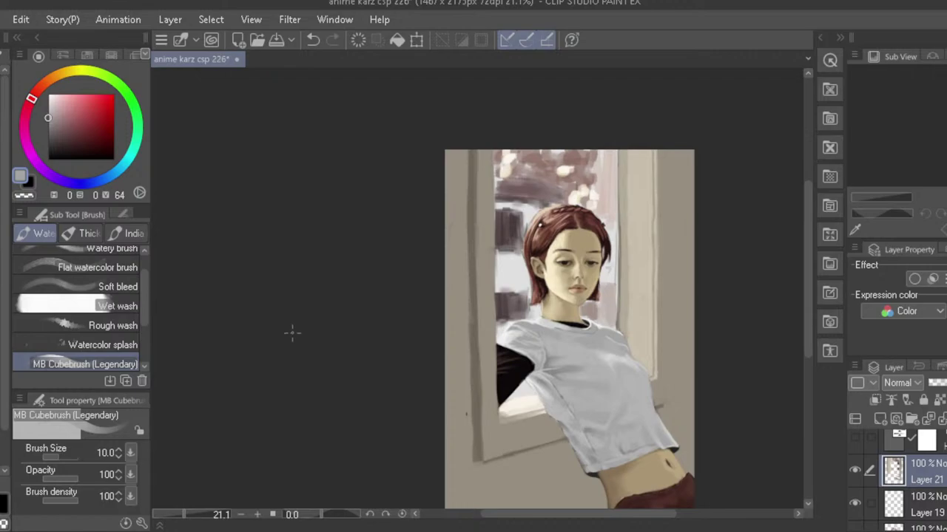
{"action": "key", "text": "h"}
{"action": "scroll", "coordinate": [296, 329], "scroll_direction": "up", "scroll_amount": 1}
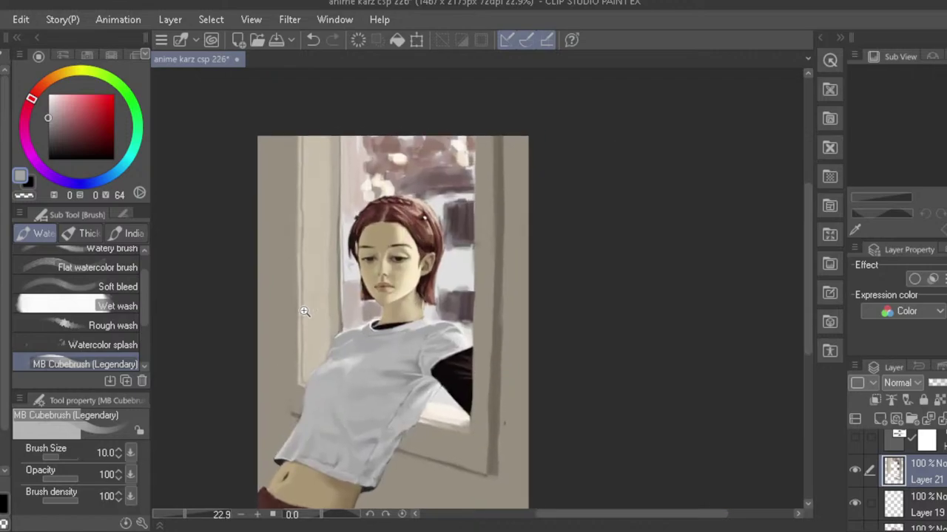
- Repaint the window frame's inner edge above the front shoulder with taupe (H 37, S 15, V 59) at brush size 15
{"action": "left_click", "coordinate": [286, 267], "text": "alt"}
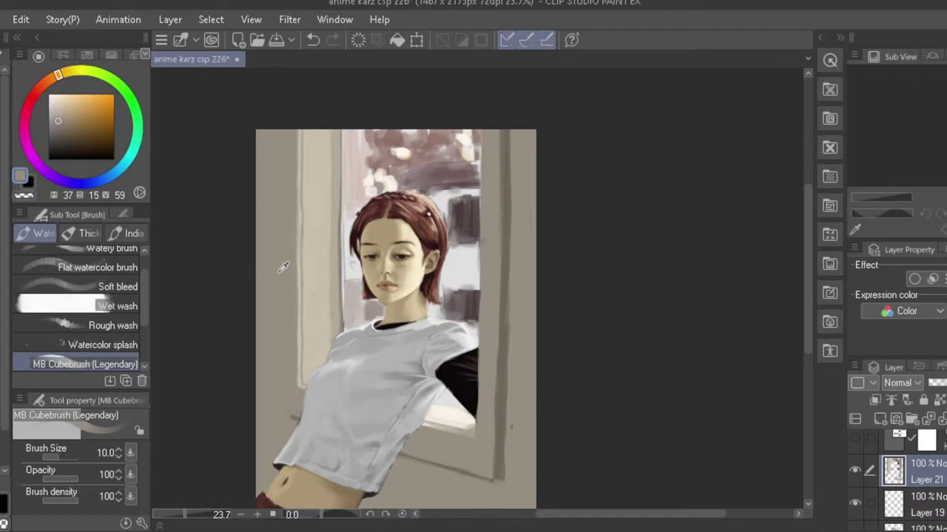
{"action": "key", "text": "bracketright"}
{"action": "key", "text": "bracketright"}
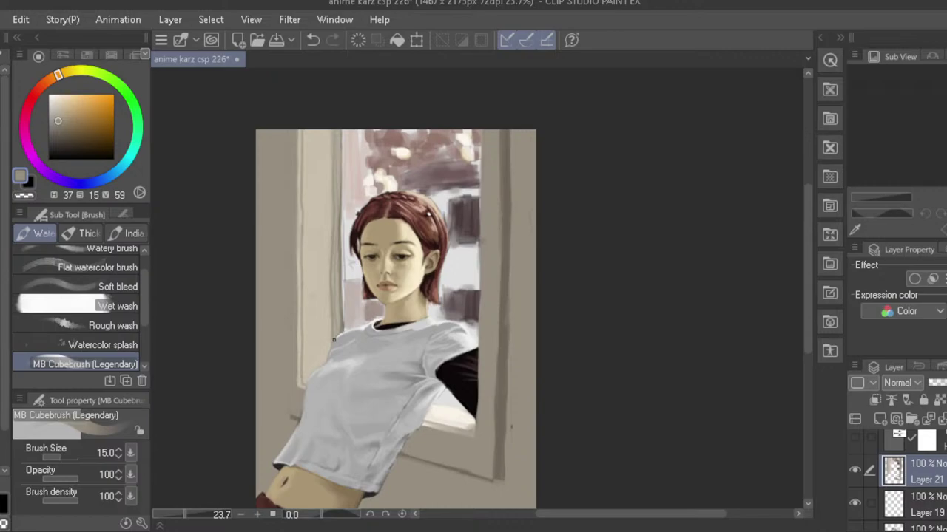
- Paint a dark brown line (H 37, S 28, V 33) down the frame's inner edge to the front shoulder at brush size 20
{"action": "left_click", "coordinate": [67, 138]}
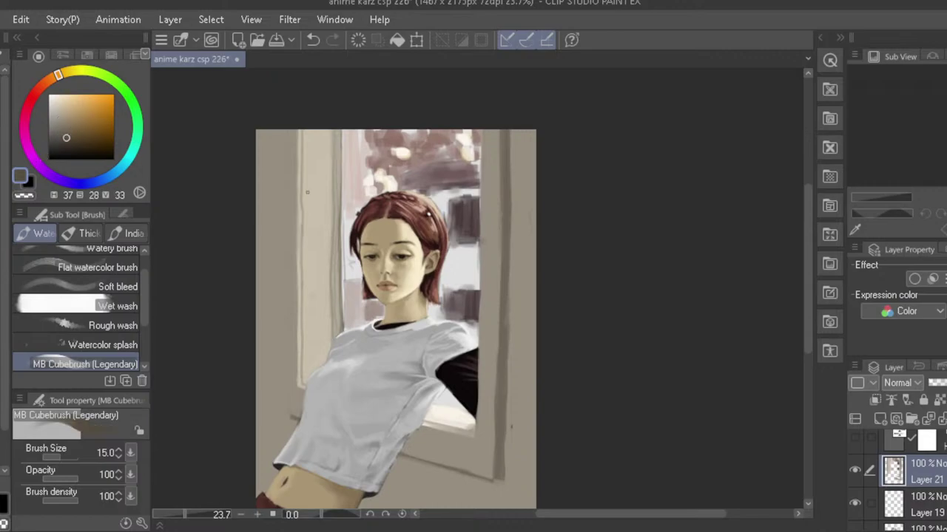
{"action": "key", "text": "]"}
{"action": "key", "text": "bracketright"}
{"action": "left_click_drag", "start_coordinate": [338, 130], "coordinate": [340, 187]}
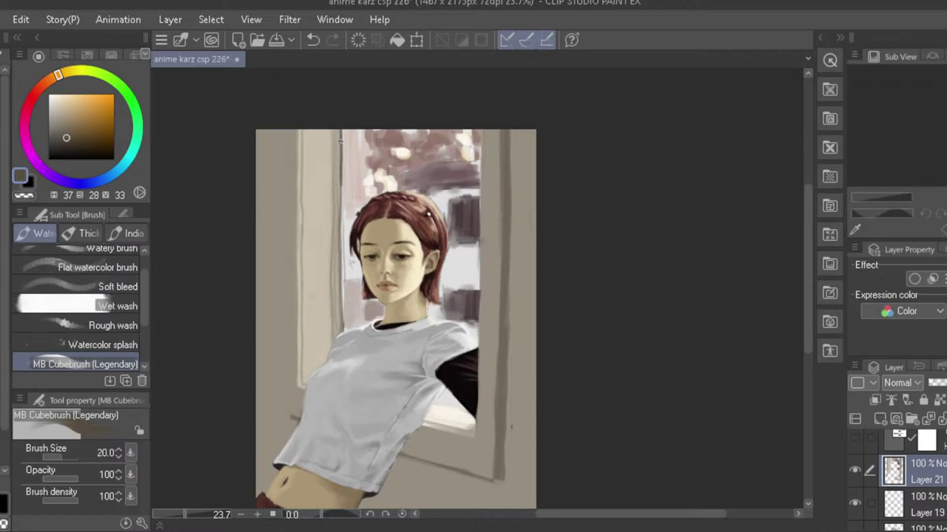
{"action": "key", "text": "ctrl+z"}
{"action": "left_click_drag", "start_coordinate": [339, 133], "coordinate": [339, 332]}
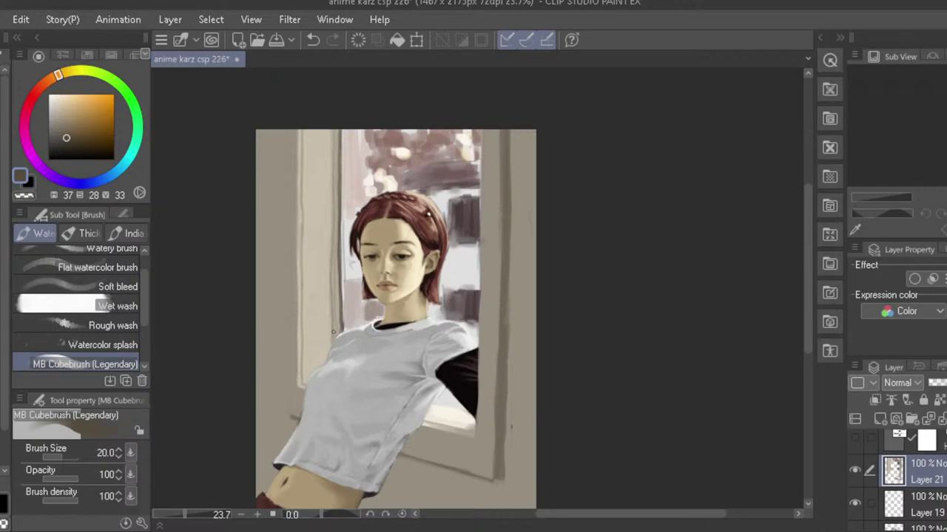
{"action": "scroll", "coordinate": [292, 255], "scroll_direction": "down", "scroll_amount": 1}
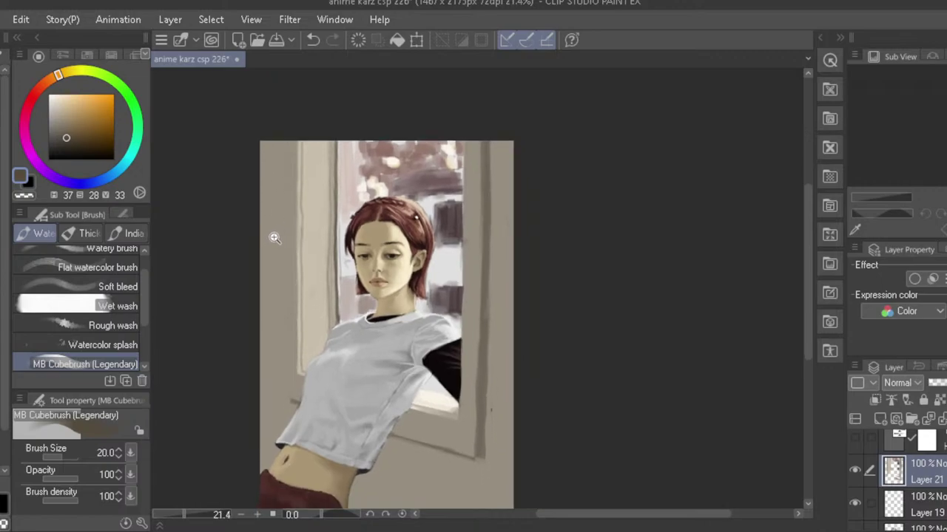
{"action": "scroll", "coordinate": [269, 233], "scroll_direction": "down", "scroll_amount": 1}
{"action": "scroll", "coordinate": [280, 219], "scroll_direction": "up", "scroll_amount": 1}
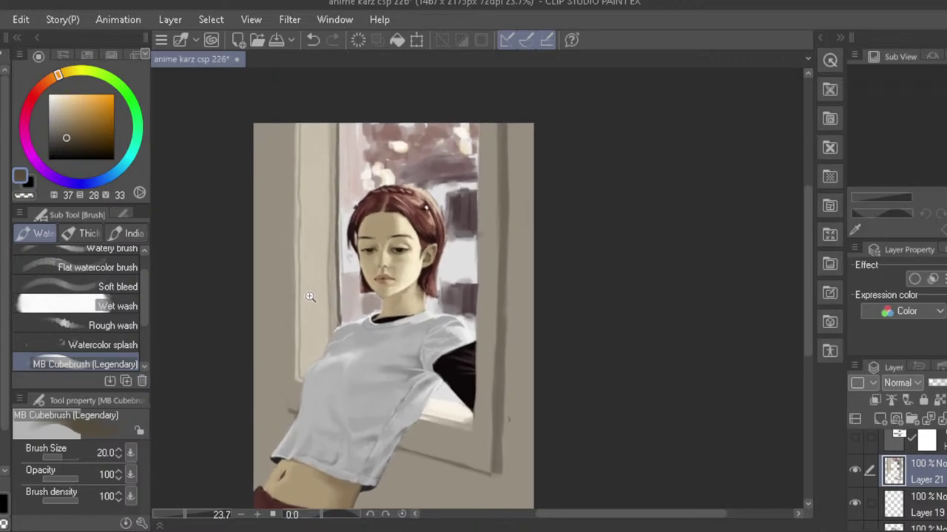
- Clean up the window background beside that dark edge with tones H 18, S 5, V 74; V 88; and H 20, S 9, V 75, checking it mirrored
{"action": "left_click", "coordinate": [349, 308], "text": "alt"}
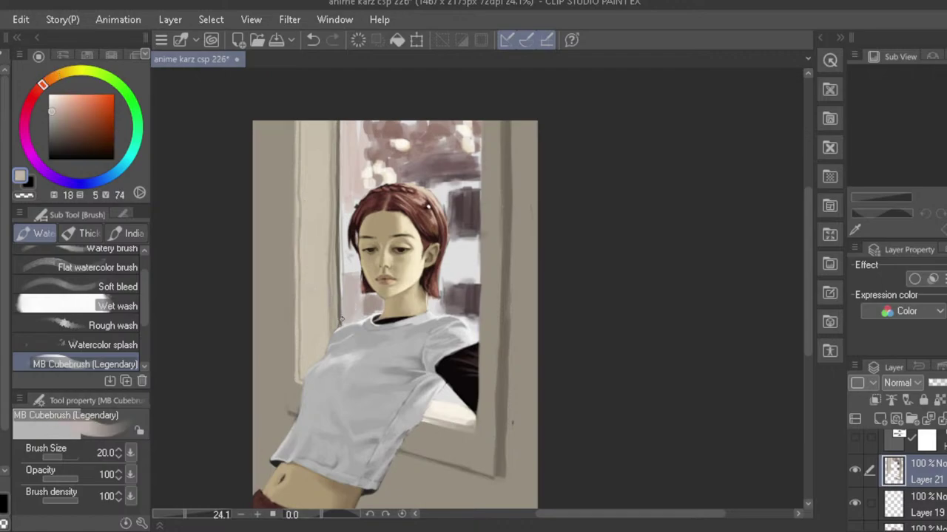
{"action": "left_click", "coordinate": [349, 256], "text": "alt"}
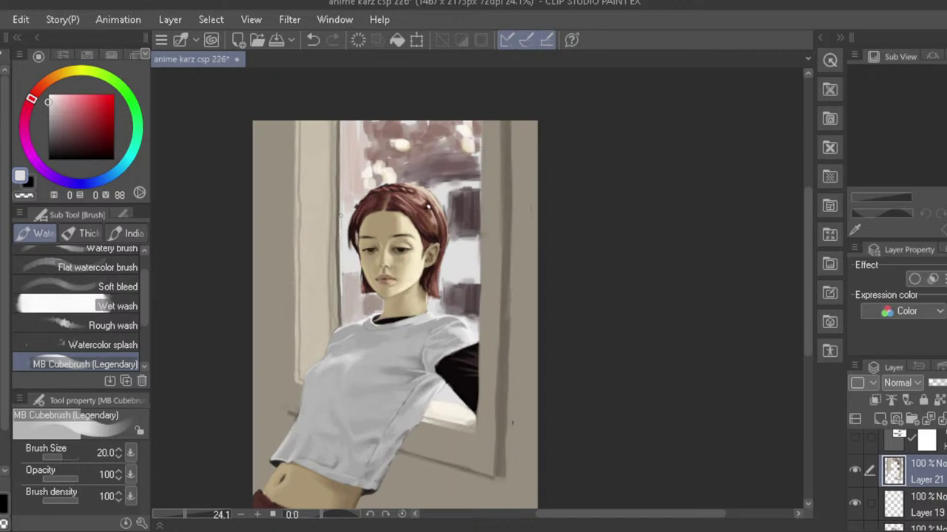
{"action": "left_click", "coordinate": [344, 282], "text": "alt"}
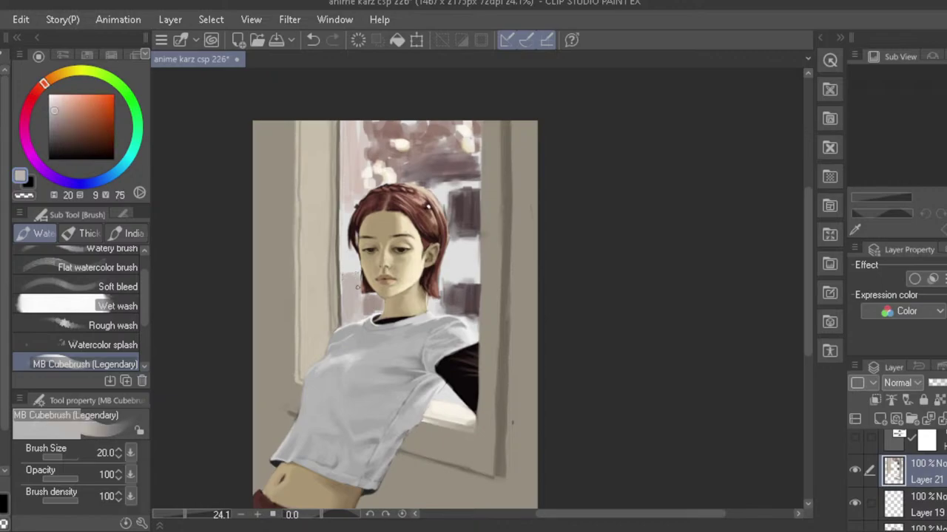
{"action": "left_click_drag", "start_coordinate": [281, 295], "coordinate": [257, 290]}
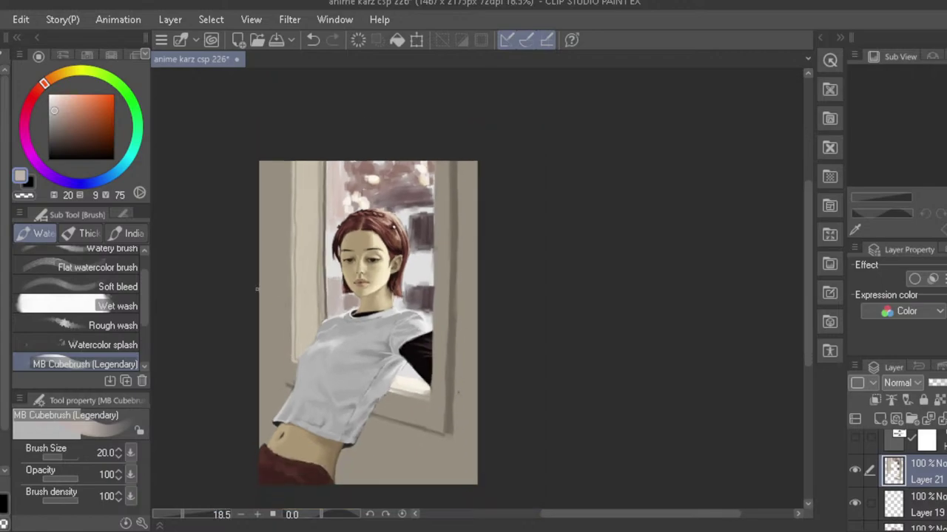
{"action": "key", "text": "h"}
{"action": "key", "text": "h"}
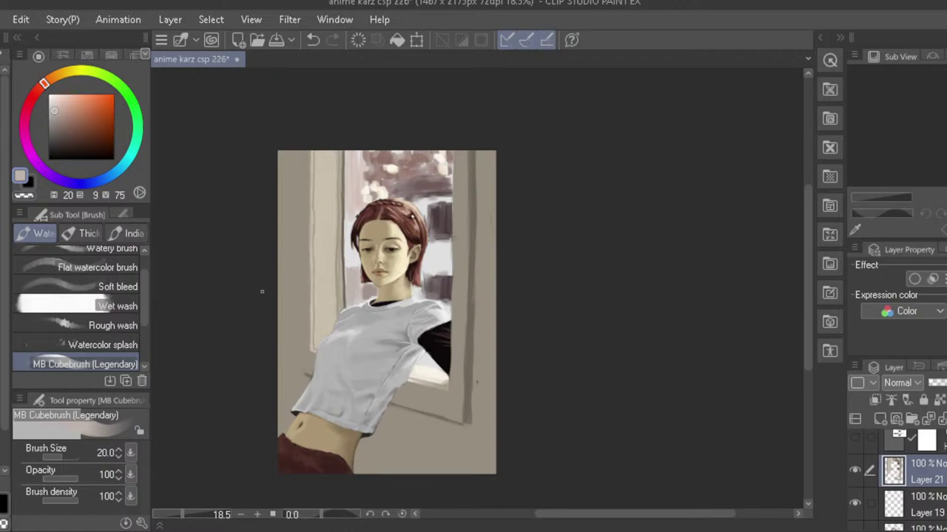
{"action": "left_click_drag", "start_coordinate": [556, 512], "coordinate": [558, 513]}
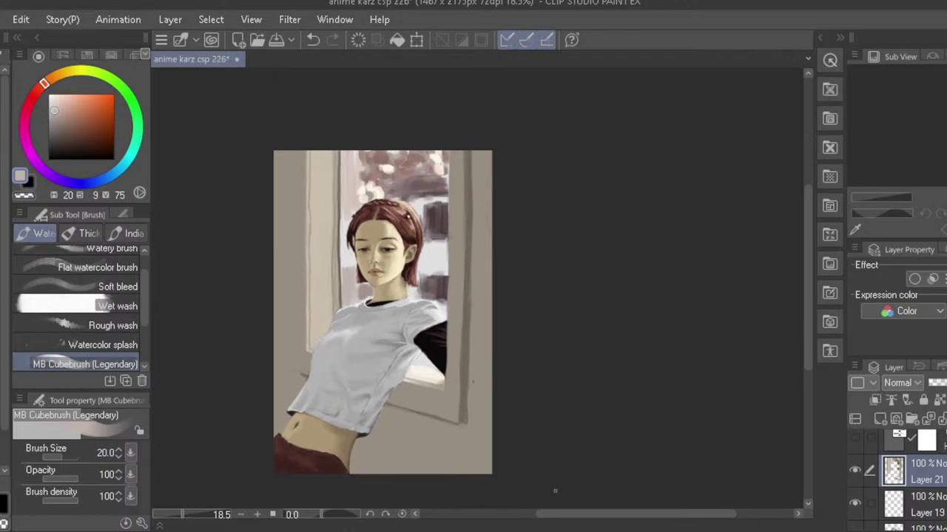
{"action": "key", "text": "h"}
{"action": "key", "text": "h"}
- Soften the dark vertical edge of the frame behind the figure with Blend at size 25, and repaint it with brown (H 36, S 18, V 51)
{"action": "key", "text": "j"}
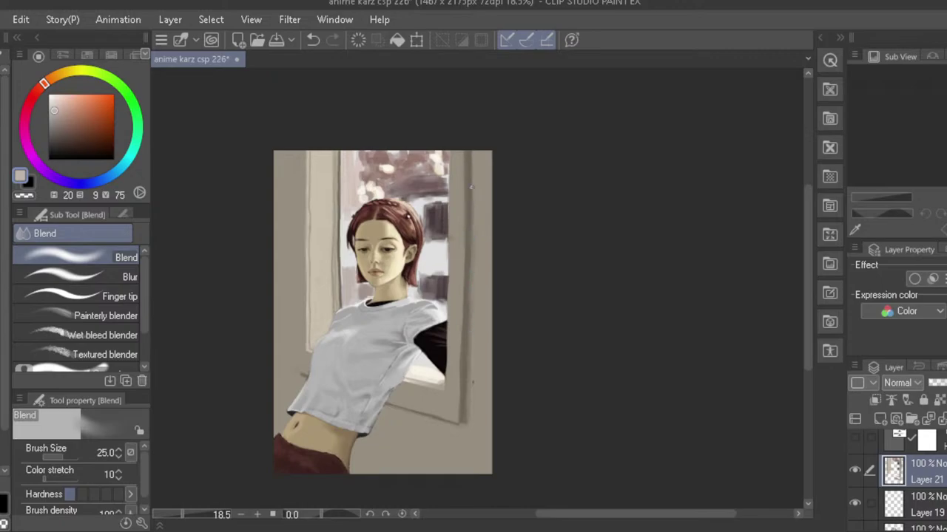
{"action": "left_click", "coordinate": [463, 361], "text": "alt"}
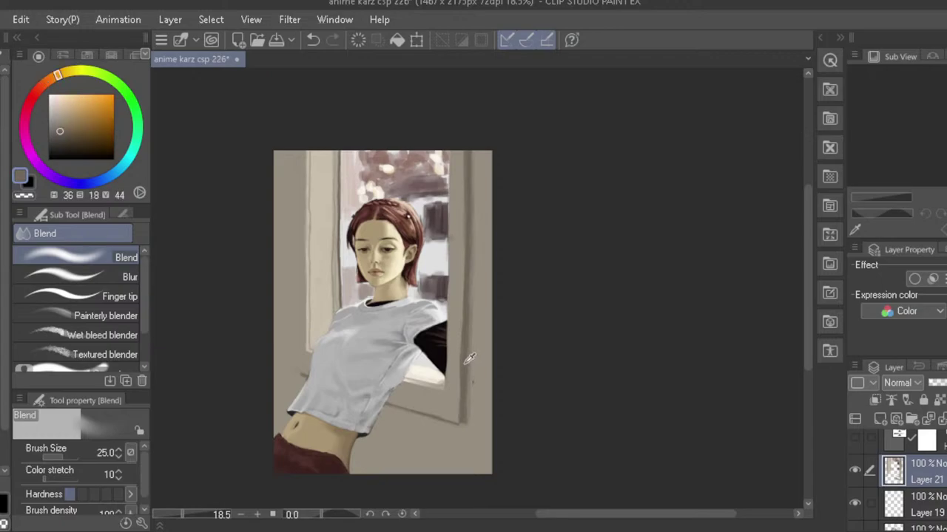
{"action": "left_click", "coordinate": [60, 126]}
{"action": "key", "text": "b"}
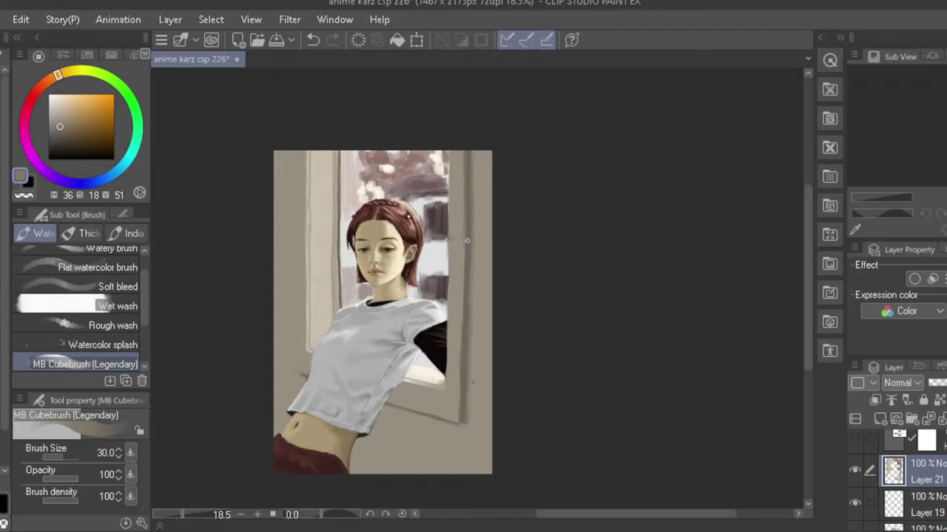
{"action": "key", "text": "]"}
- Lighten the wall strip beyond the frame behind the figure with light taupe (H 37, S 12, V 67) at brush size 120
{"action": "left_click", "coordinate": [479, 283], "text": "alt"}
{"action": "left_click_drag", "start_coordinate": [64, 111], "coordinate": [61, 112]}
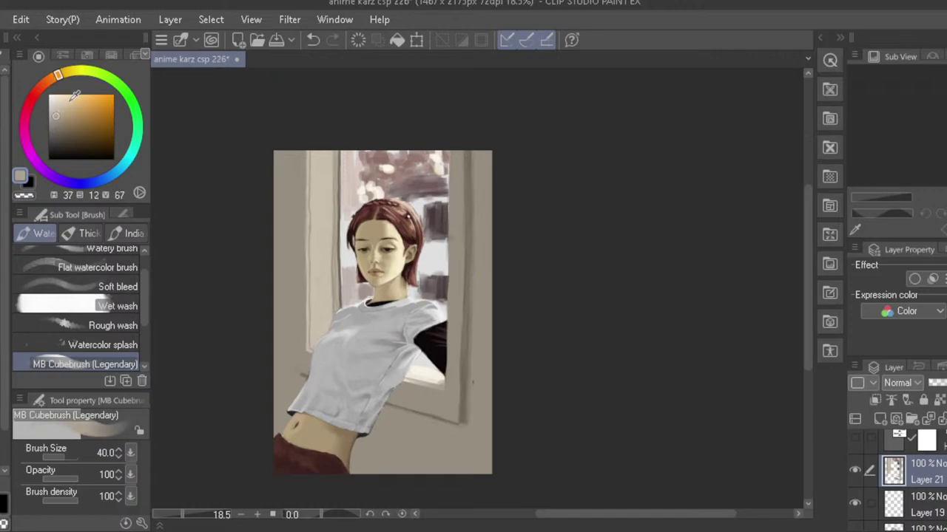
{"action": "key", "text": "bracketright"}
{"action": "key", "text": "bracketright"}
{"action": "key", "text": "bracketright"}
{"action": "key", "text": "bracketright"}
{"action": "key", "text": "bracketright"}
{"action": "key", "text": "bracketright"}
{"action": "mouse_move", "coordinate": [486, 160]}
{"action": "left_mouse_down"}
{"action": "mouse_move", "coordinate": [488, 248]}
{"action": "mouse_move", "coordinate": [481, 150]}
{"action": "mouse_move", "coordinate": [489, 322]}
{"action": "mouse_move", "coordinate": [482, 217]}
{"action": "mouse_move", "coordinate": [494, 305]}
{"action": "mouse_move", "coordinate": [489, 282]}
{"action": "mouse_move", "coordinate": [484, 313]}
{"action": "left_mouse_up"}
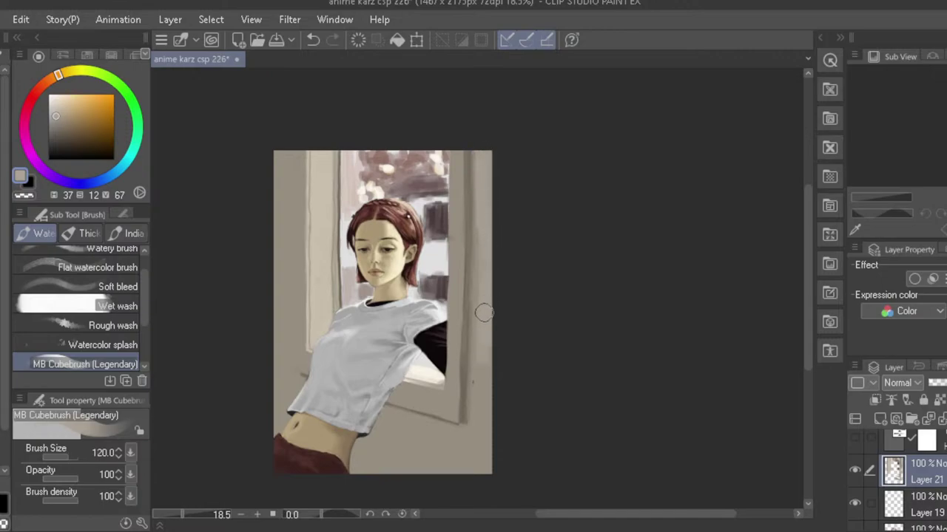
- Lighten the upper part of the vertical window frame behind the figure with the same taupe at brush size 80
{"action": "key", "text": "bracketleft"}
{"action": "key", "text": "bracketleft"}
{"action": "mouse_move", "coordinate": [455, 153]}
{"action": "left_mouse_down"}
{"action": "mouse_move", "coordinate": [452, 323]}
{"action": "mouse_move", "coordinate": [452, 292]}
{"action": "left_mouse_up"}
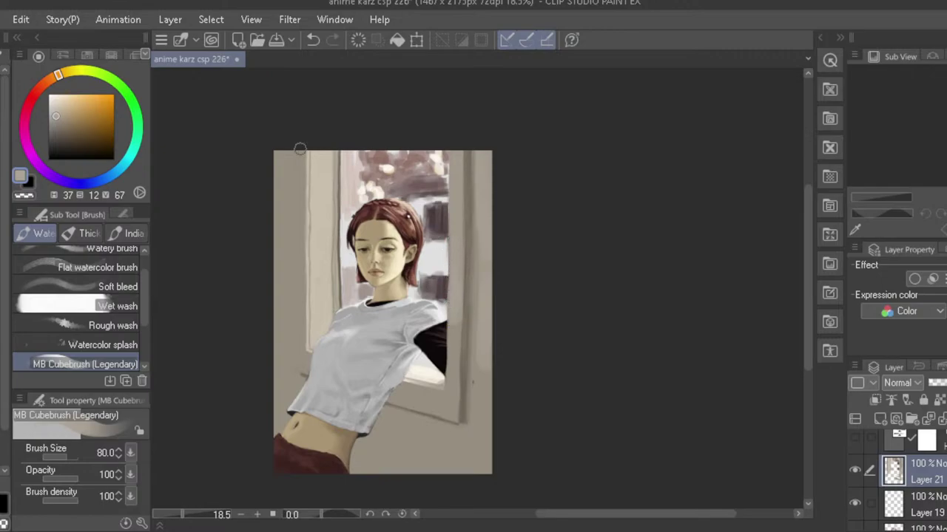
- Lighten the upper wall in front of the figure with the same taupe at brush size 120, and smooth it with Blend at size 70
{"action": "key", "text": "bracketright"}
{"action": "key", "text": "bracketright"}
{"action": "mouse_move", "coordinate": [294, 172]}
{"action": "left_mouse_down"}
{"action": "mouse_move", "coordinate": [277, 185]}
{"action": "mouse_move", "coordinate": [298, 269]}
{"action": "mouse_move", "coordinate": [290, 284]}
{"action": "mouse_move", "coordinate": [281, 271]}
{"action": "left_mouse_up"}
{"action": "key", "text": "j"}
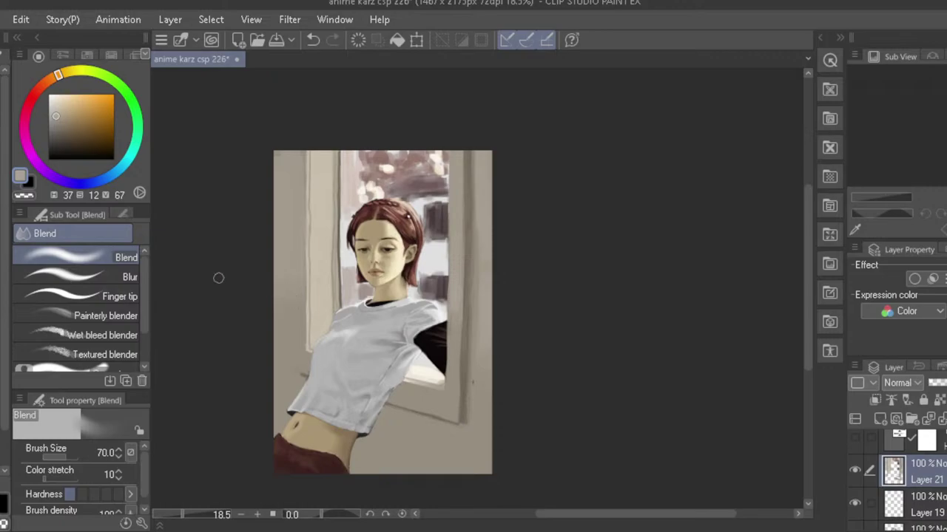
{"action": "key", "text": "b"}
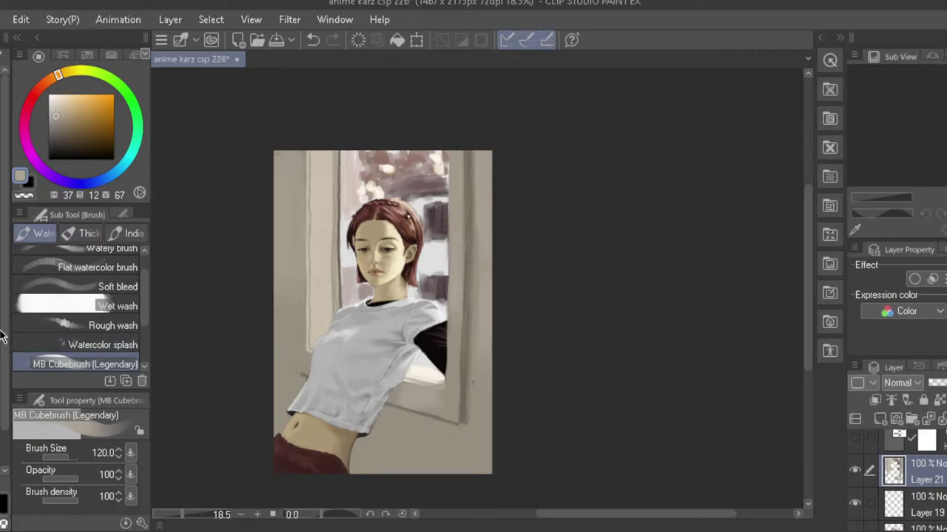
- Even out the taupe wall around the figure with Blend at size 70 and check the painting in mirrored view
{"action": "key", "text": "j"}
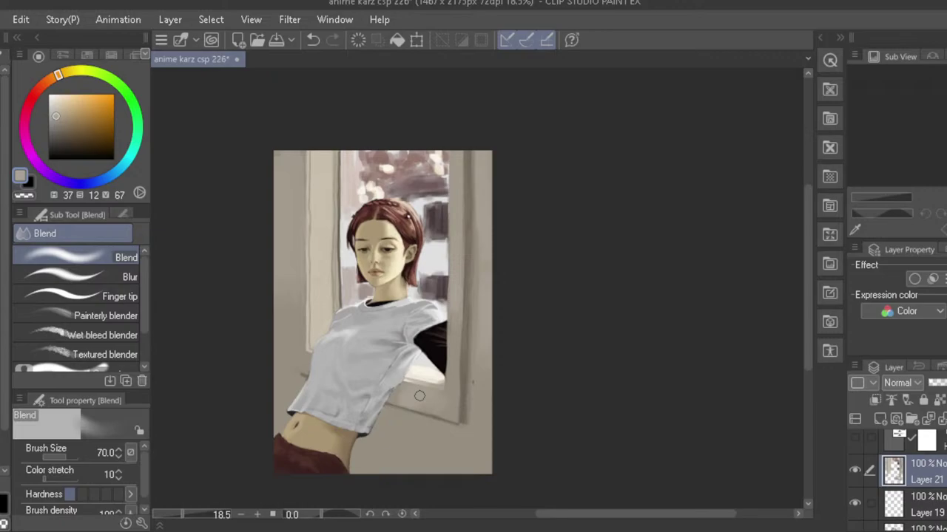
{"action": "key", "text": "b"}
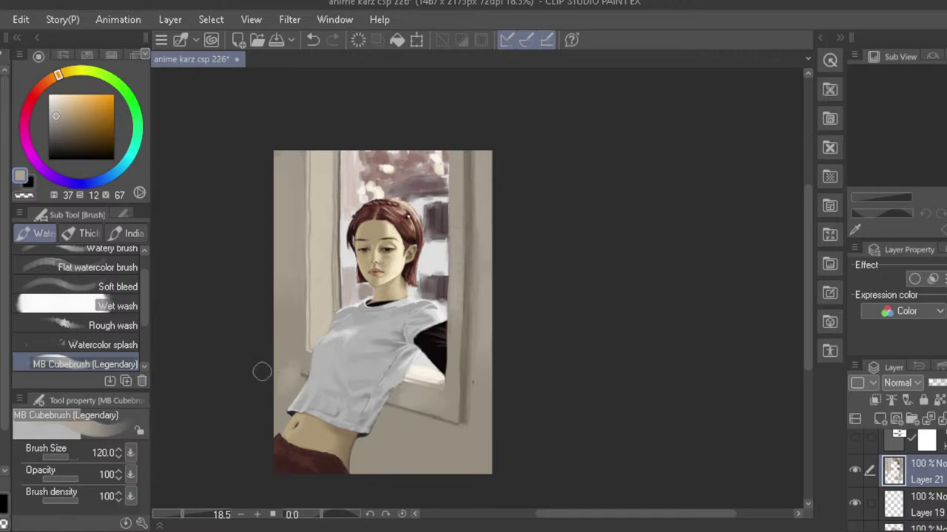
{"action": "key", "text": "j"}
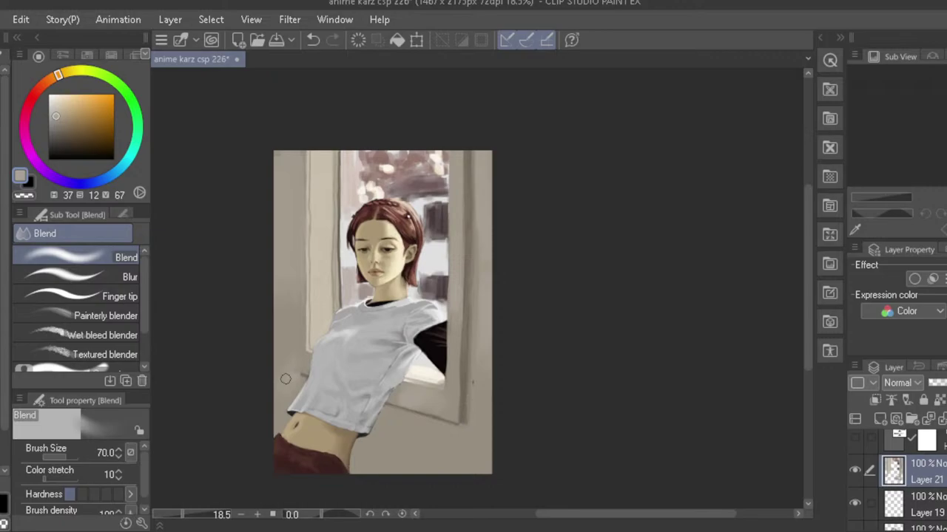
{"action": "key", "text": "h"}
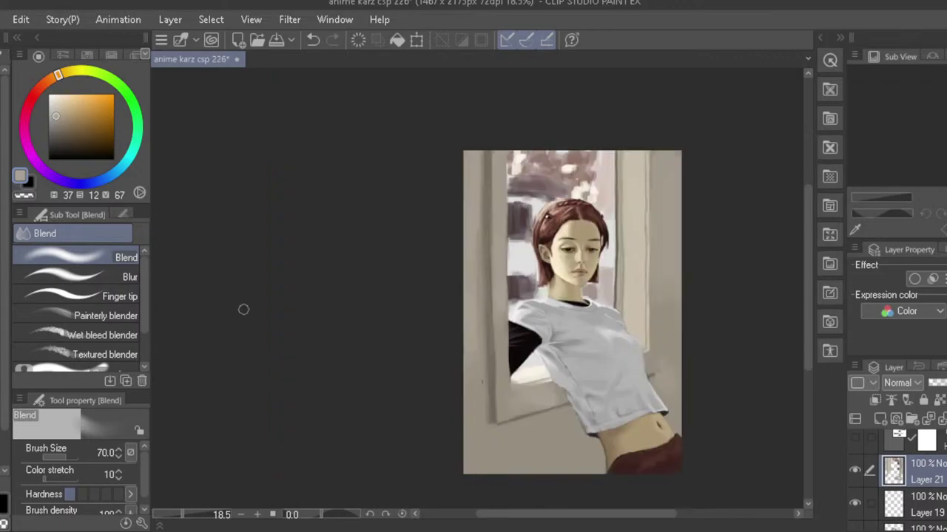
{"action": "key", "text": "h"}
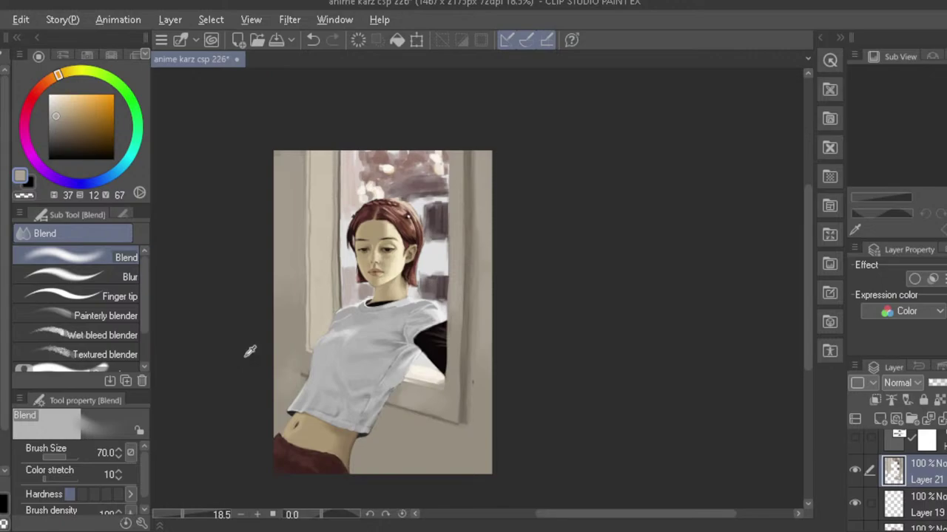
- Paint a vertical dark brown shadow (H 37, S 19, V 35) on the wall below the window frame behind the waist at brush size 100
{"action": "left_click", "coordinate": [383, 439], "text": "alt"}
{"action": "left_click", "coordinate": [61, 136]}
{"action": "key", "text": "b"}
{"action": "key", "text": "bracketleft"}
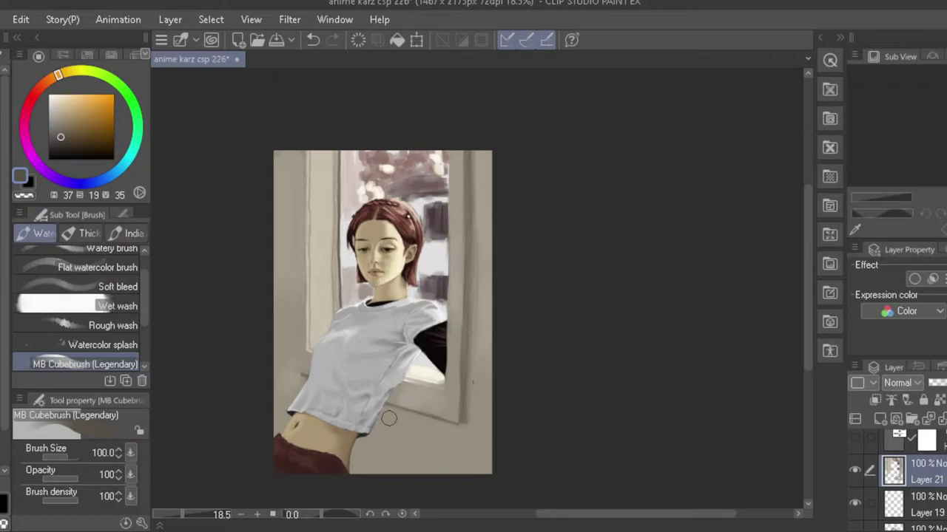
{"action": "left_click_drag", "start_coordinate": [390, 415], "coordinate": [383, 474]}
{"action": "key", "text": "ctrl+z"}
{"action": "left_click_drag", "start_coordinate": [387, 430], "coordinate": [388, 473]}
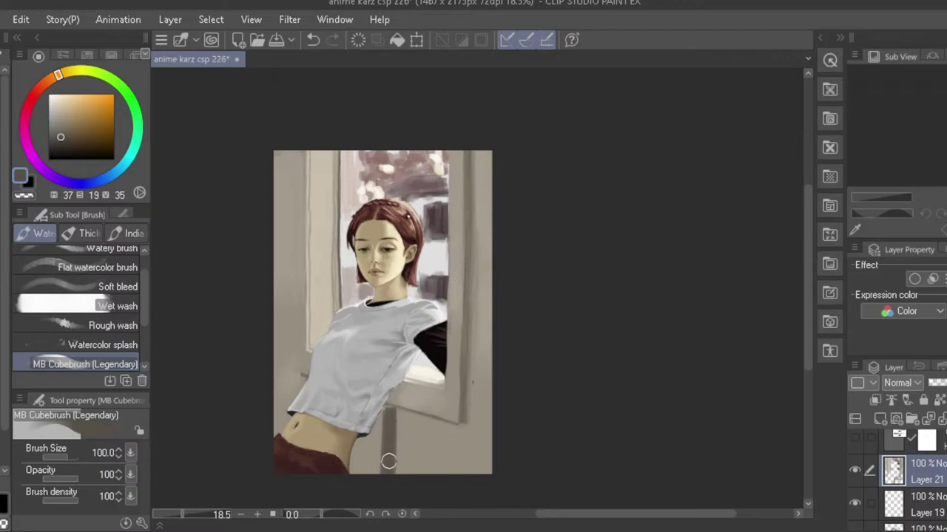
- Refine the wall shadow's edge and extend it upward beside the shirt with the same brown at brush size 30
{"action": "key", "text": "bracketleft"}
{"action": "key", "text": "bracketleft"}
{"action": "key", "text": "bracketleft"}
{"action": "left_click_drag", "start_coordinate": [395, 426], "coordinate": [393, 472]}
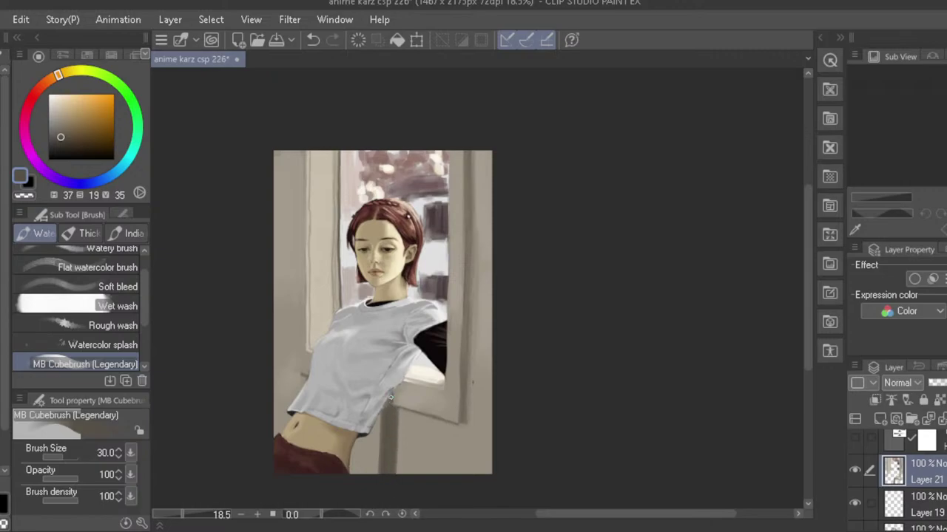
{"action": "key", "text": "ctrl+z"}
{"action": "left_click_drag", "start_coordinate": [393, 390], "coordinate": [394, 400]}
- Soften the vertical wall shadow below the window frame with Blend, reducing its size from 60 to 25
{"action": "key", "text": "j"}
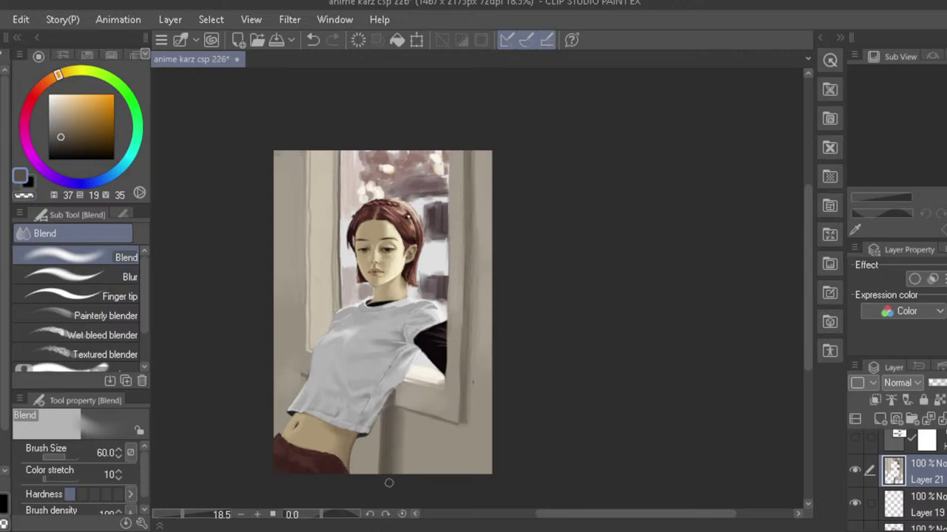
{"action": "key", "text": "bracketleft"}
{"action": "key", "text": "h"}
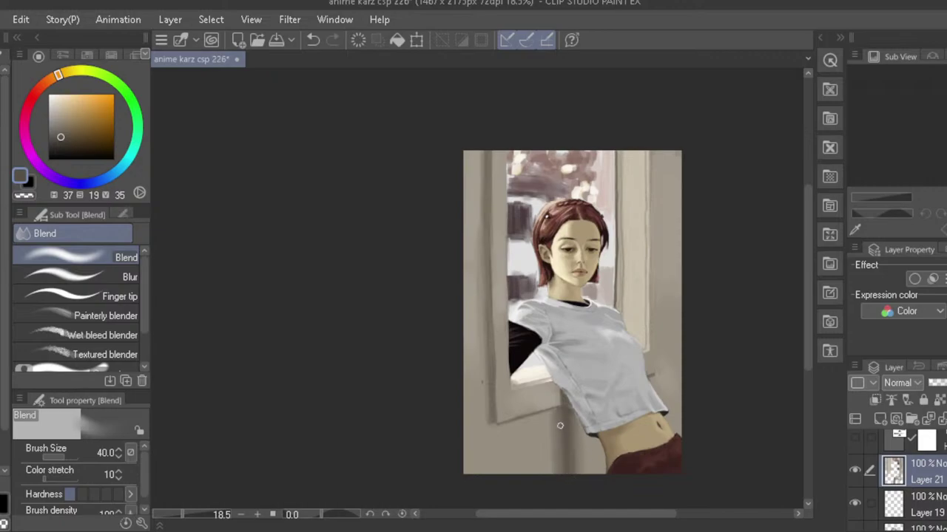
{"action": "key", "text": "h"}
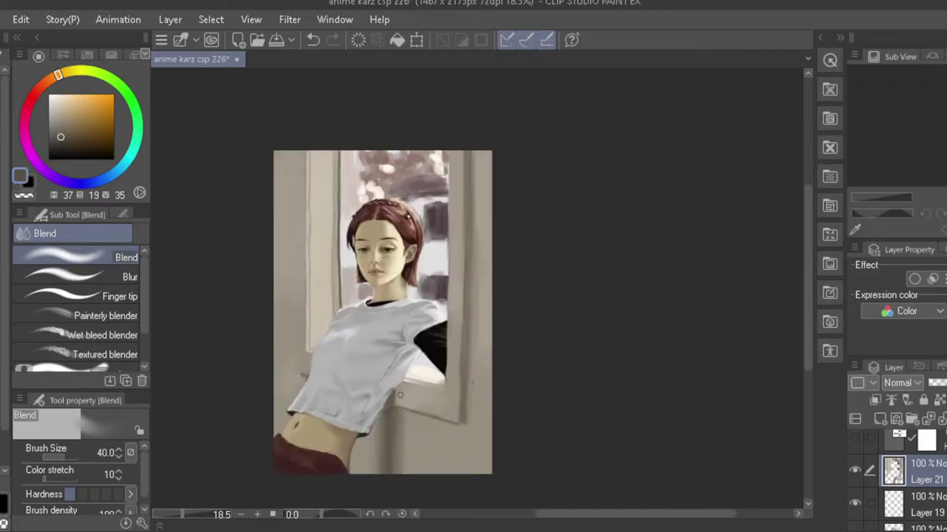
{"action": "key", "text": "bracketleft"}
{"action": "key", "text": "bracketleft"}
- Add a very dark brown accent (H 37, S 23, V 15) at size 12 where the frame meets the shirt, and pick the shirt's grey
{"action": "left_click", "coordinate": [63, 150]}
{"action": "left_click", "coordinate": [3, 260]}
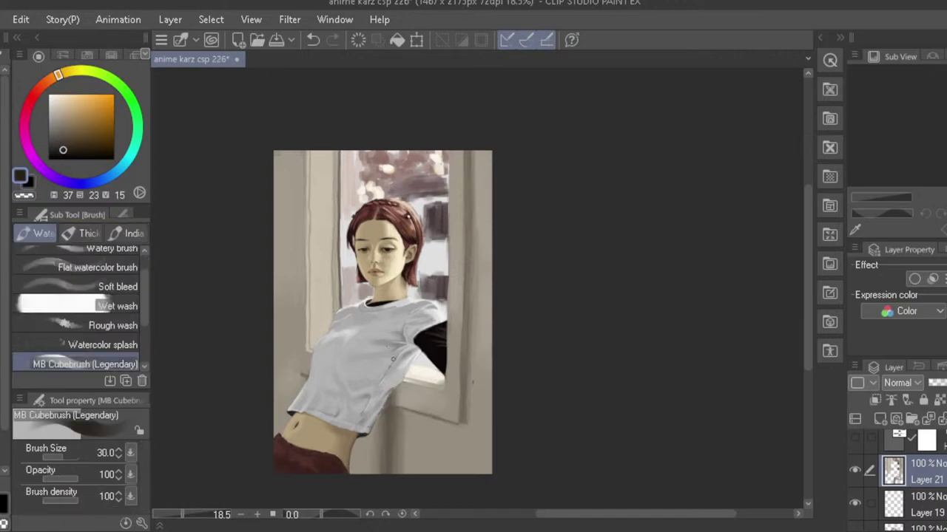
{"action": "key", "text": "["}
{"action": "left_click_drag", "start_coordinate": [392, 398], "coordinate": [401, 411]}
{"action": "key", "text": "bracketleft"}
{"action": "key", "text": "bracketleft"}
{"action": "key", "text": "bracketleft"}
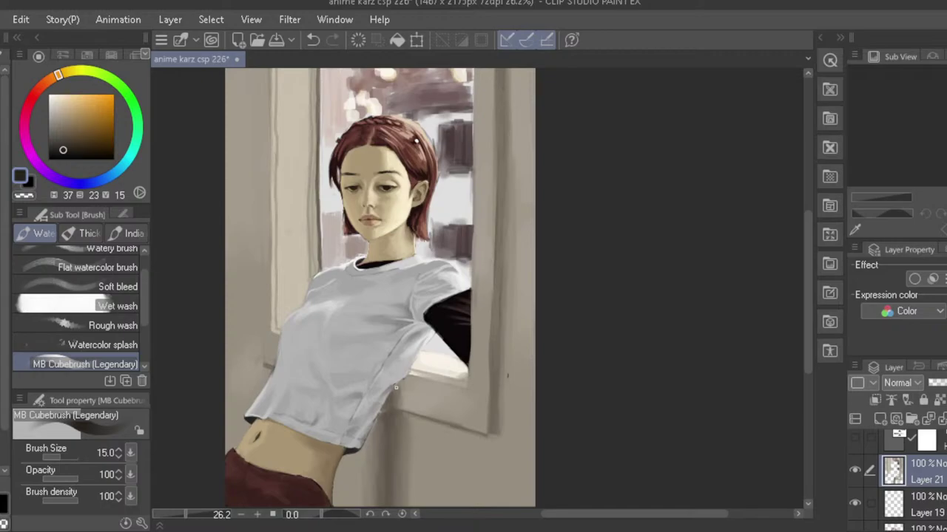
{"action": "key", "text": "ctrl+z"}
{"action": "key", "text": "bracketleft"}
{"action": "left_click_drag", "start_coordinate": [397, 386], "coordinate": [382, 404]}
{"action": "key", "text": "ctrl+z"}
{"action": "key", "text": "ctrl+z"}
{"action": "left_click_drag", "start_coordinate": [390, 398], "coordinate": [378, 417]}
{"action": "left_click", "coordinate": [377, 414], "text": "alt"}
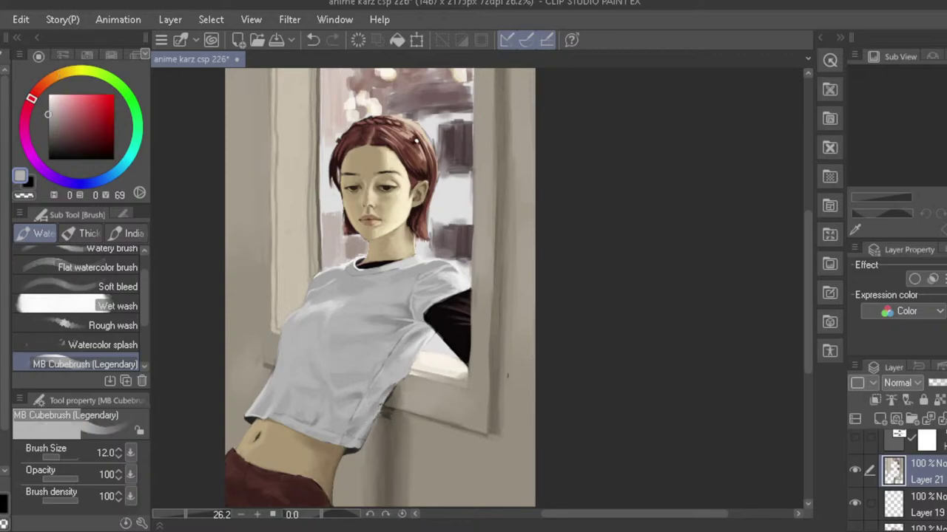
- Blend the dark accent between the shirt and window frame, reducing the size from 25 to 17, and check the painting in mirrored view
{"action": "key", "text": "j"}
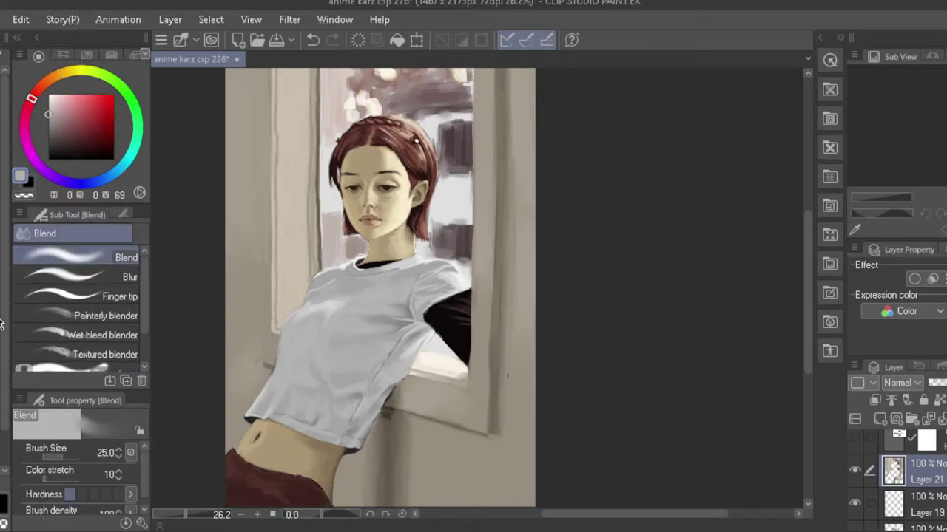
{"action": "key", "text": "bracketleft"}
{"action": "key", "text": "bracketright"}
{"action": "key", "text": "bracketright"}
{"action": "key", "text": "bracketleft"}
{"action": "key", "text": "bracketleft"}
{"action": "scroll", "coordinate": [344, 363], "scroll_direction": "down", "scroll_amount": 2}
{"action": "key", "text": "h"}
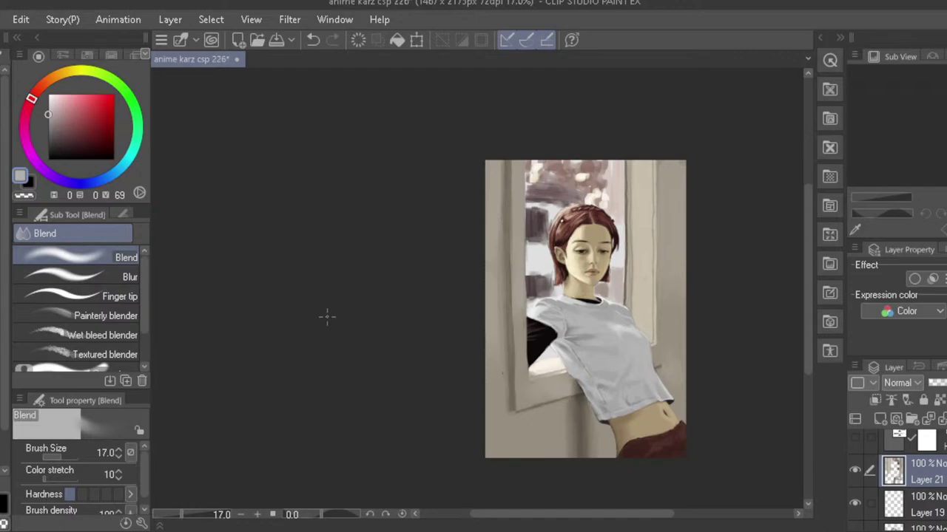
{"action": "left_click_drag", "start_coordinate": [372, 302], "coordinate": [355, 338]}
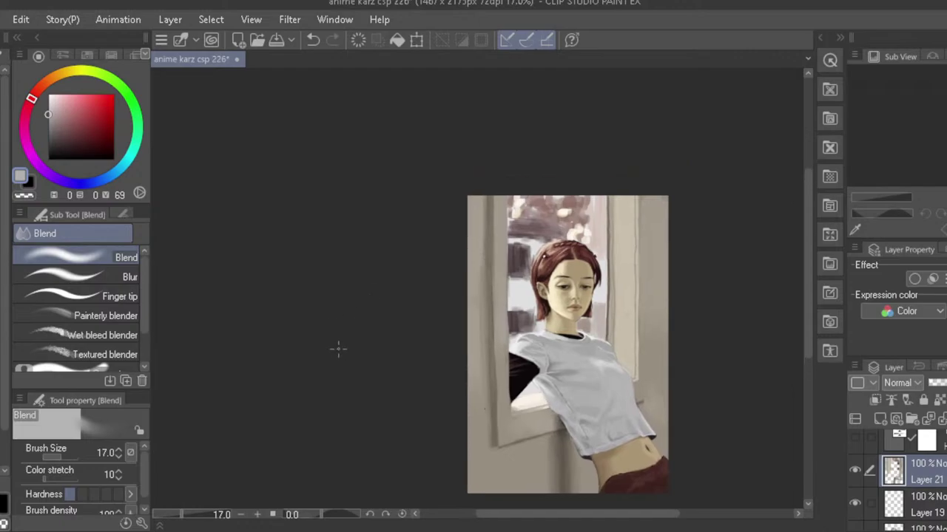
{"action": "key", "text": "h"}
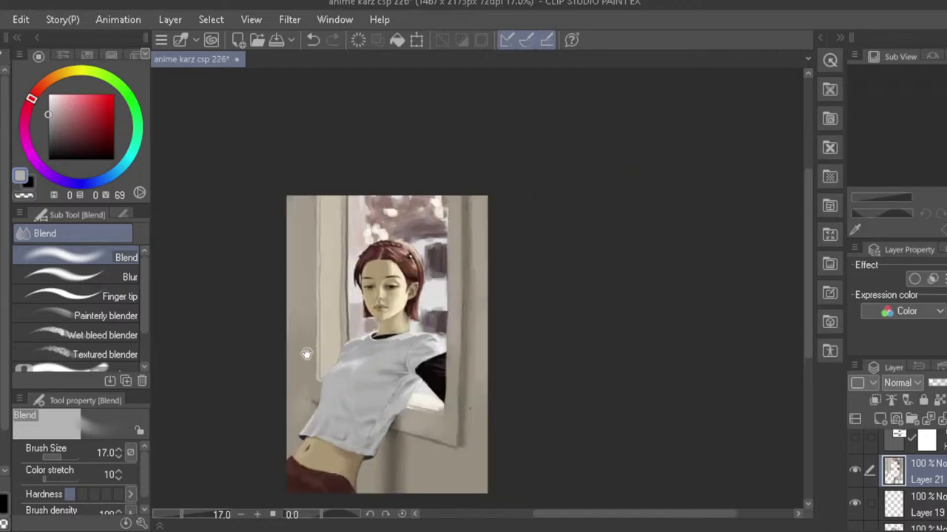
{"action": "left_click_drag", "start_coordinate": [305, 350], "coordinate": [321, 320]}
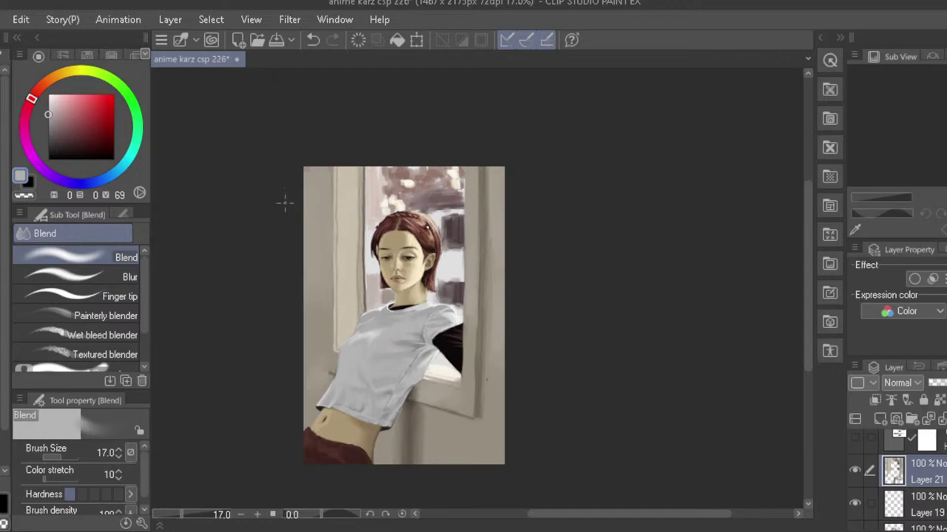
- Paint brown shadow (H 37, S 19, V 37) on the wall right behind the bare waist at brush size 50
{"action": "key", "text": "b"}
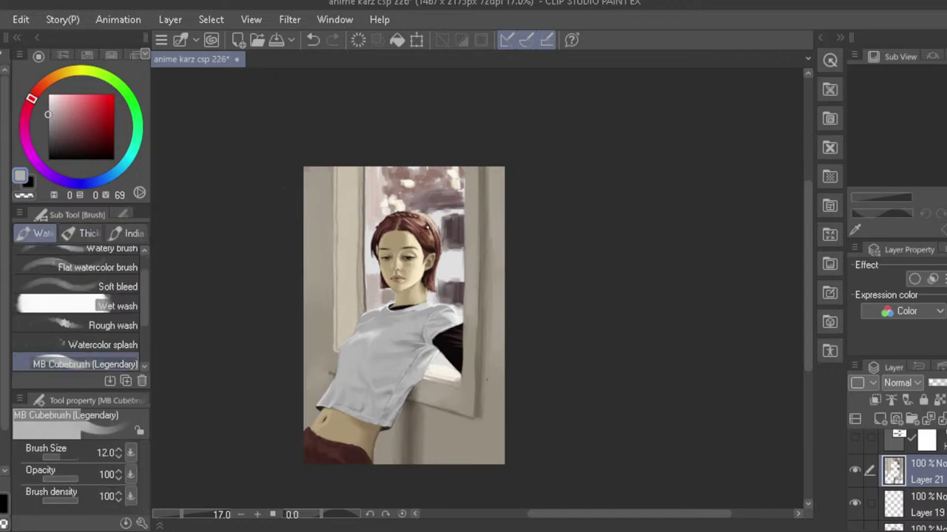
{"action": "left_click", "coordinate": [407, 412], "text": "alt"}
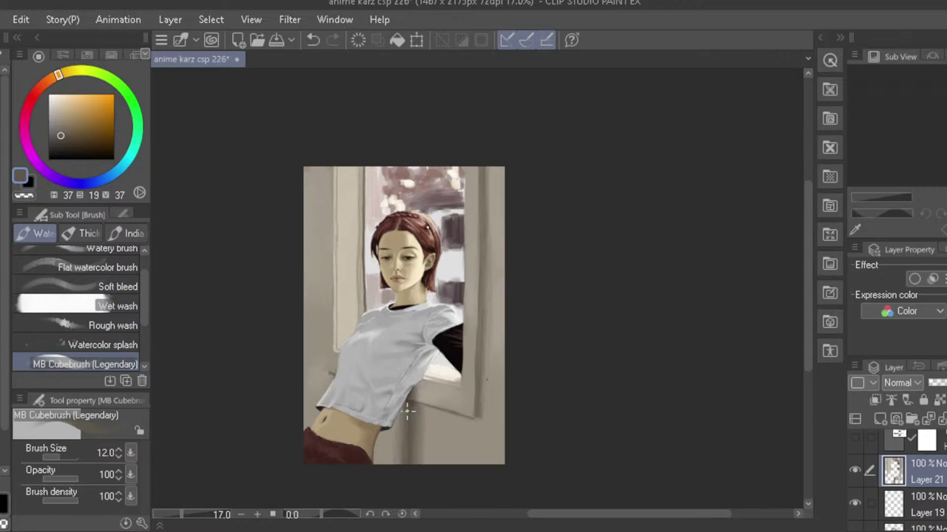
{"action": "key", "text": "]"}
{"action": "key", "text": "]"}
{"action": "key", "text": "]"}
{"action": "key", "text": "]"}
{"action": "key", "text": "]"}
{"action": "key", "text": "]"}
{"action": "key", "text": "]"}
{"action": "key", "text": "]"}
{"action": "key", "text": "]"}
{"action": "left_click_drag", "start_coordinate": [385, 438], "coordinate": [384, 452]}
- Soften the shadow behind the waist with Blend at sizes 60 and 40, undoing a stray stroke, and mirror the canvas
{"action": "key", "text": "j"}
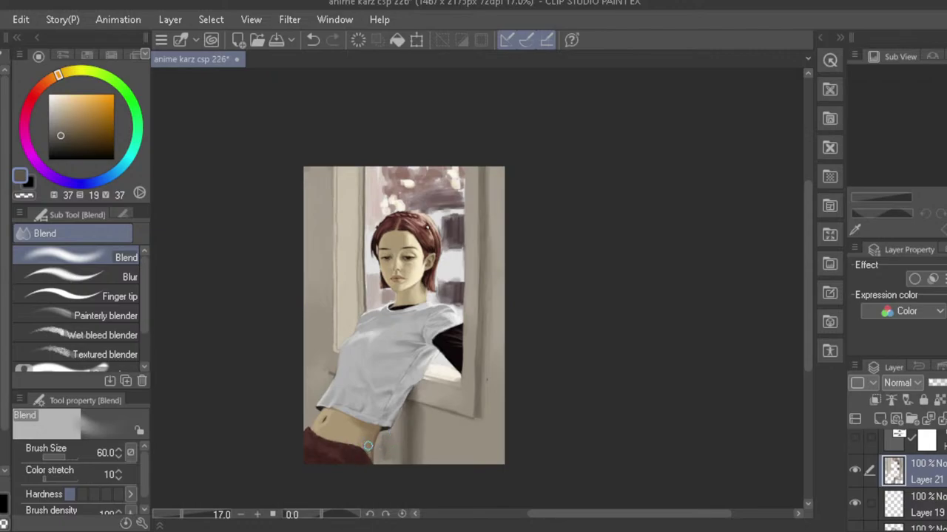
{"action": "key", "text": "b"}
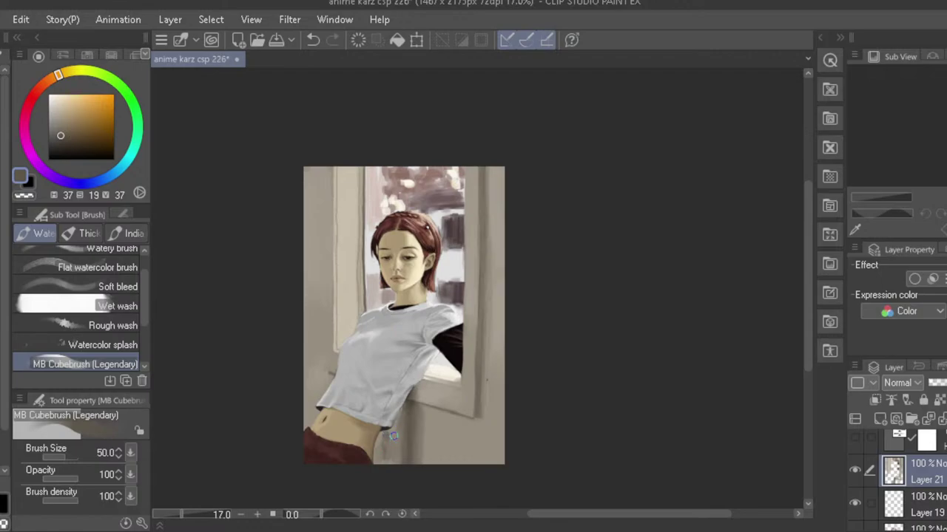
{"action": "key", "text": "ctrl+z"}
{"action": "key", "text": "j"}
{"action": "key", "text": "bracketleft"}
{"action": "key", "text": "bracketleft"}
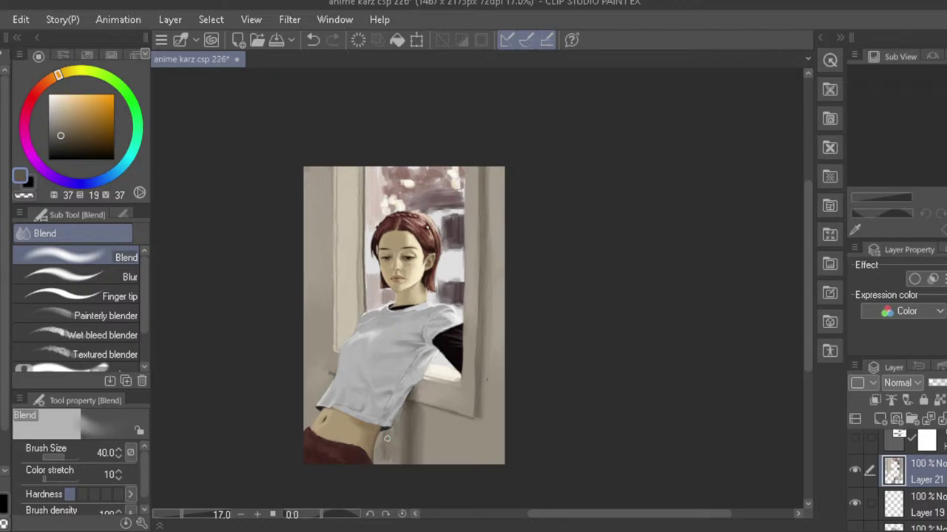
{"action": "key", "text": "h"}
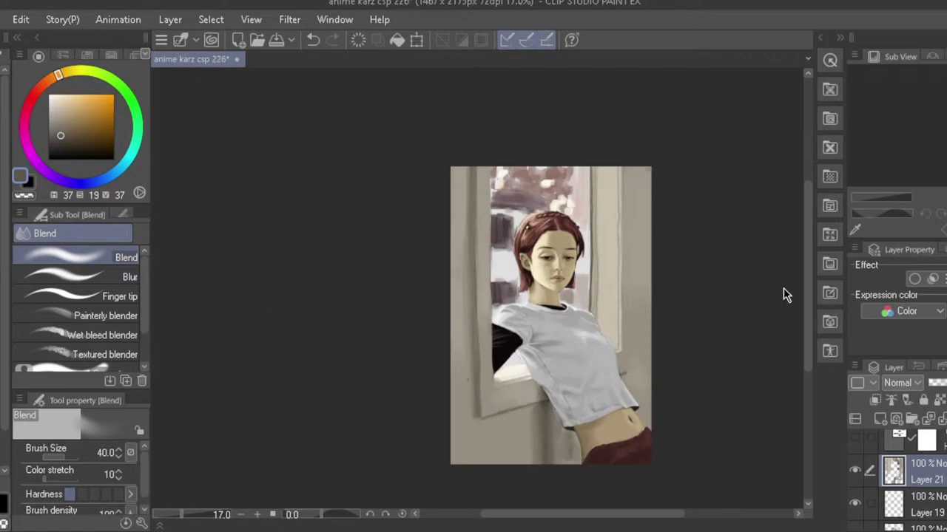
{"action": "key", "text": "ctrl+shift+e"}
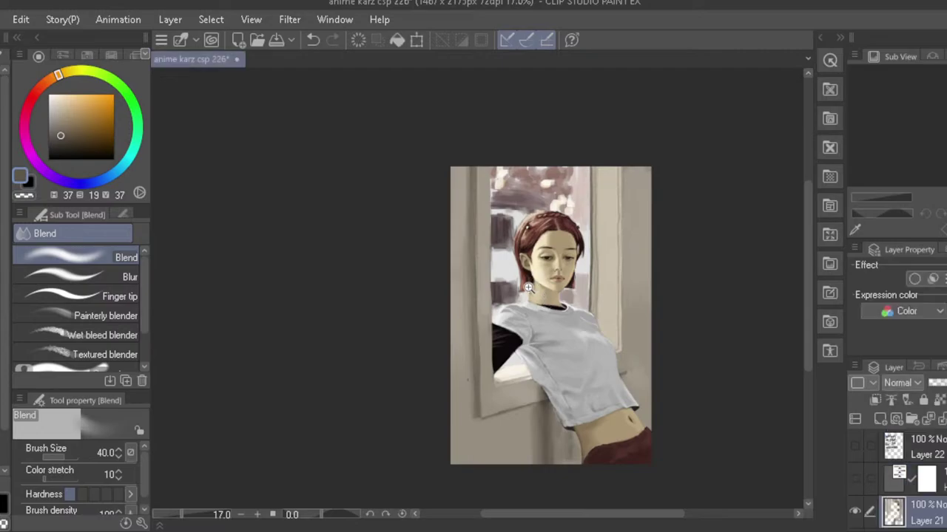
- Shade the ear side of the face with a darker tan skin tone (H 38, S 33, V 60), using small dabs up to brush size 30
{"action": "scroll", "coordinate": [543, 323], "scroll_direction": "up", "scroll_amount": 3}
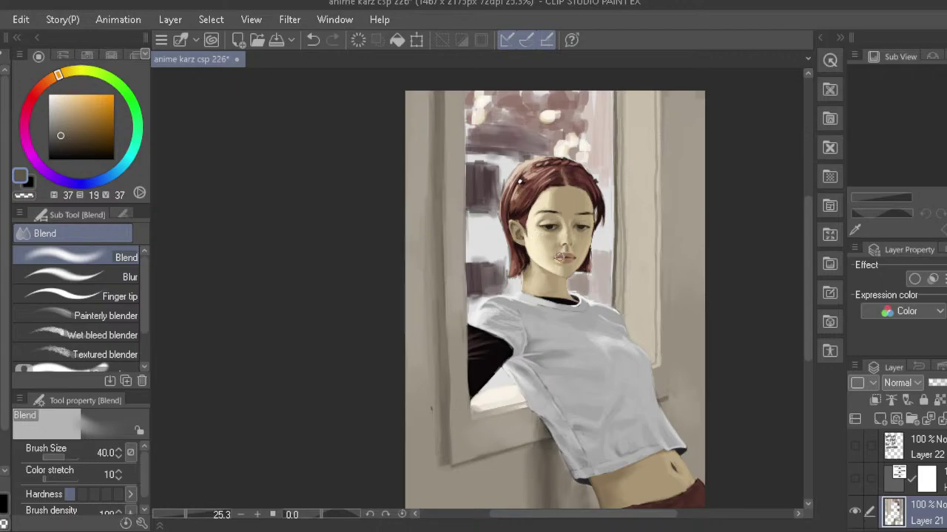
{"action": "scroll", "coordinate": [531, 238], "scroll_direction": "up", "scroll_amount": 2}
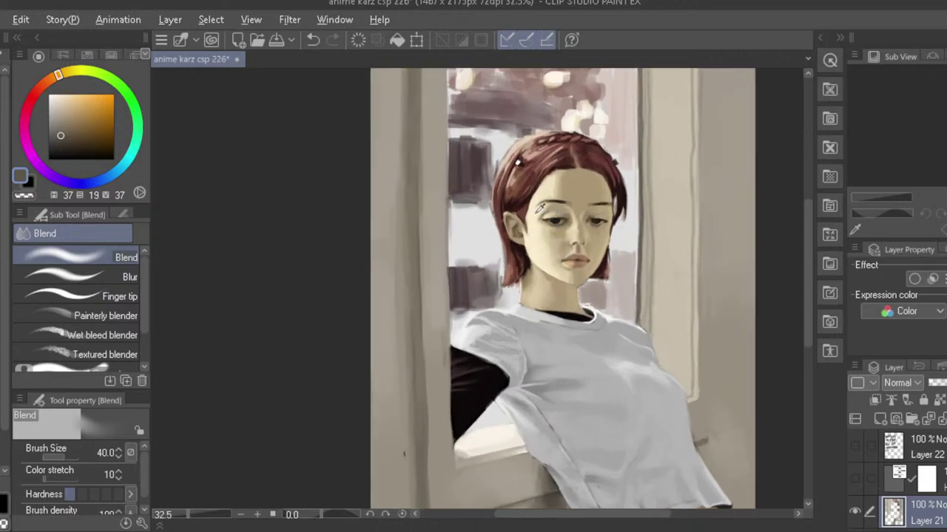
{"action": "left_click", "coordinate": [560, 225], "text": "alt"}
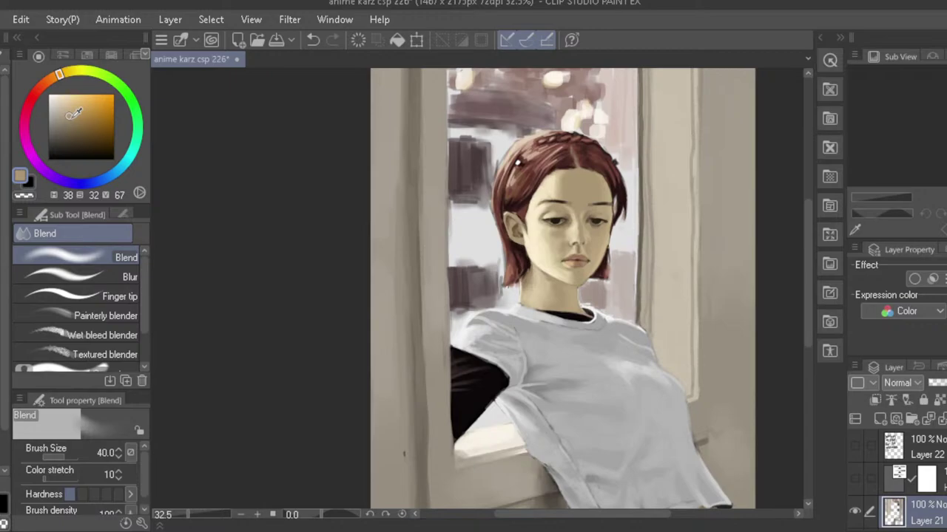
{"action": "left_click", "coordinate": [70, 119]}
{"action": "key", "text": "b"}
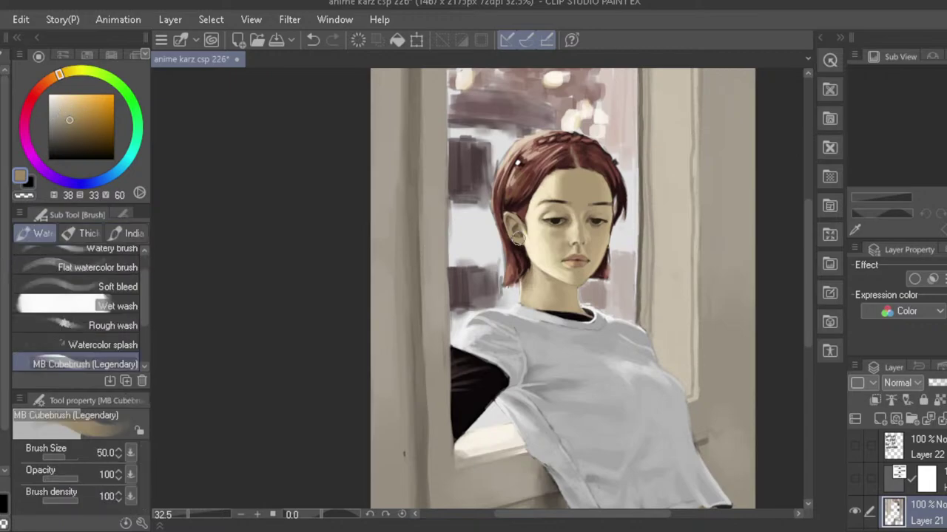
{"action": "key", "text": "bracketleft"}
{"action": "key", "text": "bracketleft"}
{"action": "key", "text": "bracketleft"}
{"action": "key", "text": "bracketleft"}
{"action": "key", "text": "bracketleft"}
{"action": "key", "text": "bracketleft"}
{"action": "key", "text": "ctrl+z"}
{"action": "left_click", "coordinate": [560, 259]}
{"action": "key", "text": "ctrl+z"}
{"action": "left_click", "coordinate": [558, 259]}
{"action": "key", "text": "bracketright"}
{"action": "key", "text": "bracketright"}
{"action": "key", "text": "bracketright"}
{"action": "left_click", "coordinate": [520, 244]}
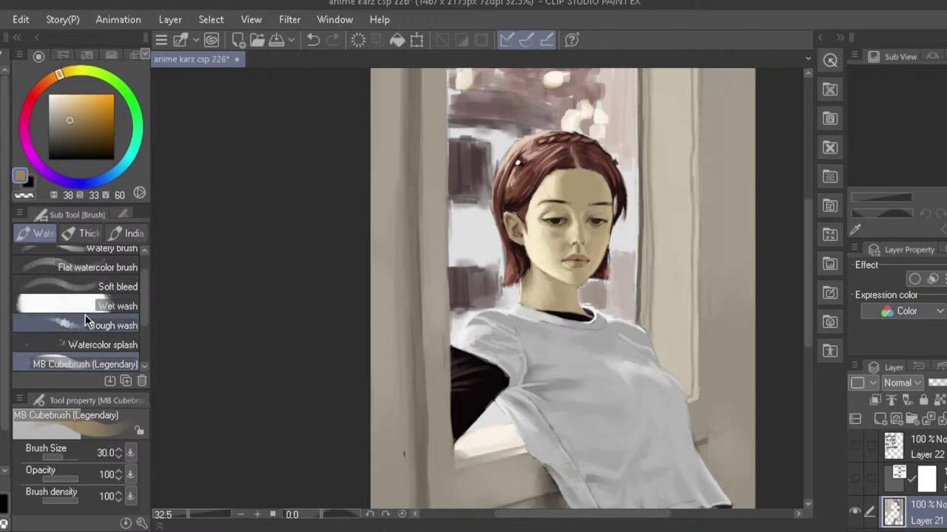
- Blend the new shading on the cheek and ear at size 20, working in both mirrored and normal view
{"action": "left_click", "coordinate": [3, 318]}
{"action": "key", "text": "bracketleft"}
{"action": "key", "text": "bracketleft"}
{"action": "key", "text": "bracketleft"}
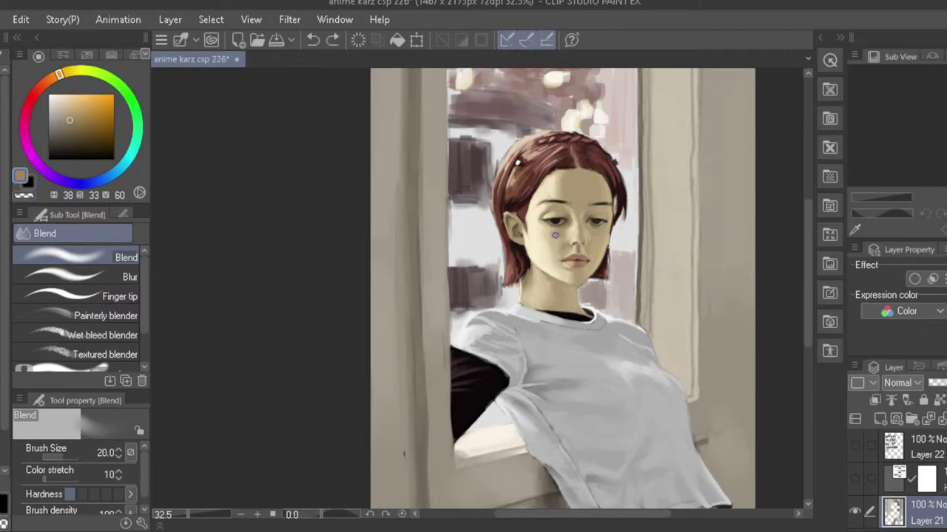
{"action": "mouse_move", "coordinate": [508, 249]}
{"action": "left_mouse_down"}
{"action": "mouse_move", "coordinate": [496, 244]}
{"action": "mouse_move", "coordinate": [509, 234]}
{"action": "left_mouse_up"}
{"action": "scroll", "coordinate": [497, 244], "scroll_direction": "up", "scroll_amount": 1}
{"action": "key", "text": "h"}
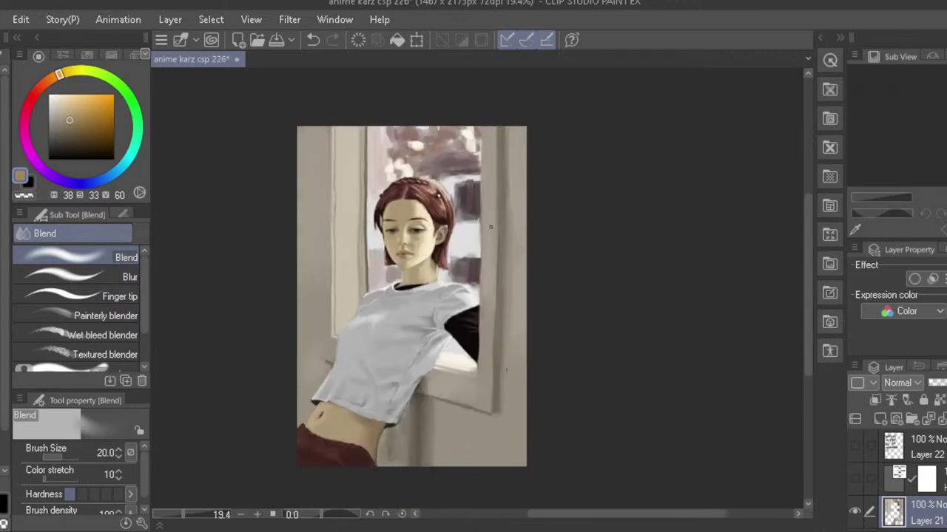
{"action": "scroll", "coordinate": [410, 244], "scroll_direction": "up", "scroll_amount": 2}
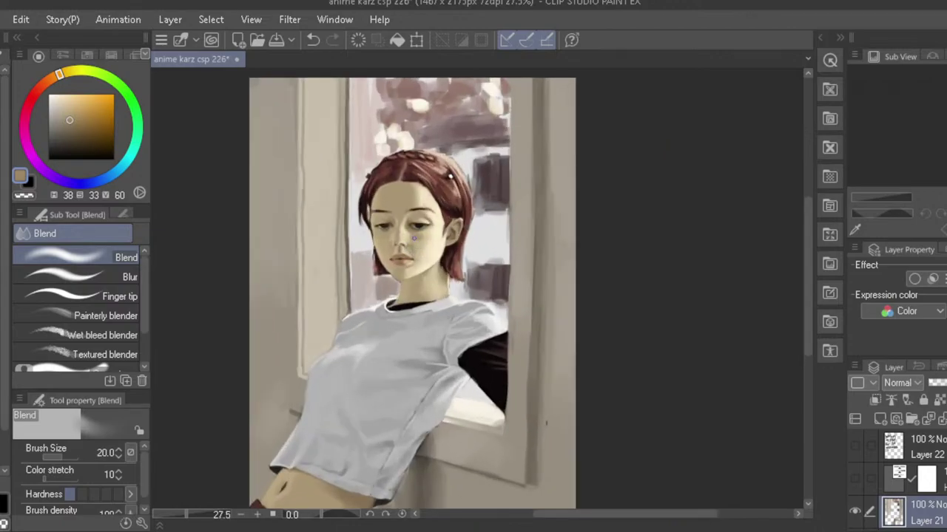
{"action": "left_click_drag", "start_coordinate": [396, 260], "coordinate": [415, 253]}
- Merge the visible painting layers into a single layer
{"action": "scroll", "coordinate": [394, 256], "scroll_direction": "down", "scroll_amount": 1}
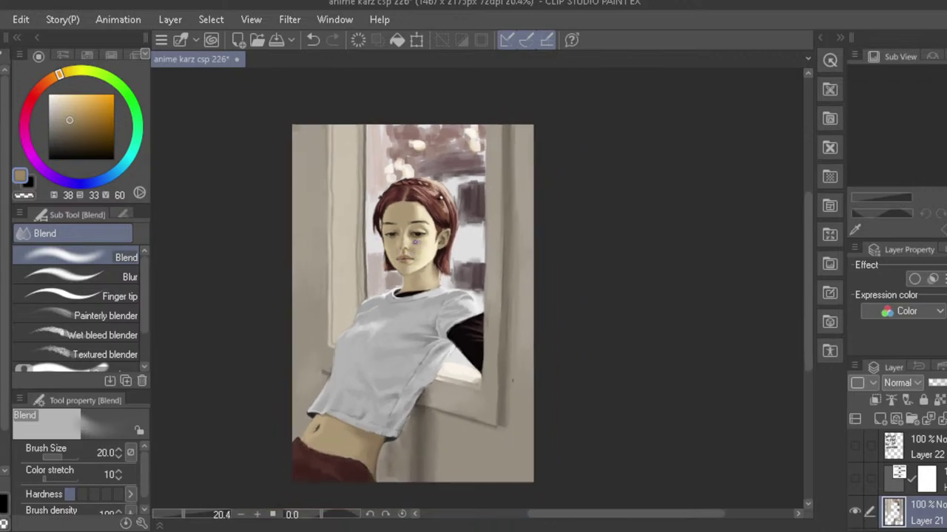
{"action": "left_click", "coordinate": [760, 288], "text": "ctrl+shift"}
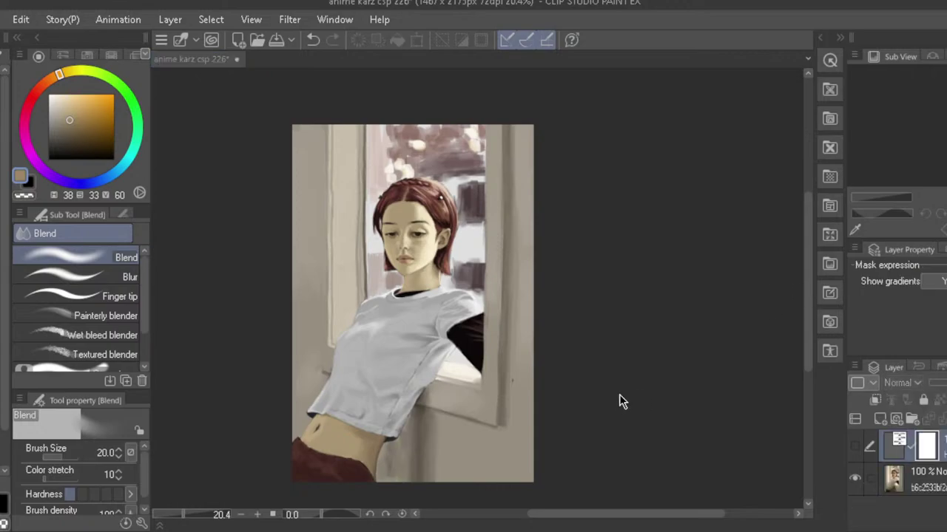
- Select Layer 21, show the grayscale correction layer, and check the painting's values in mirrored and normal view
{"action": "left_click", "coordinate": [489, 343], "text": "ctrl+shift"}
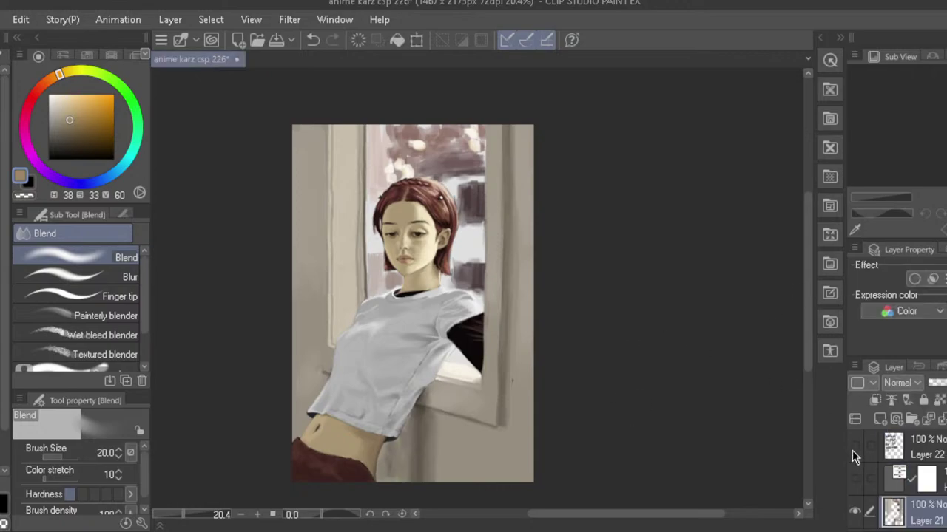
{"action": "left_click", "coordinate": [854, 479]}
{"action": "key", "text": "h"}
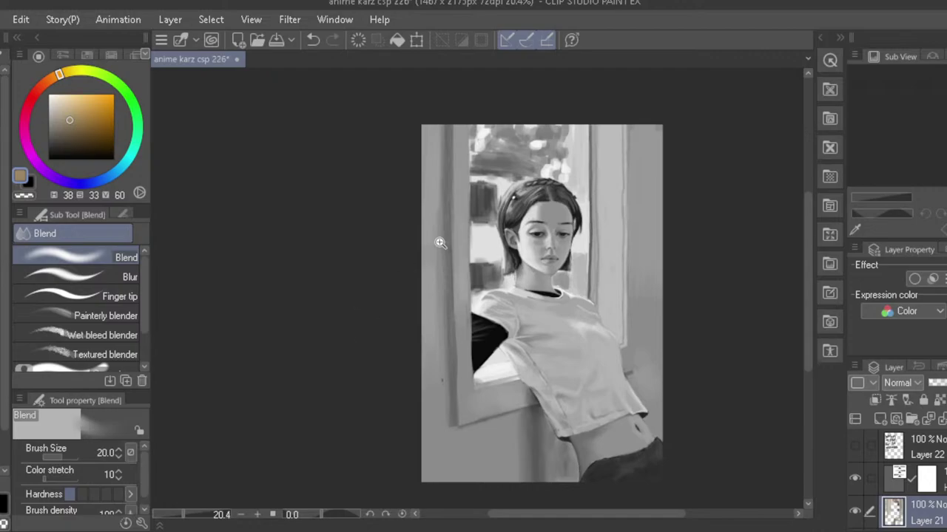
{"action": "mouse_move", "coordinate": [440, 244]}
{"action": "left_mouse_down"}
{"action": "mouse_move", "coordinate": [471, 278]}
{"action": "mouse_move", "coordinate": [454, 283]}
{"action": "left_mouse_up"}
{"action": "key", "text": "h"}
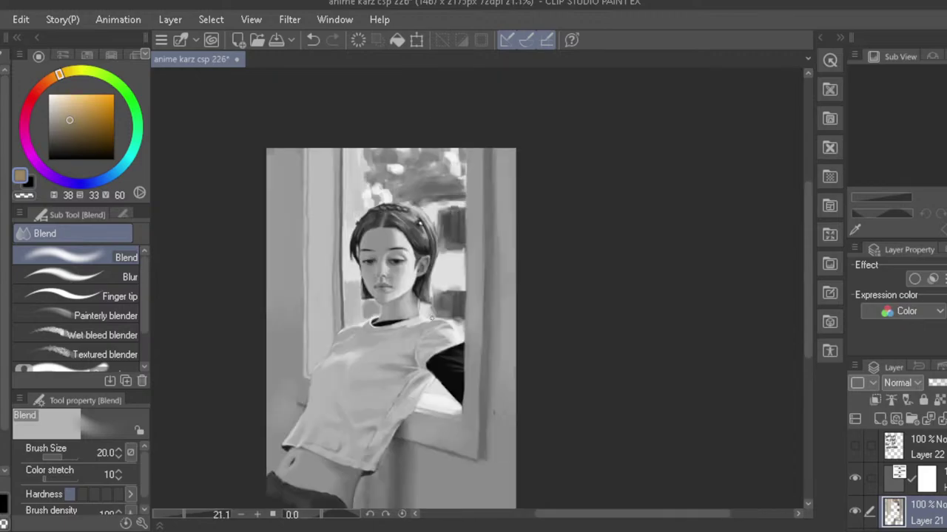
{"action": "left_click_drag", "start_coordinate": [337, 433], "coordinate": [372, 386]}
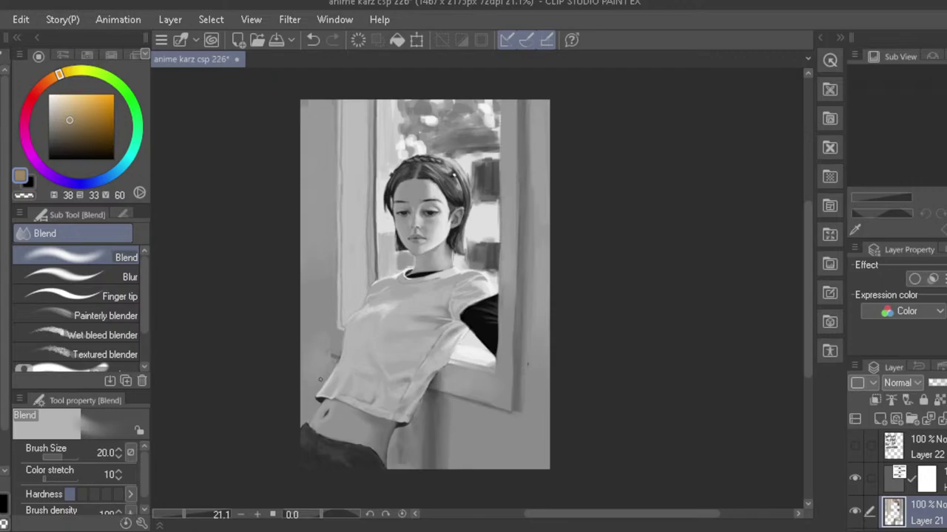
{"action": "left_click", "coordinate": [732, 341]}
{"action": "left_click", "coordinate": [857, 450]}
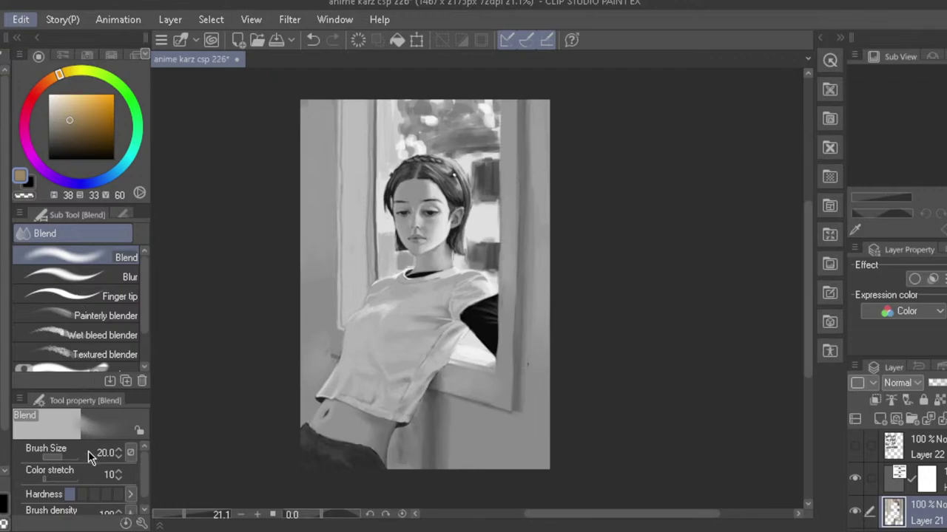
- Try to crop the canvas to a width of 1405 px along the painting's left edge
{"action": "key", "text": "ctrl+t"}
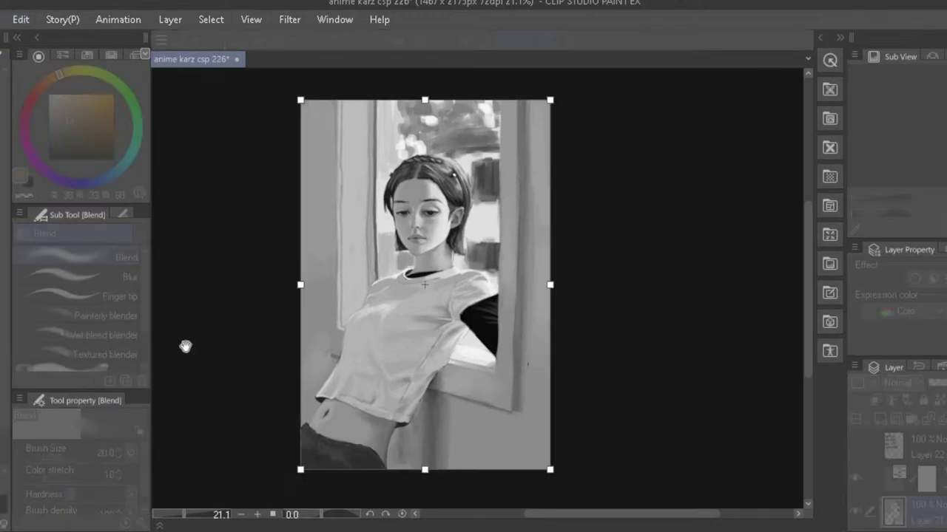
{"action": "left_click_drag", "start_coordinate": [300, 285], "coordinate": [310, 290]}
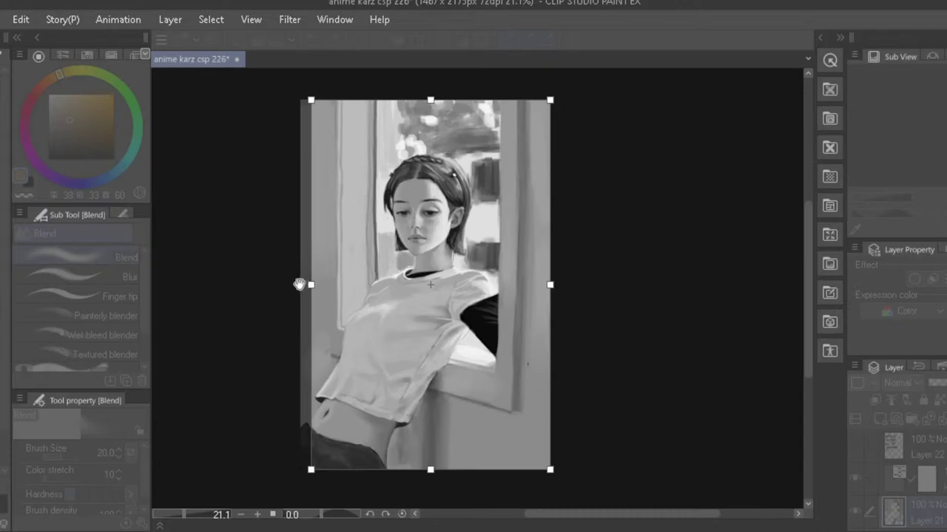
{"action": "key", "text": "Return"}
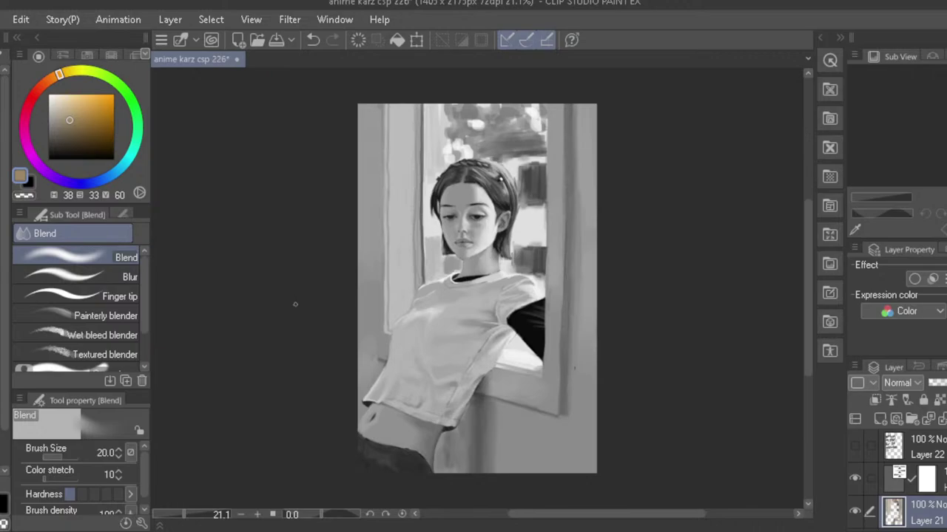
{"action": "key", "text": "ctrl+z"}
- Crop the canvas to a width of 1424 px along the painting's left edge and hide the grayscale correction layer
{"action": "left_click", "coordinate": [27, 19]}
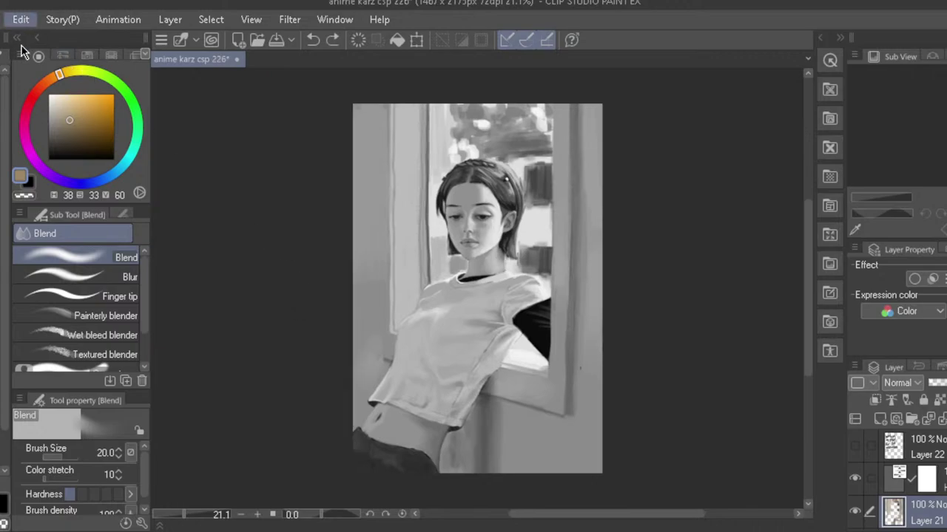
{"action": "left_click", "coordinate": [92, 459]}
{"action": "left_click_drag", "start_coordinate": [354, 289], "coordinate": [360, 289]}
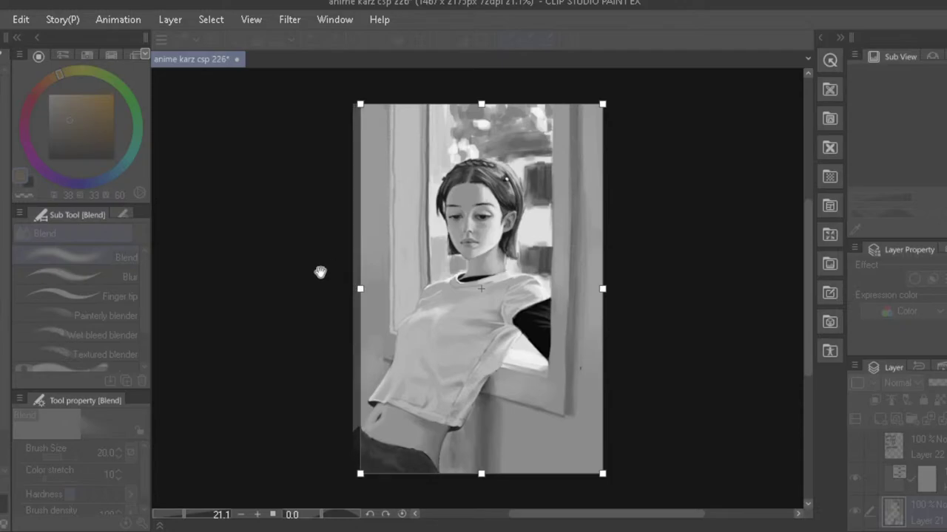
{"action": "key", "text": "Escape"}
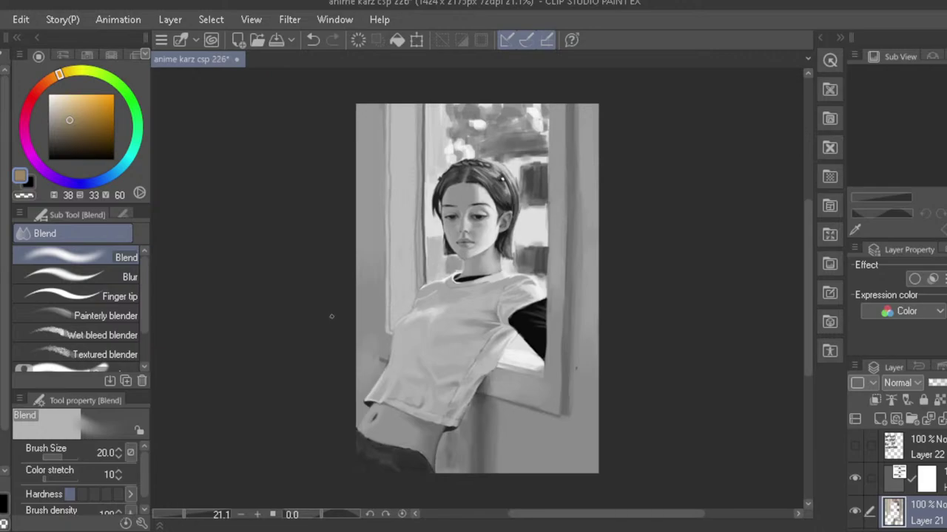
{"action": "left_click", "coordinate": [856, 479]}
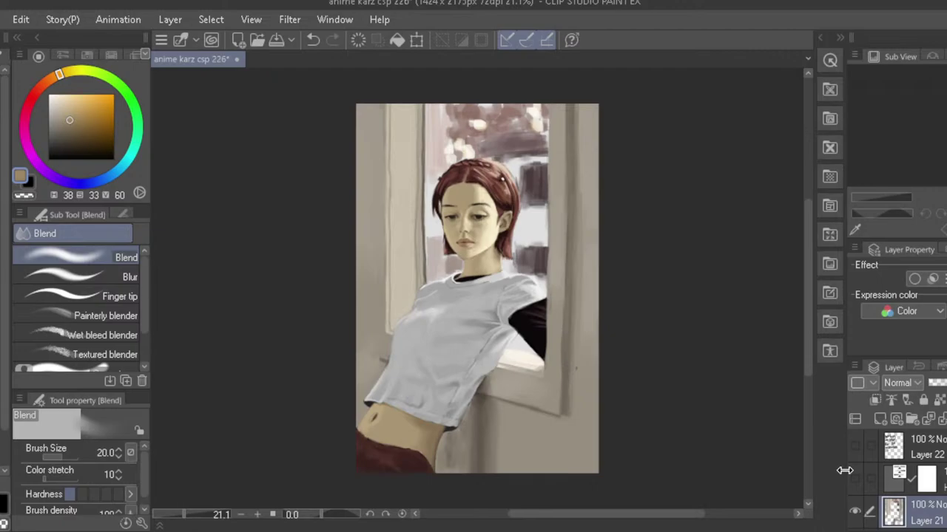
- Paint cream light spots in the window background above the head with the MB Cubebrush at size 50, using a sampled highlight colour
{"action": "key", "text": "b"}
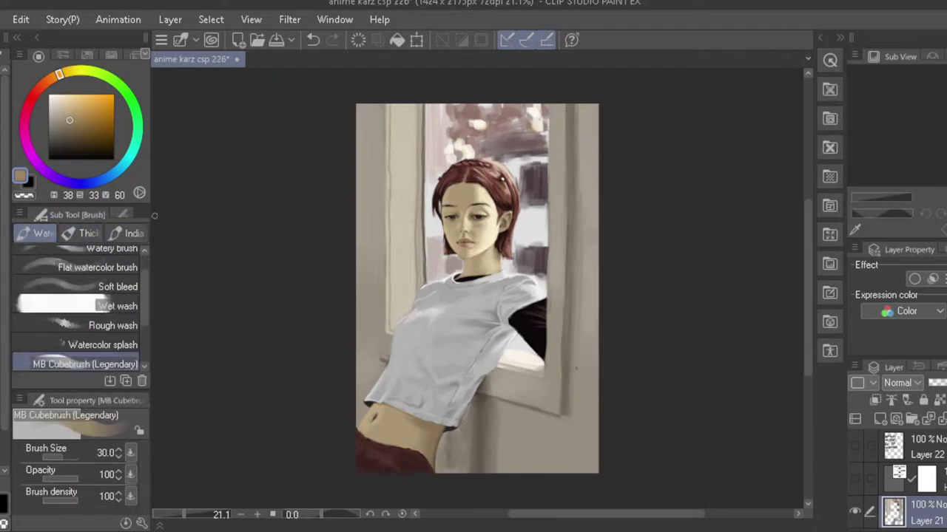
{"action": "left_click", "coordinate": [476, 151], "text": "alt"}
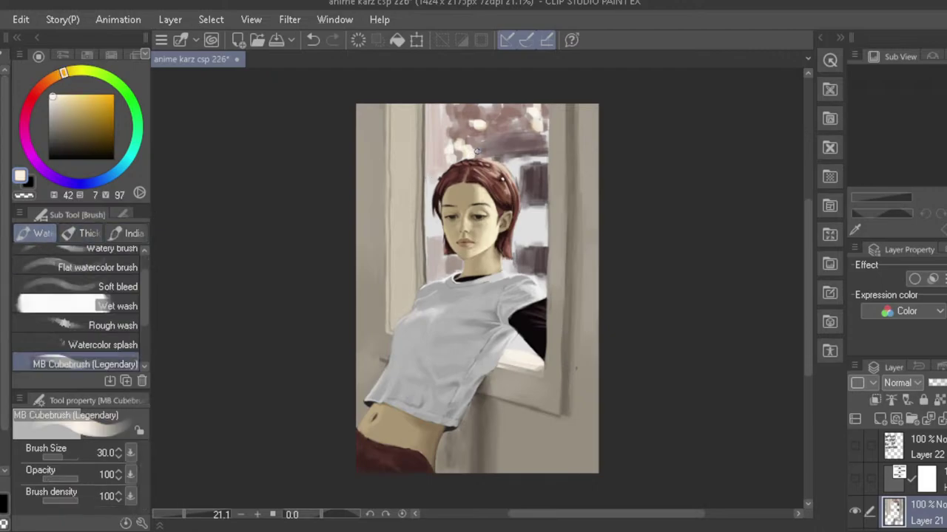
{"action": "key", "text": "ctrl+z"}
{"action": "key", "text": "bracketright"}
{"action": "key", "text": "bracketright"}
{"action": "mouse_move", "coordinate": [475, 150]}
{"action": "left_mouse_down"}
{"action": "mouse_move", "coordinate": [466, 124]}
{"action": "mouse_move", "coordinate": [488, 116]}
{"action": "left_mouse_up"}
{"action": "key", "text": "ctrl+z"}
{"action": "left_click_drag", "start_coordinate": [486, 140], "coordinate": [483, 145]}
{"action": "left_click_drag", "start_coordinate": [441, 163], "coordinate": [422, 141]}
- Check the whole painting mirrored and at different zooms, and compare its grayscale values with the colour version
{"action": "key", "text": "h"}
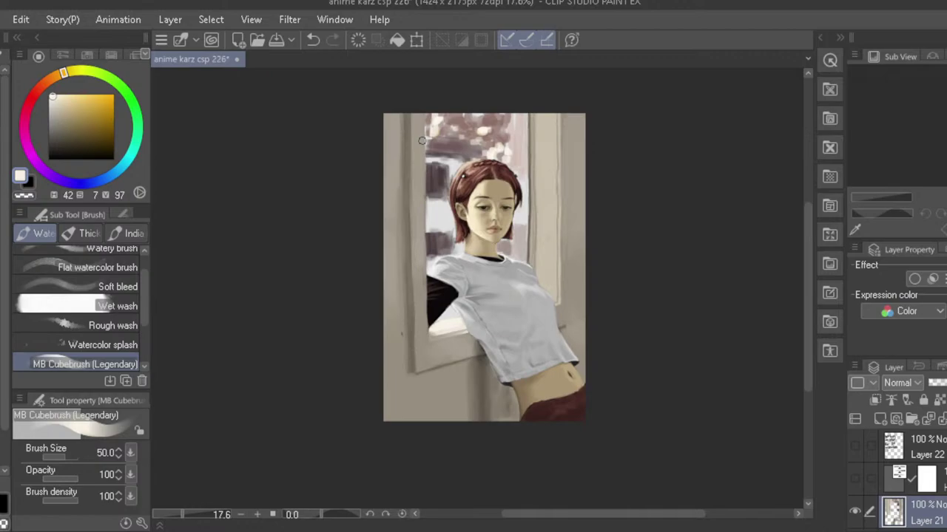
{"action": "key", "text": "h"}
{"action": "scroll", "coordinate": [441, 265], "scroll_direction": "up", "scroll_amount": 3}
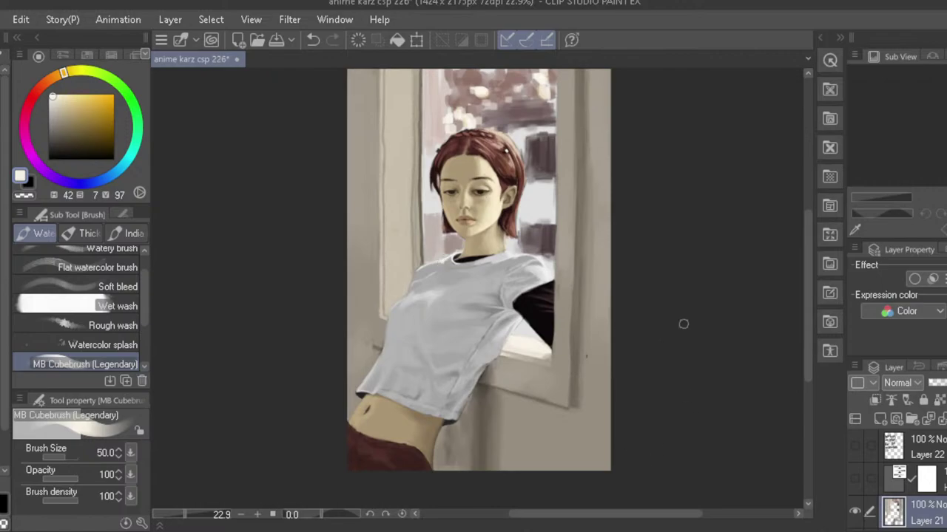
{"action": "scroll", "coordinate": [605, 259], "scroll_direction": "down", "scroll_amount": 2}
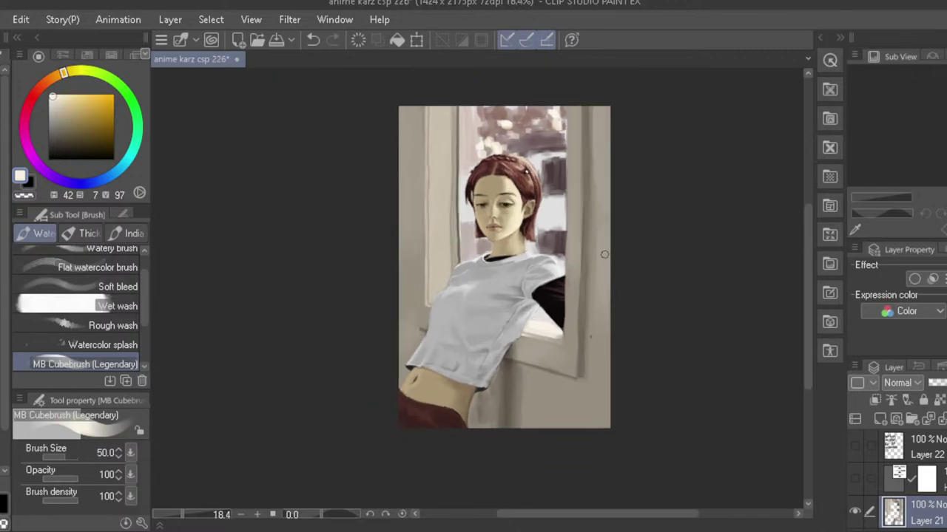
{"action": "scroll", "coordinate": [597, 275], "scroll_direction": "up", "scroll_amount": 1}
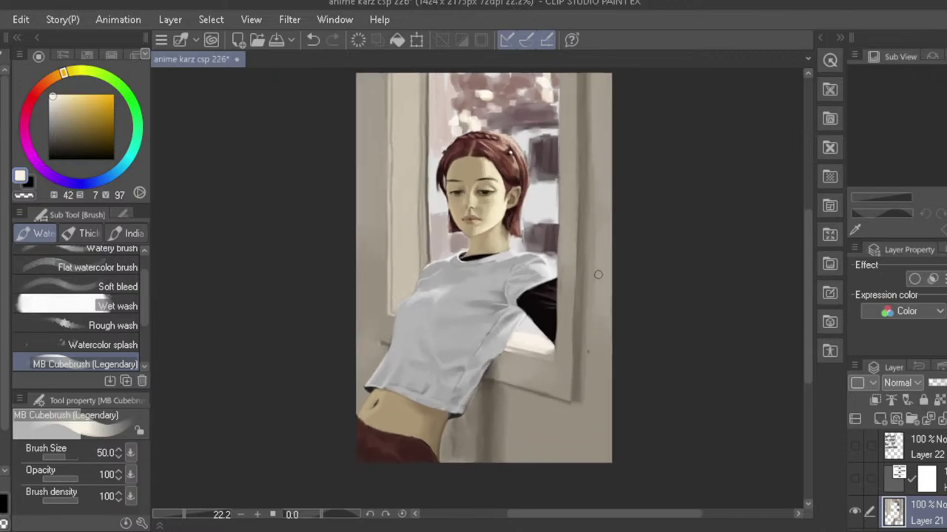
{"action": "left_click", "coordinate": [855, 480]}
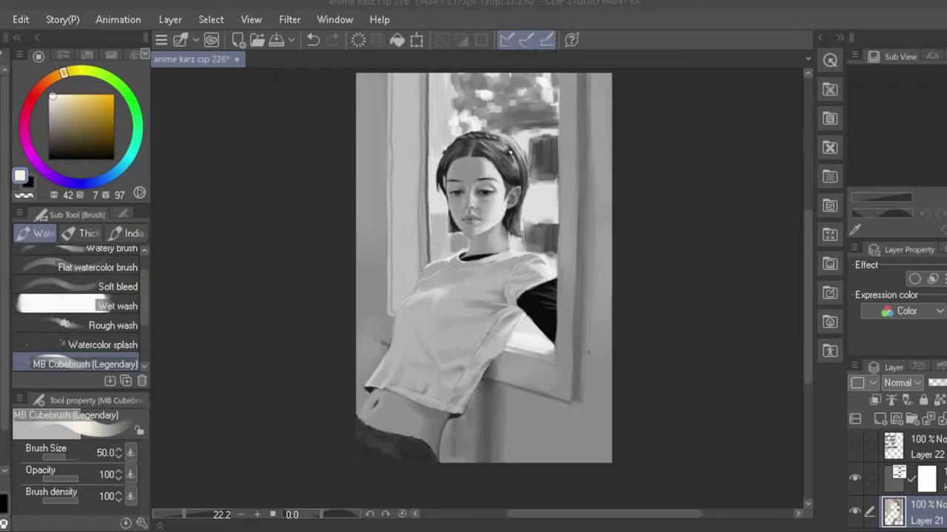
{"action": "left_click", "coordinate": [855, 478]}
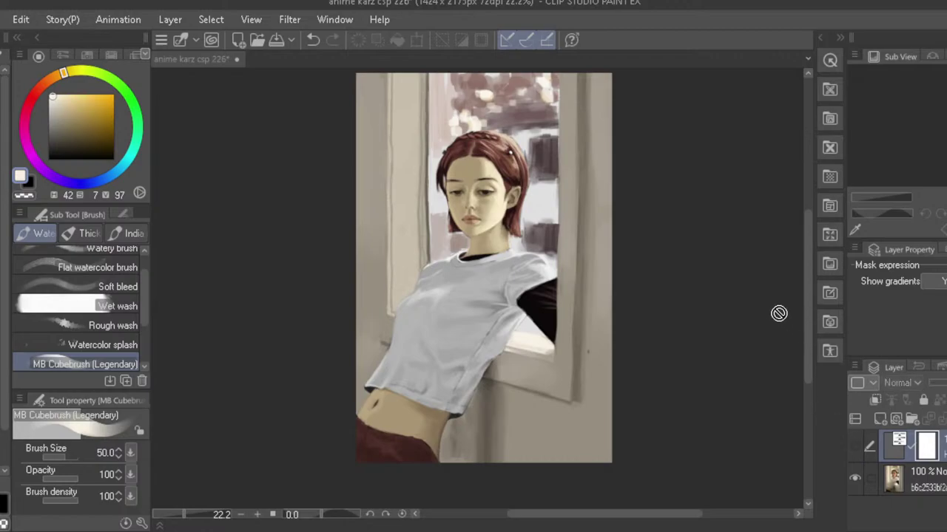
{"action": "left_click", "coordinate": [737, 447]}
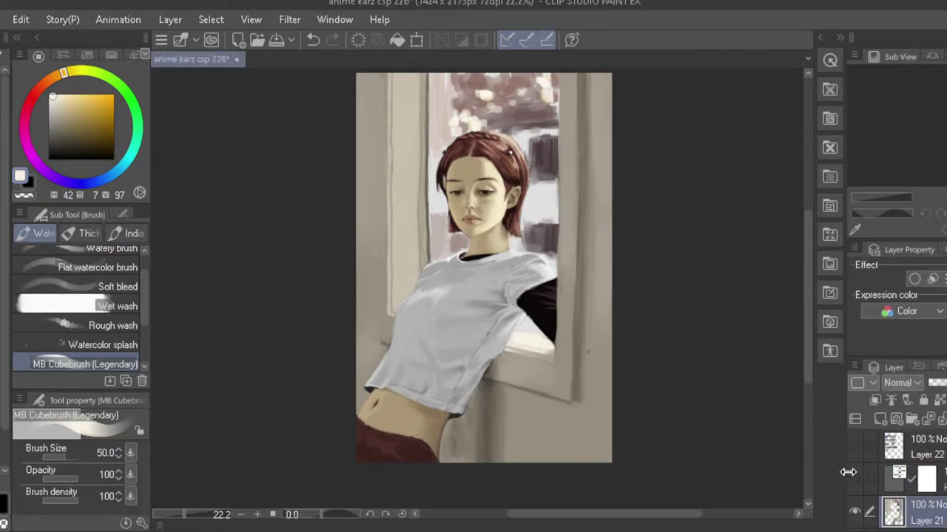
- Paint dark fold strokes on the trousers on Layer 17 with the MB Cubebrush at size 15, using a darkened red-brown sampled from them
{"action": "scroll", "coordinate": [863, 489], "scroll_direction": "down", "scroll_amount": 5}
{"action": "left_click", "coordinate": [891, 459]}
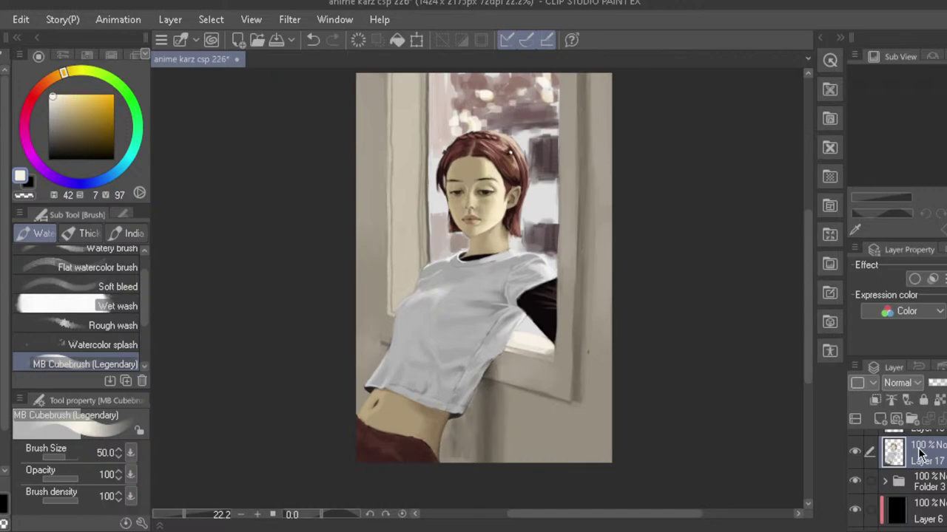
{"action": "left_click", "coordinate": [376, 452], "text": "alt"}
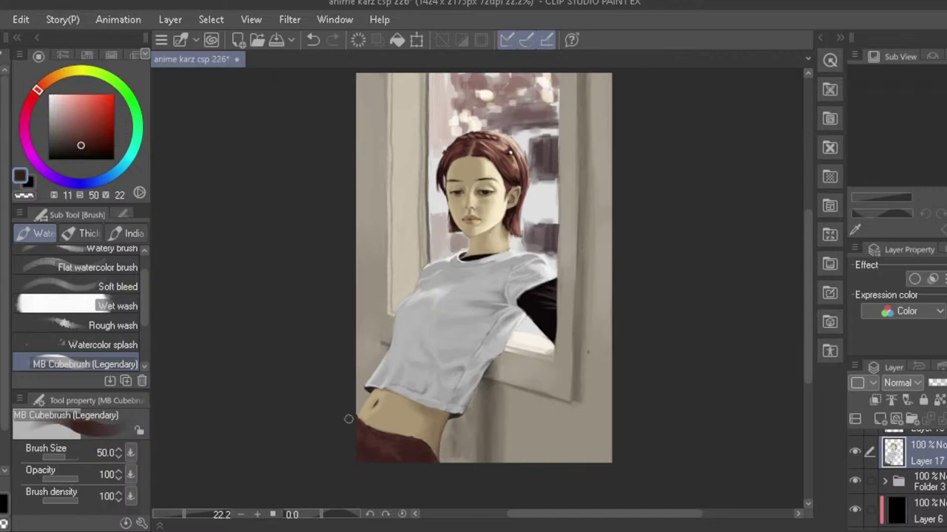
{"action": "left_click", "coordinate": [81, 152]}
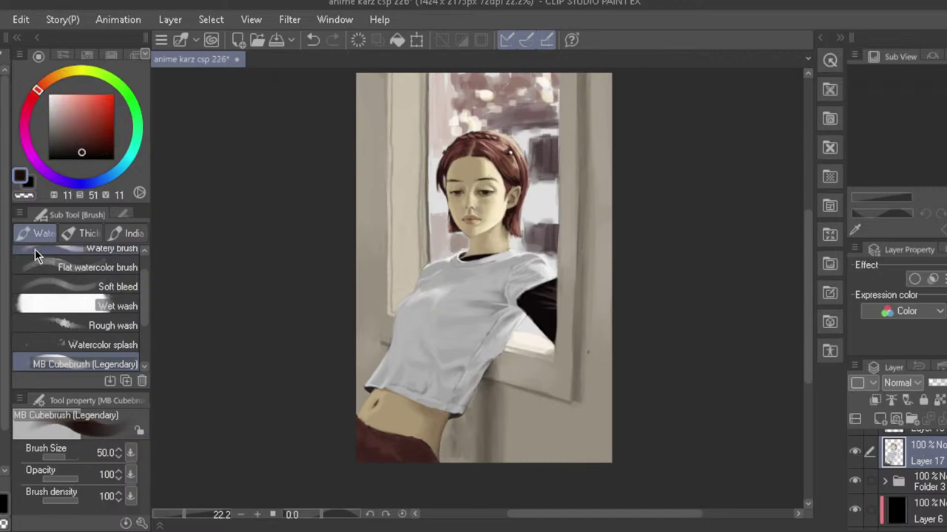
{"action": "key", "text": "bracketleft"}
{"action": "key", "text": "bracketleft"}
{"action": "key", "text": "bracketleft"}
{"action": "key", "text": "bracketleft"}
{"action": "key", "text": "bracketleft"}
{"action": "key", "text": "bracketleft"}
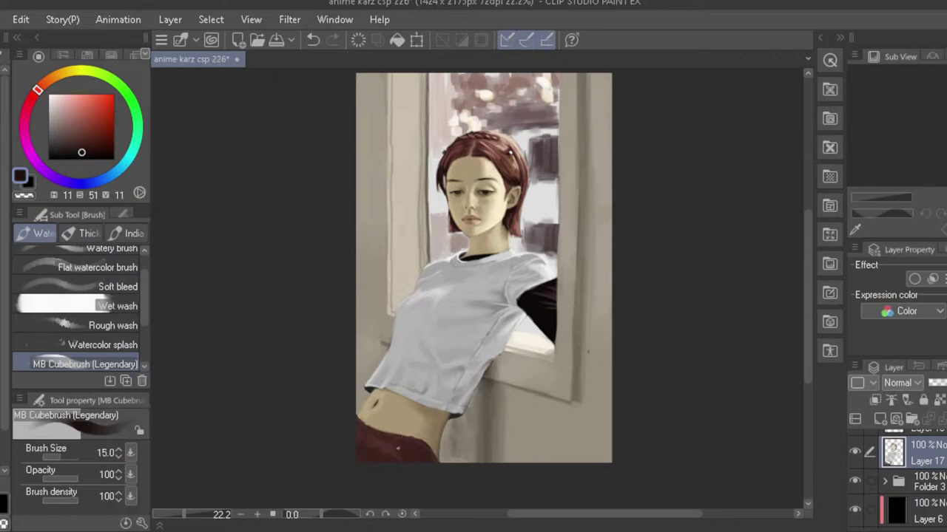
{"action": "left_click_drag", "start_coordinate": [398, 449], "coordinate": [400, 452]}
{"action": "key", "text": "ctrl+z"}
{"action": "key", "text": "ctrl+z"}
{"action": "key", "text": "ctrl+y"}
{"action": "key", "text": "ctrl+z"}
{"action": "key", "text": "ctrl+y"}
{"action": "key", "text": "ctrl+z"}
{"action": "left_click_drag", "start_coordinate": [359, 451], "coordinate": [363, 457]}
{"action": "key", "text": "ctrl+z"}
{"action": "key", "text": "ctrl+y"}
- Refine the trousers' waistband edge below the navel with sampled red-brown and skin-shadow colours
{"action": "left_click", "coordinate": [380, 444], "text": "alt"}
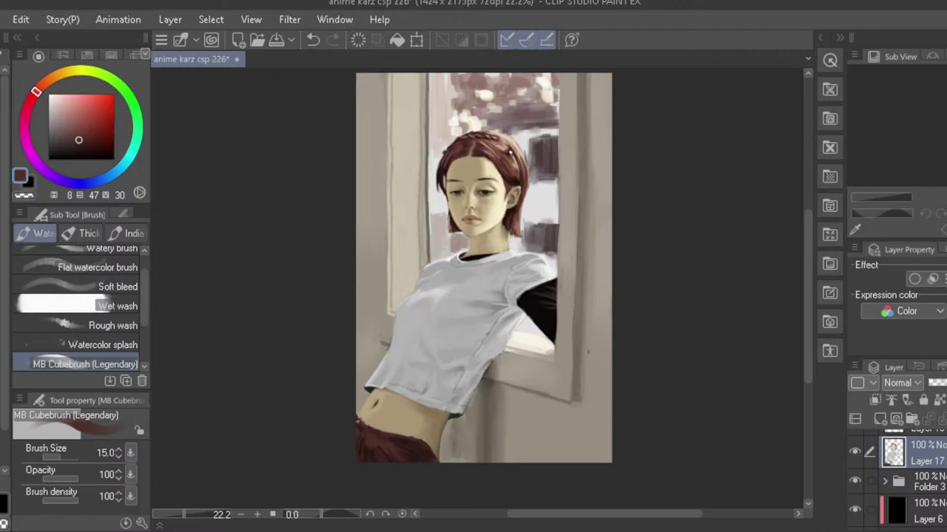
{"action": "key", "text": "ctrl+z"}
{"action": "left_click_drag", "start_coordinate": [356, 424], "coordinate": [359, 421]}
{"action": "left_click", "coordinate": [434, 431], "text": "alt"}
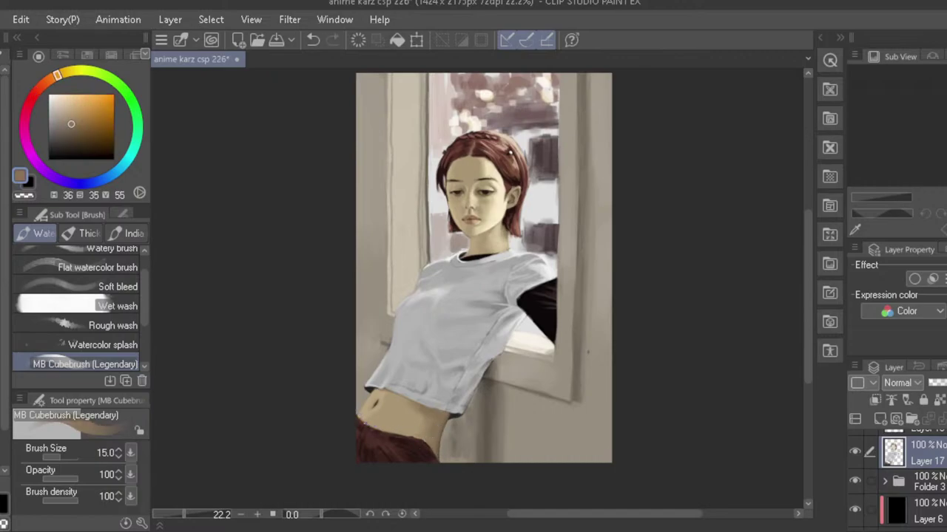
{"action": "mouse_move", "coordinate": [365, 424]}
{"action": "left_mouse_down"}
{"action": "mouse_move", "coordinate": [379, 431]}
{"action": "mouse_move", "coordinate": [369, 425]}
{"action": "left_mouse_up"}
{"action": "key", "text": "ctrl+z"}
{"action": "key", "text": "ctrl+z"}
{"action": "key", "text": "ctrl+y"}
- Shade the skin beside the waistband at the hip with a brown shadow colour sampled from that area
{"action": "key", "text": "h"}
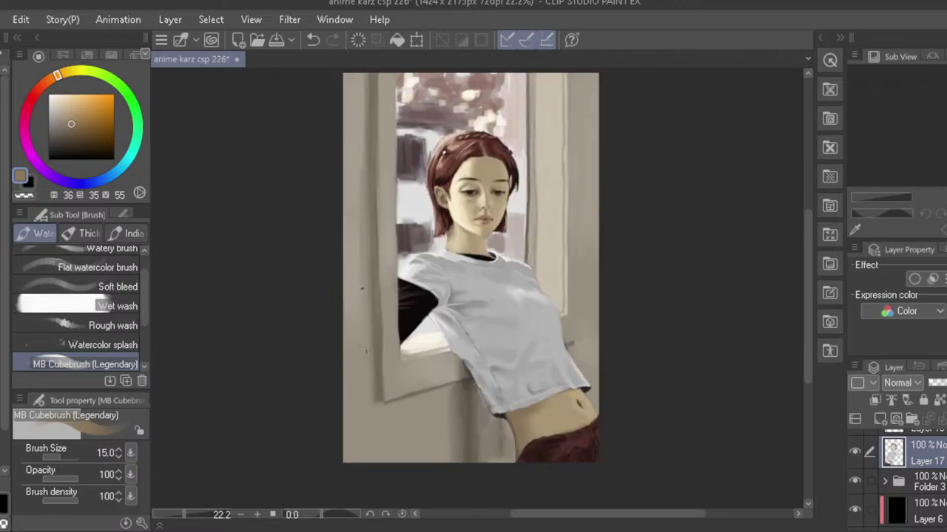
{"action": "scroll", "coordinate": [557, 389], "scroll_direction": "up", "scroll_amount": 3}
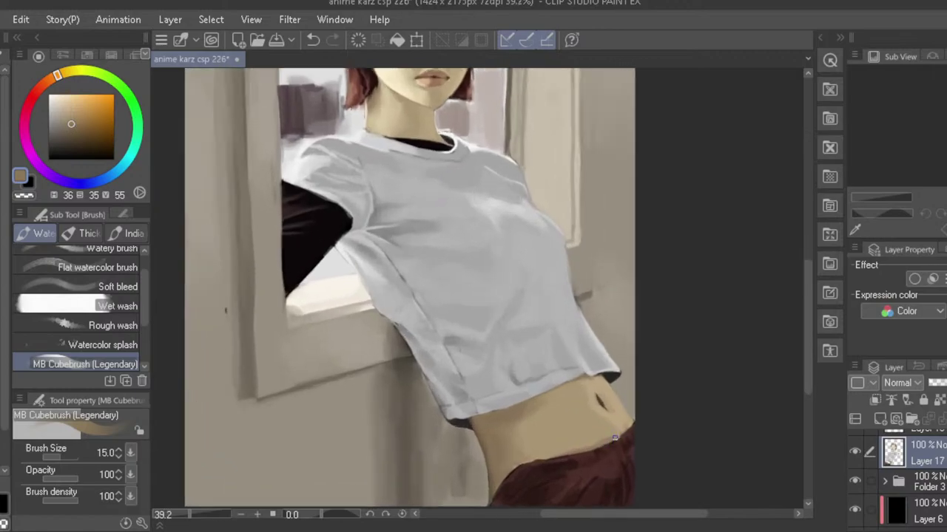
{"action": "scroll", "coordinate": [541, 391], "scroll_direction": "down", "scroll_amount": 2}
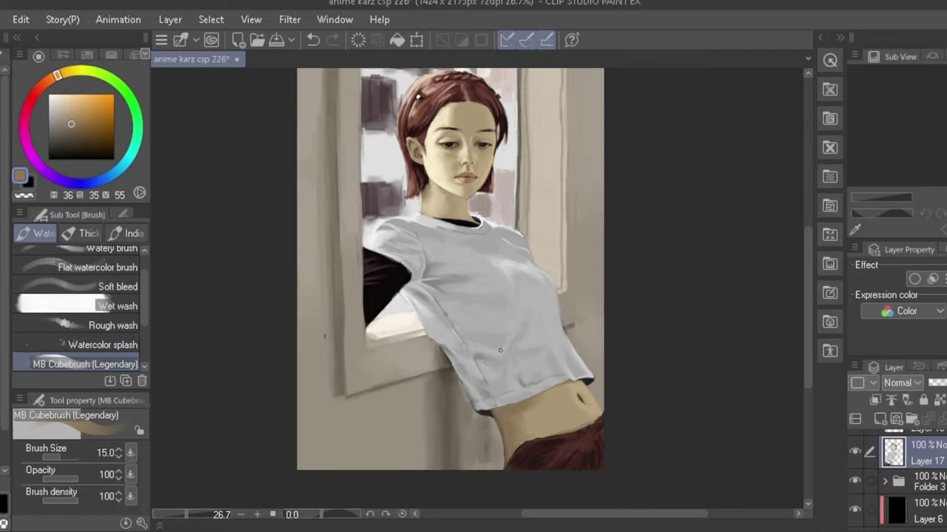
{"action": "key", "text": "h"}
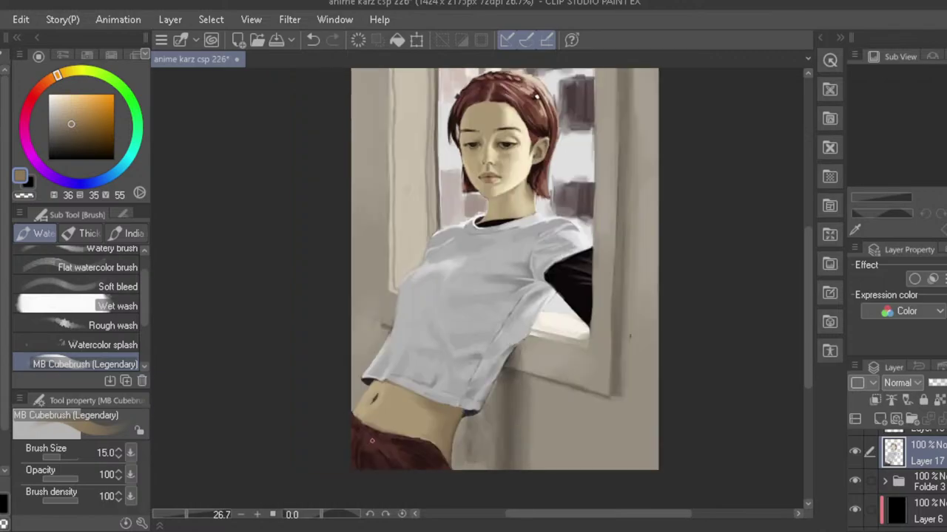
{"action": "left_click", "coordinate": [439, 444], "text": "alt"}
{"action": "left_click", "coordinate": [447, 440], "text": "alt"}
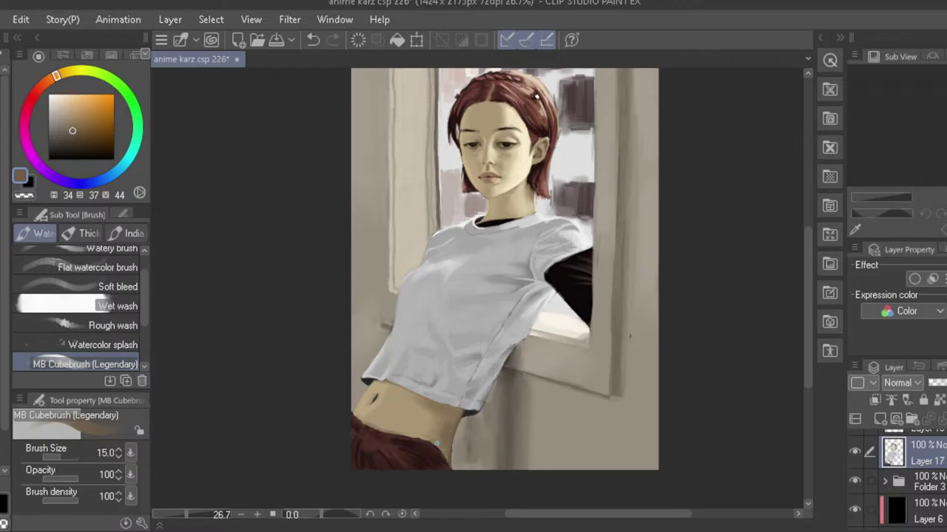
- Soften the skin shading above the waistband near the hip with the Blend tool, adjusting its size between 30 and 20
{"action": "key", "text": "g"}
{"action": "key", "text": "j"}
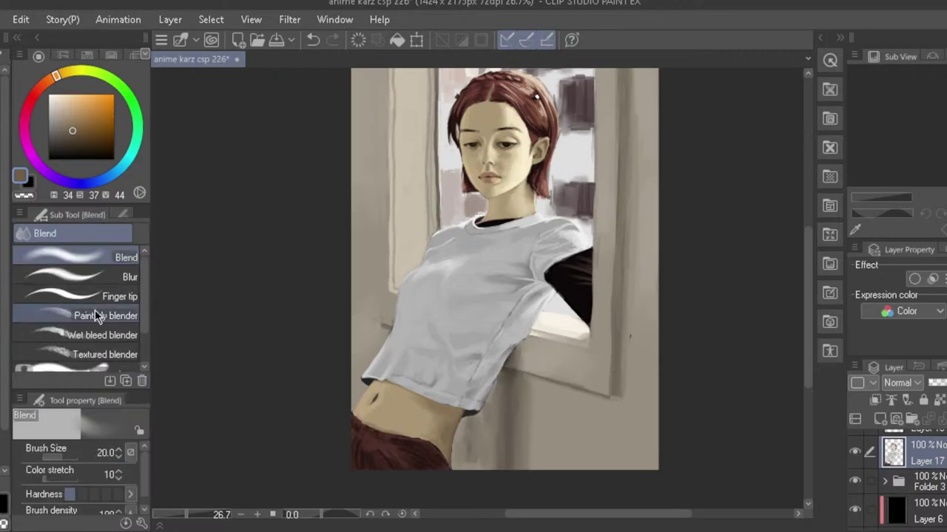
{"action": "key", "text": "bracketright"}
{"action": "key", "text": "bracketright"}
{"action": "key", "text": "bracketright"}
{"action": "key", "text": "bracketleft"}
{"action": "key", "text": "bracketleft"}
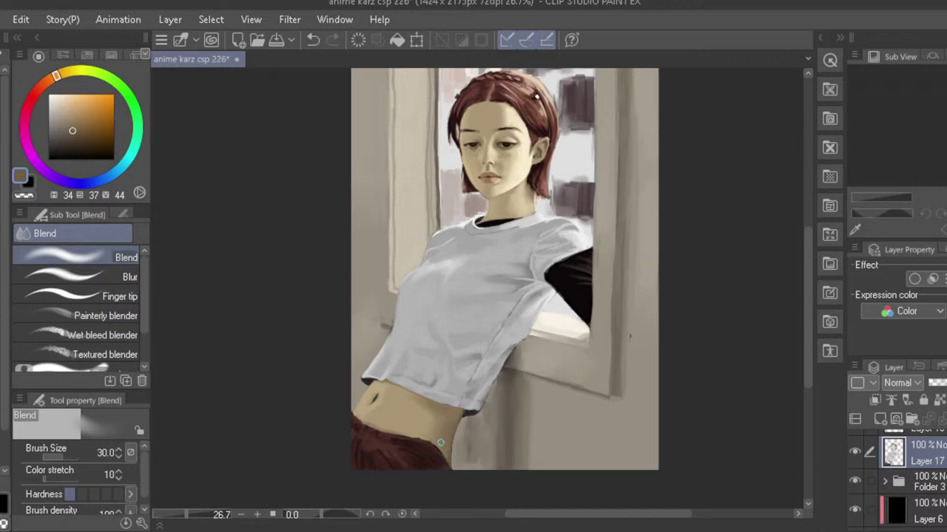
{"action": "key", "text": "bracketleft"}
{"action": "scroll", "coordinate": [396, 397], "scroll_direction": "down", "scroll_amount": 2}
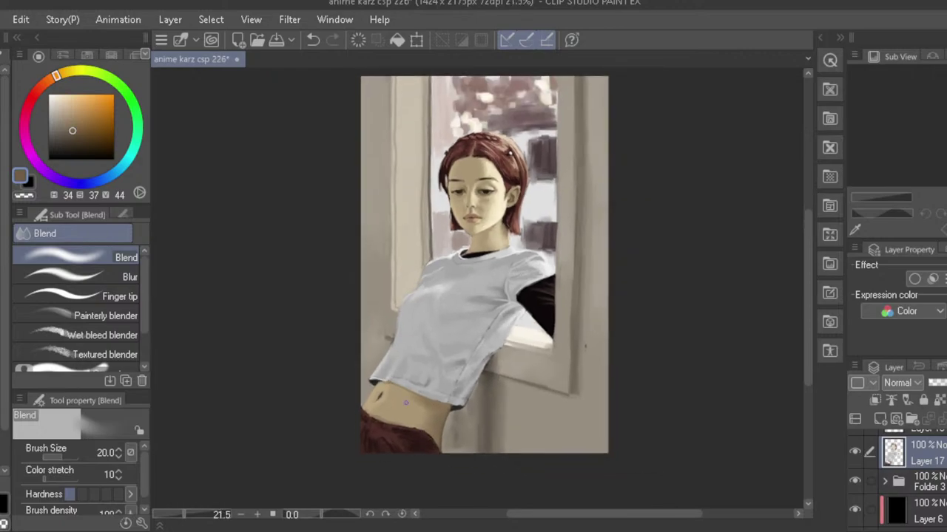
- Check the whole portrait with the canvas flipped horizontally, restore its orientation and save the illustration
{"action": "key", "text": "h"}
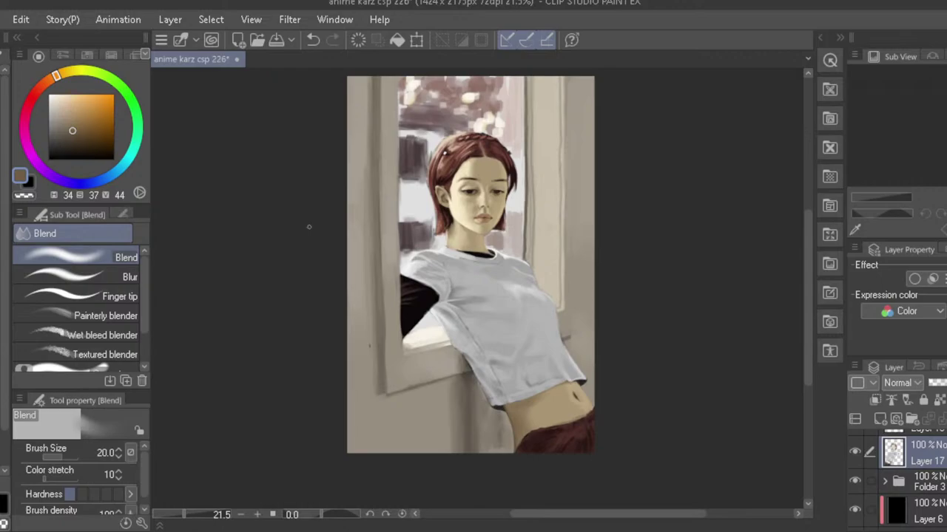
{"action": "key", "text": "h"}
{"action": "left_click_drag", "start_coordinate": [299, 232], "coordinate": [297, 258]}
{"action": "scroll", "coordinate": [301, 263], "scroll_direction": "down", "scroll_amount": 1}
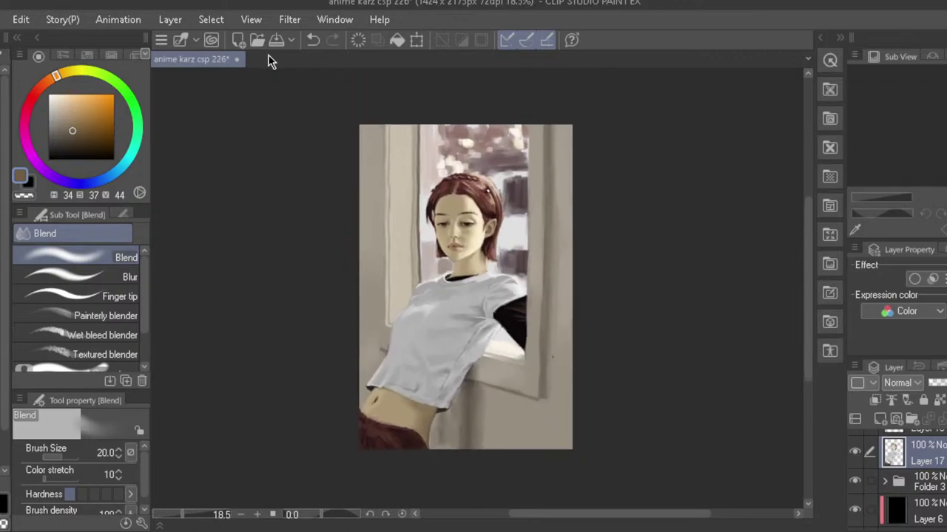
{"action": "left_click", "coordinate": [276, 41]}
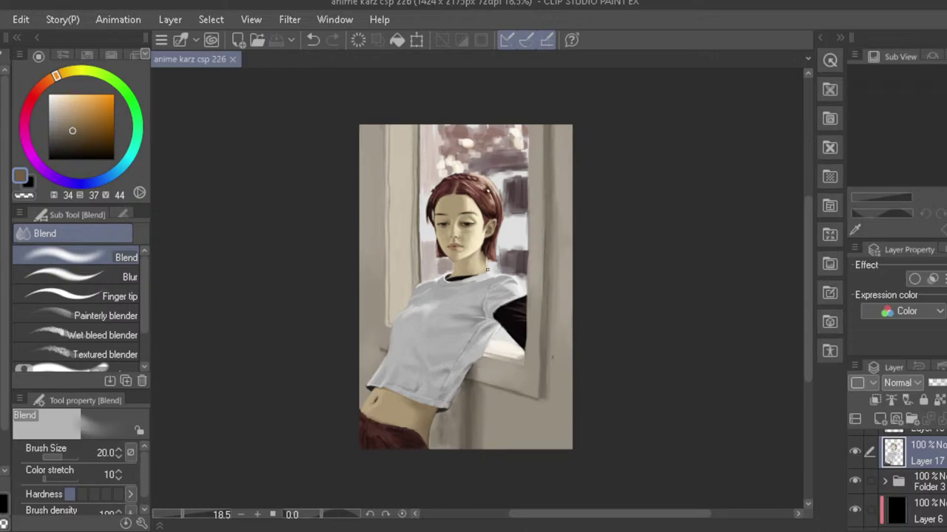
{"action": "scroll", "coordinate": [486, 268], "scroll_direction": "up", "scroll_amount": 4}
{"action": "scroll", "coordinate": [441, 250], "scroll_direction": "up", "scroll_amount": 1}
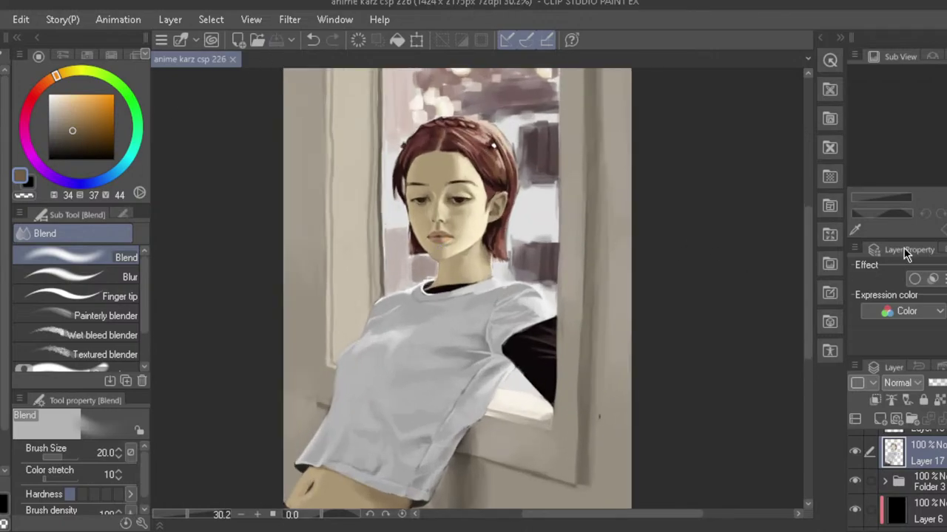
{"action": "left_click", "coordinate": [832, 196]}
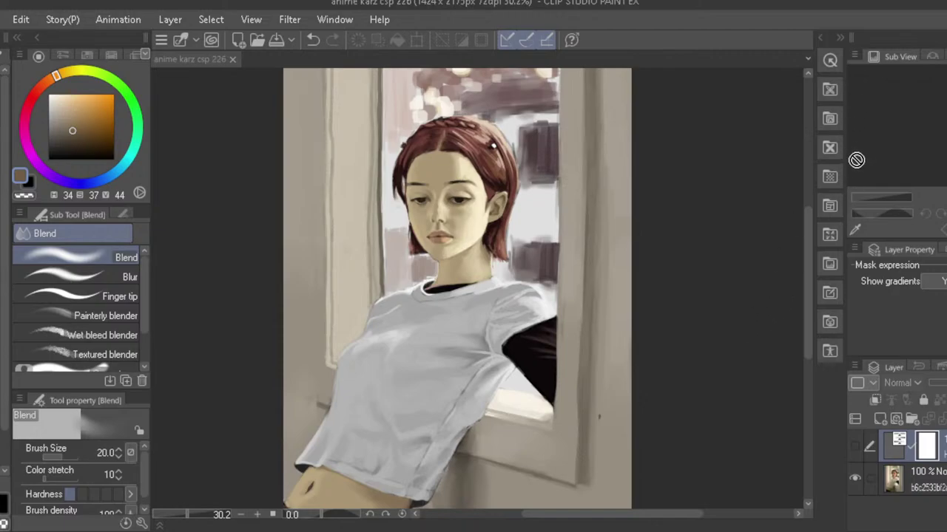
{"action": "left_click", "coordinate": [670, 412]}
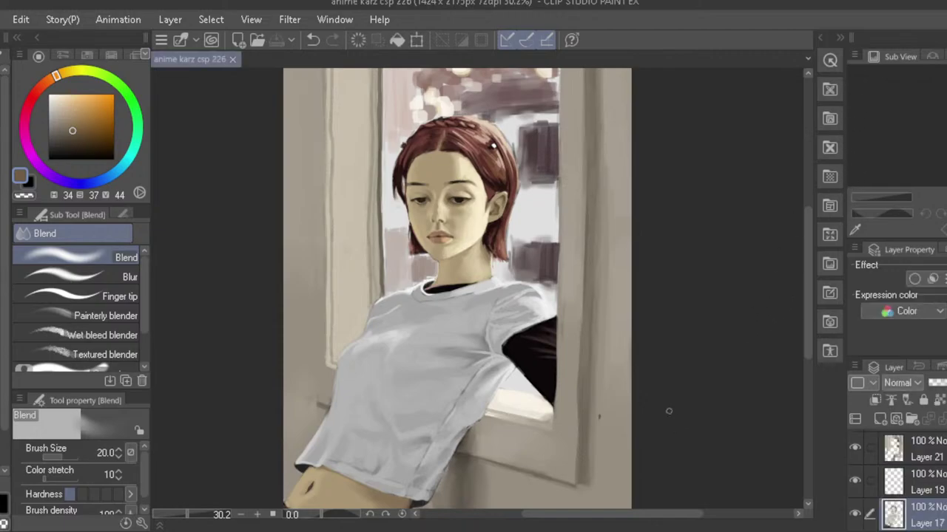
- Sample a light skin colour from the nose and refine the nostril area on Layer 17 with the MB Cubebrush, reducing its size to 5
{"action": "scroll", "coordinate": [429, 228], "scroll_direction": "up", "scroll_amount": 4}
{"action": "scroll", "coordinate": [429, 226], "scroll_direction": "up", "scroll_amount": 1}
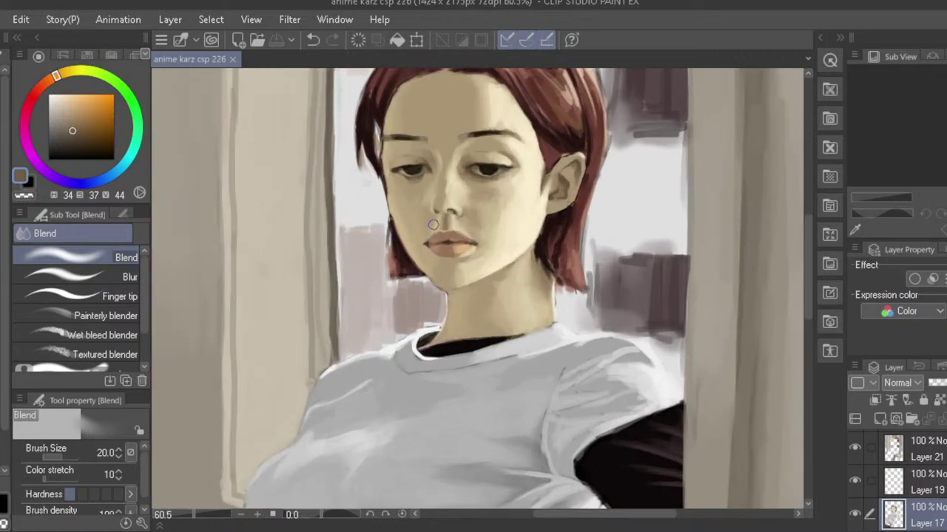
{"action": "left_click", "coordinate": [444, 210], "text": "alt"}
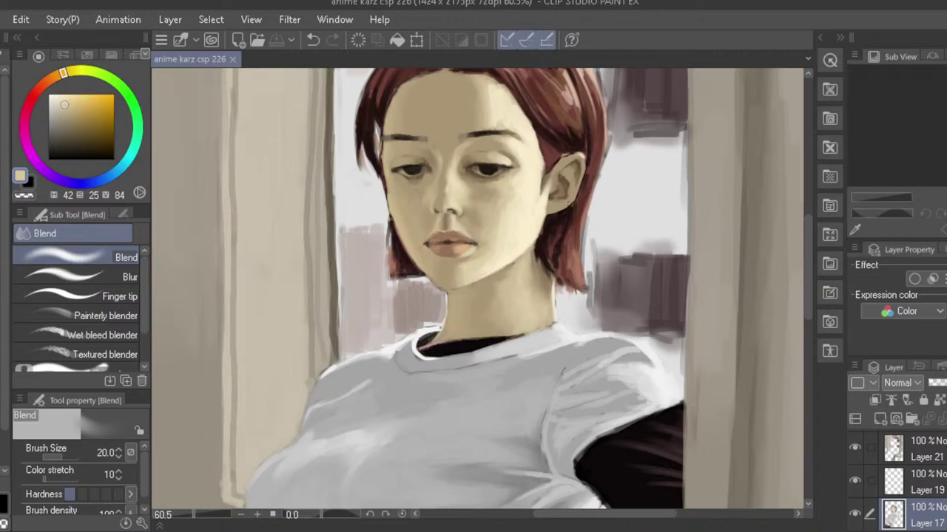
{"action": "key", "text": "b"}
{"action": "key", "text": "bracketleft"}
{"action": "key", "text": "bracketleft"}
{"action": "key", "text": "bracketleft"}
{"action": "key", "text": "bracketleft"}
{"action": "key", "text": "bracketleft"}
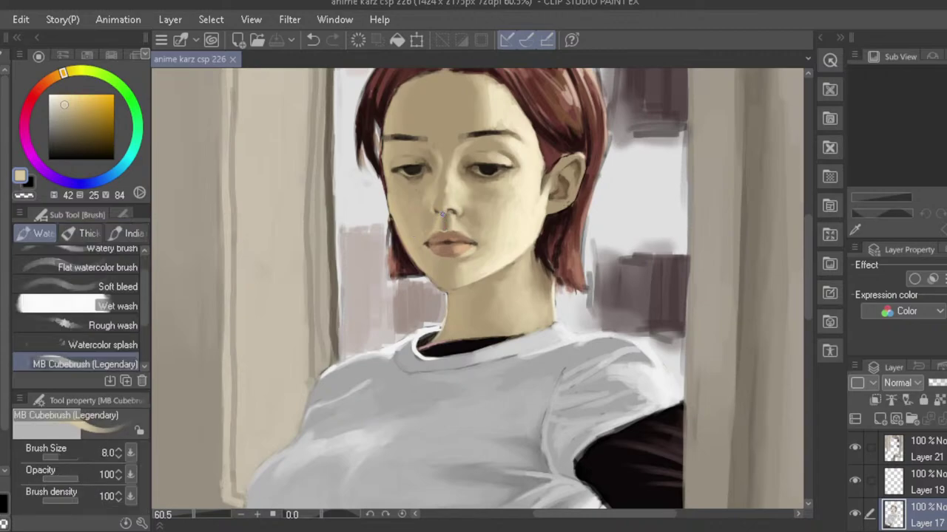
{"action": "left_click", "coordinate": [441, 214]}
{"action": "key", "text": "bracketleft"}
{"action": "key", "text": "bracketleft"}
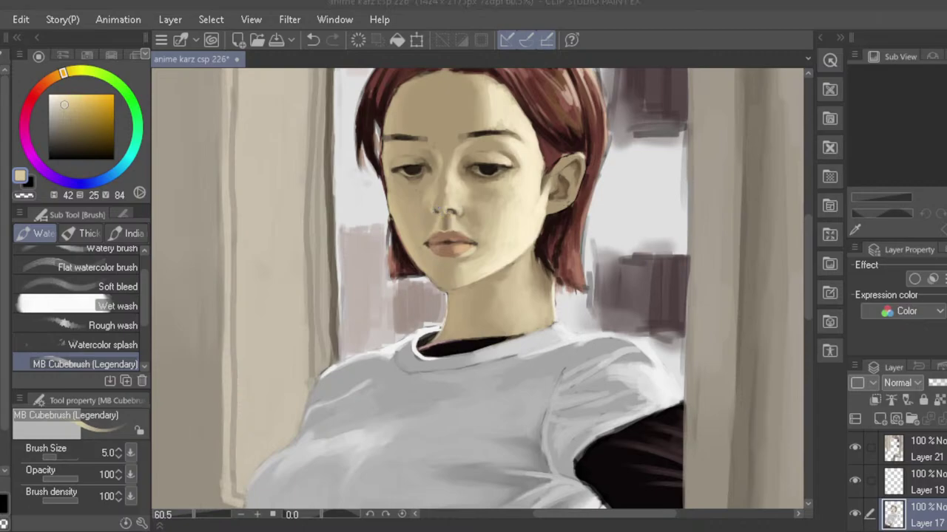
- Review the face and whole figure in mirrored view, flip the canvas back and save the file
{"action": "left_click_drag", "start_coordinate": [627, 514], "coordinate": [628, 513]}
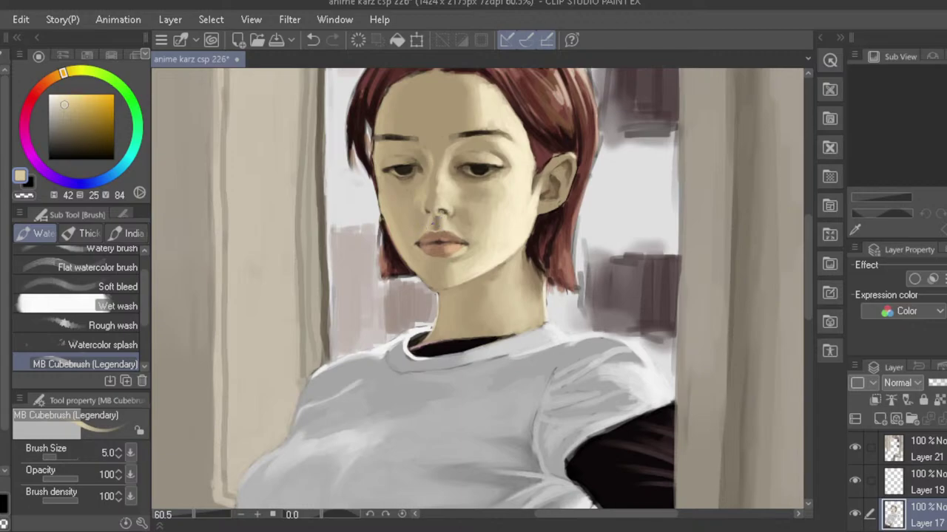
{"action": "left_click_drag", "start_coordinate": [429, 226], "coordinate": [400, 226]}
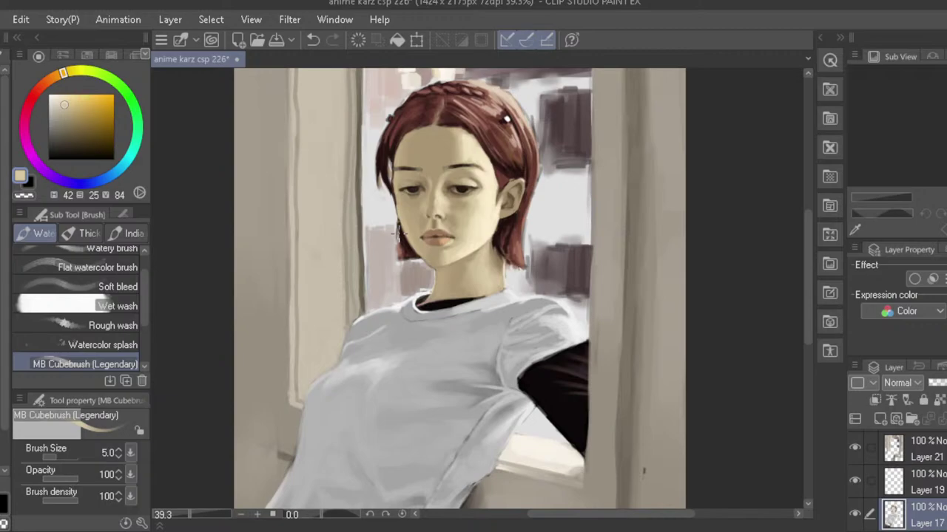
{"action": "key", "text": "h"}
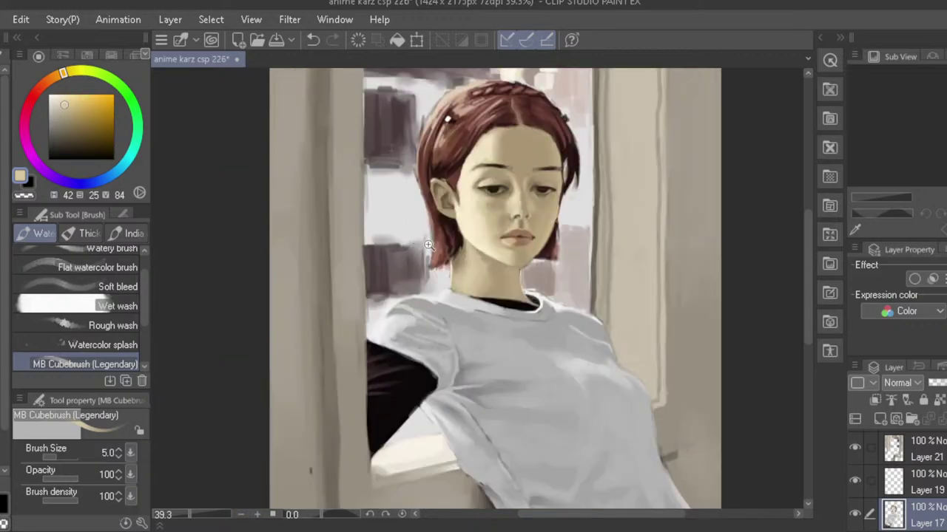
{"action": "scroll", "coordinate": [414, 242], "scroll_direction": "down", "scroll_amount": 2}
{"action": "key", "text": "h"}
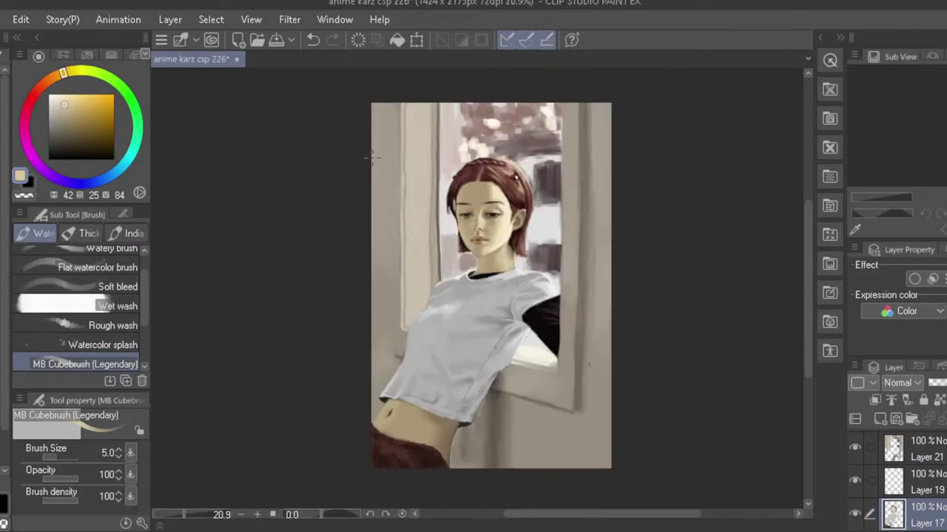
{"action": "left_click", "coordinate": [275, 46]}
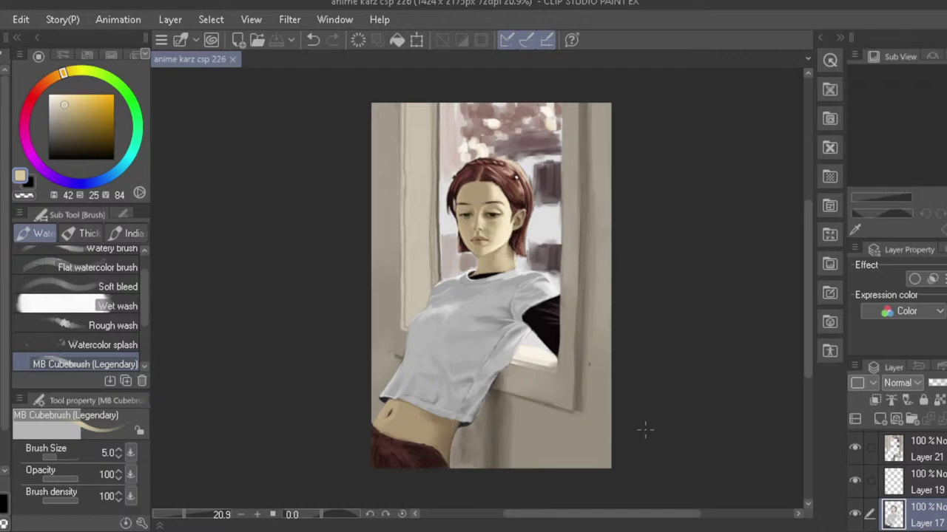
- Add a new layer directly above Layer 17 and choose a dark brown painting colour (H 24, S 23, V 26)
{"action": "scroll", "coordinate": [464, 210], "scroll_direction": "up", "scroll_amount": 4}
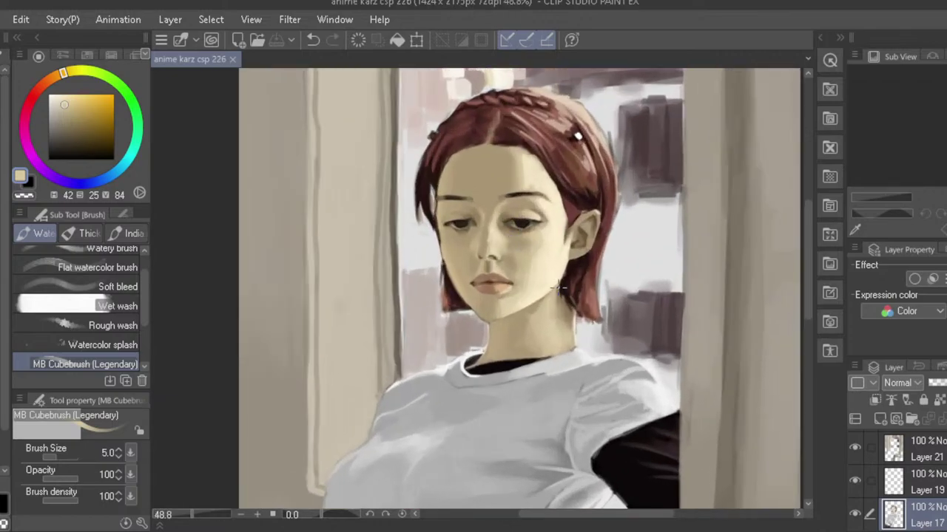
{"action": "scroll", "coordinate": [561, 287], "scroll_direction": "down", "scroll_amount": 3}
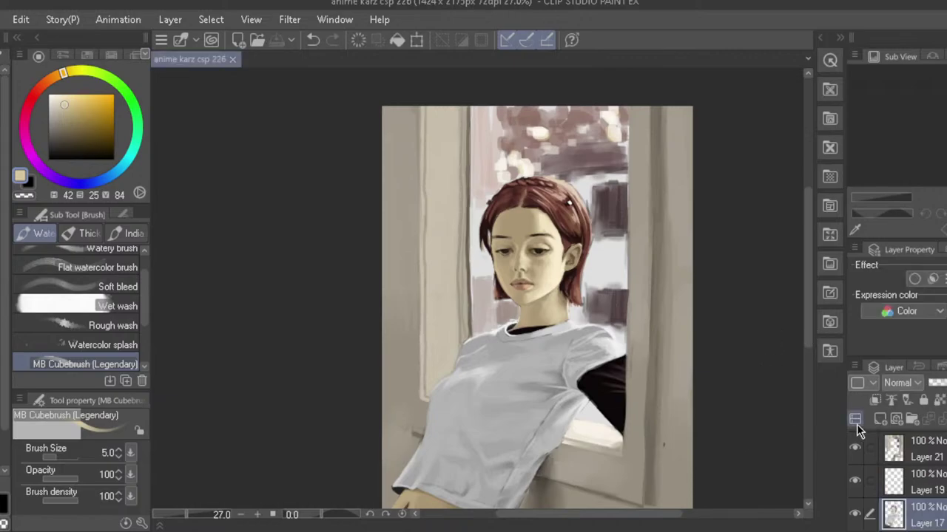
{"action": "scroll", "coordinate": [880, 500], "scroll_direction": "down", "scroll_amount": 1}
{"action": "scroll", "coordinate": [873, 498], "scroll_direction": "up", "scroll_amount": 1}
{"action": "left_click", "coordinate": [879, 419]}
{"action": "scroll", "coordinate": [469, 399], "scroll_direction": "up", "scroll_amount": 1}
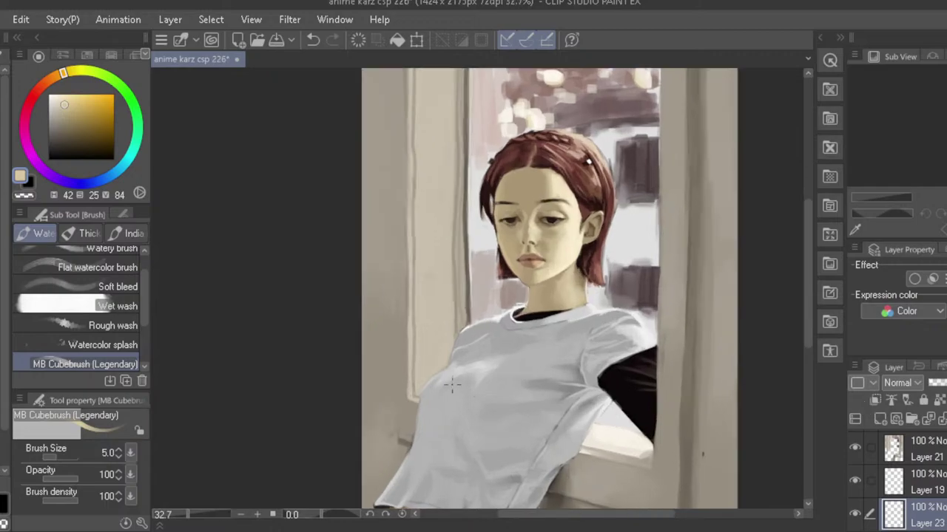
{"action": "left_click", "coordinate": [62, 143]}
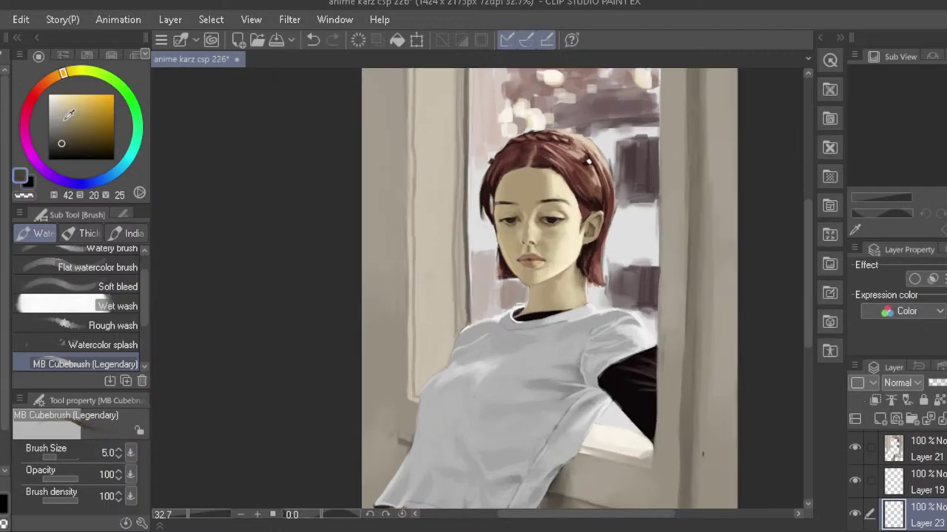
{"action": "left_click", "coordinate": [63, 142]}
{"action": "left_click_drag", "start_coordinate": [53, 83], "coordinate": [47, 79]}
- Paint the first dark stroke of a lettering print across the T-shirt's chest, adjusting the brush size and redoing unsatisfactory attempts
{"action": "key", "text": "bracketright"}
{"action": "key", "text": "bracketright"}
{"action": "key", "text": "bracketright"}
{"action": "key", "text": "bracketright"}
{"action": "key", "text": "bracketright"}
{"action": "key", "text": "bracketright"}
{"action": "key", "text": "bracketright"}
{"action": "key", "text": "bracketright"}
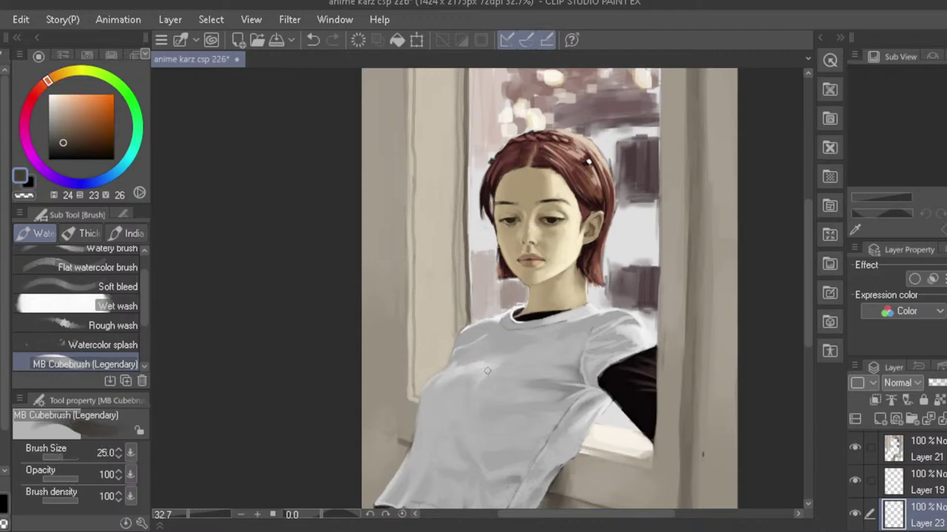
{"action": "key", "text": "ctrl+z"}
{"action": "key", "text": "bracketleft"}
{"action": "left_click_drag", "start_coordinate": [487, 369], "coordinate": [474, 367]}
{"action": "key", "text": "ctrl+z"}
{"action": "left_click_drag", "start_coordinate": [477, 367], "coordinate": [473, 367]}
- Build up the upper part of the chest letter with dark strokes, using brush sizes 10 and 17
{"action": "key", "text": "bracketleft"}
{"action": "key", "text": "bracketleft"}
{"action": "key", "text": "bracketleft"}
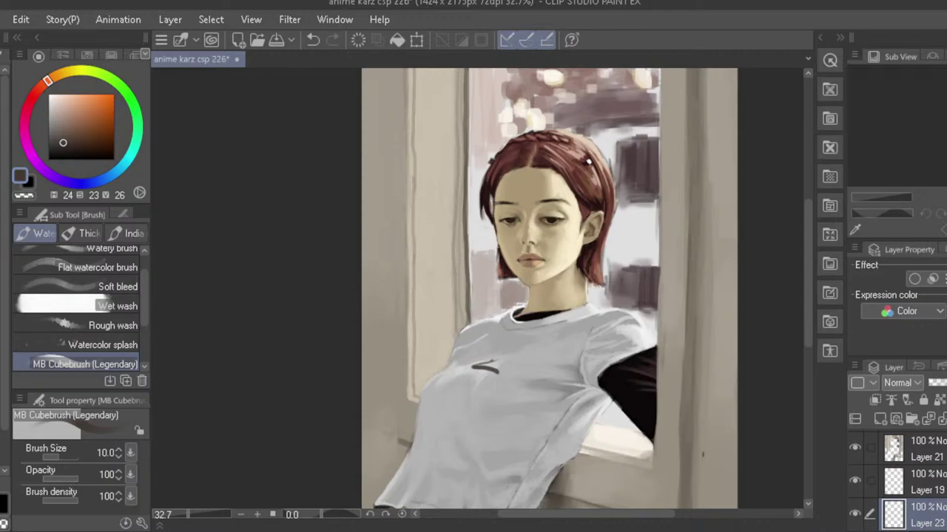
{"action": "left_click_drag", "start_coordinate": [502, 357], "coordinate": [498, 362]}
{"action": "key", "text": "bracketright"}
{"action": "key", "text": "bracketright"}
{"action": "key", "text": "bracketright"}
{"action": "mouse_move", "coordinate": [500, 358]}
{"action": "left_mouse_down"}
{"action": "mouse_move", "coordinate": [482, 360]}
{"action": "mouse_move", "coordinate": [502, 358]}
{"action": "left_mouse_up"}
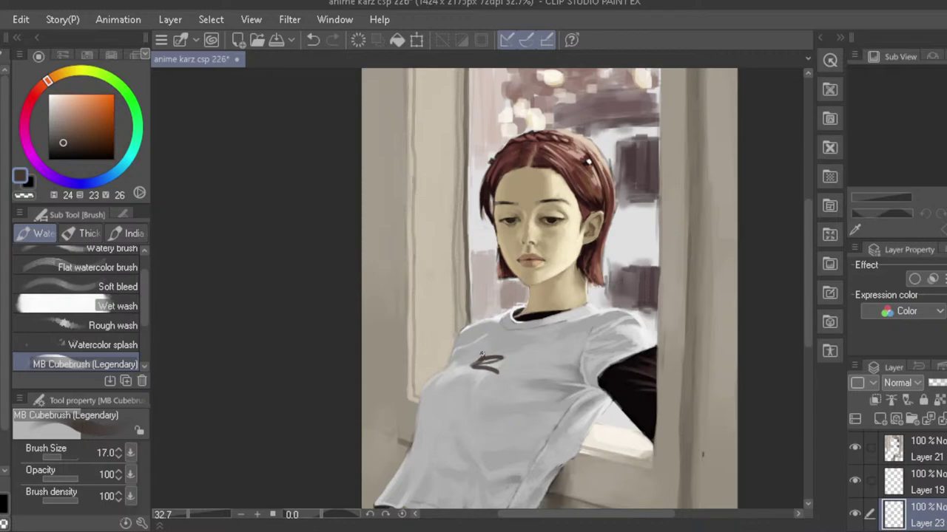
- Paint a second rounded letter beside the first on the T-shirt, reducing the brush to size 12 and repainting rejected strokes
{"action": "key", "text": "ctrl+z"}
{"action": "key", "text": "ctrl+y"}
{"action": "key", "text": "ctrl+z"}
{"action": "left_click_drag", "start_coordinate": [480, 357], "coordinate": [464, 361]}
{"action": "key", "text": "bracketleft"}
{"action": "key", "text": "bracketleft"}
{"action": "key", "text": "ctrl+z"}
{"action": "left_click_drag", "start_coordinate": [452, 367], "coordinate": [468, 364]}
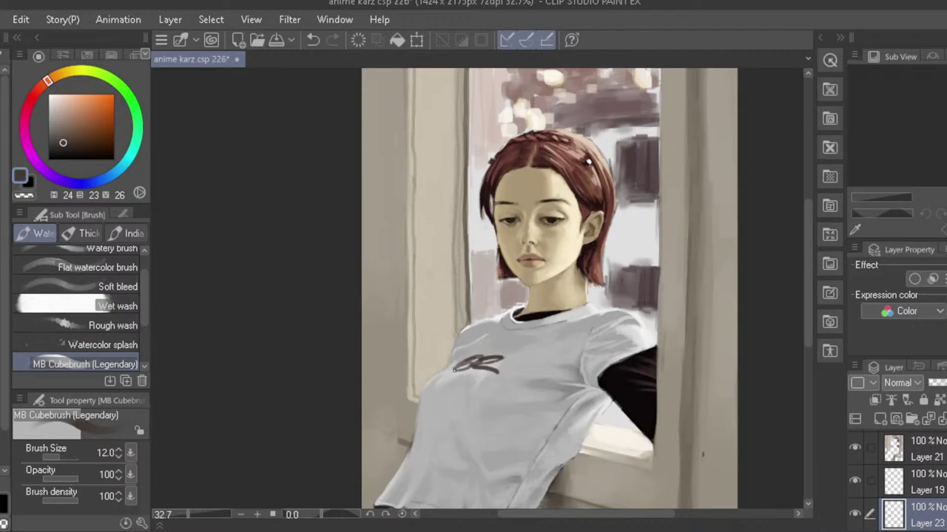
{"action": "key", "text": "ctrl+z"}
{"action": "left_click_drag", "start_coordinate": [470, 363], "coordinate": [455, 366]}
- Extend the chest lettering towards the shirt's outer edge in a lighter brown (H 24, S 16, V 40) at brush size 10
{"action": "left_click", "coordinate": [62, 137]}
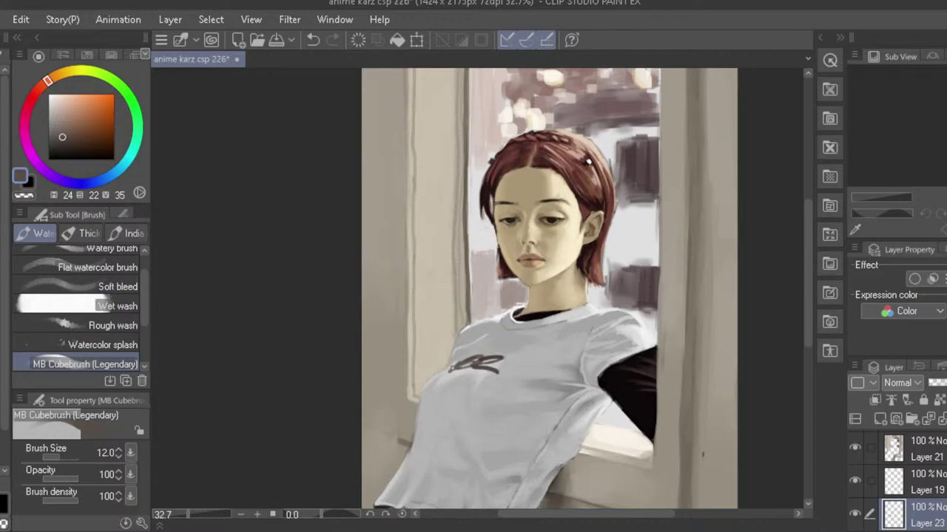
{"action": "key", "text": "ctrl+z"}
{"action": "left_click_drag", "start_coordinate": [62, 137], "coordinate": [58, 134]}
{"action": "key", "text": "bracketleft"}
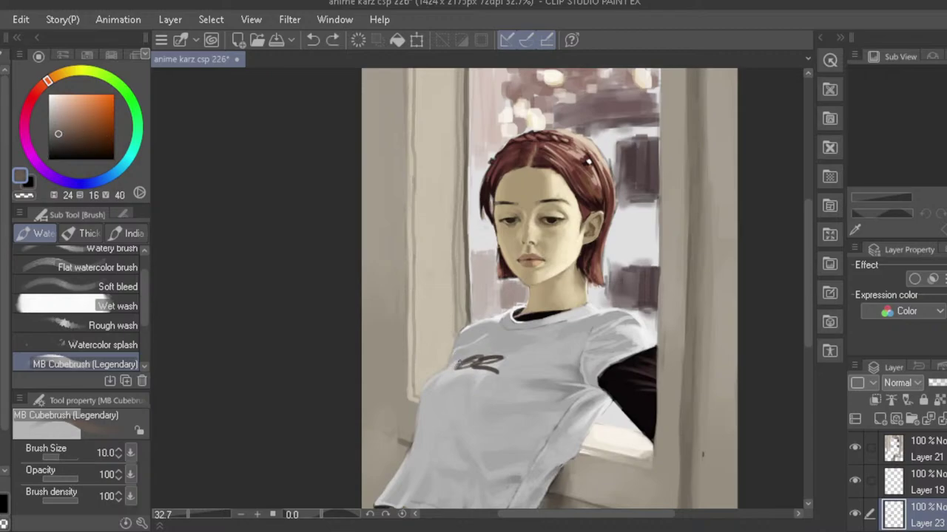
{"action": "left_click_drag", "start_coordinate": [459, 362], "coordinate": [444, 373]}
{"action": "key", "text": "ctrl+z"}
{"action": "key", "text": "ctrl+z"}
{"action": "left_click_drag", "start_coordinate": [442, 373], "coordinate": [436, 375]}
- Examine the shirt lettering in mirrored and normal orientation, both close up and with the whole figure in view
{"action": "scroll", "coordinate": [426, 293], "scroll_direction": "down", "scroll_amount": 2}
{"action": "key", "text": "h"}
{"action": "scroll", "coordinate": [414, 266], "scroll_direction": "down", "scroll_amount": 1}
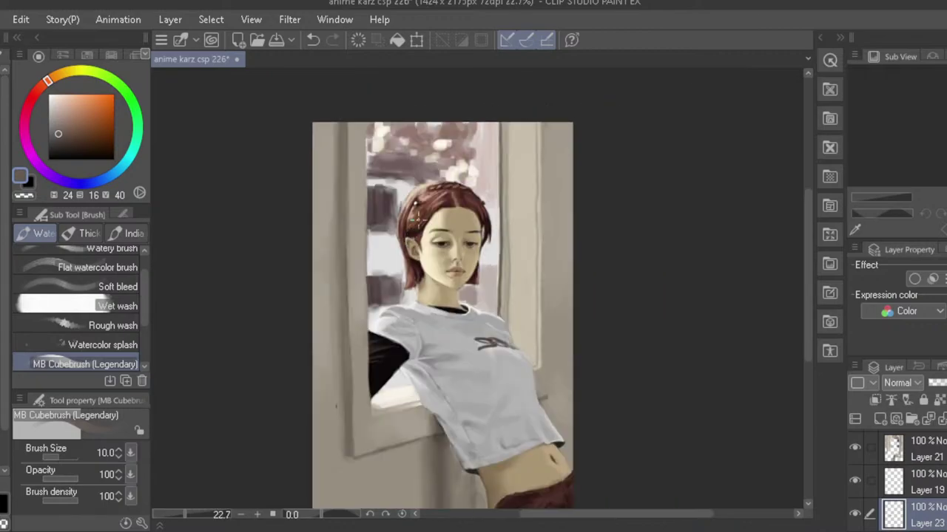
{"action": "key", "text": "h"}
{"action": "scroll", "coordinate": [417, 219], "scroll_direction": "up", "scroll_amount": 3}
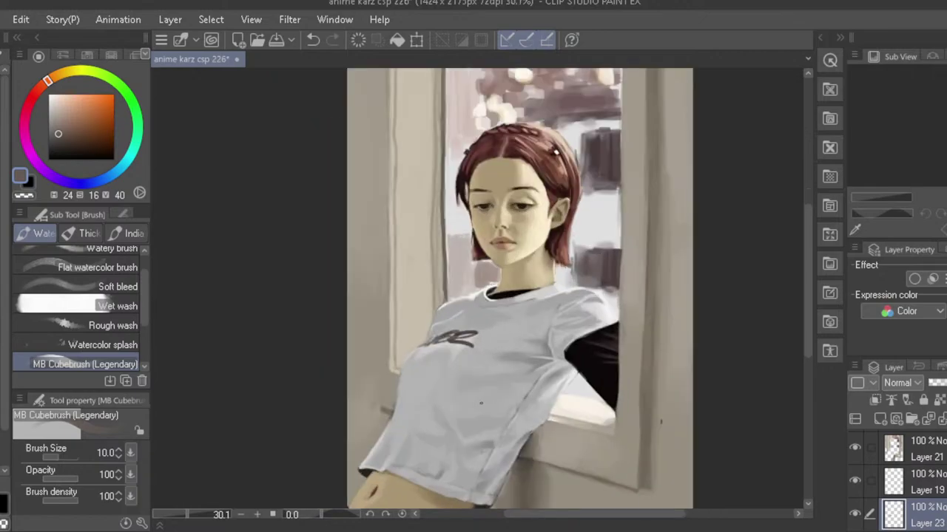
{"action": "scroll", "coordinate": [414, 300], "scroll_direction": "down", "scroll_amount": 2}
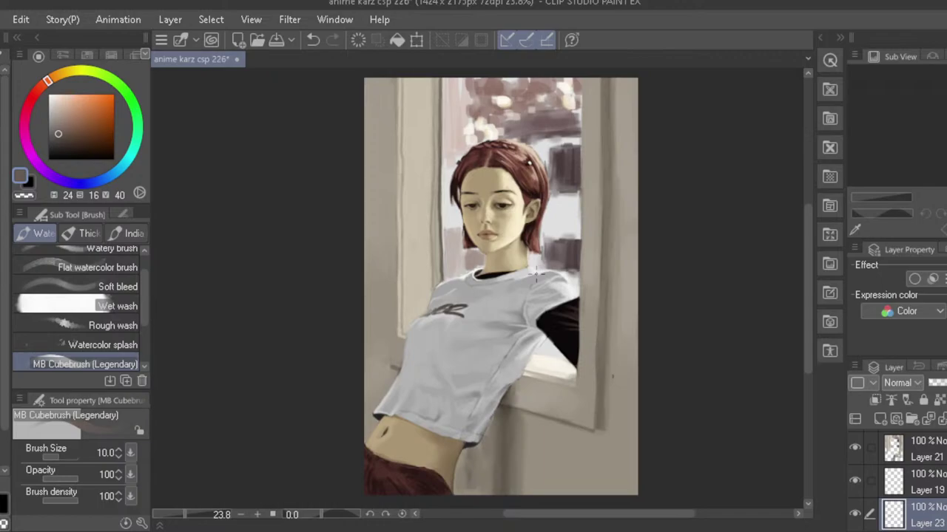
{"action": "key", "text": "ctrl+shift+e"}
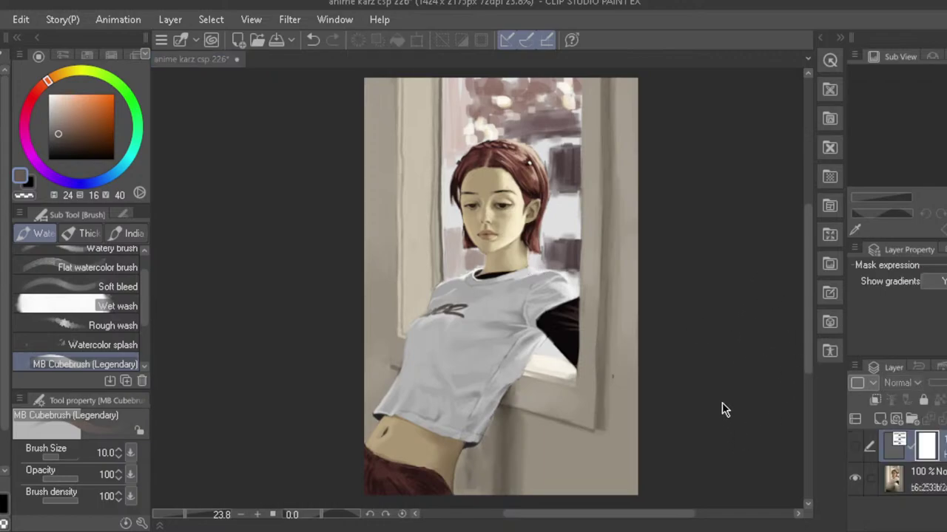
{"action": "key", "text": "ctrl+z"}
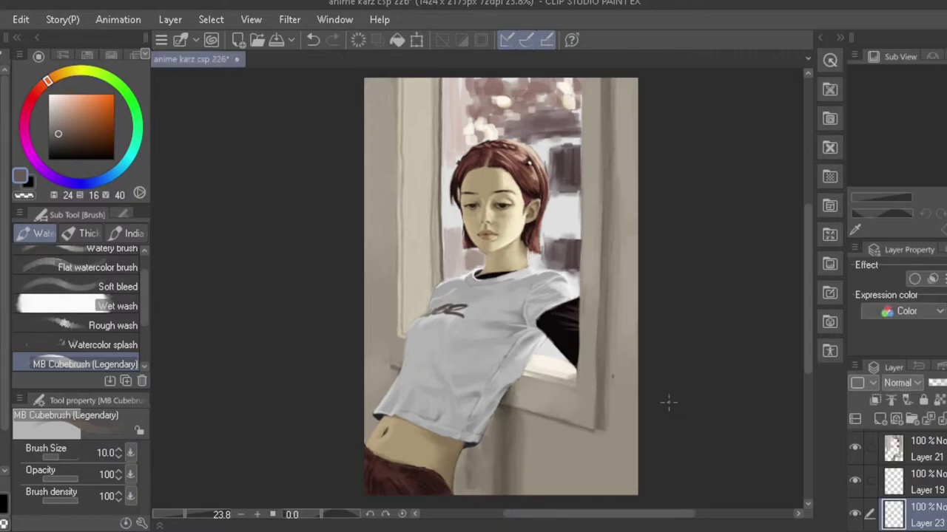
- Recheck the finished lettering on a mirrored canvas, restore the orientation and save the illustration
{"action": "left_click_drag", "start_coordinate": [485, 345], "coordinate": [478, 359]}
{"action": "scroll", "coordinate": [478, 351], "scroll_direction": "down", "scroll_amount": 2}
{"action": "key", "text": "h"}
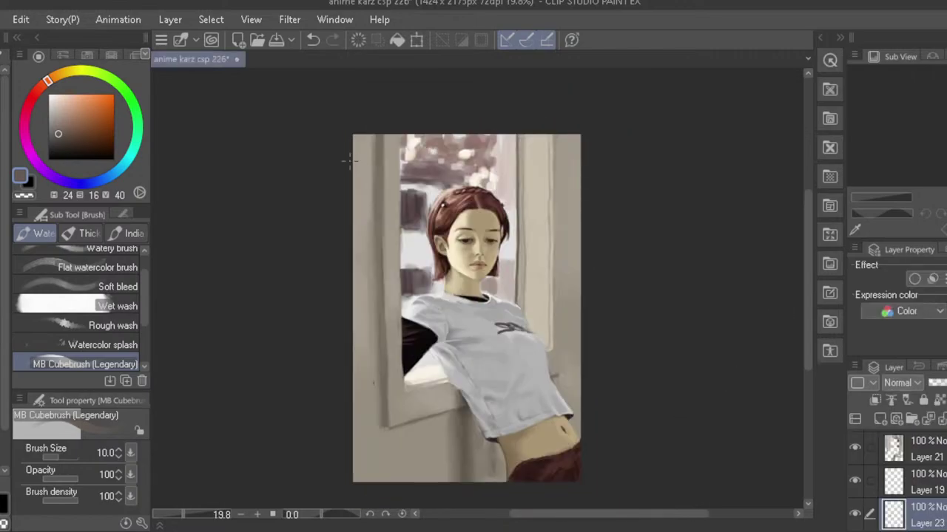
{"action": "key", "text": "h"}
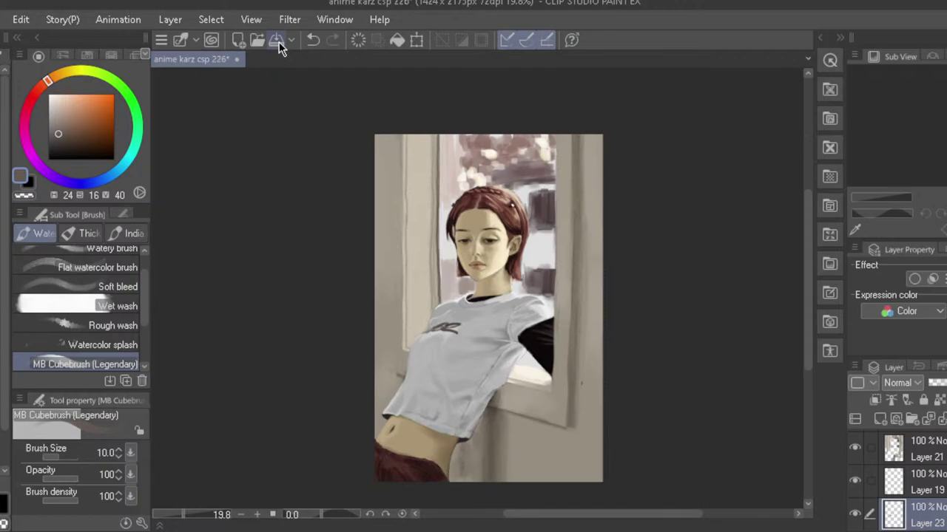
{"action": "left_click", "coordinate": [279, 44]}
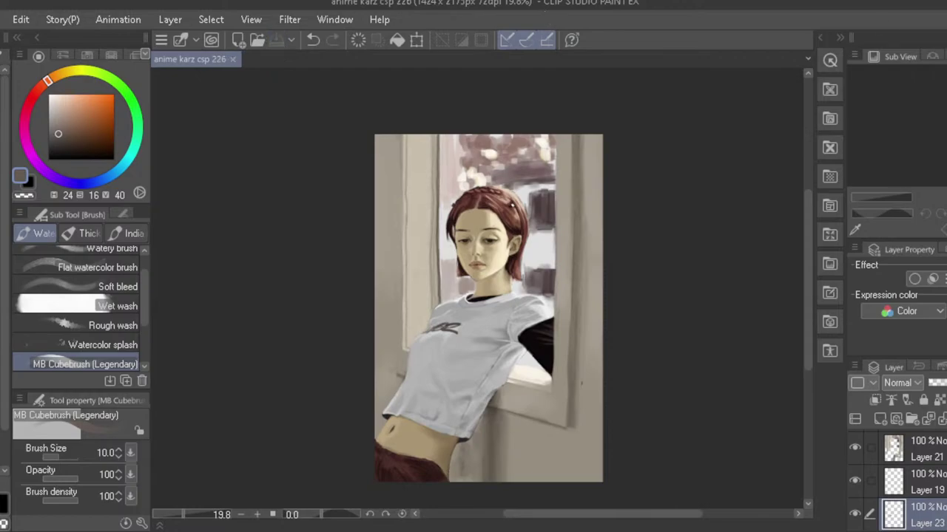
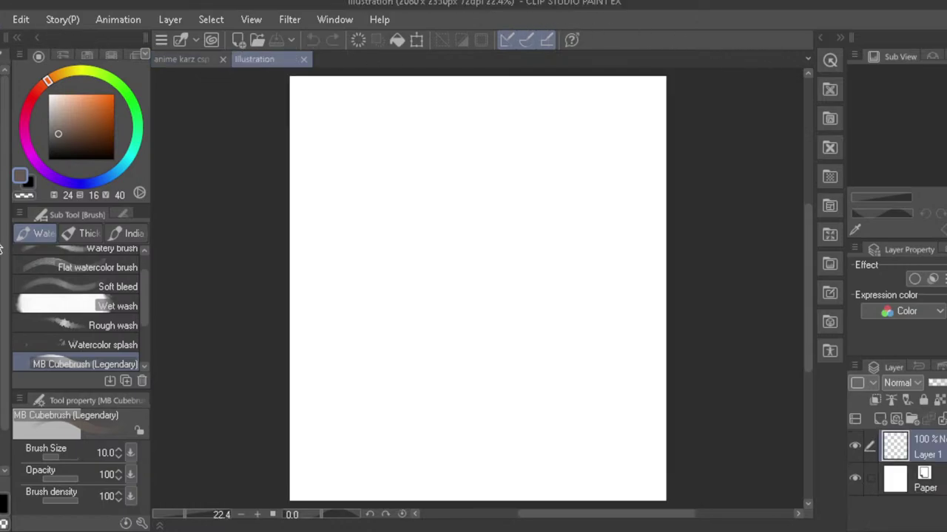
- Sketch a rough circle for the head in the canvas's upper right with the MB Cubebrush in black at size 20
{"action": "key", "text": "p"}
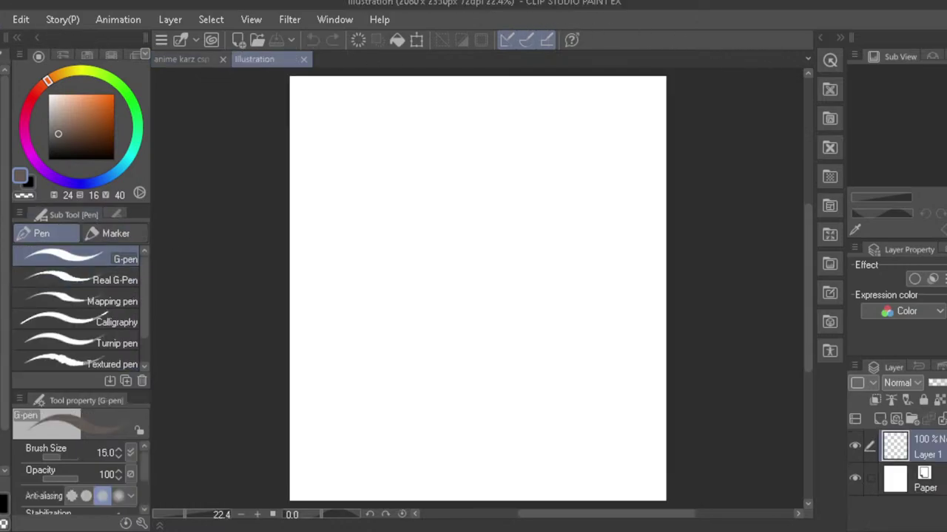
{"action": "key", "text": "b"}
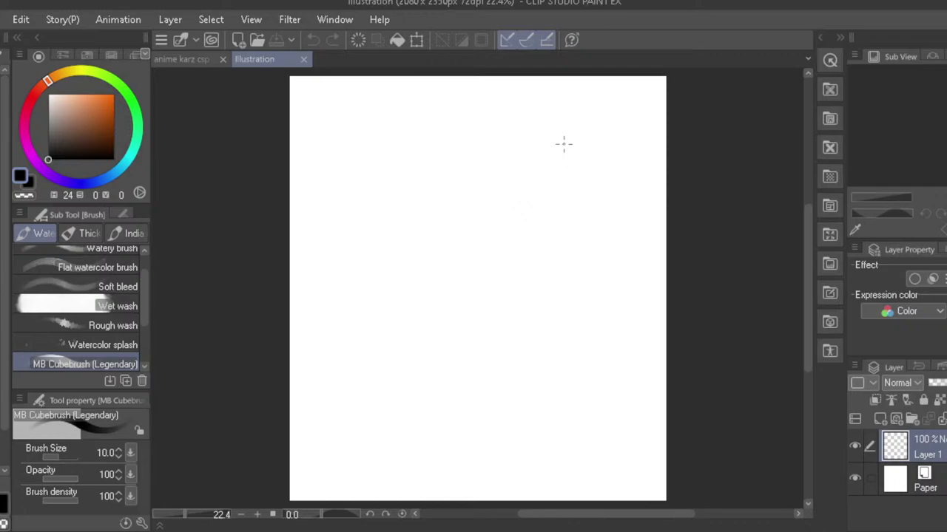
{"action": "key", "text": "bracketright"}
{"action": "key", "text": "bracketright"}
{"action": "key", "text": "bracketright"}
{"action": "key", "text": "bracketright"}
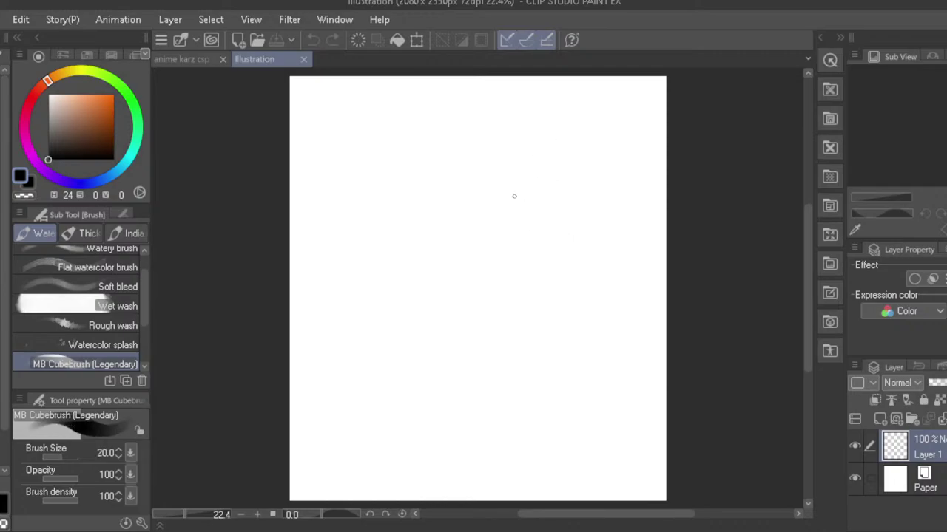
{"action": "mouse_move", "coordinate": [555, 144]}
{"action": "left_mouse_down"}
{"action": "mouse_move", "coordinate": [595, 205]}
{"action": "mouse_move", "coordinate": [522, 149]}
{"action": "mouse_move", "coordinate": [485, 209]}
{"action": "mouse_move", "coordinate": [512, 248]}
{"action": "left_mouse_up"}
{"action": "left_click_drag", "start_coordinate": [606, 193], "coordinate": [556, 250]}
{"action": "mouse_move", "coordinate": [494, 236]}
{"action": "left_mouse_down"}
{"action": "mouse_move", "coordinate": [571, 263]}
{"action": "mouse_move", "coordinate": [523, 154]}
{"action": "mouse_move", "coordinate": [602, 191]}
{"action": "mouse_move", "coordinate": [556, 259]}
{"action": "left_mouse_up"}
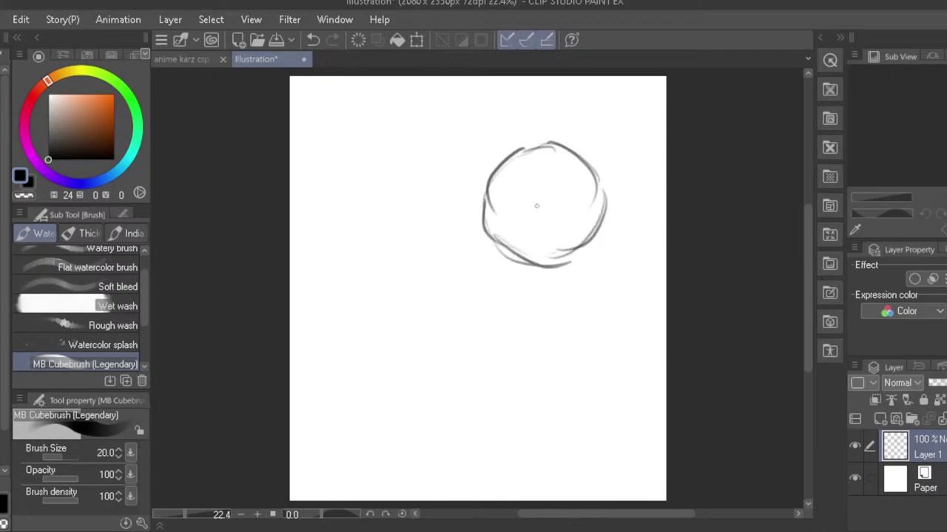
- Add a vertical face centre line extending below the circle and a horizontal eye line across it
{"action": "mouse_move", "coordinate": [530, 167]}
{"action": "left_mouse_down"}
{"action": "mouse_move", "coordinate": [519, 191]}
{"action": "mouse_move", "coordinate": [513, 329]}
{"action": "left_mouse_up"}
{"action": "left_click_drag", "start_coordinate": [515, 283], "coordinate": [514, 312]}
{"action": "mouse_move", "coordinate": [482, 226]}
{"action": "left_mouse_down"}
{"action": "mouse_move", "coordinate": [548, 235]}
{"action": "mouse_move", "coordinate": [494, 236]}
{"action": "mouse_move", "coordinate": [590, 230]}
{"action": "left_mouse_up"}
{"action": "key", "text": "ctrl+z"}
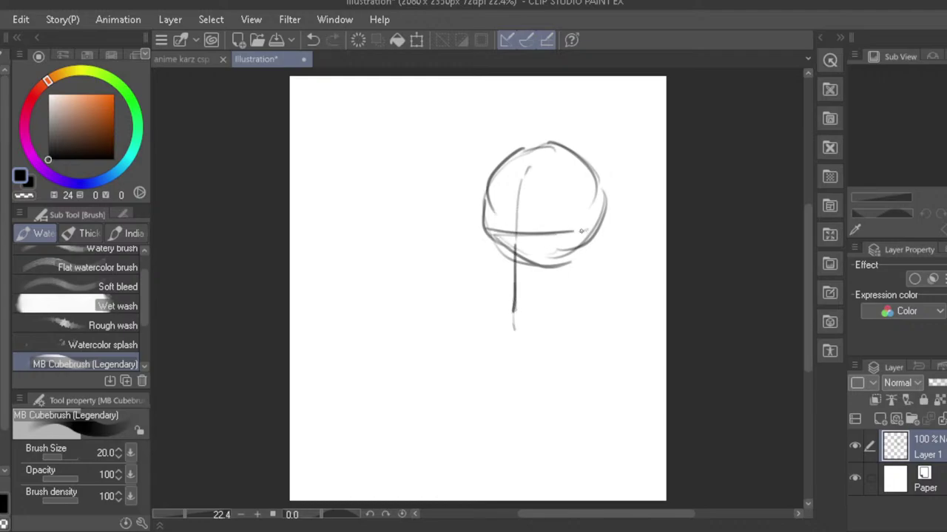
{"action": "key", "text": "ctrl+z"}
- Draw the far side of the face from the temple over the cheek to the chin, redrawing rejected strokes
{"action": "left_click_drag", "start_coordinate": [478, 220], "coordinate": [483, 274]}
{"action": "key", "text": "ctrl+z"}
{"action": "mouse_move", "coordinate": [478, 201]}
{"action": "left_mouse_down"}
{"action": "mouse_move", "coordinate": [485, 265]}
{"action": "mouse_move", "coordinate": [507, 299]}
{"action": "left_mouse_up"}
{"action": "key", "text": "ctrl+z"}
{"action": "left_click_drag", "start_coordinate": [485, 267], "coordinate": [493, 282]}
{"action": "key", "text": "ctrl+z"}
{"action": "key", "text": "ctrl+z"}
{"action": "mouse_move", "coordinate": [481, 233]}
{"action": "left_mouse_down"}
{"action": "mouse_move", "coordinate": [504, 302]}
{"action": "mouse_move", "coordinate": [492, 284]}
{"action": "mouse_move", "coordinate": [513, 310]}
{"action": "left_mouse_up"}
{"action": "key", "text": "ctrl+z"}
{"action": "key", "text": "ctrl+z"}
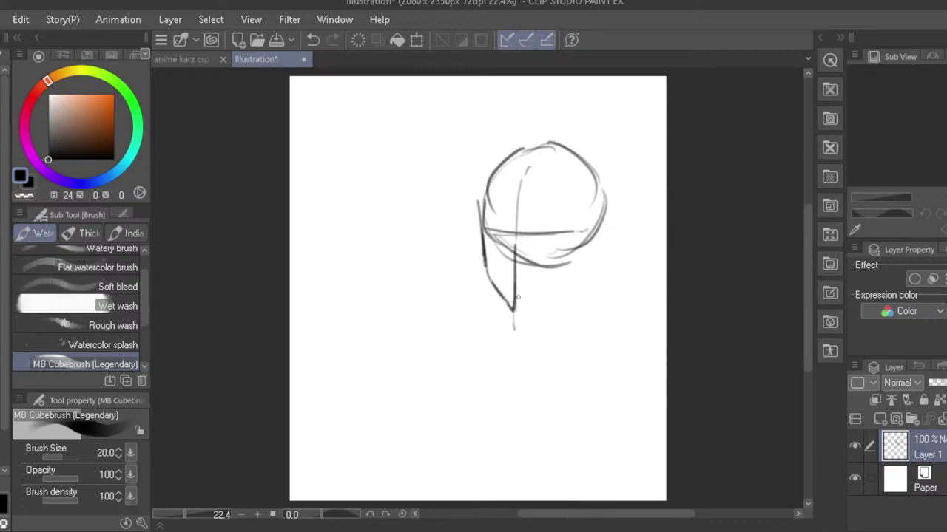
- Draw the near jawline from the chin up towards the ear, reworking the stroke until it fits
{"action": "left_click_drag", "start_coordinate": [515, 311], "coordinate": [547, 298]}
{"action": "key", "text": "ctrl+z"}
{"action": "mouse_move", "coordinate": [520, 312]}
{"action": "left_mouse_down"}
{"action": "mouse_move", "coordinate": [576, 285]}
{"action": "mouse_move", "coordinate": [568, 293]}
{"action": "mouse_move", "coordinate": [585, 271]}
{"action": "left_mouse_up"}
{"action": "key", "text": "ctrl+z"}
{"action": "key", "text": "ctrl+z"}
{"action": "key", "text": "ctrl+z"}
- Draw a rounded ear at the upper end of the jawline
{"action": "mouse_move", "coordinate": [597, 236]}
{"action": "left_mouse_down"}
{"action": "mouse_move", "coordinate": [611, 235]}
{"action": "mouse_move", "coordinate": [617, 252]}
{"action": "mouse_move", "coordinate": [615, 238]}
{"action": "mouse_move", "coordinate": [620, 255]}
{"action": "mouse_move", "coordinate": [584, 277]}
{"action": "left_mouse_up"}
{"action": "key", "text": "ctrl+z"}
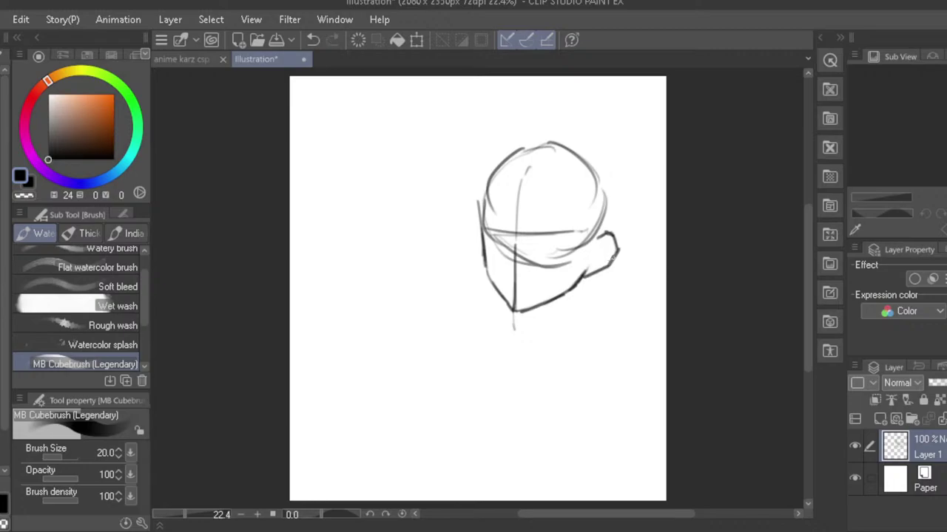
{"action": "mouse_move", "coordinate": [617, 251]}
{"action": "left_mouse_down"}
{"action": "mouse_move", "coordinate": [587, 287]}
{"action": "mouse_move", "coordinate": [578, 276]}
{"action": "left_mouse_up"}
{"action": "key", "text": "ctrl+z"}
{"action": "left_click_drag", "start_coordinate": [608, 232], "coordinate": [574, 249]}
- Erase the circle's construction lines along the far side of the face with the Hard eraser at size 80
{"action": "key", "text": "e"}
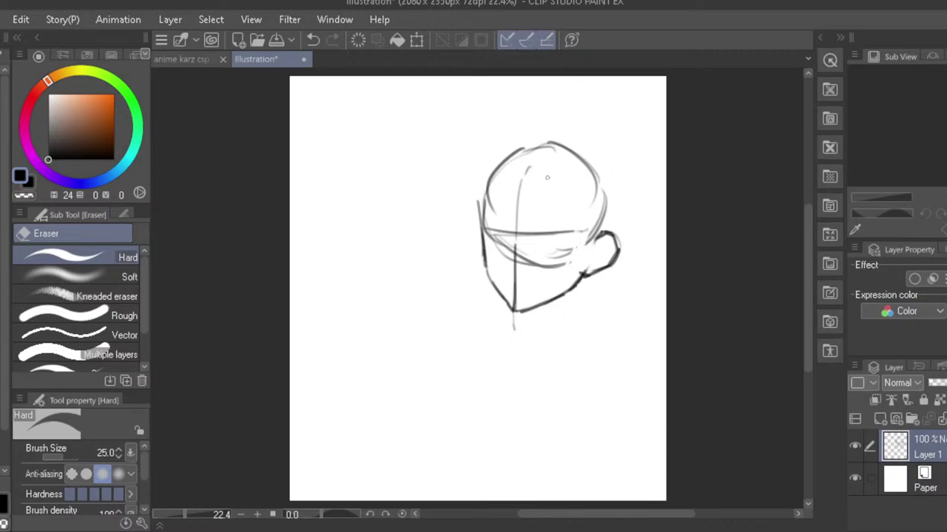
{"action": "key", "text": "]"}
{"action": "key", "text": "]"}
{"action": "key", "text": "]"}
{"action": "key", "text": "]"}
{"action": "key", "text": "]"}
{"action": "mouse_move", "coordinate": [540, 275]}
{"action": "left_mouse_down"}
{"action": "mouse_move", "coordinate": [491, 235]}
{"action": "mouse_move", "coordinate": [492, 184]}
{"action": "mouse_move", "coordinate": [511, 137]}
{"action": "left_mouse_up"}
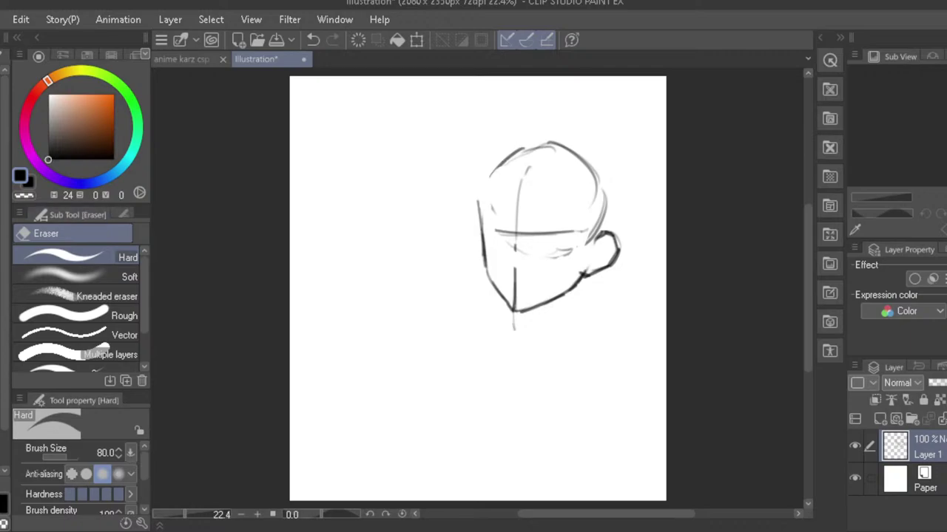
- Extend the far face contour upwards with the MB Cubebrush and curve it into the forehead
{"action": "left_click", "coordinate": [2, 258]}
{"action": "mouse_move", "coordinate": [478, 207]}
{"action": "left_mouse_down"}
{"action": "mouse_move", "coordinate": [481, 188]}
{"action": "mouse_move", "coordinate": [479, 214]}
{"action": "left_mouse_up"}
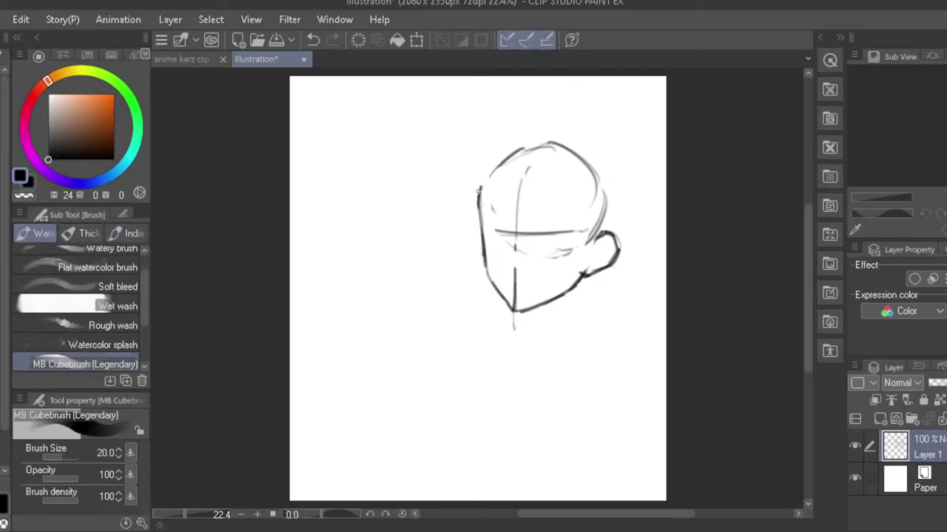
{"action": "mouse_move", "coordinate": [498, 144]}
{"action": "left_mouse_down"}
{"action": "mouse_move", "coordinate": [479, 184]}
{"action": "mouse_move", "coordinate": [498, 147]}
{"action": "mouse_move", "coordinate": [477, 189]}
{"action": "left_mouse_up"}
{"action": "key", "text": "ctrl+z"}
{"action": "key", "text": "ctrl+z"}
{"action": "key", "text": "ctrl+y"}
{"action": "key", "text": "ctrl+z"}
{"action": "key", "text": "ctrl+y"}
{"action": "key", "text": "ctrl+z"}
- Draw the crown as an arc outside the circle and bring the back of the head down to the ear
{"action": "left_click_drag", "start_coordinate": [499, 148], "coordinate": [570, 123]}
{"action": "key", "text": "ctrl+z"}
{"action": "key", "text": "ctrl+z"}
{"action": "mouse_move", "coordinate": [497, 150]}
{"action": "left_mouse_down"}
{"action": "mouse_move", "coordinate": [585, 136]}
{"action": "mouse_move", "coordinate": [612, 156]}
{"action": "mouse_move", "coordinate": [619, 201]}
{"action": "left_mouse_up"}
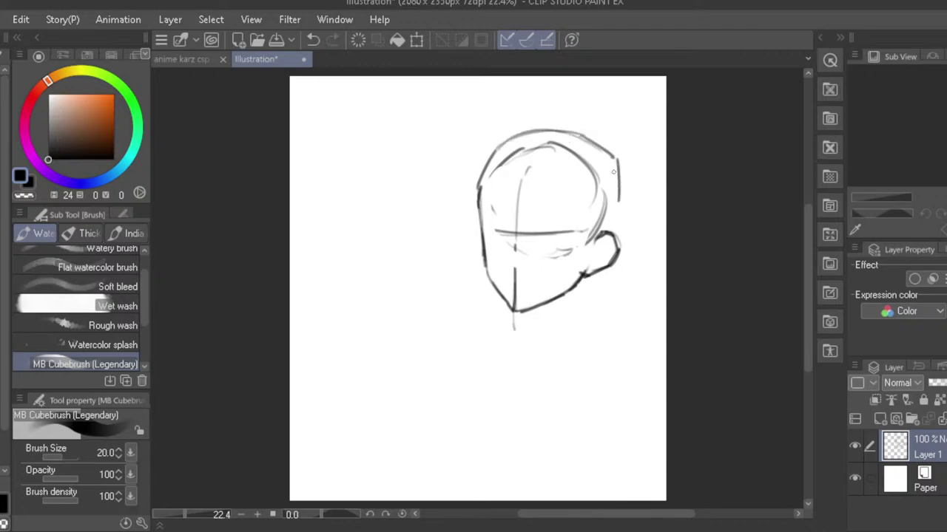
{"action": "key", "text": "ctrl+z"}
{"action": "left_click_drag", "start_coordinate": [615, 159], "coordinate": [621, 198]}
{"action": "left_click_drag", "start_coordinate": [621, 194], "coordinate": [607, 232]}
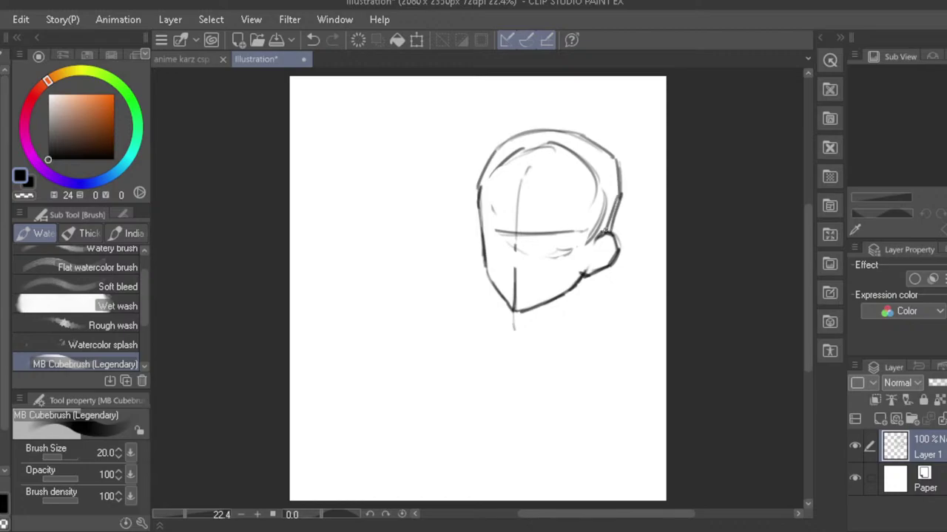
{"action": "key", "text": "ctrl+z"}
{"action": "key", "text": "ctrl+z"}
{"action": "left_click_drag", "start_coordinate": [620, 195], "coordinate": [609, 234]}
- Draw the back line of the neck straight down from below the ear
{"action": "left_click_drag", "start_coordinate": [584, 278], "coordinate": [585, 341]}
{"action": "key", "text": "ctrl+z"}
{"action": "key", "text": "ctrl+z"}
{"action": "left_click_drag", "start_coordinate": [584, 299], "coordinate": [586, 341]}
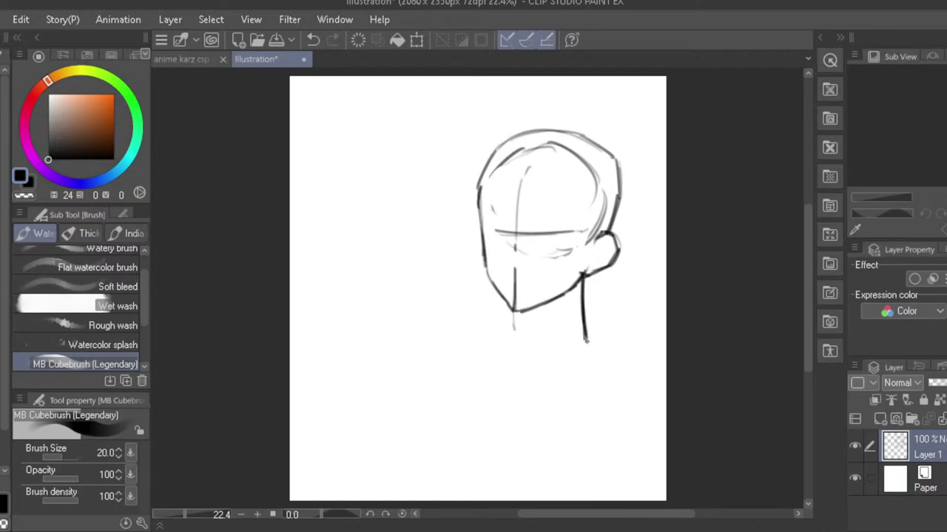
- Draw the front line of the neck down from beneath the chin, repeating rejected strokes
{"action": "left_click_drag", "start_coordinate": [533, 312], "coordinate": [538, 347]}
{"action": "left_click_drag", "start_coordinate": [531, 310], "coordinate": [530, 352]}
{"action": "left_click_drag", "start_coordinate": [530, 310], "coordinate": [527, 353]}
{"action": "key", "text": "ctrl+z"}
{"action": "key", "text": "ctrl+z"}
{"action": "left_click_drag", "start_coordinate": [531, 310], "coordinate": [527, 355]}
{"action": "key", "text": "ctrl+z"}
{"action": "key", "text": "ctrl+z"}
{"action": "left_click_drag", "start_coordinate": [531, 310], "coordinate": [528, 352]}
- Shorten the neck by erasing the lower ends of both neck lines
{"action": "key", "text": "e"}
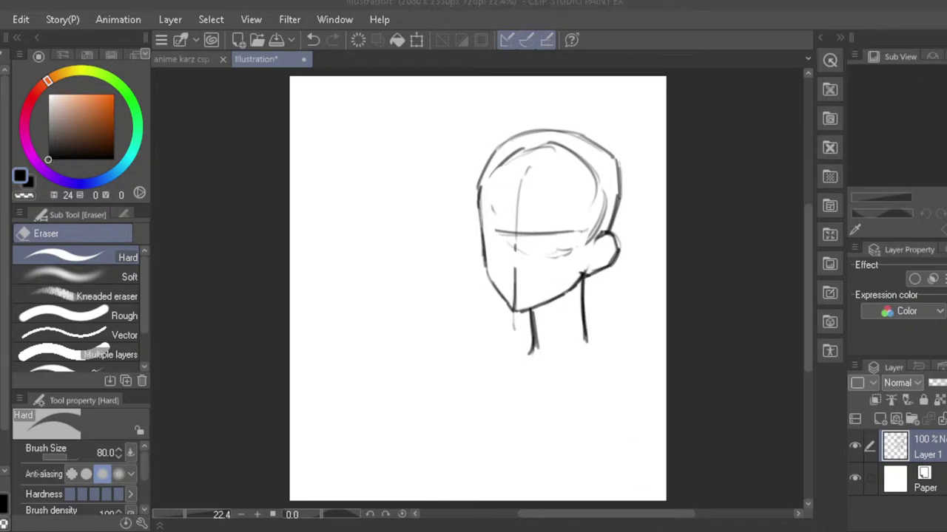
{"action": "mouse_move", "coordinate": [578, 339]}
{"action": "left_mouse_down"}
{"action": "mouse_move", "coordinate": [546, 336]}
{"action": "mouse_move", "coordinate": [496, 335]}
{"action": "mouse_move", "coordinate": [526, 346]}
{"action": "mouse_move", "coordinate": [534, 338]}
{"action": "mouse_move", "coordinate": [483, 360]}
{"action": "left_mouse_up"}
{"action": "key", "text": "b"}
{"action": "key", "text": "ctrl+z"}
{"action": "key", "text": "ctrl+z"}
{"action": "key", "text": "ctrl+z"}
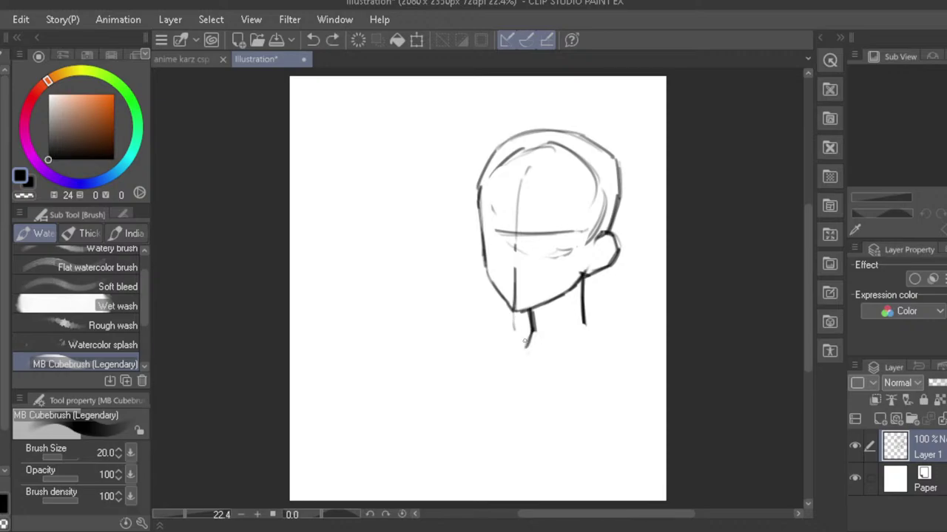
- Draw both shoulder lines sloping outwards from the base of the neck and reinforce the curve at the neck's back
{"action": "mouse_move", "coordinate": [532, 327]}
{"action": "left_mouse_down"}
{"action": "mouse_move", "coordinate": [501, 355]}
{"action": "mouse_move", "coordinate": [482, 355]}
{"action": "left_mouse_up"}
{"action": "key", "text": "ctrl+z"}
{"action": "left_click_drag", "start_coordinate": [583, 313], "coordinate": [628, 353]}
{"action": "left_click_drag", "start_coordinate": [583, 331], "coordinate": [642, 363]}
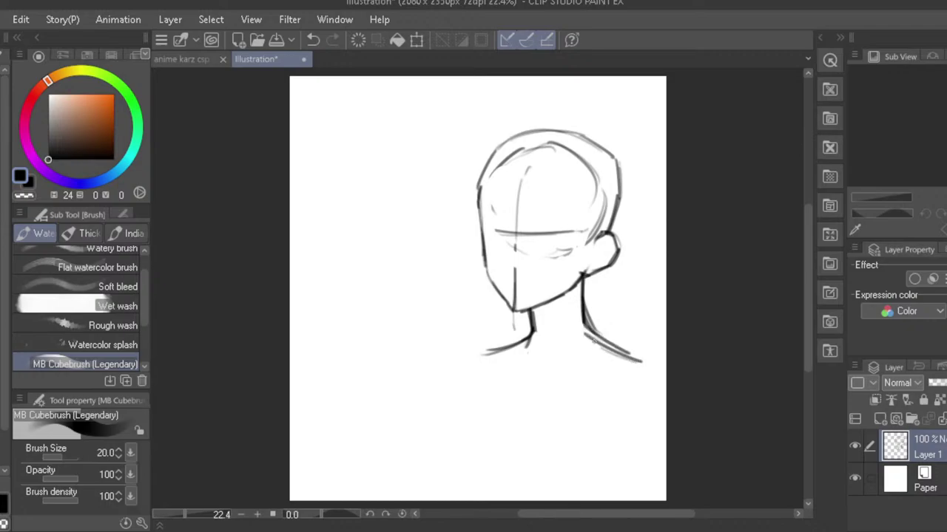
{"action": "left_click_drag", "start_coordinate": [581, 311], "coordinate": [592, 336]}
- Lasso the ear, shift it slightly inwards and down with Scale/Rotate, apply the transformation and deselect
{"action": "key", "text": "e"}
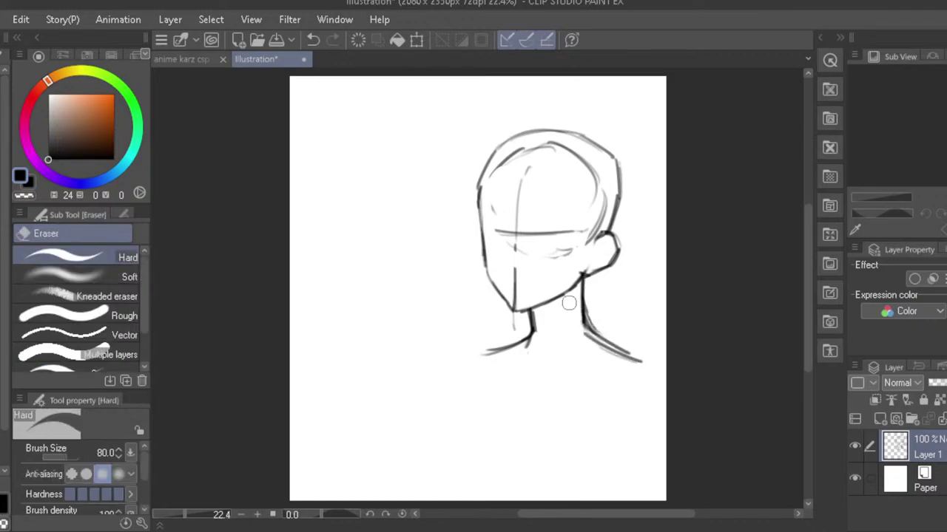
{"action": "key", "text": "m"}
{"action": "mouse_move", "coordinate": [621, 222]}
{"action": "left_mouse_down"}
{"action": "mouse_move", "coordinate": [621, 274]}
{"action": "mouse_move", "coordinate": [585, 273]}
{"action": "mouse_move", "coordinate": [601, 231]}
{"action": "left_mouse_up"}
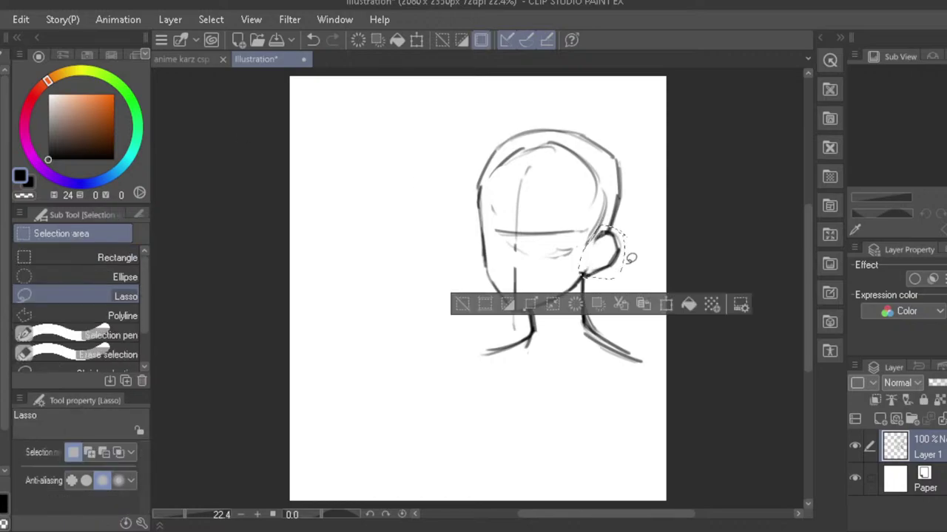
{"action": "left_click", "coordinate": [646, 305]}
{"action": "left_click_drag", "start_coordinate": [588, 279], "coordinate": [586, 281]}
{"action": "left_click_drag", "start_coordinate": [596, 244], "coordinate": [591, 240]}
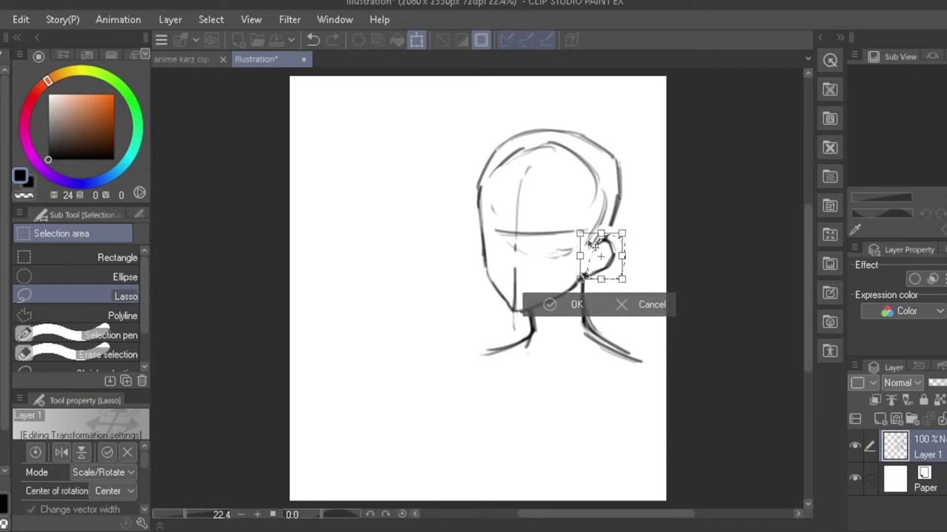
{"action": "left_click", "coordinate": [550, 304]}
{"action": "left_click", "coordinate": [456, 304]}
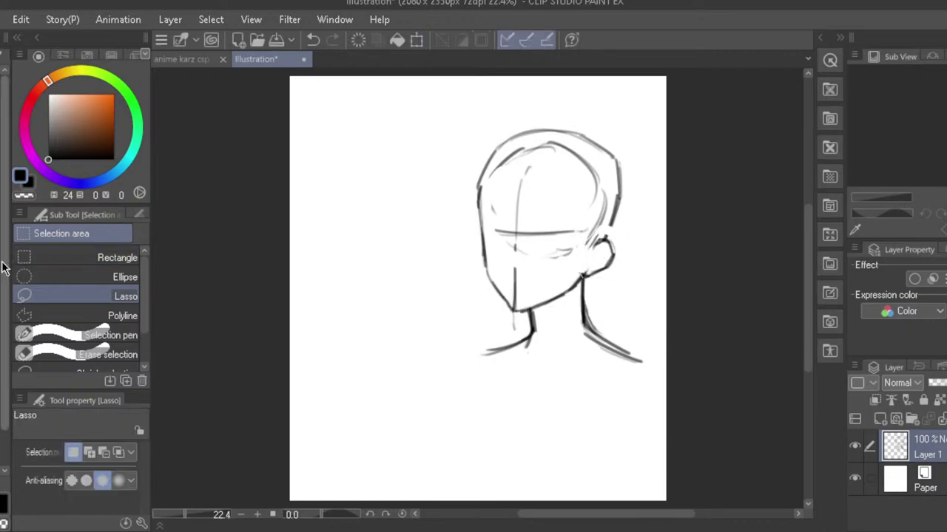
- Erase the inner circle remains, fade the eye line and clear parts of the jaw corner and back of the head
{"action": "key", "text": "b"}
{"action": "key", "text": "e"}
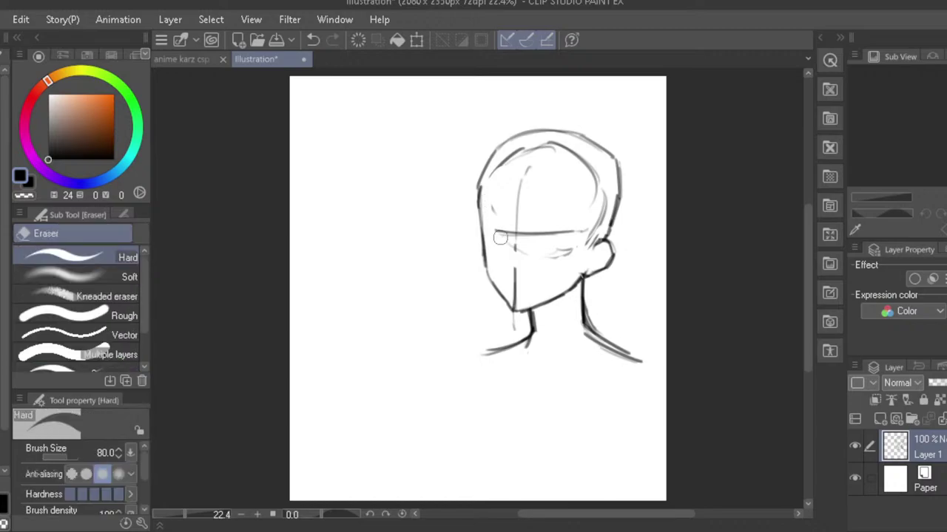
{"action": "mouse_move", "coordinate": [494, 234]}
{"action": "left_mouse_down"}
{"action": "mouse_move", "coordinate": [597, 224]}
{"action": "mouse_move", "coordinate": [580, 229]}
{"action": "mouse_move", "coordinate": [593, 214]}
{"action": "mouse_move", "coordinate": [598, 230]}
{"action": "mouse_move", "coordinate": [588, 240]}
{"action": "mouse_move", "coordinate": [527, 259]}
{"action": "left_mouse_up"}
{"action": "mouse_move", "coordinate": [568, 298]}
{"action": "left_mouse_down"}
{"action": "mouse_move", "coordinate": [570, 281]}
{"action": "mouse_move", "coordinate": [566, 290]}
{"action": "left_mouse_up"}
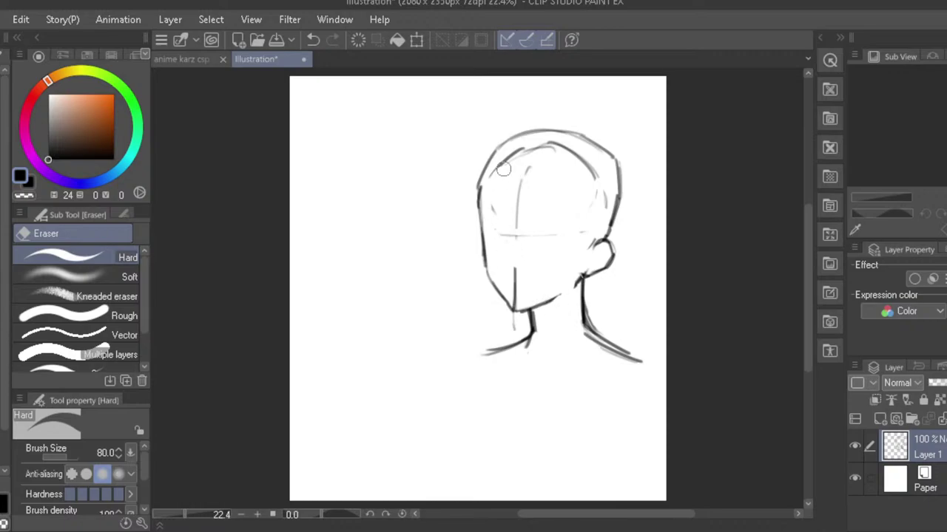
{"action": "mouse_move", "coordinate": [504, 169]}
{"action": "left_mouse_down"}
{"action": "mouse_move", "coordinate": [513, 156]}
{"action": "mouse_move", "coordinate": [581, 153]}
{"action": "mouse_move", "coordinate": [577, 166]}
{"action": "mouse_move", "coordinate": [619, 199]}
{"action": "left_mouse_up"}
- Redraw the back of the head as a smoother, tighter curve from the crown down to the ear
{"action": "left_click", "coordinate": [1, 252]}
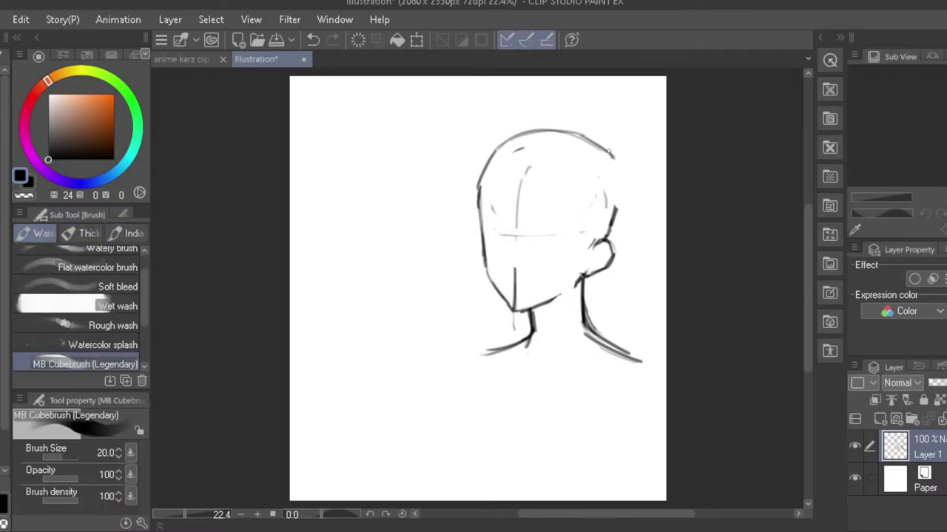
{"action": "left_click_drag", "start_coordinate": [600, 147], "coordinate": [618, 216]}
{"action": "mouse_move", "coordinate": [615, 176]}
{"action": "left_mouse_down"}
{"action": "mouse_move", "coordinate": [602, 240]}
{"action": "mouse_move", "coordinate": [612, 260]}
{"action": "mouse_move", "coordinate": [585, 275]}
{"action": "mouse_move", "coordinate": [605, 267]}
{"action": "left_mouse_up"}
{"action": "key", "text": "ctrl+z"}
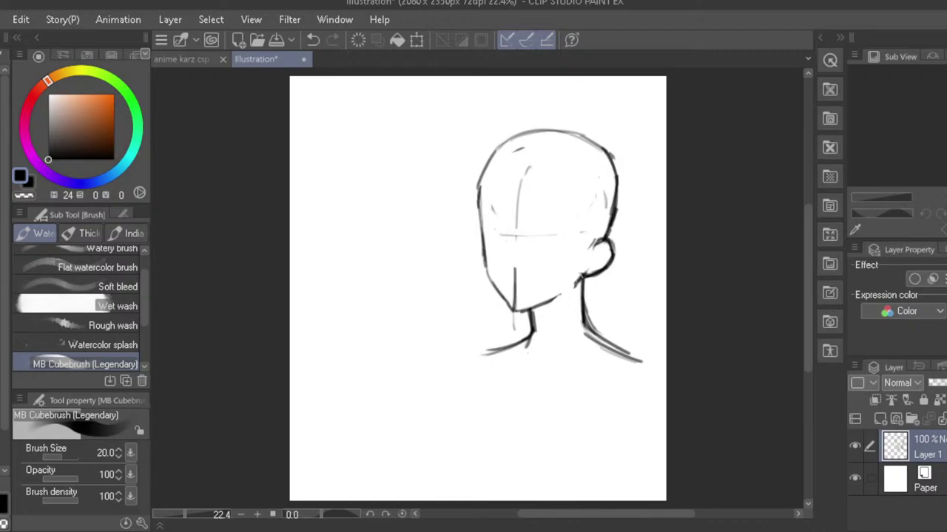
- Clean up the overlapping strokes on both neck lines with the Hard eraser at size 30
{"action": "key", "text": "e"}
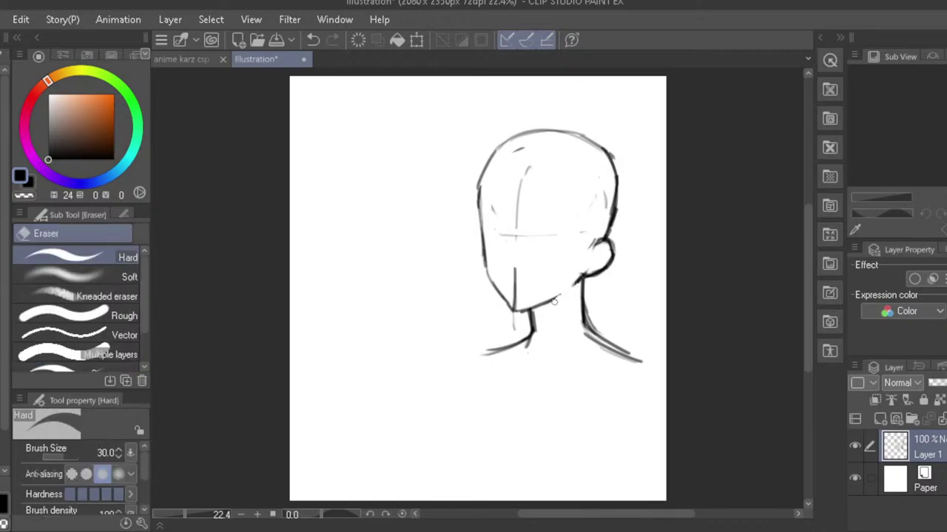
{"action": "mouse_move", "coordinate": [583, 327]}
{"action": "left_mouse_down"}
{"action": "mouse_move", "coordinate": [594, 343]}
{"action": "mouse_move", "coordinate": [585, 327]}
{"action": "left_mouse_up"}
{"action": "key", "text": "ctrl+z"}
{"action": "left_click_drag", "start_coordinate": [534, 337], "coordinate": [535, 318]}
- Shade the shadow under the chin beside the front neck line and check the head on a mirrored canvas
{"action": "key", "text": "b"}
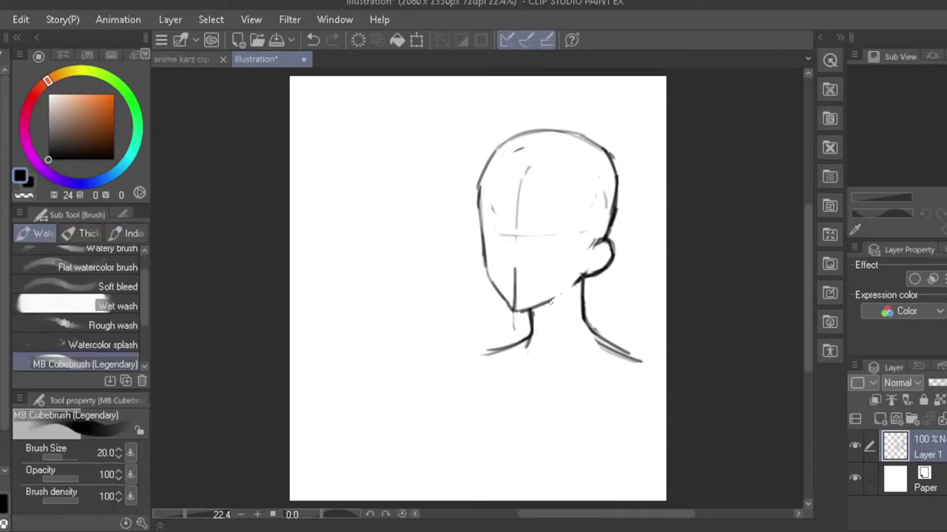
{"action": "left_click_drag", "start_coordinate": [550, 301], "coordinate": [534, 321]}
{"action": "key", "text": "ctrl+z"}
{"action": "key", "text": "ctrl+z"}
{"action": "key", "text": "h"}
{"action": "key", "text": "h"}
- Draw a small rectangular guide box for the far eye just below the eye line
{"action": "mouse_move", "coordinate": [535, 233]}
{"action": "left_mouse_down"}
{"action": "mouse_move", "coordinate": [535, 246]}
{"action": "mouse_move", "coordinate": [508, 250]}
{"action": "mouse_move", "coordinate": [486, 232]}
{"action": "mouse_move", "coordinate": [486, 246]}
{"action": "mouse_move", "coordinate": [511, 248]}
{"action": "mouse_move", "coordinate": [487, 252]}
{"action": "left_mouse_up"}
{"action": "key", "text": "ctrl+z"}
{"action": "key", "text": "ctrl+z"}
{"action": "key", "text": "ctrl+z"}
{"action": "key", "text": "ctrl+z"}
{"action": "key", "text": "ctrl+z"}
{"action": "key", "text": "ctrl+z"}
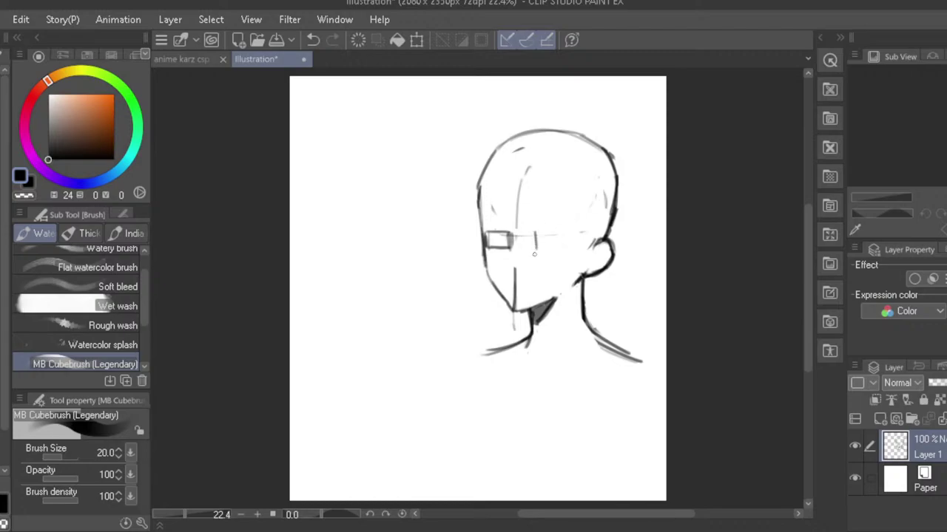
- Draw a wider rectangular guide box for the near eye level with the far one, adjusting its edges
{"action": "key", "text": "ctrl+z"}
{"action": "mouse_move", "coordinate": [534, 232]}
{"action": "left_mouse_down"}
{"action": "mouse_move", "coordinate": [536, 248]}
{"action": "mouse_move", "coordinate": [536, 233]}
{"action": "mouse_move", "coordinate": [572, 247]}
{"action": "mouse_move", "coordinate": [491, 251]}
{"action": "mouse_move", "coordinate": [505, 230]}
{"action": "mouse_move", "coordinate": [486, 230]}
{"action": "mouse_move", "coordinate": [488, 250]}
{"action": "left_mouse_up"}
{"action": "key", "text": "ctrl+z"}
{"action": "key", "text": "ctrl+z"}
{"action": "key", "text": "ctrl+z"}
{"action": "key", "text": "ctrl+z"}
{"action": "key", "text": "ctrl+z"}
{"action": "key", "text": "e"}
{"action": "key", "text": "b"}
{"action": "key", "text": "ctrl+z"}
{"action": "key", "text": "ctrl+z"}
- Erase the lower part of the face's centre line on the mirrored canvas and recheck the face in both orientations
{"action": "key", "text": "e"}
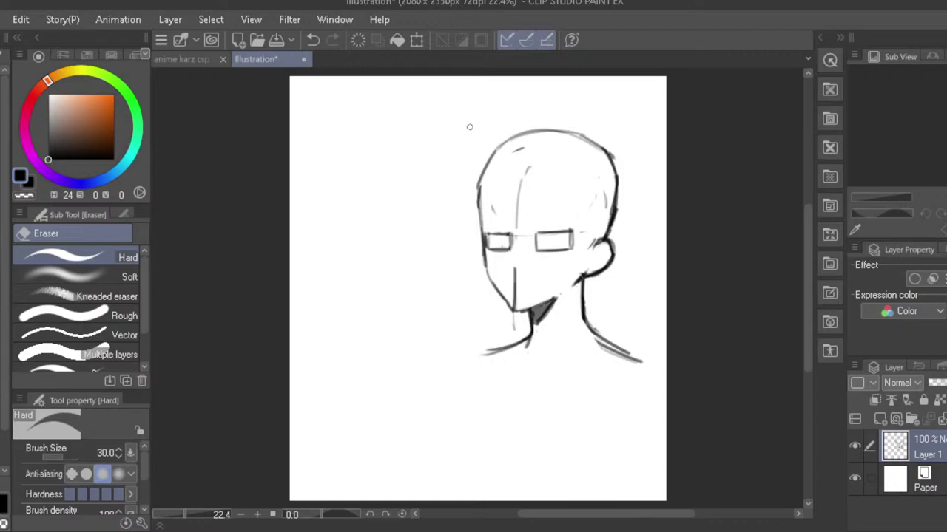
{"action": "key", "text": "h"}
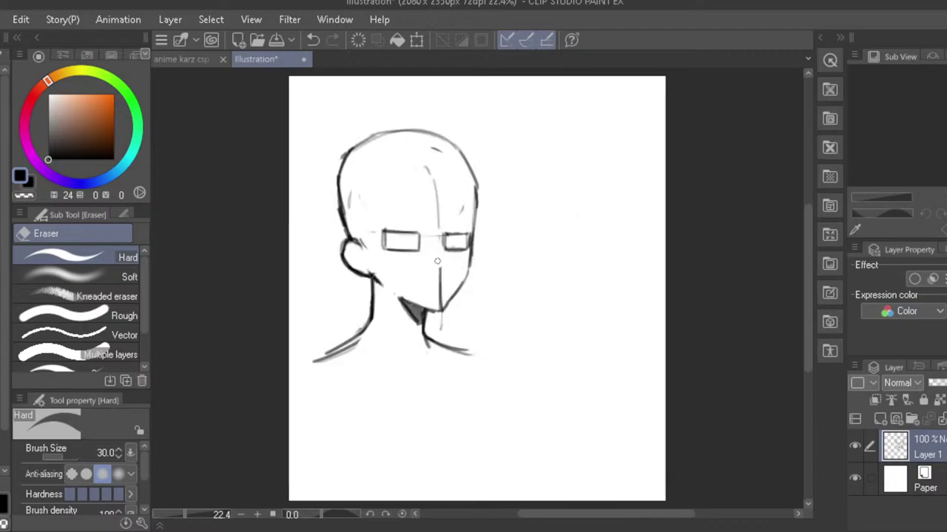
{"action": "left_click_drag", "start_coordinate": [438, 261], "coordinate": [440, 301]}
{"action": "left_click_drag", "start_coordinate": [439, 305], "coordinate": [439, 309]}
{"action": "key", "text": "h"}
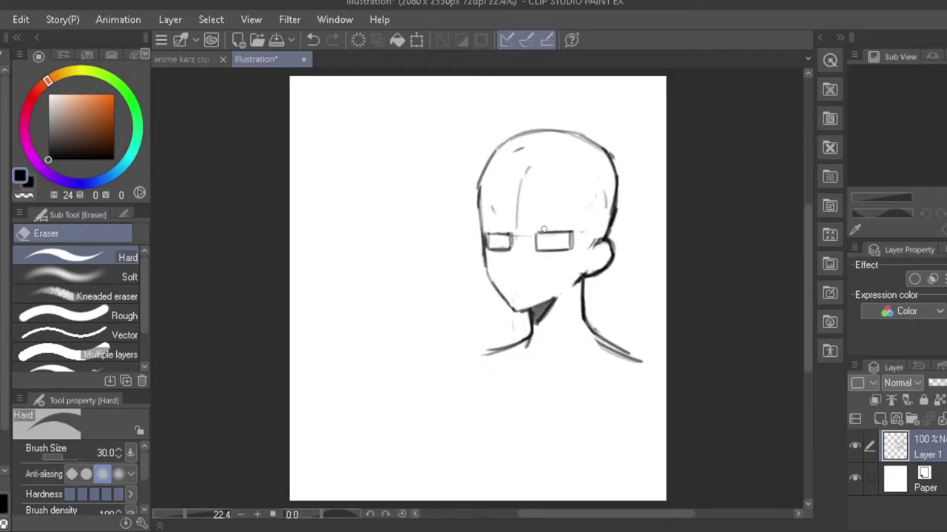
{"action": "key", "text": "h"}
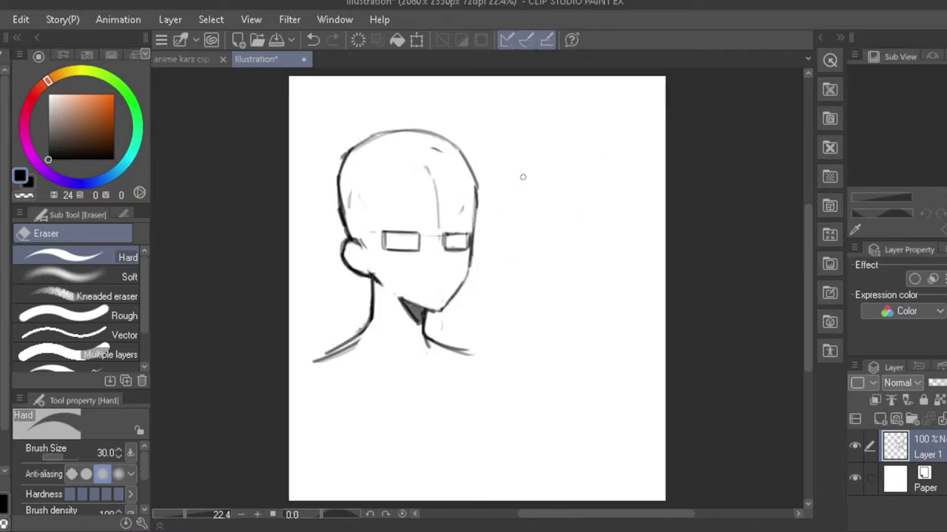
{"action": "key", "text": "h"}
- Add a new layer above the head sketch and draw the far eye with its iris inside the guide box
{"action": "key", "text": "b"}
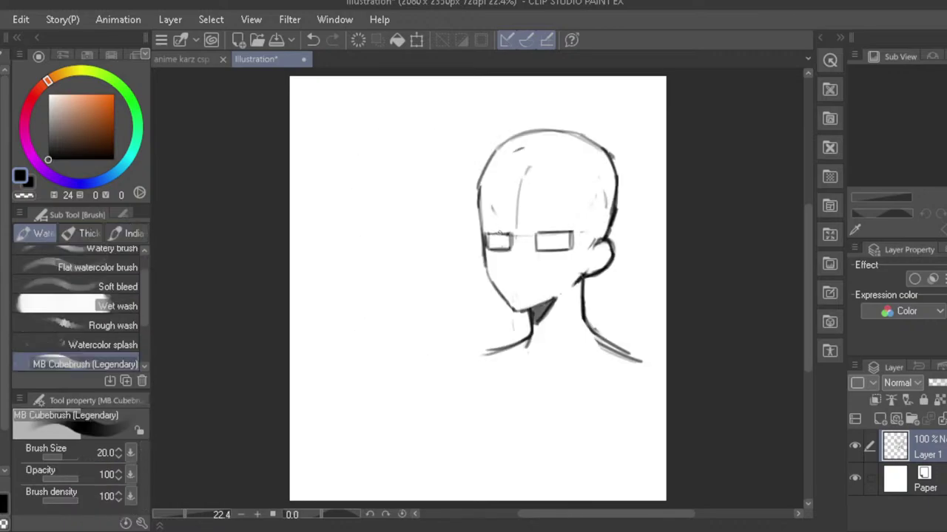
{"action": "left_click_drag", "start_coordinate": [515, 234], "coordinate": [488, 235]}
{"action": "key", "text": "ctrl+z"}
{"action": "left_click", "coordinate": [880, 420]}
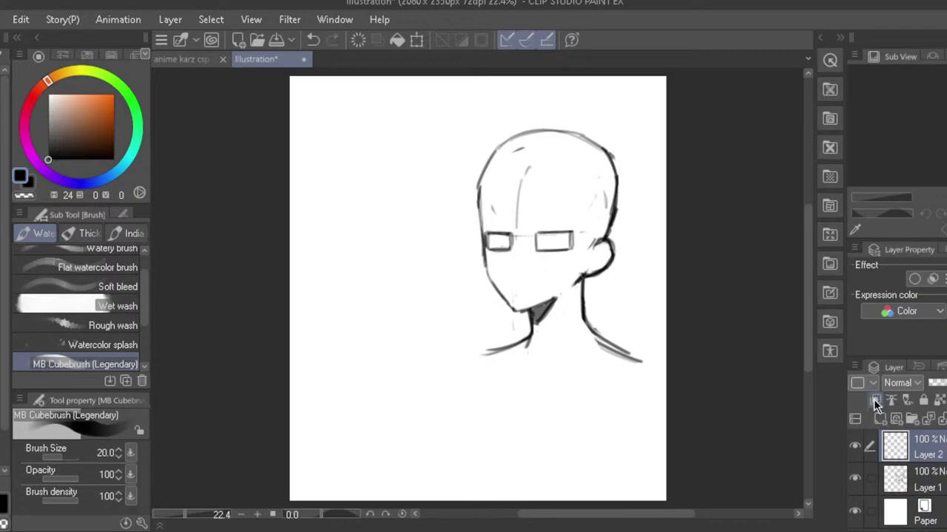
{"action": "mouse_move", "coordinate": [508, 238]}
{"action": "left_mouse_down"}
{"action": "mouse_move", "coordinate": [491, 234]}
{"action": "mouse_move", "coordinate": [510, 240]}
{"action": "left_mouse_up"}
{"action": "key", "text": "ctrl+z"}
{"action": "left_click_drag", "start_coordinate": [486, 237], "coordinate": [499, 248]}
{"action": "key", "text": "ctrl+z"}
{"action": "key", "text": "ctrl+z"}
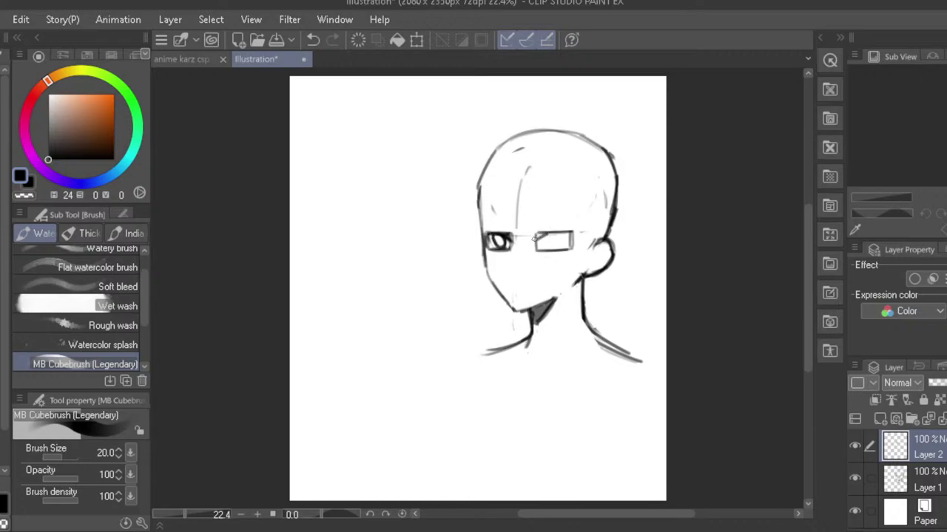
- Draw the near eye with its upper lid and round iris inside its guide box and check it mirrored
{"action": "mouse_move", "coordinate": [538, 240]}
{"action": "left_mouse_down"}
{"action": "mouse_move", "coordinate": [571, 234]}
{"action": "mouse_move", "coordinate": [568, 249]}
{"action": "left_mouse_up"}
{"action": "key", "text": "ctrl+z"}
{"action": "key", "text": "ctrl+z"}
{"action": "key", "text": "ctrl+y"}
{"action": "mouse_move", "coordinate": [559, 237]}
{"action": "left_mouse_down"}
{"action": "mouse_move", "coordinate": [546, 247]}
{"action": "mouse_move", "coordinate": [555, 249]}
{"action": "mouse_move", "coordinate": [546, 239]}
{"action": "left_mouse_up"}
{"action": "key", "text": "h"}
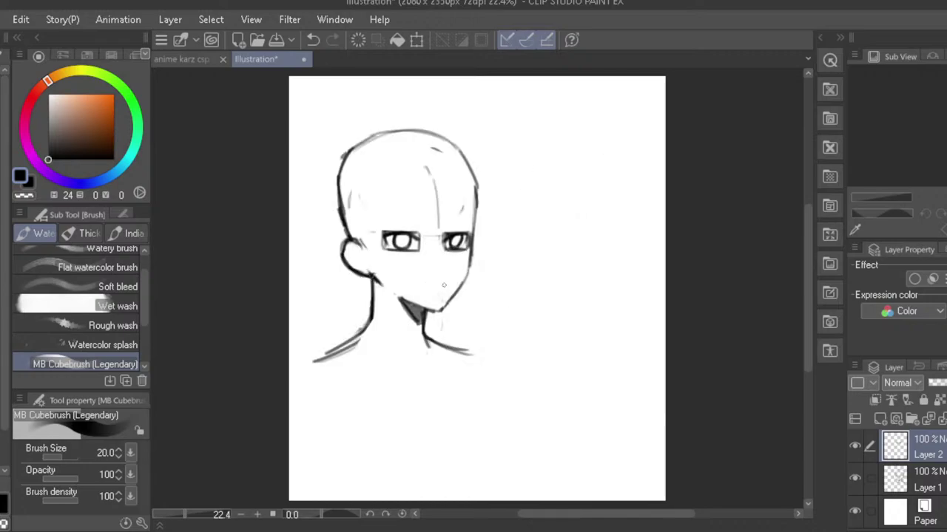
- Erase the guide boxes around both eyes on Layer 1 with a size 70 hard eraser, and return to Layer 2
{"action": "key", "text": "h"}
{"action": "key", "text": "e"}
{"action": "left_click", "coordinate": [893, 479]}
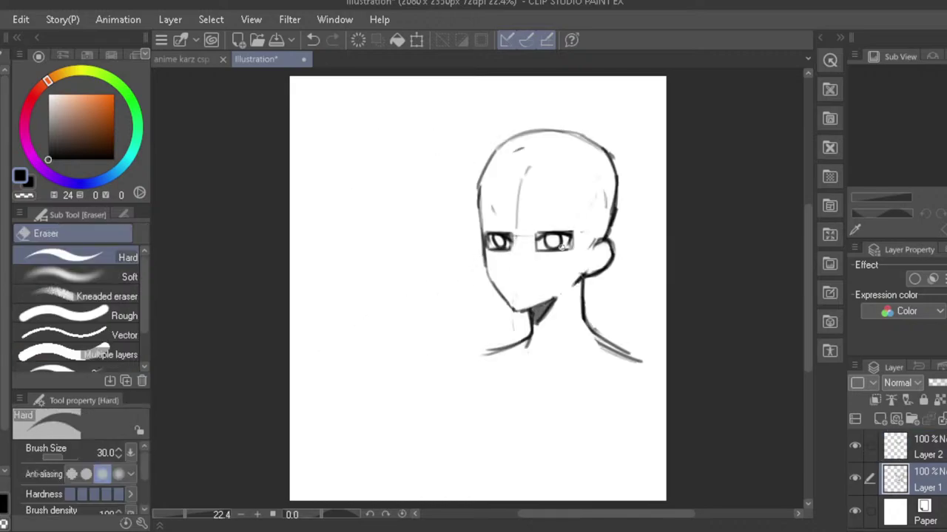
{"action": "key", "text": "bracketright"}
{"action": "key", "text": "bracketright"}
{"action": "key", "text": "bracketright"}
{"action": "key", "text": "bracketright"}
{"action": "mouse_move", "coordinate": [573, 237]}
{"action": "left_mouse_down"}
{"action": "mouse_move", "coordinate": [541, 258]}
{"action": "mouse_move", "coordinate": [529, 240]}
{"action": "mouse_move", "coordinate": [509, 234]}
{"action": "mouse_move", "coordinate": [506, 258]}
{"action": "mouse_move", "coordinate": [493, 239]}
{"action": "left_mouse_up"}
{"action": "left_click", "coordinate": [899, 451]}
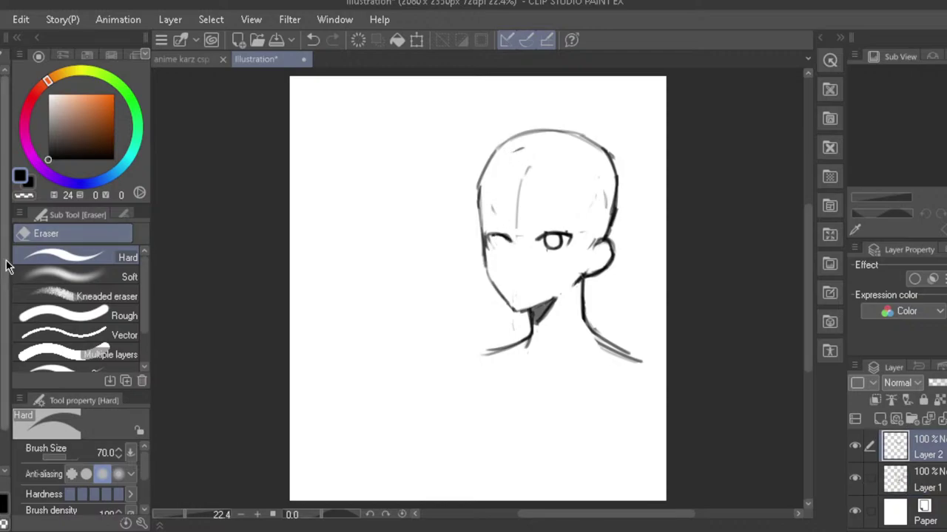
- Redraw the far eye's iris, retouch the lower edge of the near iris, and check the face flipped
{"action": "key", "text": "b"}
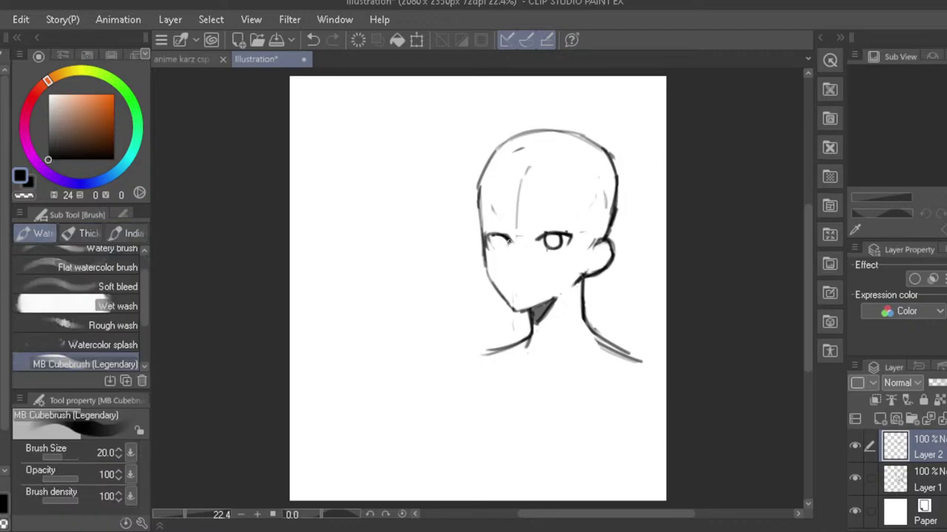
{"action": "key", "text": "ctrl+z"}
{"action": "left_click_drag", "start_coordinate": [509, 240], "coordinate": [498, 245]}
{"action": "key", "text": "ctrl+z"}
{"action": "left_click_drag", "start_coordinate": [502, 250], "coordinate": [492, 244]}
{"action": "key", "text": "ctrl+z"}
{"action": "left_click_drag", "start_coordinate": [559, 250], "coordinate": [548, 250]}
{"action": "key", "text": "ctrl+z"}
{"action": "key", "text": "h"}
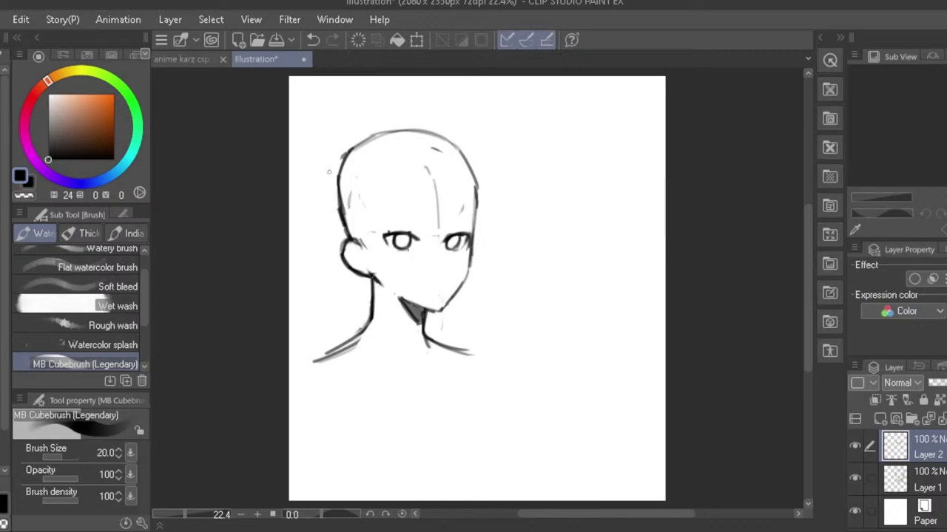
- Lasso the far eye and transform it to adjust its size and placement beside the face edge
{"action": "key", "text": "m"}
{"action": "mouse_move", "coordinate": [465, 210]}
{"action": "left_mouse_down"}
{"action": "mouse_move", "coordinate": [440, 262]}
{"action": "mouse_move", "coordinate": [463, 209]}
{"action": "left_mouse_up"}
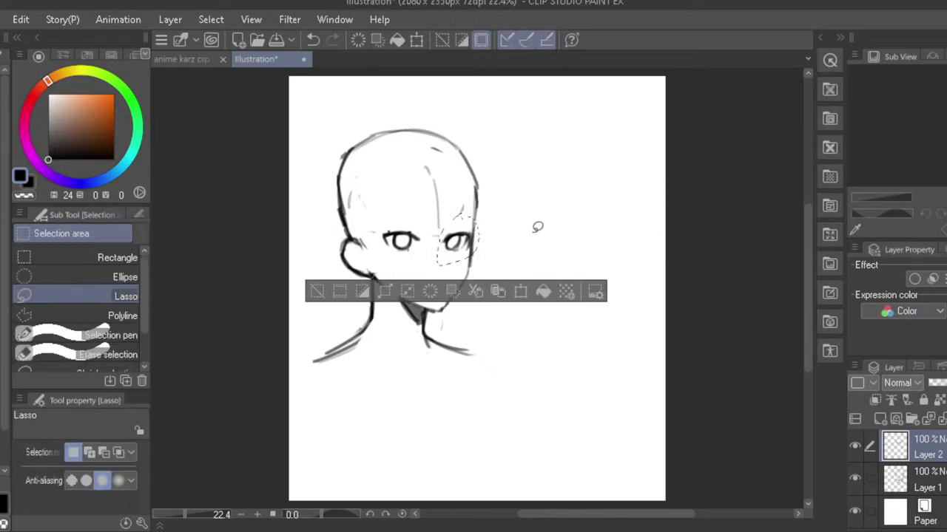
{"action": "key", "text": "ctrl+t"}
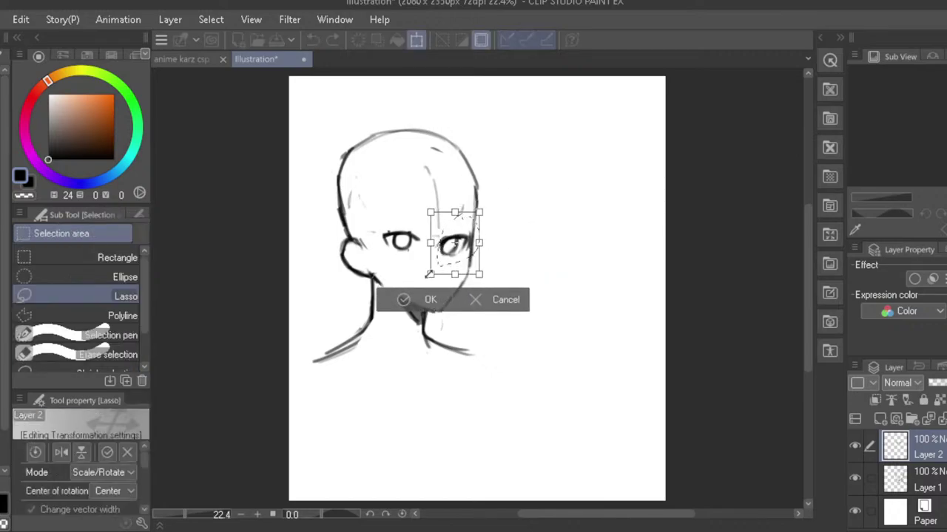
{"action": "left_click_drag", "start_coordinate": [448, 262], "coordinate": [453, 258]}
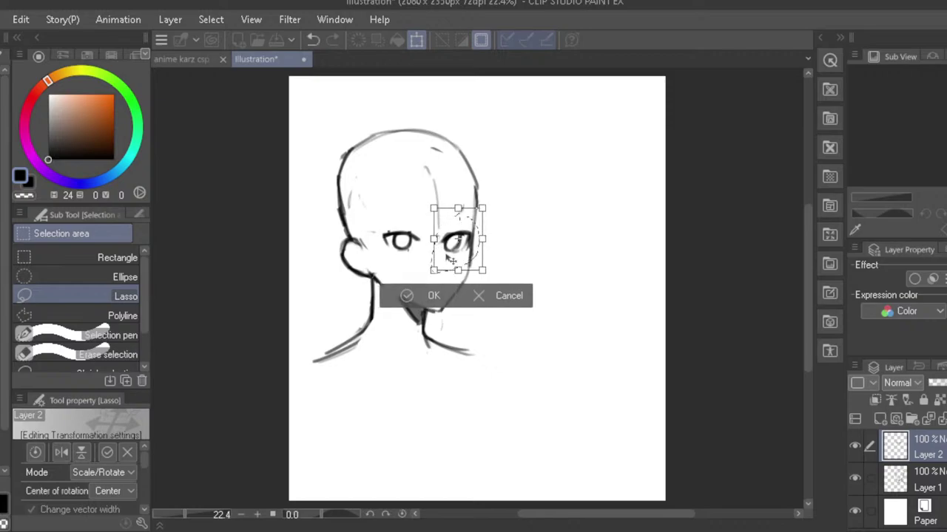
{"action": "left_click", "coordinate": [414, 297]}
- Lasso the near eye, enlarge it slightly to match the far eye, and clear the selection
{"action": "mouse_move", "coordinate": [400, 206]}
{"action": "left_mouse_down"}
{"action": "mouse_move", "coordinate": [387, 266]}
{"action": "mouse_move", "coordinate": [400, 207]}
{"action": "left_mouse_up"}
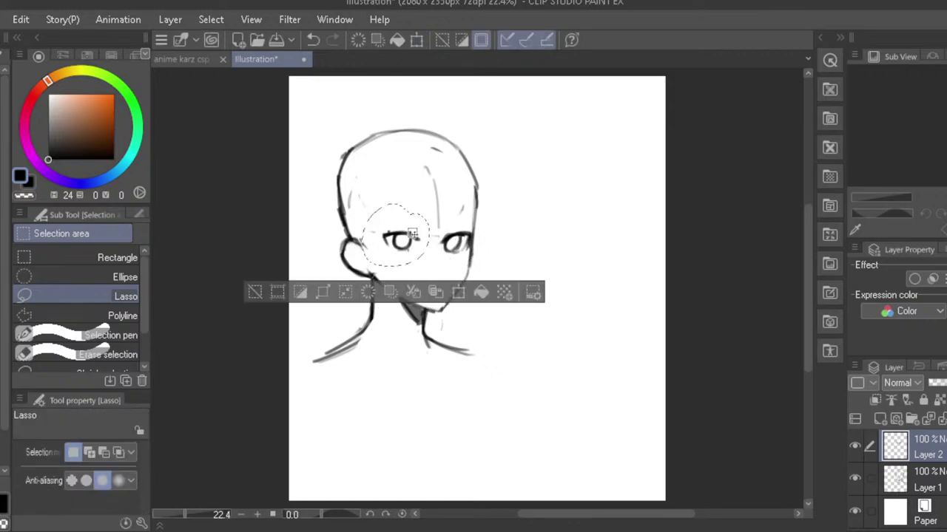
{"action": "left_click", "coordinate": [457, 290]}
{"action": "left_click_drag", "start_coordinate": [363, 266], "coordinate": [379, 251]}
{"action": "left_click", "coordinate": [359, 295]}
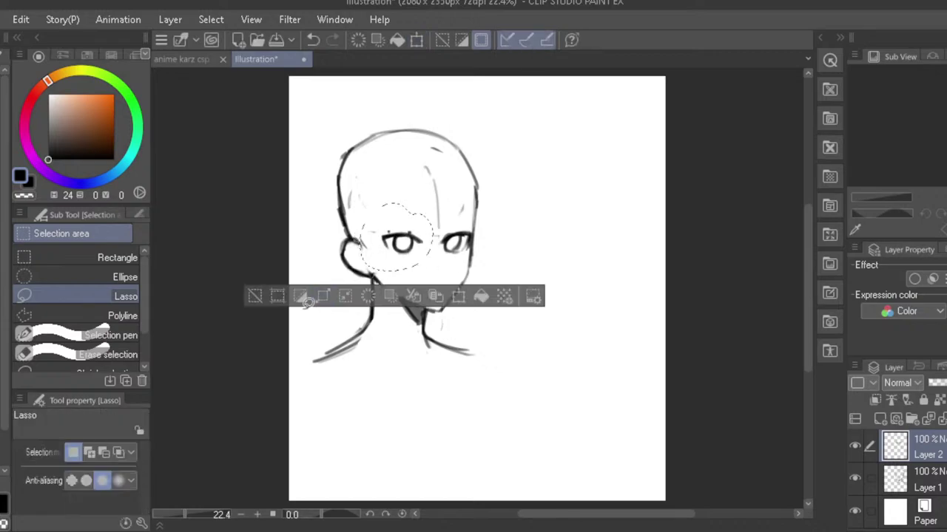
{"action": "key", "text": "ctrl+d"}
- Thicken and clean up the upper lids of both eyes with brush and a size 40 eraser, and check them mirrored
{"action": "key", "text": "e"}
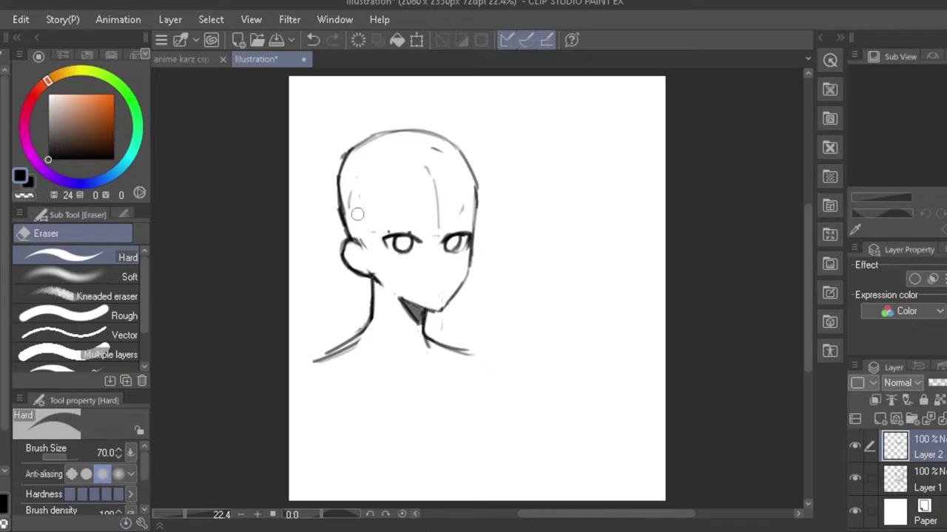
{"action": "key", "text": "b"}
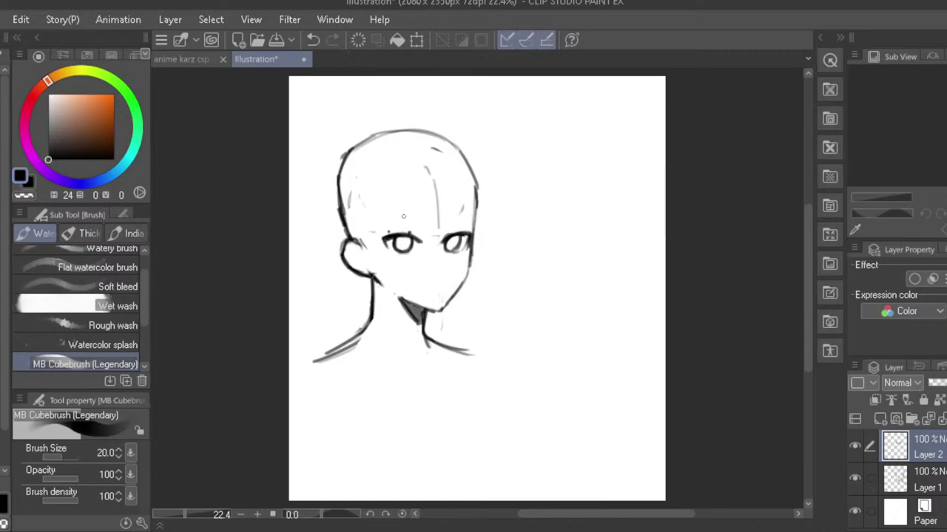
{"action": "key", "text": "e"}
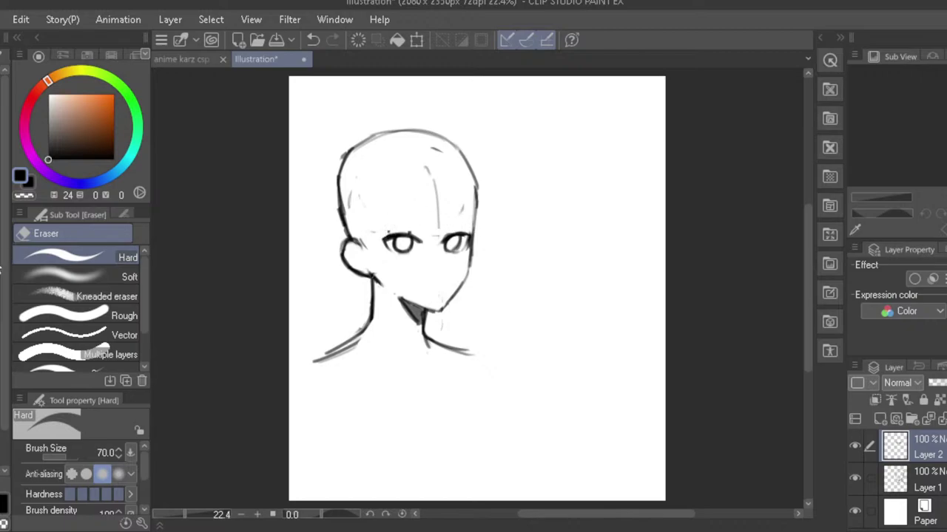
{"action": "key", "text": "b"}
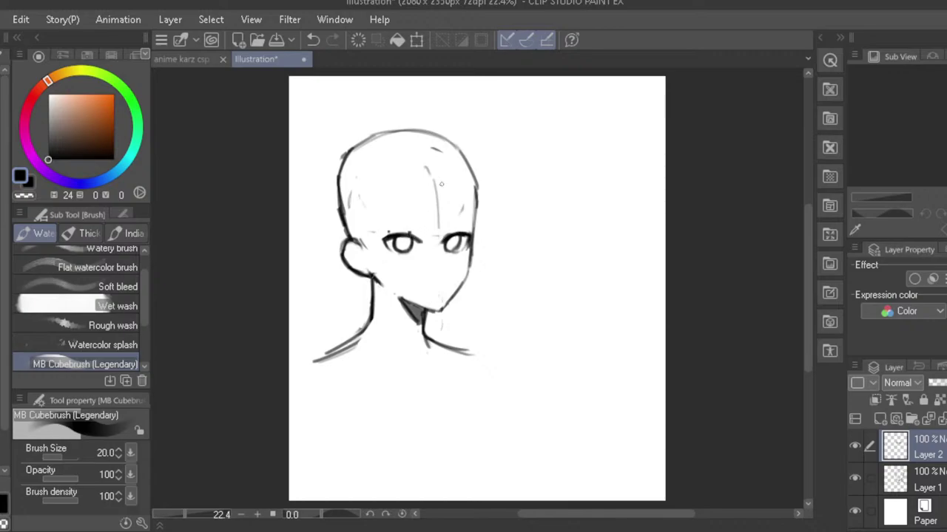
{"action": "key", "text": "e"}
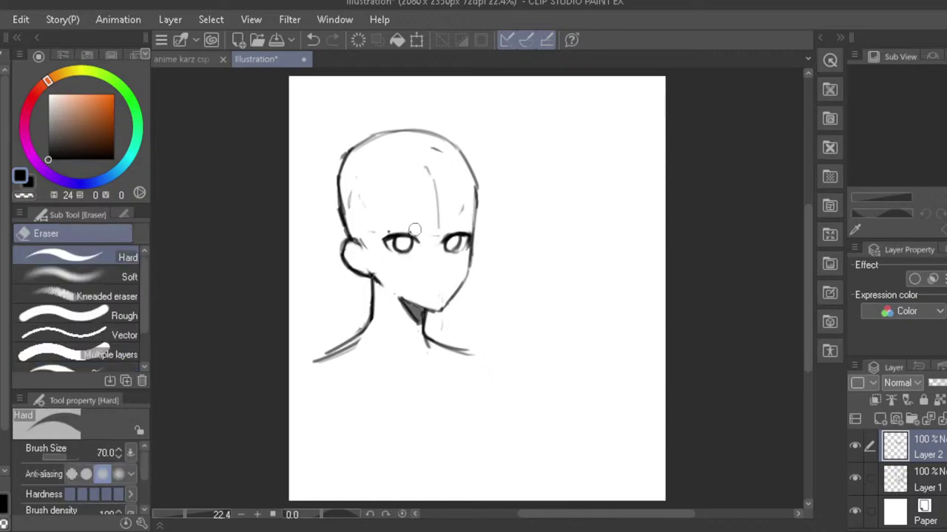
{"action": "key", "text": "ctrl+z"}
{"action": "left_click_drag", "start_coordinate": [419, 233], "coordinate": [422, 237]}
{"action": "key", "text": "bracketleft"}
{"action": "key", "text": "bracketleft"}
{"action": "key", "text": "bracketleft"}
{"action": "key", "text": "b"}
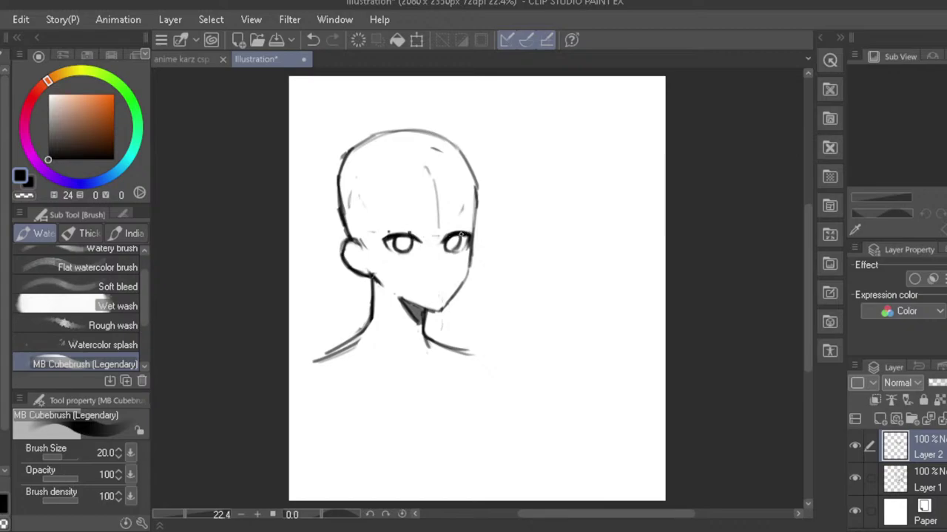
{"action": "key", "text": "h"}
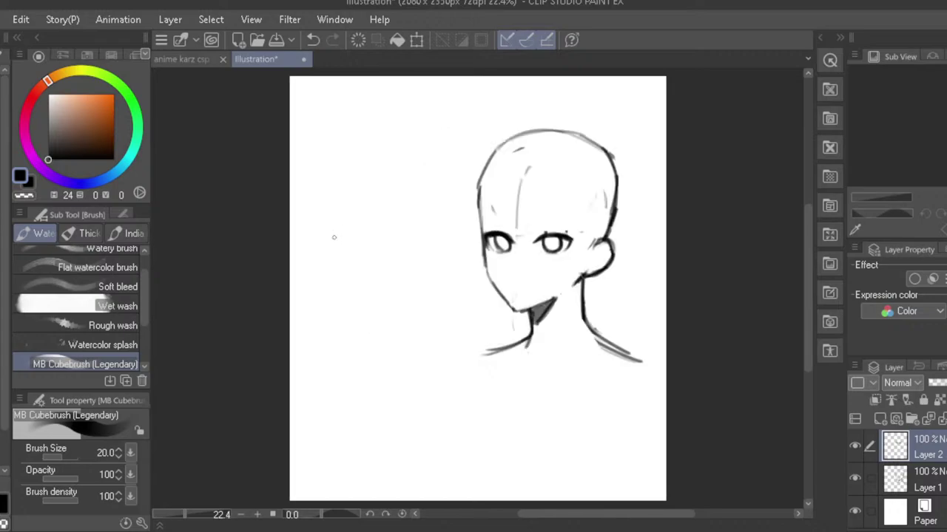
- Erase the stray guide marks around the eyes and below the chin on Layer 1, and reselect Layer 2
{"action": "left_click", "coordinate": [896, 473]}
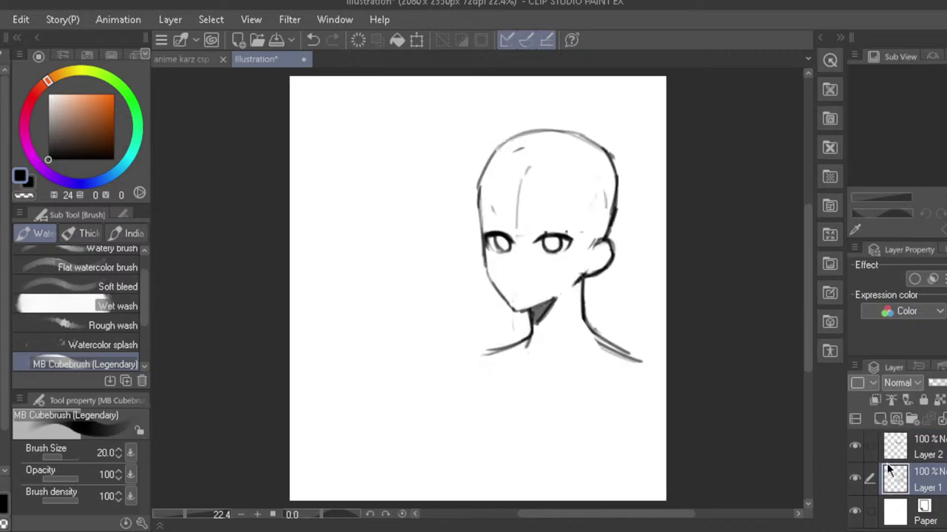
{"action": "key", "text": "e"}
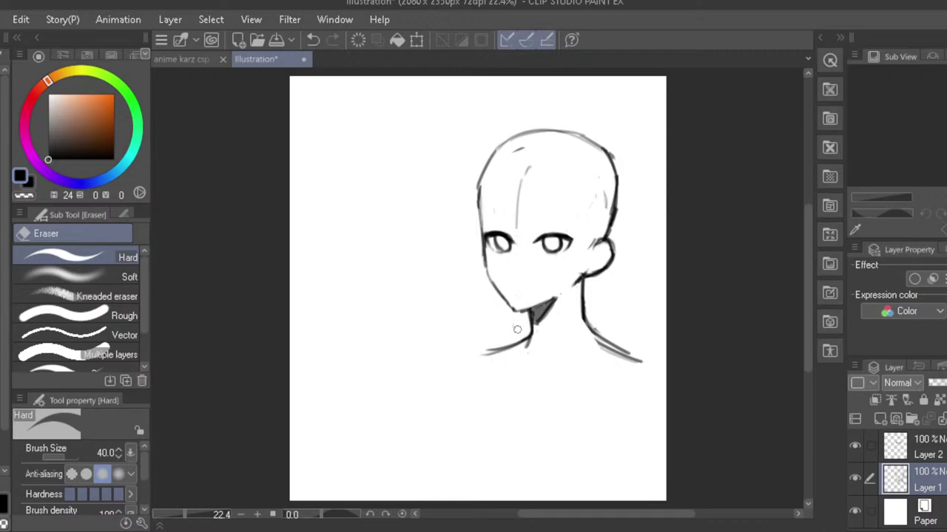
{"action": "left_click", "coordinate": [891, 454]}
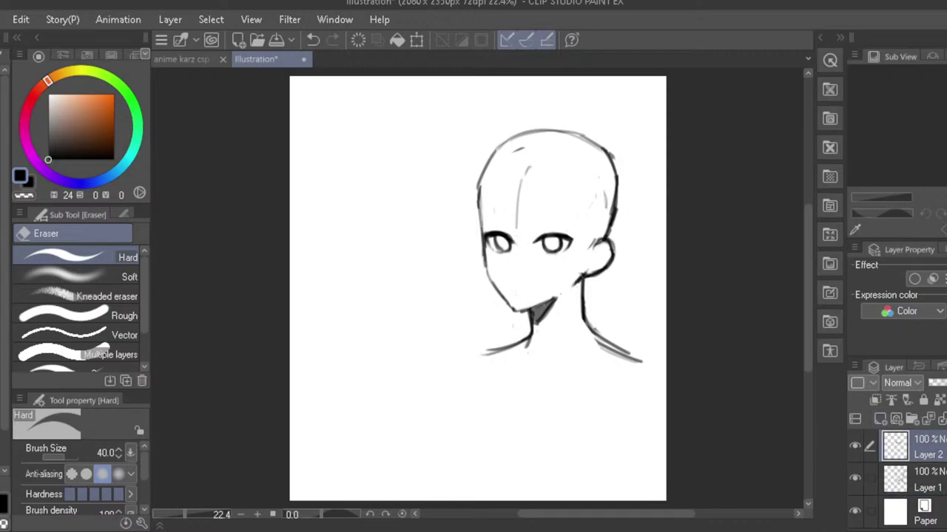
- Refine the near eye's iris and lid corners, and add pointed lashes to the upper lids of both eyes
{"action": "key", "text": "b"}
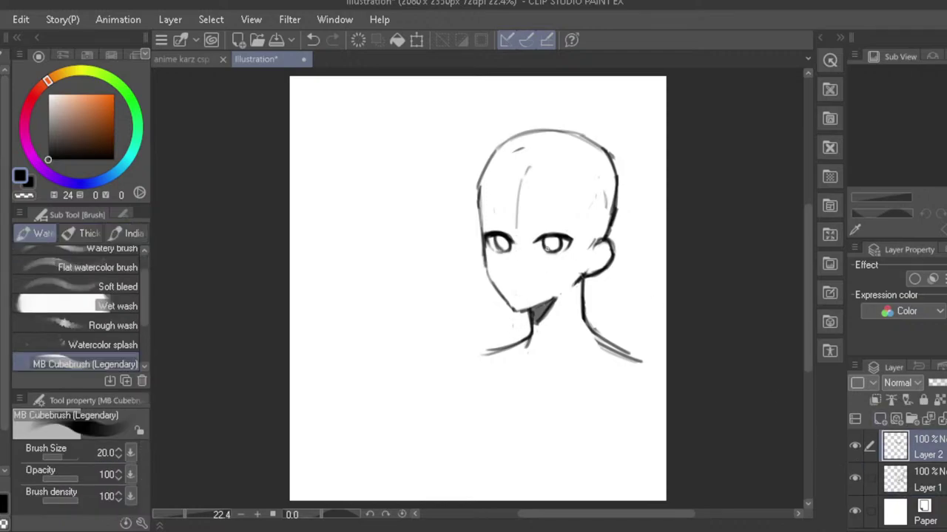
{"action": "key", "text": "ctrl+z"}
{"action": "left_click_drag", "start_coordinate": [561, 250], "coordinate": [545, 252]}
{"action": "key", "text": "e"}
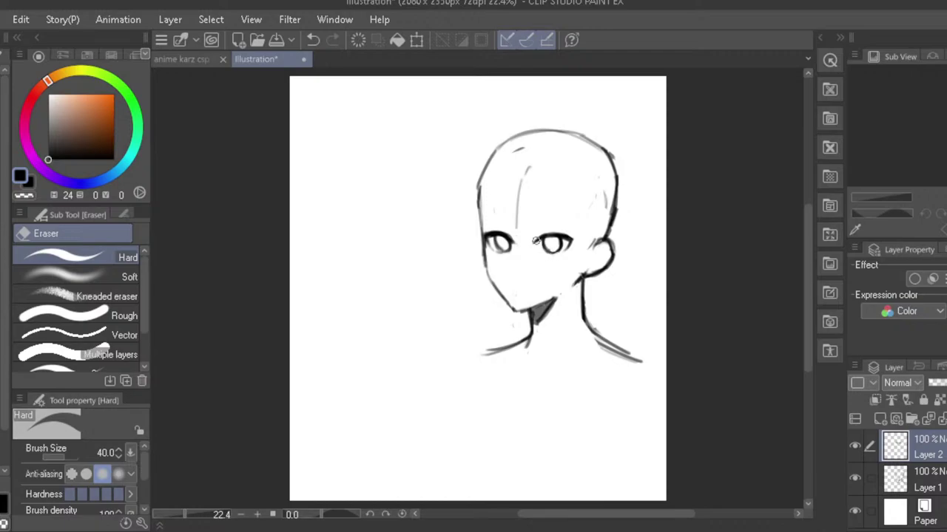
{"action": "key", "text": "ctrl+z"}
{"action": "left_click_drag", "start_coordinate": [548, 255], "coordinate": [553, 254]}
{"action": "key", "text": "b"}
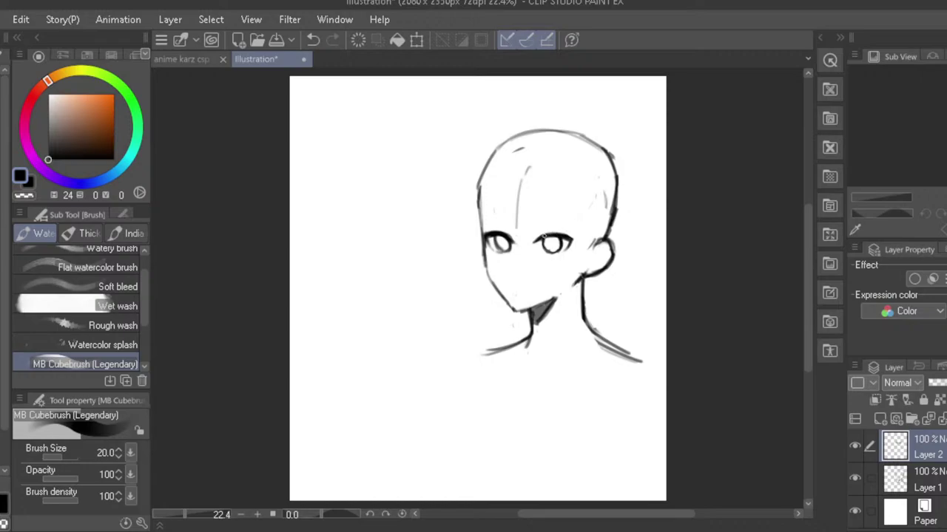
{"action": "left_click_drag", "start_coordinate": [531, 236], "coordinate": [553, 234]}
- Move the eye layer slightly up on the face and check its placement with the canvas flipped
{"action": "key", "text": "k"}
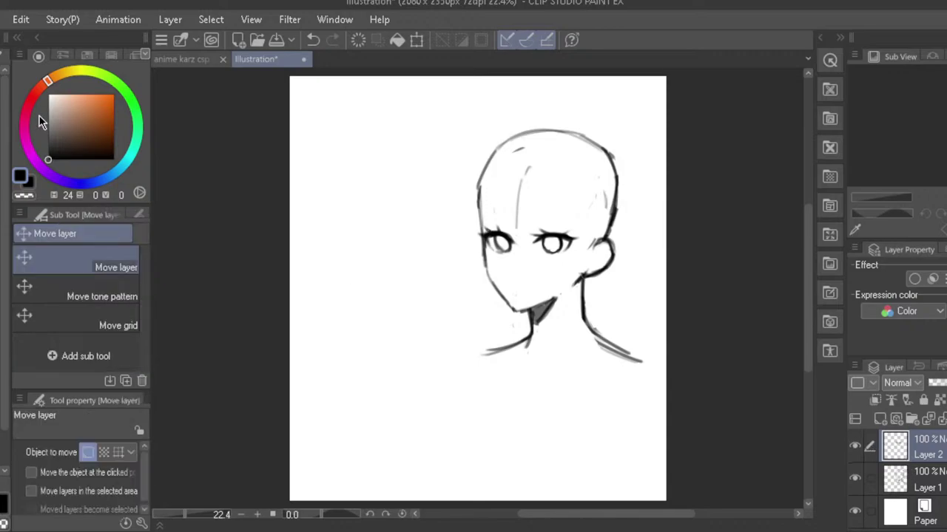
{"action": "left_click_drag", "start_coordinate": [485, 239], "coordinate": [486, 237]}
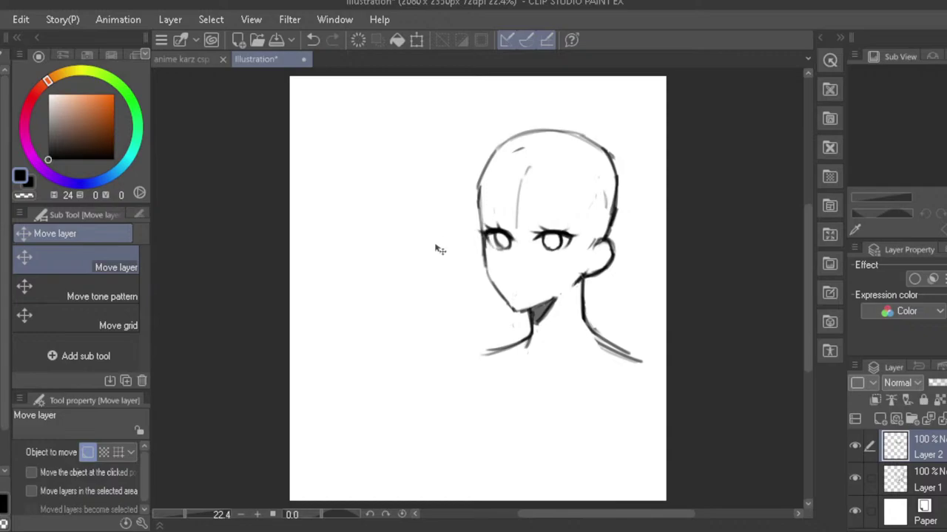
{"action": "key", "text": "h"}
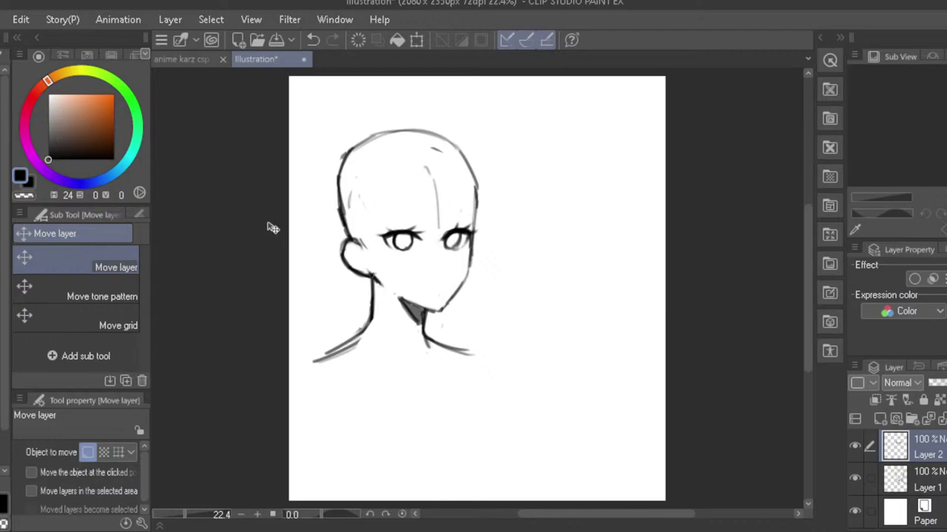
- Reshape the ear smaller and closer to the face on Layer 1, erasing its old outer line, and check it mirrored
{"action": "left_click", "coordinate": [907, 474]}
{"action": "key", "text": "e"}
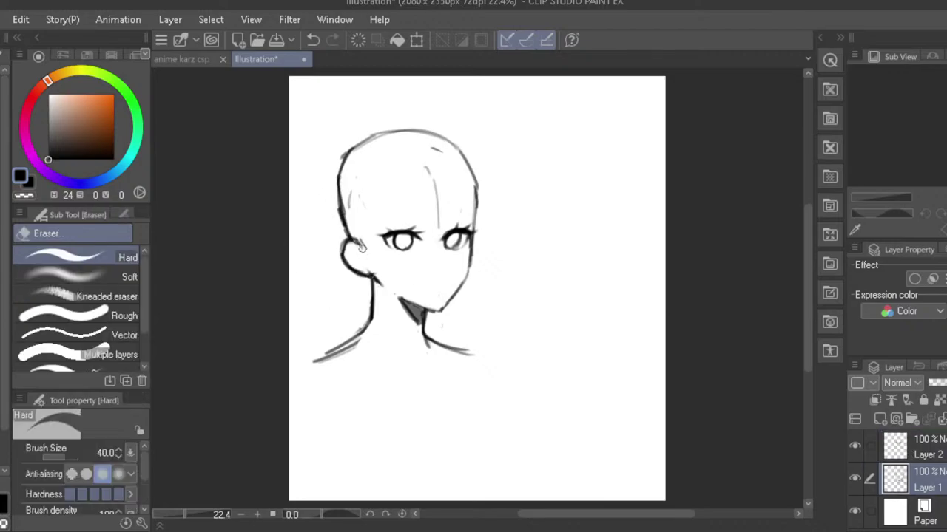
{"action": "mouse_move", "coordinate": [360, 246]}
{"action": "left_mouse_down"}
{"action": "mouse_move", "coordinate": [347, 266]}
{"action": "mouse_move", "coordinate": [344, 249]}
{"action": "mouse_move", "coordinate": [368, 242]}
{"action": "mouse_move", "coordinate": [351, 255]}
{"action": "mouse_move", "coordinate": [350, 246]}
{"action": "mouse_move", "coordinate": [370, 272]}
{"action": "left_mouse_up"}
{"action": "left_click", "coordinate": [4, 247]}
{"action": "key", "text": "e"}
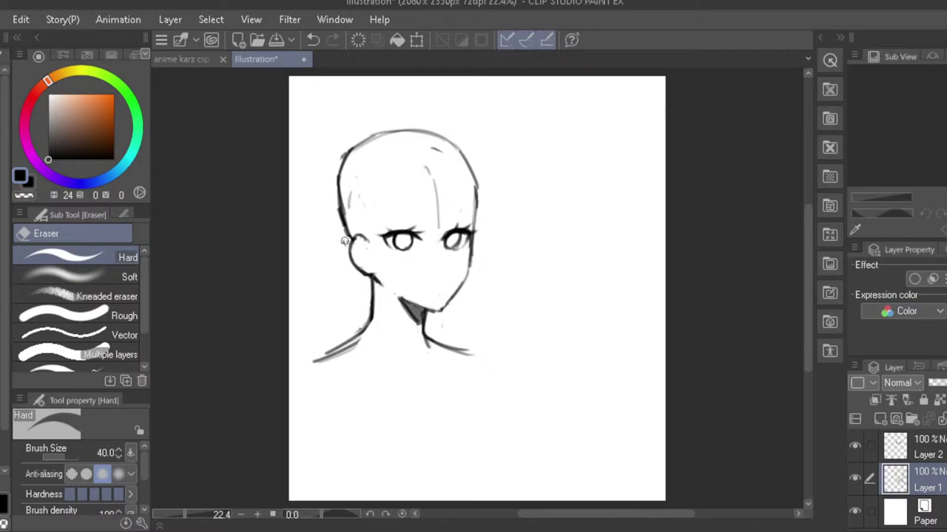
{"action": "key", "text": "b"}
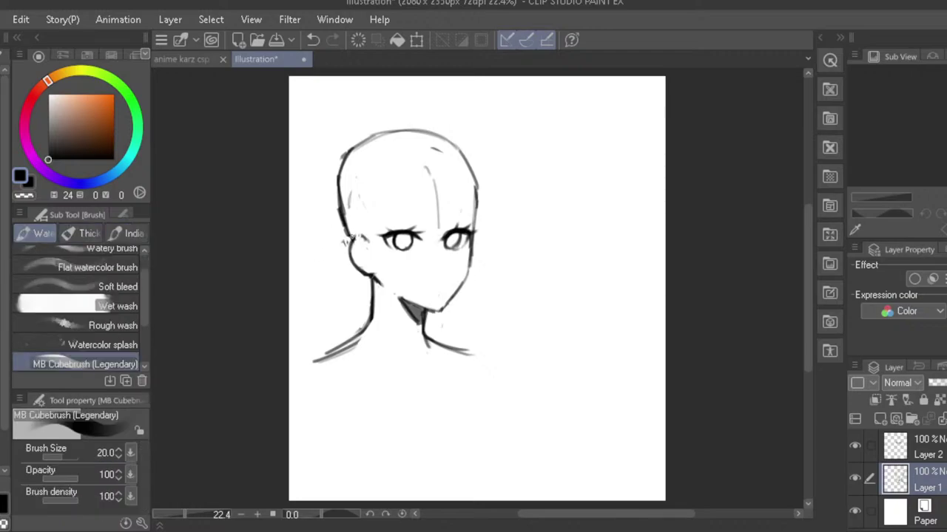
{"action": "left_click_drag", "start_coordinate": [353, 239], "coordinate": [369, 244]}
{"action": "key", "text": "h"}
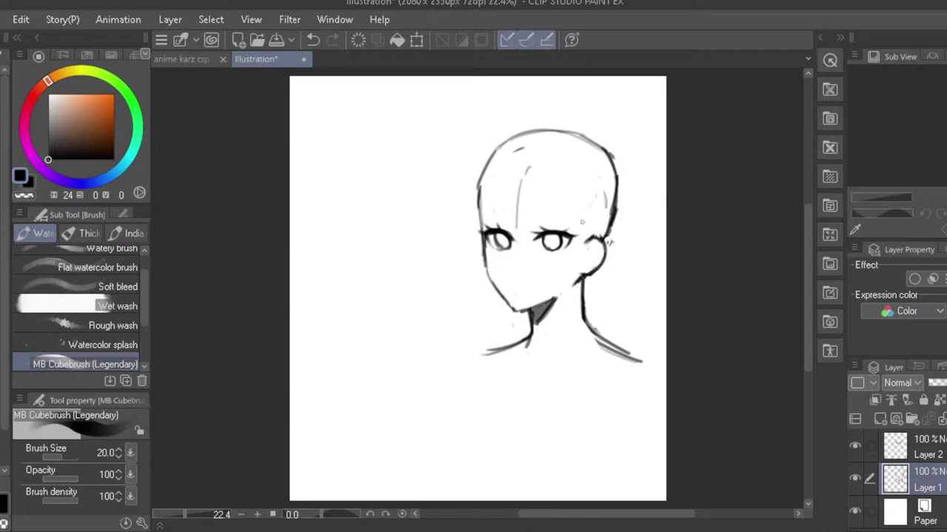
- Mark the nose with a small dot and erase the vertical centre line from the forehead
{"action": "left_click", "coordinate": [512, 269]}
{"action": "key", "text": "e"}
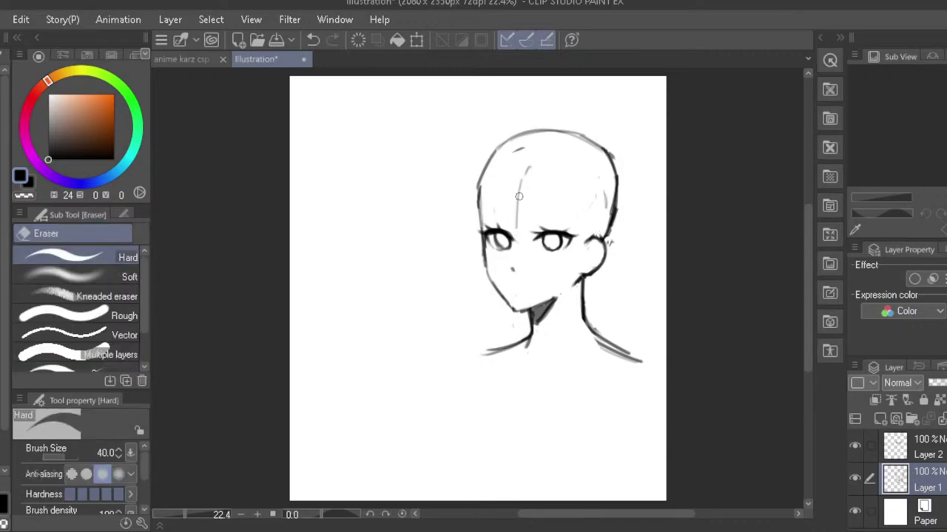
{"action": "mouse_move", "coordinate": [523, 218]}
{"action": "left_mouse_down"}
{"action": "mouse_move", "coordinate": [520, 183]}
{"action": "mouse_move", "coordinate": [531, 169]}
{"action": "left_mouse_up"}
{"action": "key", "text": "b"}
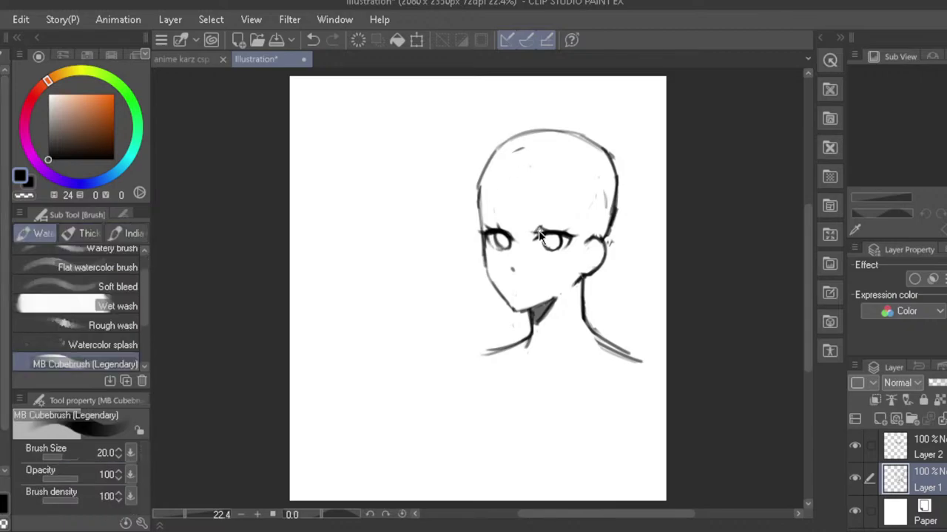
- Draw eyelid creases above both eyes and thin arched eyebrows over them, redoing strokes until they fit
{"action": "left_click_drag", "start_coordinate": [543, 226], "coordinate": [562, 227]}
{"action": "key", "text": "ctrl+z"}
{"action": "key", "text": "ctrl+z"}
{"action": "key", "text": "ctrl+z"}
{"action": "left_click_drag", "start_coordinate": [544, 227], "coordinate": [572, 230]}
{"action": "key", "text": "ctrl+z"}
{"action": "key", "text": "ctrl+z"}
{"action": "key", "text": "ctrl+z"}
{"action": "mouse_move", "coordinate": [500, 225]}
{"action": "left_mouse_down"}
{"action": "mouse_move", "coordinate": [482, 231]}
{"action": "mouse_move", "coordinate": [579, 220]}
{"action": "mouse_move", "coordinate": [534, 213]}
{"action": "mouse_move", "coordinate": [574, 223]}
{"action": "left_mouse_up"}
{"action": "key", "text": "ctrl+z"}
{"action": "key", "text": "ctrl+z"}
{"action": "key", "text": "ctrl+z"}
{"action": "key", "text": "ctrl+z"}
{"action": "left_click_drag", "start_coordinate": [508, 212], "coordinate": [483, 221]}
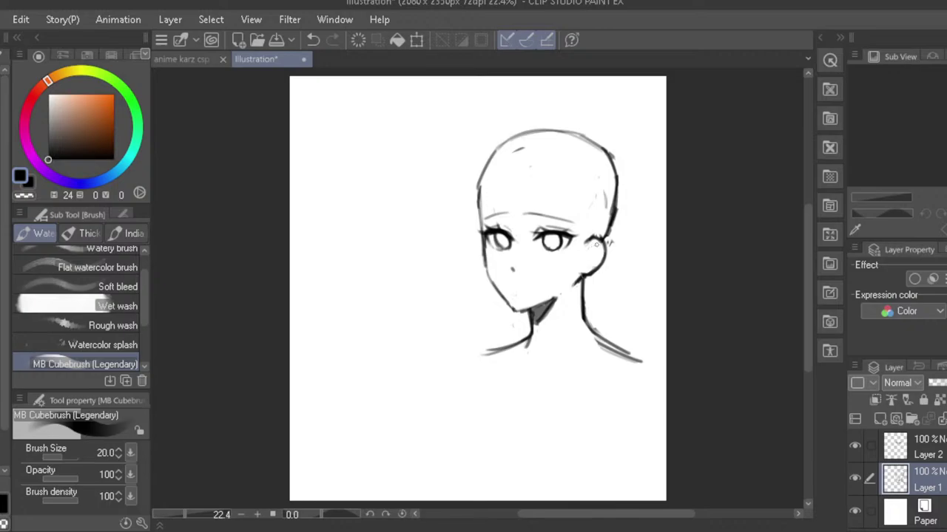
- Draw the inner fold of the ear and a small mouth below the nose
{"action": "key", "text": "ctrl+z"}
{"action": "left_click_drag", "start_coordinate": [599, 243], "coordinate": [585, 266]}
{"action": "left_click_drag", "start_coordinate": [514, 284], "coordinate": [529, 284]}
{"action": "key", "text": "ctrl+z"}
{"action": "key", "text": "ctrl+z"}
- Try to move the eye layer slightly lower on the face
{"action": "left_click", "coordinate": [895, 445]}
{"action": "key", "text": "k"}
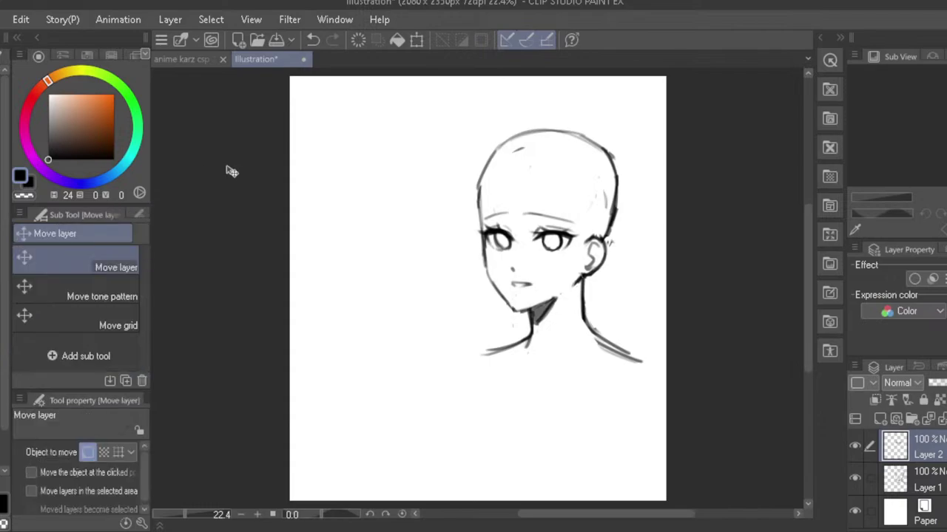
{"action": "left_click_drag", "start_coordinate": [460, 236], "coordinate": [458, 244]}
{"action": "key", "text": "ctrl+z"}
- Lasso the eyes and eyebrows, nudge them slightly lower on the face with a transform, and clear the selection
{"action": "key", "text": "m"}
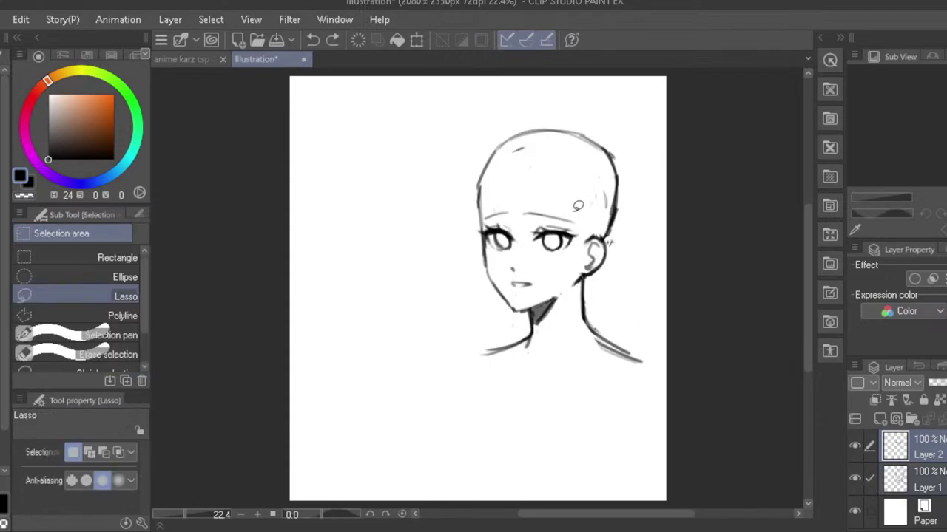
{"action": "mouse_move", "coordinate": [579, 218]}
{"action": "left_mouse_down"}
{"action": "mouse_move", "coordinate": [568, 255]}
{"action": "mouse_move", "coordinate": [500, 250]}
{"action": "mouse_move", "coordinate": [484, 215]}
{"action": "mouse_move", "coordinate": [540, 196]}
{"action": "left_mouse_up"}
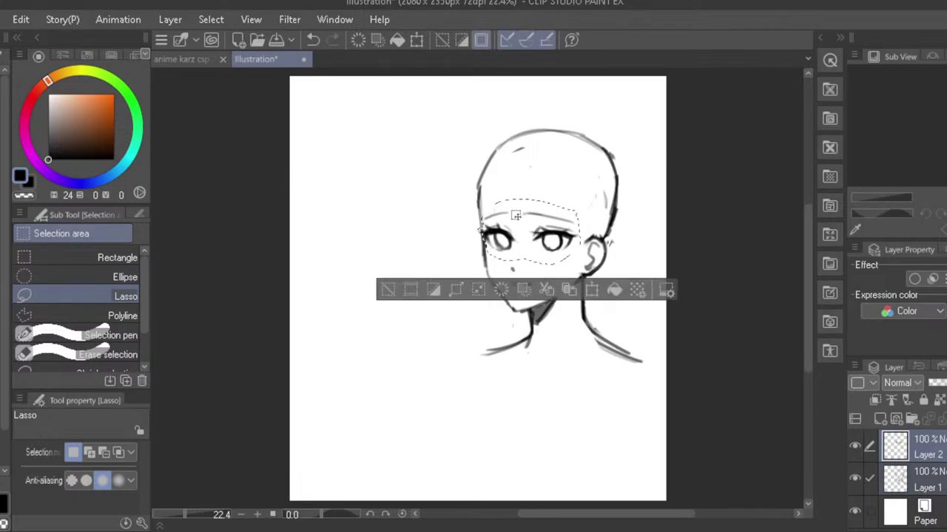
{"action": "key", "text": "ctrl+t"}
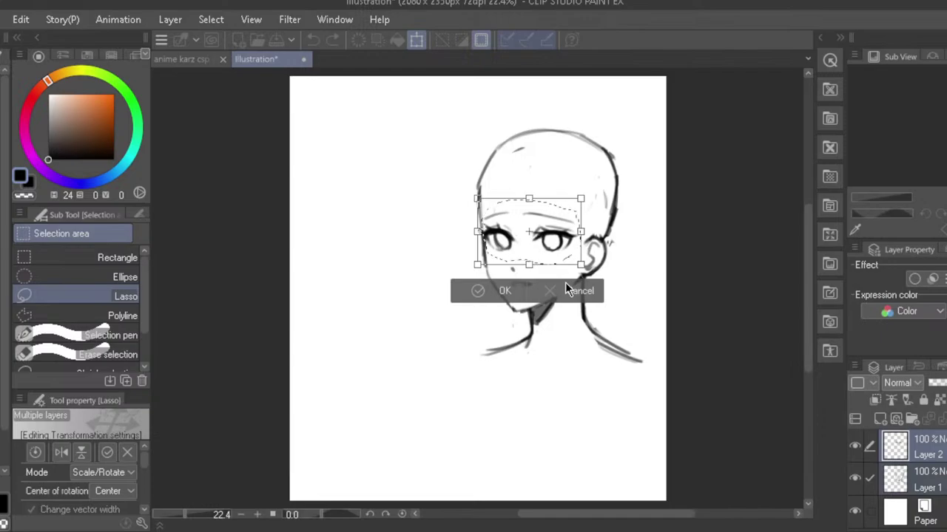
{"action": "key", "text": "Down"}
{"action": "key", "text": "Down"}
{"action": "key", "text": "Down"}
{"action": "key", "text": "Down"}
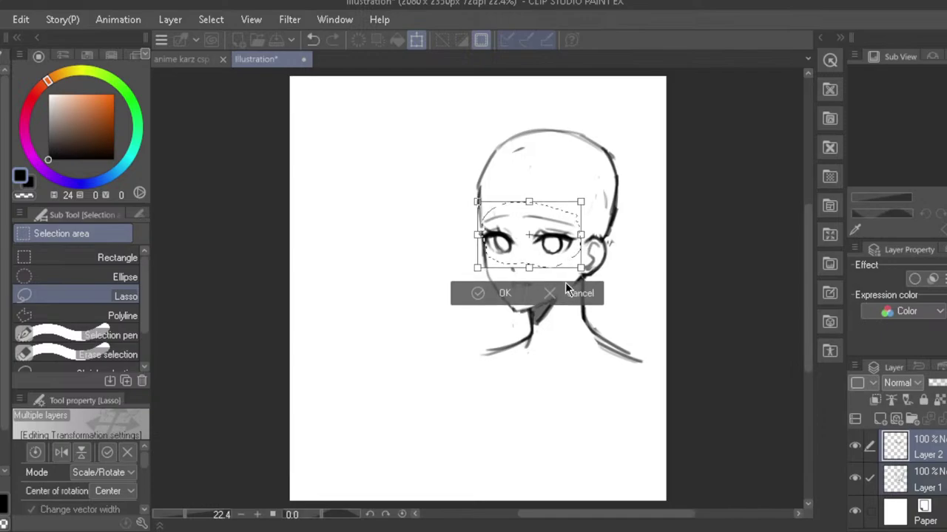
{"action": "key", "text": "Down"}
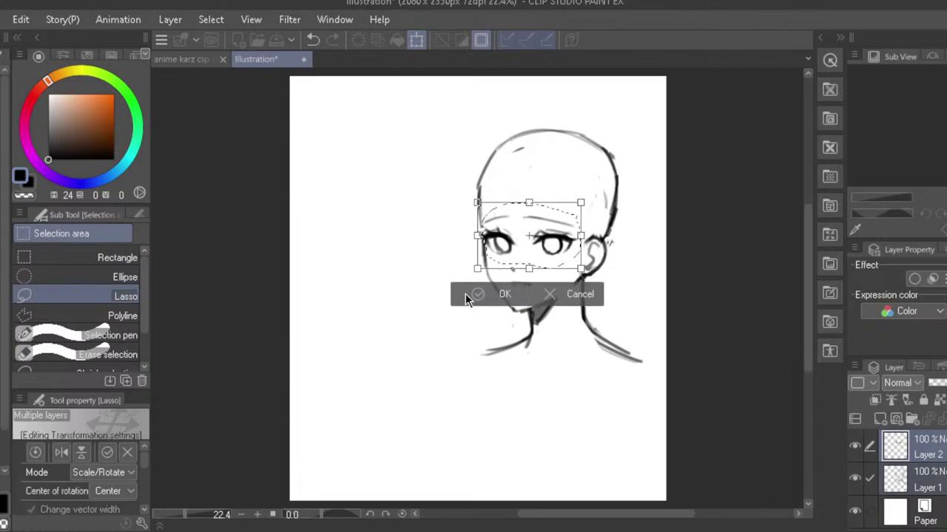
{"action": "left_click", "coordinate": [460, 294]}
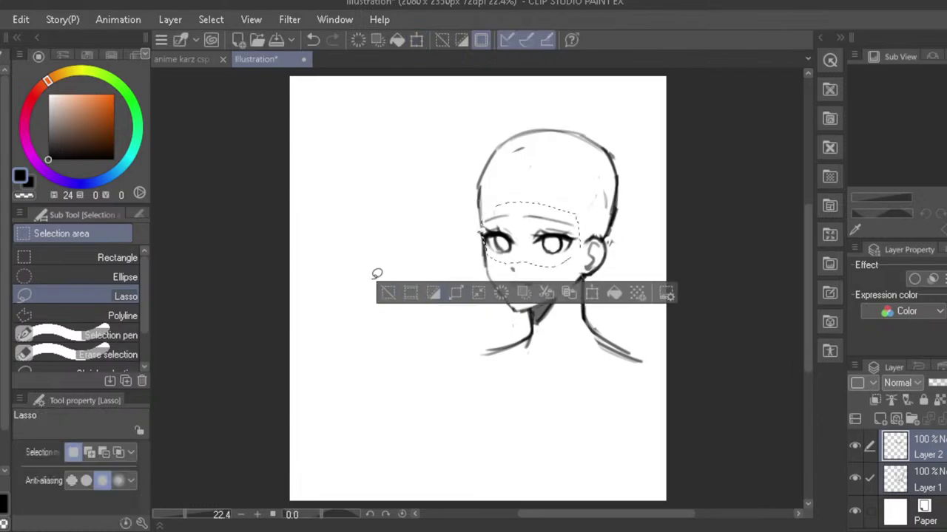
{"action": "left_click", "coordinate": [387, 293]}
- Erase the upper part of the neck line below the ear on Layer 1, working in the mirrored view
{"action": "key", "text": "h"}
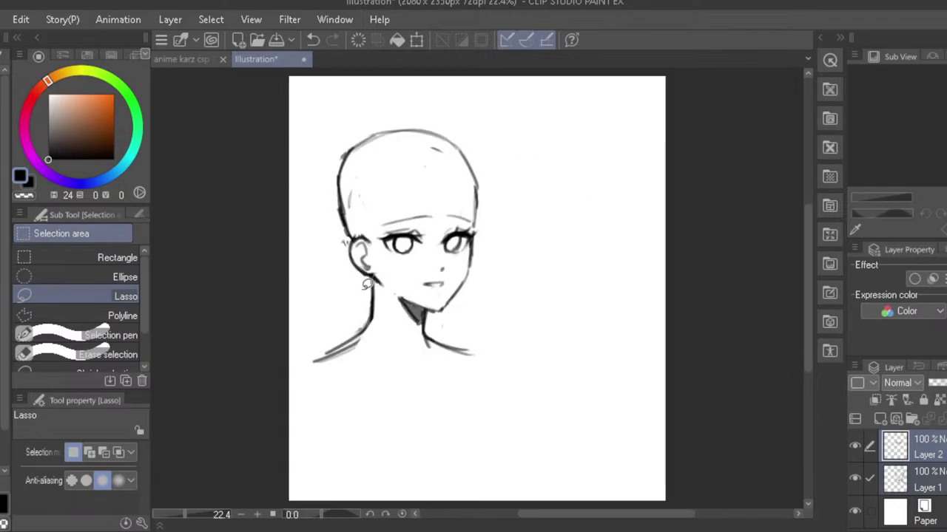
{"action": "key", "text": "e"}
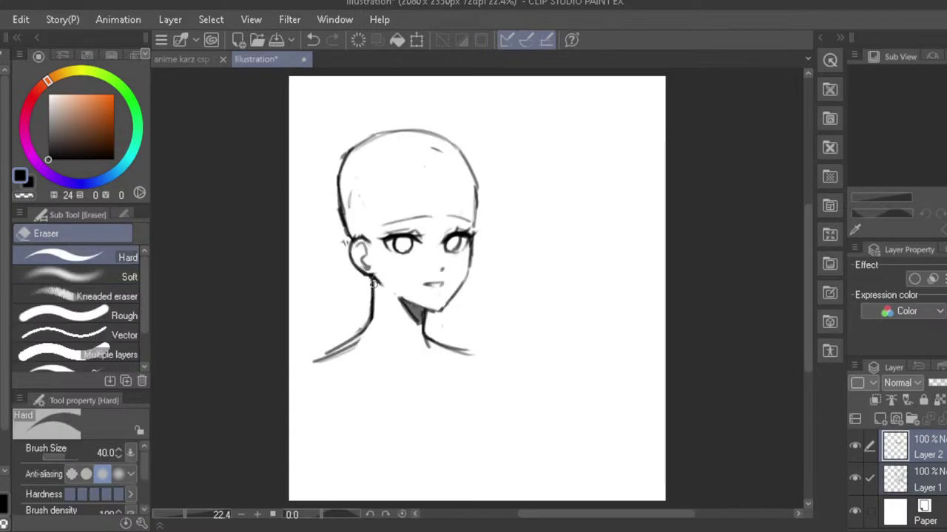
{"action": "left_click", "coordinate": [904, 483]}
{"action": "left_click_drag", "start_coordinate": [372, 283], "coordinate": [368, 306]}
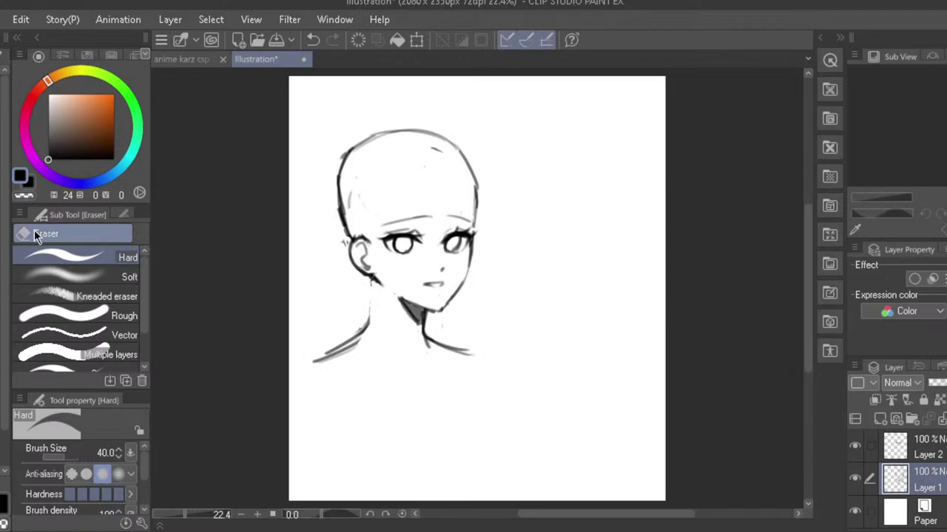
- Redraw the far cheek and jaw contour as a smoother curve down to the chin, erasing stray marks at the chin
{"action": "key", "text": "b"}
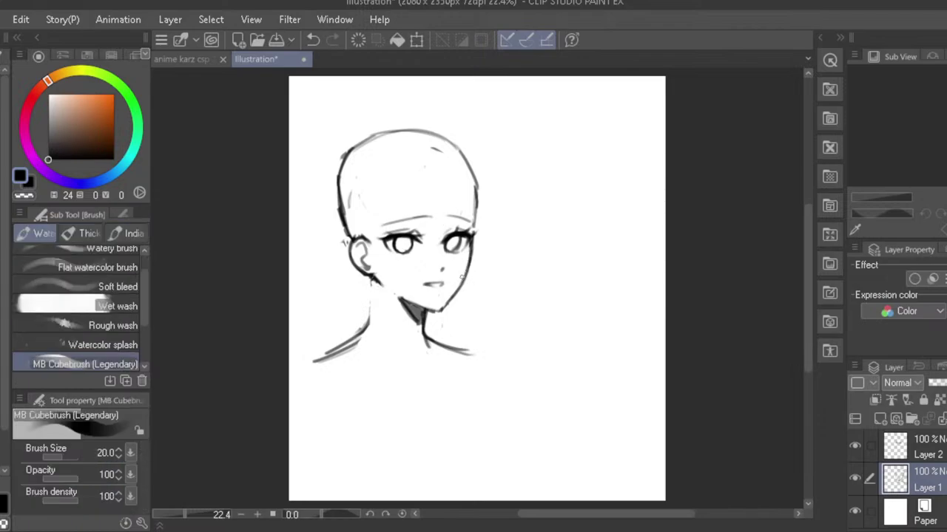
{"action": "key", "text": "ctrl+z"}
{"action": "left_click_drag", "start_coordinate": [469, 259], "coordinate": [460, 286]}
{"action": "key", "text": "ctrl+z"}
{"action": "key", "text": "ctrl+z"}
{"action": "left_click_drag", "start_coordinate": [446, 304], "coordinate": [435, 313]}
{"action": "key", "text": "ctrl+z"}
{"action": "key", "text": "ctrl+z"}
{"action": "key", "text": "ctrl+z"}
{"action": "key", "text": "ctrl+z"}
{"action": "left_click_drag", "start_coordinate": [450, 300], "coordinate": [432, 313]}
{"action": "key", "text": "ctrl+z"}
{"action": "key", "text": "ctrl+z"}
{"action": "key", "text": "e"}
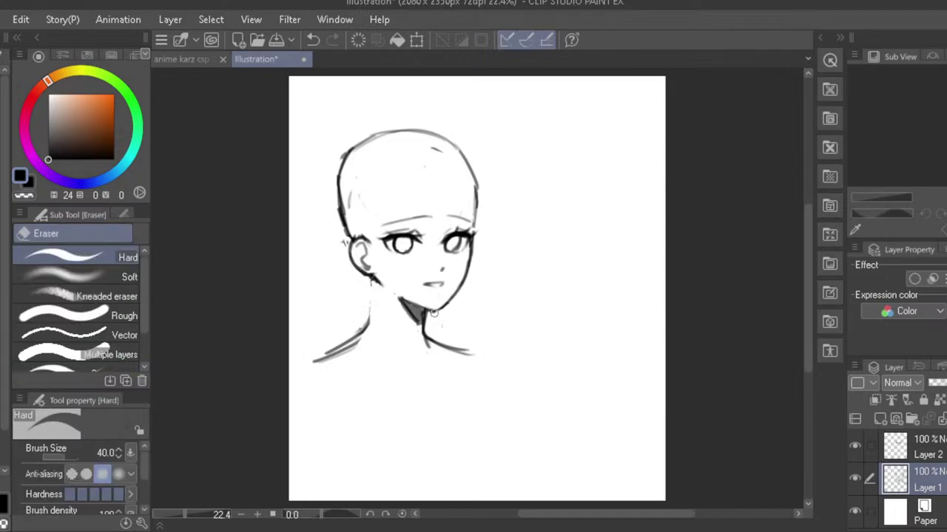
{"action": "key", "text": "ctrl+z"}
{"action": "left_click_drag", "start_coordinate": [443, 312], "coordinate": [434, 314]}
- Redraw the neck line from below the ear down to the shoulder and erase the leftover old line beside it
{"action": "key", "text": "h"}
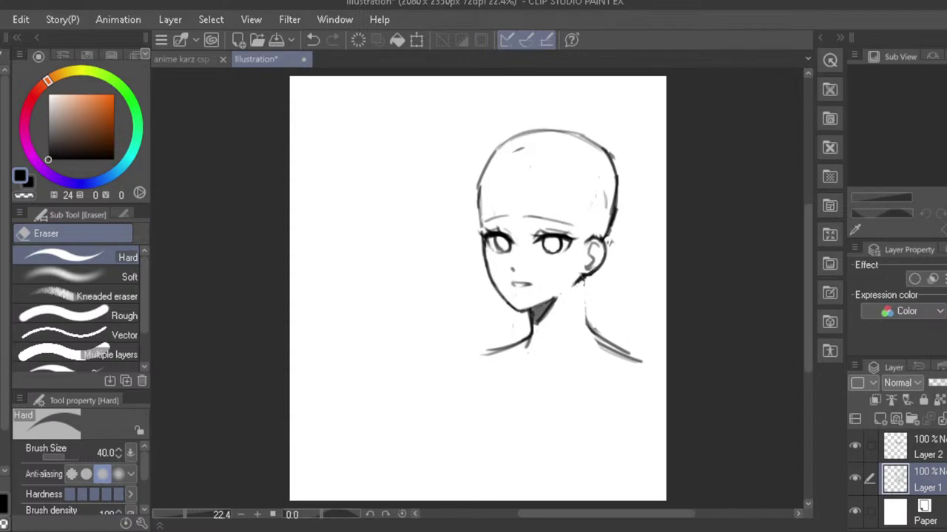
{"action": "key", "text": "b"}
{"action": "mouse_move", "coordinate": [581, 280]}
{"action": "left_mouse_down"}
{"action": "mouse_move", "coordinate": [578, 320]}
{"action": "mouse_move", "coordinate": [596, 336]}
{"action": "left_mouse_up"}
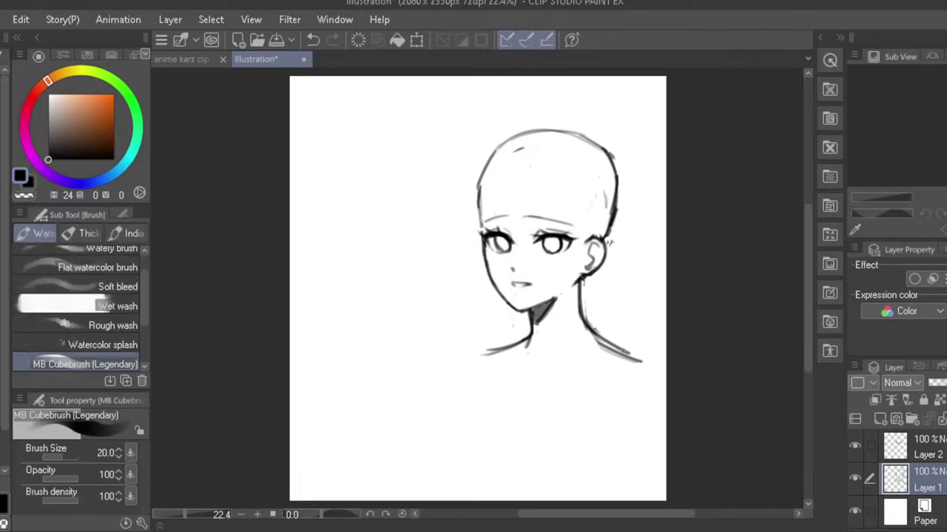
{"action": "key", "text": "e"}
{"action": "mouse_move", "coordinate": [586, 286]}
{"action": "left_mouse_down"}
{"action": "mouse_move", "coordinate": [586, 320]}
{"action": "mouse_move", "coordinate": [632, 361]}
{"action": "left_mouse_up"}
- Add a new layer for the hair and draw the pointed bangs across the forehead, redoing strokes until they fit
{"action": "key", "text": "b"}
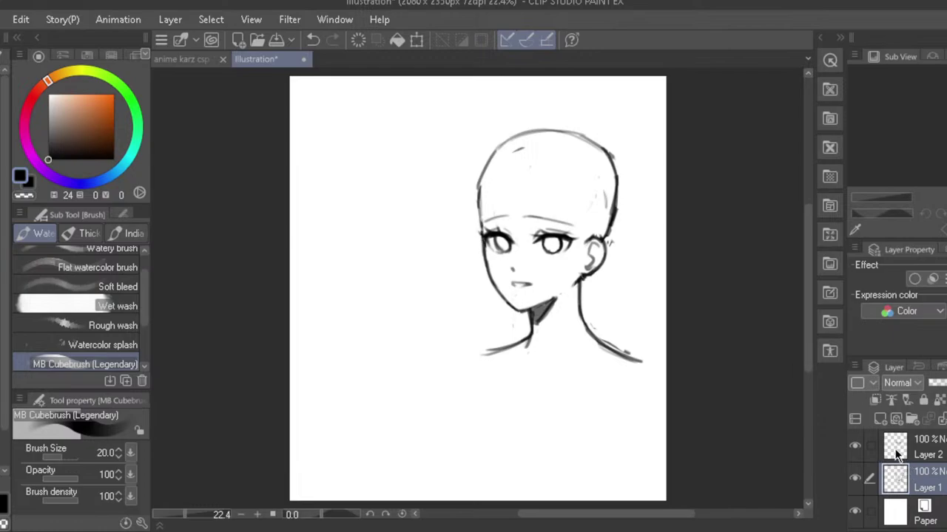
{"action": "left_click", "coordinate": [880, 418]}
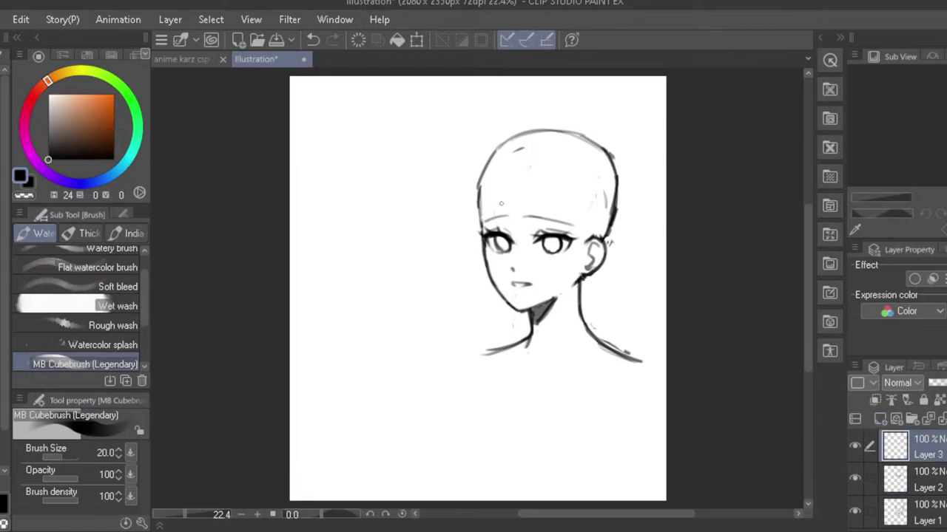
{"action": "mouse_move", "coordinate": [503, 194]}
{"action": "left_mouse_down"}
{"action": "mouse_move", "coordinate": [524, 238]}
{"action": "mouse_move", "coordinate": [500, 235]}
{"action": "mouse_move", "coordinate": [522, 240]}
{"action": "left_mouse_up"}
{"action": "key", "text": "ctrl+z"}
{"action": "key", "text": "ctrl+z"}
{"action": "mouse_move", "coordinate": [499, 195]}
{"action": "left_mouse_down"}
{"action": "mouse_move", "coordinate": [510, 235]}
{"action": "mouse_move", "coordinate": [499, 199]}
{"action": "mouse_move", "coordinate": [522, 239]}
{"action": "mouse_move", "coordinate": [502, 199]}
{"action": "mouse_move", "coordinate": [546, 245]}
{"action": "mouse_move", "coordinate": [510, 234]}
{"action": "left_mouse_up"}
{"action": "key", "text": "ctrl+z"}
{"action": "key", "text": "ctrl+z"}
{"action": "key", "text": "ctrl+z"}
{"action": "left_click_drag", "start_coordinate": [545, 197], "coordinate": [545, 234]}
{"action": "key", "text": "ctrl+z"}
{"action": "key", "text": "ctrl+z"}
{"action": "left_click_drag", "start_coordinate": [545, 197], "coordinate": [537, 239]}
{"action": "key", "text": "ctrl+z"}
{"action": "key", "text": "ctrl+z"}
{"action": "key", "text": "ctrl+z"}
- Draw the long side lock falling in front of the ear to below the jaw, with pointed ends
{"action": "mouse_move", "coordinate": [545, 198]}
{"action": "left_mouse_down"}
{"action": "mouse_move", "coordinate": [575, 237]}
{"action": "mouse_move", "coordinate": [573, 337]}
{"action": "left_mouse_up"}
{"action": "key", "text": "ctrl+z"}
{"action": "mouse_move", "coordinate": [574, 220]}
{"action": "left_mouse_down"}
{"action": "mouse_move", "coordinate": [573, 337]}
{"action": "mouse_move", "coordinate": [574, 327]}
{"action": "left_mouse_up"}
{"action": "key", "text": "ctrl+z"}
{"action": "key", "text": "ctrl+z"}
{"action": "left_click_drag", "start_coordinate": [600, 212], "coordinate": [596, 312]}
{"action": "key", "text": "ctrl+z"}
{"action": "key", "text": "ctrl+z"}
{"action": "mouse_move", "coordinate": [600, 277]}
{"action": "left_mouse_down"}
{"action": "mouse_move", "coordinate": [598, 312]}
{"action": "mouse_move", "coordinate": [594, 303]}
{"action": "mouse_move", "coordinate": [586, 316]}
{"action": "mouse_move", "coordinate": [597, 285]}
{"action": "mouse_move", "coordinate": [579, 319]}
{"action": "mouse_move", "coordinate": [595, 301]}
{"action": "mouse_move", "coordinate": [569, 339]}
{"action": "left_mouse_up"}
{"action": "key", "text": "ctrl+z"}
{"action": "key", "text": "ctrl+z"}
{"action": "key", "text": "ctrl+z"}
{"action": "key", "text": "ctrl+z"}
{"action": "left_click_drag", "start_coordinate": [590, 304], "coordinate": [574, 326]}
{"action": "key", "text": "ctrl+z"}
{"action": "key", "text": "ctrl+z"}
{"action": "key", "text": "ctrl+z"}
{"action": "key", "text": "ctrl+z"}
{"action": "key", "text": "ctrl+z"}
{"action": "key", "text": "ctrl+z"}
{"action": "key", "text": "ctrl+z"}
{"action": "left_click_drag", "start_coordinate": [581, 284], "coordinate": [568, 326]}
{"action": "key", "text": "ctrl+z"}
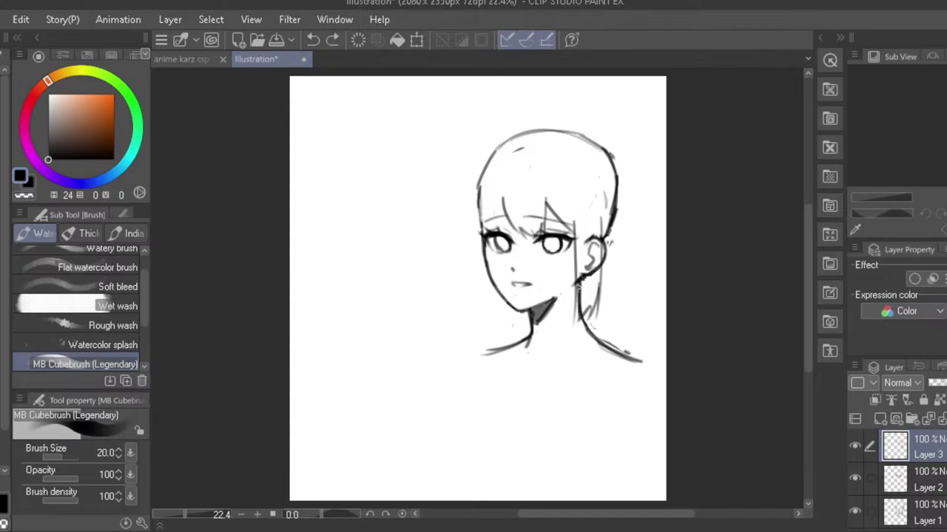
{"action": "left_click_drag", "start_coordinate": [581, 285], "coordinate": [571, 327]}
- Draw the side lock on the far side of the face, from the bangs down to chin level
{"action": "mouse_move", "coordinate": [500, 199]}
{"action": "left_mouse_down"}
{"action": "mouse_move", "coordinate": [482, 230]}
{"action": "mouse_move", "coordinate": [479, 277]}
{"action": "left_mouse_up"}
{"action": "key", "text": "ctrl+z"}
{"action": "key", "text": "ctrl+z"}
{"action": "left_click_drag", "start_coordinate": [486, 204], "coordinate": [482, 310]}
{"action": "key", "text": "ctrl+z"}
{"action": "mouse_move", "coordinate": [480, 271]}
{"action": "left_mouse_down"}
{"action": "mouse_move", "coordinate": [485, 320]}
{"action": "mouse_move", "coordinate": [477, 286]}
{"action": "mouse_move", "coordinate": [480, 321]}
{"action": "mouse_move", "coordinate": [475, 311]}
{"action": "mouse_move", "coordinate": [478, 280]}
{"action": "mouse_move", "coordinate": [481, 316]}
{"action": "mouse_move", "coordinate": [471, 297]}
{"action": "mouse_move", "coordinate": [481, 317]}
{"action": "left_mouse_up"}
{"action": "key", "text": "ctrl+z"}
{"action": "key", "text": "ctrl+z"}
{"action": "key", "text": "ctrl+z"}
{"action": "key", "text": "ctrl+z"}
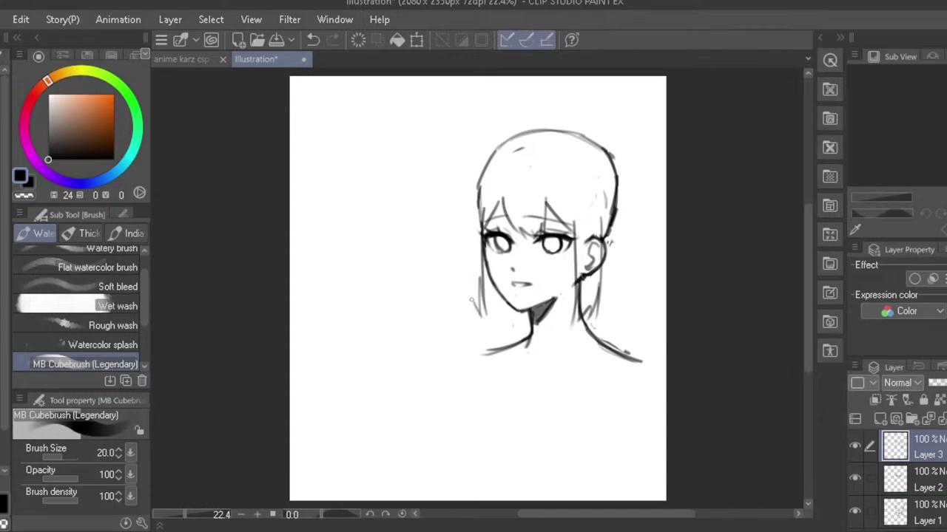
- Draw the outer edge of the hair beside the far side lock, from brow height down to its tips
{"action": "mouse_move", "coordinate": [467, 211]}
{"action": "left_mouse_down"}
{"action": "mouse_move", "coordinate": [468, 309]}
{"action": "mouse_move", "coordinate": [465, 300]}
{"action": "mouse_move", "coordinate": [465, 280]}
{"action": "mouse_move", "coordinate": [468, 310]}
{"action": "left_mouse_up"}
{"action": "key", "text": "ctrl+z"}
{"action": "key", "text": "ctrl+z"}
{"action": "key", "text": "ctrl+z"}
{"action": "key", "text": "ctrl+z"}
{"action": "mouse_move", "coordinate": [470, 243]}
{"action": "left_mouse_down"}
{"action": "mouse_move", "coordinate": [469, 310]}
{"action": "mouse_move", "coordinate": [469, 295]}
{"action": "left_mouse_up"}
{"action": "key", "text": "ctrl+z"}
{"action": "key", "text": "ctrl+z"}
- Draw the hair outline from the far temple up and over the crown, slightly outside the skull line
{"action": "left_click_drag", "start_coordinate": [481, 162], "coordinate": [467, 209]}
{"action": "key", "text": "ctrl+z"}
{"action": "left_click_drag", "start_coordinate": [481, 162], "coordinate": [466, 200]}
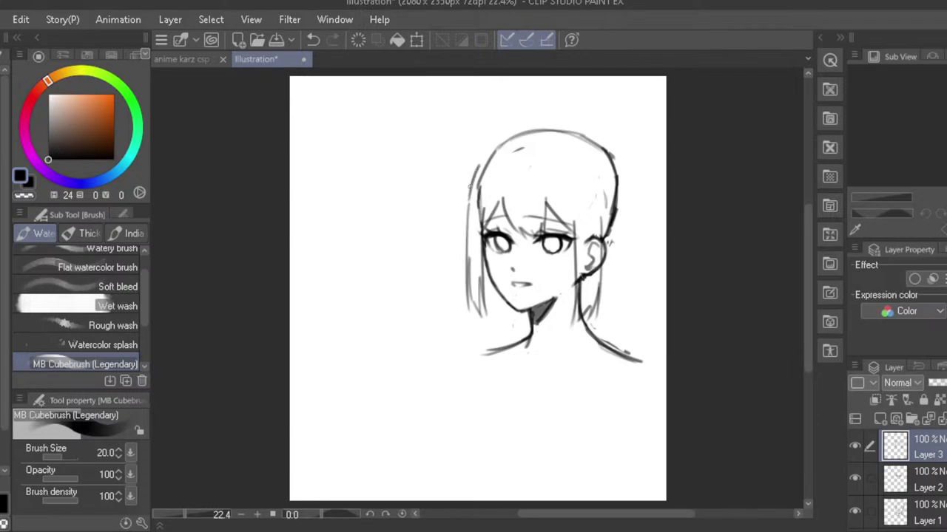
{"action": "left_click_drag", "start_coordinate": [510, 127], "coordinate": [473, 167]}
{"action": "key", "text": "ctrl+z"}
{"action": "key", "text": "ctrl+z"}
{"action": "mouse_move", "coordinate": [507, 130]}
{"action": "left_mouse_down"}
{"action": "mouse_move", "coordinate": [571, 124]}
{"action": "mouse_move", "coordinate": [510, 133]}
{"action": "left_mouse_up"}
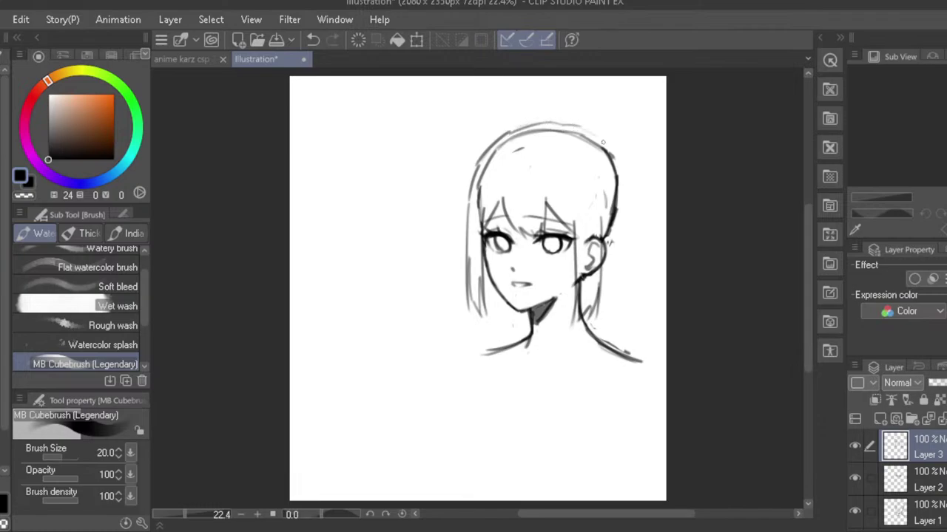
- Continue the hair outline from the crown down the back of the head, redoing strokes until the curve fits
{"action": "left_click_drag", "start_coordinate": [584, 129], "coordinate": [623, 159]}
{"action": "key", "text": "ctrl+z"}
{"action": "key", "text": "ctrl+z"}
{"action": "mouse_move", "coordinate": [587, 130]}
{"action": "left_mouse_down"}
{"action": "mouse_move", "coordinate": [623, 159]}
{"action": "mouse_move", "coordinate": [627, 210]}
{"action": "left_mouse_up"}
{"action": "key", "text": "ctrl+z"}
{"action": "mouse_move", "coordinate": [615, 151]}
{"action": "left_mouse_down"}
{"action": "mouse_move", "coordinate": [626, 193]}
{"action": "mouse_move", "coordinate": [627, 297]}
{"action": "left_mouse_up"}
{"action": "key", "text": "ctrl+z"}
{"action": "mouse_move", "coordinate": [620, 170]}
{"action": "left_mouse_down"}
{"action": "mouse_move", "coordinate": [639, 302]}
{"action": "mouse_move", "coordinate": [620, 190]}
{"action": "mouse_move", "coordinate": [630, 281]}
{"action": "left_mouse_up"}
{"action": "key", "text": "ctrl+z"}
{"action": "left_click_drag", "start_coordinate": [625, 212], "coordinate": [620, 300]}
{"action": "key", "text": "ctrl+z"}
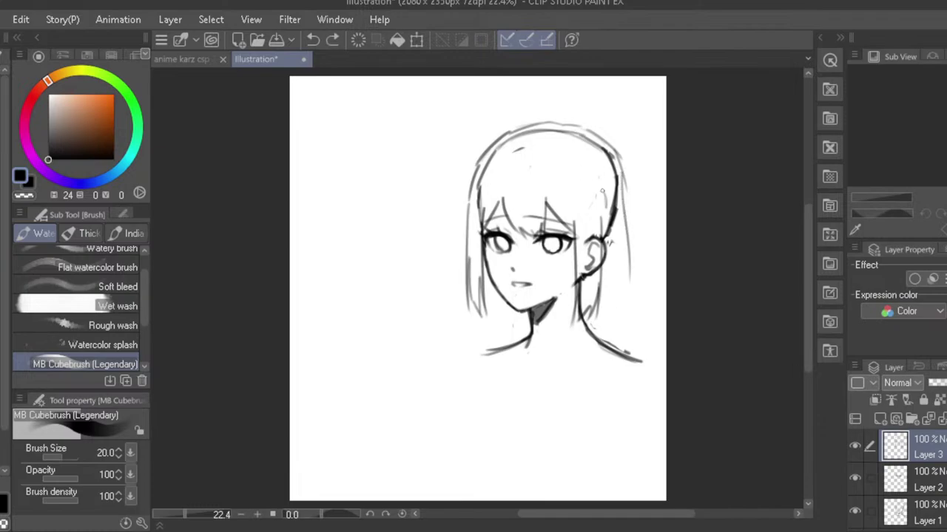
{"action": "key", "text": "ctrl+z"}
- Finish the lower back edge of the bob and draw jagged hair tips above the near shoulder
{"action": "left_click_drag", "start_coordinate": [625, 210], "coordinate": [619, 304]}
{"action": "left_click_drag", "start_coordinate": [627, 260], "coordinate": [617, 303]}
{"action": "key", "text": "ctrl+z"}
{"action": "left_click_drag", "start_coordinate": [628, 259], "coordinate": [613, 310]}
{"action": "mouse_move", "coordinate": [617, 274]}
{"action": "left_mouse_down"}
{"action": "mouse_move", "coordinate": [613, 309]}
{"action": "mouse_move", "coordinate": [594, 314]}
{"action": "left_mouse_up"}
{"action": "key", "text": "ctrl+z"}
{"action": "key", "text": "ctrl+z"}
{"action": "key", "text": "ctrl+z"}
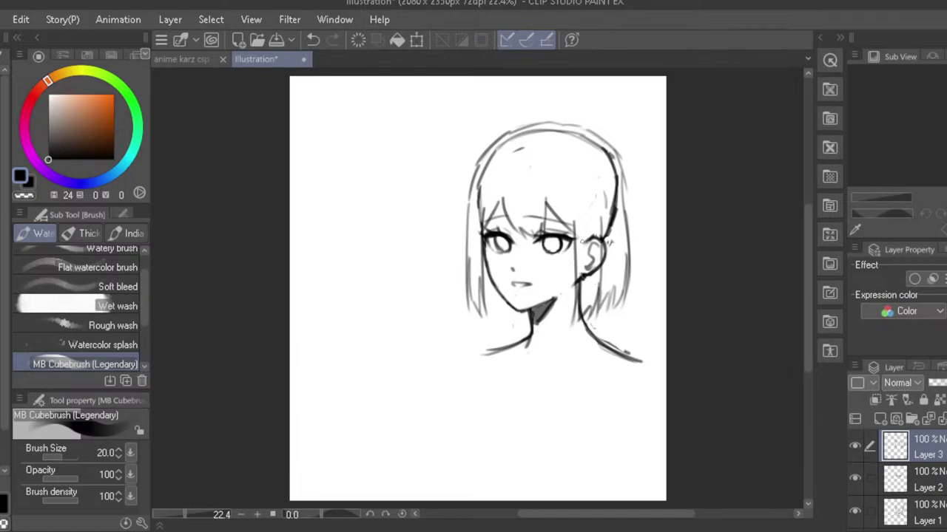
{"action": "key", "text": "ctrl+z"}
- Draw short jagged hair tips beneath the far cheek and check the head in the mirrored view
{"action": "left_click_drag", "start_coordinate": [485, 286], "coordinate": [496, 314]}
{"action": "key", "text": "ctrl+z"}
{"action": "key", "text": "ctrl+z"}
{"action": "key", "text": "h"}
{"action": "key", "text": "h"}
- Erase the skull outline and the ear hidden by the hair on Layer 1, with the eraser enlarged to 70
{"action": "left_click", "coordinate": [890, 503]}
{"action": "key", "text": "e"}
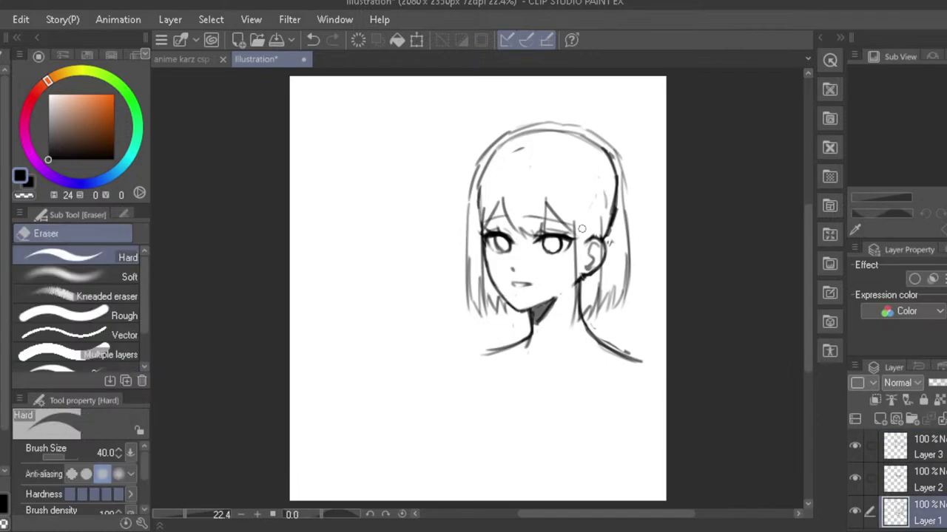
{"action": "mouse_move", "coordinate": [607, 208]}
{"action": "left_mouse_down"}
{"action": "mouse_move", "coordinate": [600, 226]}
{"action": "mouse_move", "coordinate": [620, 241]}
{"action": "mouse_move", "coordinate": [605, 135]}
{"action": "mouse_move", "coordinate": [600, 150]}
{"action": "mouse_move", "coordinate": [524, 133]}
{"action": "mouse_move", "coordinate": [477, 185]}
{"action": "mouse_move", "coordinate": [479, 211]}
{"action": "left_mouse_up"}
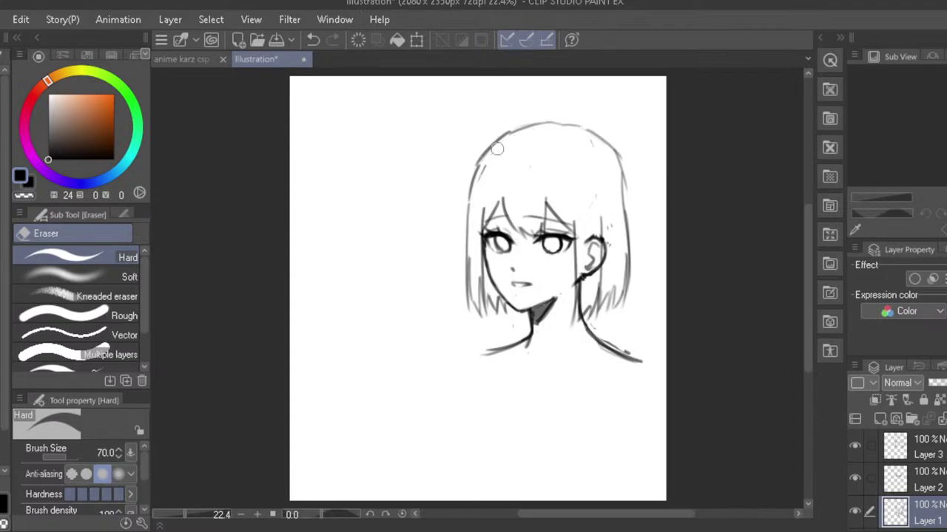
{"action": "mouse_move", "coordinate": [590, 231]}
{"action": "left_mouse_down"}
{"action": "mouse_move", "coordinate": [594, 281]}
{"action": "mouse_move", "coordinate": [588, 231]}
{"action": "mouse_move", "coordinate": [582, 305]}
{"action": "mouse_move", "coordinate": [596, 221]}
{"action": "left_mouse_up"}
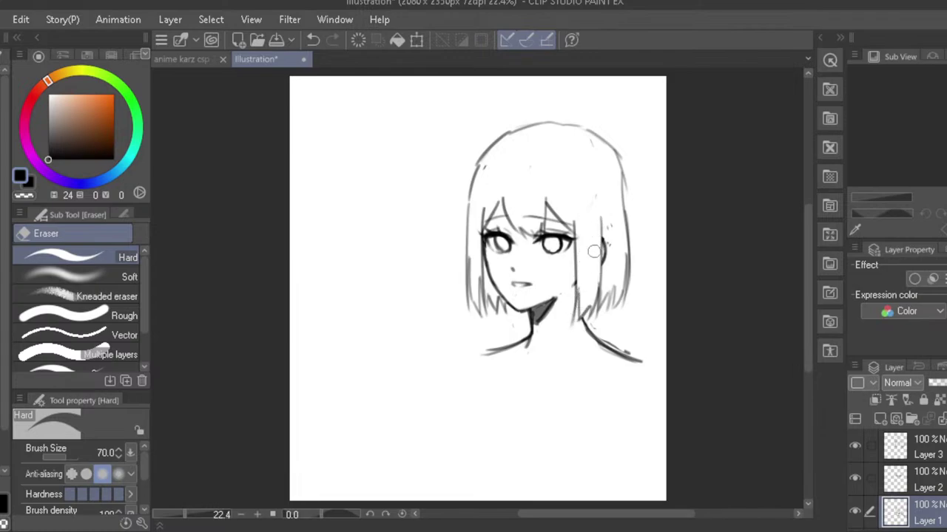
- Erase the back hair outline on Layer 3 and redraw it as a fuller curve down to the tips
{"action": "left_click", "coordinate": [907, 454]}
{"action": "left_click_drag", "start_coordinate": [620, 185], "coordinate": [623, 237]}
{"action": "key", "text": "b"}
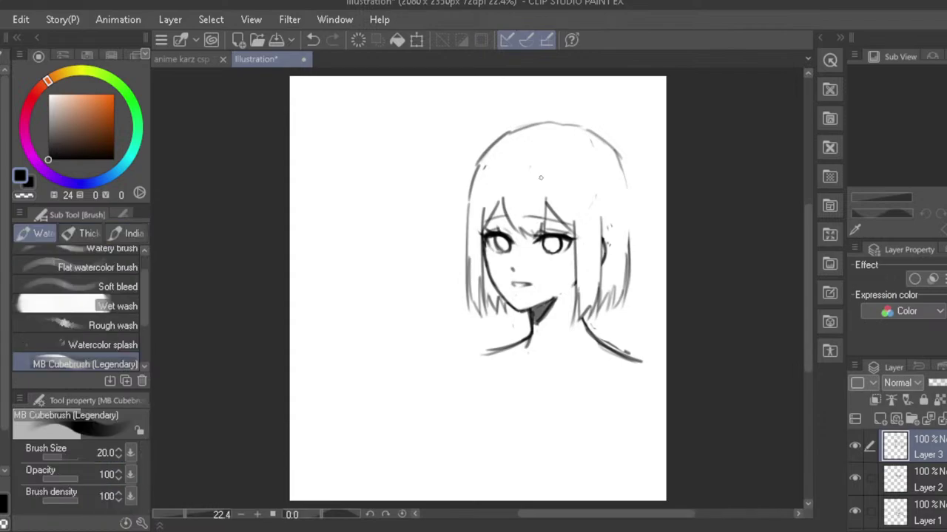
{"action": "left_click_drag", "start_coordinate": [608, 150], "coordinate": [635, 268]}
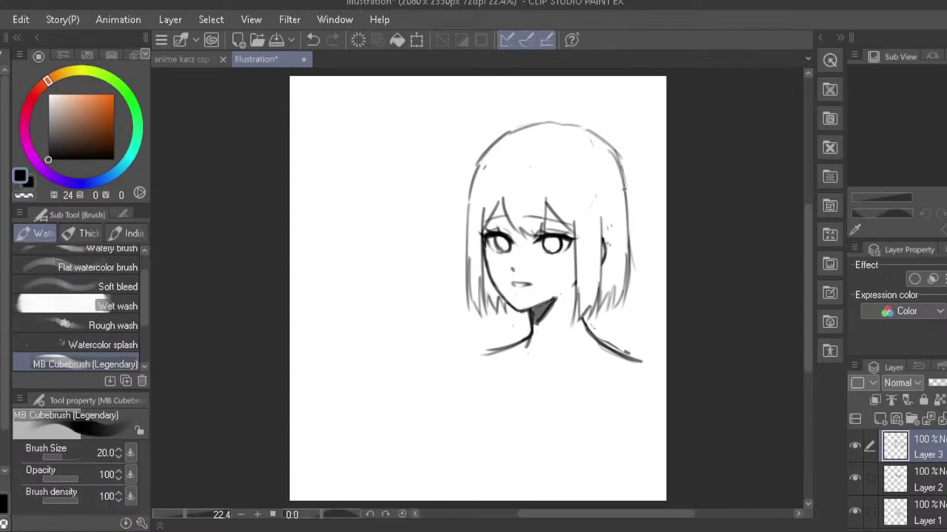
{"action": "left_click_drag", "start_coordinate": [624, 188], "coordinate": [633, 290]}
- Draw a fuller, rounded outer hair outline on the far side of the head and check it in the mirrored view
{"action": "left_click_drag", "start_coordinate": [474, 173], "coordinate": [461, 291]}
{"action": "key", "text": "ctrl+z"}
{"action": "mouse_move", "coordinate": [476, 174]}
{"action": "left_mouse_down"}
{"action": "mouse_move", "coordinate": [462, 256]}
{"action": "mouse_move", "coordinate": [467, 293]}
{"action": "left_mouse_up"}
{"action": "key", "text": "ctrl+z"}
{"action": "key", "text": "h"}
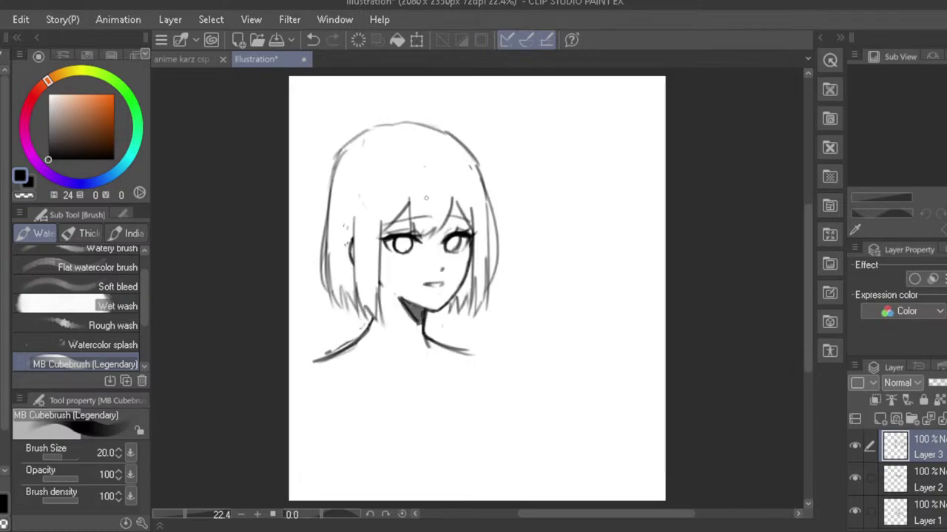
{"action": "key", "text": "h"}
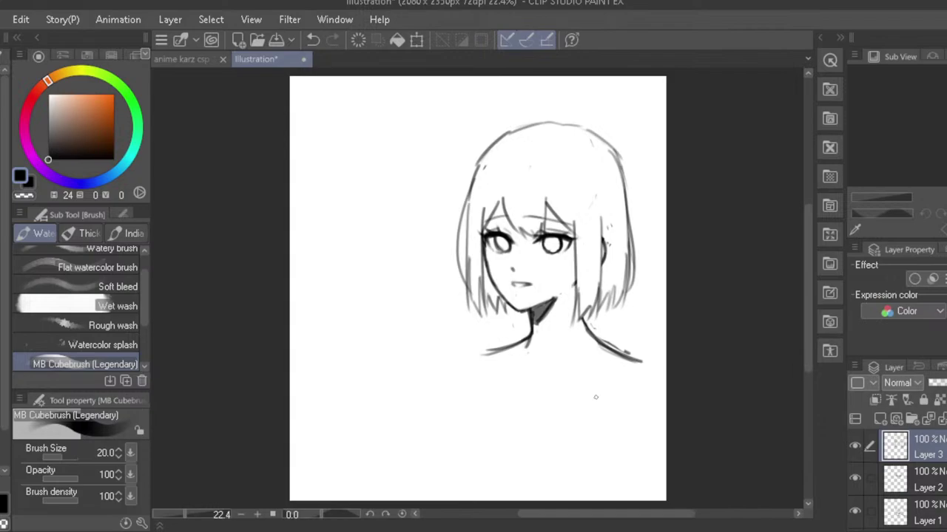
- Draw the neck muscle line and the collarbones at the base of the neck on Layer 1
{"action": "left_click", "coordinate": [895, 518]}
{"action": "mouse_move", "coordinate": [566, 313]}
{"action": "left_mouse_down"}
{"action": "mouse_move", "coordinate": [529, 371]}
{"action": "mouse_move", "coordinate": [493, 360]}
{"action": "left_mouse_up"}
{"action": "key", "text": "ctrl+z"}
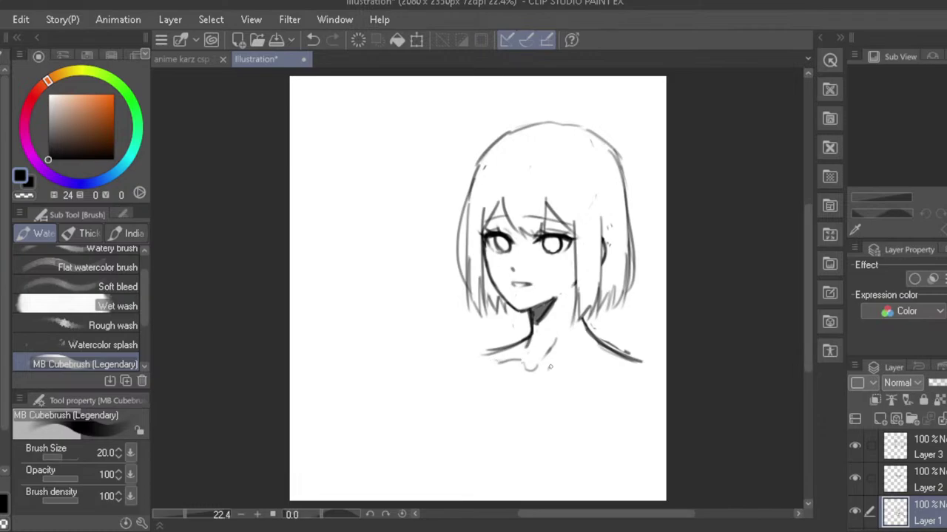
{"action": "left_click_drag", "start_coordinate": [550, 367], "coordinate": [612, 363]}
{"action": "left_click_drag", "start_coordinate": [555, 366], "coordinate": [602, 376]}
{"action": "key", "text": "ctrl+z"}
- Add a new layer above the hair, draw short strap lines over both shoulders, and make Layer 3 active again
{"action": "left_click", "coordinate": [898, 449]}
{"action": "left_click", "coordinate": [879, 419]}
{"action": "left_click_drag", "start_coordinate": [519, 342], "coordinate": [498, 369]}
{"action": "key", "text": "ctrl+z"}
{"action": "key", "text": "ctrl+z"}
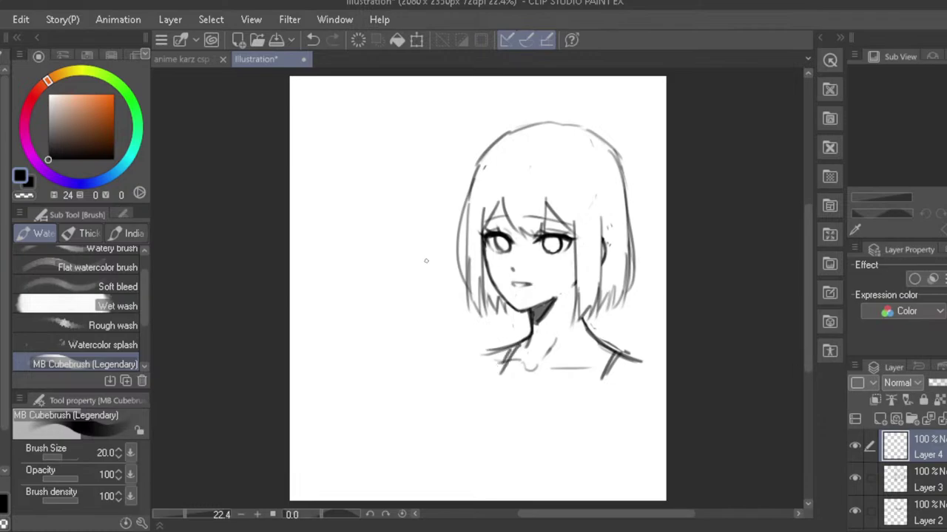
{"action": "left_click", "coordinate": [909, 488]}
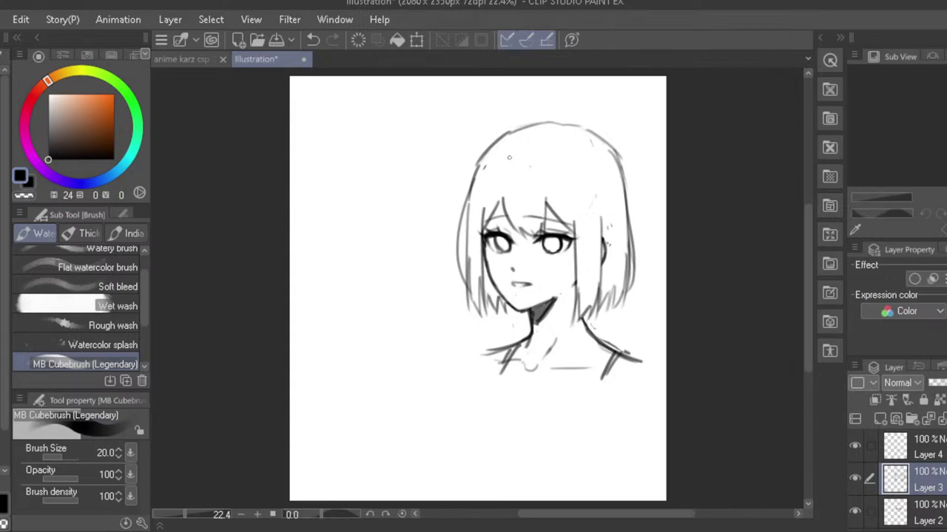
- Draw two curved strand lines on Layer 3 from the parting down to the tips of the central bangs
{"action": "key", "text": "ctrl+z"}
{"action": "left_click_drag", "start_coordinate": [530, 155], "coordinate": [502, 207]}
{"action": "key", "text": "ctrl+z"}
{"action": "left_click_drag", "start_coordinate": [524, 155], "coordinate": [502, 193]}
{"action": "key", "text": "ctrl+z"}
{"action": "left_click_drag", "start_coordinate": [524, 153], "coordinate": [501, 210]}
{"action": "key", "text": "ctrl+z"}
{"action": "left_click_drag", "start_coordinate": [540, 160], "coordinate": [549, 213]}
- Draw long curved strands from the crown along the near side of the bangs, including the start of the parting
{"action": "left_click_drag", "start_coordinate": [548, 169], "coordinate": [573, 235]}
{"action": "left_click_drag", "start_coordinate": [557, 161], "coordinate": [602, 239]}
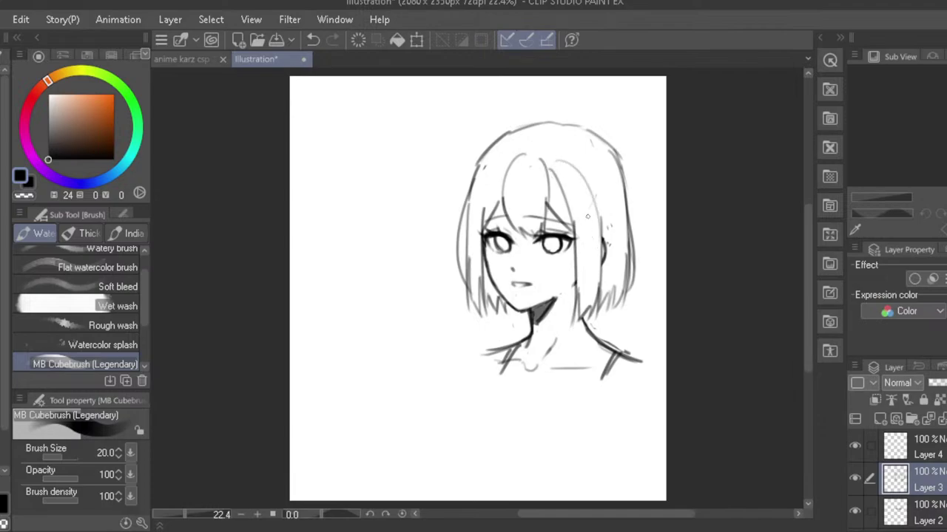
{"action": "key", "text": "ctrl+z"}
{"action": "key", "text": "ctrl+z"}
{"action": "left_click_drag", "start_coordinate": [561, 148], "coordinate": [603, 235]}
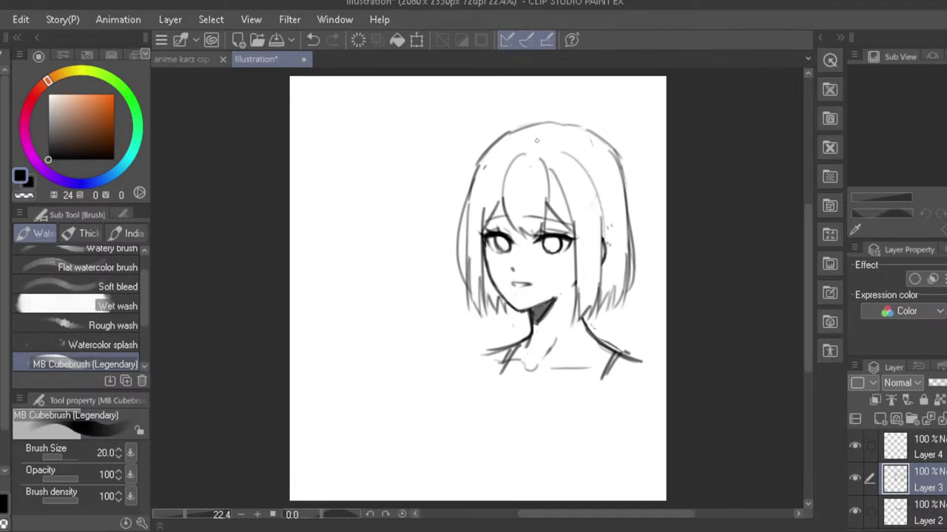
{"action": "key", "text": "ctrl+z"}
{"action": "mouse_move", "coordinate": [562, 136]}
{"action": "left_mouse_down"}
{"action": "mouse_move", "coordinate": [535, 149]}
{"action": "mouse_move", "coordinate": [584, 225]}
{"action": "left_mouse_up"}
{"action": "key", "text": "ctrl+z"}
{"action": "left_click_drag", "start_coordinate": [545, 148], "coordinate": [584, 268]}
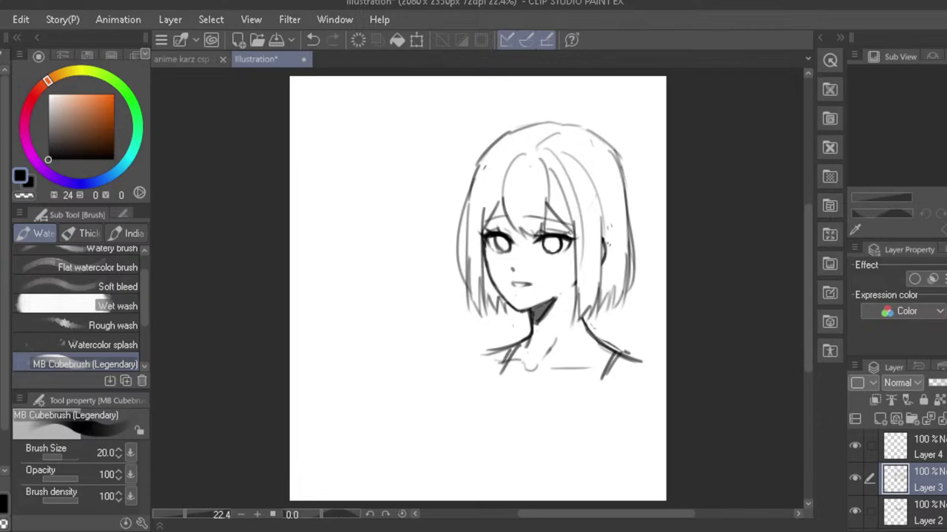
- Add fine vertical strand lines inside the front side lock next to the near cheek
{"action": "left_click_drag", "start_coordinate": [586, 220], "coordinate": [580, 316]}
{"action": "key", "text": "ctrl+z"}
{"action": "left_click_drag", "start_coordinate": [585, 233], "coordinate": [583, 300]}
{"action": "key", "text": "ctrl+z"}
{"action": "mouse_move", "coordinate": [596, 250]}
{"action": "left_mouse_down"}
{"action": "mouse_move", "coordinate": [586, 314]}
{"action": "mouse_move", "coordinate": [582, 288]}
{"action": "left_mouse_up"}
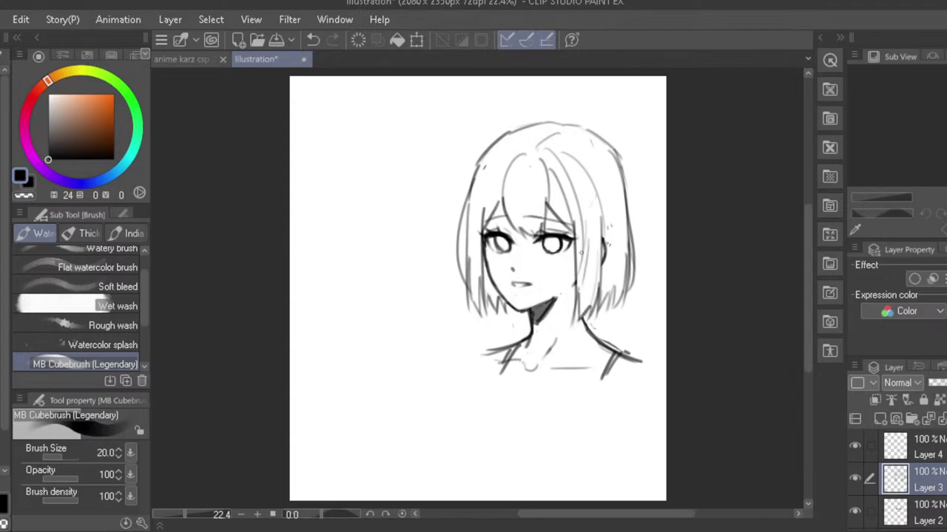
- Draw long curved strands from the parting over the back of the head, with shorter ones beside the ear
{"action": "mouse_move", "coordinate": [556, 134]}
{"action": "left_mouse_down"}
{"action": "mouse_move", "coordinate": [624, 247]}
{"action": "mouse_move", "coordinate": [580, 145]}
{"action": "mouse_move", "coordinate": [619, 259]}
{"action": "left_mouse_up"}
{"action": "key", "text": "ctrl+z"}
{"action": "left_click", "coordinate": [613, 227]}
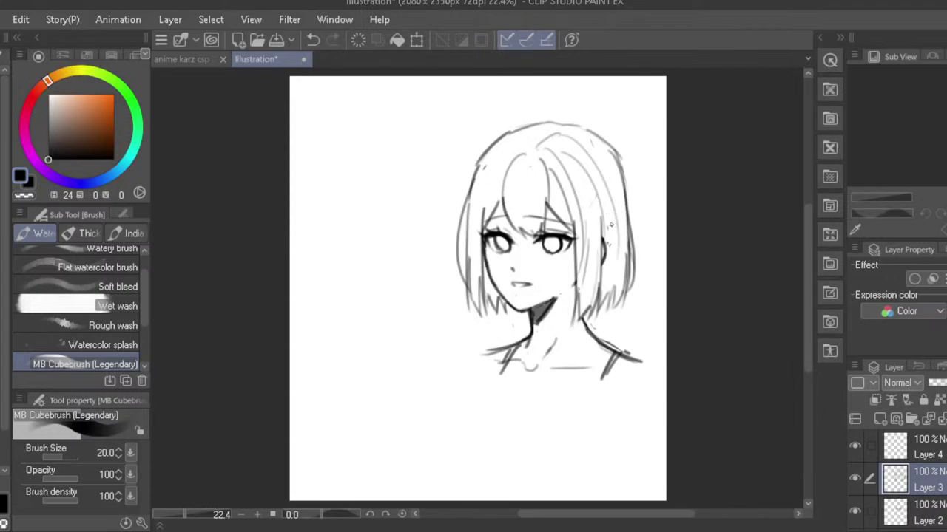
{"action": "left_click_drag", "start_coordinate": [611, 185], "coordinate": [610, 252]}
{"action": "key", "text": "ctrl+z"}
{"action": "left_click_drag", "start_coordinate": [615, 203], "coordinate": [617, 257]}
{"action": "key", "text": "ctrl+z"}
{"action": "left_click_drag", "start_coordinate": [610, 213], "coordinate": [605, 267]}
{"action": "mouse_move", "coordinate": [572, 134]}
{"action": "left_mouse_down"}
{"action": "mouse_move", "coordinate": [627, 203]}
{"action": "mouse_move", "coordinate": [618, 181]}
{"action": "mouse_move", "coordinate": [622, 204]}
{"action": "left_mouse_up"}
{"action": "key", "text": "ctrl+z"}
- Draw light strand lines from the parting down through the middle of the central bangs
{"action": "mouse_move", "coordinate": [524, 152]}
{"action": "left_mouse_down"}
{"action": "mouse_move", "coordinate": [517, 186]}
{"action": "mouse_move", "coordinate": [531, 223]}
{"action": "left_mouse_up"}
{"action": "key", "text": "ctrl+z"}
{"action": "key", "text": "ctrl+z"}
{"action": "mouse_move", "coordinate": [526, 153]}
{"action": "left_mouse_down"}
{"action": "mouse_move", "coordinate": [517, 218]}
{"action": "mouse_move", "coordinate": [508, 194]}
{"action": "mouse_move", "coordinate": [534, 239]}
{"action": "mouse_move", "coordinate": [514, 190]}
{"action": "mouse_move", "coordinate": [521, 233]}
{"action": "mouse_move", "coordinate": [528, 215]}
{"action": "left_mouse_up"}
{"action": "key", "text": "ctrl+z"}
{"action": "key", "text": "ctrl+z"}
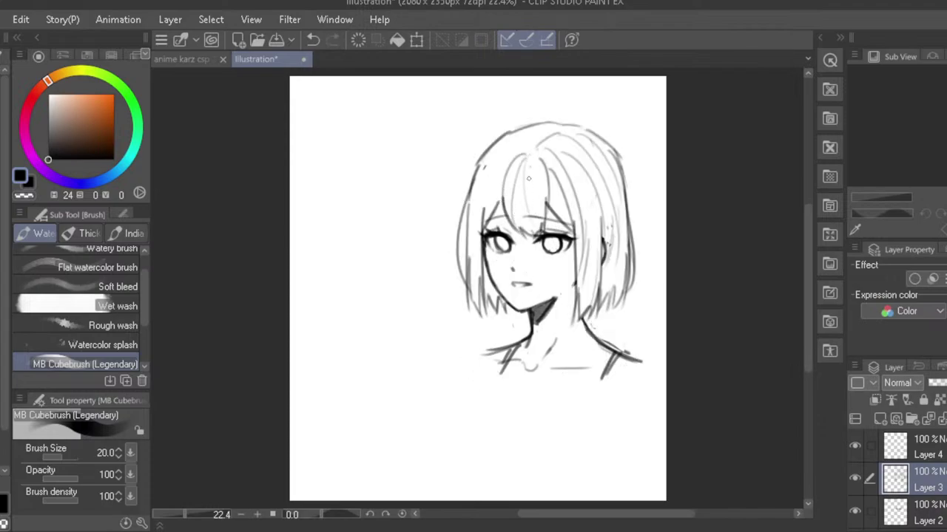
{"action": "mouse_move", "coordinate": [529, 173]}
{"action": "left_mouse_down"}
{"action": "mouse_move", "coordinate": [540, 207]}
{"action": "mouse_move", "coordinate": [544, 201]}
{"action": "left_mouse_up"}
- Draw curved strands from the parting down the far side of the hair and its lock, and check them mirrored
{"action": "left_click_drag", "start_coordinate": [522, 145], "coordinate": [483, 214]}
{"action": "key", "text": "ctrl+z"}
{"action": "left_click_drag", "start_coordinate": [518, 147], "coordinate": [479, 223]}
{"action": "key", "text": "ctrl+z"}
{"action": "left_click_drag", "start_coordinate": [519, 156], "coordinate": [483, 232]}
{"action": "mouse_move", "coordinate": [542, 136]}
{"action": "left_mouse_down"}
{"action": "mouse_move", "coordinate": [496, 133]}
{"action": "mouse_move", "coordinate": [475, 272]}
{"action": "left_mouse_up"}
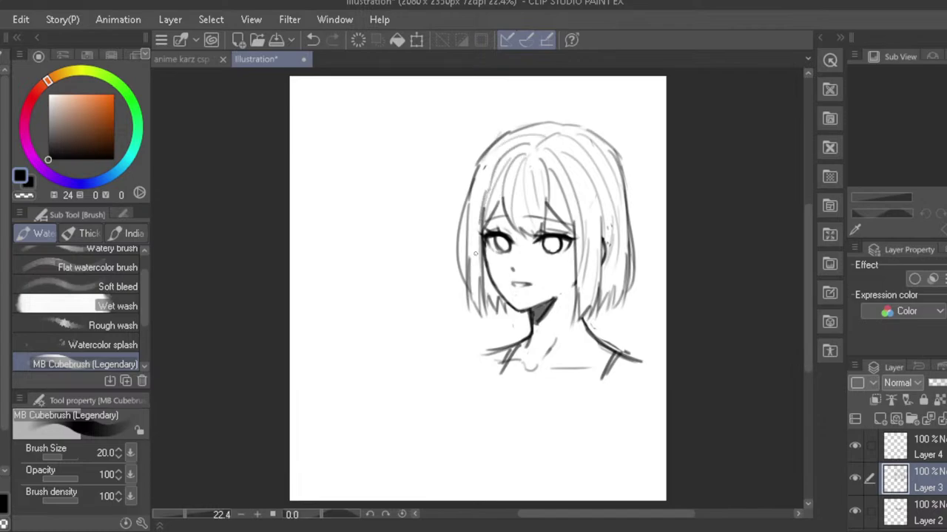
{"action": "left_click_drag", "start_coordinate": [479, 201], "coordinate": [470, 271]}
{"action": "mouse_move", "coordinate": [480, 196]}
{"action": "left_mouse_down"}
{"action": "mouse_move", "coordinate": [476, 296]}
{"action": "mouse_move", "coordinate": [499, 302]}
{"action": "left_mouse_up"}
{"action": "key", "text": "h"}
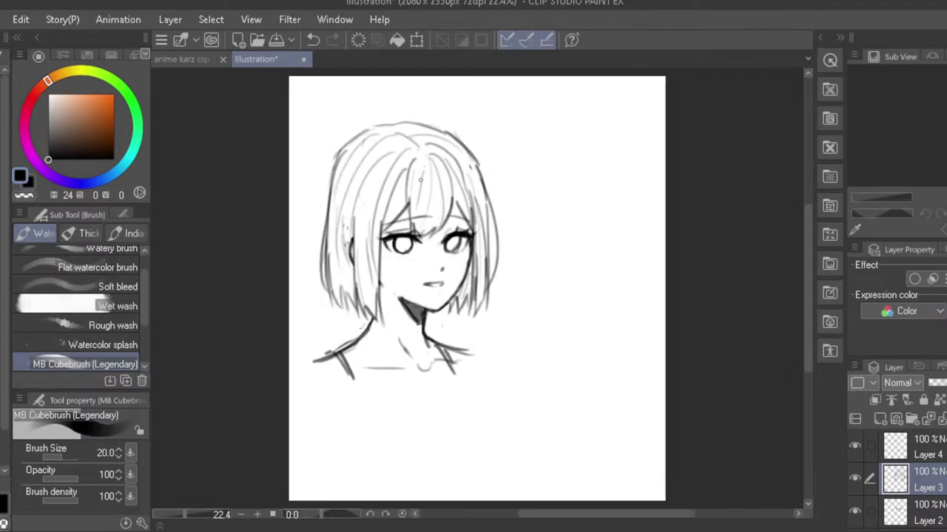
- Draw the pupils inside both irises on Layer 2 in the mirrored view, and restore the normal view
{"action": "key", "text": "alt+bracketleft"}
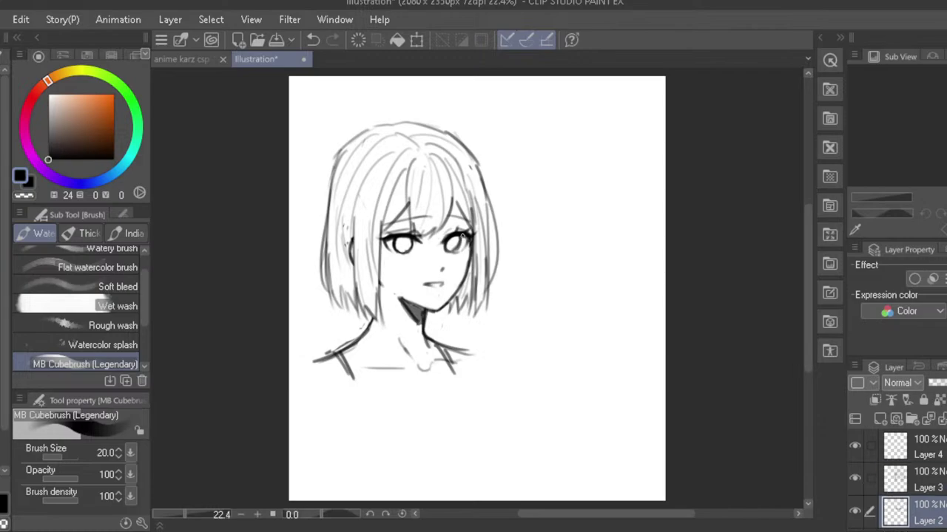
{"action": "key", "text": "e"}
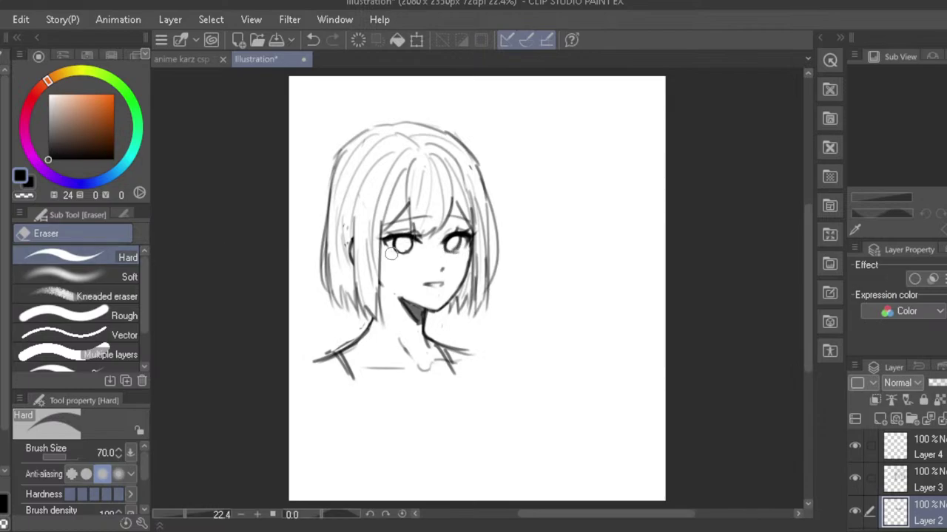
{"action": "key", "text": "b"}
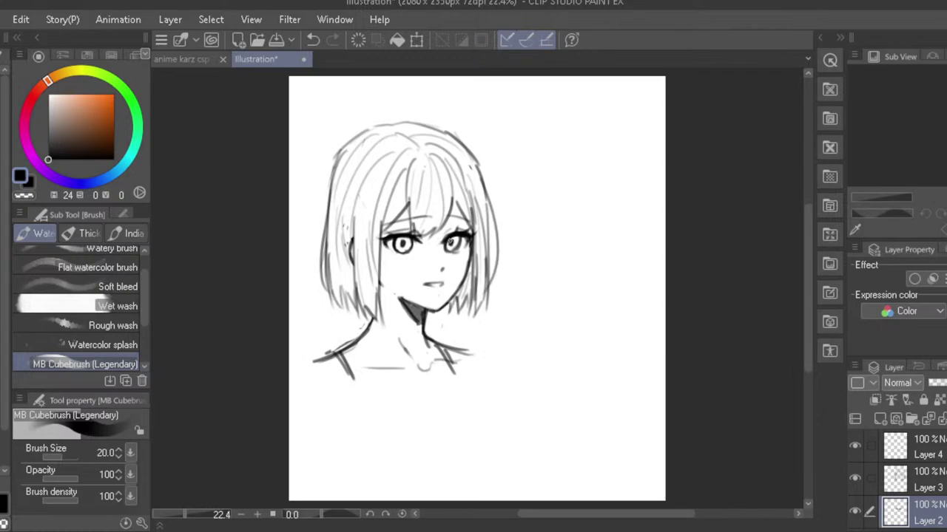
{"action": "key", "text": "h"}
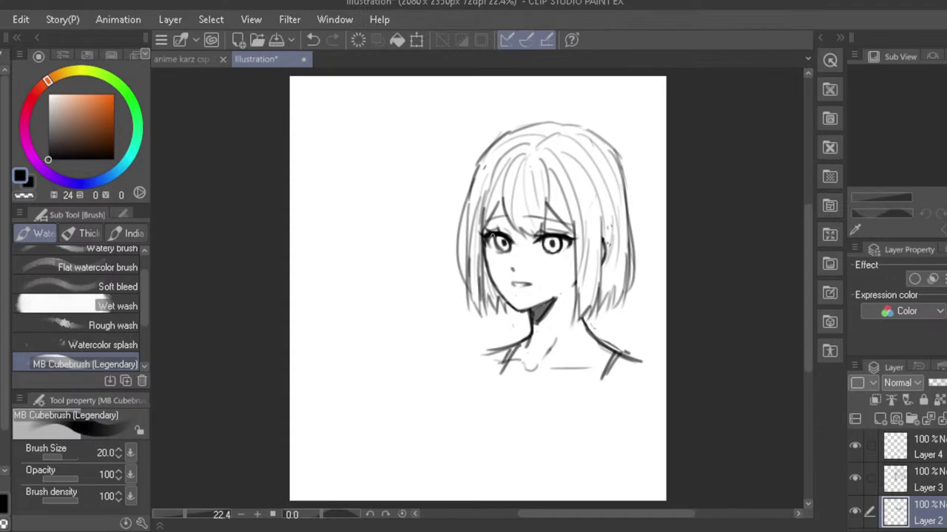
- Sketch a small rounded nose shape between the eyes and the nostril mark on Layer 1
{"action": "scroll", "coordinate": [915, 490], "scroll_direction": "down", "scroll_amount": 2}
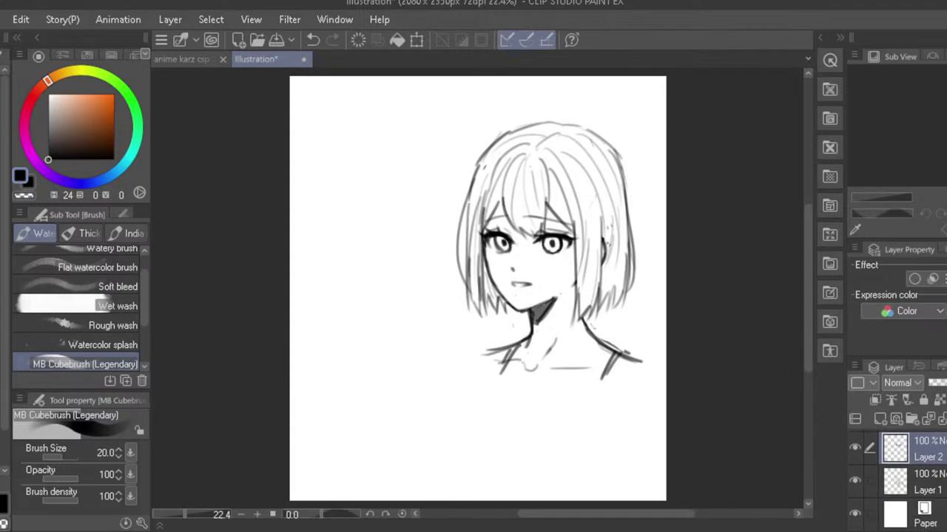
{"action": "left_click", "coordinate": [915, 490]}
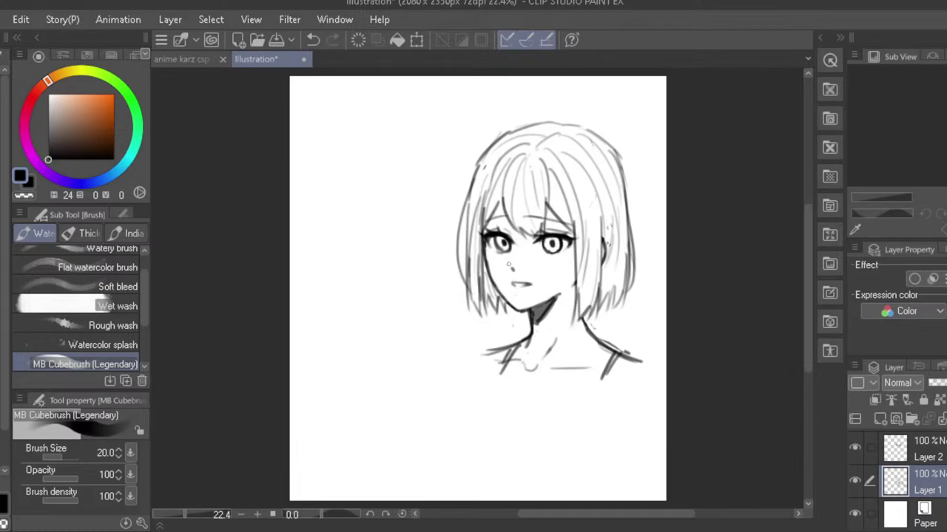
{"action": "key", "text": "h"}
{"action": "key", "text": "ctrl+y"}
{"action": "left_click_drag", "start_coordinate": [521, 248], "coordinate": [511, 259]}
{"action": "key", "text": "ctrl+z"}
- Lasso the near shoulder and collarbone end on Layer 1, shift them slightly toward the neck, and clear the selection
{"action": "key", "text": "m"}
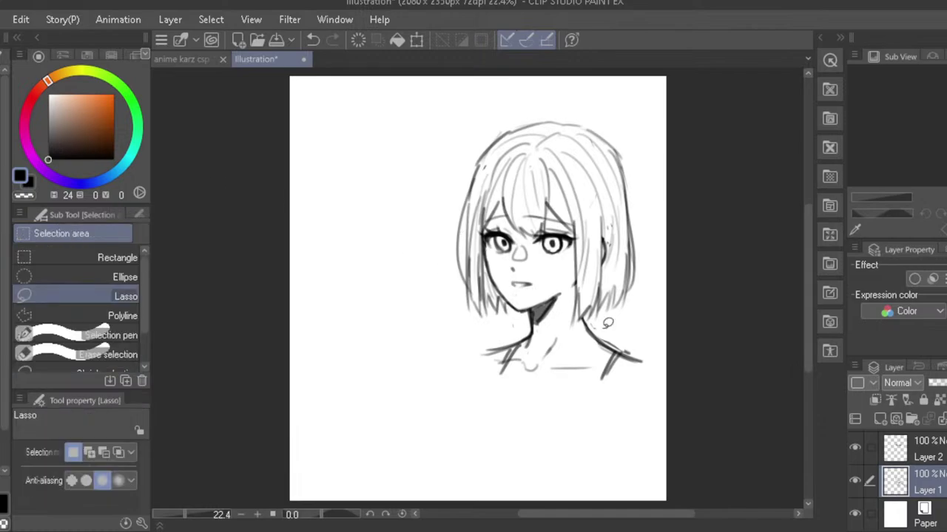
{"action": "mouse_move", "coordinate": [607, 322]}
{"action": "left_mouse_down"}
{"action": "mouse_move", "coordinate": [592, 387]}
{"action": "mouse_move", "coordinate": [579, 348]}
{"action": "mouse_move", "coordinate": [606, 319]}
{"action": "left_mouse_up"}
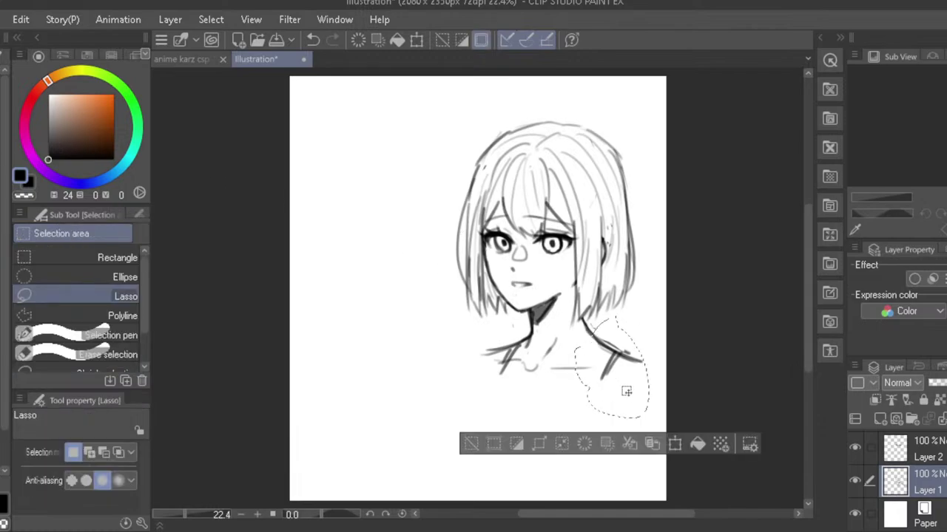
{"action": "left_click", "coordinate": [675, 444]}
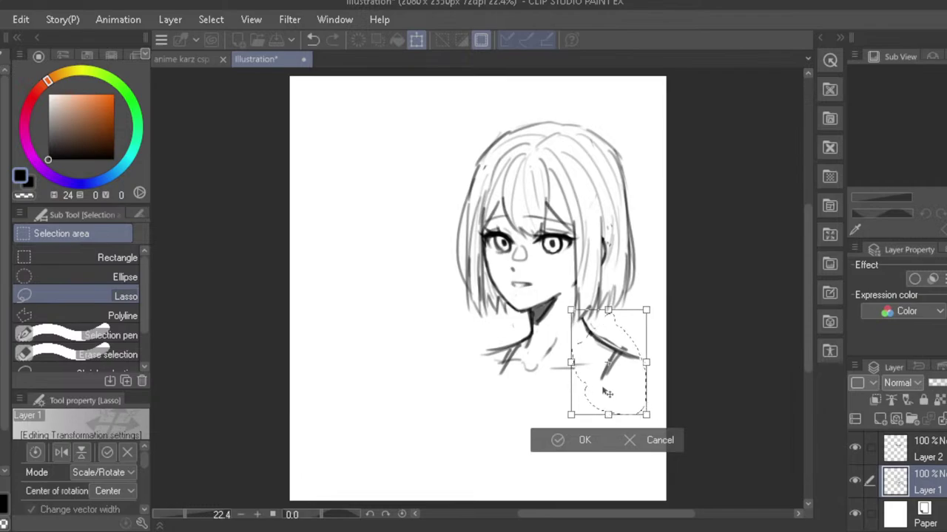
{"action": "left_click", "coordinate": [560, 442]}
{"action": "left_click", "coordinate": [467, 442]}
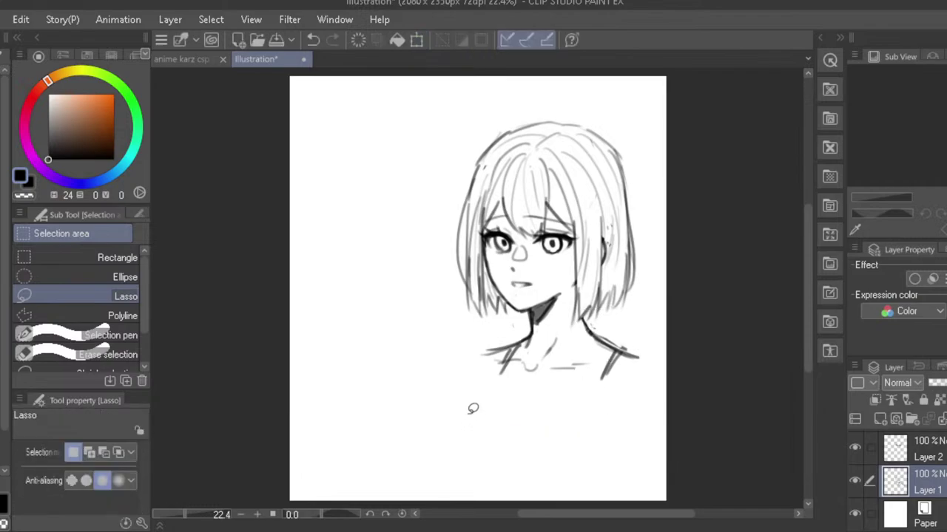
- Lasso the near shoulder strap on Layer 4, move it inward toward the neck, and clear the selection
{"action": "scroll", "coordinate": [894, 474], "scroll_direction": "up", "scroll_amount": 2}
{"action": "left_click", "coordinate": [901, 449]}
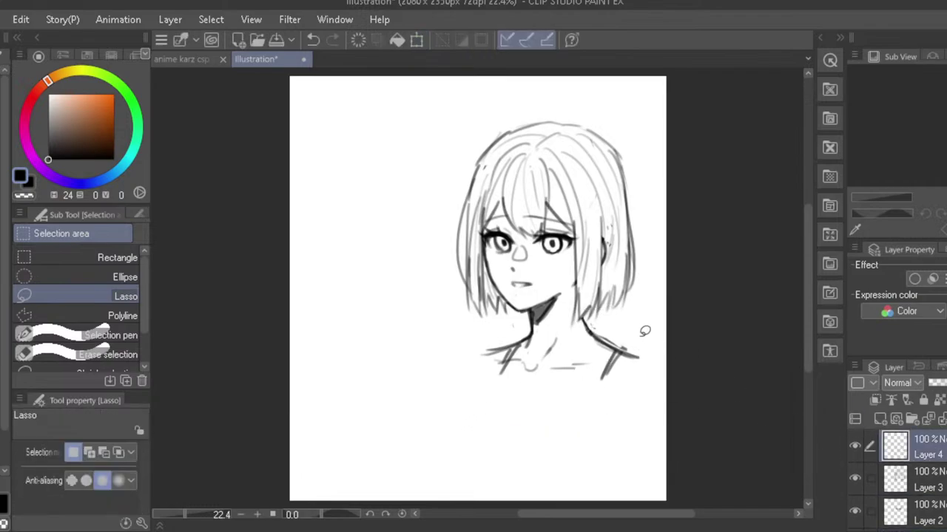
{"action": "left_click_drag", "start_coordinate": [642, 331], "coordinate": [636, 336]}
{"action": "left_click", "coordinate": [663, 437]}
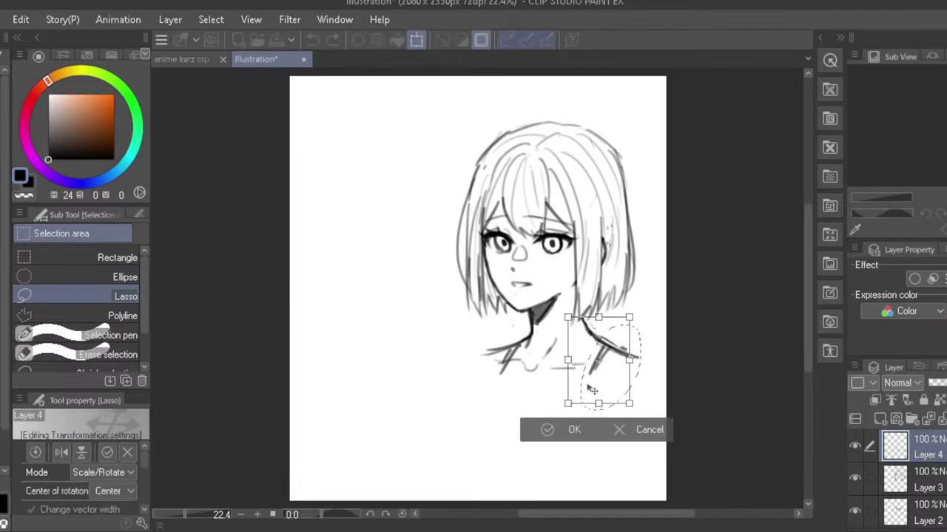
{"action": "left_click", "coordinate": [559, 432]}
{"action": "left_click", "coordinate": [468, 431]}
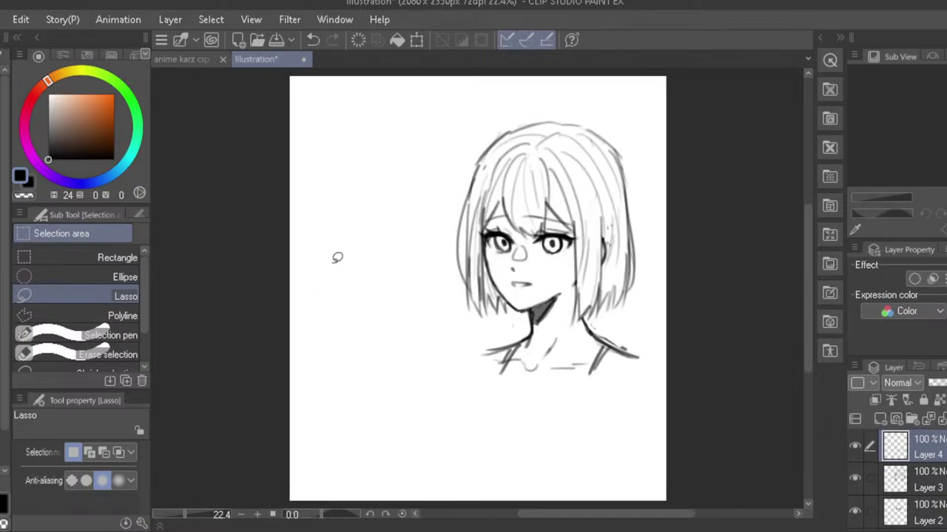
- Clean up the iris outlines on Layer 2 using the Hard eraser at size 30
{"action": "scroll", "coordinate": [936, 484], "scroll_direction": "down", "scroll_amount": 2}
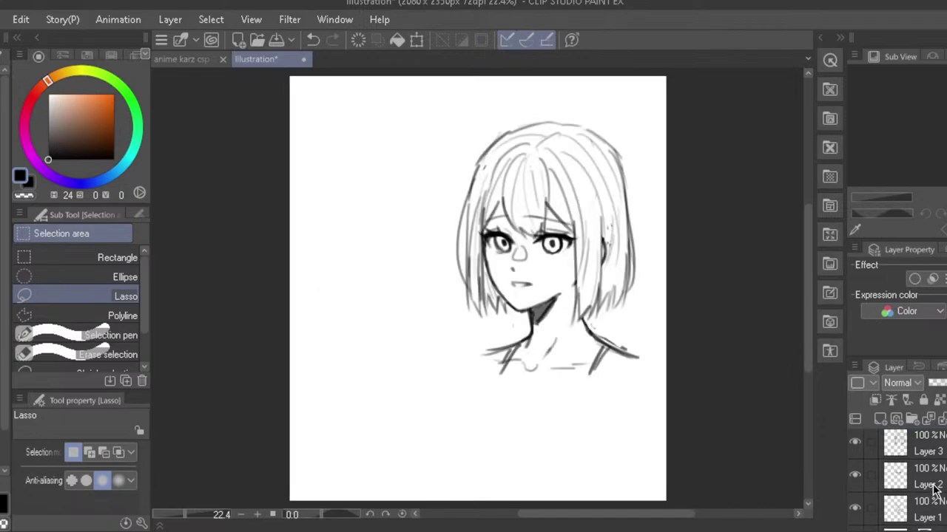
{"action": "left_click", "coordinate": [936, 488]}
{"action": "key", "text": "e"}
{"action": "key", "text": "bracketleft"}
{"action": "key", "text": "bracketleft"}
{"action": "key", "text": "bracketleft"}
{"action": "key", "text": "bracketleft"}
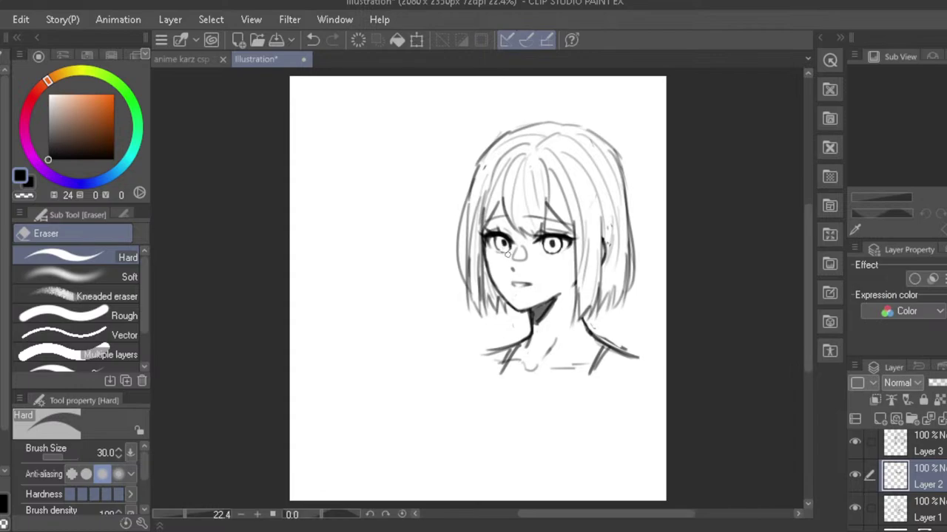
{"action": "key", "text": "ctrl+z"}
{"action": "key", "text": "ctrl+z"}
{"action": "left_click_drag", "start_coordinate": [509, 250], "coordinate": [506, 251]}
{"action": "key", "text": "ctrl+z"}
- Refine the irises and pupils of both eyes with the brush and eraser in the mirrored view
{"action": "key", "text": "h"}
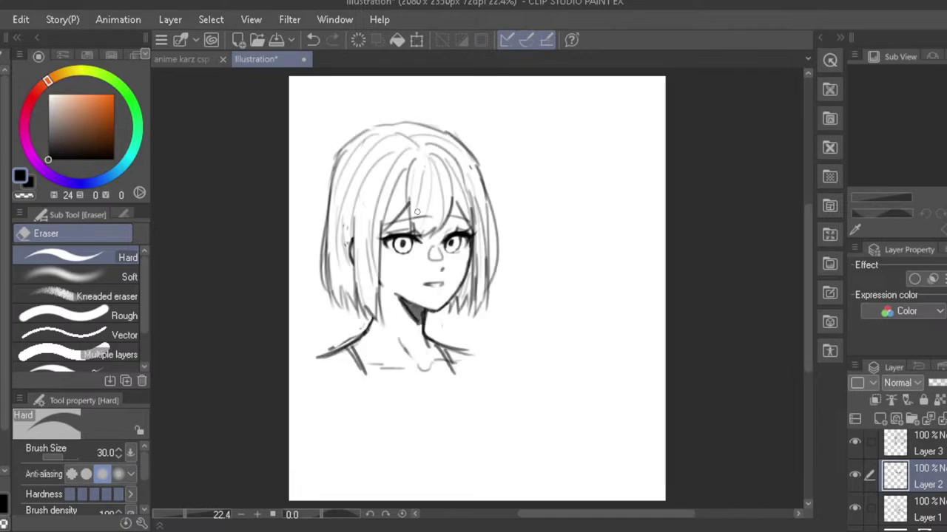
{"action": "key", "text": "b"}
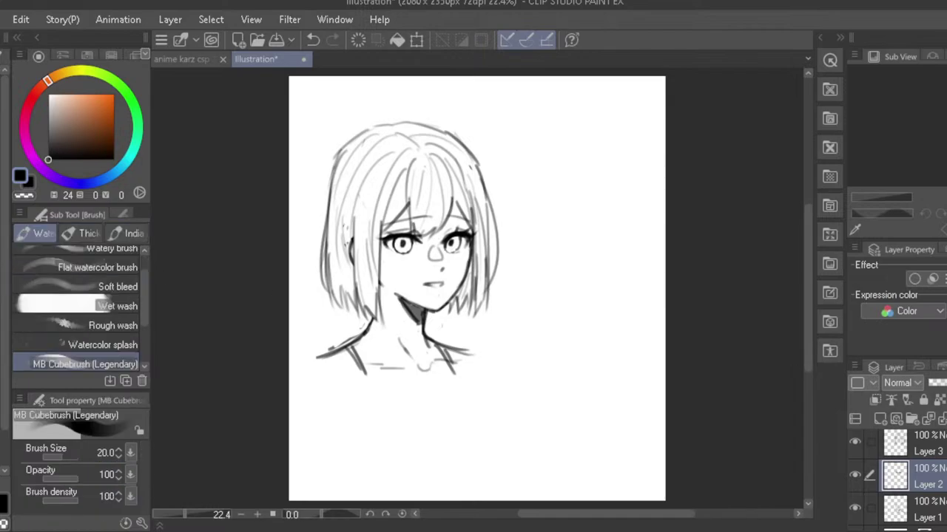
{"action": "key", "text": "ctrl+z"}
{"action": "key", "text": "ctrl+y"}
{"action": "key", "text": "j"}
{"action": "key", "text": "e"}
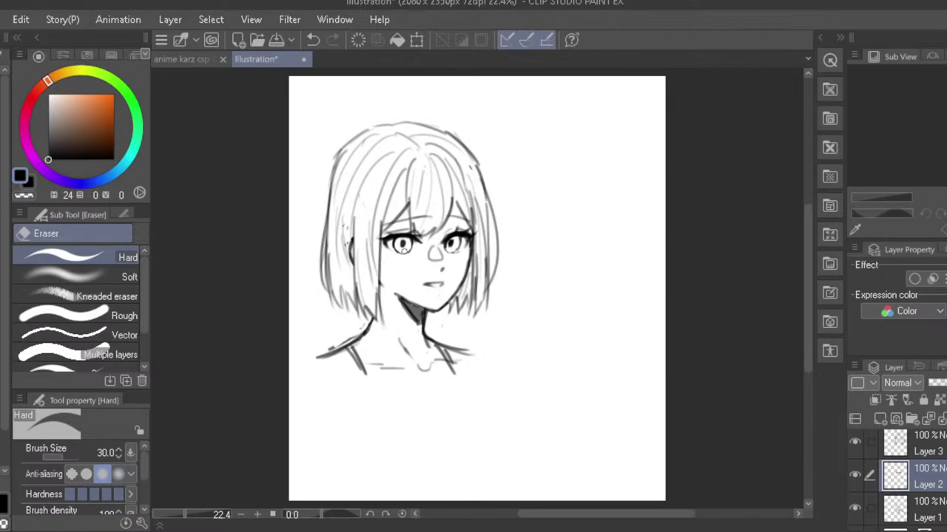
{"action": "key", "text": "h"}
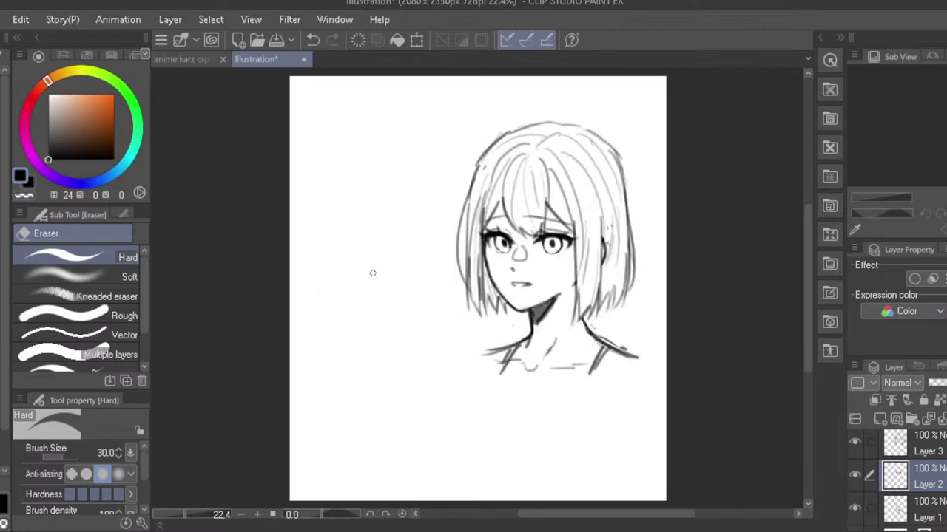
- Erase most of the nostril mark on Layer 1 to leave a faint dot, and check the face mirrored
{"action": "left_click", "coordinate": [915, 512]}
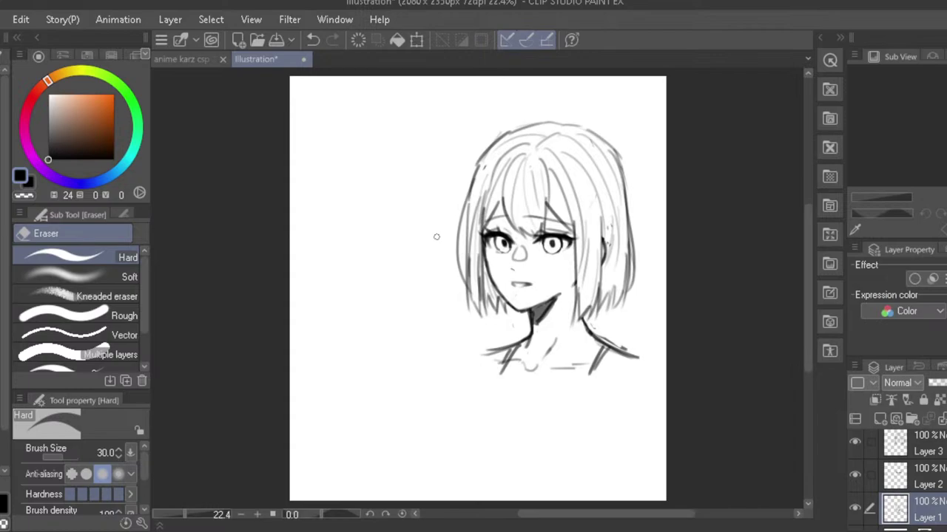
{"action": "key", "text": "h"}
{"action": "key", "text": "h"}
- Add short lower-lash marks under the outer corners of both eyes on Layer 2 and check them mirrored
{"action": "left_click", "coordinate": [888, 473]}
{"action": "key", "text": "b"}
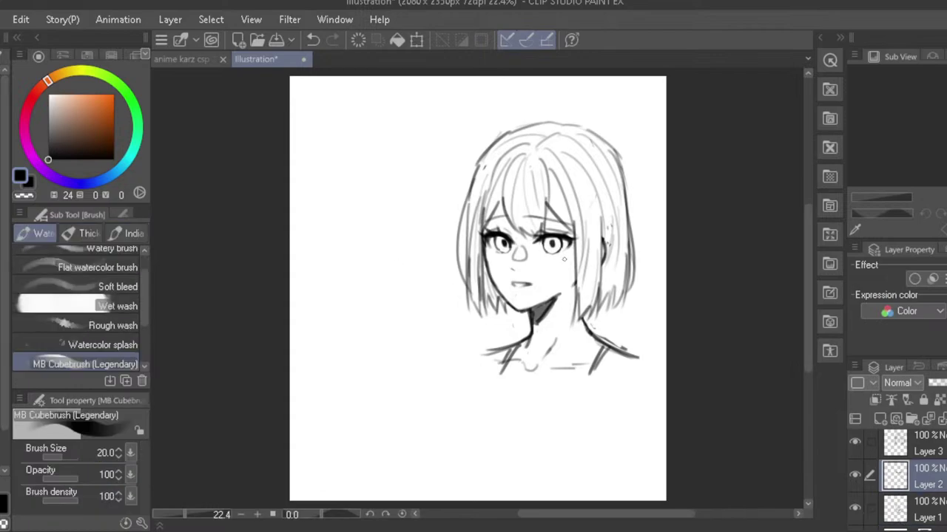
{"action": "key", "text": "ctrl+z"}
{"action": "key", "text": "ctrl+y"}
{"action": "left_click_drag", "start_coordinate": [493, 251], "coordinate": [490, 254]}
{"action": "key", "text": "h"}
{"action": "key", "text": "h"}
- Draw a short lower-lip line under the mouth on Layer 1
{"action": "key", "text": "e"}
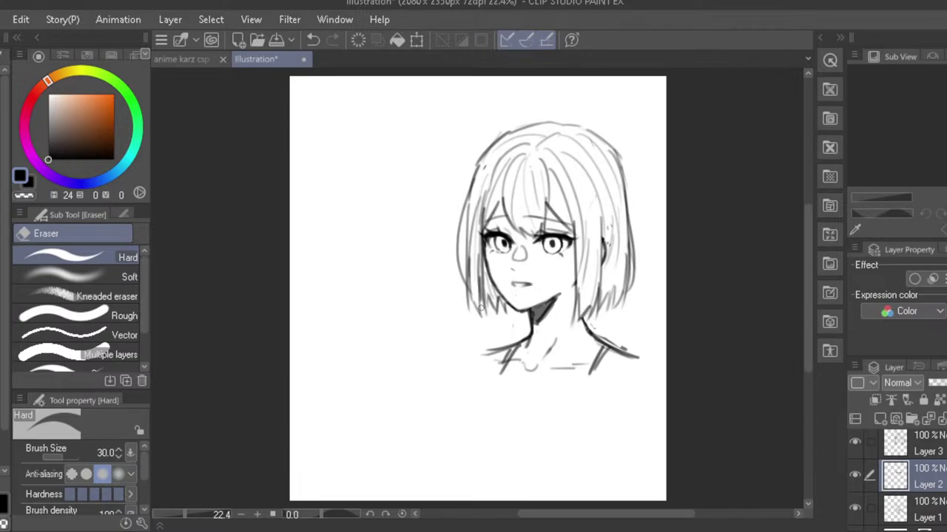
{"action": "key", "text": "b"}
{"action": "left_click", "coordinate": [917, 518]}
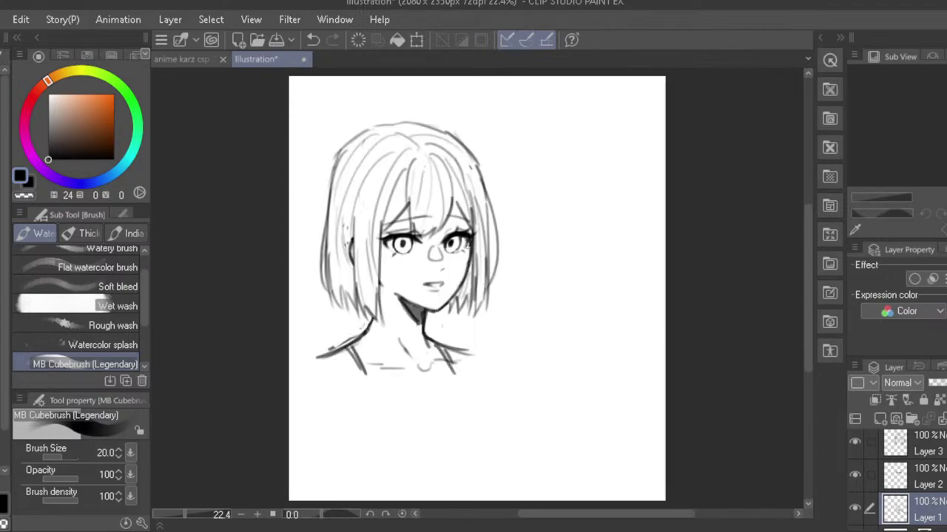
- Rework the pupils and irises of both eyes on Layer 2, and restore the normal view
{"action": "left_click", "coordinate": [896, 477]}
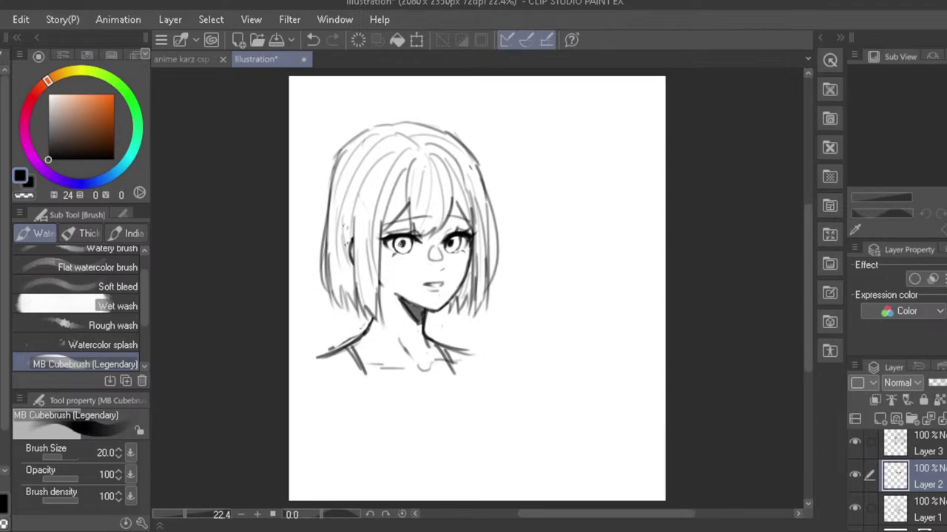
{"action": "key", "text": "e"}
{"action": "left_click_drag", "start_coordinate": [404, 242], "coordinate": [406, 247]}
{"action": "key", "text": "ctrl+z"}
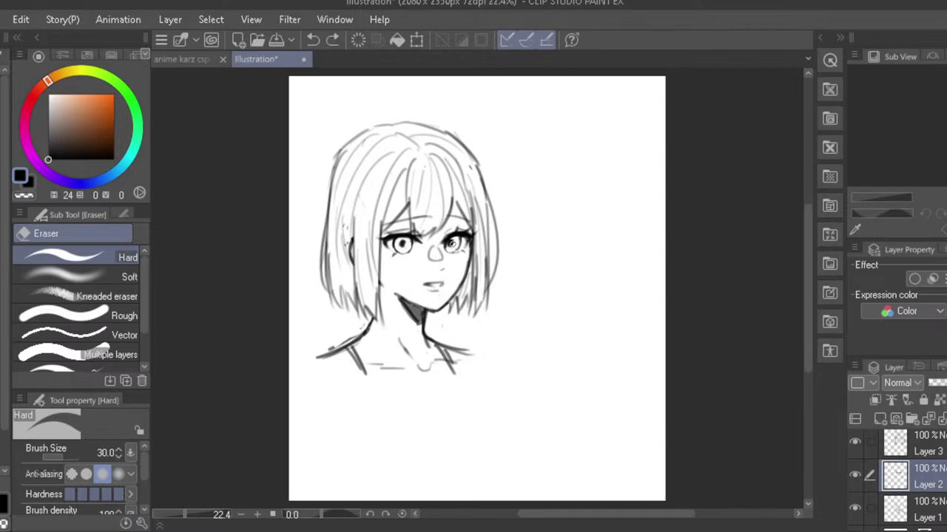
{"action": "key", "text": "h"}
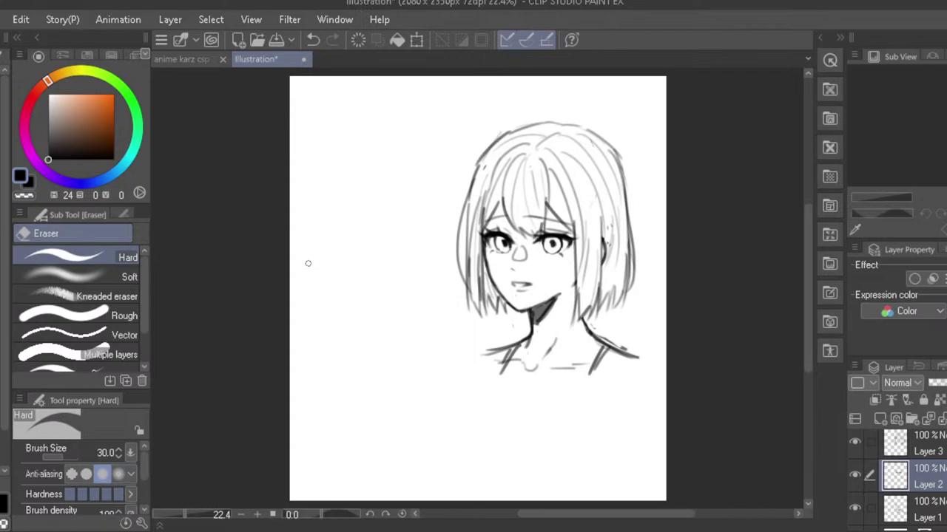
- Dab white into the pupil of the eye nearer the visible ear on Layer 2 at brush size 15, and check it mirrored
{"action": "key", "text": "b"}
{"action": "left_click", "coordinate": [28, 177]}
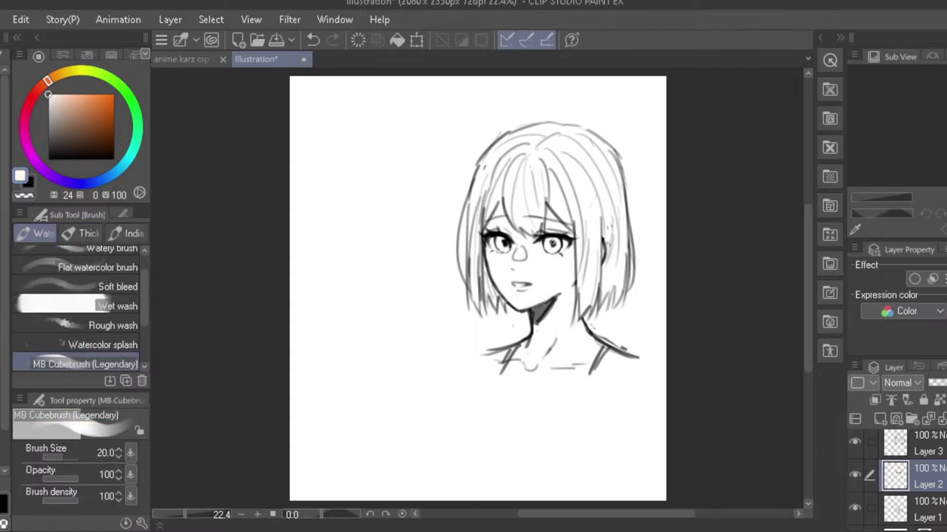
{"action": "key", "text": "ctrl+z"}
{"action": "key", "text": "bracketleft"}
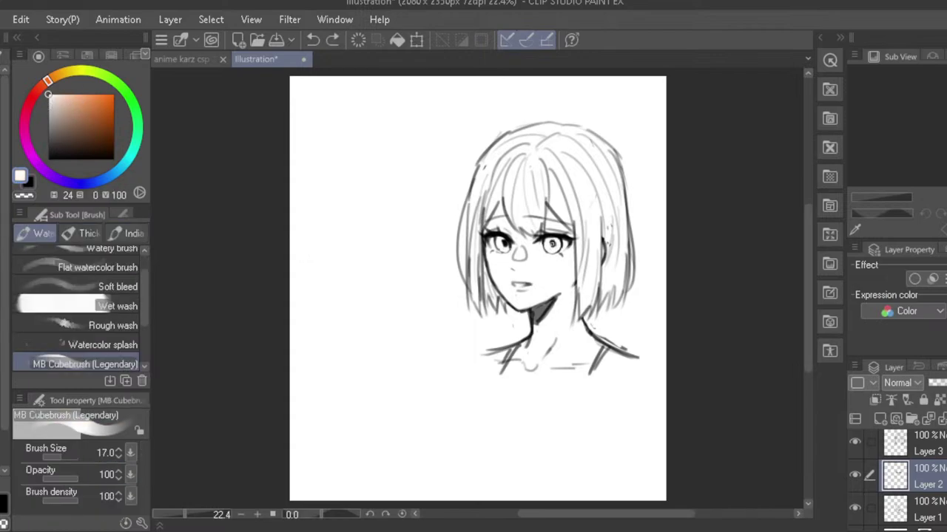
{"action": "key", "text": "bracketleft"}
{"action": "left_click_drag", "start_coordinate": [553, 241], "coordinate": [551, 247]}
{"action": "key", "text": "h"}
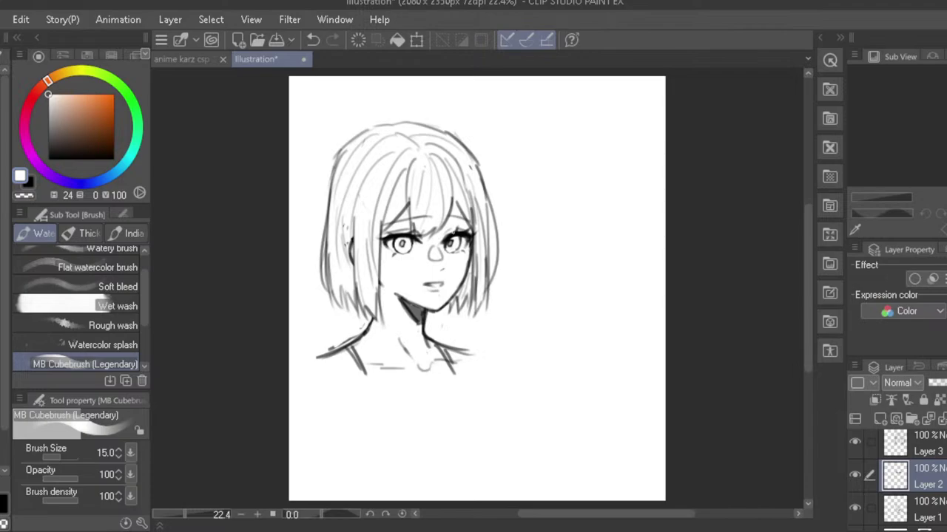
{"action": "left_click_drag", "start_coordinate": [316, 233], "coordinate": [453, 233]}
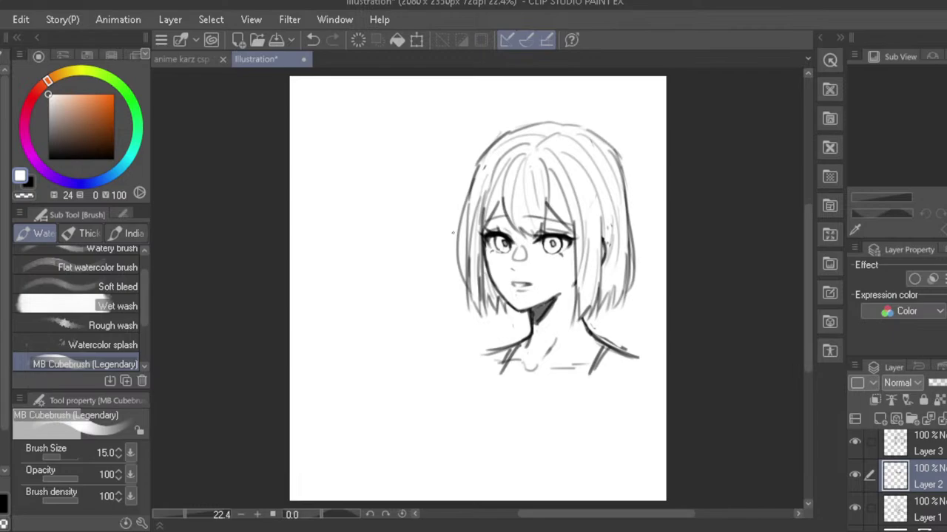
- Lasso the pupil of the eye nearer the visible ear on Layer 2, shift it slightly by transforming, and deselect it
{"action": "left_click", "coordinate": [2, 141]}
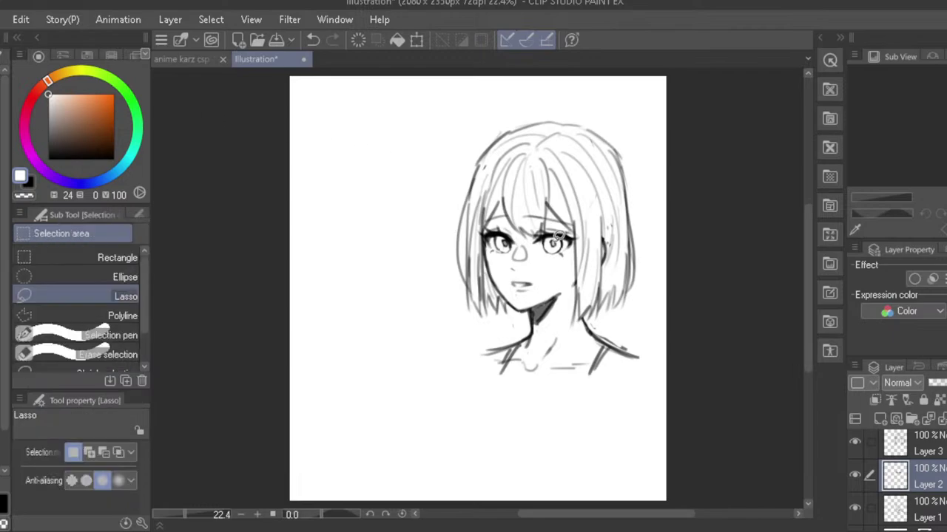
{"action": "mouse_move", "coordinate": [551, 235]}
{"action": "left_mouse_down"}
{"action": "mouse_move", "coordinate": [562, 244]}
{"action": "mouse_move", "coordinate": [548, 237]}
{"action": "left_mouse_up"}
{"action": "scroll", "coordinate": [544, 225], "scroll_direction": "up", "scroll_amount": 3}
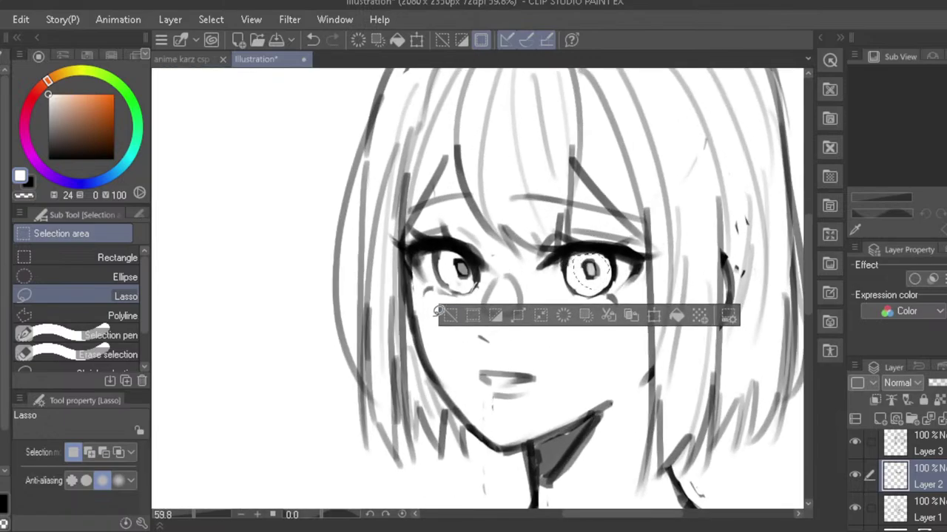
{"action": "key", "text": "ctrl+d"}
{"action": "mouse_move", "coordinate": [608, 261]}
{"action": "left_mouse_down"}
{"action": "mouse_move", "coordinate": [591, 251]}
{"action": "mouse_move", "coordinate": [580, 284]}
{"action": "mouse_move", "coordinate": [596, 273]}
{"action": "left_mouse_up"}
{"action": "left_click", "coordinate": [653, 312]}
{"action": "left_click", "coordinate": [538, 317]}
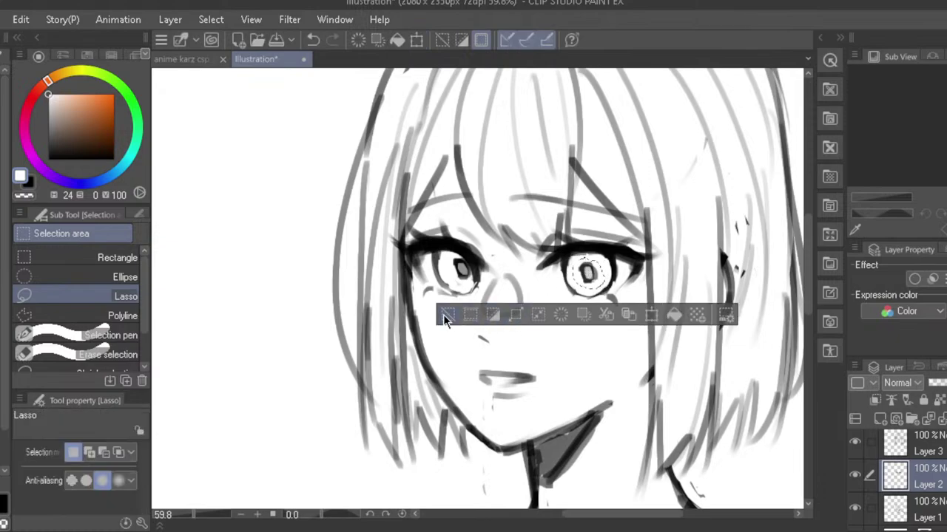
{"action": "left_click", "coordinate": [443, 314]}
- Lasso the far eye's pupil on Layer 2, transform it slightly toward the outer eye corner, deselect it, and check the face mirrored
{"action": "mouse_move", "coordinate": [460, 250]}
{"action": "left_mouse_down"}
{"action": "mouse_move", "coordinate": [476, 275]}
{"action": "mouse_move", "coordinate": [463, 277]}
{"action": "mouse_move", "coordinate": [459, 248]}
{"action": "left_mouse_up"}
{"action": "left_click", "coordinate": [521, 309]}
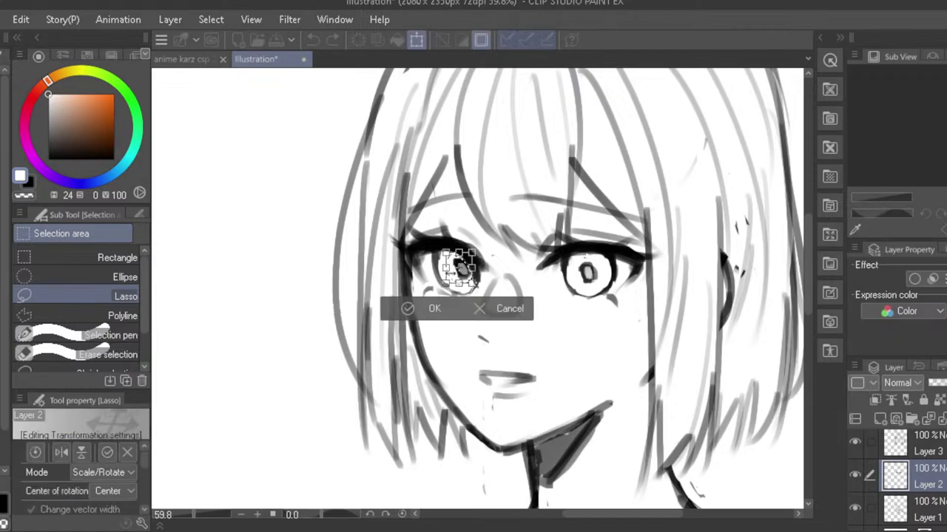
{"action": "scroll", "coordinate": [524, 320], "scroll_direction": "up", "scroll_amount": 1}
{"action": "scroll", "coordinate": [461, 281], "scroll_direction": "up", "scroll_amount": 1}
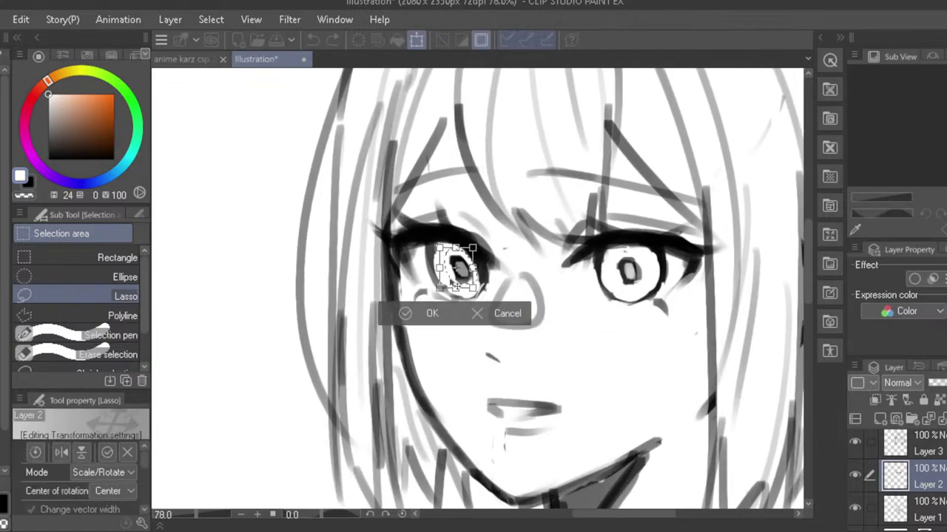
{"action": "left_click", "coordinate": [401, 310]}
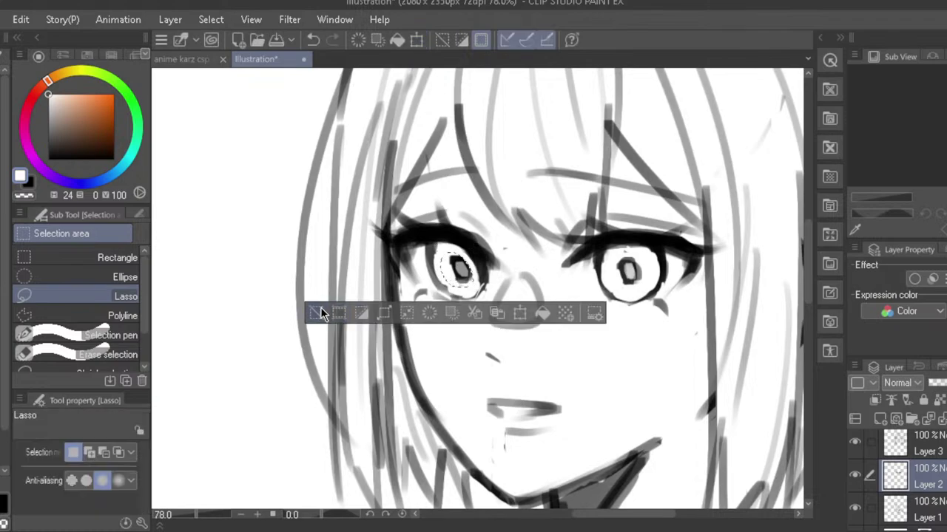
{"action": "left_click", "coordinate": [320, 309]}
{"action": "left_click_drag", "start_coordinate": [415, 293], "coordinate": [344, 243]}
{"action": "key", "text": "h"}
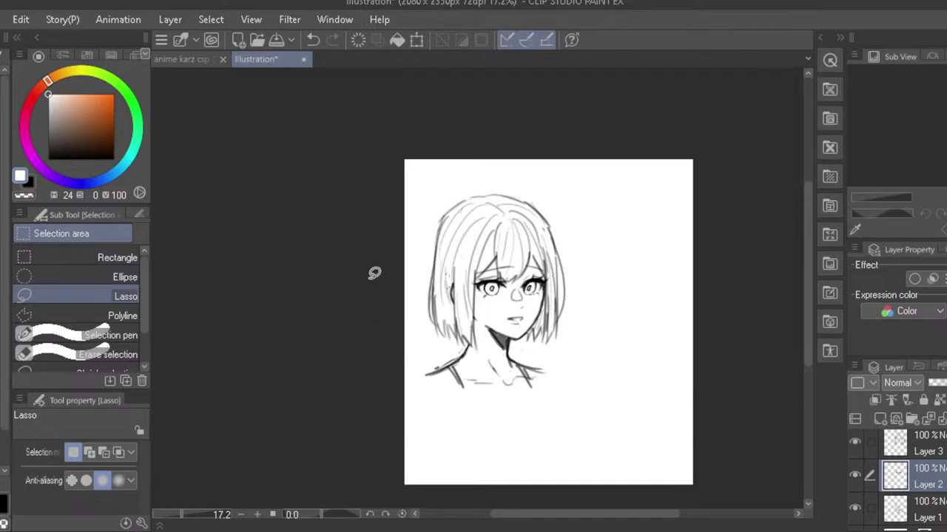
{"action": "key", "text": "h"}
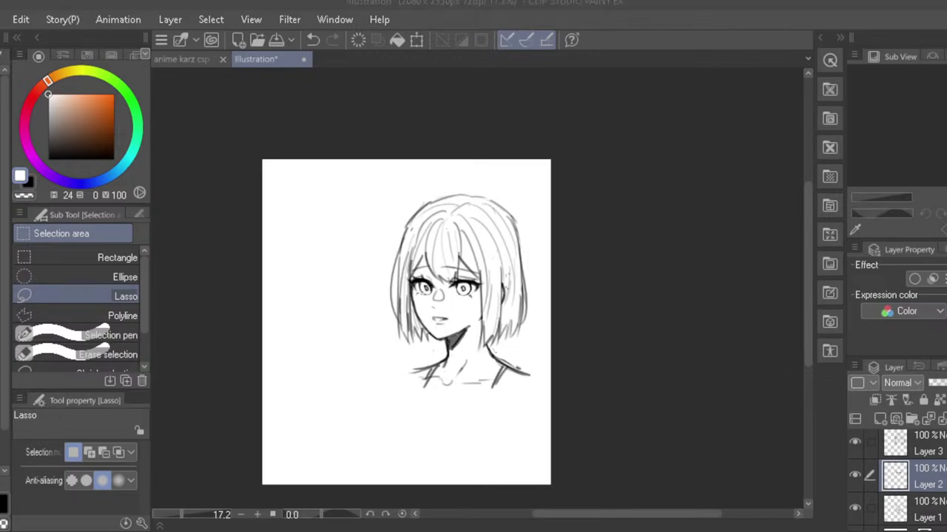
{"action": "left_click_drag", "start_coordinate": [548, 514], "coordinate": [530, 514]}
{"action": "left_click_drag", "start_coordinate": [454, 361], "coordinate": [459, 299]}
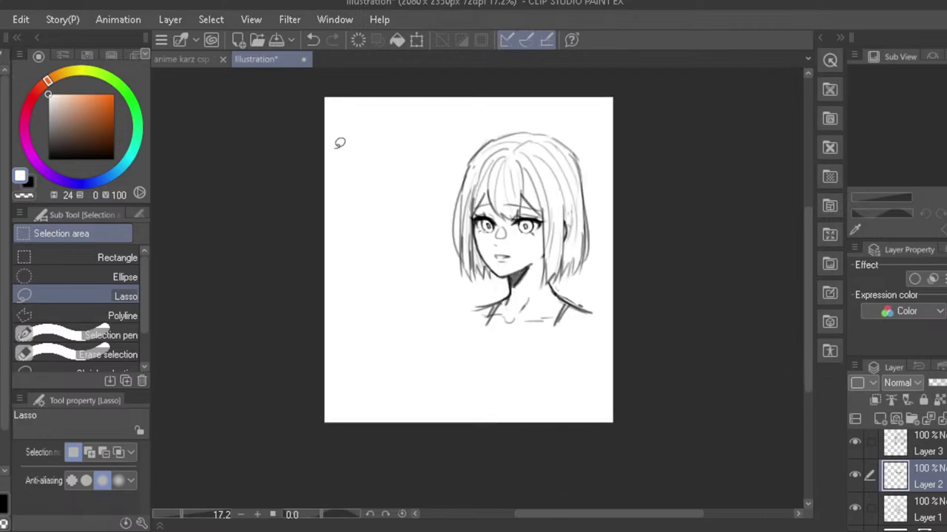
- Start a new blank 2080 x 2350 px canvas with the MB Cubebrush (Legendary) set to black at size 15
{"action": "key", "text": "b"}
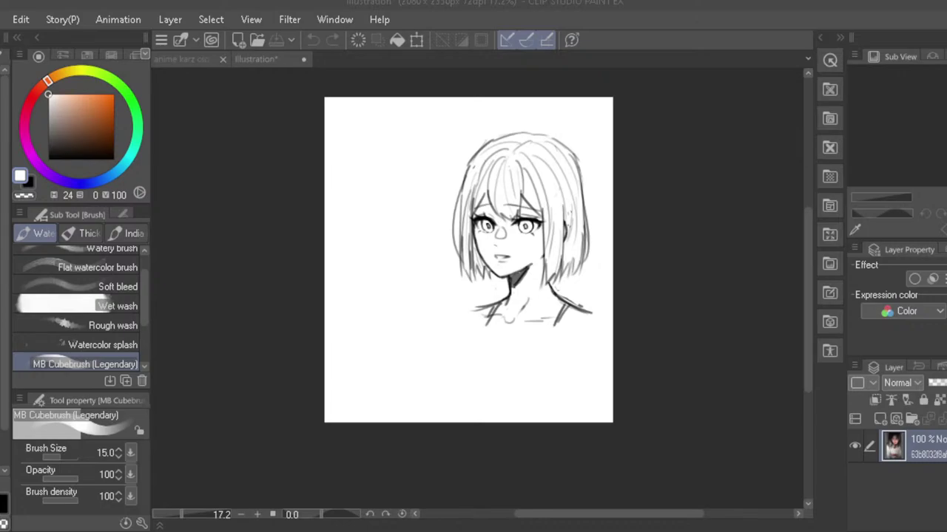
{"action": "left_click", "coordinate": [385, 340]}
{"action": "key", "text": "x"}
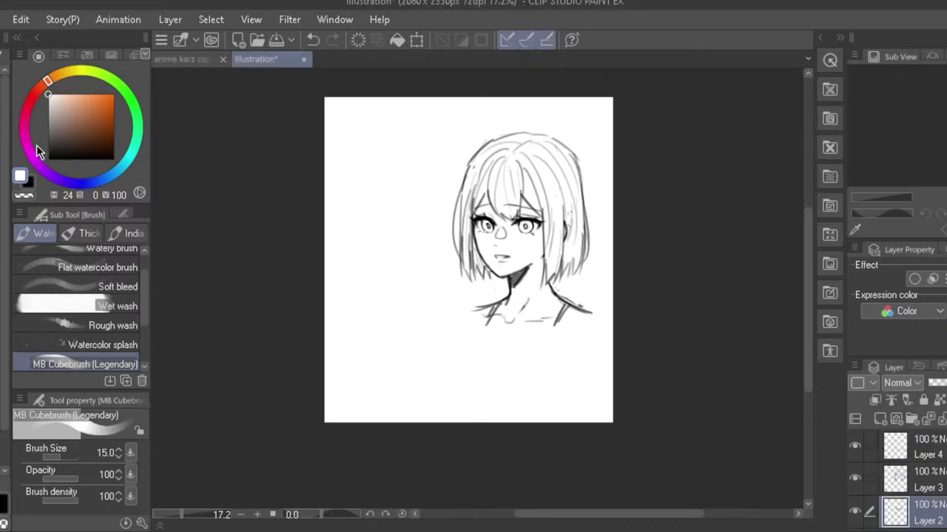
{"action": "mouse_move", "coordinate": [351, 325]}
{"action": "left_mouse_down"}
{"action": "mouse_move", "coordinate": [352, 361]}
{"action": "mouse_move", "coordinate": [494, 361]}
{"action": "left_mouse_up"}
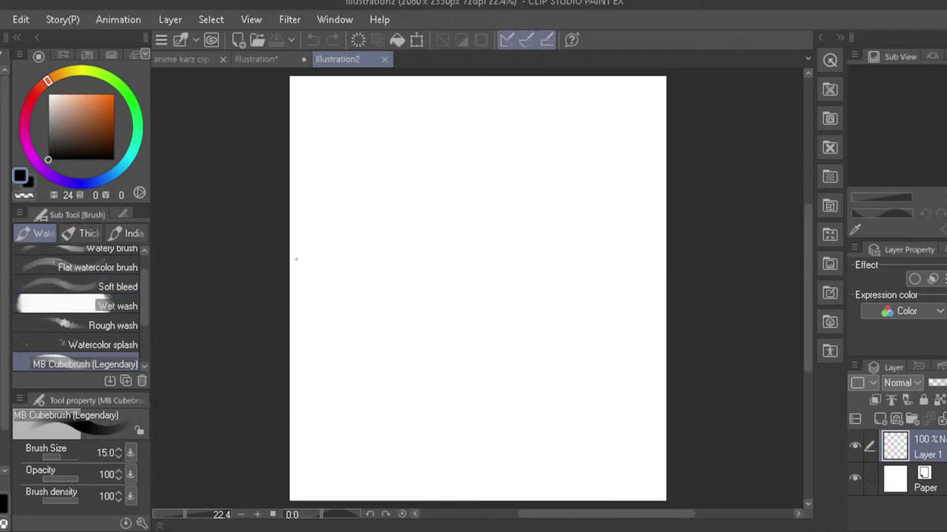
{"action": "left_click_drag", "start_coordinate": [544, 515], "coordinate": [543, 514]}
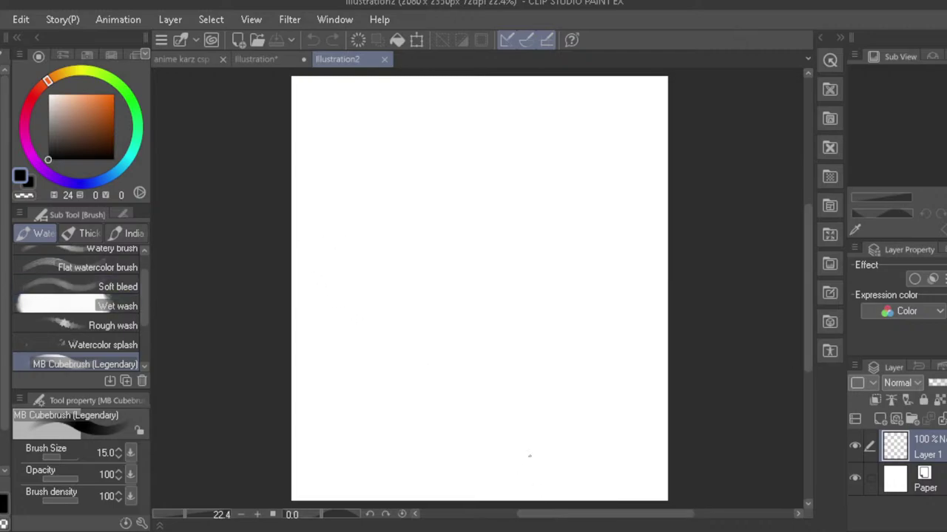
- Sketch a light cranium circle in the upper canvas with a vertical centre line running down to the chin
{"action": "mouse_move", "coordinate": [505, 95]}
{"action": "left_mouse_down"}
{"action": "mouse_move", "coordinate": [553, 178]}
{"action": "mouse_move", "coordinate": [573, 168]}
{"action": "mouse_move", "coordinate": [565, 128]}
{"action": "left_mouse_up"}
{"action": "mouse_move", "coordinate": [440, 127]}
{"action": "left_mouse_down"}
{"action": "mouse_move", "coordinate": [421, 150]}
{"action": "mouse_move", "coordinate": [450, 205]}
{"action": "left_mouse_up"}
{"action": "left_click_drag", "start_coordinate": [424, 161], "coordinate": [503, 212]}
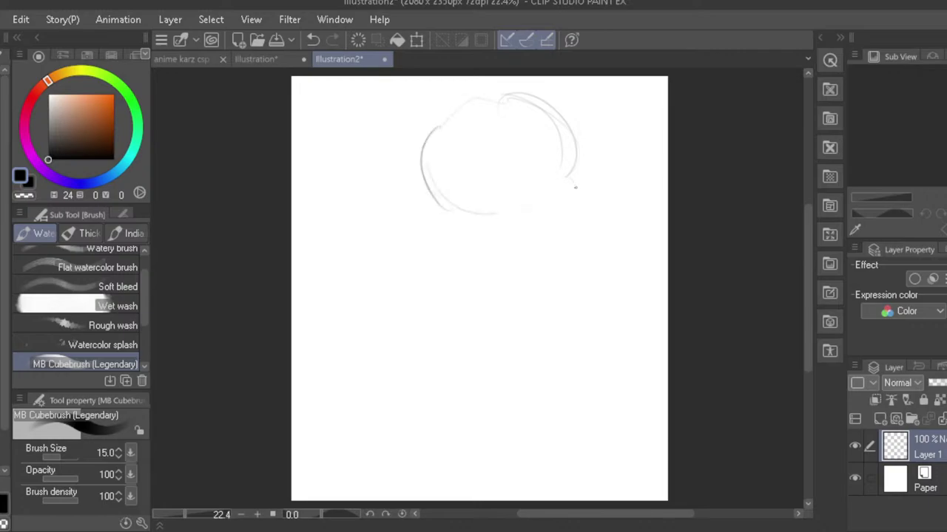
{"action": "mouse_move", "coordinate": [575, 187]}
{"action": "left_mouse_down"}
{"action": "mouse_move", "coordinate": [521, 237]}
{"action": "mouse_move", "coordinate": [437, 204]}
{"action": "left_mouse_up"}
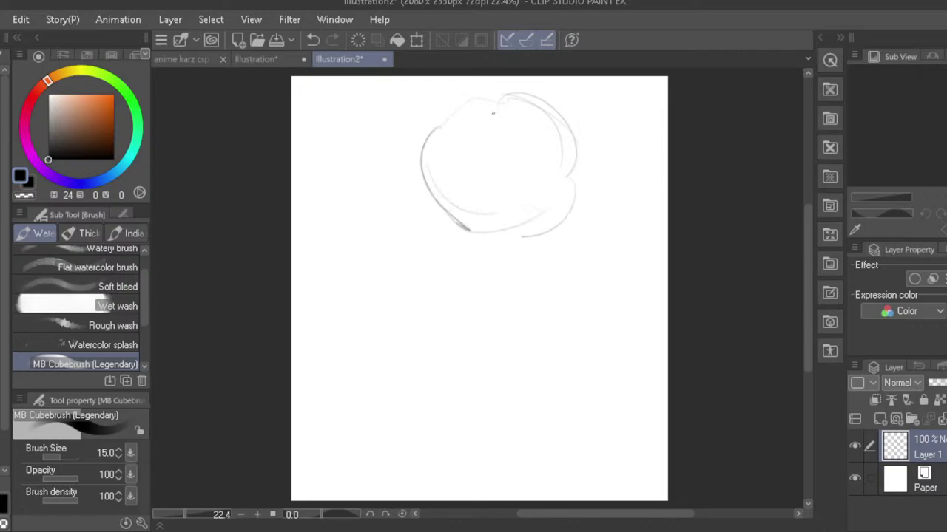
{"action": "left_click_drag", "start_coordinate": [491, 101], "coordinate": [481, 105]}
{"action": "left_click_drag", "start_coordinate": [506, 191], "coordinate": [511, 303]}
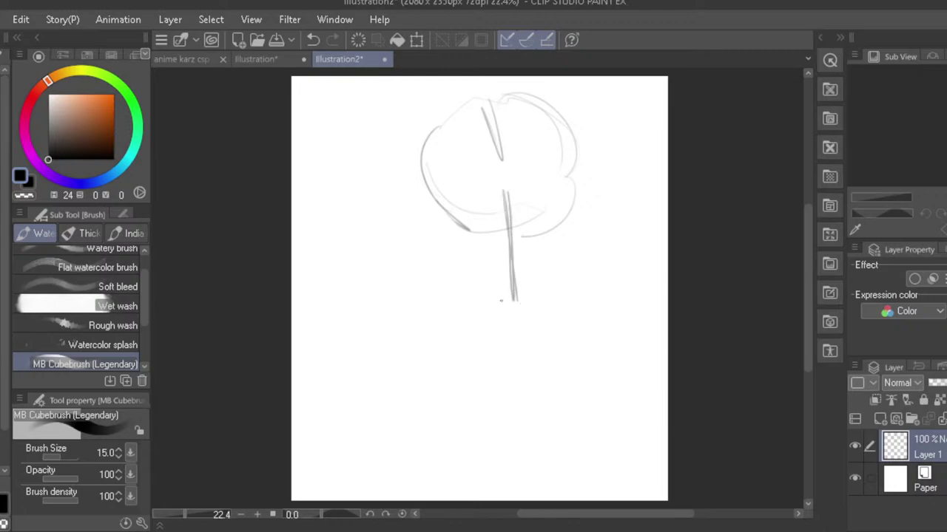
- Sketch a small cone with an elliptical top in the empty area beside the head
{"action": "mouse_move", "coordinate": [326, 226]}
{"action": "left_mouse_down"}
{"action": "mouse_move", "coordinate": [364, 235]}
{"action": "mouse_move", "coordinate": [344, 269]}
{"action": "left_mouse_up"}
{"action": "key", "text": "ctrl+z"}
{"action": "key", "text": "ctrl+z"}
{"action": "left_click_drag", "start_coordinate": [319, 240], "coordinate": [344, 270]}
{"action": "left_click_drag", "start_coordinate": [362, 235], "coordinate": [352, 268]}
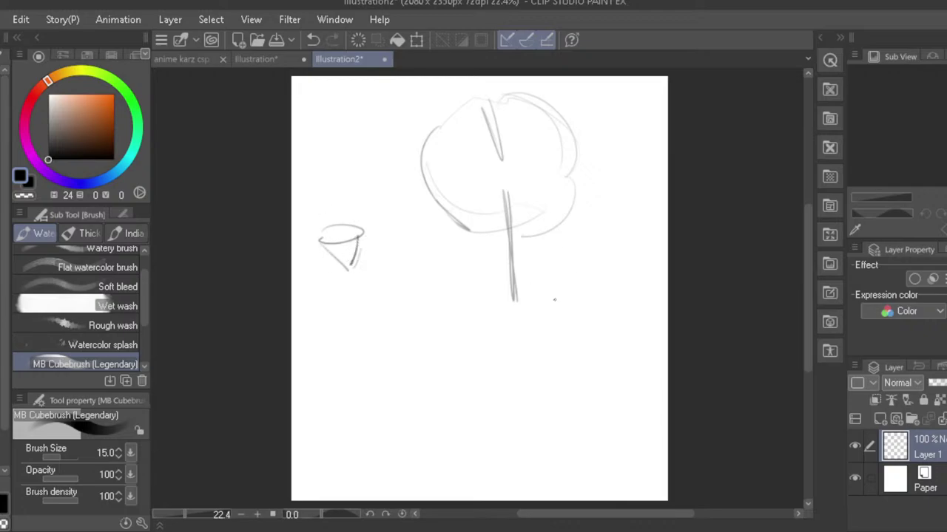
- Draw the cheek and jaw contour on the right side of the head down to the chin
{"action": "left_click_drag", "start_coordinate": [580, 185], "coordinate": [571, 233]}
{"action": "mouse_move", "coordinate": [580, 181]}
{"action": "left_mouse_down"}
{"action": "mouse_move", "coordinate": [567, 251]}
{"action": "mouse_move", "coordinate": [552, 266]}
{"action": "left_mouse_up"}
{"action": "mouse_move", "coordinate": [572, 235]}
{"action": "left_mouse_down"}
{"action": "mouse_move", "coordinate": [550, 273]}
{"action": "mouse_move", "coordinate": [527, 290]}
{"action": "left_mouse_up"}
{"action": "key", "text": "ctrl+z"}
{"action": "left_click_drag", "start_coordinate": [562, 259], "coordinate": [526, 291]}
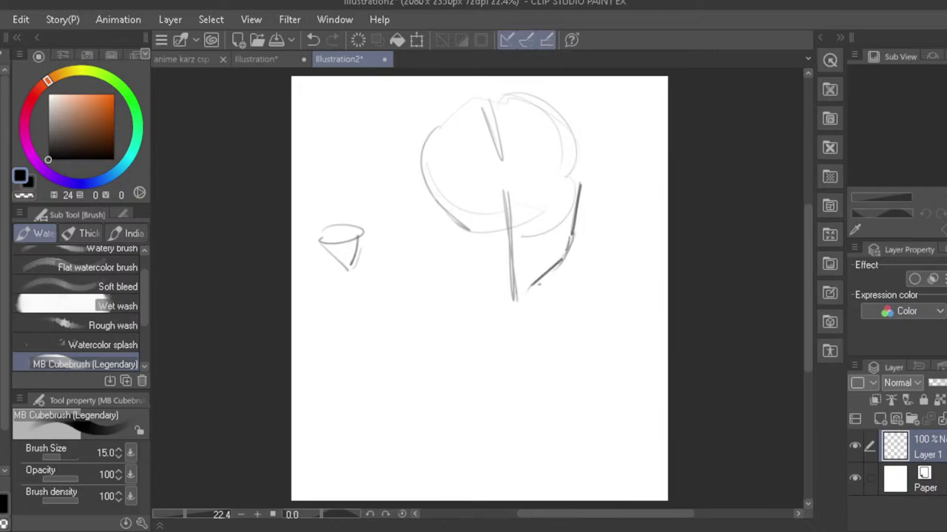
{"action": "key", "text": "ctrl+z"}
{"action": "mouse_move", "coordinate": [562, 260]}
{"action": "left_mouse_down"}
{"action": "mouse_move", "coordinate": [529, 297]}
{"action": "mouse_move", "coordinate": [493, 306]}
{"action": "left_mouse_up"}
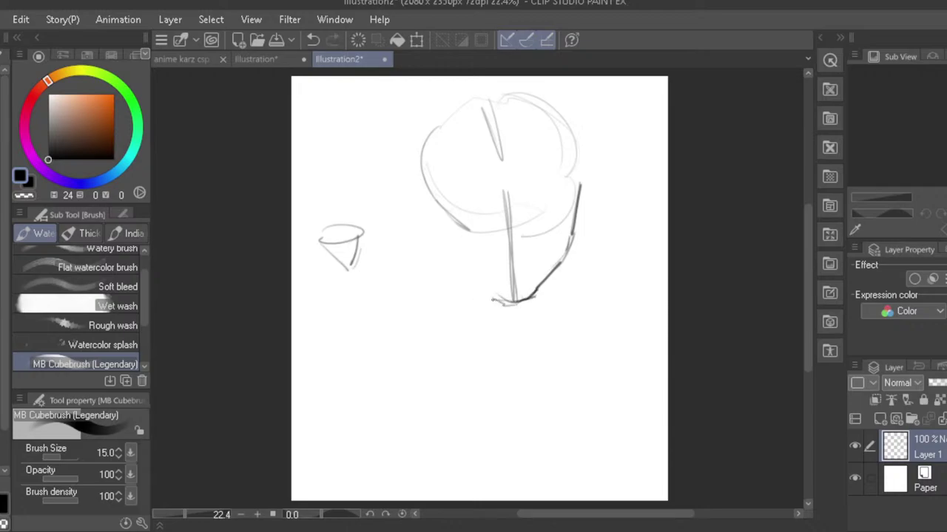
- Draw the left jaw contour up from the chin and outline the left ear beside it
{"action": "mouse_move", "coordinate": [453, 261]}
{"action": "left_mouse_down"}
{"action": "mouse_move", "coordinate": [483, 291]}
{"action": "mouse_move", "coordinate": [451, 256]}
{"action": "left_mouse_up"}
{"action": "key", "text": "ctrl+z"}
{"action": "mouse_move", "coordinate": [434, 207]}
{"action": "left_mouse_down"}
{"action": "mouse_move", "coordinate": [454, 266]}
{"action": "mouse_move", "coordinate": [448, 259]}
{"action": "left_mouse_up"}
{"action": "mouse_move", "coordinate": [431, 196]}
{"action": "left_mouse_down"}
{"action": "mouse_move", "coordinate": [423, 182]}
{"action": "mouse_move", "coordinate": [414, 194]}
{"action": "left_mouse_up"}
{"action": "left_click_drag", "start_coordinate": [414, 203], "coordinate": [434, 230]}
{"action": "key", "text": "ctrl+z"}
{"action": "mouse_move", "coordinate": [415, 206]}
{"action": "left_mouse_down"}
{"action": "mouse_move", "coordinate": [446, 244]}
{"action": "mouse_move", "coordinate": [413, 190]}
{"action": "mouse_move", "coordinate": [434, 202]}
{"action": "mouse_move", "coordinate": [414, 203]}
{"action": "left_mouse_up"}
{"action": "key", "text": "ctrl+z"}
{"action": "key", "text": "ctrl+z"}
{"action": "key", "text": "ctrl+z"}
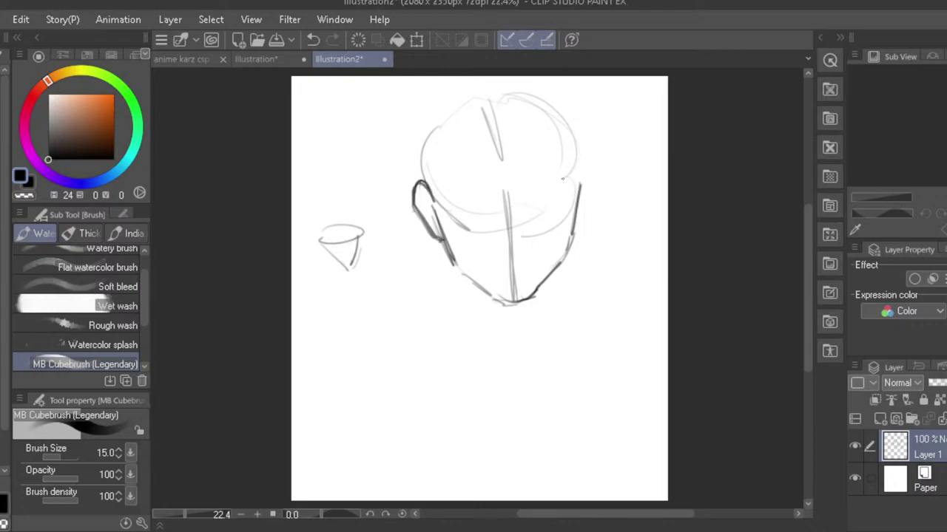
- Outline the right ear against the side of the head
{"action": "mouse_move", "coordinate": [577, 183]}
{"action": "left_mouse_down"}
{"action": "mouse_move", "coordinate": [590, 163]}
{"action": "mouse_move", "coordinate": [593, 188]}
{"action": "left_mouse_up"}
{"action": "key", "text": "ctrl+z"}
{"action": "mouse_move", "coordinate": [586, 161]}
{"action": "left_mouse_down"}
{"action": "mouse_move", "coordinate": [594, 180]}
{"action": "mouse_move", "coordinate": [580, 218]}
{"action": "left_mouse_up"}
{"action": "mouse_move", "coordinate": [592, 185]}
{"action": "left_mouse_down"}
{"action": "mouse_move", "coordinate": [574, 232]}
{"action": "mouse_move", "coordinate": [594, 179]}
{"action": "mouse_move", "coordinate": [589, 209]}
{"action": "left_mouse_up"}
{"action": "mouse_move", "coordinate": [580, 155]}
{"action": "left_mouse_down"}
{"action": "mouse_move", "coordinate": [596, 183]}
{"action": "mouse_move", "coordinate": [590, 158]}
{"action": "left_mouse_up"}
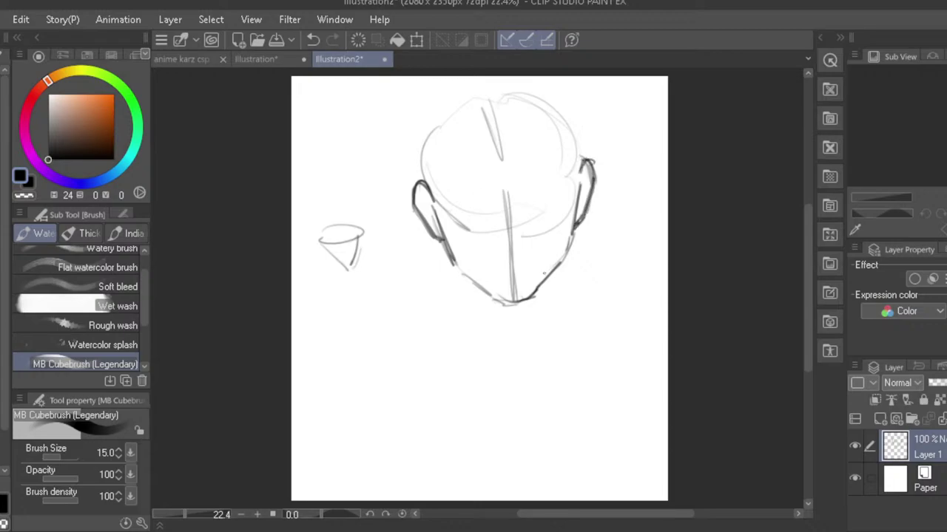
- Draw short neck lines below the jaw on both sides of the head
{"action": "mouse_move", "coordinate": [544, 281]}
{"action": "left_mouse_down"}
{"action": "mouse_move", "coordinate": [538, 312]}
{"action": "mouse_move", "coordinate": [541, 290]}
{"action": "left_mouse_up"}
{"action": "left_click_drag", "start_coordinate": [543, 288], "coordinate": [542, 316]}
{"action": "key", "text": "ctrl+z"}
{"action": "left_click_drag", "start_coordinate": [455, 259], "coordinate": [454, 295]}
{"action": "key", "text": "ctrl+z"}
{"action": "left_click_drag", "start_coordinate": [446, 244], "coordinate": [446, 278]}
{"action": "key", "text": "ctrl+z"}
{"action": "left_click_drag", "start_coordinate": [444, 244], "coordinate": [441, 283]}
- Try a set of shoulder lines across the neck with shoulder ends and a slanted right torso side
{"action": "mouse_move", "coordinate": [524, 303]}
{"action": "left_mouse_down"}
{"action": "mouse_move", "coordinate": [385, 284]}
{"action": "mouse_move", "coordinate": [476, 306]}
{"action": "left_mouse_up"}
{"action": "left_click_drag", "start_coordinate": [587, 311], "coordinate": [419, 303]}
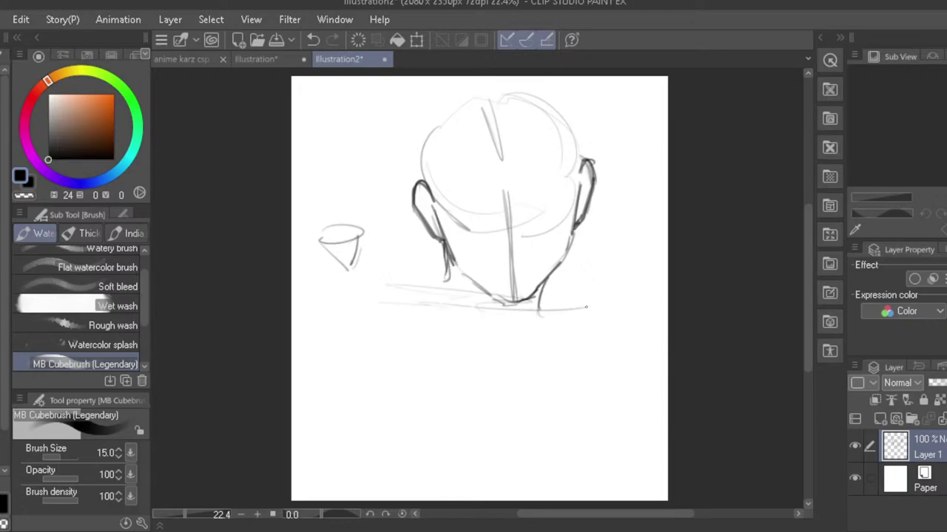
{"action": "mouse_move", "coordinate": [532, 316]}
{"action": "left_mouse_down"}
{"action": "mouse_move", "coordinate": [489, 310]}
{"action": "mouse_move", "coordinate": [427, 322]}
{"action": "left_mouse_up"}
{"action": "left_click_drag", "start_coordinate": [366, 287], "coordinate": [404, 315]}
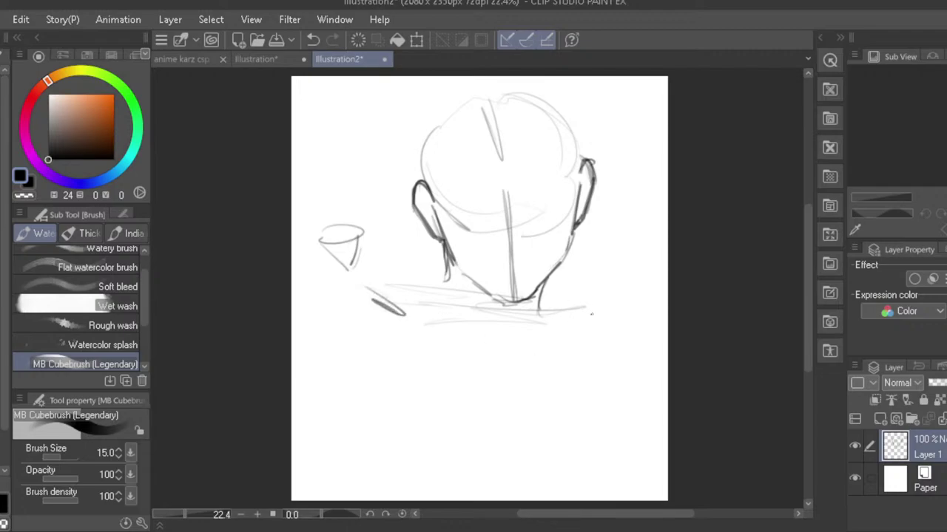
{"action": "mouse_move", "coordinate": [589, 308]}
{"action": "left_mouse_down"}
{"action": "mouse_move", "coordinate": [568, 302]}
{"action": "mouse_move", "coordinate": [589, 315]}
{"action": "mouse_move", "coordinate": [544, 479]}
{"action": "left_mouse_up"}
{"action": "key", "text": "ctrl+z"}
{"action": "left_click_drag", "start_coordinate": [581, 325], "coordinate": [545, 458]}
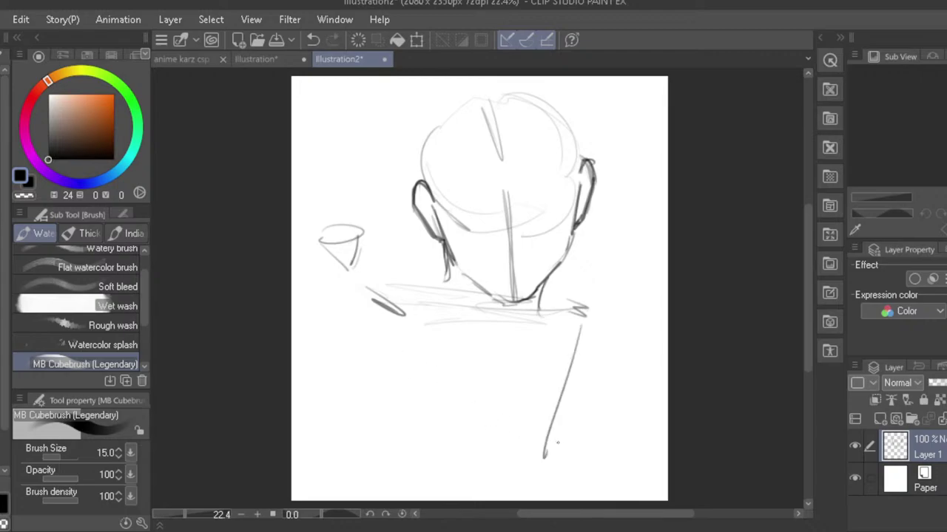
- Undo the shoulder and torso strokes back to the short neck lines
{"action": "key", "text": "ctrl+z"}
{"action": "key", "text": "ctrl+z"}
{"action": "key", "text": "ctrl+z"}
{"action": "key", "text": "ctrl+z"}
{"action": "key", "text": "ctrl+z"}
{"action": "key", "text": "ctrl+z"}
{"action": "key", "text": "ctrl+z"}
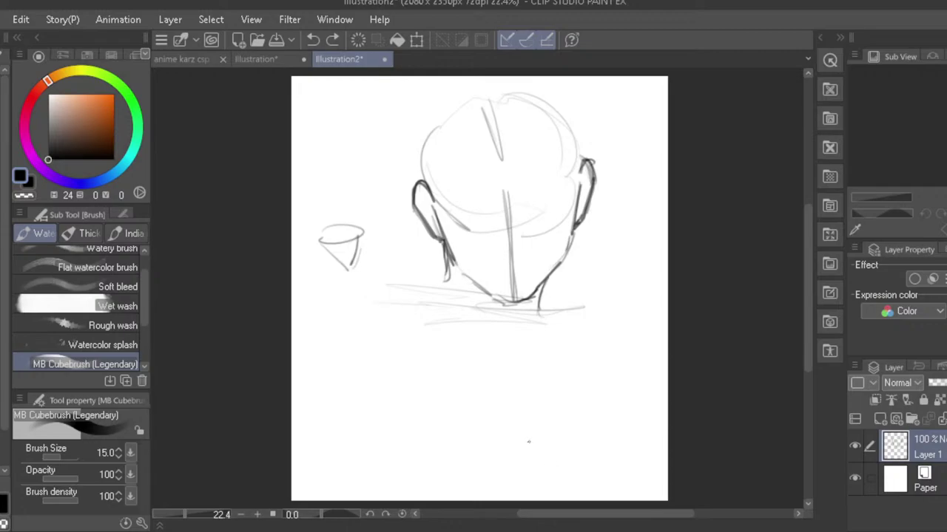
{"action": "key", "text": "ctrl+z"}
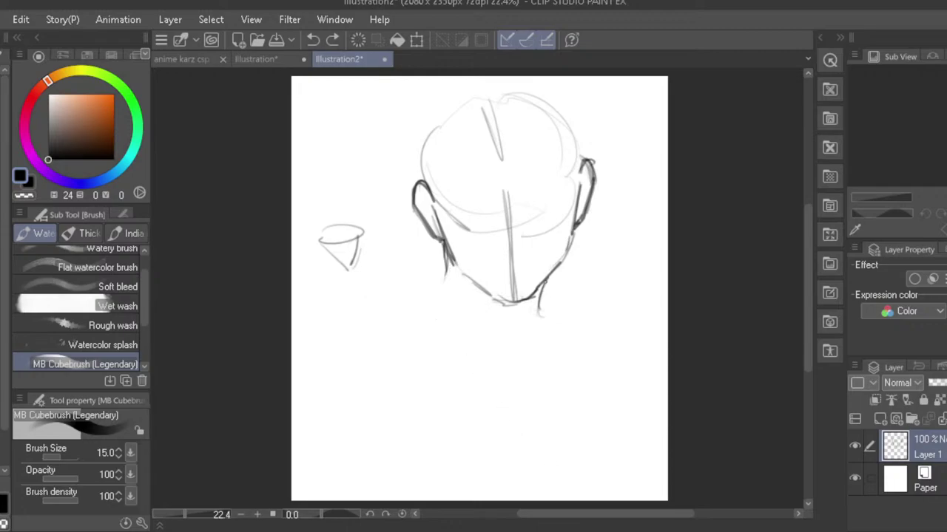
- Lengthen both neck lines and sketch a flat shoulder plane in perspective below the chin
{"action": "left_click_drag", "start_coordinate": [546, 281], "coordinate": [542, 334]}
{"action": "mouse_move", "coordinate": [445, 244]}
{"action": "left_mouse_down"}
{"action": "mouse_move", "coordinate": [444, 305]}
{"action": "mouse_move", "coordinate": [522, 313]}
{"action": "left_mouse_up"}
{"action": "mouse_move", "coordinate": [356, 302]}
{"action": "left_mouse_down"}
{"action": "mouse_move", "coordinate": [610, 328]}
{"action": "mouse_move", "coordinate": [390, 332]}
{"action": "mouse_move", "coordinate": [364, 318]}
{"action": "left_mouse_up"}
{"action": "left_click_drag", "start_coordinate": [351, 306], "coordinate": [397, 322]}
{"action": "left_click_drag", "start_coordinate": [407, 332], "coordinate": [489, 366]}
- Sketch both front edges of a boxy torso from the shoulder plane down to the canvas's lower edge
{"action": "mouse_move", "coordinate": [596, 343]}
{"action": "left_mouse_down"}
{"action": "mouse_move", "coordinate": [557, 488]}
{"action": "mouse_move", "coordinate": [566, 451]}
{"action": "left_mouse_up"}
{"action": "left_click_drag", "start_coordinate": [607, 354], "coordinate": [572, 496]}
{"action": "left_click_drag", "start_coordinate": [581, 445], "coordinate": [575, 458]}
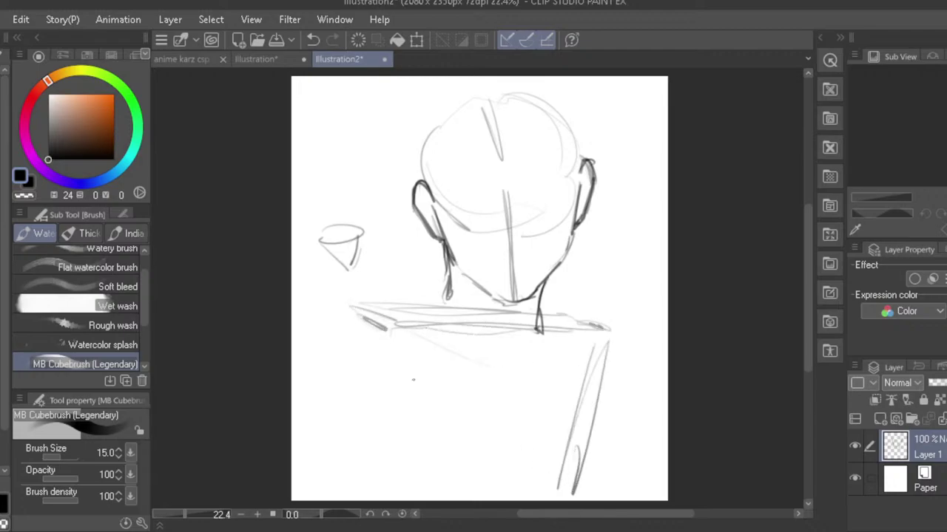
{"action": "mouse_move", "coordinate": [398, 331]}
{"action": "left_mouse_down"}
{"action": "mouse_move", "coordinate": [399, 488]}
{"action": "mouse_move", "coordinate": [386, 501]}
{"action": "mouse_move", "coordinate": [397, 501]}
{"action": "left_mouse_up"}
{"action": "left_click_drag", "start_coordinate": [403, 479], "coordinate": [392, 497]}
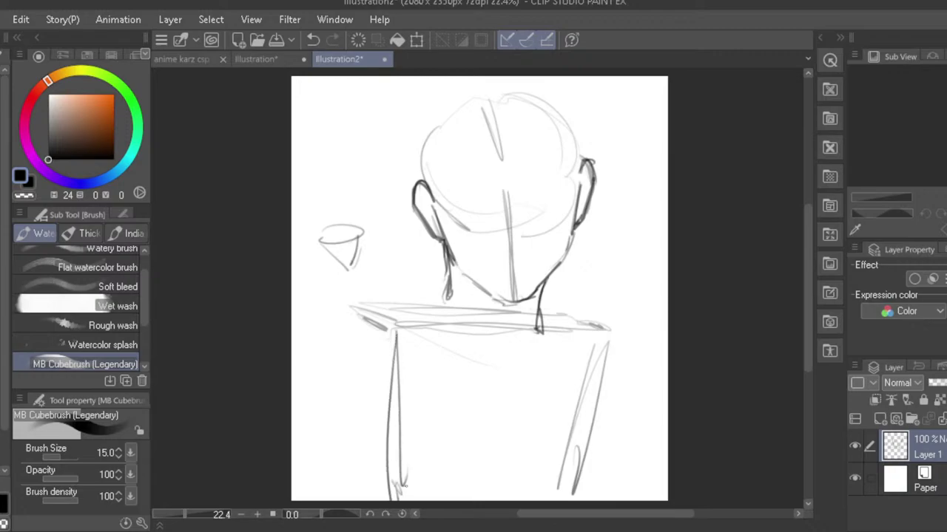
{"action": "left_click_drag", "start_coordinate": [581, 444], "coordinate": [571, 501]}
{"action": "left_click_drag", "start_coordinate": [606, 337], "coordinate": [575, 473]}
{"action": "left_click_drag", "start_coordinate": [582, 453], "coordinate": [573, 482]}
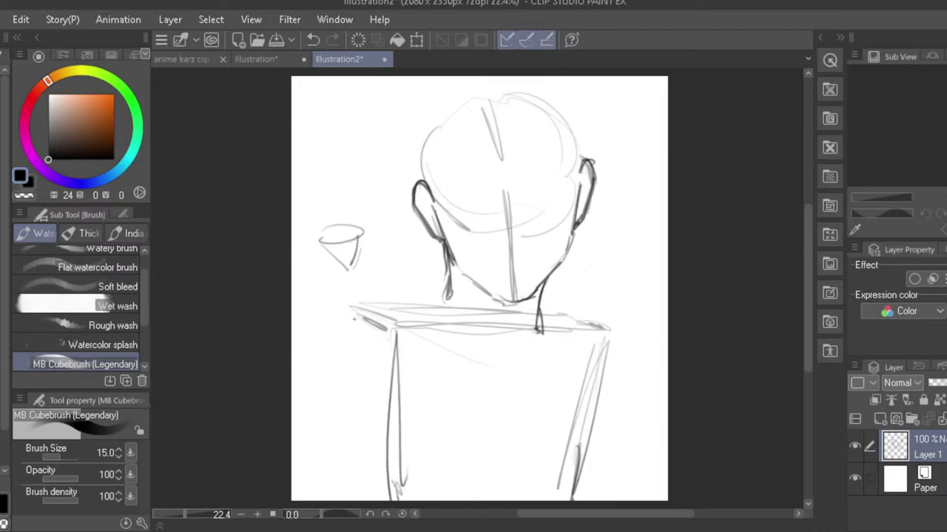
- Draw the outer back edge of the torso box from the left shoulder down to the canvas's lower edge
{"action": "mouse_move", "coordinate": [359, 308]}
{"action": "left_mouse_down"}
{"action": "mouse_move", "coordinate": [349, 341]}
{"action": "mouse_move", "coordinate": [375, 501]}
{"action": "left_mouse_up"}
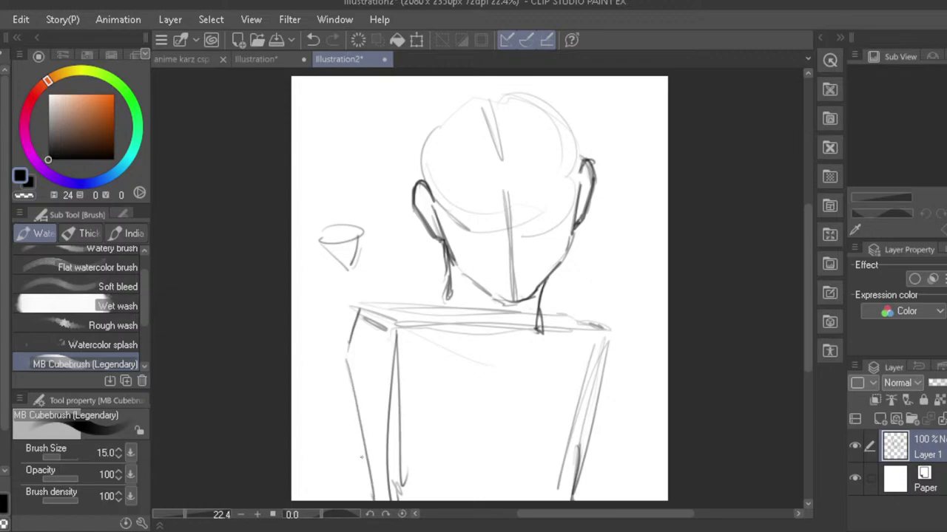
{"action": "key", "text": "ctrl+z"}
{"action": "left_click_drag", "start_coordinate": [346, 359], "coordinate": [365, 493]}
{"action": "left_click_drag", "start_coordinate": [359, 439], "coordinate": [367, 501]}
{"action": "left_click_drag", "start_coordinate": [348, 377], "coordinate": [358, 500]}
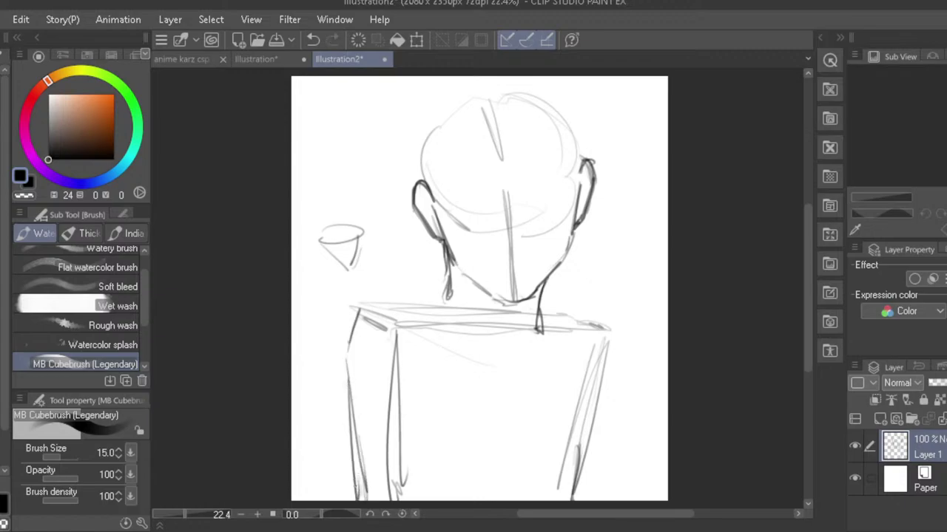
- Reinforce the shoulder plane's ends and sketch a round shoulder joint at its right end
{"action": "left_click_drag", "start_coordinate": [370, 306], "coordinate": [394, 323]}
{"action": "left_click_drag", "start_coordinate": [570, 315], "coordinate": [600, 329]}
{"action": "left_click_drag", "start_coordinate": [379, 316], "coordinate": [391, 324]}
{"action": "mouse_move", "coordinate": [604, 332]}
{"action": "left_mouse_down"}
{"action": "mouse_move", "coordinate": [615, 369]}
{"action": "mouse_move", "coordinate": [566, 337]}
{"action": "mouse_move", "coordinate": [608, 321]}
{"action": "mouse_move", "coordinate": [557, 337]}
{"action": "mouse_move", "coordinate": [621, 373]}
{"action": "mouse_move", "coordinate": [598, 387]}
{"action": "left_mouse_up"}
- Sketch the outer and inner edges of the right upper arm from the round shoulder joint down to the canvas's lower edge
{"action": "left_click_drag", "start_coordinate": [627, 356], "coordinate": [624, 500]}
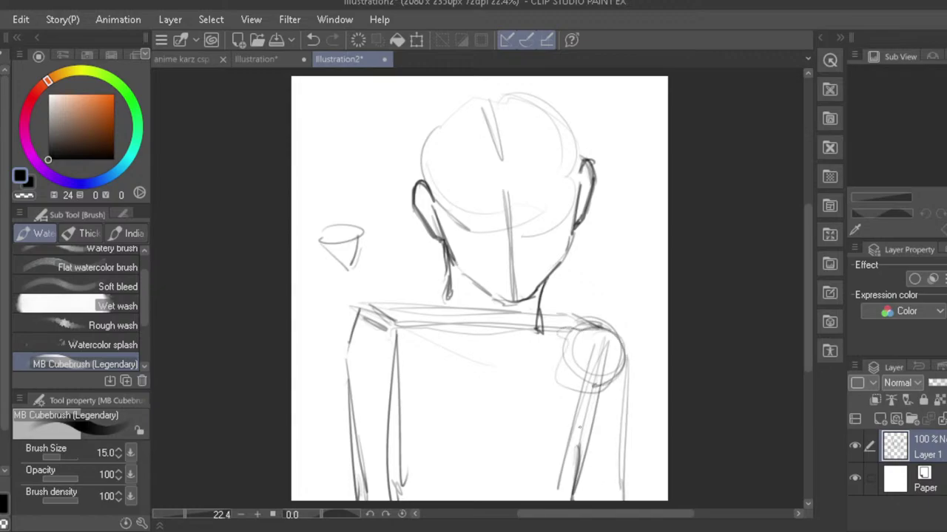
{"action": "key", "text": "ctrl+z"}
{"action": "key", "text": "ctrl+z"}
{"action": "left_click_drag", "start_coordinate": [626, 358], "coordinate": [638, 500]}
{"action": "left_click_drag", "start_coordinate": [627, 376], "coordinate": [642, 501]}
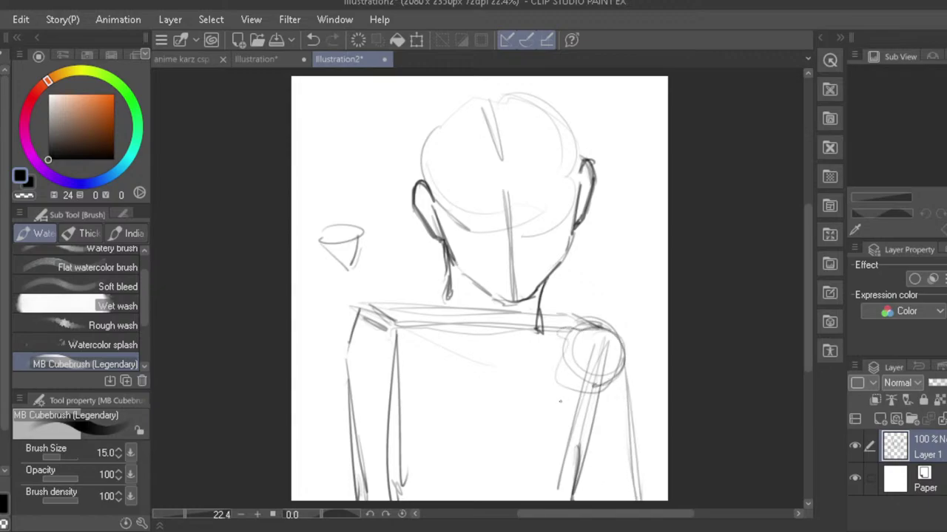
{"action": "mouse_move", "coordinate": [556, 370]}
{"action": "left_mouse_down"}
{"action": "mouse_move", "coordinate": [581, 500]}
{"action": "mouse_move", "coordinate": [574, 473]}
{"action": "left_mouse_up"}
{"action": "left_click_drag", "start_coordinate": [568, 440], "coordinate": [576, 500]}
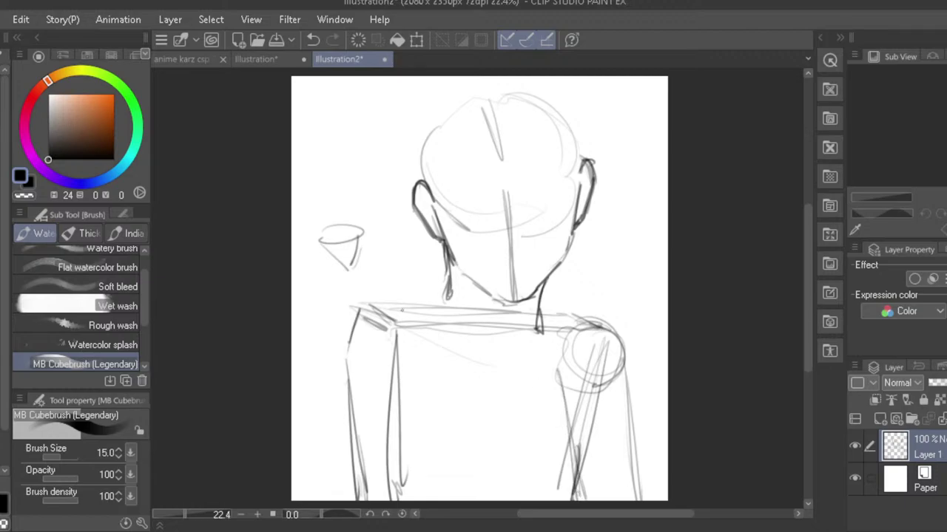
- Sketch a round shoulder joint at the plane's left end, the left arm's outer edges and a firmer inner arm line beside the torso
{"action": "mouse_move", "coordinate": [350, 314]}
{"action": "left_mouse_down"}
{"action": "mouse_move", "coordinate": [370, 358]}
{"action": "mouse_move", "coordinate": [331, 356]}
{"action": "mouse_move", "coordinate": [353, 375]}
{"action": "left_mouse_up"}
{"action": "left_click_drag", "start_coordinate": [389, 331], "coordinate": [334, 360]}
{"action": "mouse_move", "coordinate": [350, 305]}
{"action": "left_mouse_down"}
{"action": "mouse_move", "coordinate": [312, 347]}
{"action": "mouse_move", "coordinate": [368, 380]}
{"action": "mouse_move", "coordinate": [398, 472]}
{"action": "left_mouse_up"}
{"action": "left_click_drag", "start_coordinate": [377, 423], "coordinate": [382, 396]}
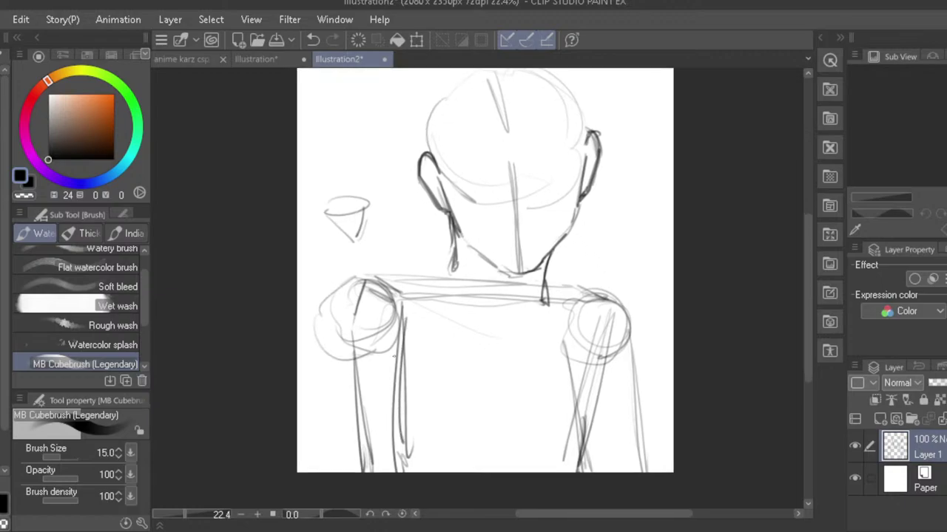
{"action": "left_click_drag", "start_coordinate": [405, 321], "coordinate": [412, 456]}
{"action": "mouse_move", "coordinate": [332, 316]}
{"action": "left_mouse_down"}
{"action": "mouse_move", "coordinate": [299, 422]}
{"action": "mouse_move", "coordinate": [298, 378]}
{"action": "left_mouse_up"}
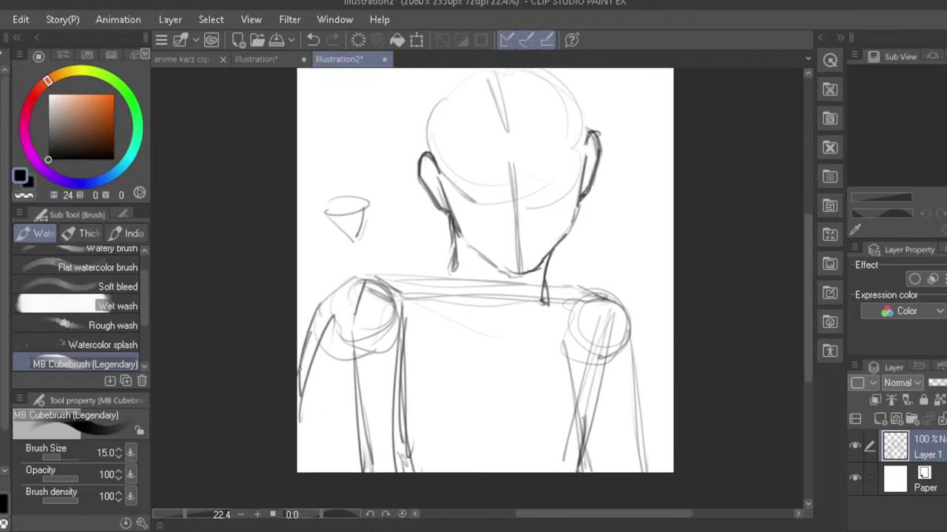
{"action": "left_click_drag", "start_coordinate": [311, 333], "coordinate": [301, 375]}
- Erase the scribbled left neck line and redraw it as one clean line curving into a flat left shoulder line
{"action": "left_click_drag", "start_coordinate": [439, 256], "coordinate": [446, 310]}
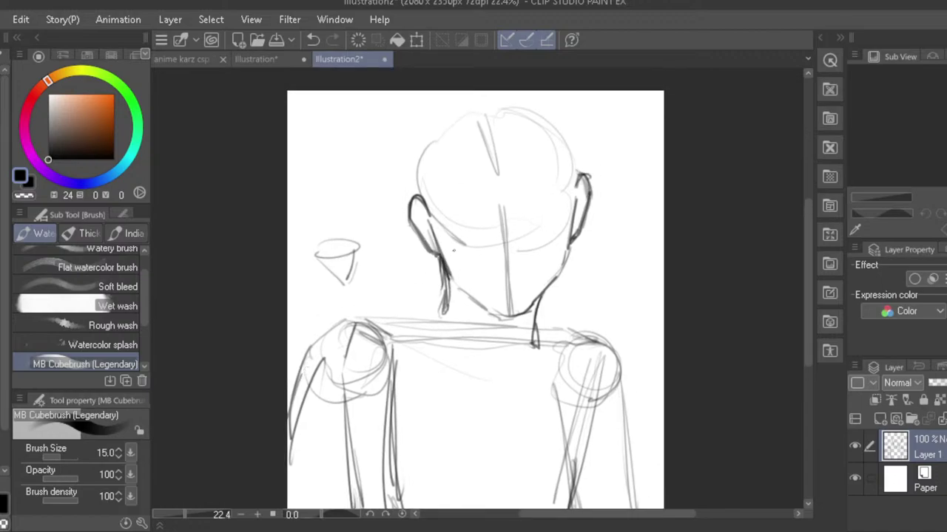
{"action": "key", "text": "ctrl+z"}
{"action": "key", "text": "e"}
{"action": "left_click_drag", "start_coordinate": [439, 265], "coordinate": [442, 308]}
{"action": "left_click", "coordinate": [1, 274]}
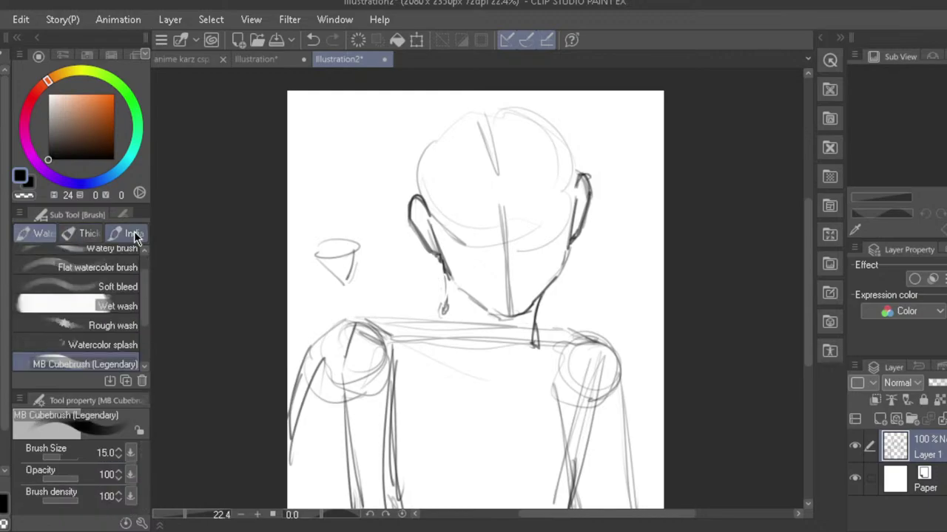
{"action": "mouse_move", "coordinate": [447, 269]}
{"action": "left_mouse_down"}
{"action": "mouse_move", "coordinate": [438, 315]}
{"action": "mouse_move", "coordinate": [338, 315]}
{"action": "left_mouse_up"}
{"action": "mouse_move", "coordinate": [441, 310]}
{"action": "left_mouse_down"}
{"action": "mouse_move", "coordinate": [351, 315]}
{"action": "mouse_move", "coordinate": [326, 332]}
{"action": "left_mouse_up"}
{"action": "left_click_drag", "start_coordinate": [282, 380], "coordinate": [295, 366]}
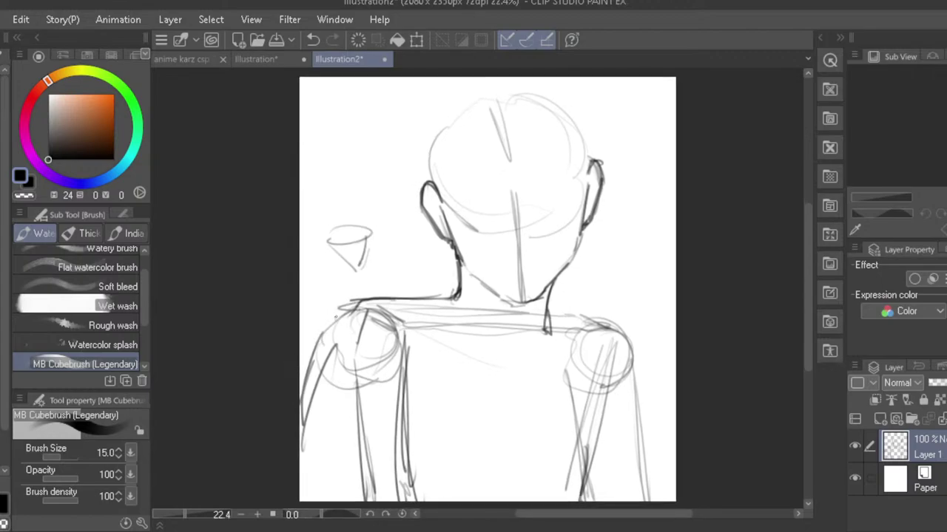
- Darken the left shoulder's outer contour down the arm and firm up the left torso edge near the canvas's lower edge
{"action": "mouse_move", "coordinate": [346, 307]}
{"action": "left_mouse_down"}
{"action": "mouse_move", "coordinate": [315, 354]}
{"action": "mouse_move", "coordinate": [316, 342]}
{"action": "mouse_move", "coordinate": [300, 397]}
{"action": "left_mouse_up"}
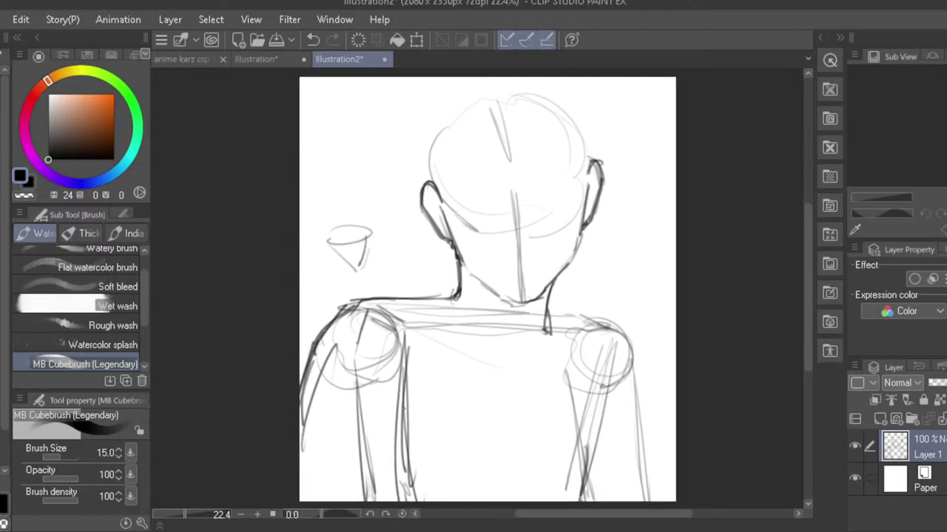
{"action": "mouse_move", "coordinate": [404, 392]}
{"action": "left_mouse_down"}
{"action": "mouse_move", "coordinate": [410, 494]}
{"action": "mouse_move", "coordinate": [403, 448]}
{"action": "mouse_move", "coordinate": [409, 475]}
{"action": "left_mouse_up"}
{"action": "left_click_drag", "start_coordinate": [397, 452], "coordinate": [406, 474]}
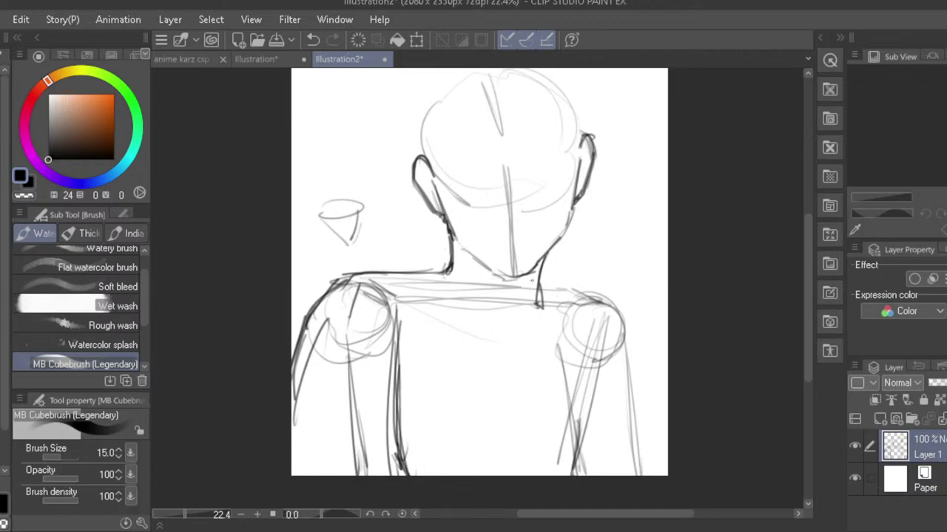
- Draw the sloping right shoulder line from the neck to the shoulder joint and erase the overlap at the neck
{"action": "left_click_drag", "start_coordinate": [539, 283], "coordinate": [604, 298]}
{"action": "left_click_drag", "start_coordinate": [538, 282], "coordinate": [592, 294]}
{"action": "key", "text": "e"}
{"action": "mouse_move", "coordinate": [534, 285]}
{"action": "left_mouse_down"}
{"action": "mouse_move", "coordinate": [534, 307]}
{"action": "mouse_move", "coordinate": [543, 309]}
{"action": "mouse_move", "coordinate": [542, 290]}
{"action": "left_mouse_up"}
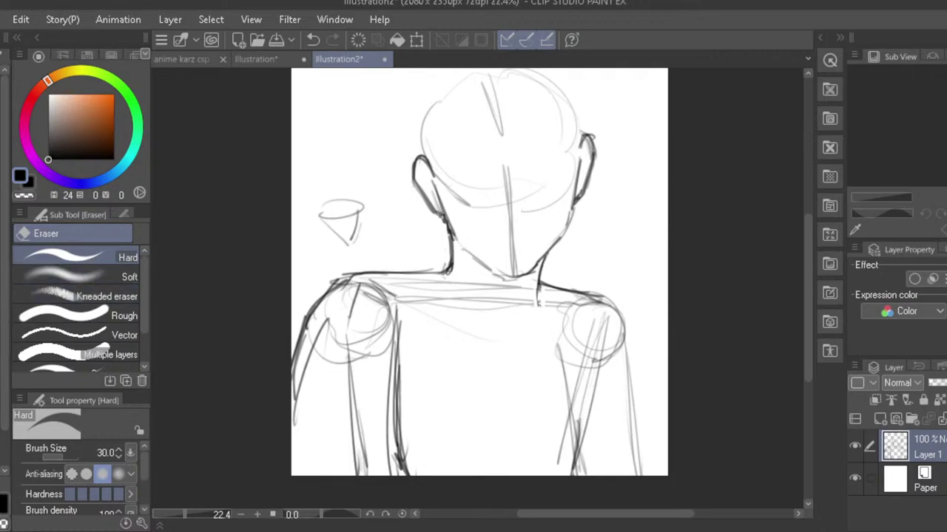
{"action": "key", "text": "b"}
- Darken the right neck line, the right arm's outer contour and its inner line along the torso
{"action": "mouse_move", "coordinate": [545, 255]}
{"action": "left_mouse_down"}
{"action": "mouse_move", "coordinate": [538, 302]}
{"action": "mouse_move", "coordinate": [608, 303]}
{"action": "mouse_move", "coordinate": [621, 315]}
{"action": "mouse_move", "coordinate": [639, 475]}
{"action": "left_mouse_up"}
{"action": "left_click_drag", "start_coordinate": [626, 357], "coordinate": [642, 475]}
{"action": "mouse_move", "coordinate": [604, 341]}
{"action": "left_mouse_down"}
{"action": "mouse_move", "coordinate": [569, 476]}
{"action": "mouse_move", "coordinate": [595, 379]}
{"action": "left_mouse_up"}
{"action": "key", "text": "ctrl+z"}
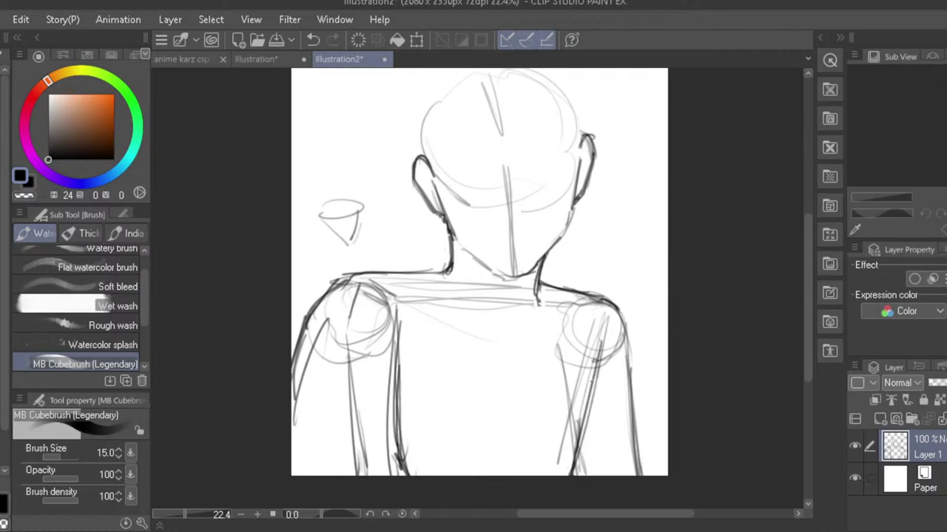
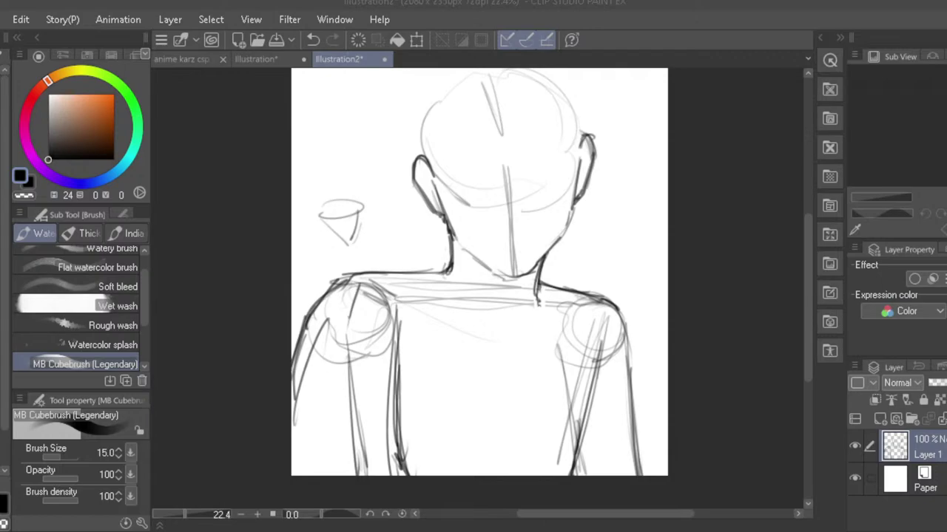
- Draw the right skull contour from the canvas's upper edge down to the top of the right ear
{"action": "left_click_drag", "start_coordinate": [558, 515], "coordinate": [563, 515]}
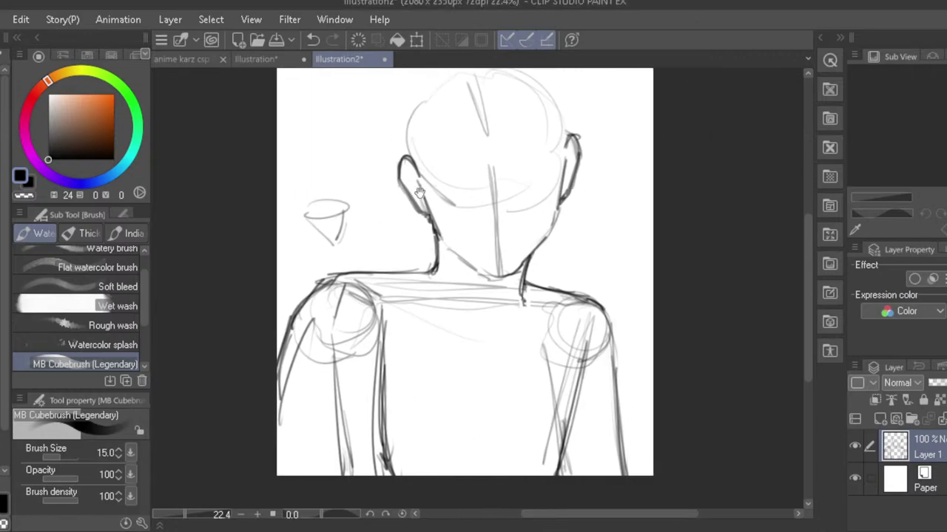
{"action": "mouse_move", "coordinate": [420, 193]}
{"action": "left_mouse_down"}
{"action": "mouse_move", "coordinate": [424, 292]}
{"action": "mouse_move", "coordinate": [415, 274]}
{"action": "left_mouse_up"}
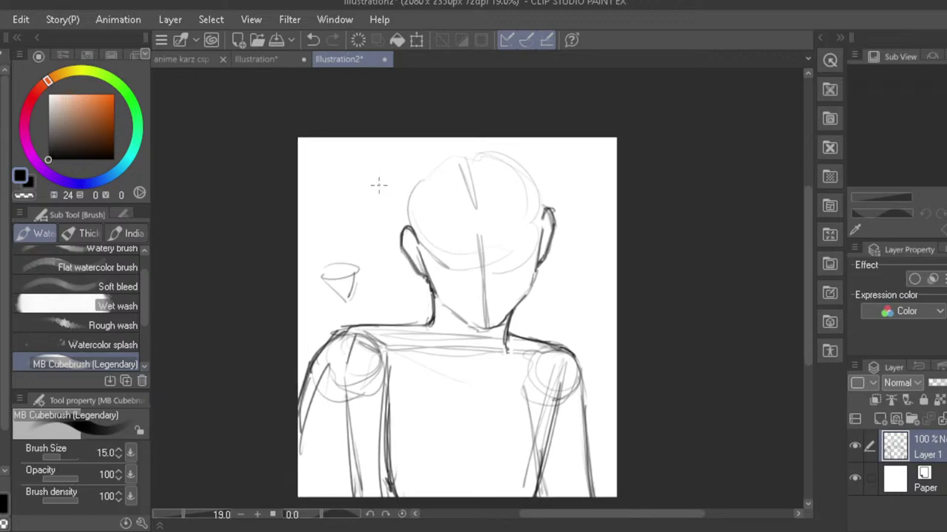
{"action": "left_click_drag", "start_coordinate": [542, 164], "coordinate": [546, 205]}
{"action": "key", "text": "ctrl+z"}
{"action": "left_click_drag", "start_coordinate": [542, 170], "coordinate": [546, 209]}
{"action": "left_click_drag", "start_coordinate": [522, 145], "coordinate": [544, 182]}
{"action": "mouse_move", "coordinate": [516, 139]}
{"action": "left_mouse_down"}
{"action": "mouse_move", "coordinate": [540, 160]}
{"action": "mouse_move", "coordinate": [531, 157]}
{"action": "mouse_move", "coordinate": [542, 178]}
{"action": "left_mouse_up"}
{"action": "key", "text": "ctrl+z"}
{"action": "key", "text": "ctrl+z"}
{"action": "mouse_move", "coordinate": [519, 138]}
{"action": "left_mouse_down"}
{"action": "mouse_move", "coordinate": [539, 166]}
{"action": "mouse_move", "coordinate": [525, 181]}
{"action": "mouse_move", "coordinate": [547, 212]}
{"action": "left_mouse_up"}
{"action": "key", "text": "ctrl+z"}
{"action": "left_click_drag", "start_coordinate": [539, 164], "coordinate": [546, 215]}
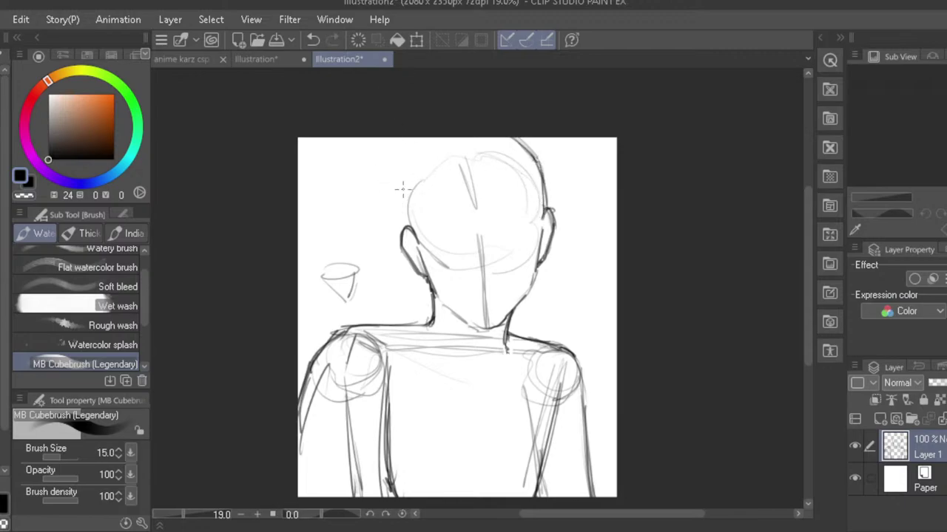
- Draw the left skull contour from the canvas's upper edge down to the top of the left ear
{"action": "left_click_drag", "start_coordinate": [401, 172], "coordinate": [404, 223]}
{"action": "key", "text": "ctrl+z"}
{"action": "mouse_move", "coordinate": [401, 191]}
{"action": "left_mouse_down"}
{"action": "mouse_move", "coordinate": [402, 228]}
{"action": "mouse_move", "coordinate": [395, 169]}
{"action": "left_mouse_up"}
{"action": "left_click_drag", "start_coordinate": [420, 138], "coordinate": [400, 185]}
{"action": "key", "text": "ctrl+z"}
{"action": "left_click_drag", "start_coordinate": [409, 153], "coordinate": [400, 174]}
{"action": "key", "text": "ctrl+z"}
{"action": "key", "text": "ctrl+z"}
{"action": "key", "text": "ctrl+z"}
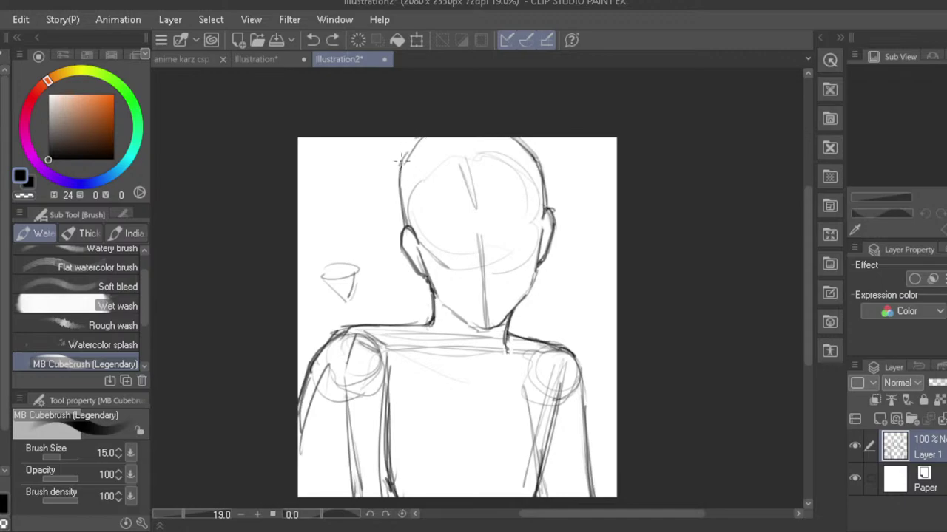
{"action": "left_click_drag", "start_coordinate": [417, 140], "coordinate": [399, 184]}
- Erase the stray line end where the right skull contour meets the ear
{"action": "key", "text": "e"}
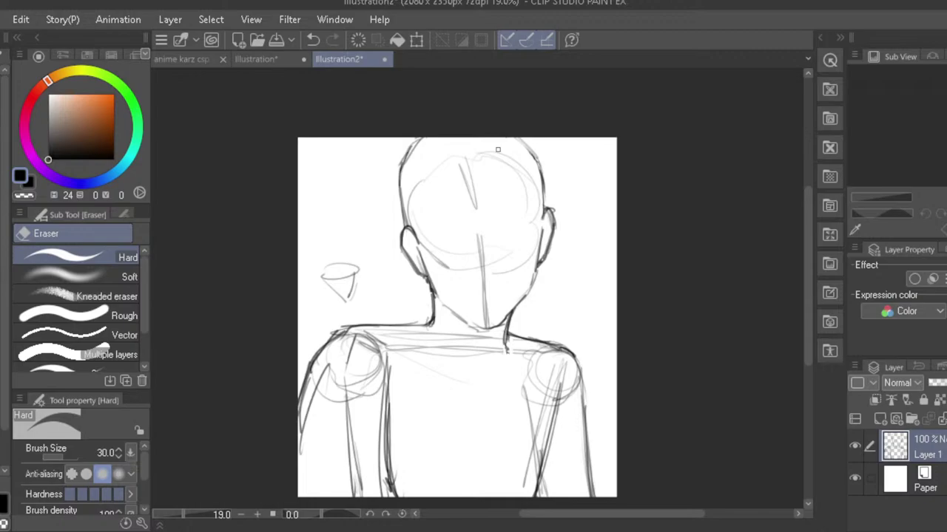
{"action": "left_click_drag", "start_coordinate": [401, 216], "coordinate": [403, 222]}
{"action": "key", "text": "ctrl+z"}
{"action": "left_click_drag", "start_coordinate": [540, 216], "coordinate": [537, 223]}
{"action": "key", "text": "b"}
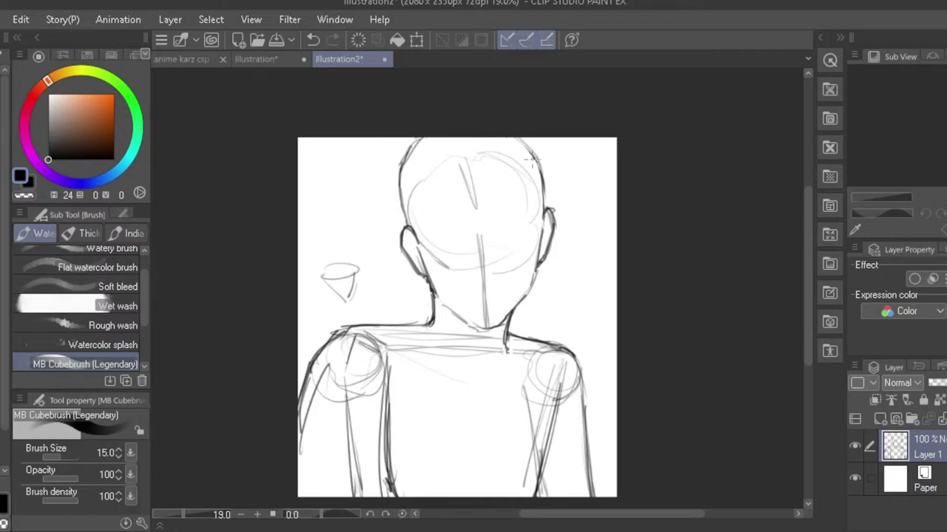
- Darken the skull contours on both sides of the head above the ears
{"action": "left_click_drag", "start_coordinate": [534, 156], "coordinate": [544, 196]}
{"action": "key", "text": "ctrl+z"}
{"action": "mouse_move", "coordinate": [517, 136]}
{"action": "left_mouse_down"}
{"action": "mouse_move", "coordinate": [540, 163]}
{"action": "mouse_move", "coordinate": [545, 204]}
{"action": "left_mouse_up"}
{"action": "key", "text": "ctrl+z"}
{"action": "key", "text": "ctrl+z"}
{"action": "mouse_move", "coordinate": [410, 145]}
{"action": "left_mouse_down"}
{"action": "mouse_move", "coordinate": [400, 174]}
{"action": "mouse_move", "coordinate": [408, 224]}
{"action": "left_mouse_up"}
{"action": "key", "text": "ctrl+z"}
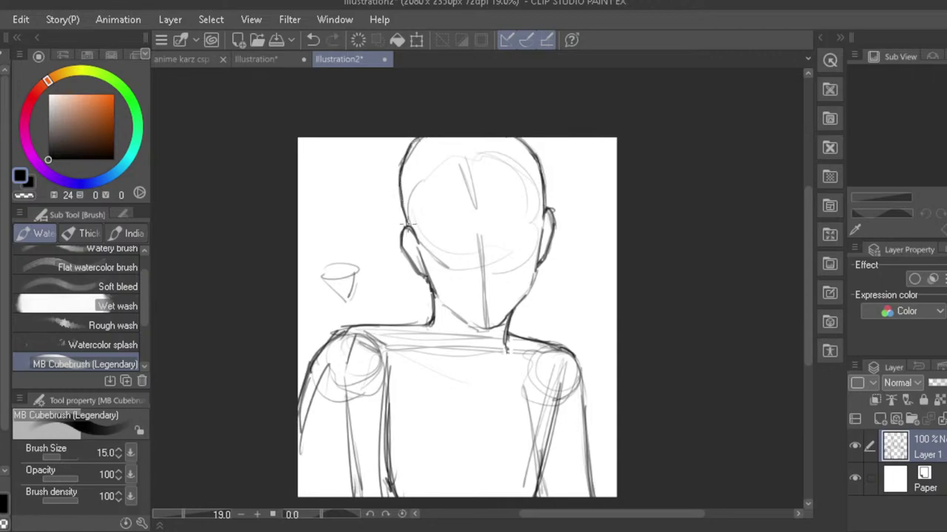
{"action": "left_click_drag", "start_coordinate": [401, 174], "coordinate": [407, 224]}
- Set the hard eraser's size to 60 and erase the circular construction lines inside the head
{"action": "key", "text": "e"}
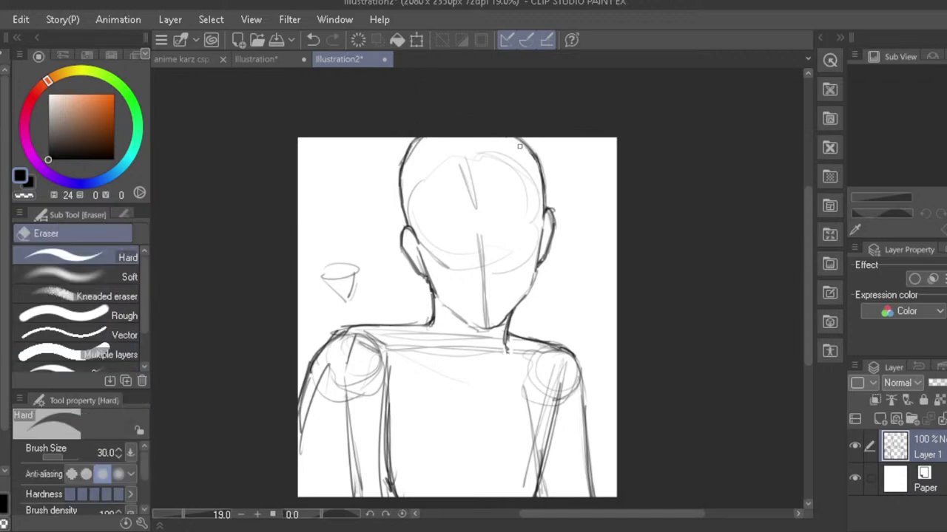
{"action": "left_click_drag", "start_coordinate": [518, 143], "coordinate": [534, 159]}
{"action": "key", "text": "ctrl+z"}
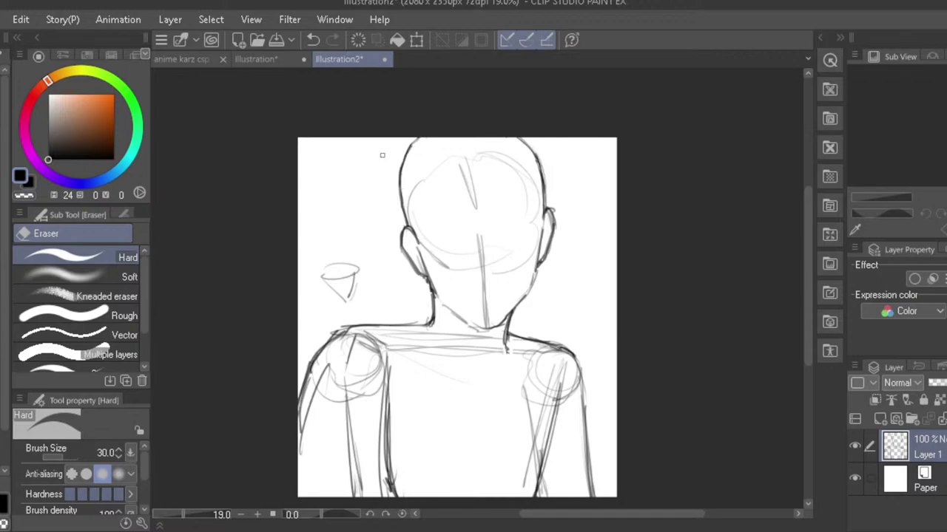
{"action": "key", "text": "bracketright"}
{"action": "key", "text": "bracketright"}
{"action": "key", "text": "bracketright"}
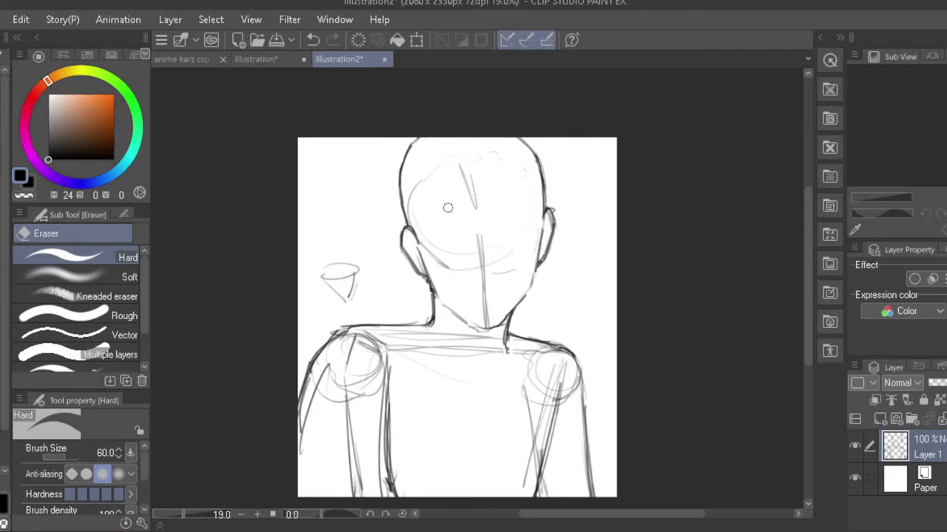
{"action": "mouse_move", "coordinate": [414, 226]}
{"action": "left_mouse_down"}
{"action": "mouse_move", "coordinate": [464, 276]}
{"action": "mouse_move", "coordinate": [466, 261]}
{"action": "mouse_move", "coordinate": [509, 273]}
{"action": "mouse_move", "coordinate": [504, 246]}
{"action": "mouse_move", "coordinate": [480, 264]}
{"action": "mouse_move", "coordinate": [447, 247]}
{"action": "left_mouse_up"}
{"action": "mouse_move", "coordinate": [415, 209]}
{"action": "left_mouse_down"}
{"action": "mouse_move", "coordinate": [432, 167]}
{"action": "mouse_move", "coordinate": [496, 158]}
{"action": "mouse_move", "coordinate": [529, 173]}
{"action": "mouse_move", "coordinate": [459, 152]}
{"action": "left_mouse_up"}
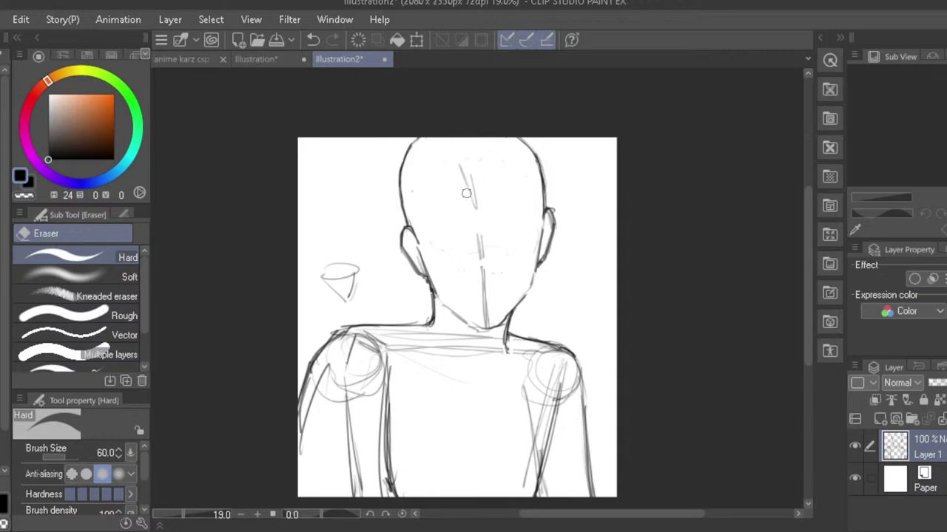
- Redraw the right jaw line below the ear and reinforce the left neck line with the MB Cubebrush
{"action": "left_click", "coordinate": [1, 245]}
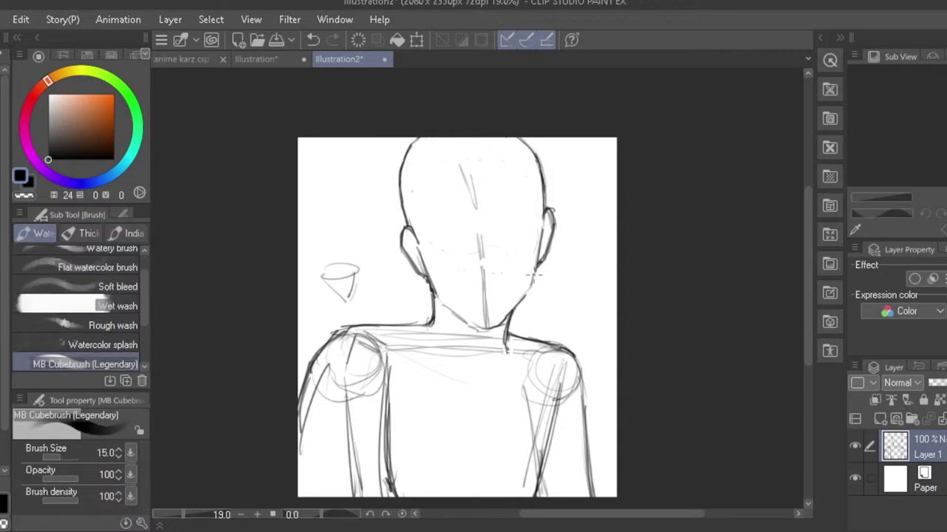
{"action": "key", "text": "ctrl+z"}
{"action": "left_click_drag", "start_coordinate": [531, 283], "coordinate": [522, 298]}
{"action": "left_click_drag", "start_coordinate": [428, 339], "coordinate": [437, 296]}
- Erase the construction lines of the shoulder plane and parts of both round shoulder joints
{"action": "key", "text": "e"}
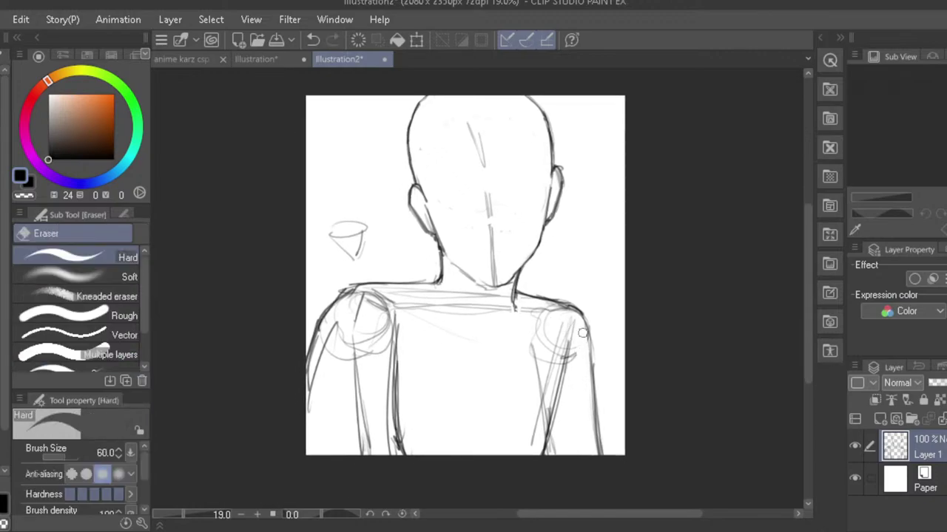
{"action": "mouse_move", "coordinate": [559, 312]}
{"action": "left_mouse_down"}
{"action": "mouse_move", "coordinate": [581, 317]}
{"action": "mouse_move", "coordinate": [518, 300]}
{"action": "left_mouse_up"}
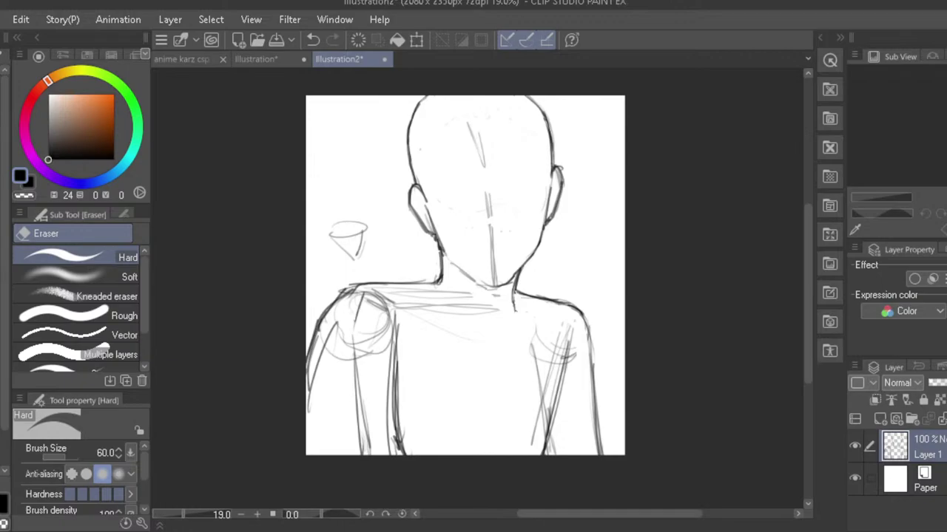
{"action": "mouse_move", "coordinate": [494, 306]}
{"action": "left_mouse_down"}
{"action": "mouse_move", "coordinate": [448, 302]}
{"action": "mouse_move", "coordinate": [467, 296]}
{"action": "mouse_move", "coordinate": [375, 296]}
{"action": "mouse_move", "coordinate": [389, 301]}
{"action": "mouse_move", "coordinate": [384, 334]}
{"action": "left_mouse_up"}
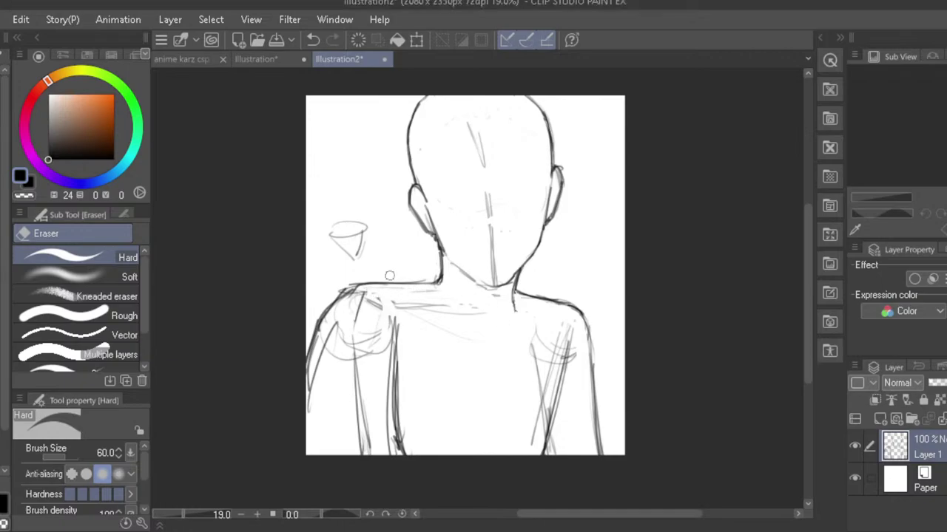
{"action": "mouse_move", "coordinate": [389, 275]}
{"action": "left_mouse_down"}
{"action": "mouse_move", "coordinate": [406, 330]}
{"action": "mouse_move", "coordinate": [389, 317]}
{"action": "mouse_move", "coordinate": [393, 302]}
{"action": "mouse_move", "coordinate": [386, 368]}
{"action": "mouse_move", "coordinate": [374, 320]}
{"action": "mouse_move", "coordinate": [365, 322]}
{"action": "mouse_move", "coordinate": [351, 302]}
{"action": "left_mouse_up"}
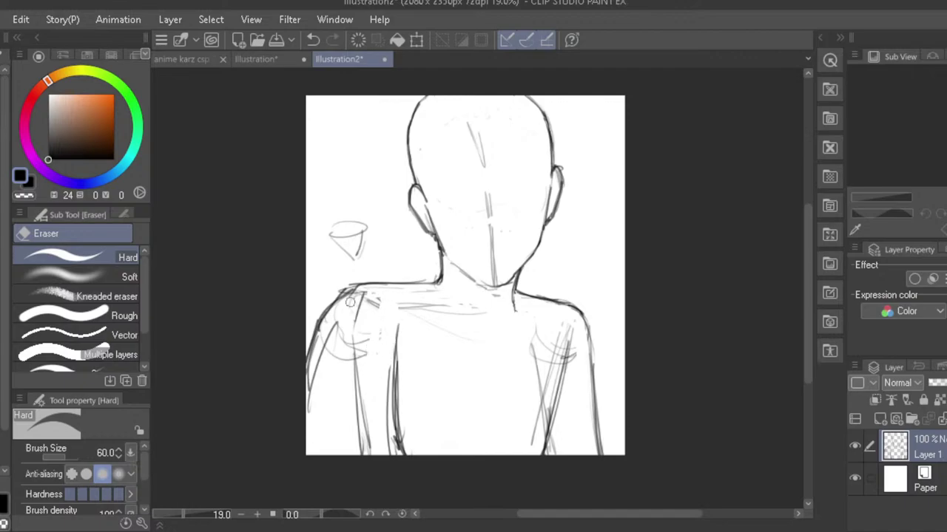
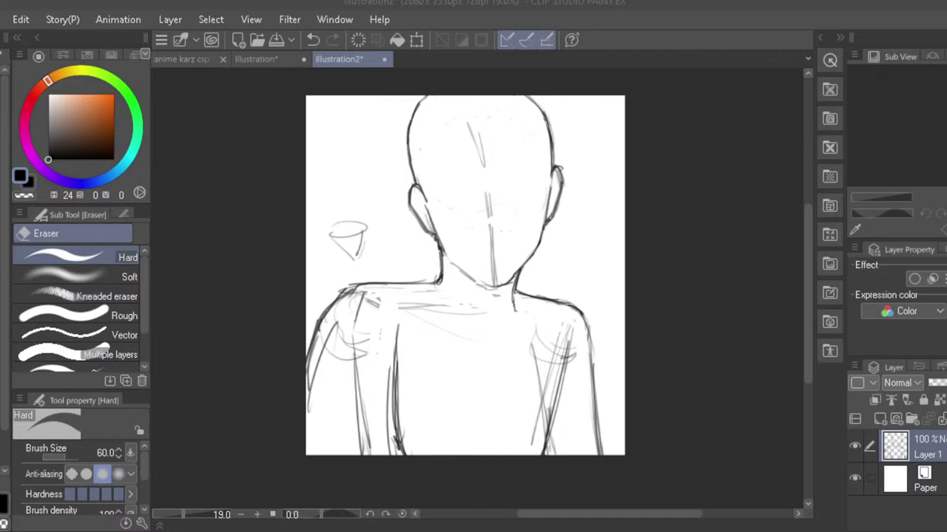
- Add a new layer above the sketch and set the G-pen to a brush size of 70
{"action": "left_click", "coordinate": [880, 418]}
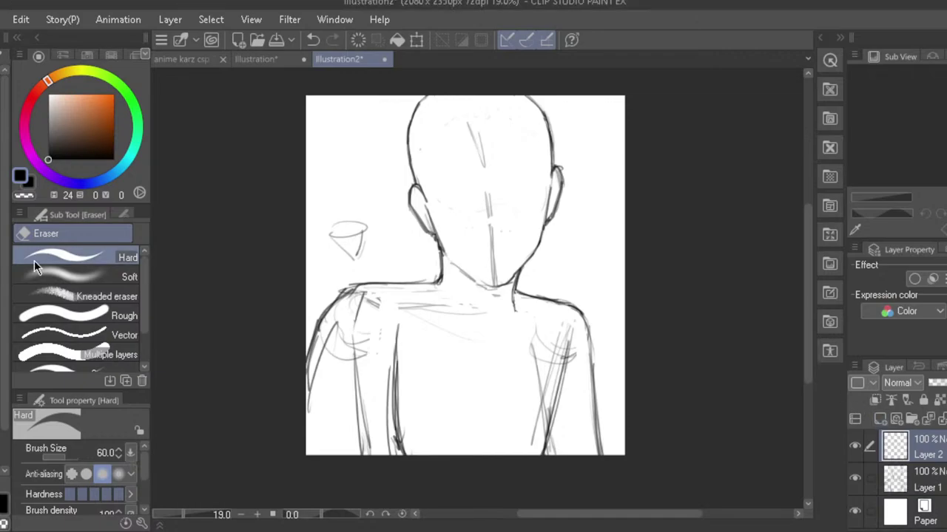
{"action": "key", "text": "p"}
{"action": "left_click_drag", "start_coordinate": [324, 199], "coordinate": [324, 279]}
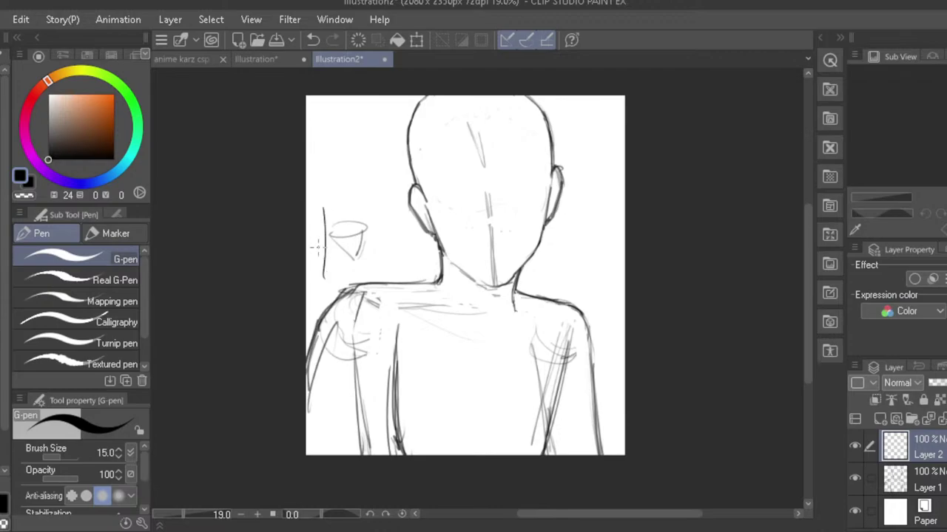
{"action": "key", "text": "ctrl+z"}
{"action": "key", "text": "bracketright"}
{"action": "key", "text": "bracketright"}
{"action": "key", "text": "bracketright"}
{"action": "key", "text": "bracketright"}
{"action": "key", "text": "bracketright"}
{"action": "key", "text": "bracketright"}
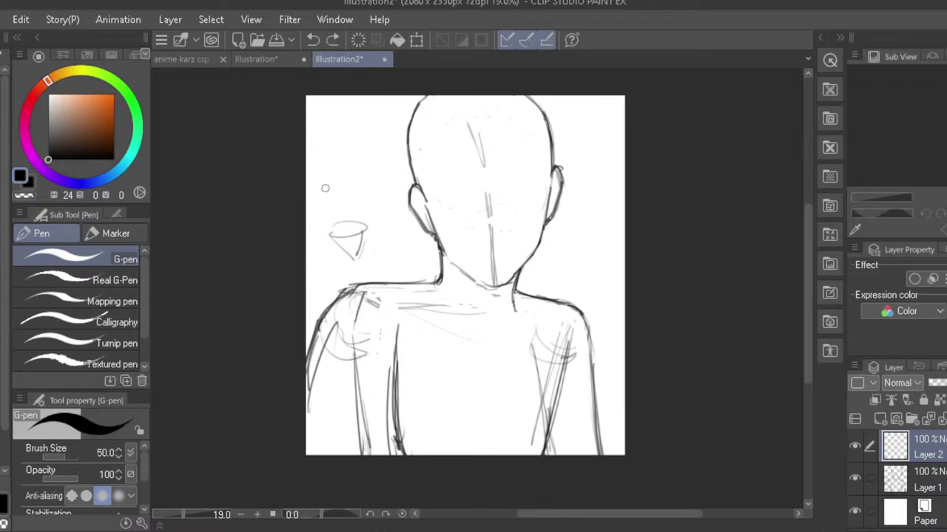
{"action": "key", "text": "bracketright"}
{"action": "key", "text": "bracketright"}
- Handwrite "Brb" in large black letters across the canvas over the head's lower half
{"action": "left_click_drag", "start_coordinate": [320, 175], "coordinate": [319, 275]}
{"action": "left_click_drag", "start_coordinate": [322, 177], "coordinate": [329, 262]}
{"action": "left_click_drag", "start_coordinate": [411, 228], "coordinate": [442, 231]}
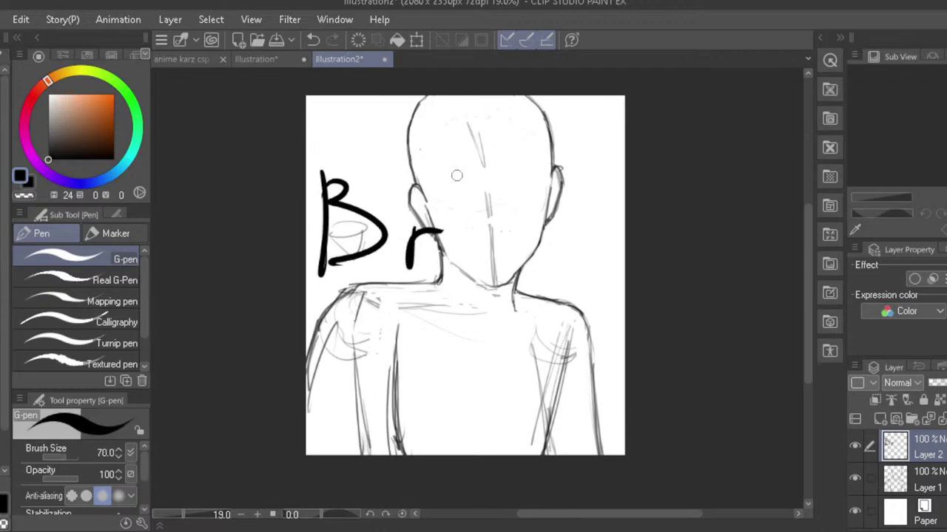
{"action": "left_click_drag", "start_coordinate": [462, 172], "coordinate": [465, 279]}
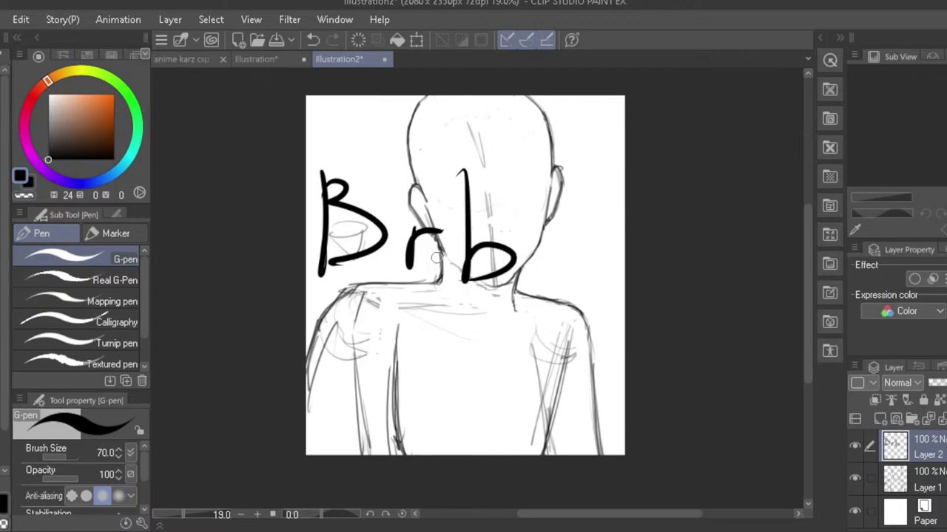